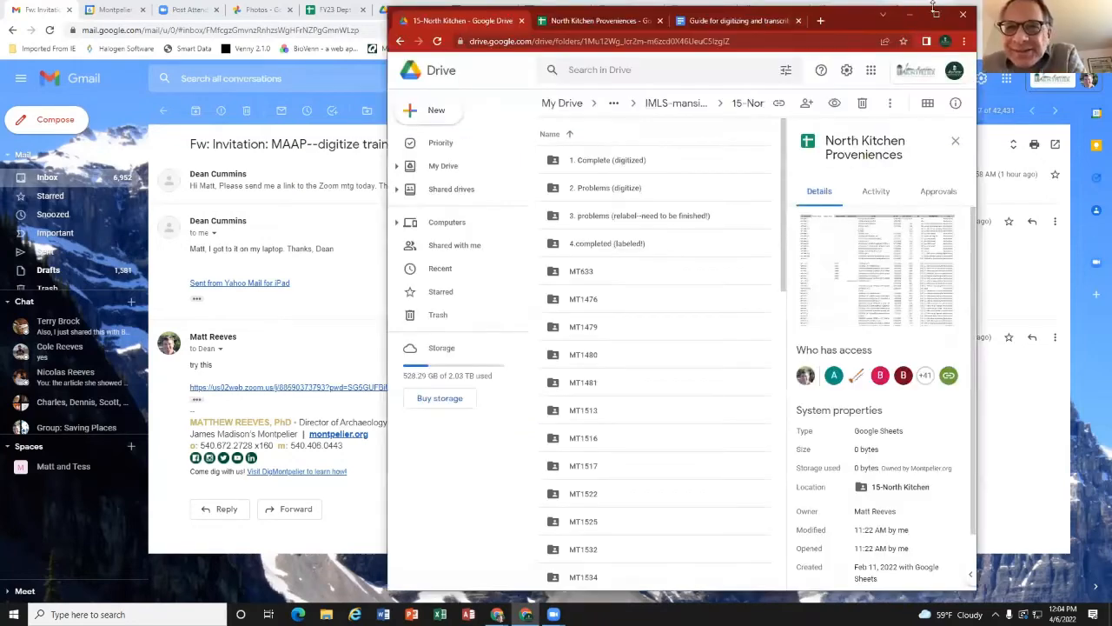
Step: Maximize the Drive window and look through the contents of the 15-North Kitchen folder
click(936, 8)
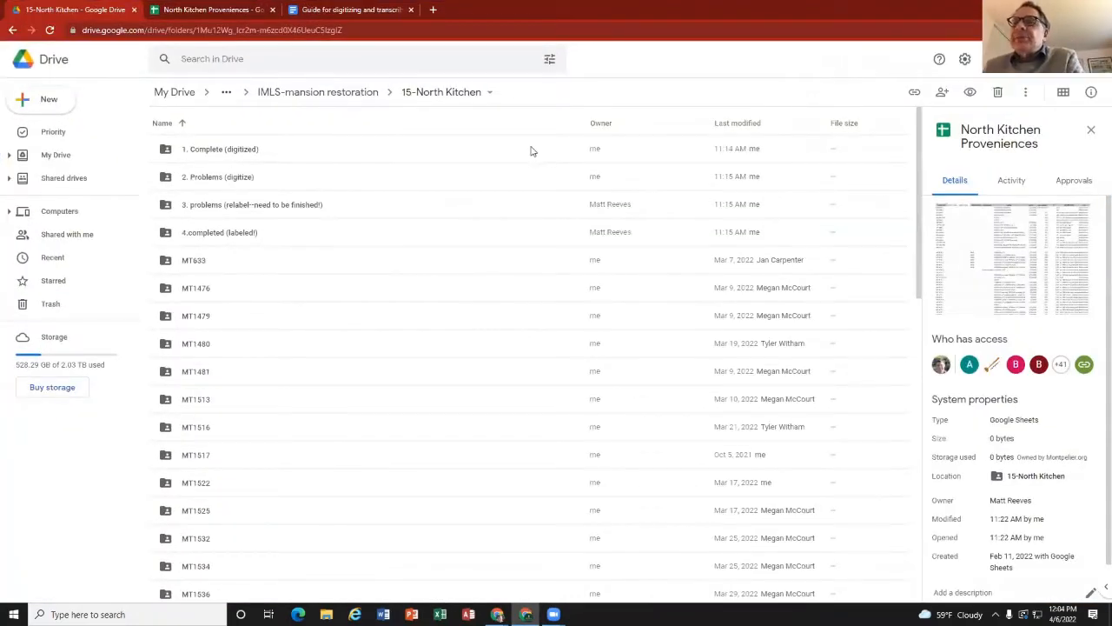
scroll(396, 226, down, 1)
scroll(397, 226, up, 1)
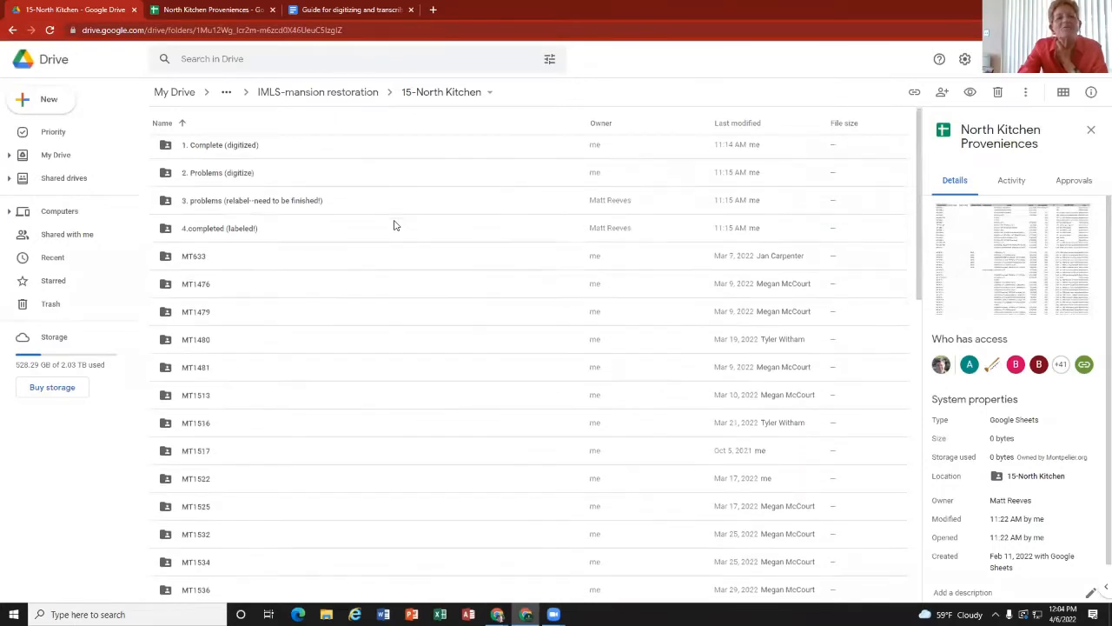
scroll(394, 225, down, 1)
scroll(394, 226, up, 1)
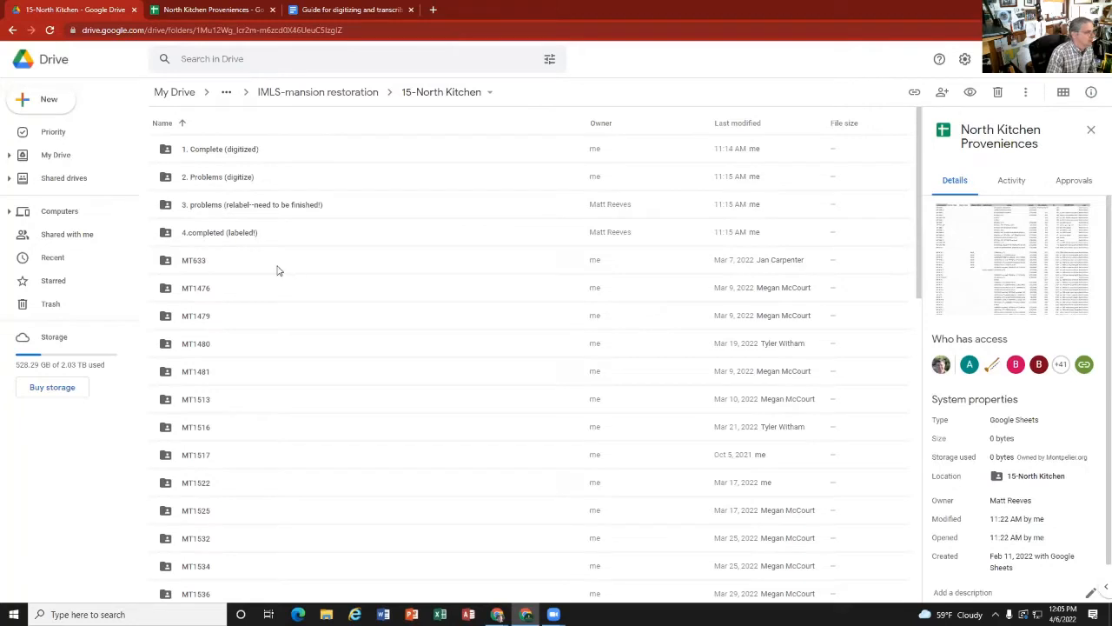
scroll(279, 271, down, 5)
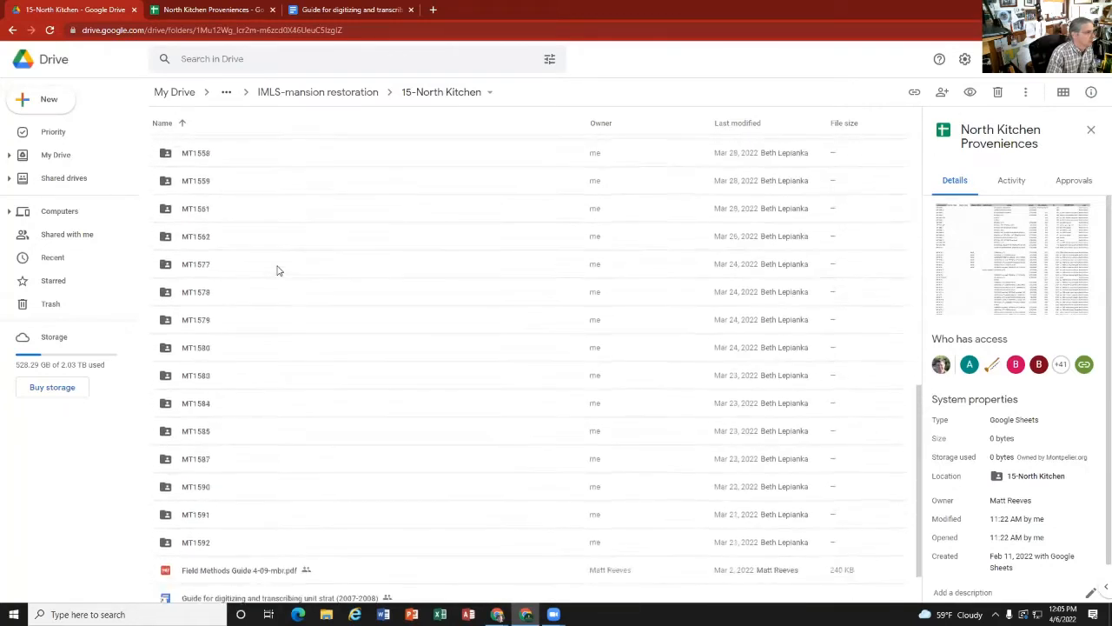
scroll(277, 270, up, 5)
Step: Open the MT1476 unit folder, look through its files, and return to the 15-North Kitchen folder
click(229, 270)
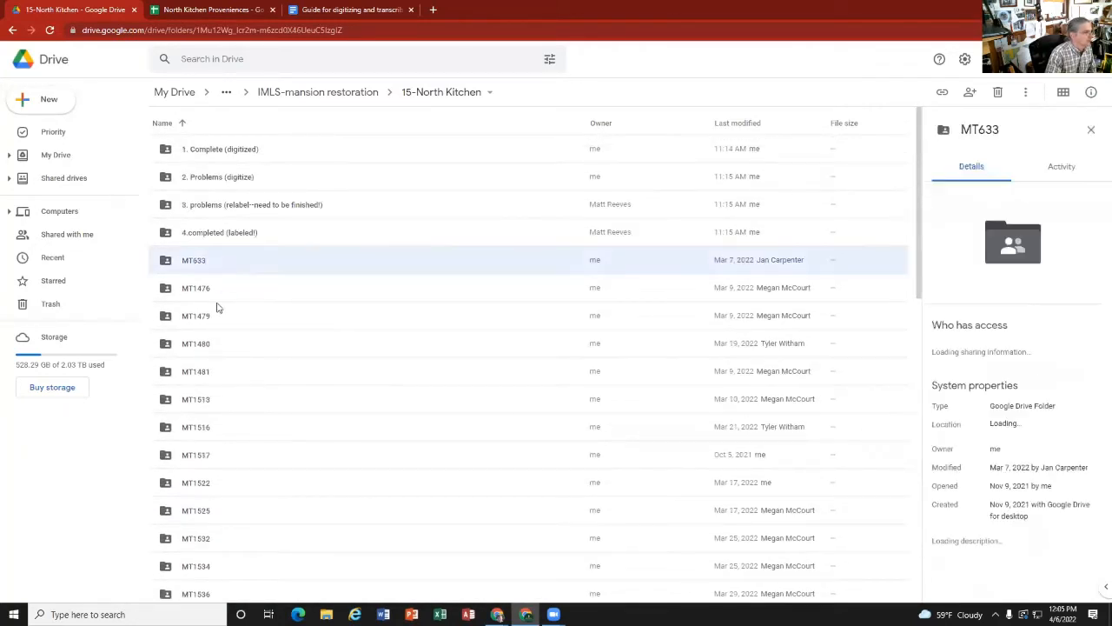
click(221, 294)
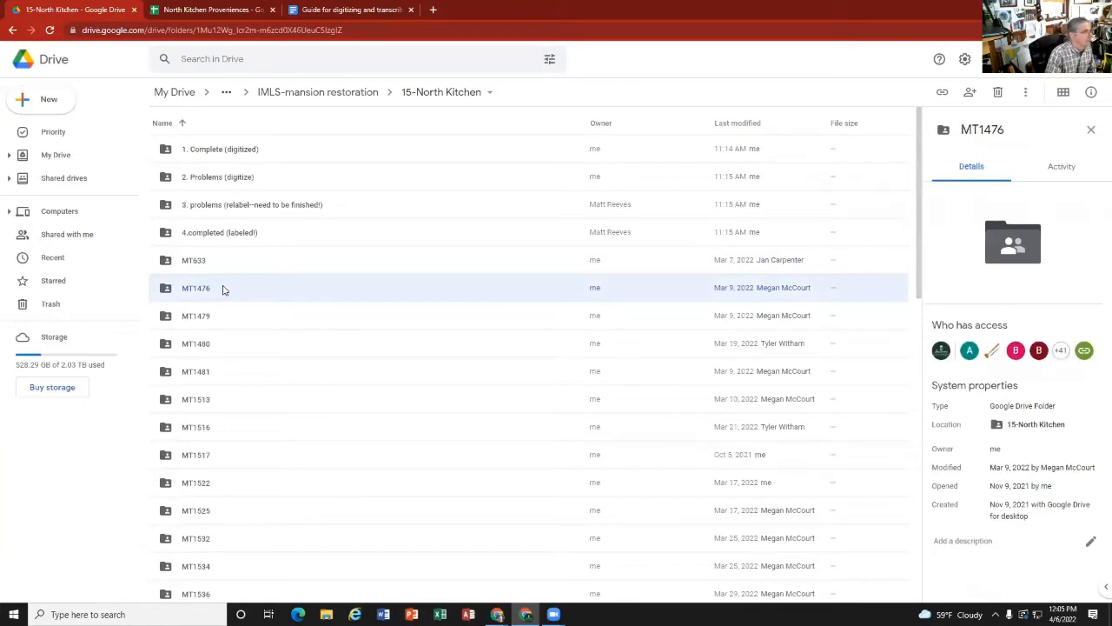
double_click(222, 288)
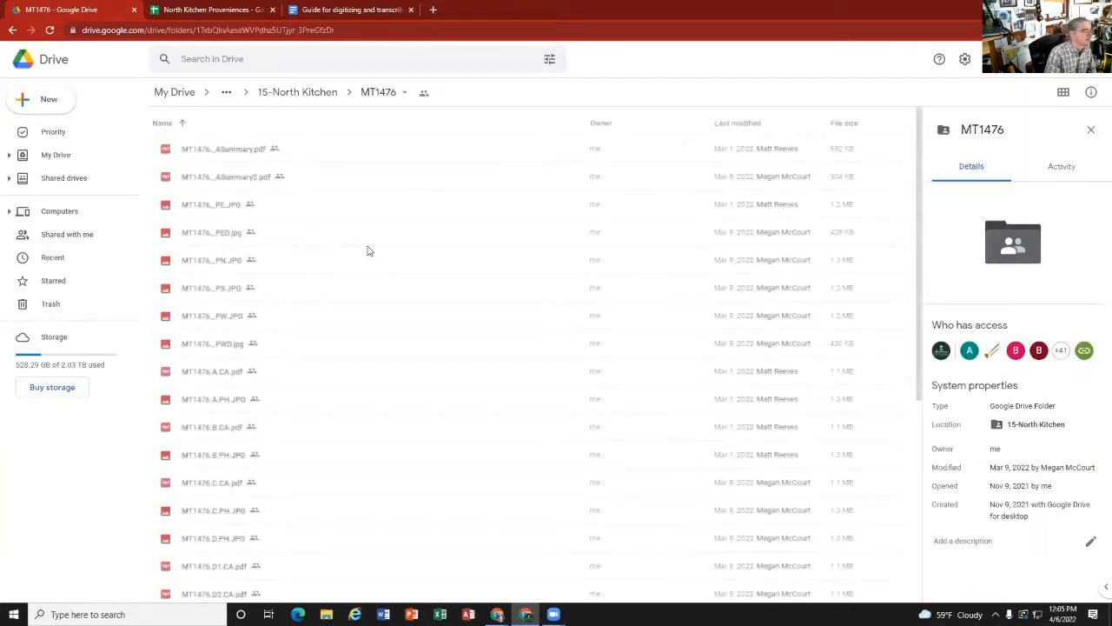
scroll(239, 207, down, 3)
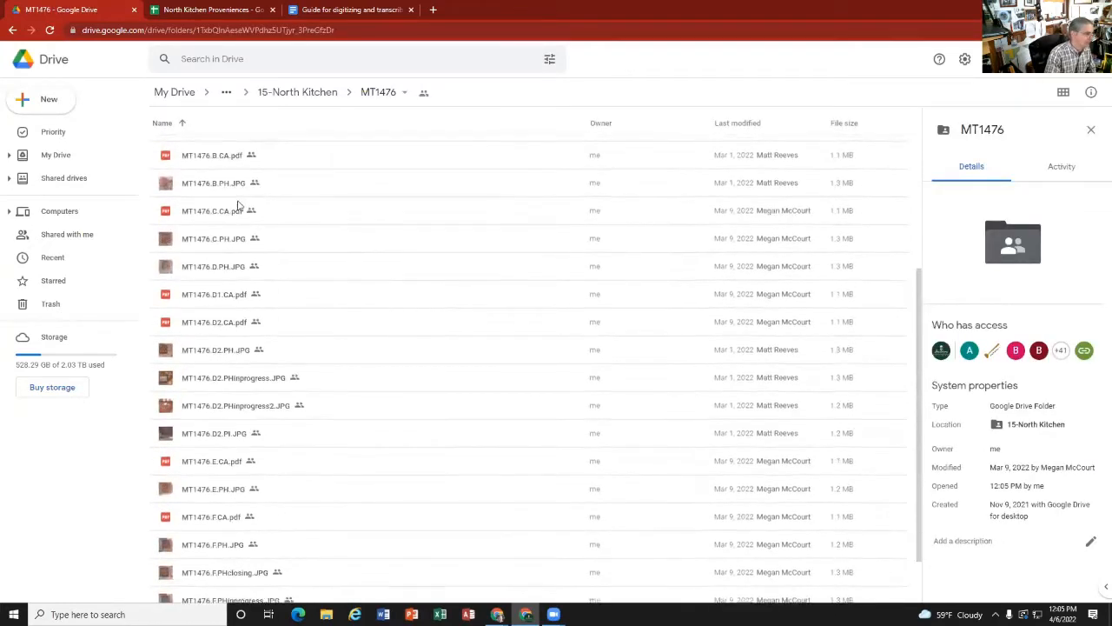
scroll(237, 384, up, 3)
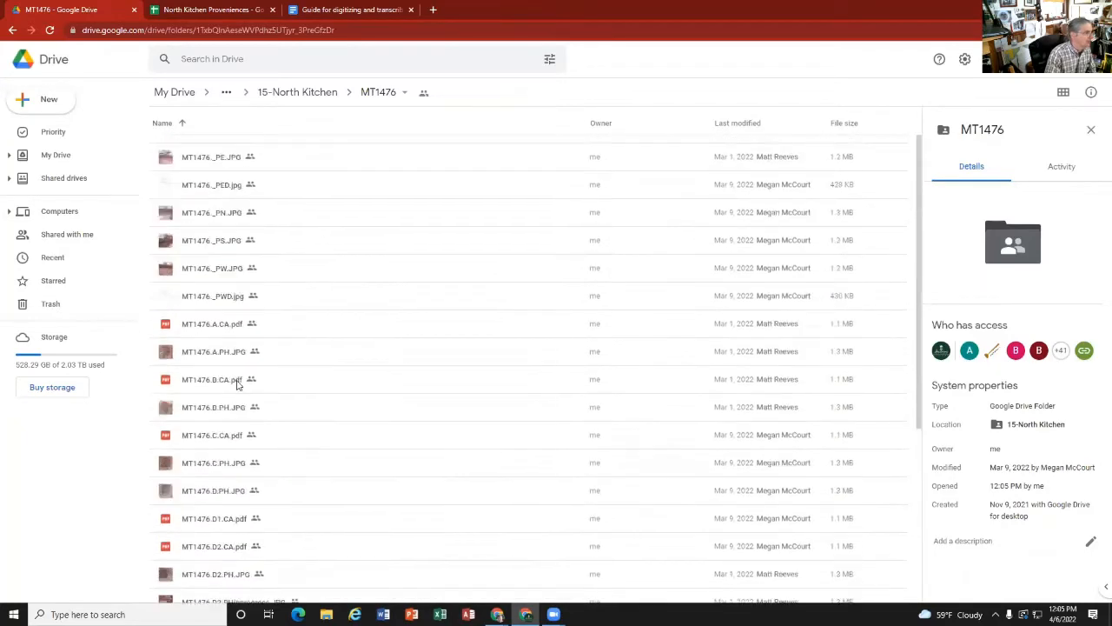
click(316, 95)
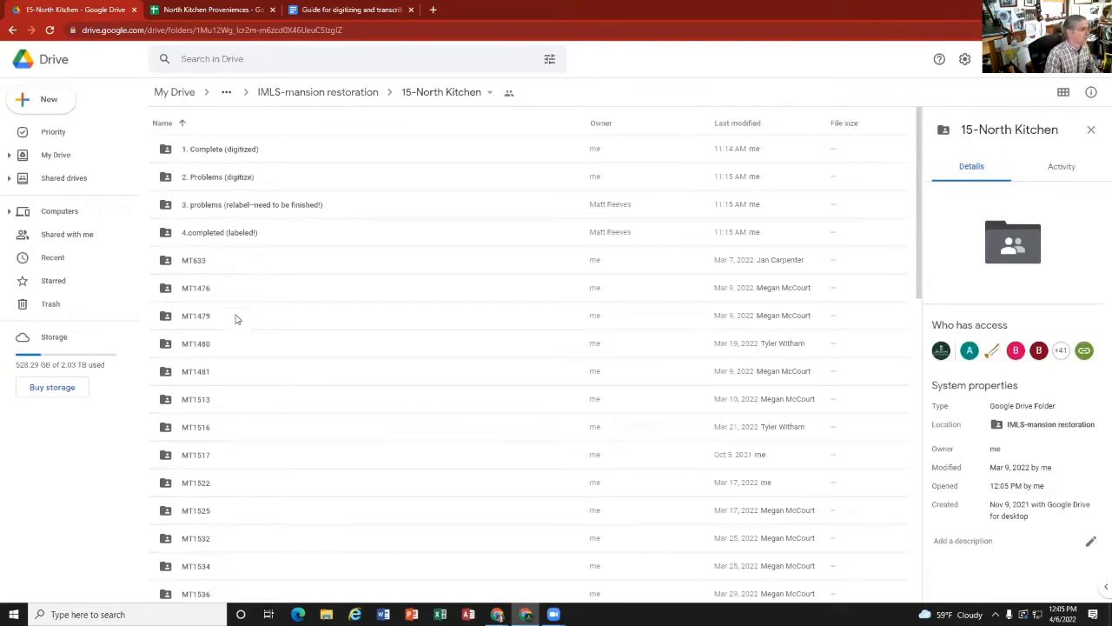
Step: Open the "3. problems (relabel--need to be finished!)" folder and look through the unit folders it contains
mouse_move(223, 293)
mouse_down()
mouse_move(249, 286)
mouse_move(246, 160)
mouse_move(241, 287)
mouse_move(221, 291)
mouse_move(241, 216)
mouse_move(224, 153)
mouse_move(220, 297)
mouse_move(209, 289)
mouse_up()
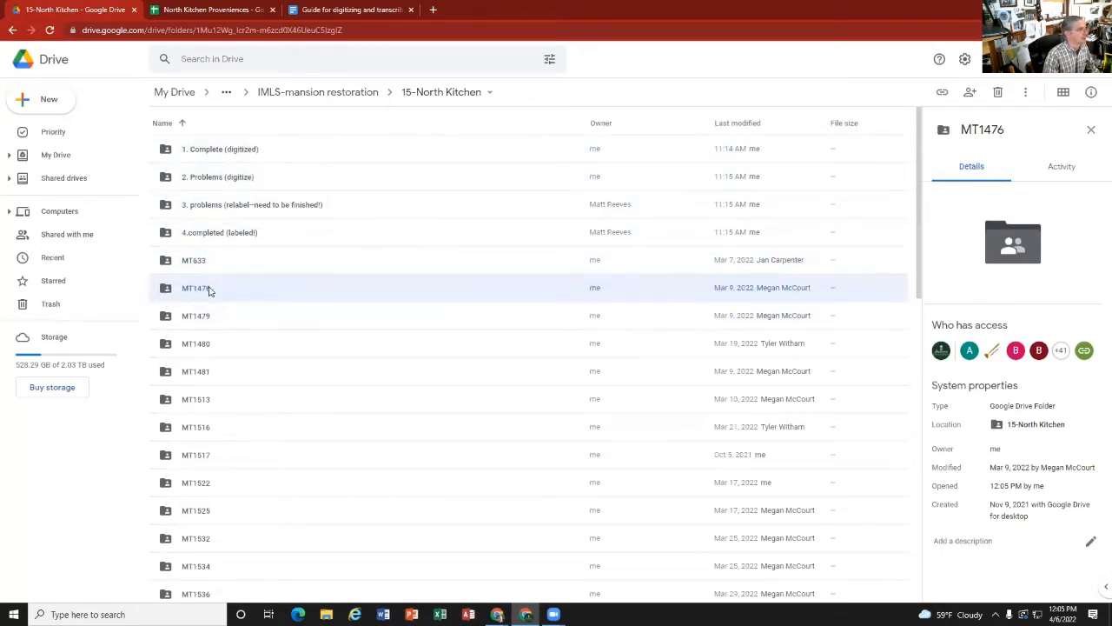
double_click(231, 207)
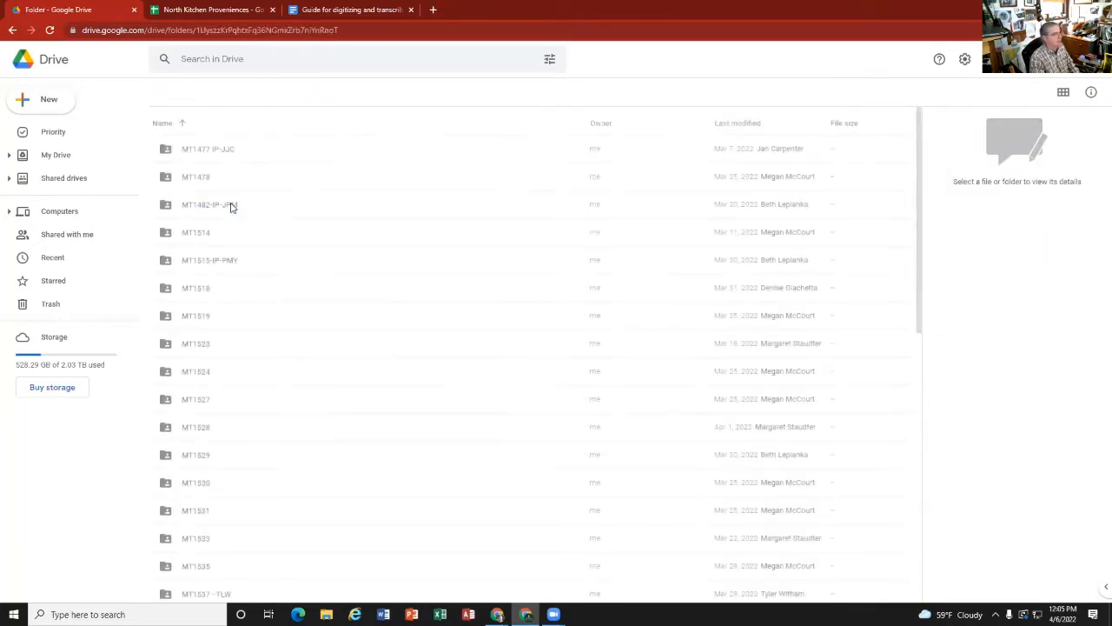
scroll(305, 358, down, 5)
scroll(301, 355, down, 4)
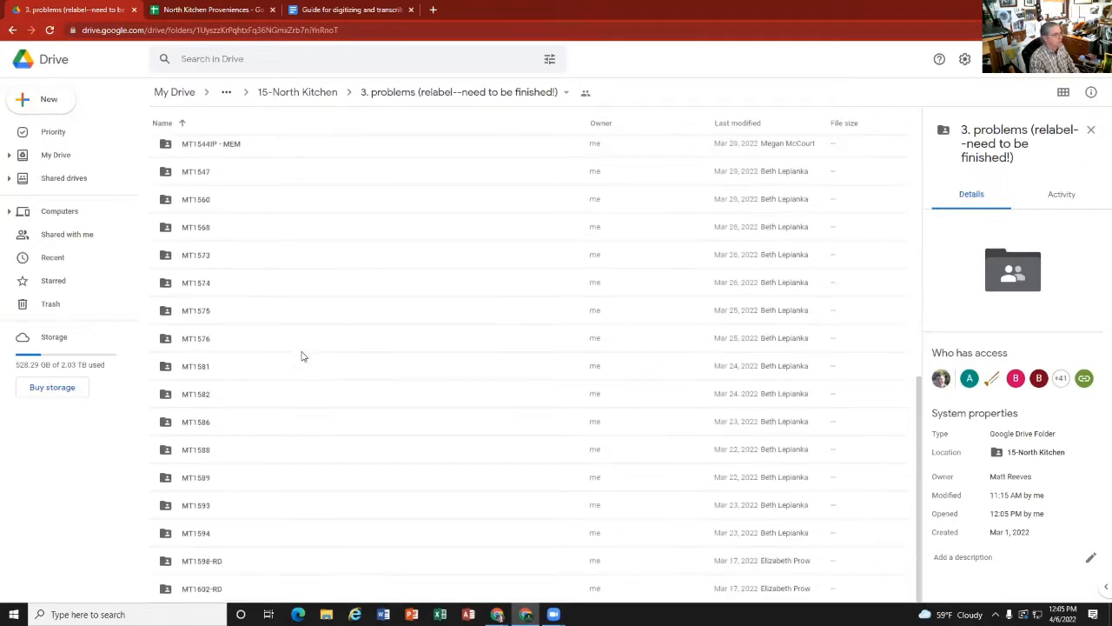
scroll(302, 356, up, 6)
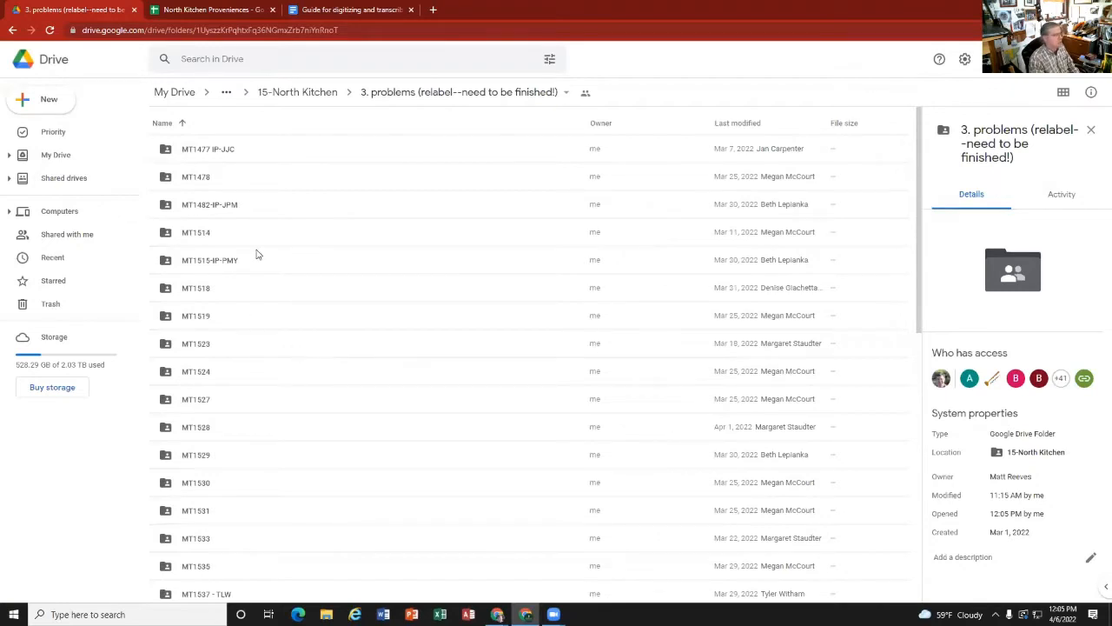
click(300, 94)
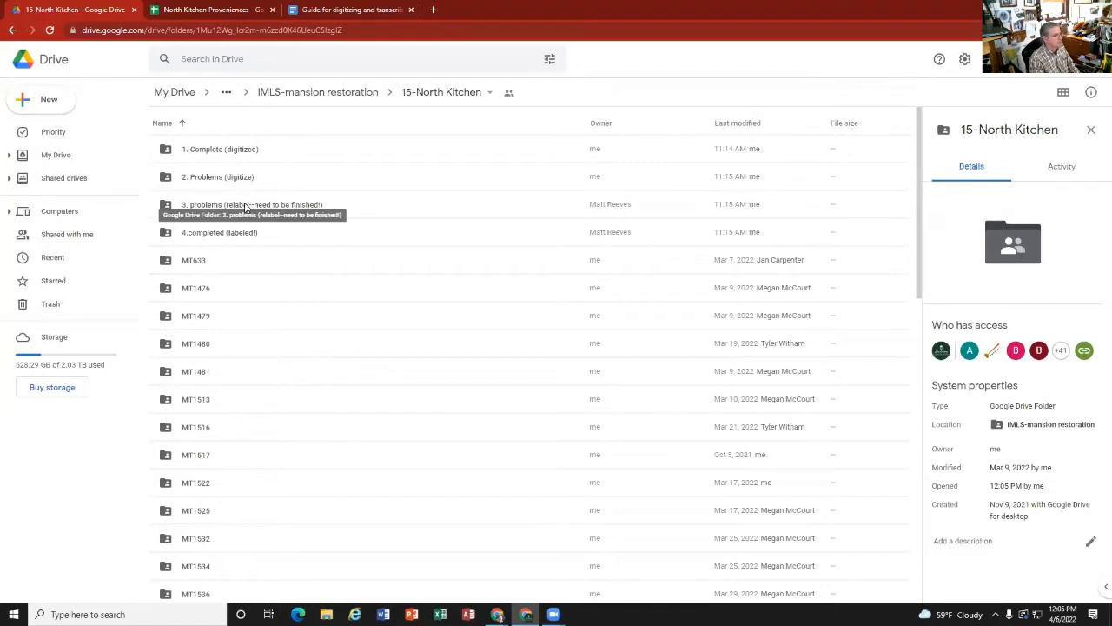
double_click(246, 205)
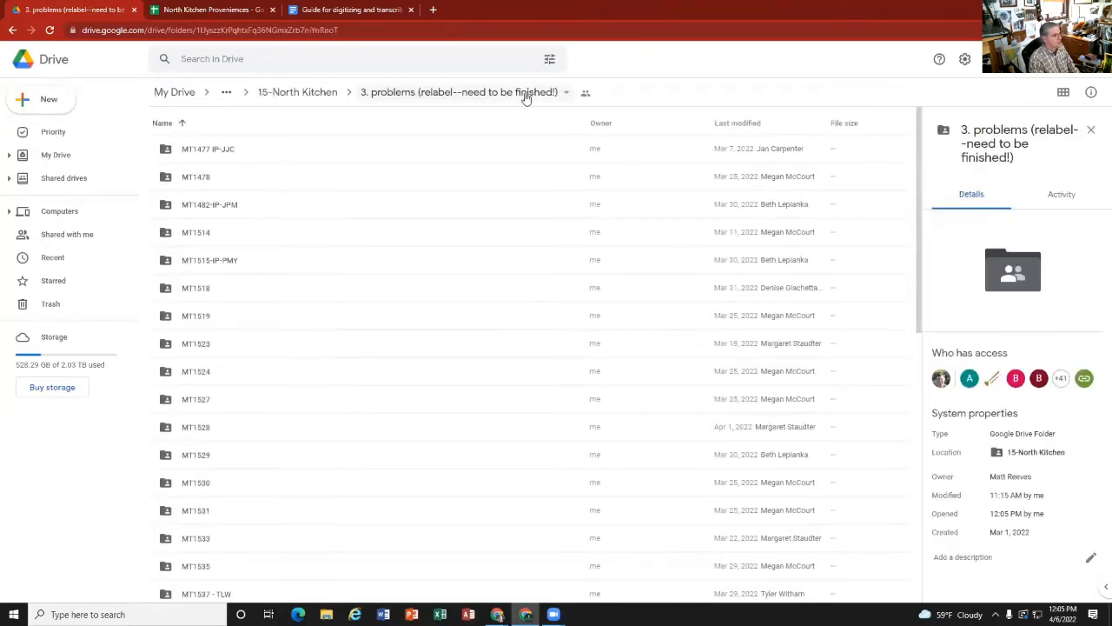
Step: Try to move the MT1514 folder from the problems folder up to 15-North Kitchen
click(196, 235)
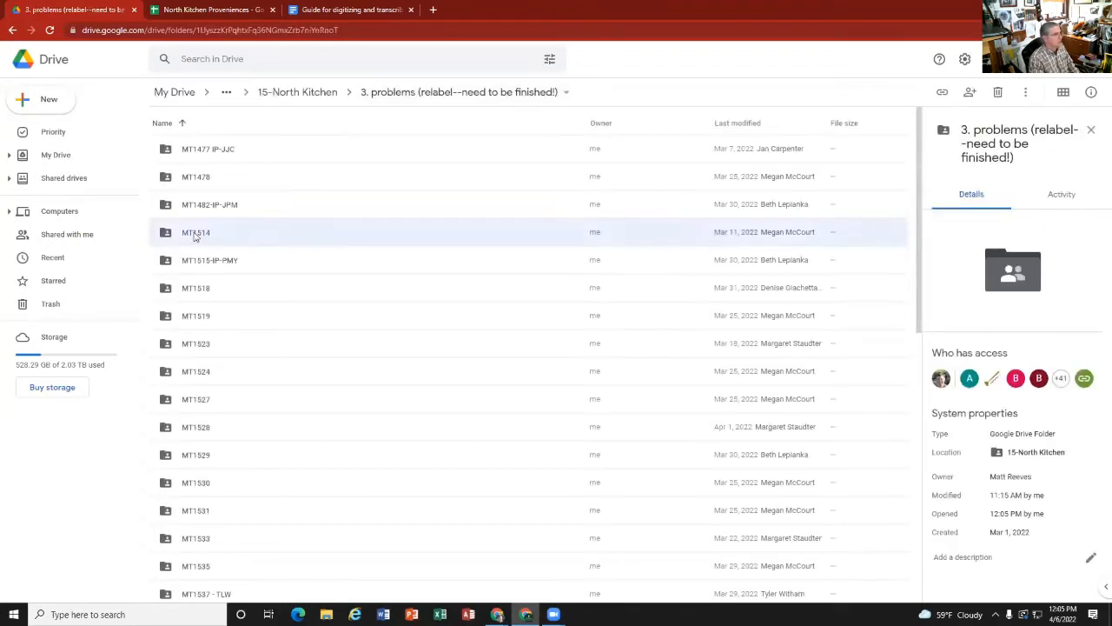
drag(238, 235, 283, 93)
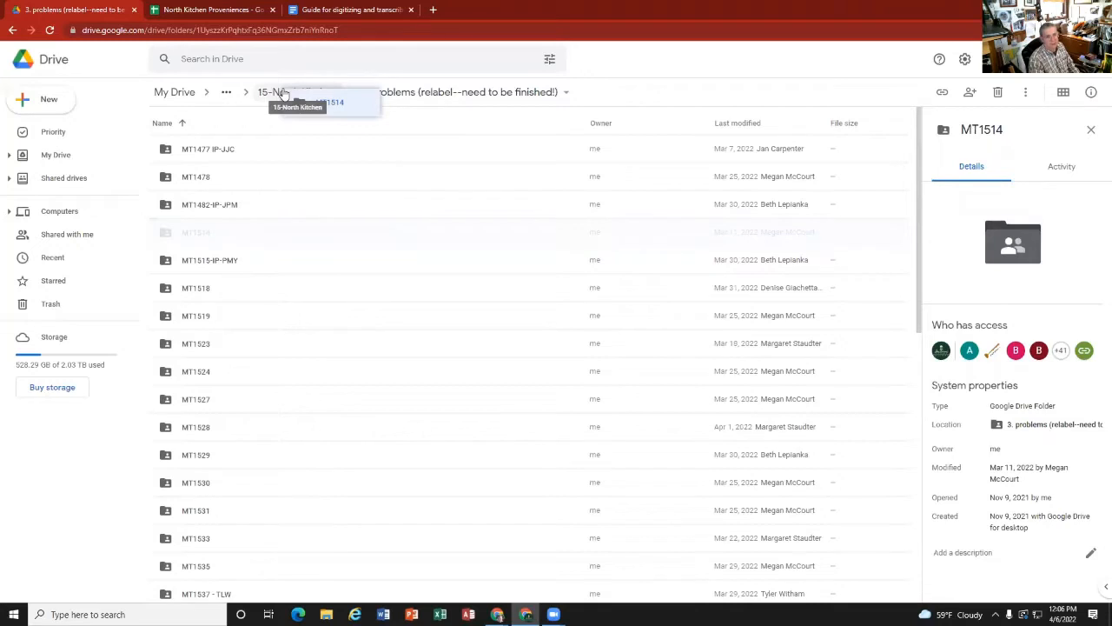
drag(284, 93, 209, 236)
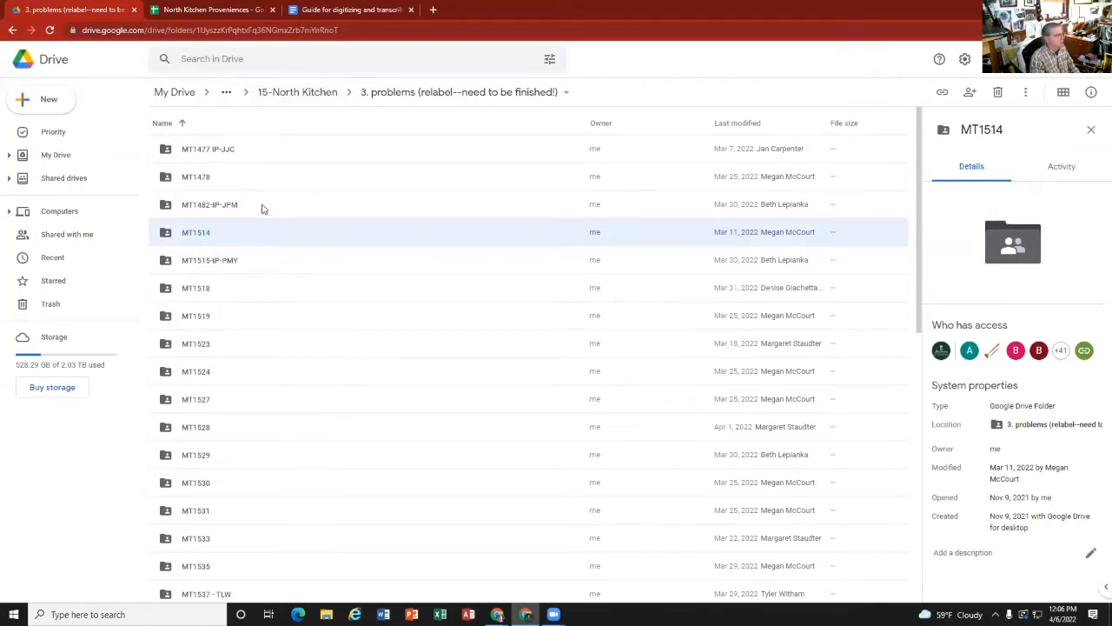
Step: Create a new folder named "completed" inside "3. problems (relabel--need to be finished!)"
right_click(287, 156)
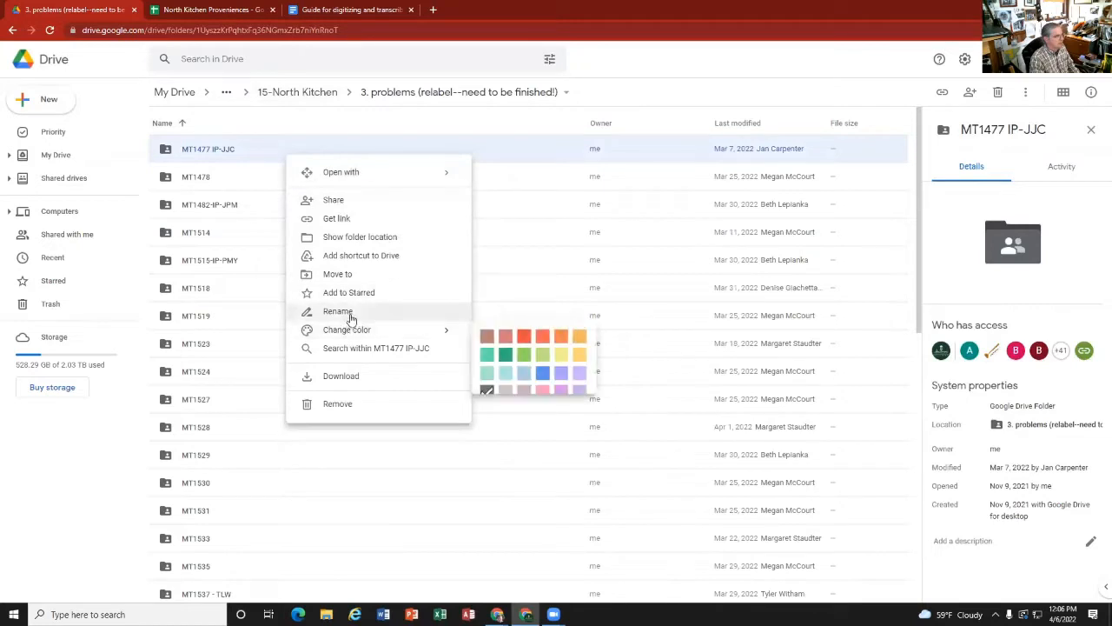
click(565, 93)
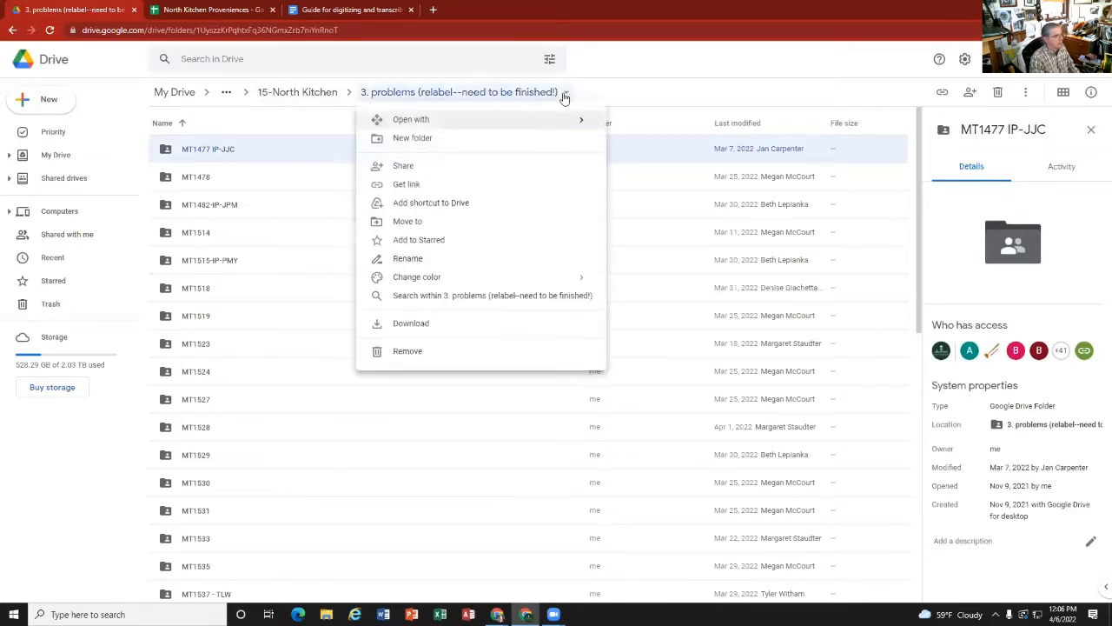
click(473, 144)
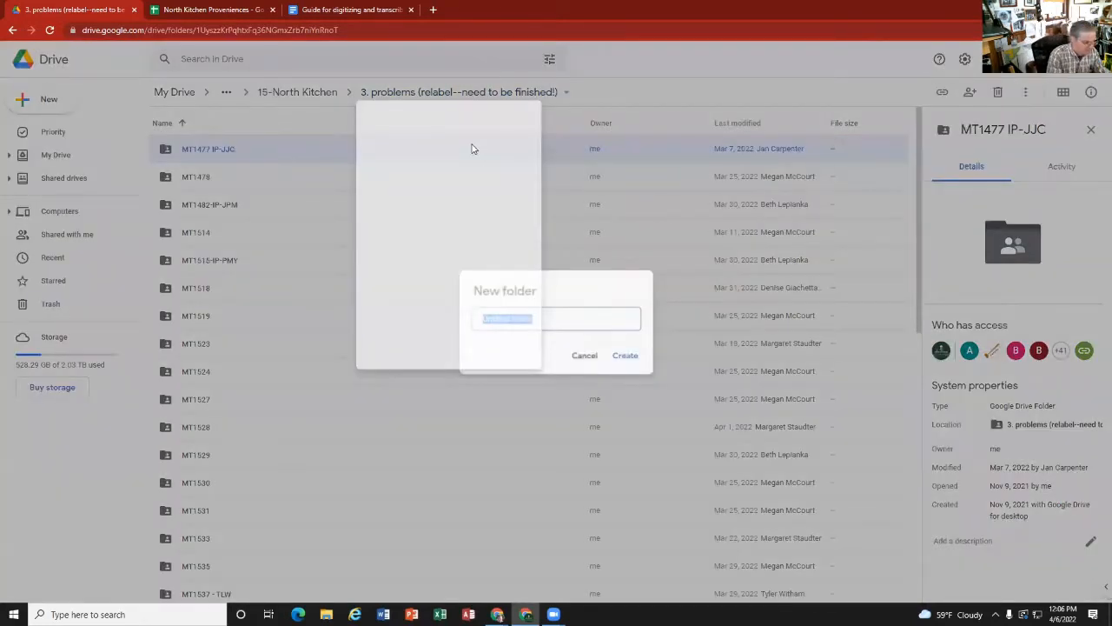
text(completed)
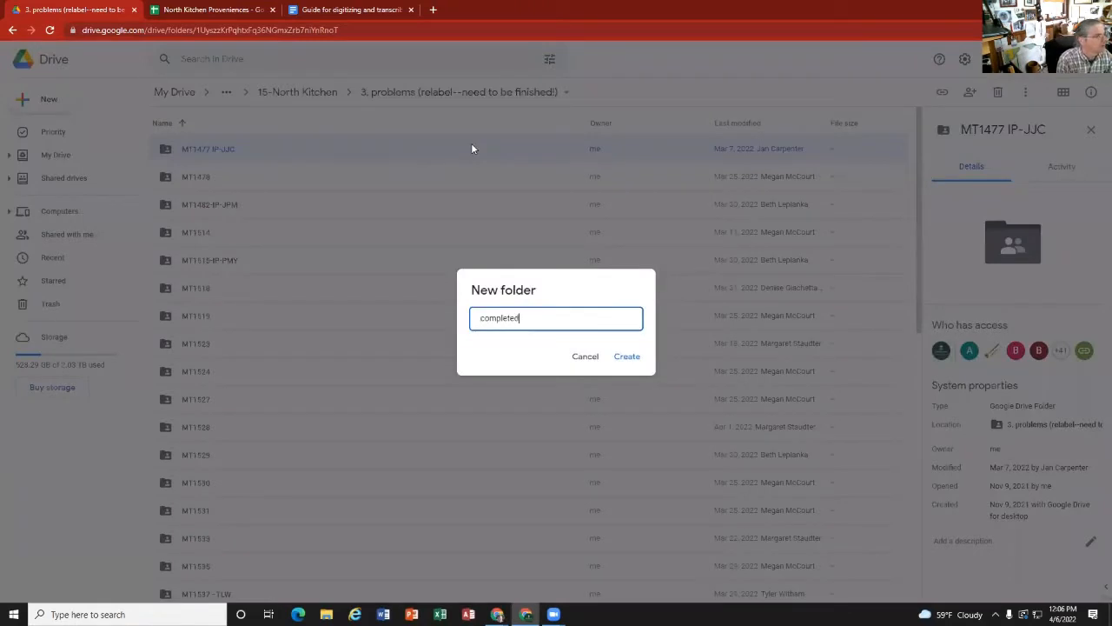
key(Return)
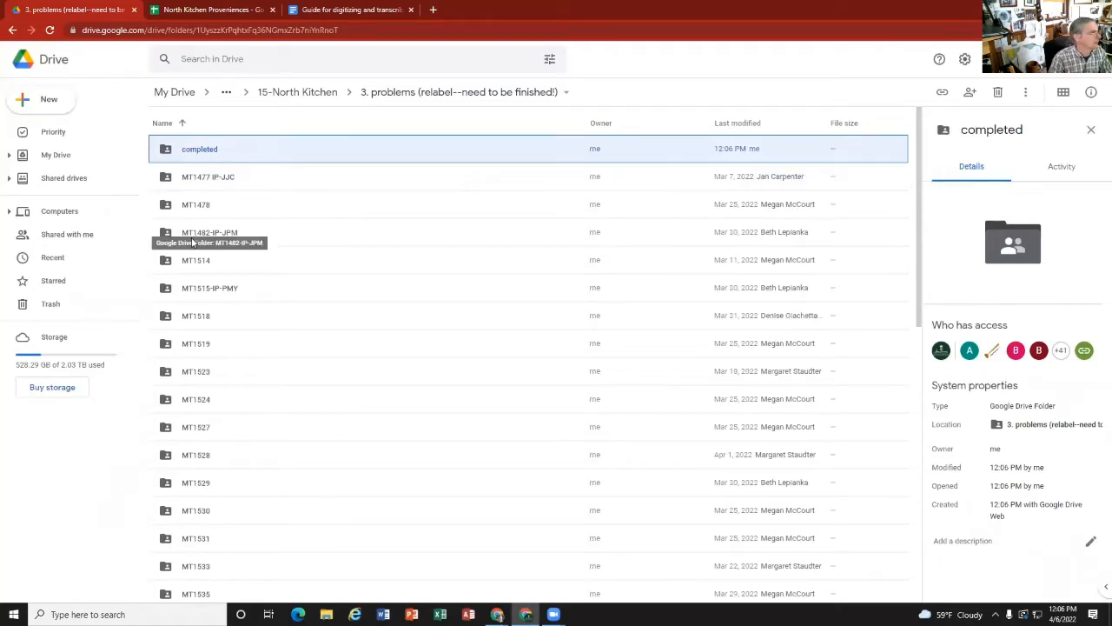
Step: Move the MT1514 folder into the "completed" folder, accepting the access change, and open "completed"
drag(198, 262, 211, 154)
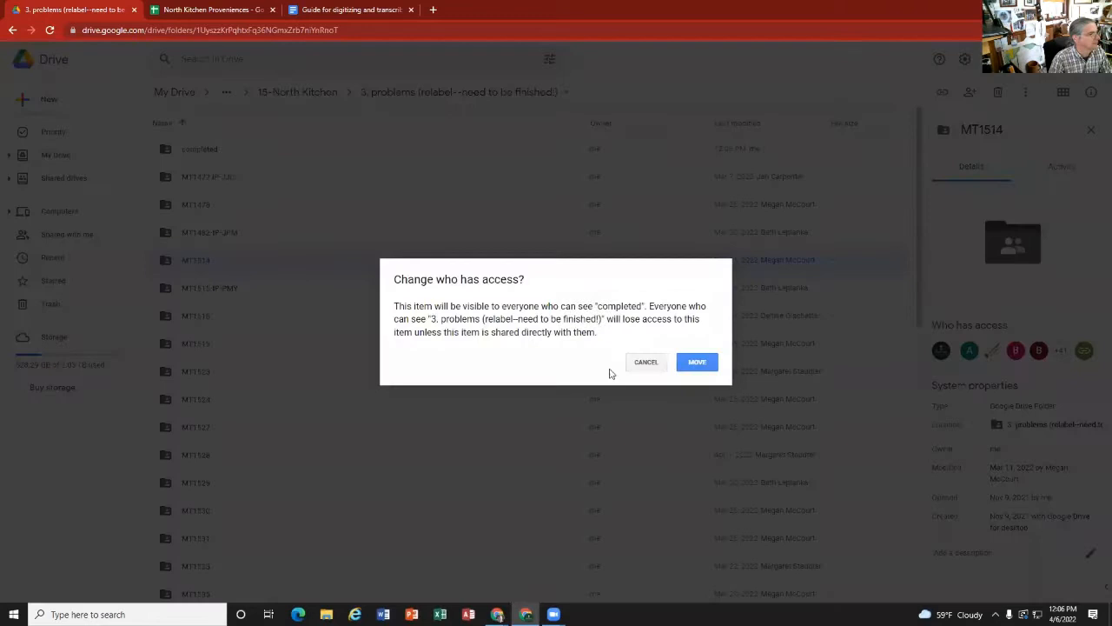
click(698, 363)
click(202, 153)
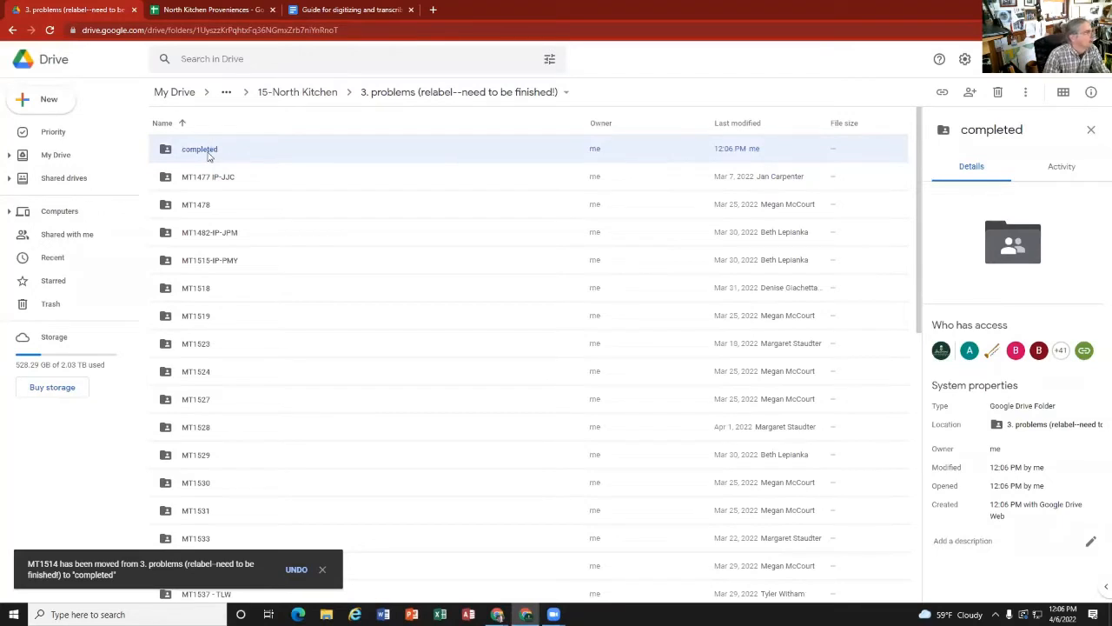
double_click(208, 155)
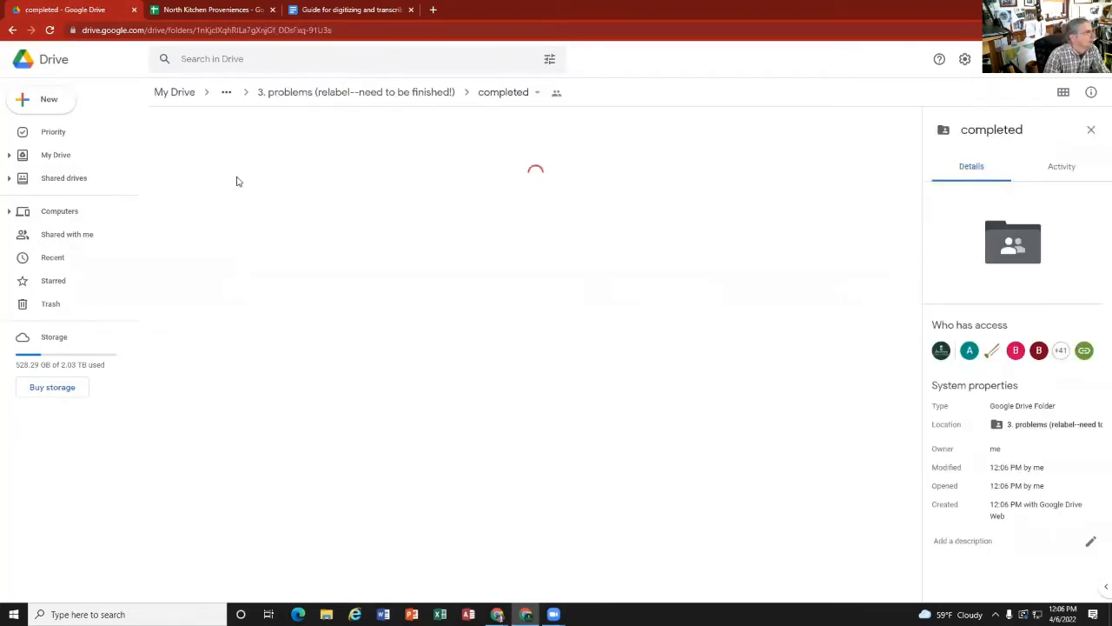
Step: Move MT1514 from "completed" back to "3. problems (relabel--need to be finished!)" and return to that parent folder
drag(198, 154, 359, 92)
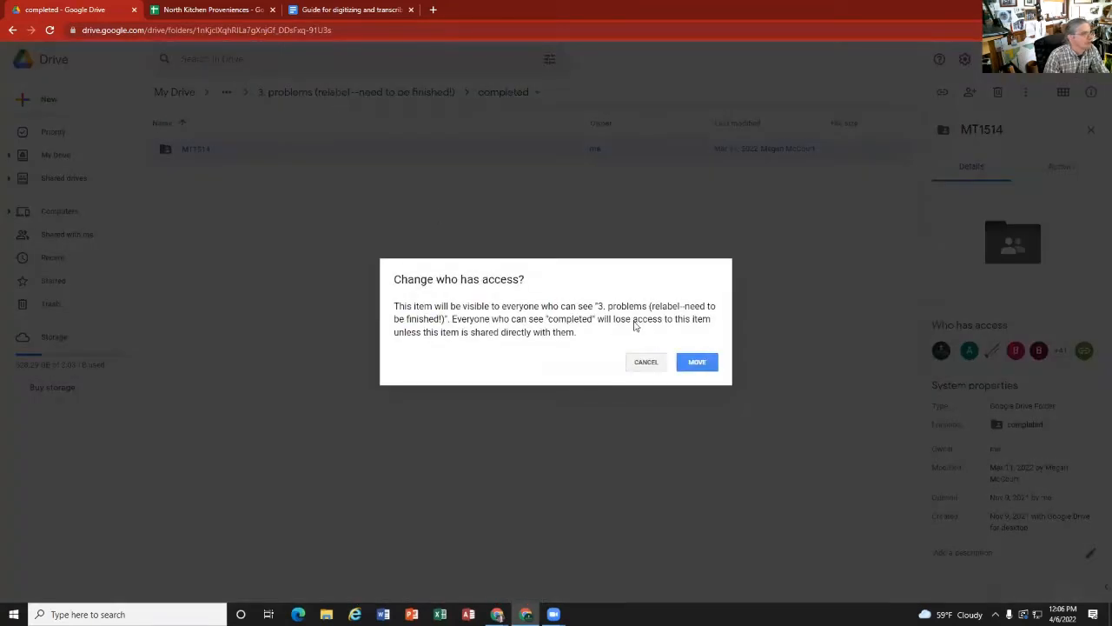
click(699, 363)
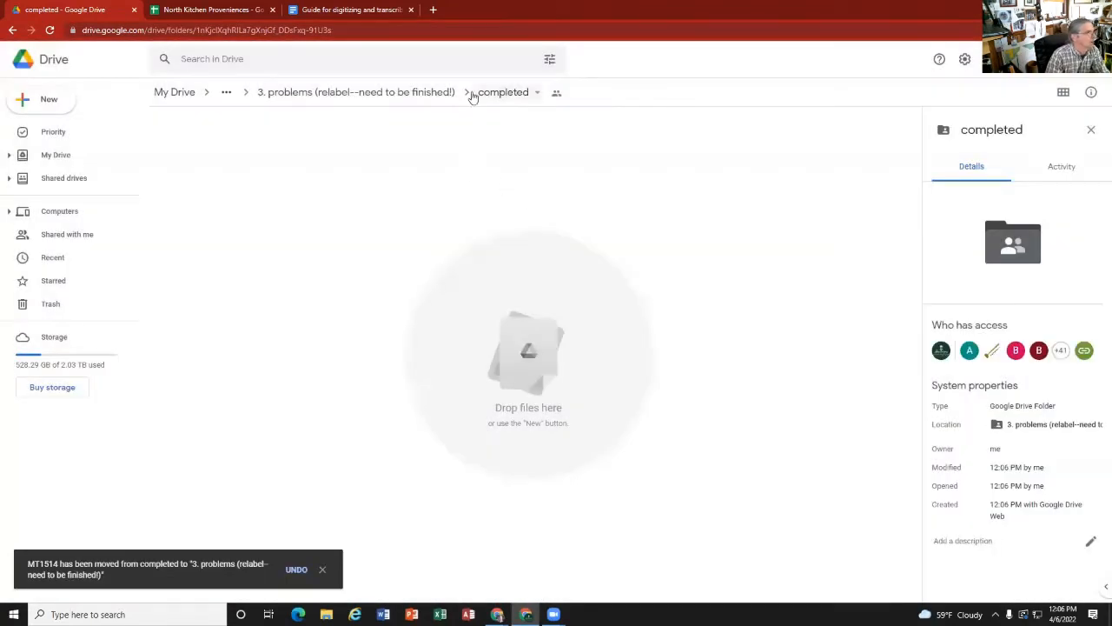
click(380, 94)
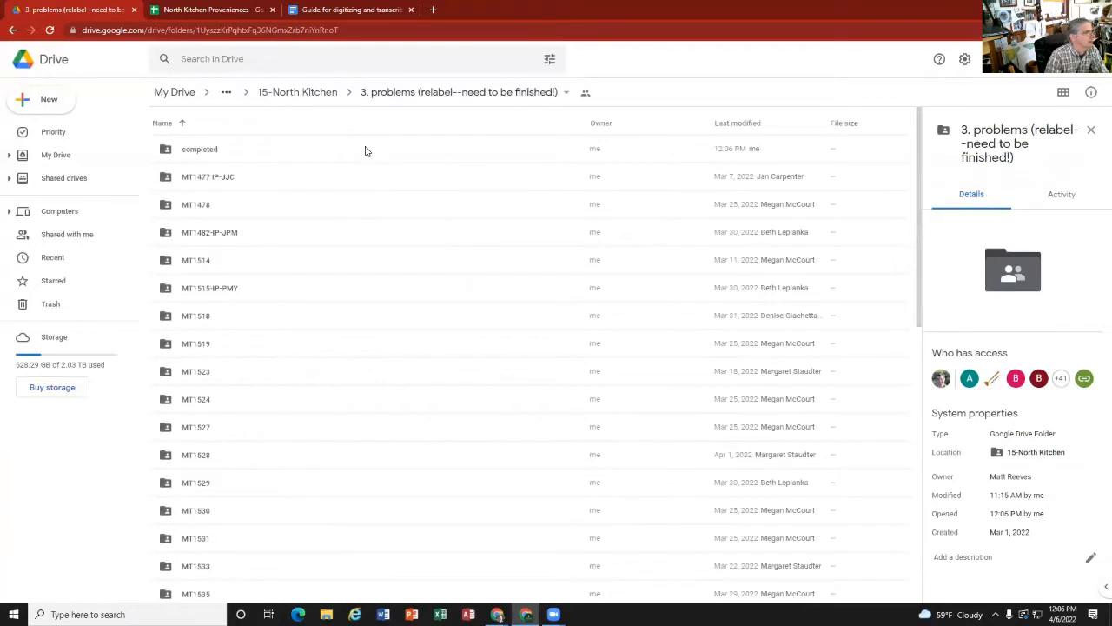
Step: Return to the 15-North Kitchen folder and close the open digitizing guide and North Kitchen Proveniences spreadsheet
click(303, 93)
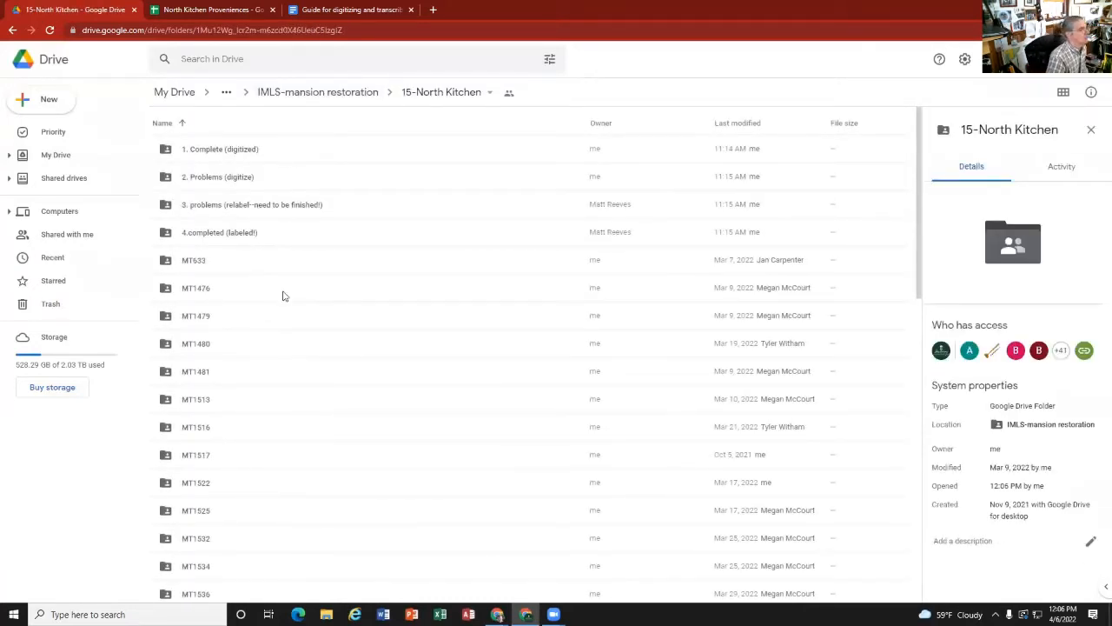
click(352, 9)
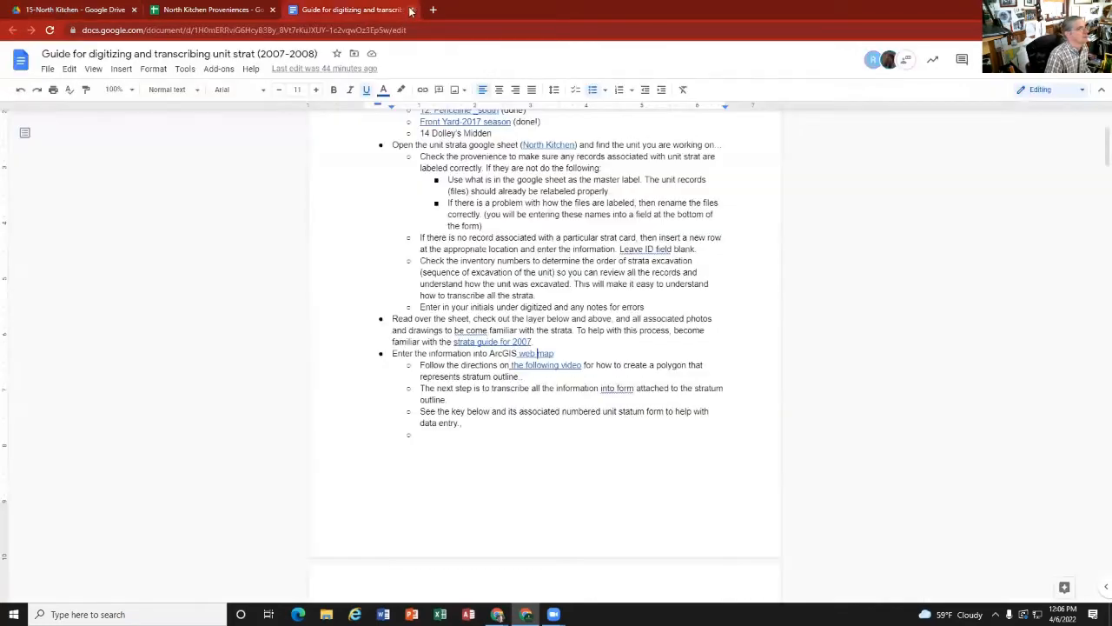
click(209, 10)
click(110, 11)
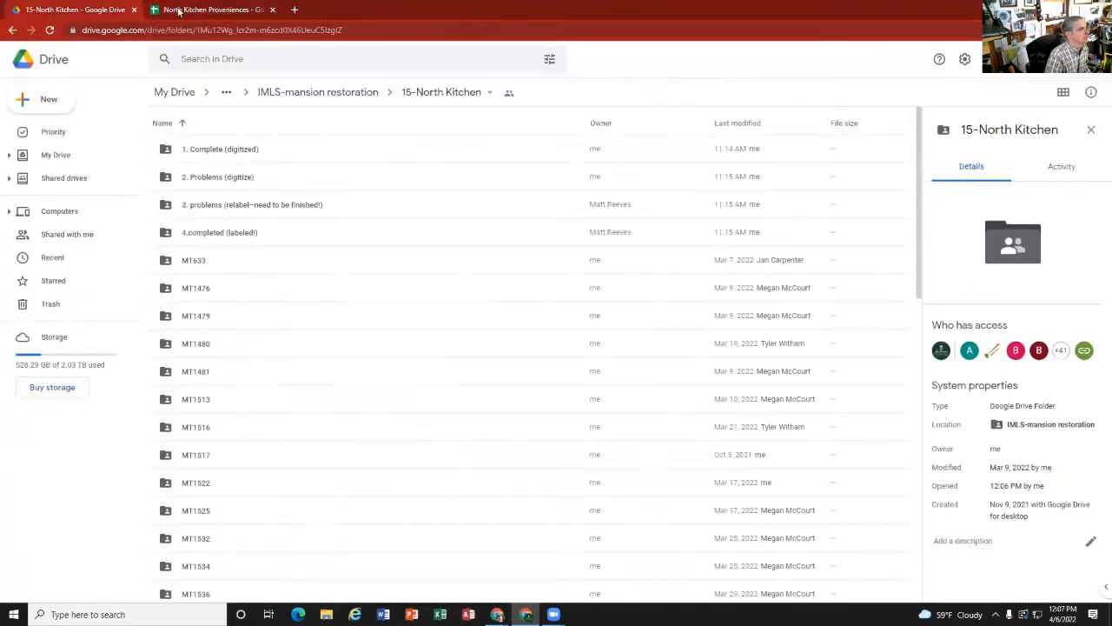
click(178, 10)
click(272, 10)
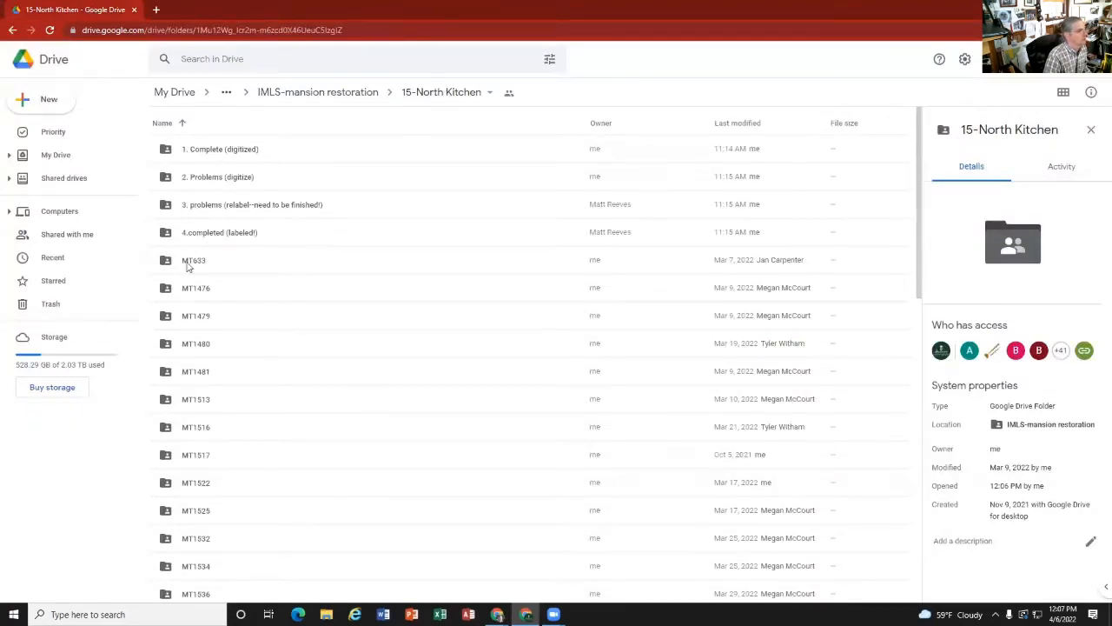
Step: Open "Guide for digitizing and transcribing unit strat (2007-2008)" and check its instructional video link and the unlinked North Kitchen item
scroll(224, 313, down, 5)
scroll(224, 313, down, 4)
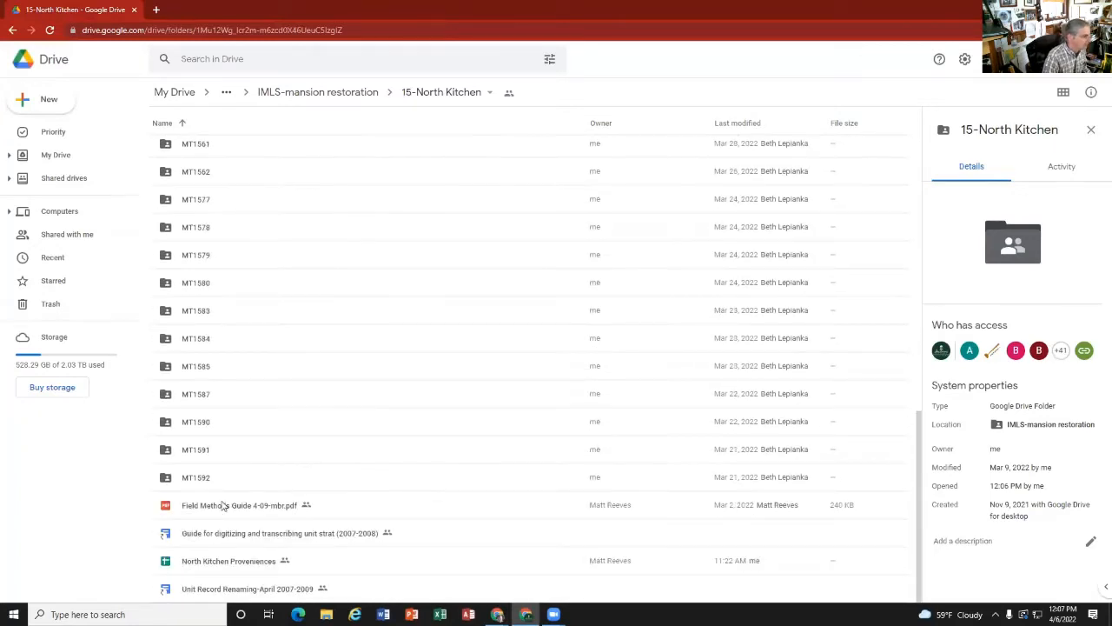
double_click(271, 538)
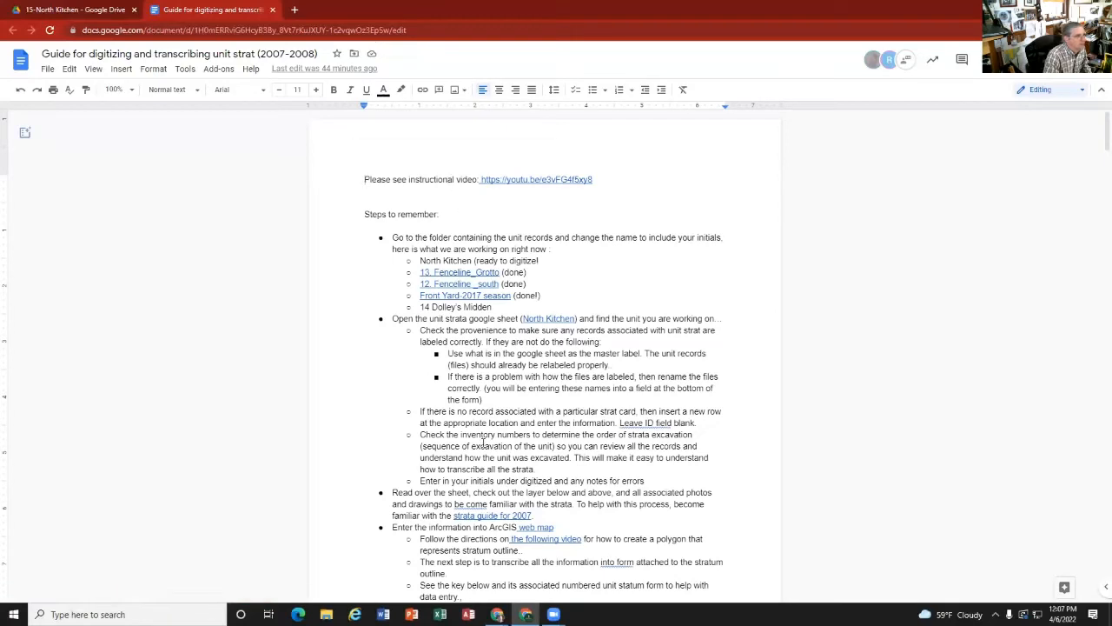
drag(596, 179, 483, 179)
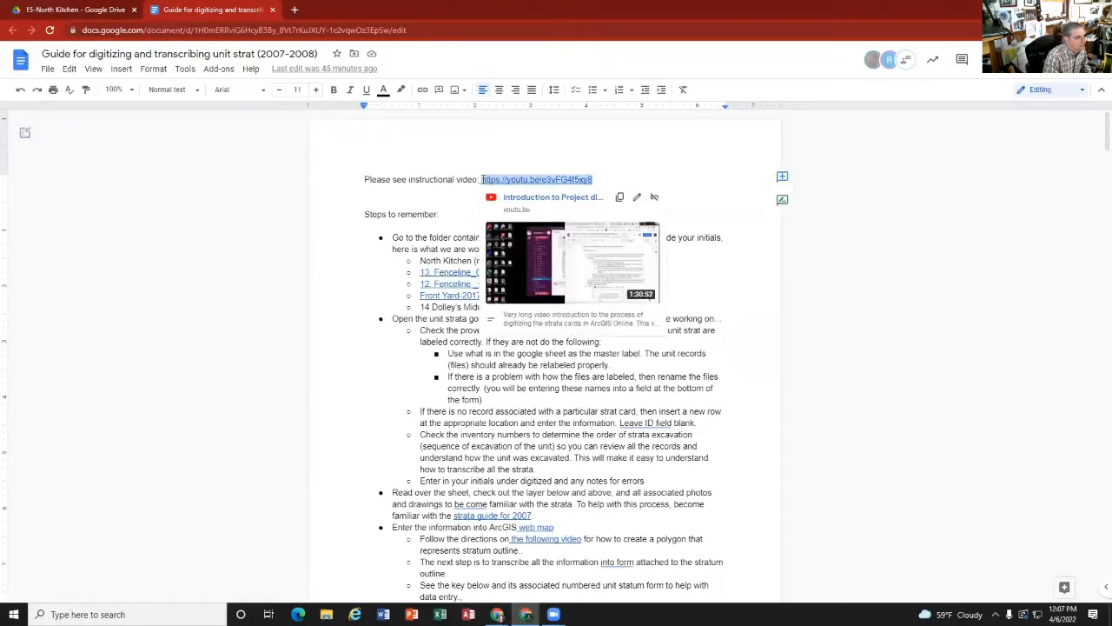
click(620, 171)
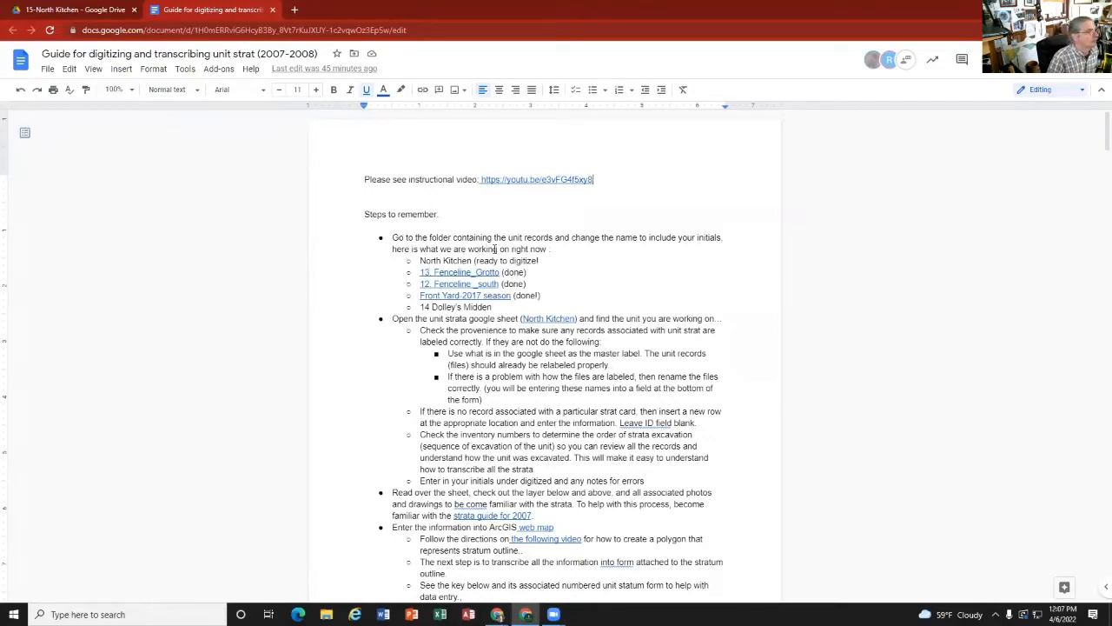
click(458, 261)
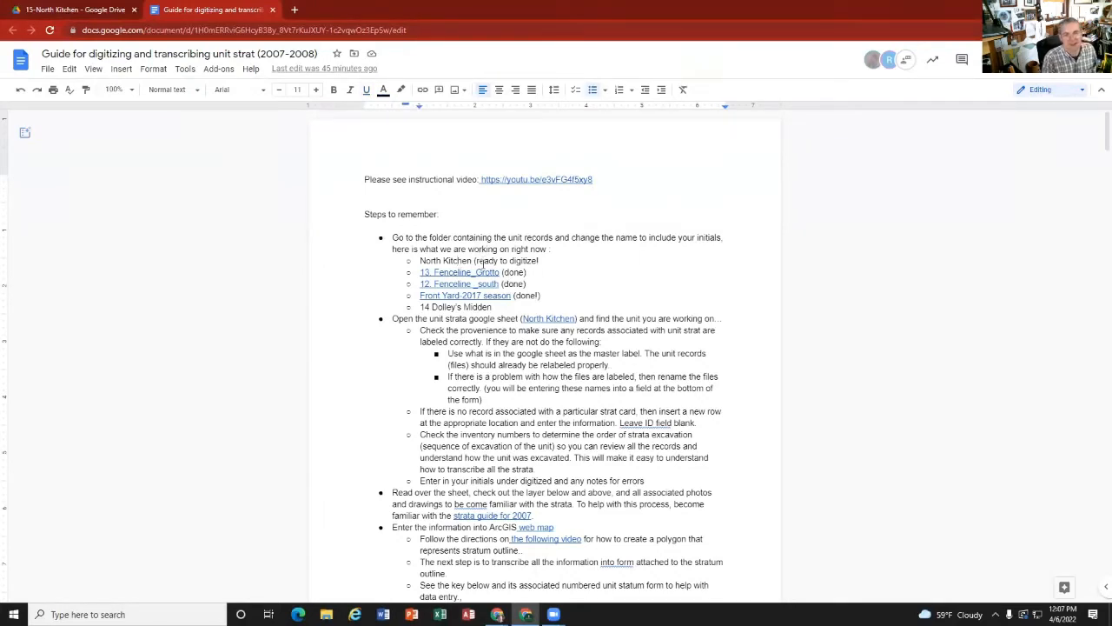
Step: Copy the sharing link of the 15-North Kitchen folder in Drive and close the sharing settings
click(94, 11)
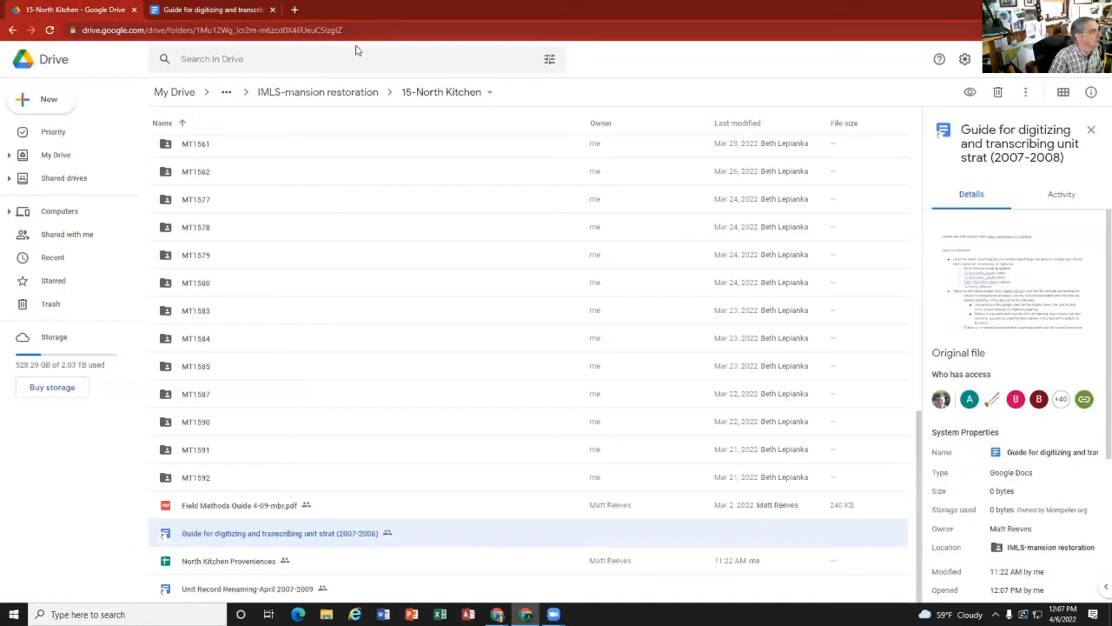
click(489, 92)
click(454, 184)
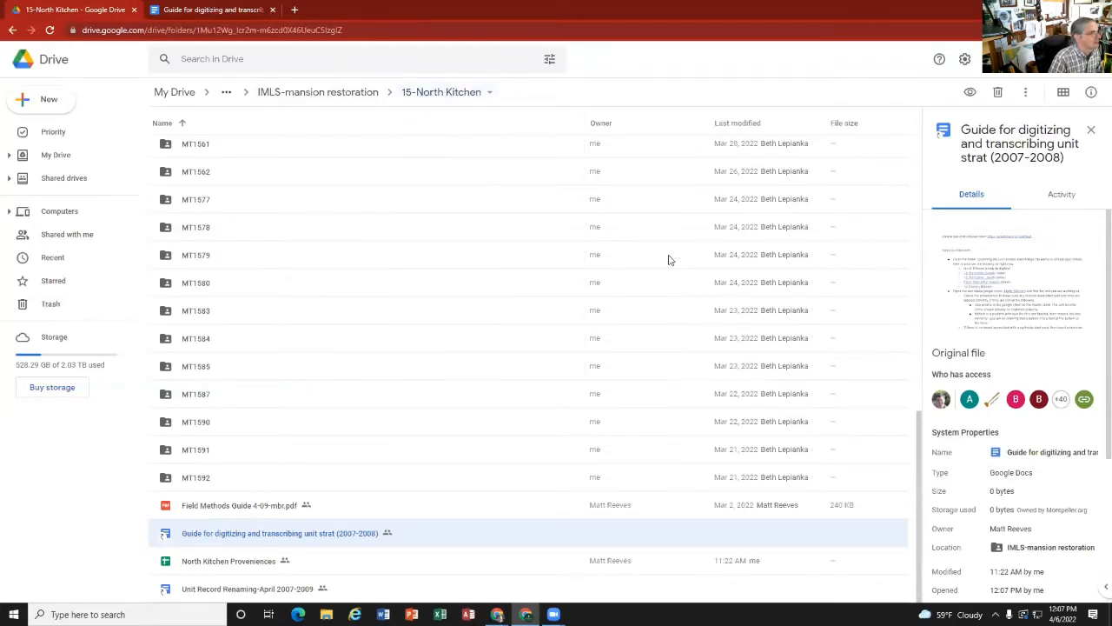
click(705, 339)
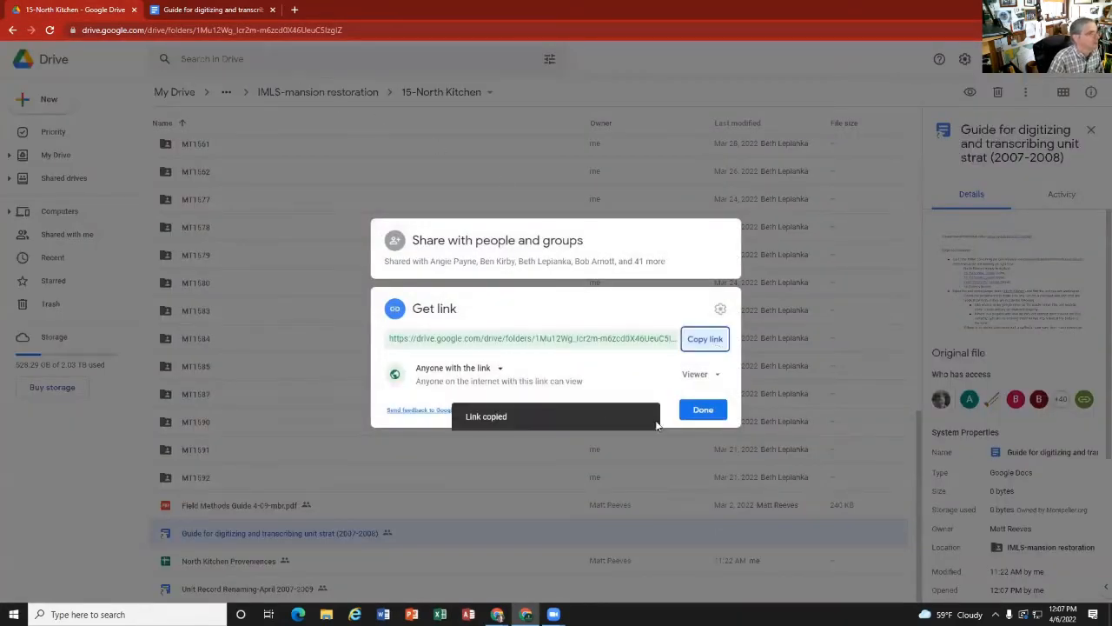
click(703, 410)
Step: Hyperlink the text "North Kitchen" before "(ready to digitize!" in the guide to the copied folder address
click(189, 10)
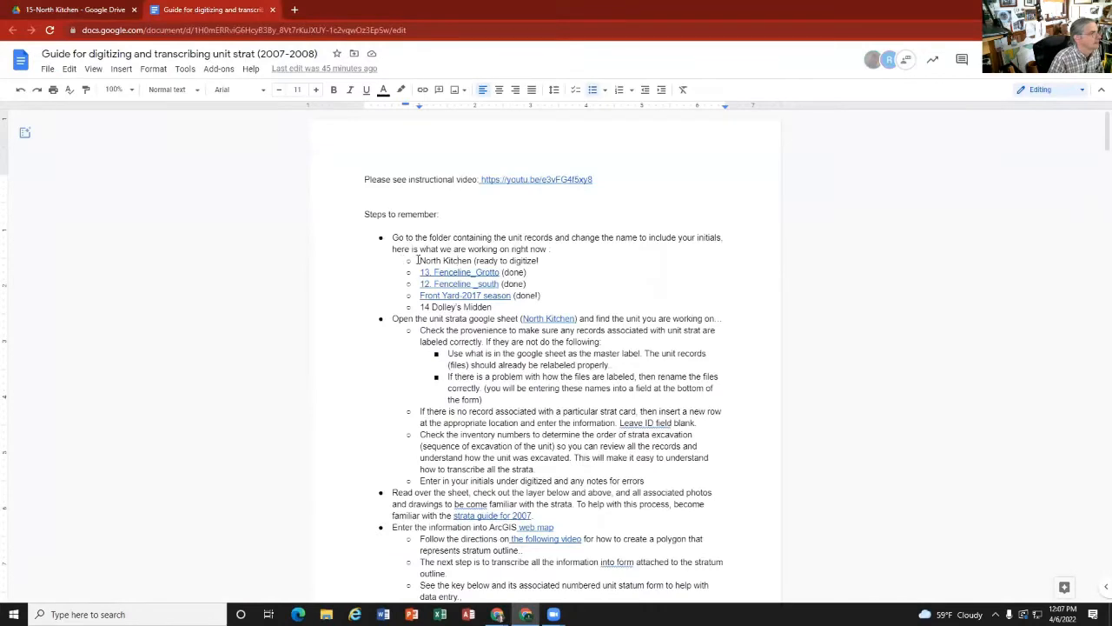
drag(421, 260, 466, 258)
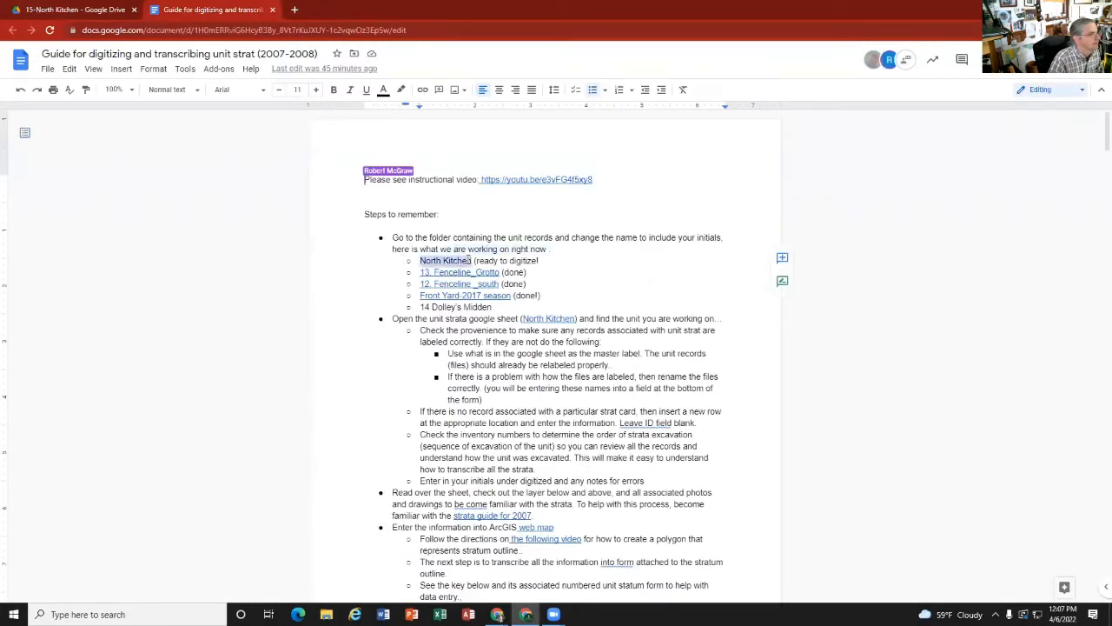
right_click(459, 263)
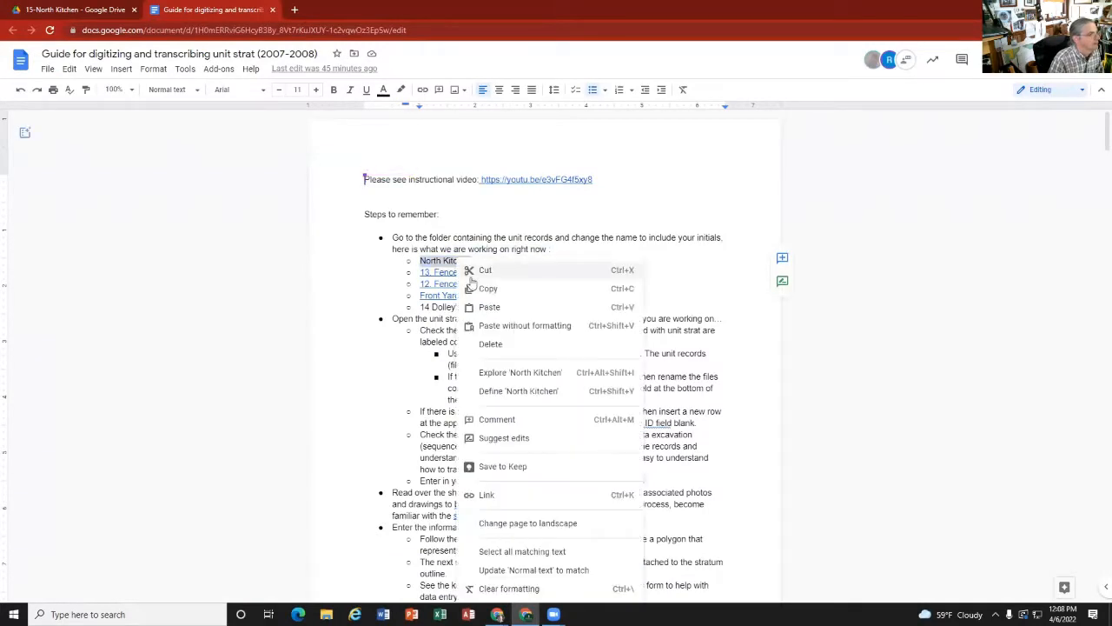
click(423, 91)
right_click(513, 293)
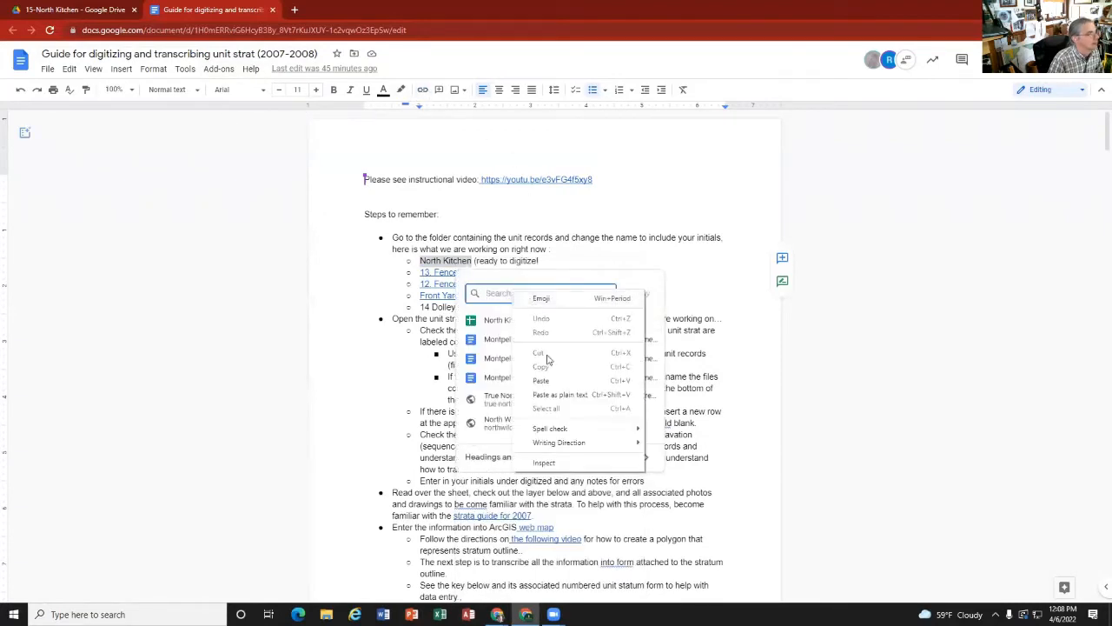
click(556, 383)
click(638, 293)
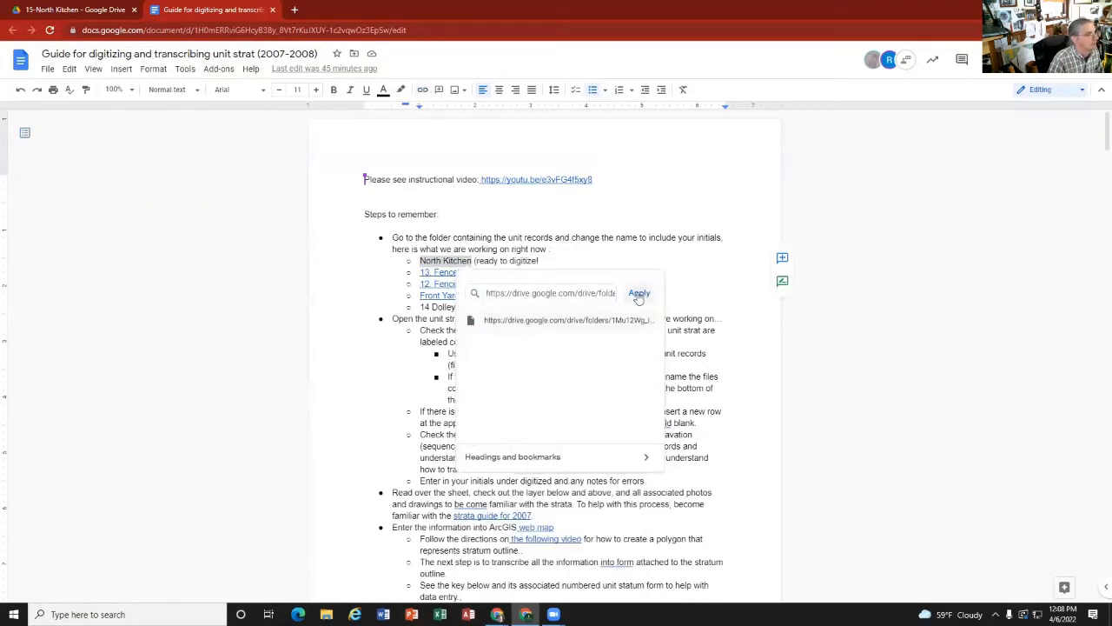
Step: Test the new North Kitchen link by opening its folder and looking through the contents
click(436, 260)
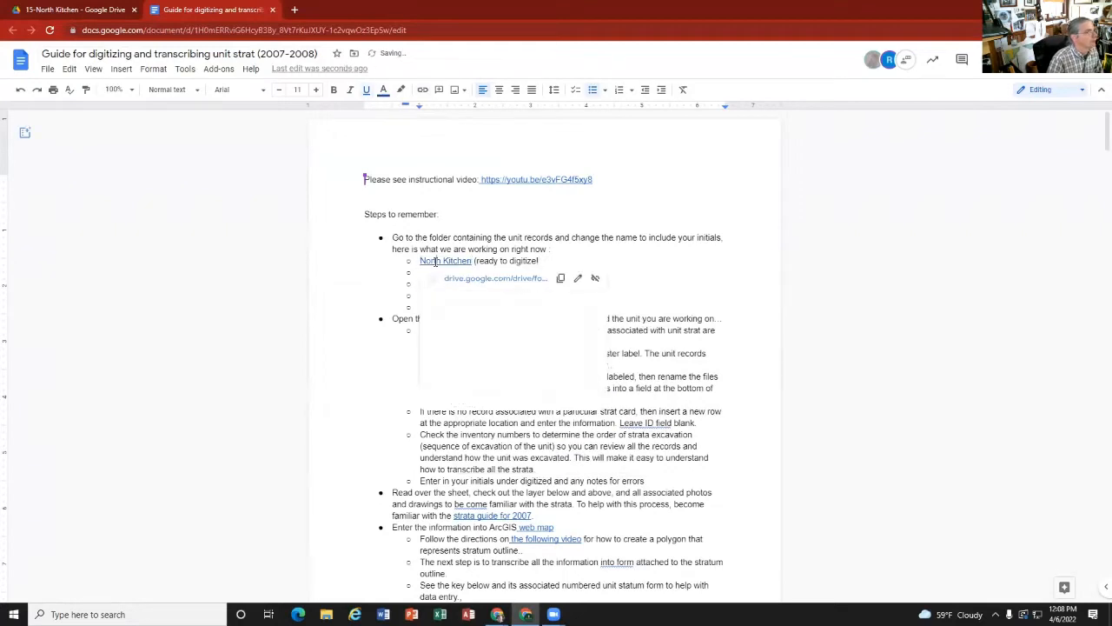
click(469, 279)
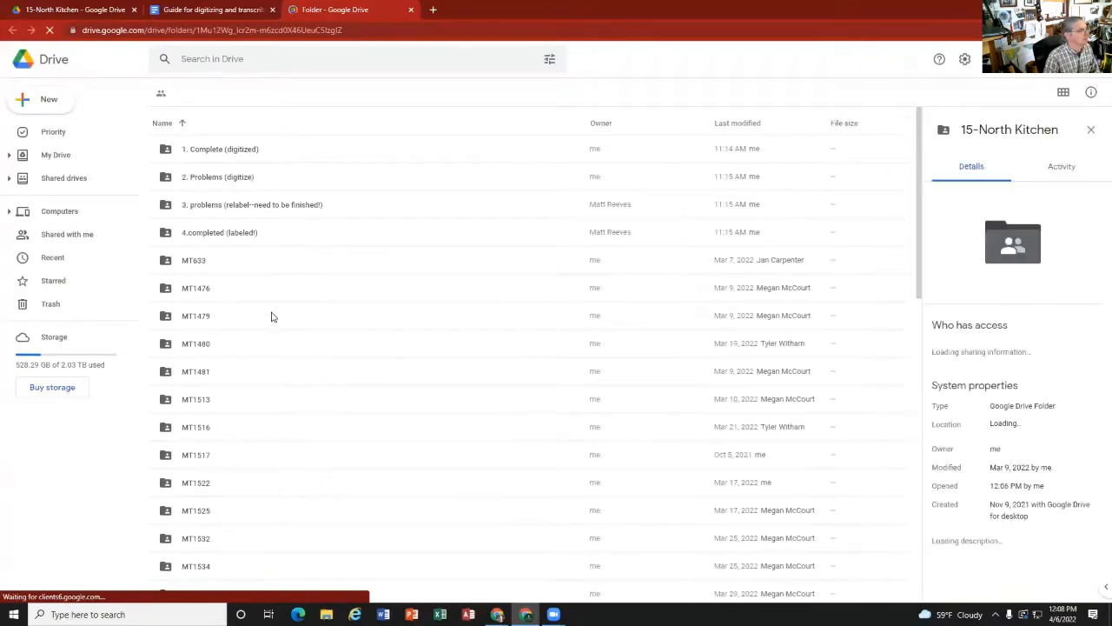
scroll(272, 316, down, 3)
scroll(271, 320, down, 12)
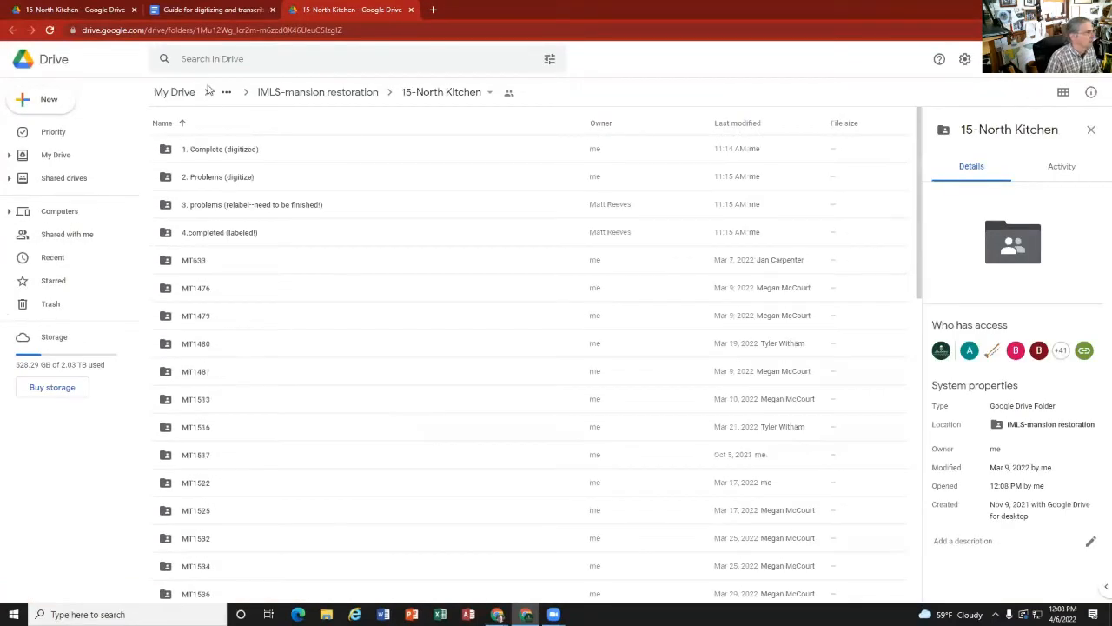
Step: Return to the digitizing guide and preview the North Kitchen spreadsheet link in the unit strata instruction
click(271, 9)
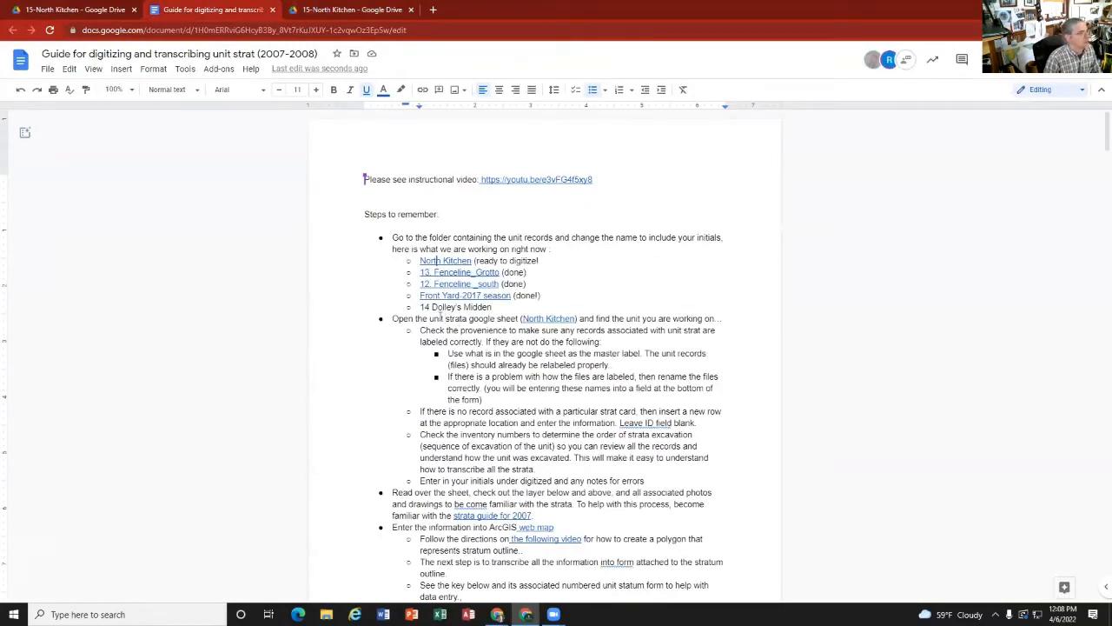
click(528, 319)
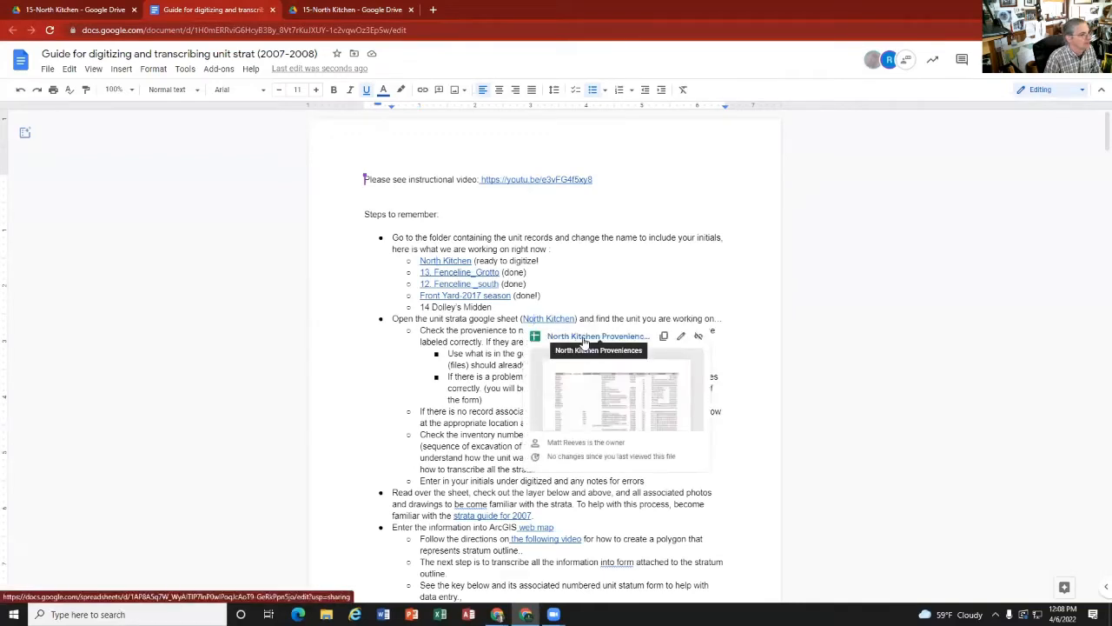
click(479, 365)
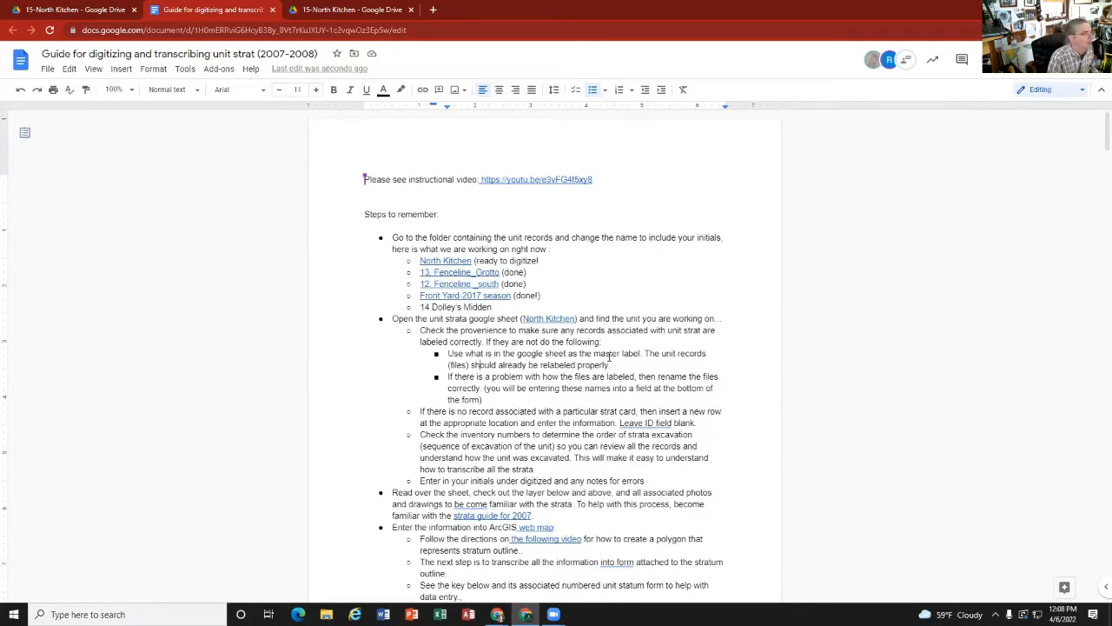
Step: Look inside the MT633 folder in 15-North Kitchen and return to the parent folder
click(326, 10)
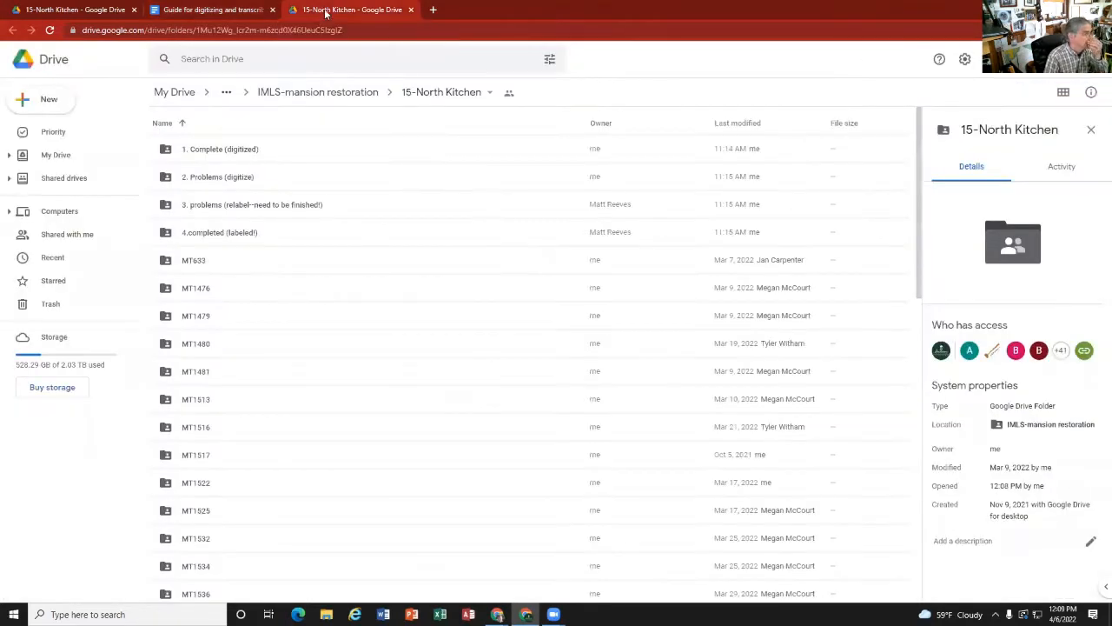
double_click(195, 261)
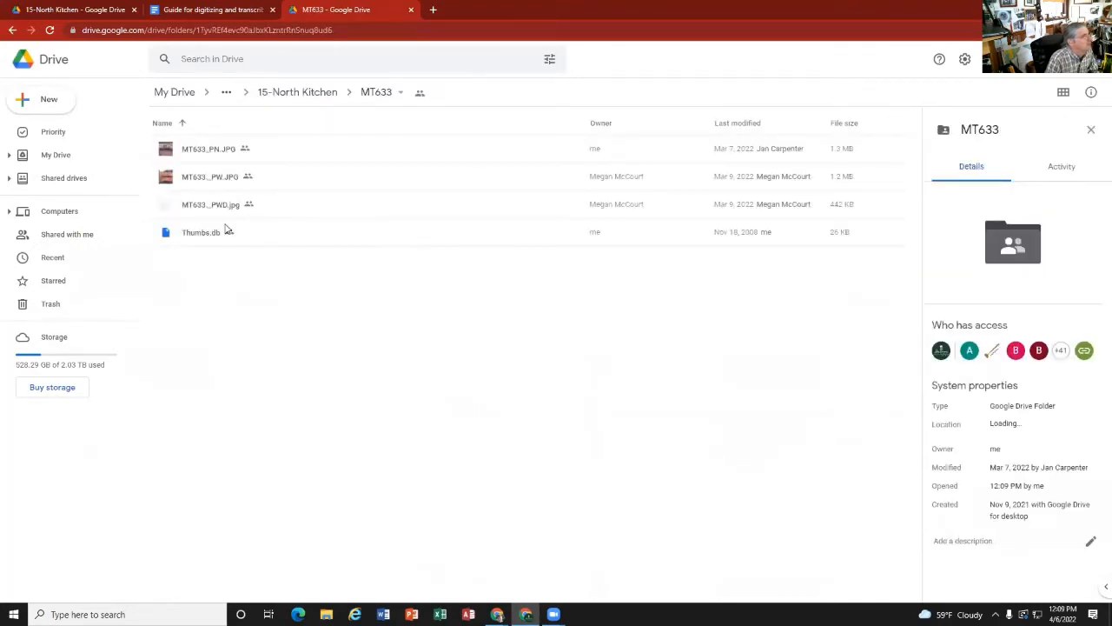
click(303, 92)
Step: Move the MT633 folder into "2. Problems (digitize)", accepting the access change
click(200, 265)
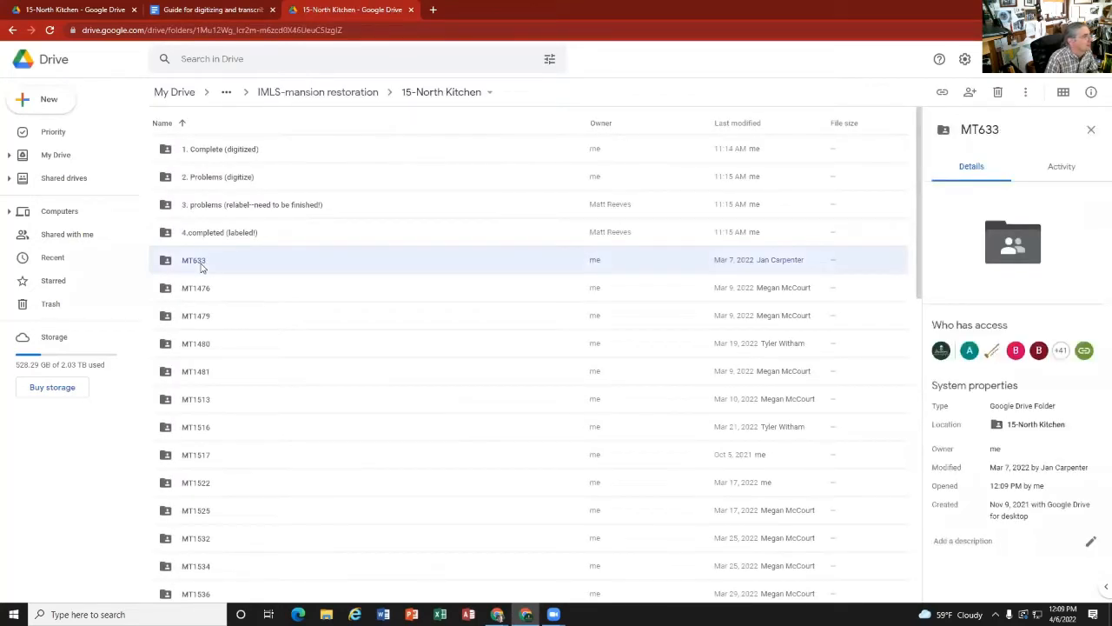
drag(198, 268, 232, 265)
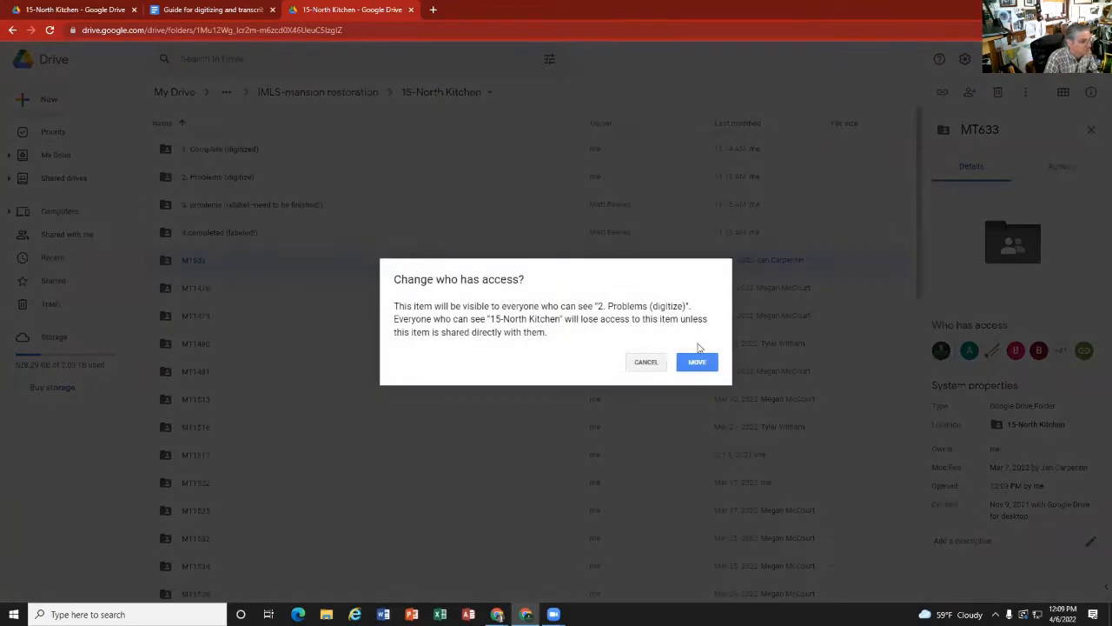
click(699, 363)
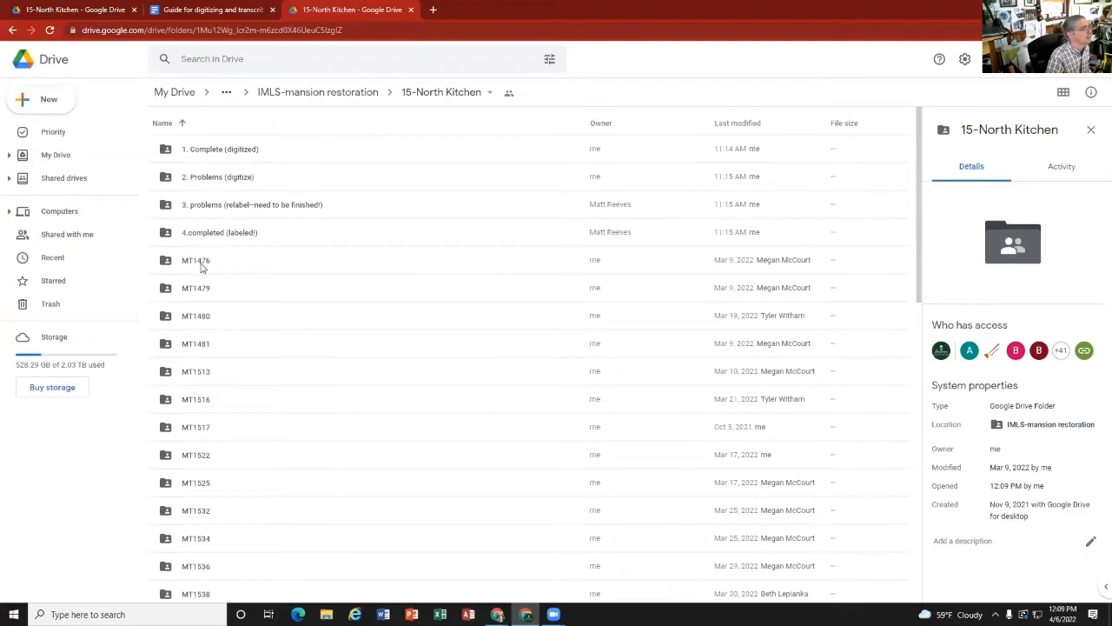
Step: Examine the files in the MT1476 folder and return to 15-North Kitchen
click(202, 262)
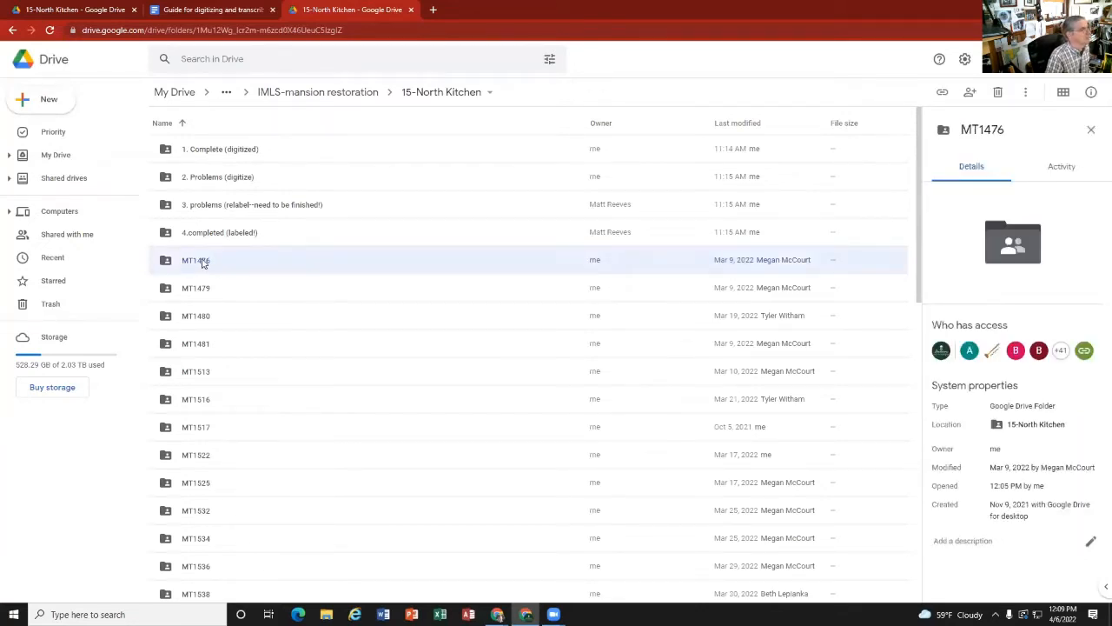
double_click(203, 263)
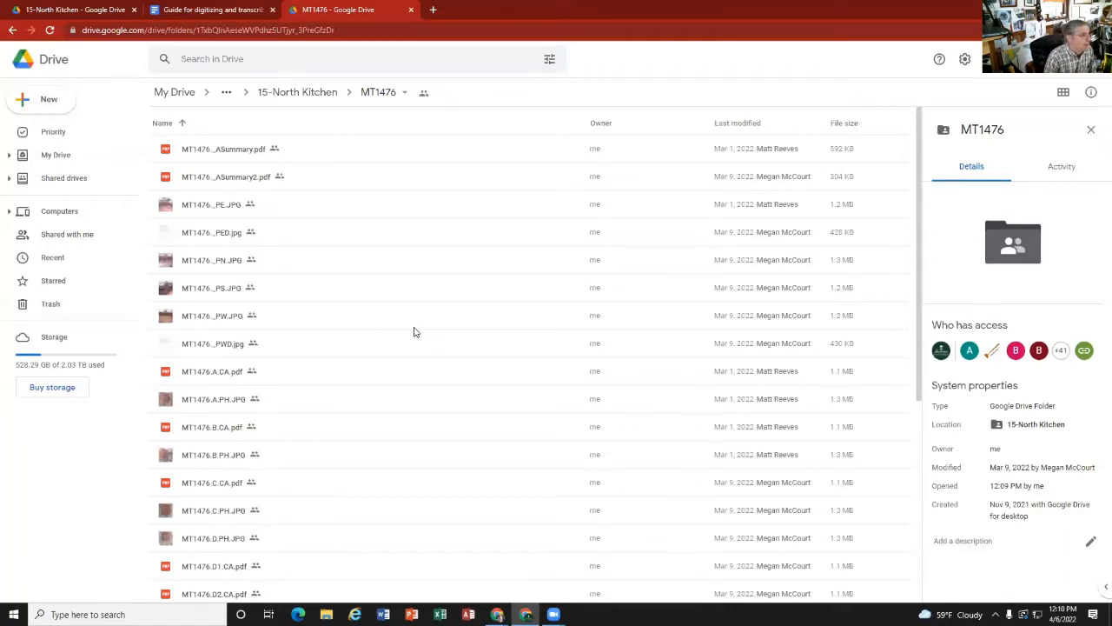
click(324, 92)
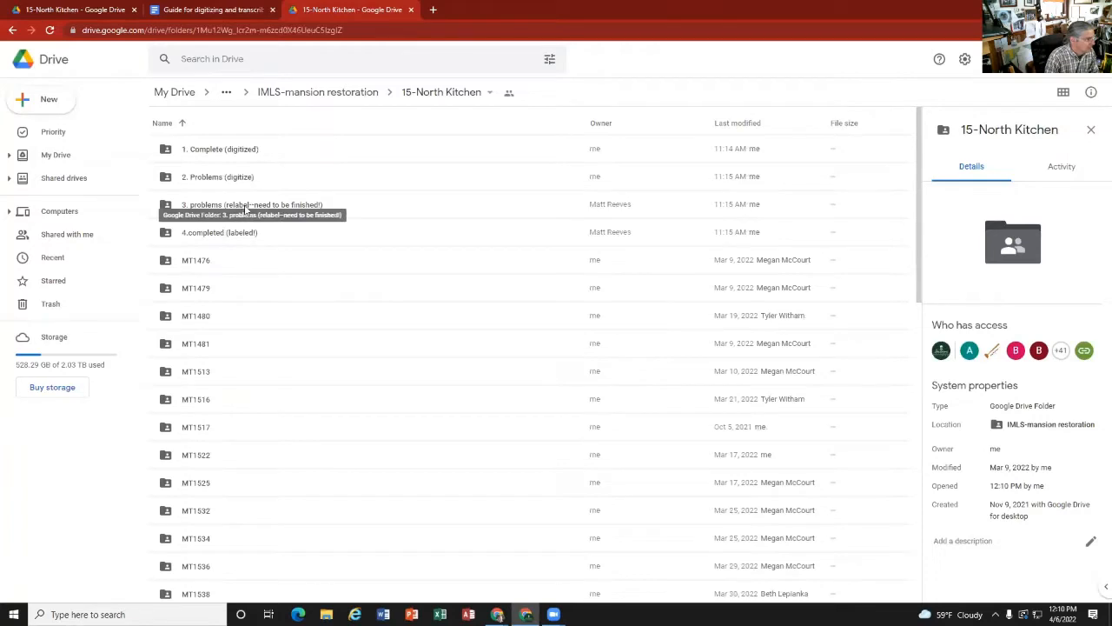
Step: Look through the unit folders inside "3. problems (relabel--need to be finished!)"
double_click(246, 205)
scroll(253, 276, down, 7)
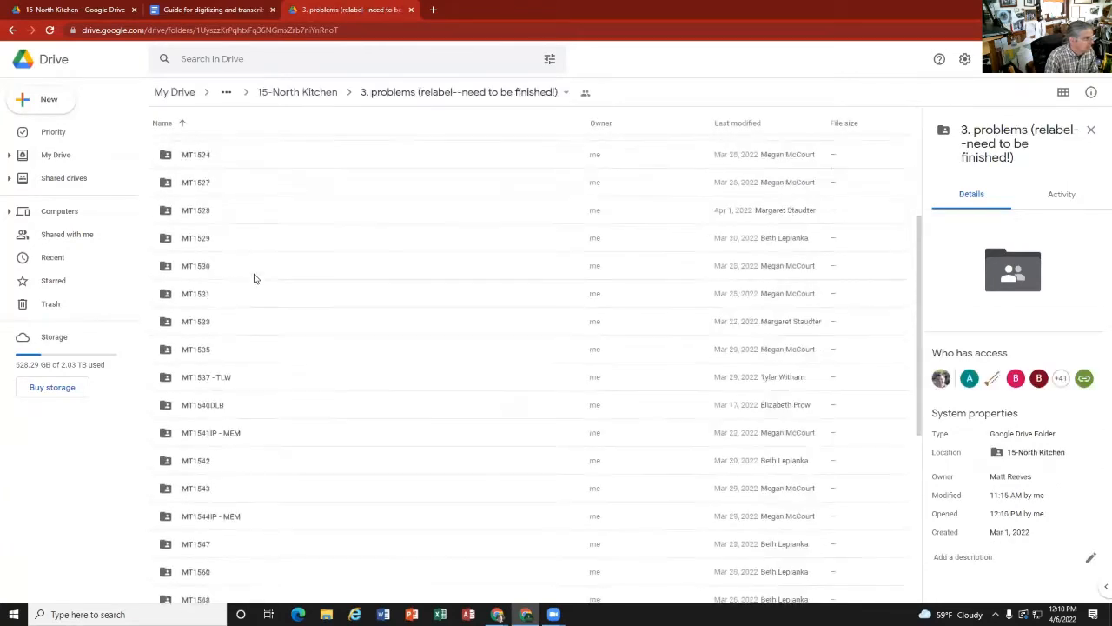
scroll(254, 279, up, 7)
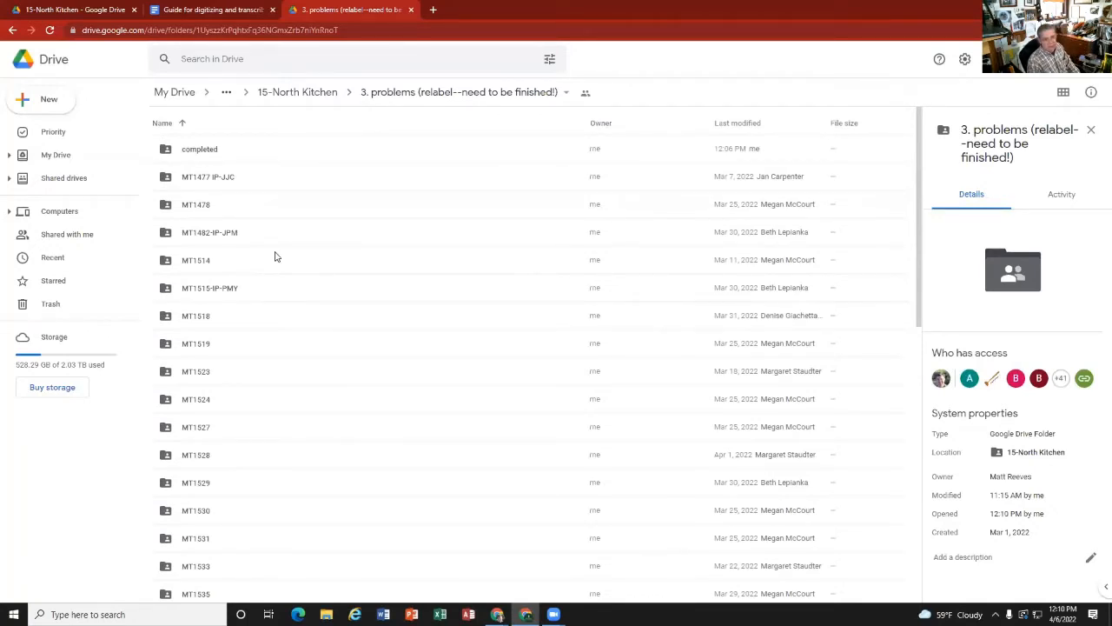
scroll(218, 168, down, 6)
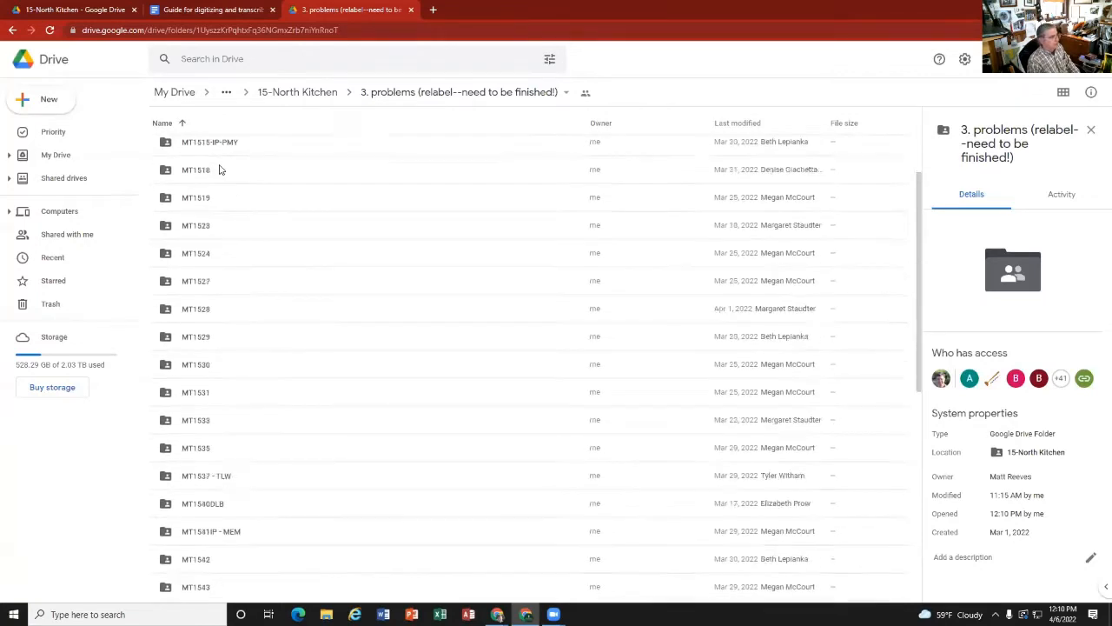
scroll(218, 169, down, 1)
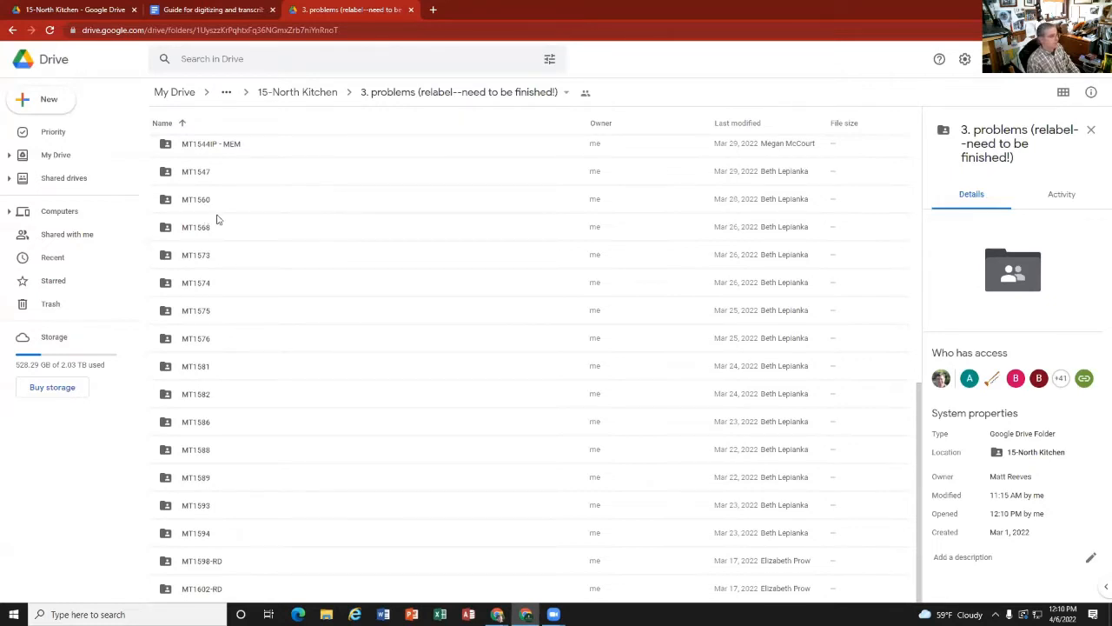
scroll(269, 385, up, 6)
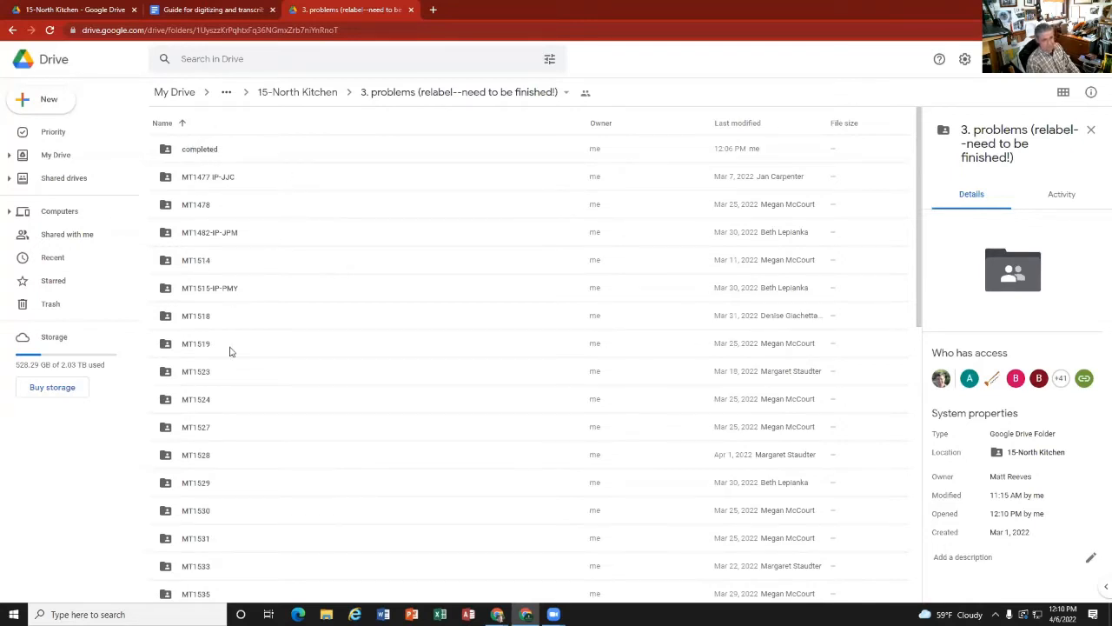
Step: Return to 15-North Kitchen to view its status folders, and reopen "3. problems (relabel--need to be finished!)"
click(321, 98)
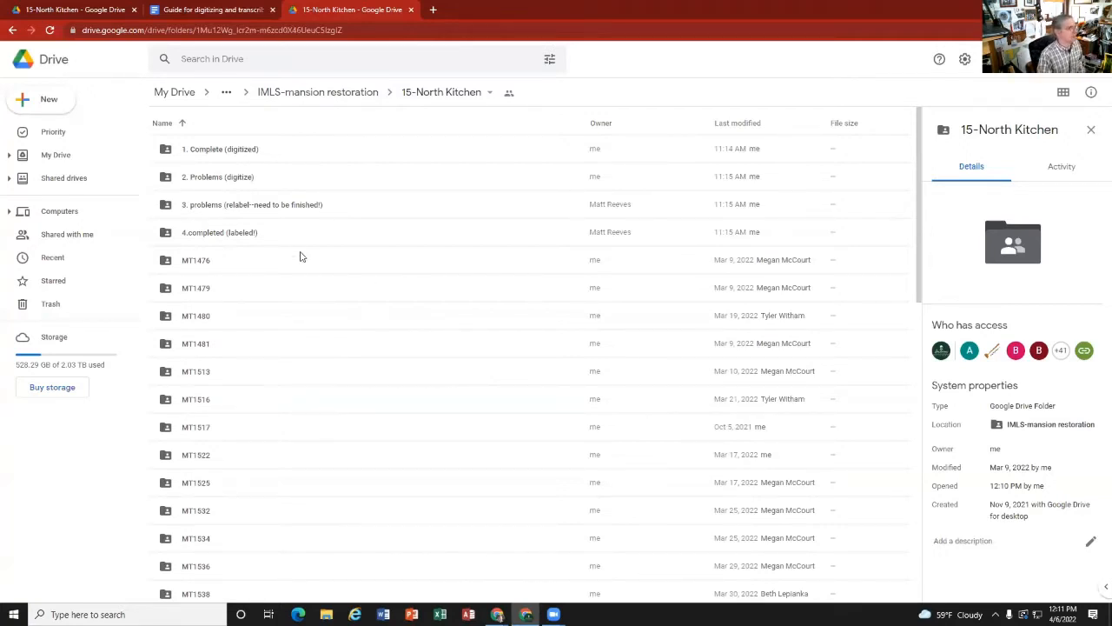
click(290, 206)
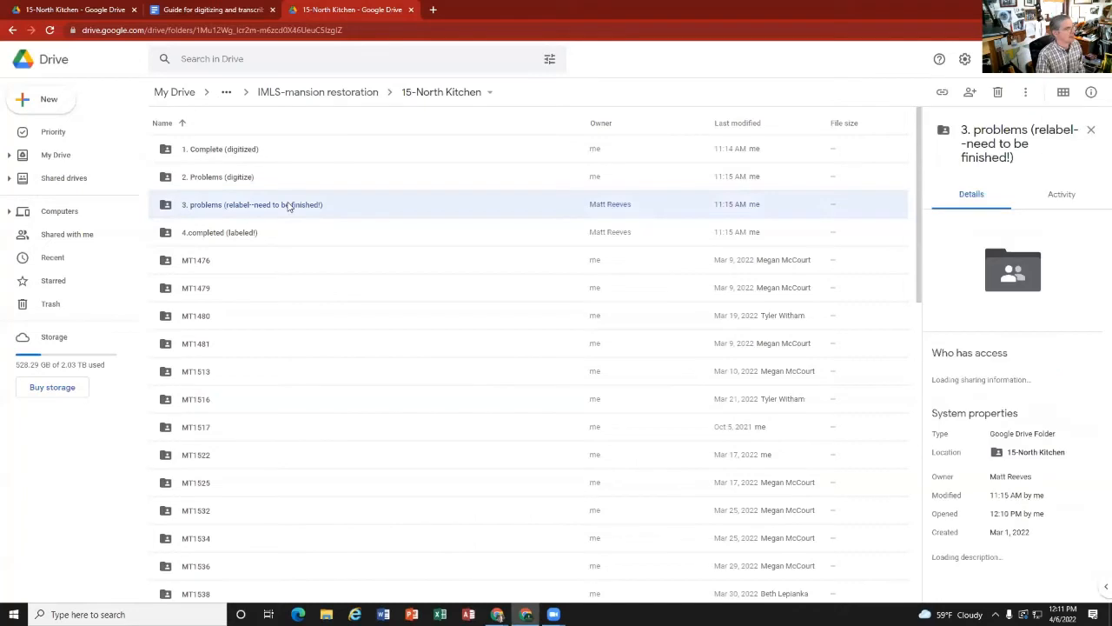
double_click(256, 206)
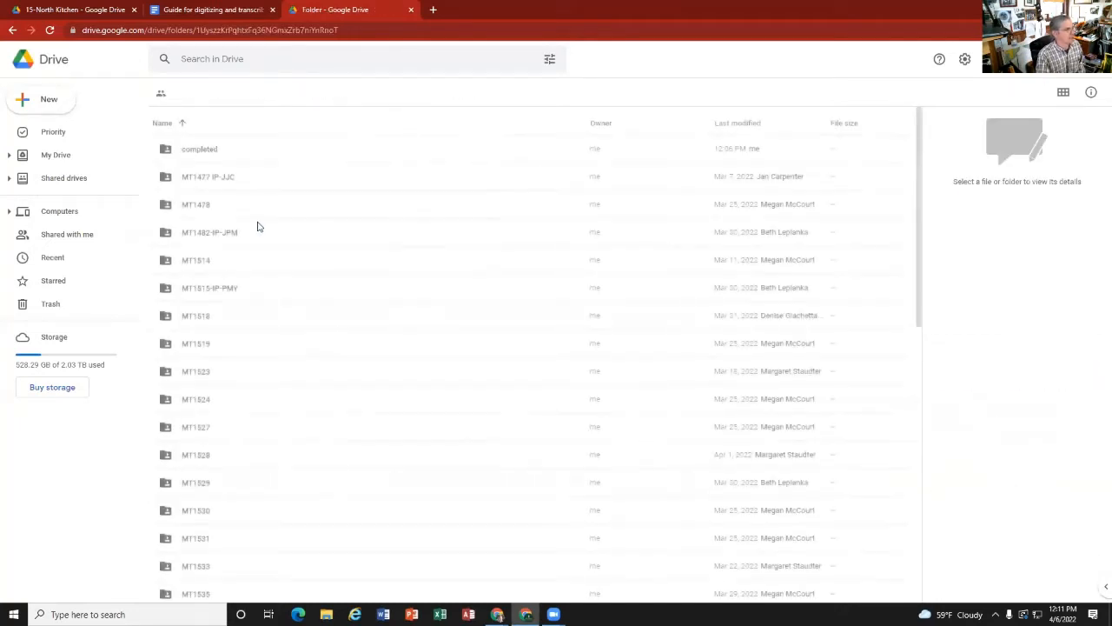
Step: Go back to 15-North Kitchen, open the MT1476 folder and display its files in grid view
scroll(279, 300, down, 6)
scroll(282, 308, up, 8)
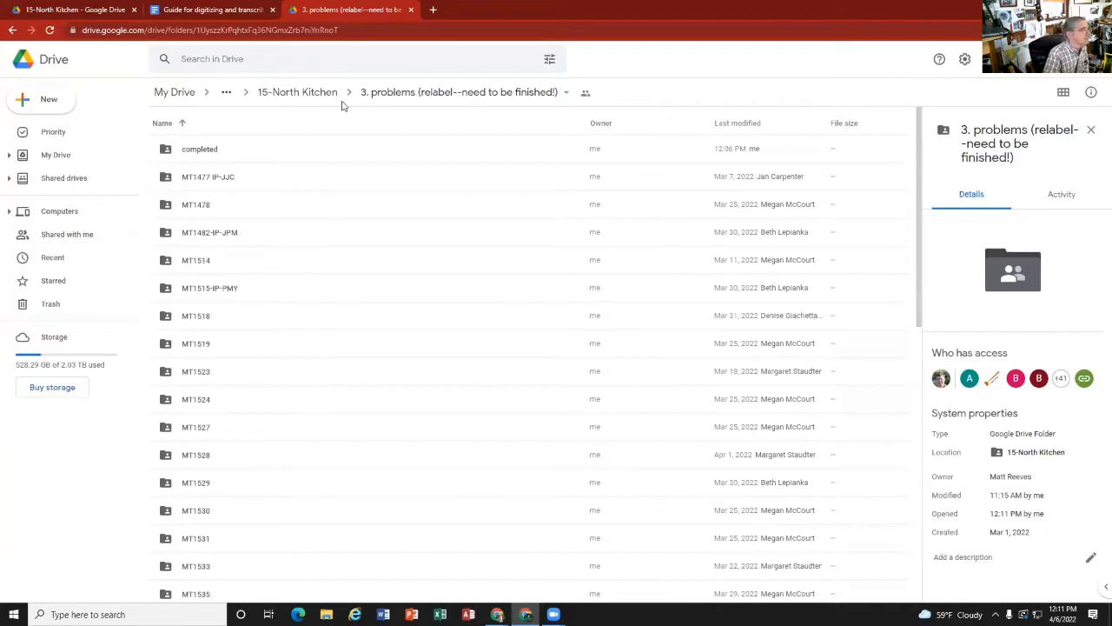
click(311, 90)
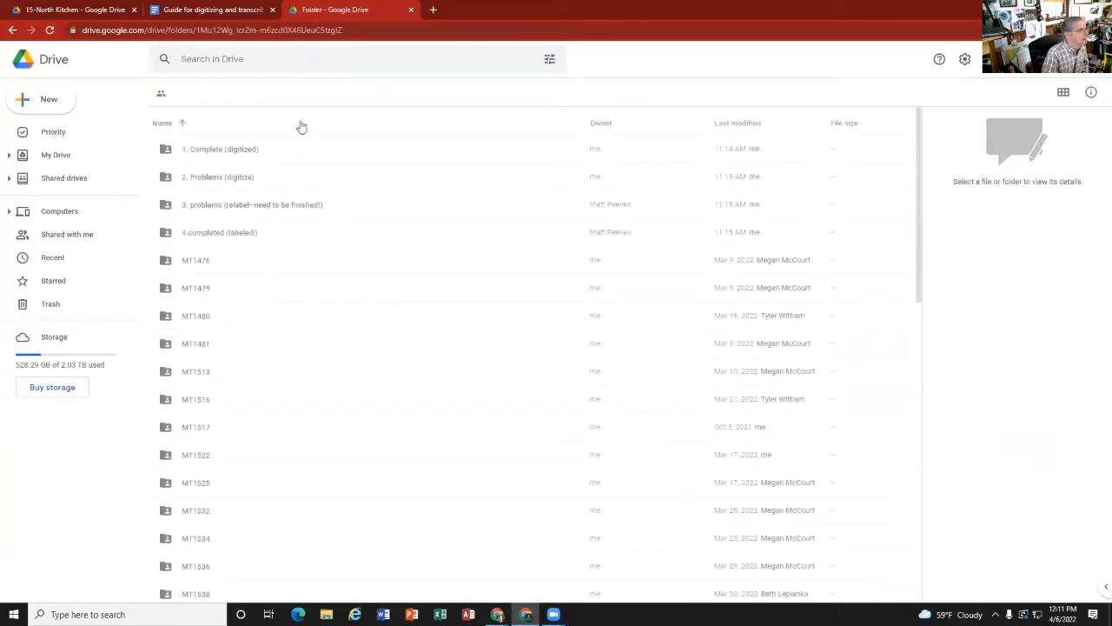
double_click(206, 263)
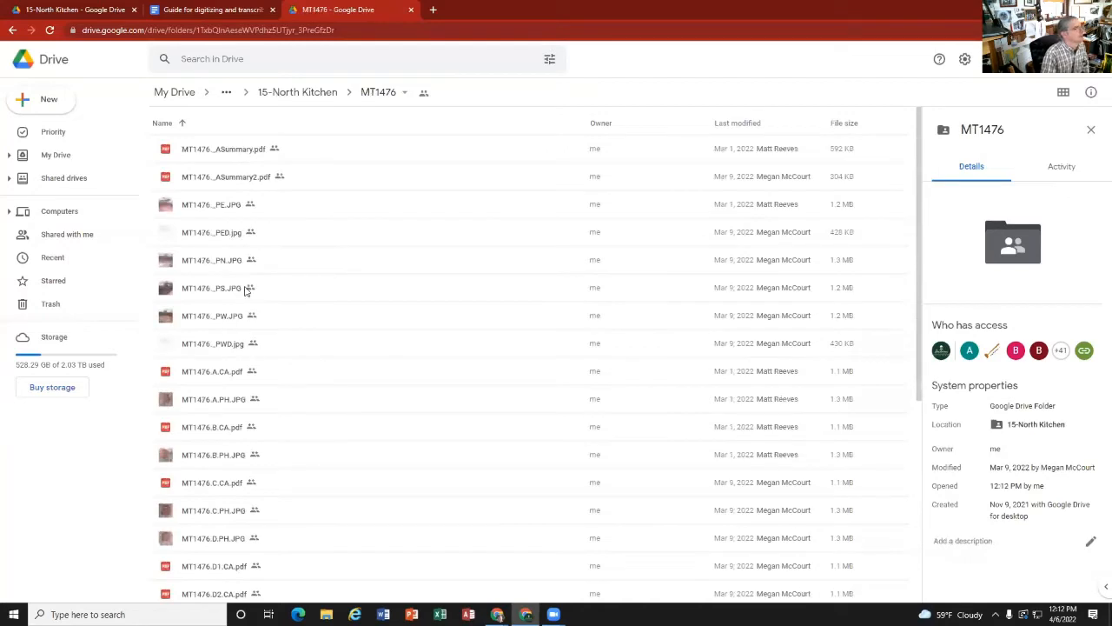
scroll(251, 290, down, 3)
scroll(251, 290, up, 3)
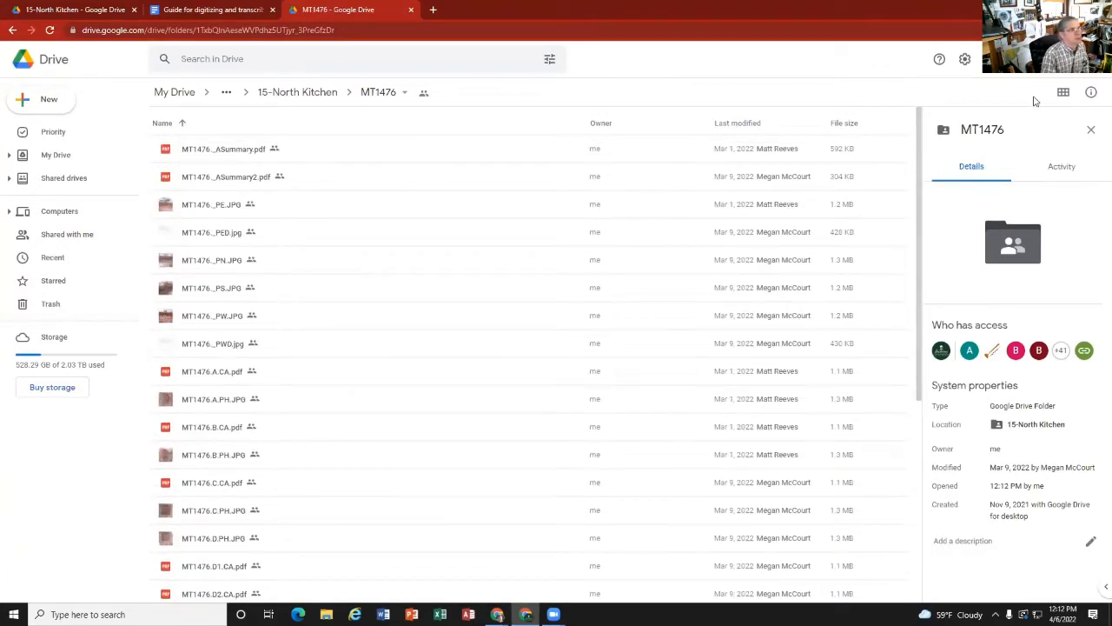
click(1064, 92)
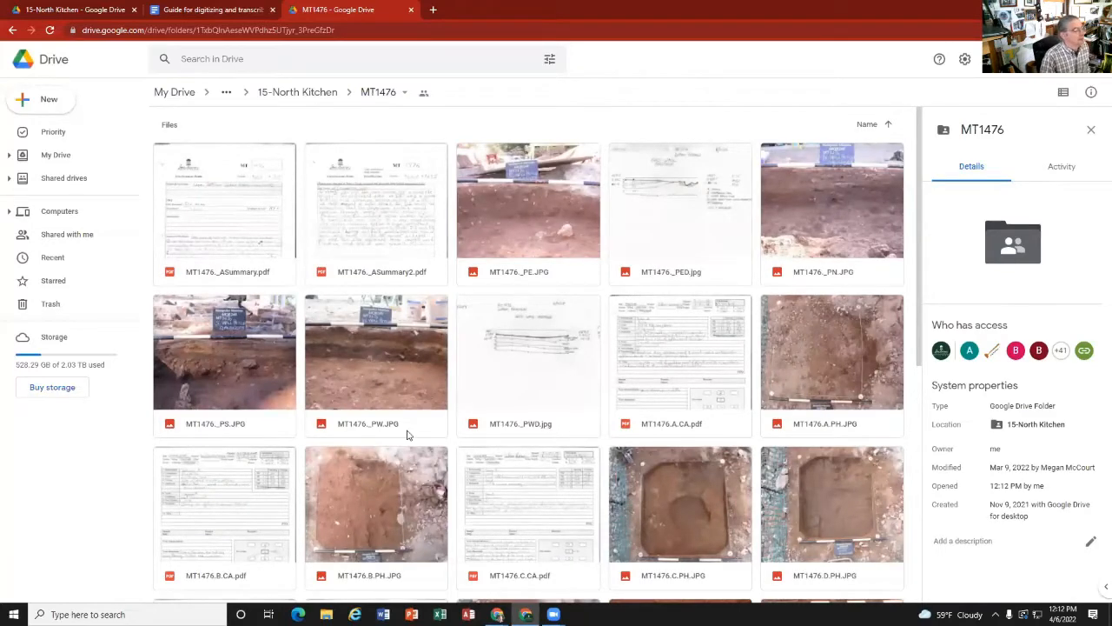
Step: Look through the thumbnails of the MT1476 summaries, profile drawings, strat cards and photos, from the first file to the last
click(703, 393)
scroll(599, 431, down, 1)
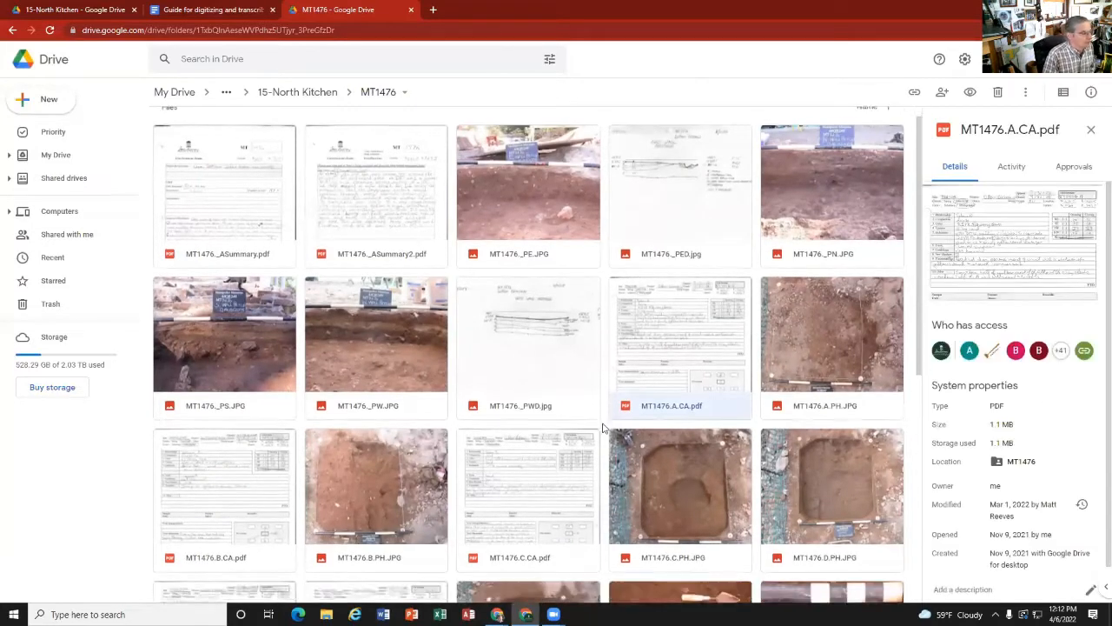
scroll(524, 464, down, 4)
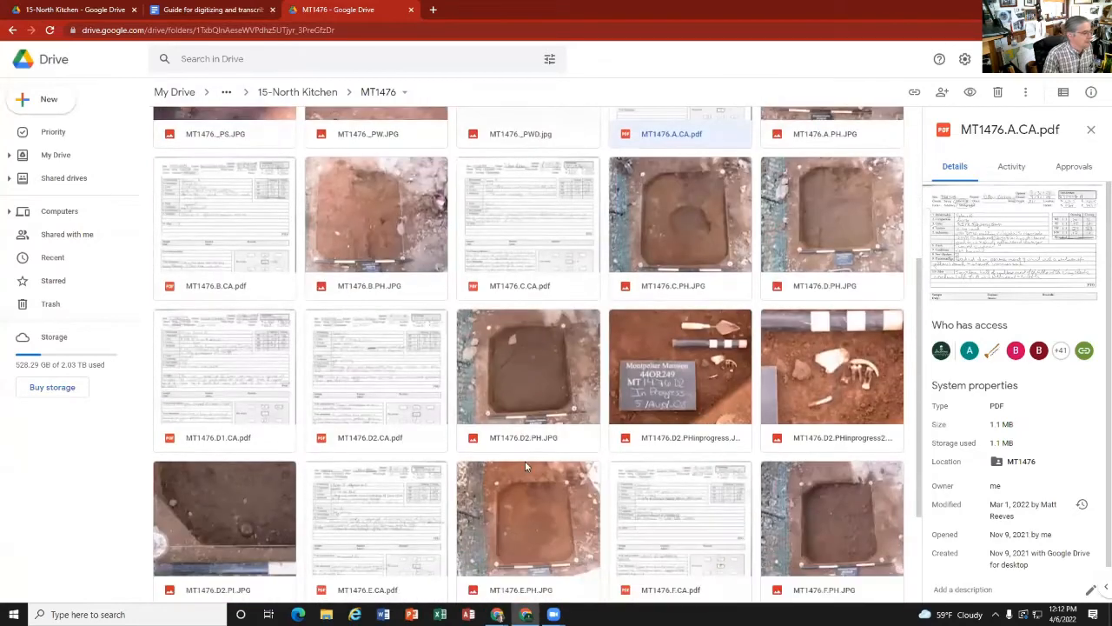
scroll(406, 428, down, 1)
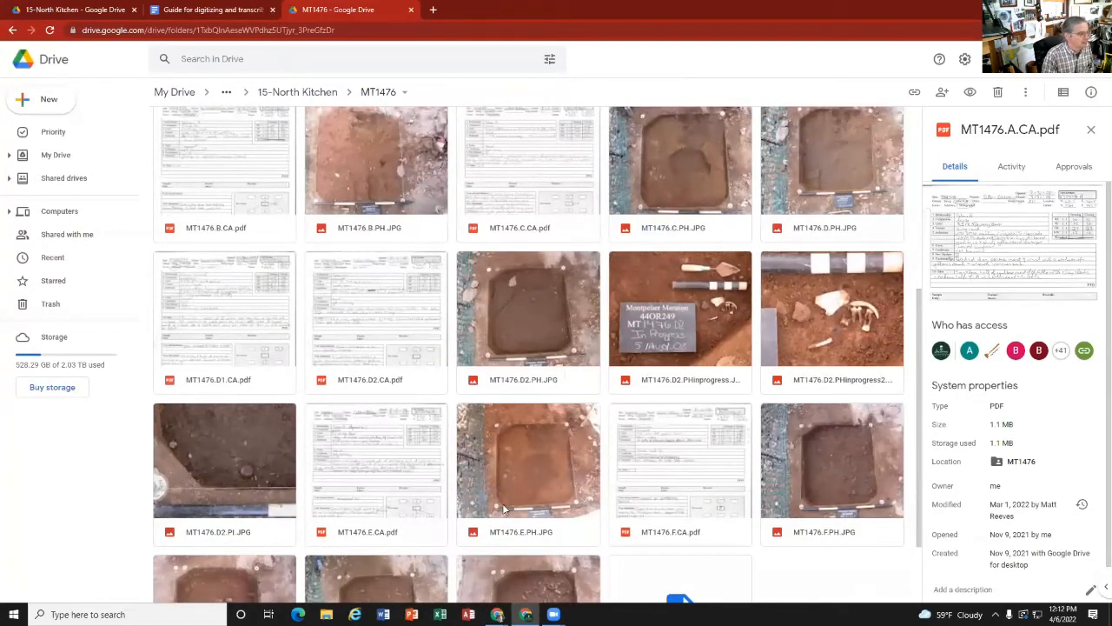
scroll(728, 513, down, 2)
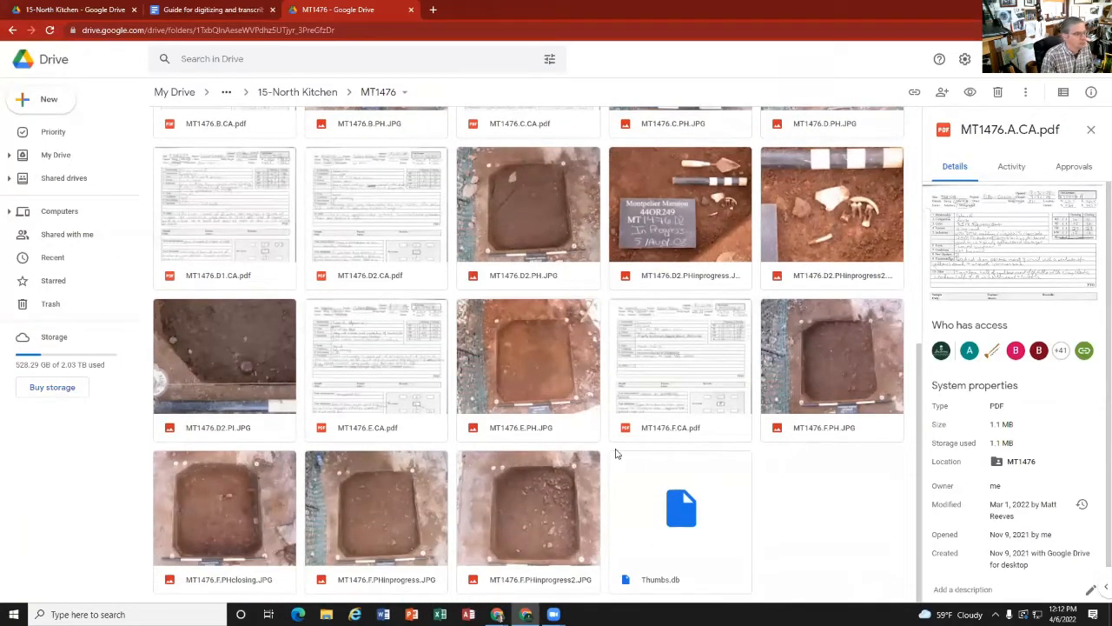
scroll(615, 452, up, 4)
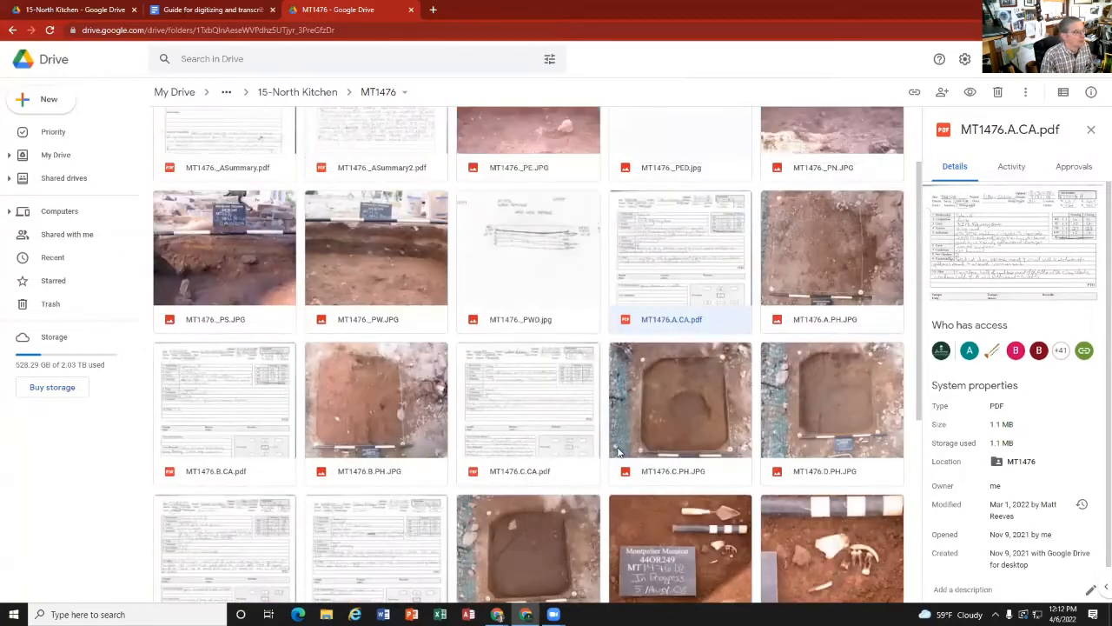
scroll(612, 453, down, 4)
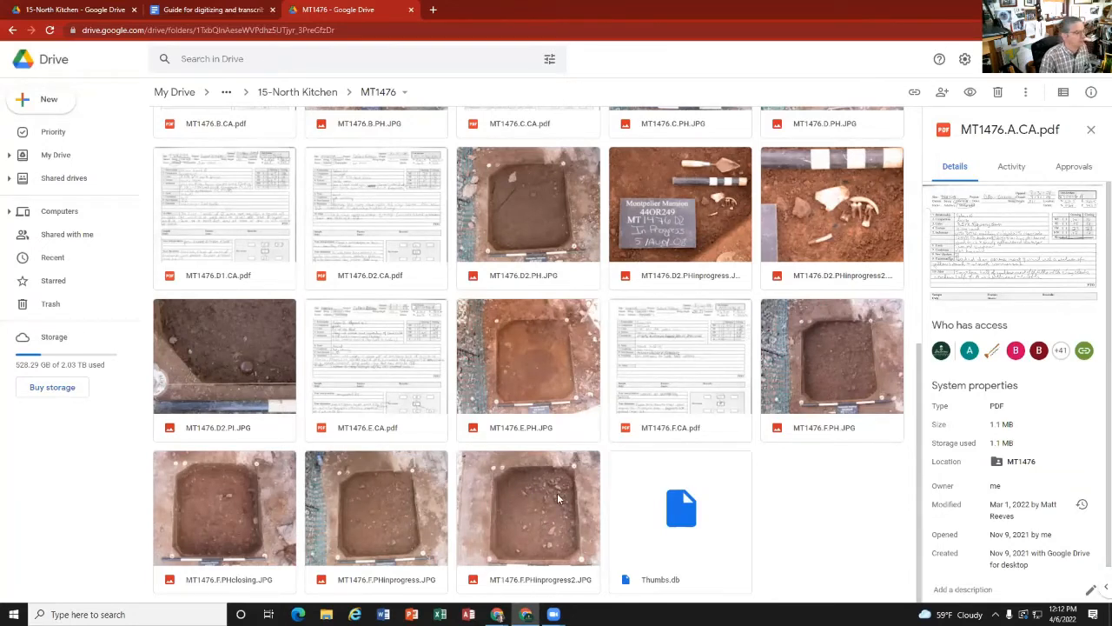
scroll(558, 496, up, 5)
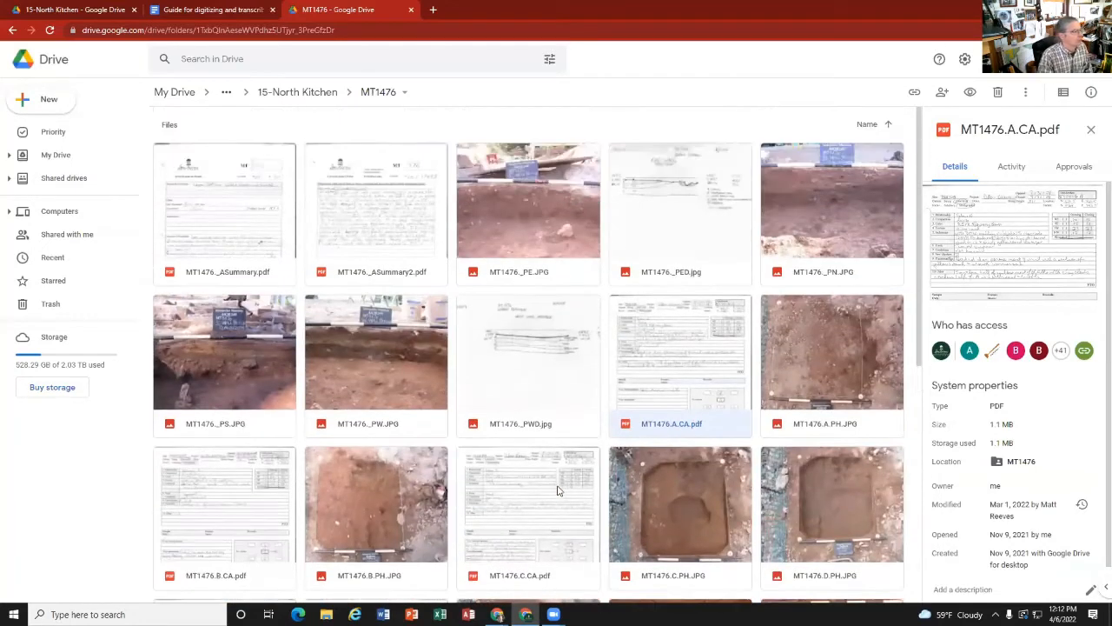
Step: Switch to the digitizing guide and open its linked North Kitchen unit strata sheet
click(212, 10)
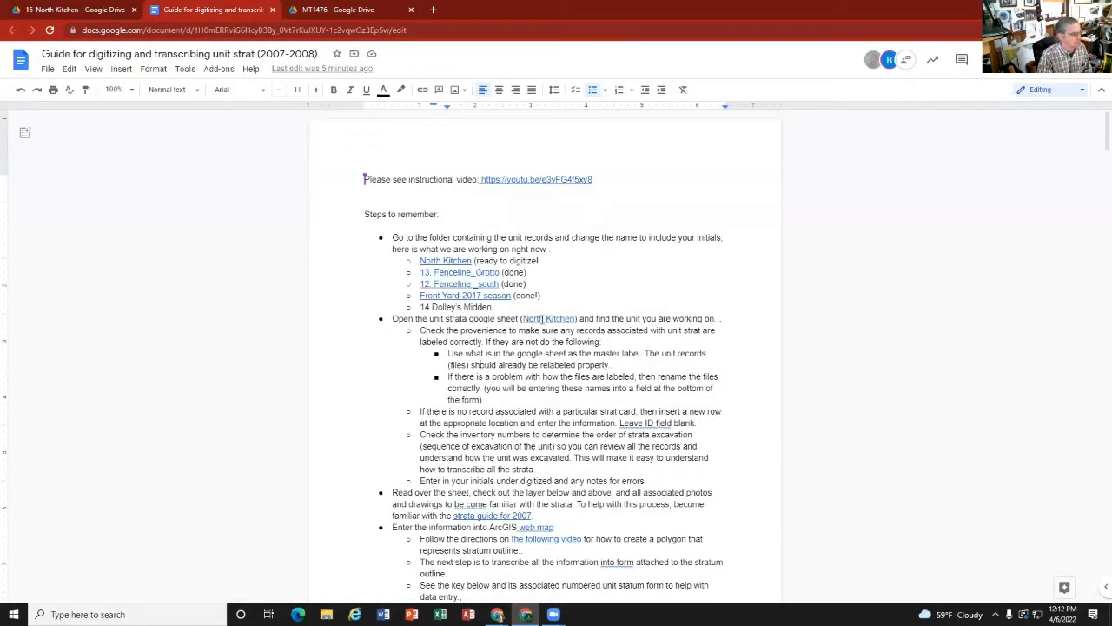
click(539, 318)
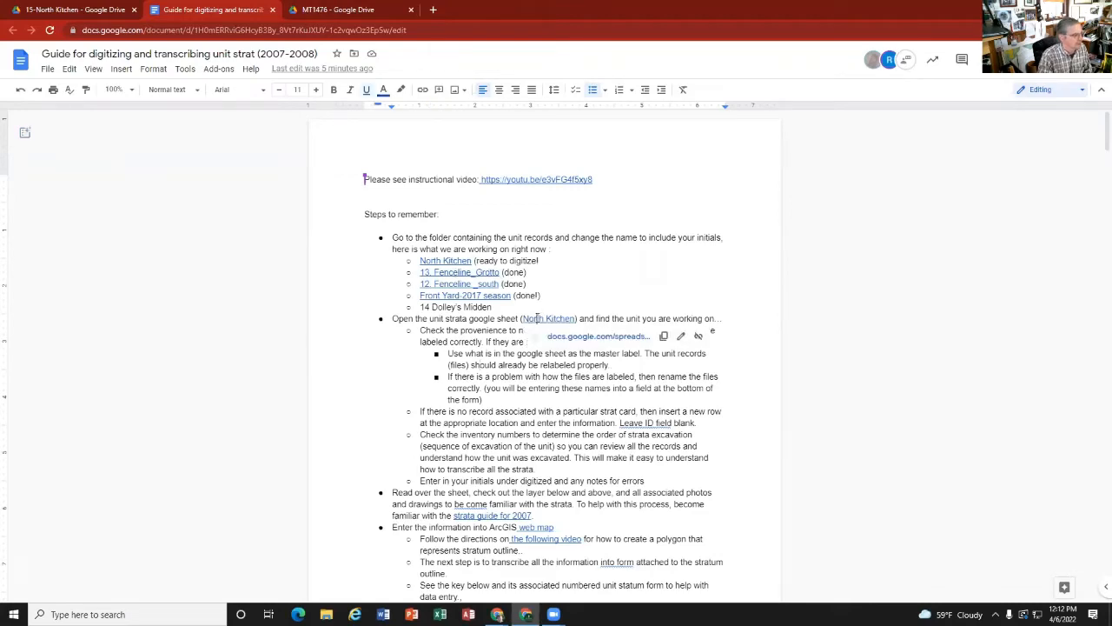
click(557, 339)
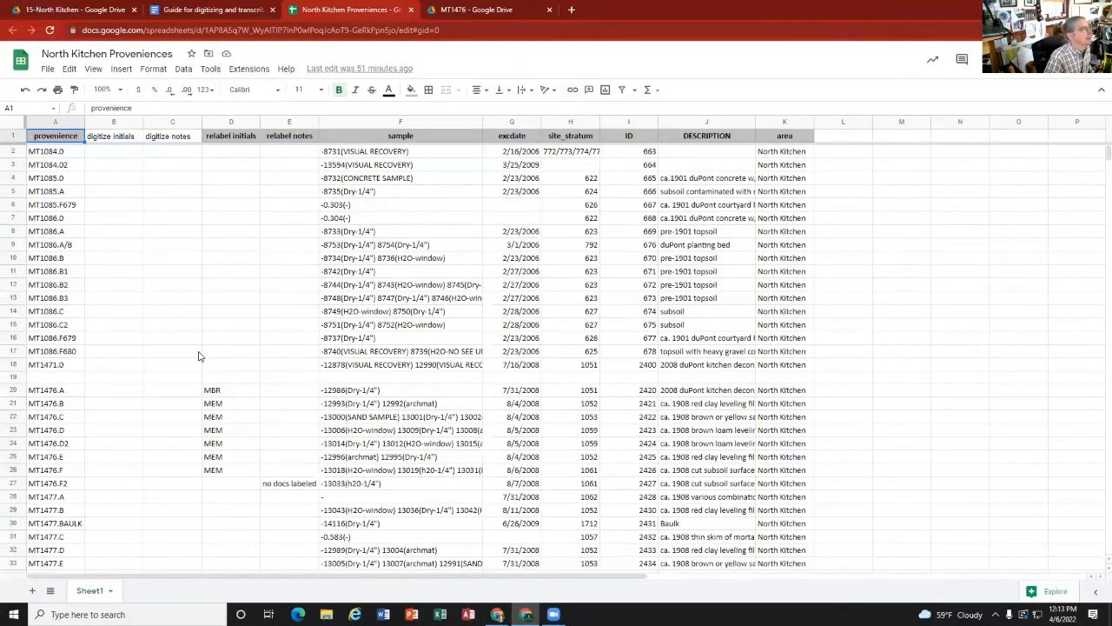
Step: Find provenience MT1476.A in the North Kitchen Proveniences sheet and enter MBR as its digitize initials
scroll(193, 354, down, 5)
scroll(193, 355, down, 7)
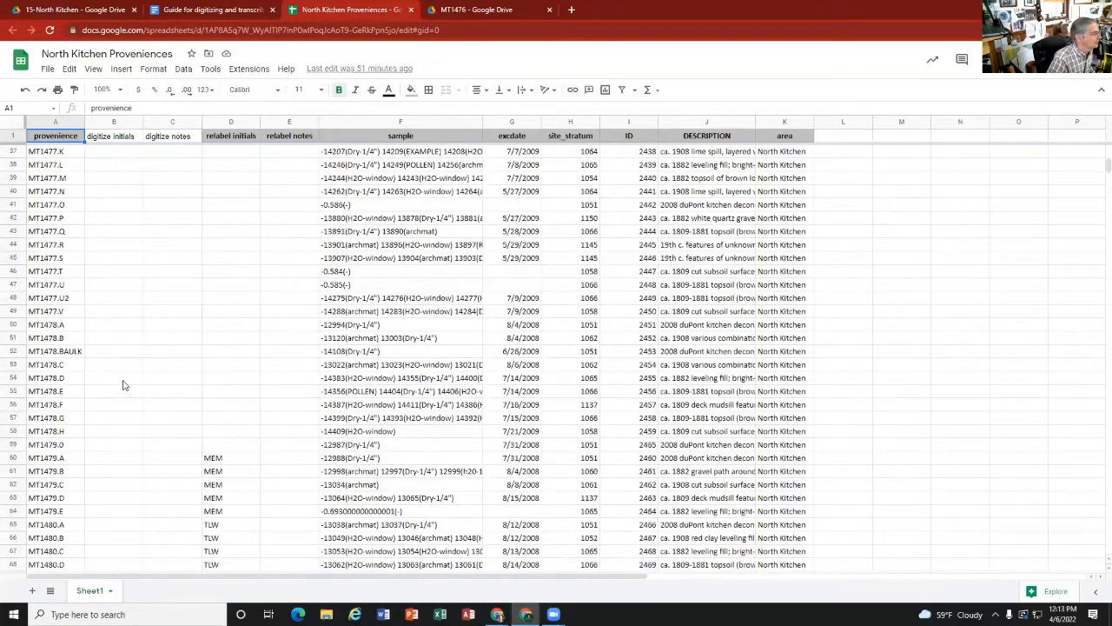
scroll(80, 328, up, 7)
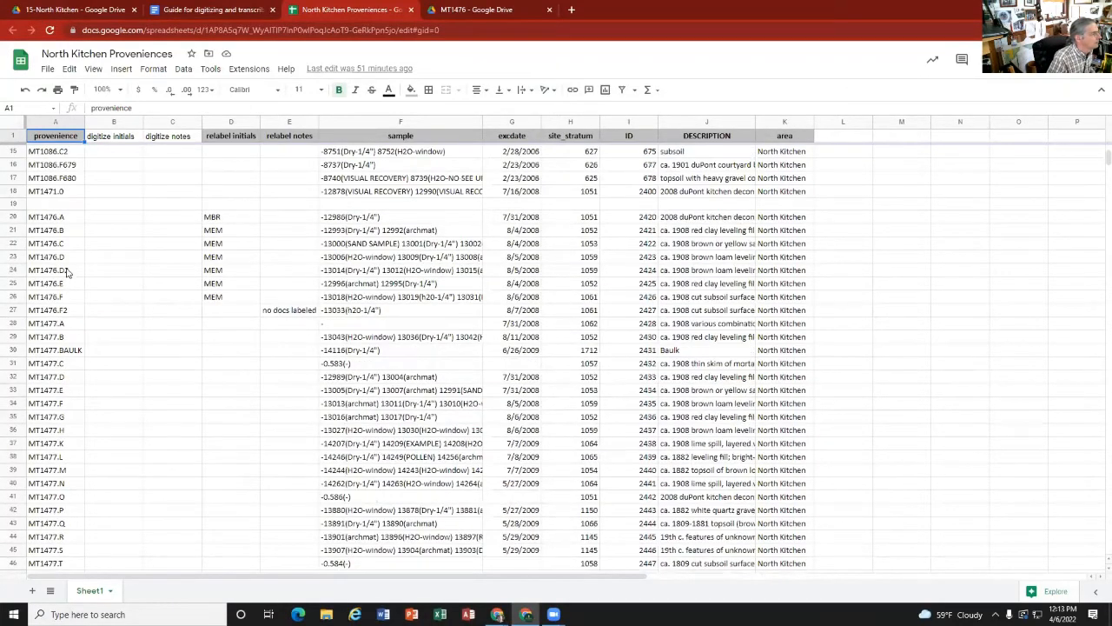
click(73, 222)
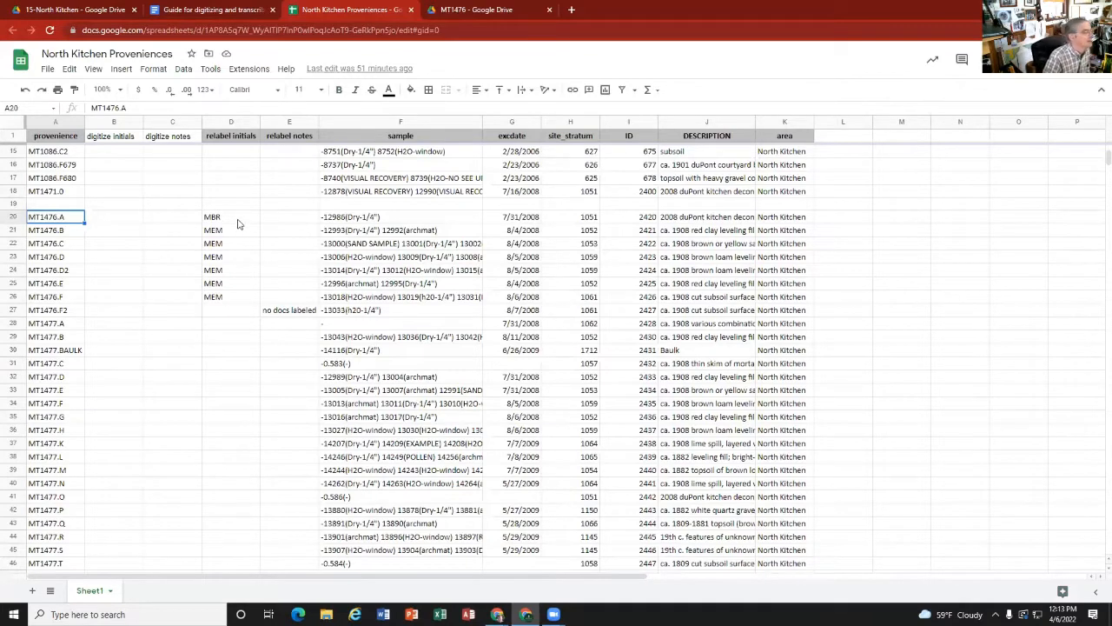
click(116, 220)
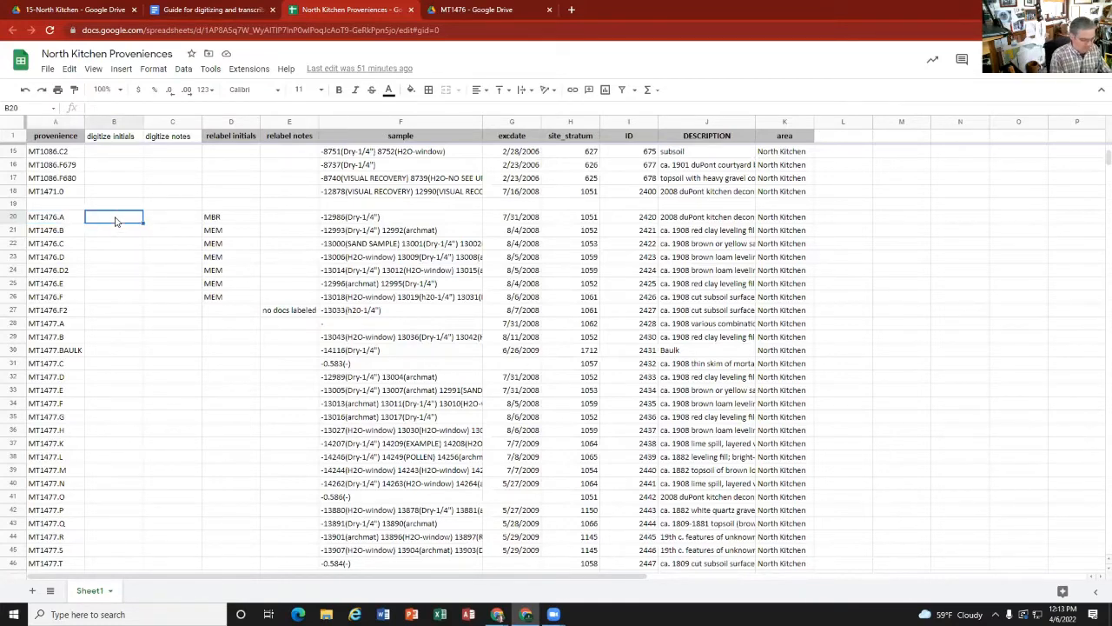
text(MBR)
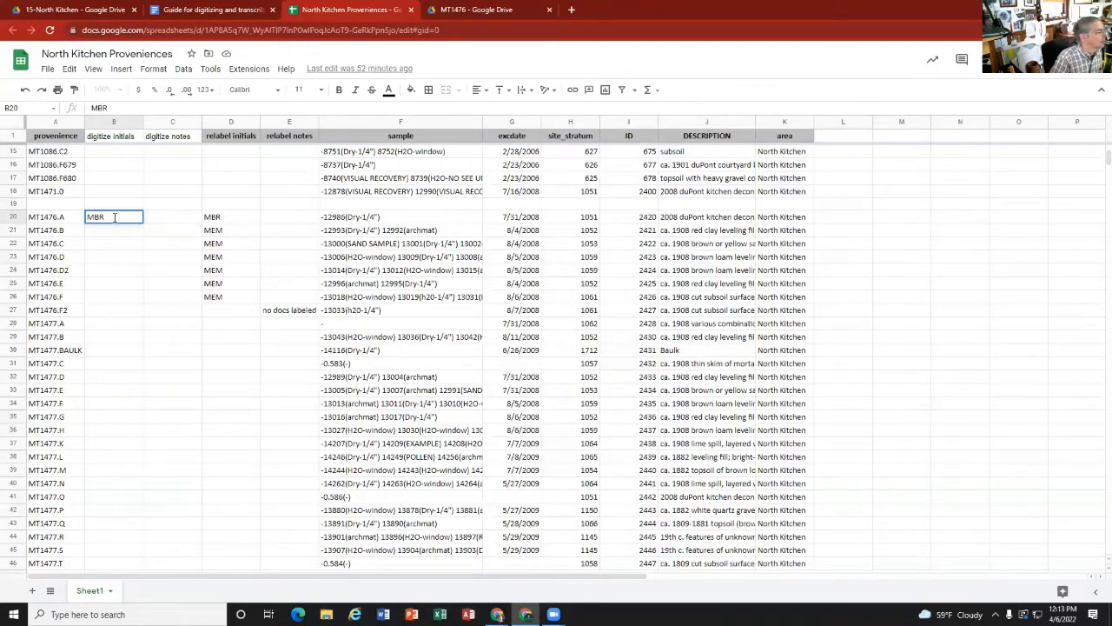
key(Tab)
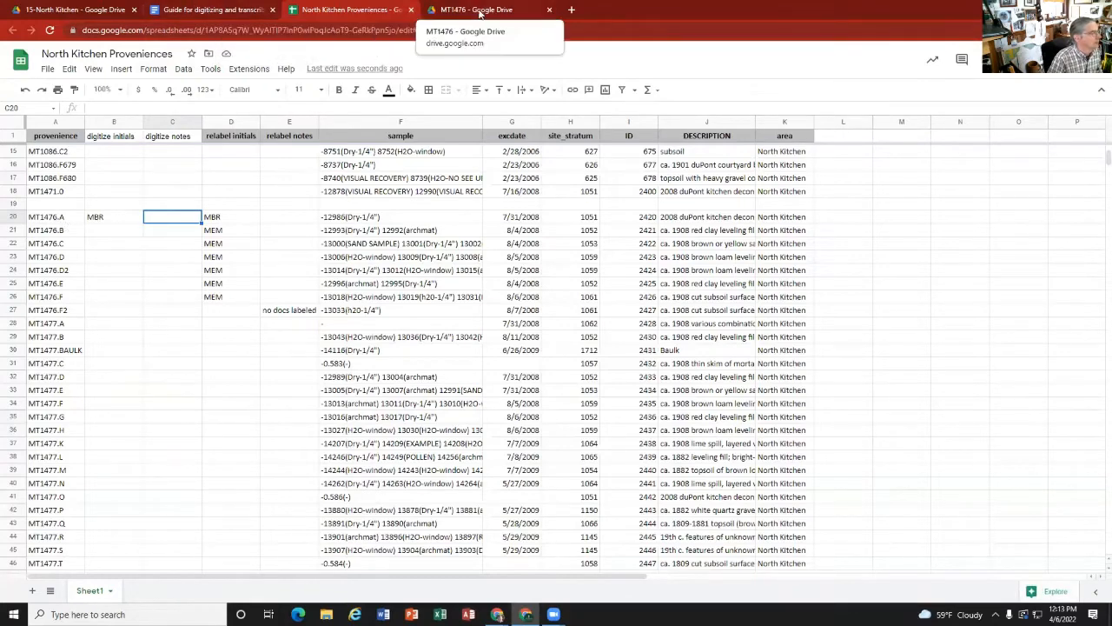
Step: Review the digitizing guide's instructions on checking provenience labels, missing records, excavation order and entering the information into ArcGIS
click(209, 10)
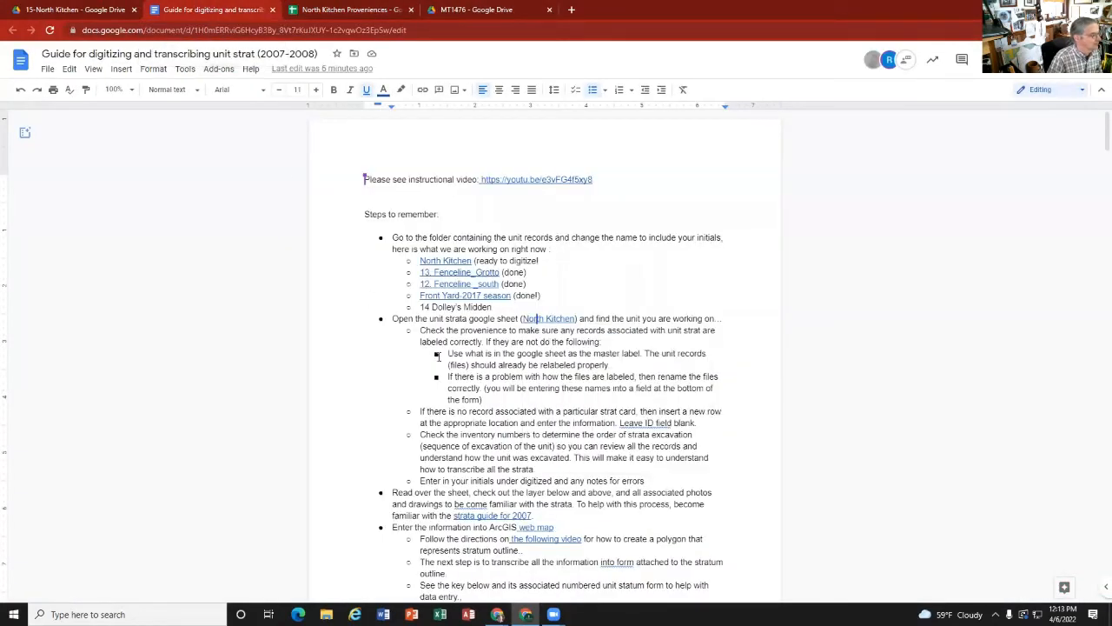
scroll(474, 388, down, 1)
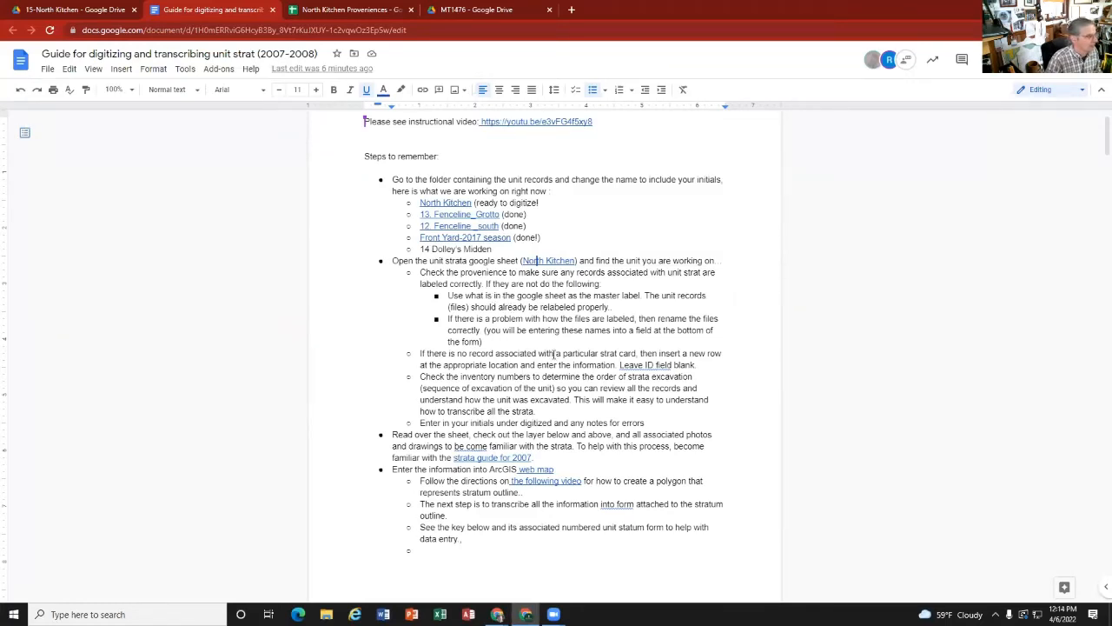
scroll(553, 354, down, 2)
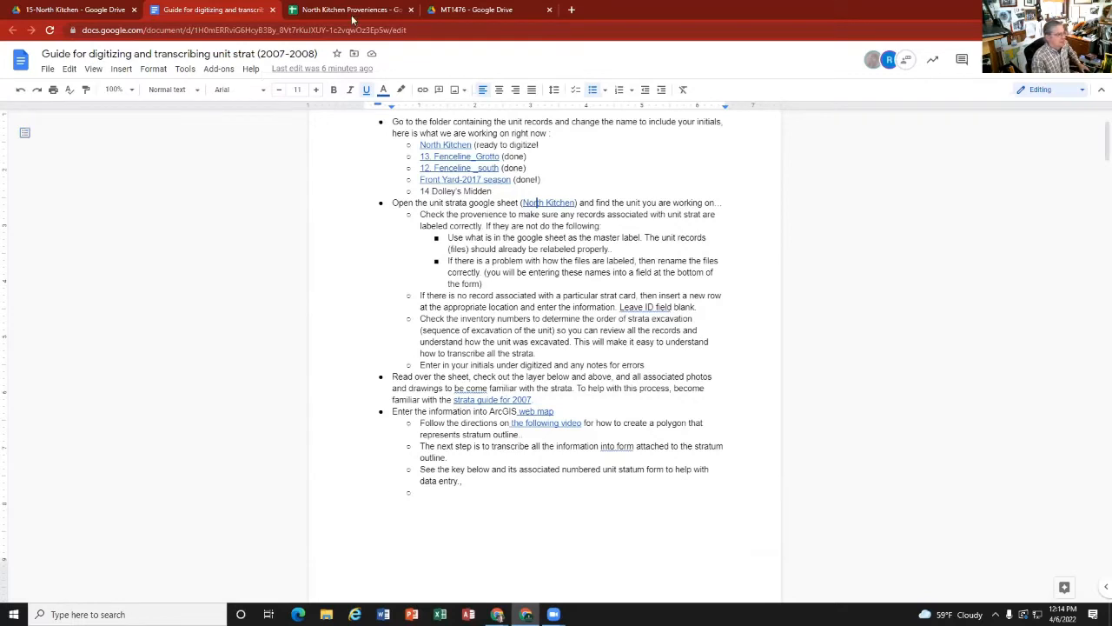
Step: Return to the MT1476 folder, preview the strat card MT1476.A.CA.pdf and close the preview
click(469, 11)
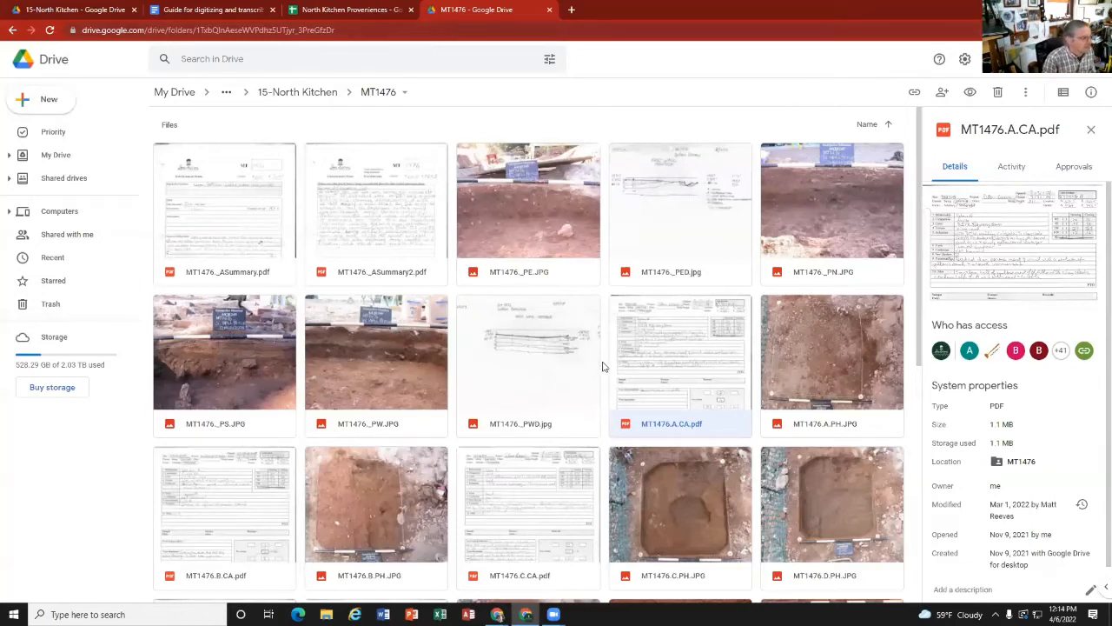
scroll(654, 373, down, 1)
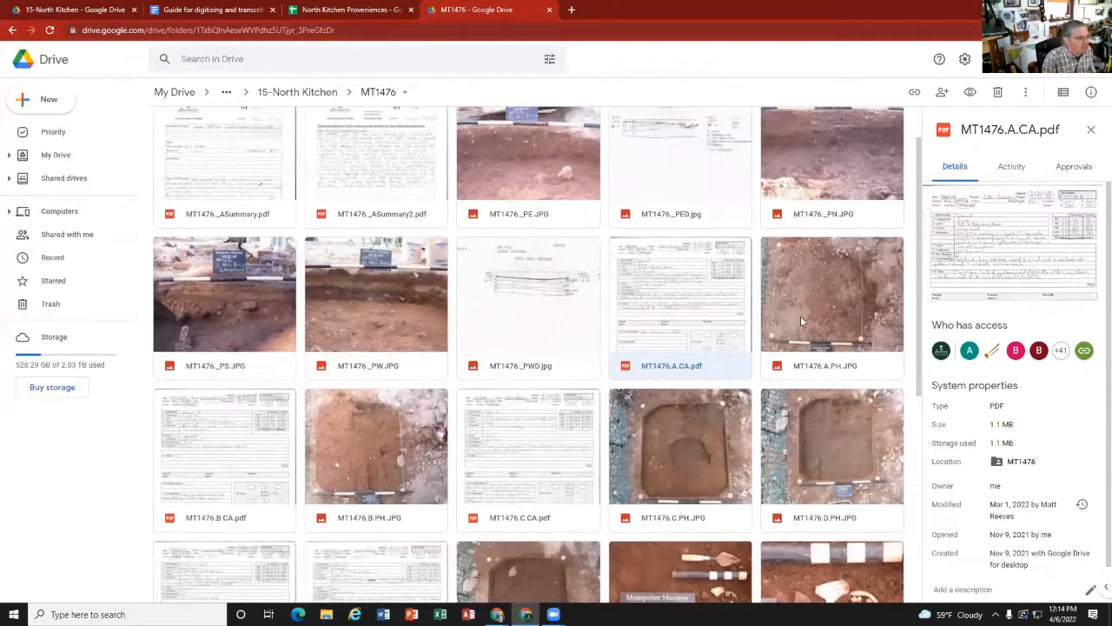
click(800, 316)
double_click(709, 319)
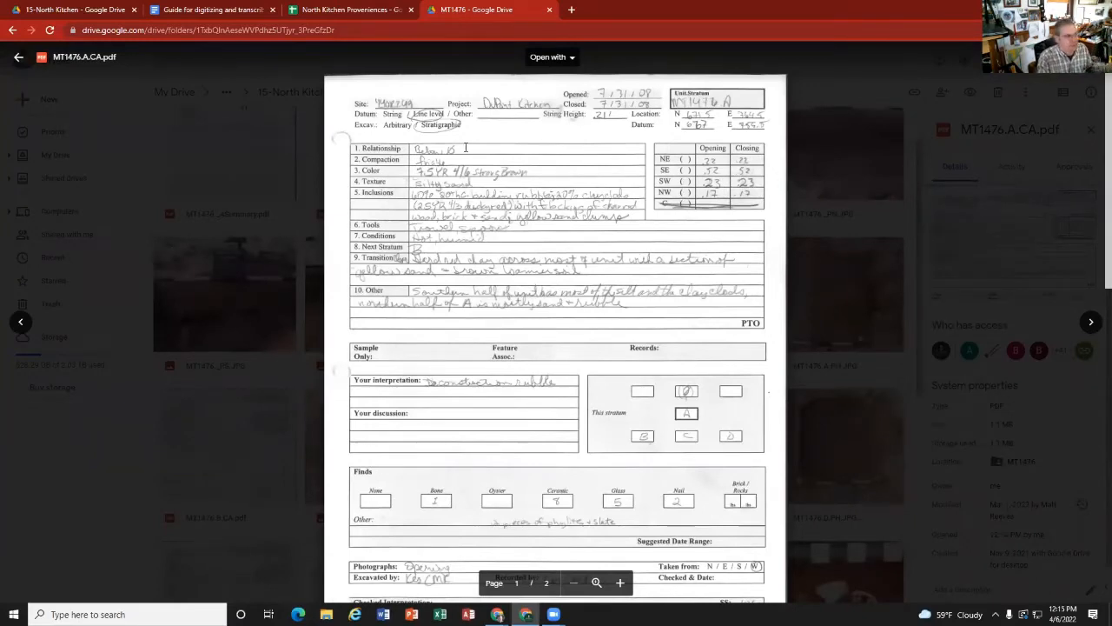
click(883, 200)
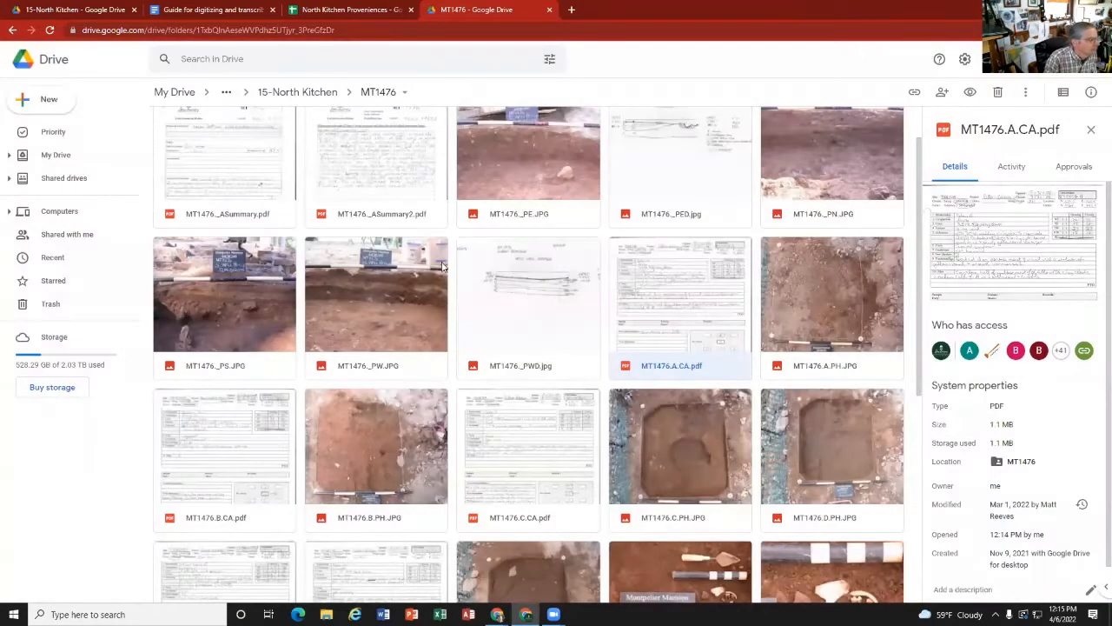
Step: Read both pages of MT1476.A.CA.pdf, from the stratum description to the plan drawing, and return to the MT1476 files
scroll(443, 266, up, 1)
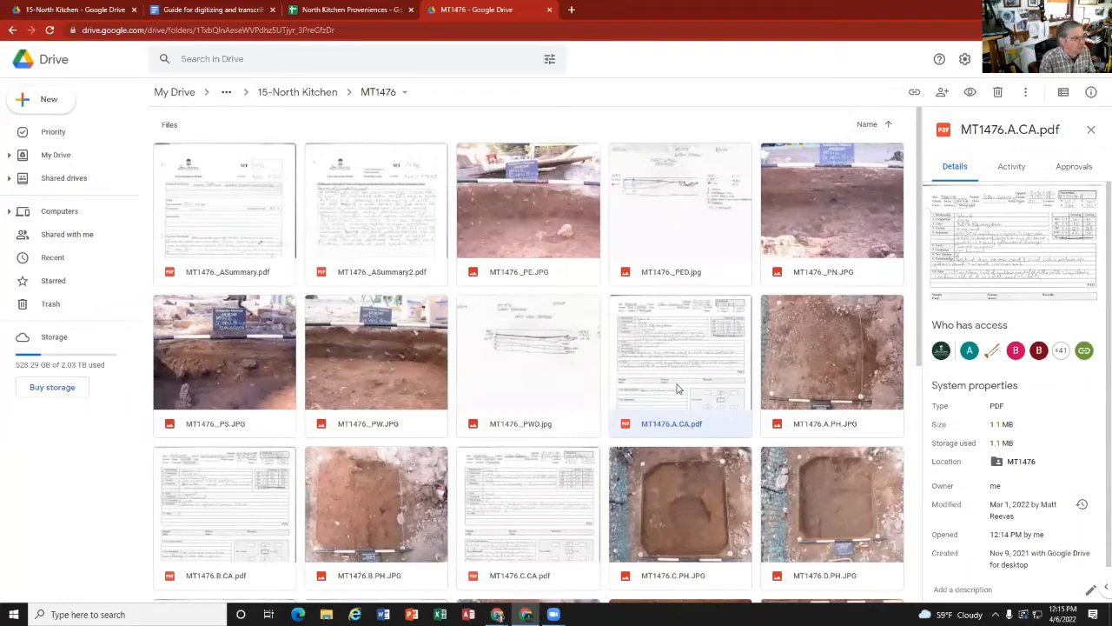
double_click(678, 392)
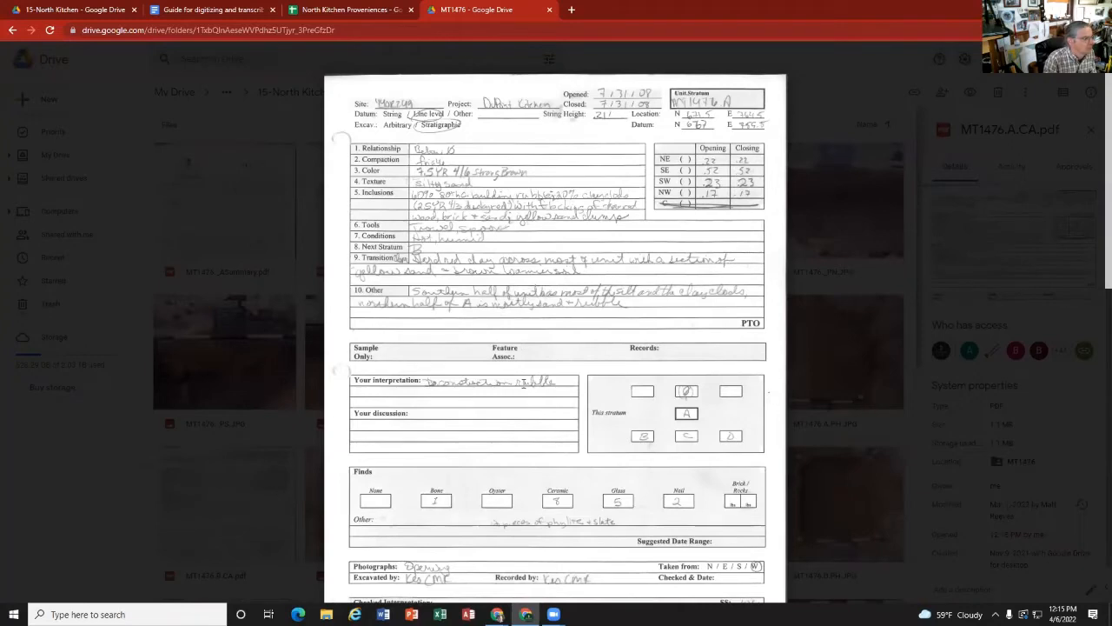
scroll(522, 383, down, 3)
scroll(686, 224, up, 1)
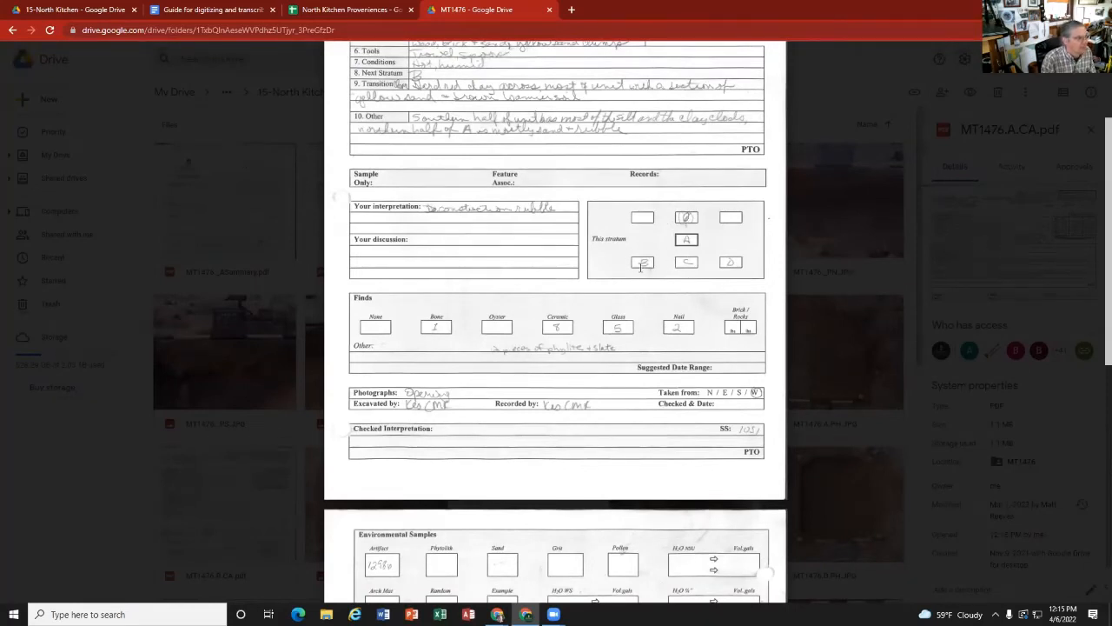
scroll(542, 359, down, 5)
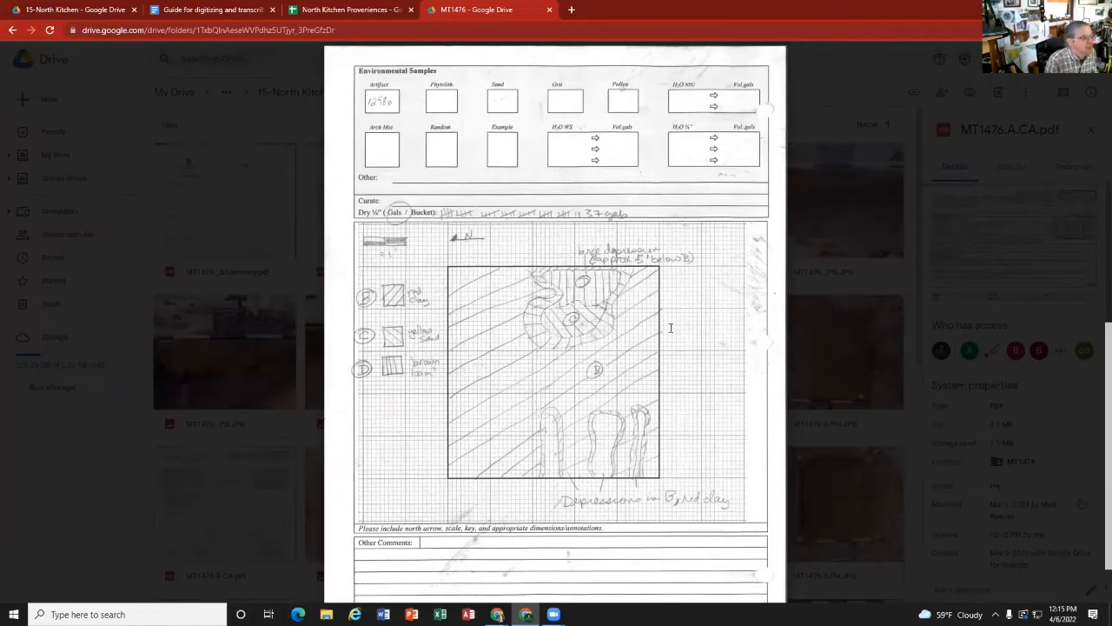
click(856, 325)
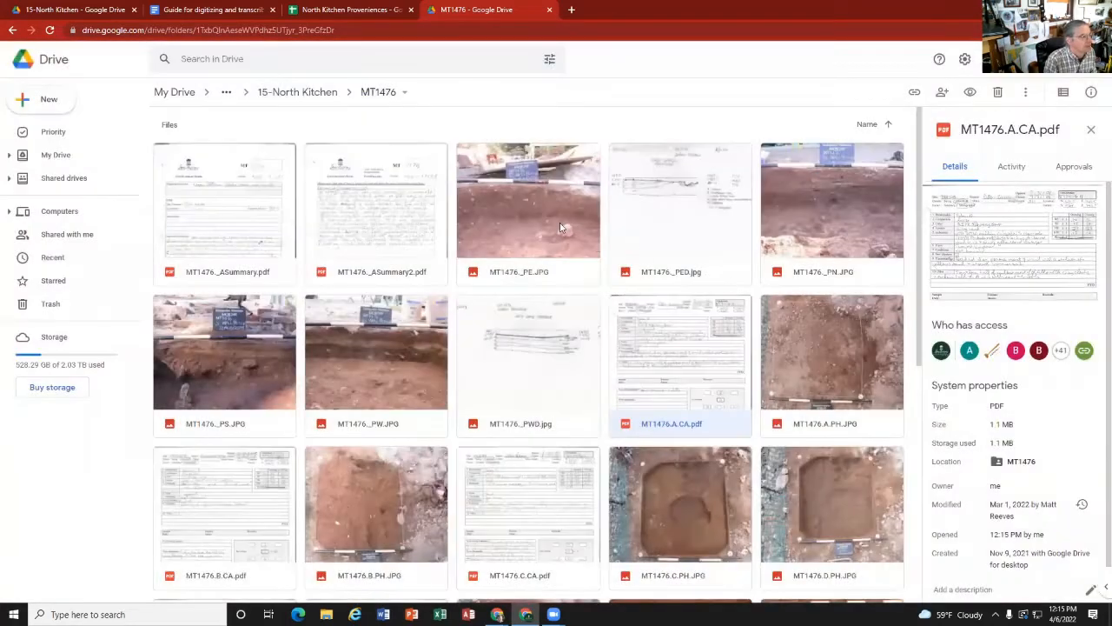
Step: View the opening photo MT1476.A.PH.JPG and go back to the preceding strat card, MT1476.A.CA.pdf
double_click(815, 380)
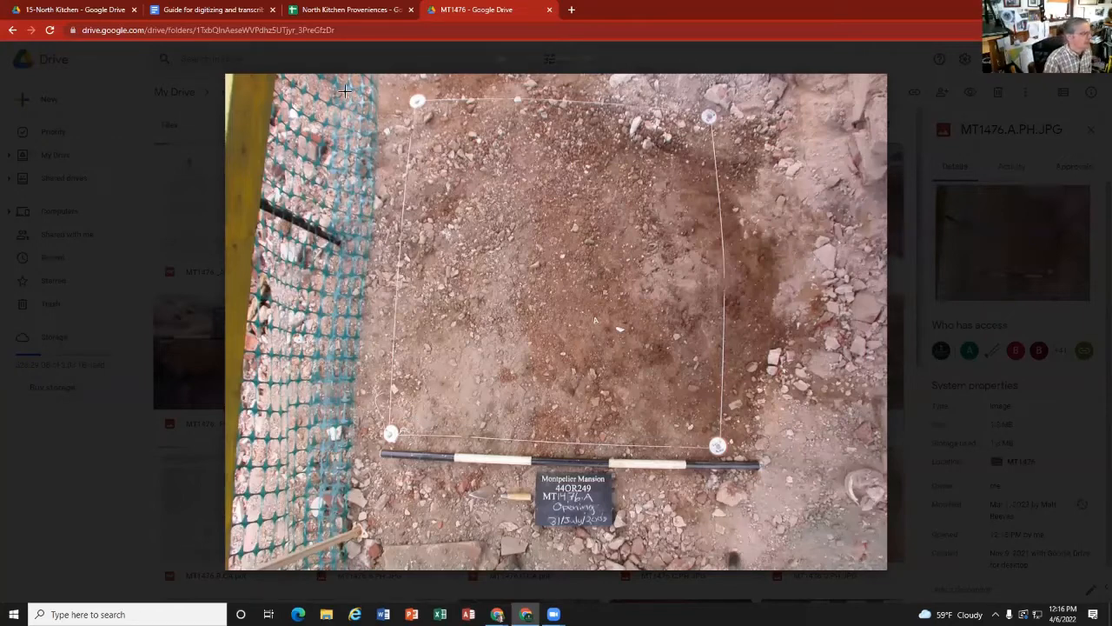
click(20, 322)
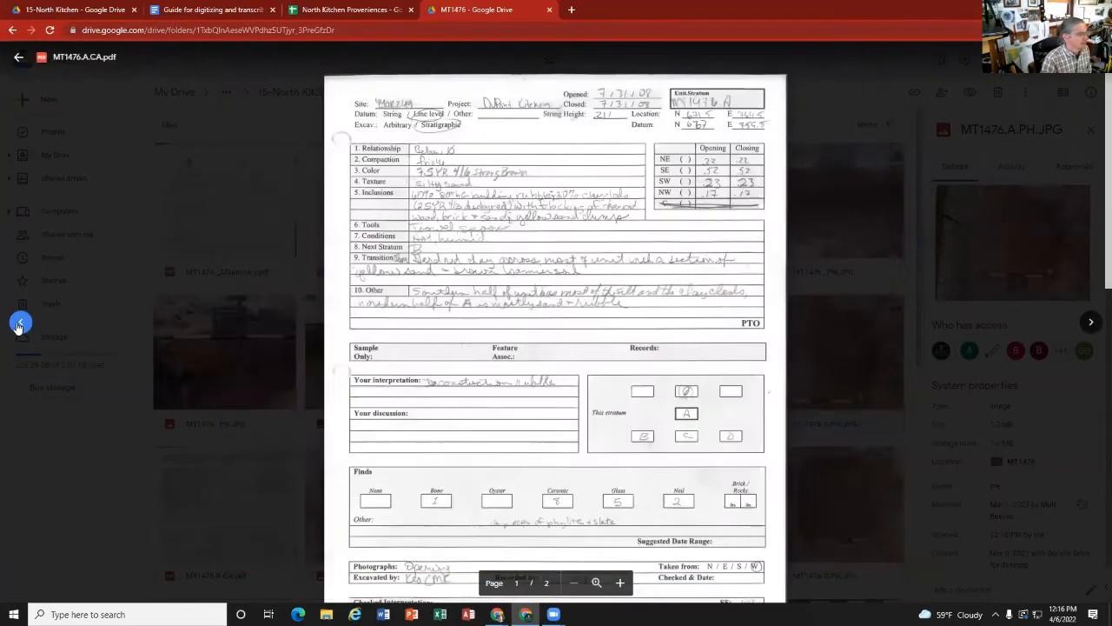
Step: Review the strat card MT1476.A.CA.pdf again, comparing its stratum diagram and finds with the plan drawing, and return to the MT1476 files
scroll(488, 305, down, 5)
scroll(488, 305, down, 3)
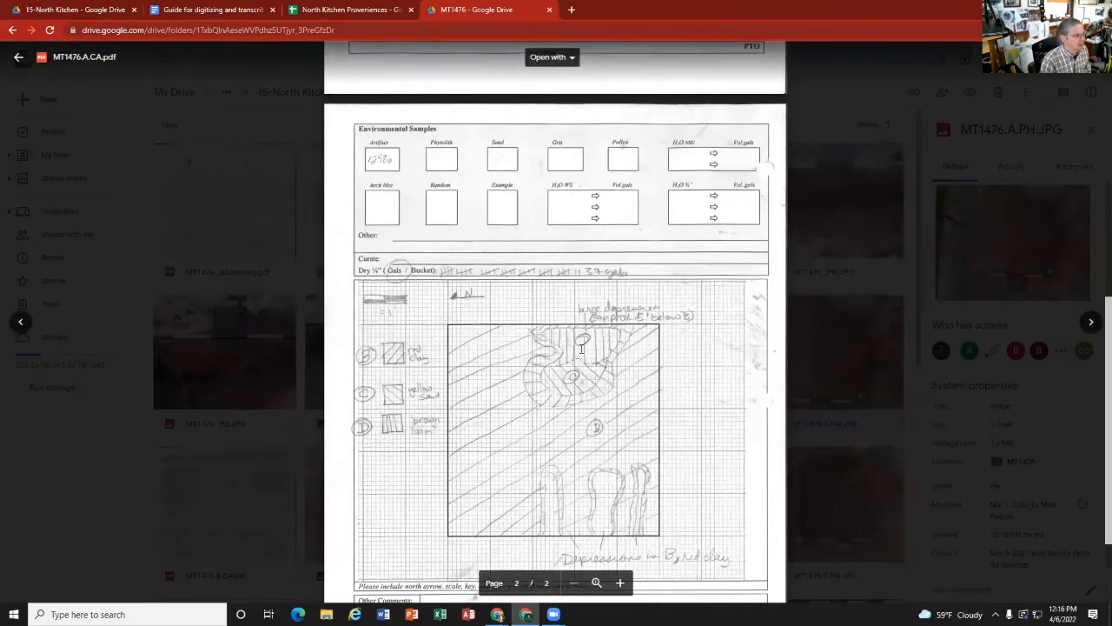
scroll(593, 224, up, 5)
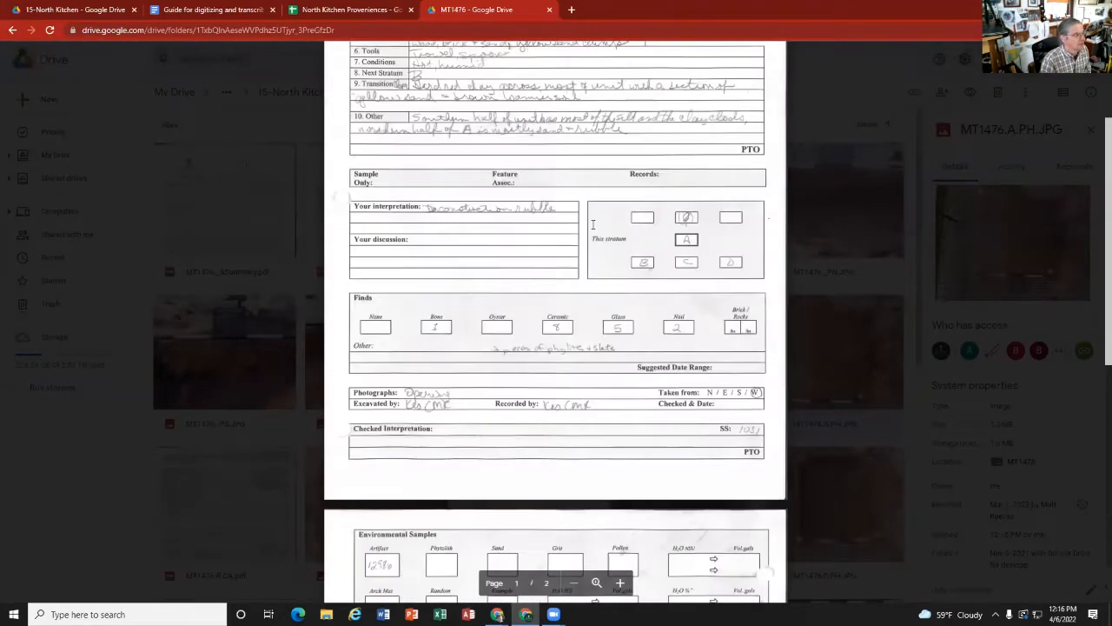
scroll(592, 224, down, 4)
scroll(695, 291, up, 5)
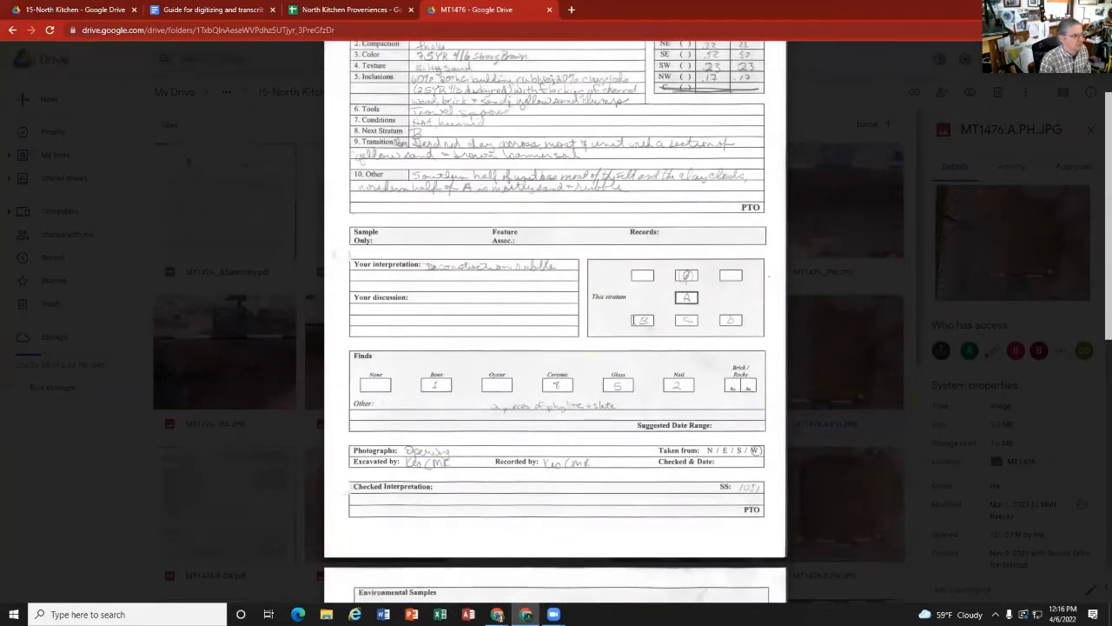
scroll(653, 320, down, 3)
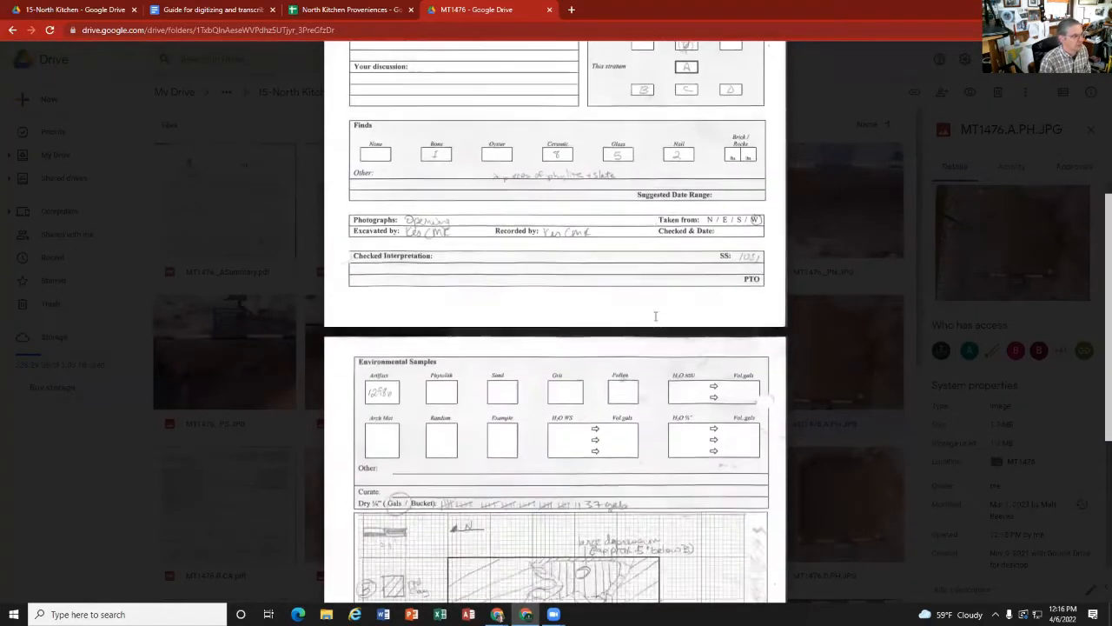
scroll(653, 317, up, 2)
scroll(652, 309, down, 6)
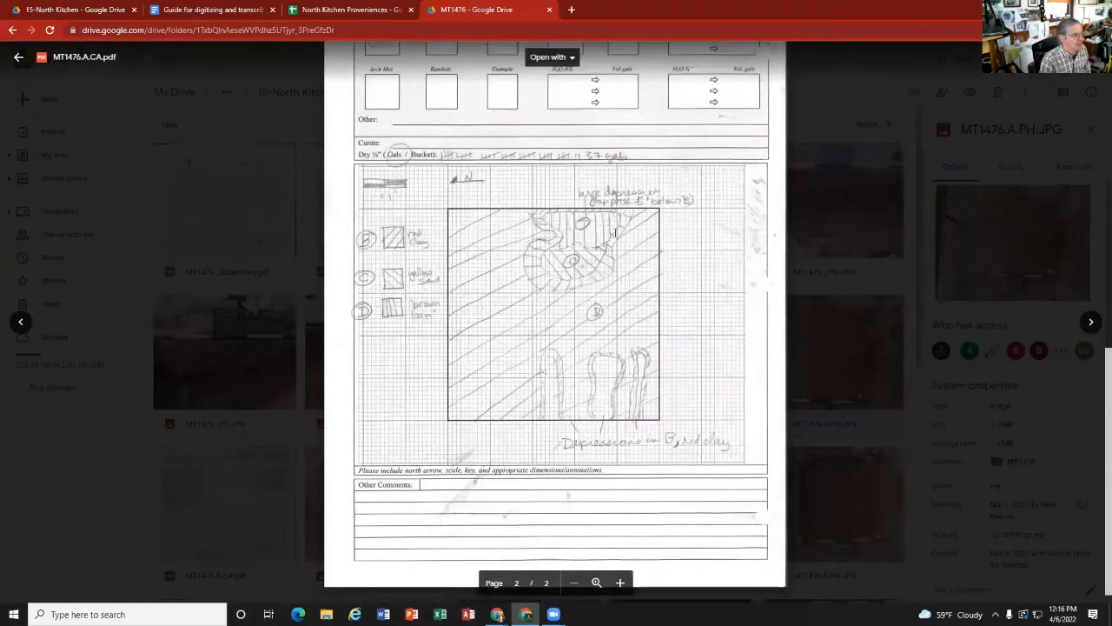
click(845, 209)
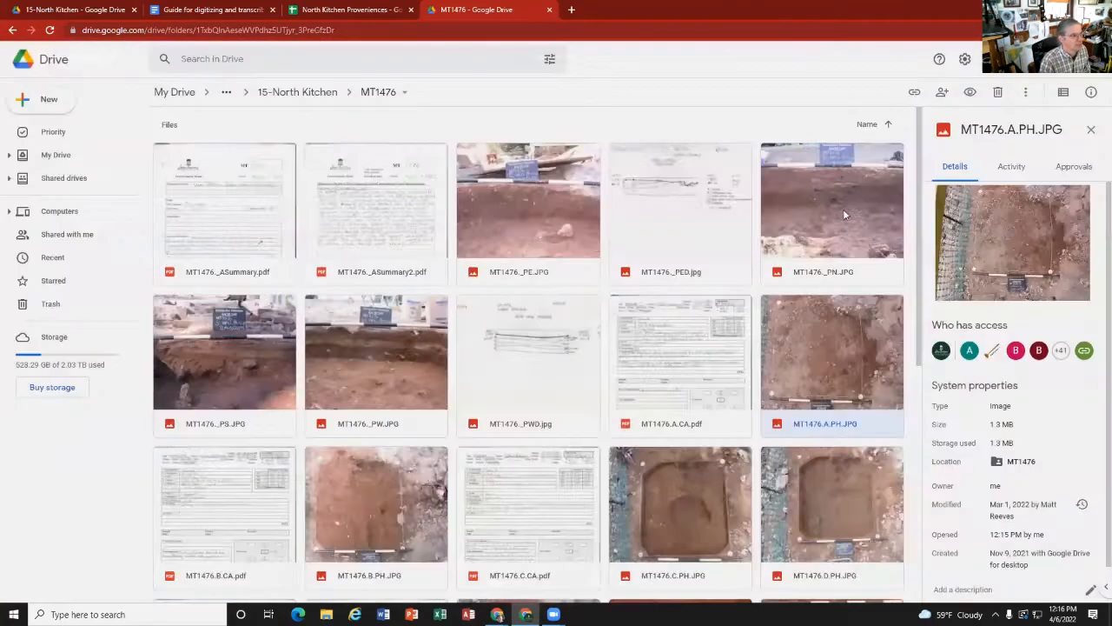
Step: View the opening photo MT1476.A.PH.JPG, followed by stratum B's strat card MT1476.B.CA.pdf and its photo MT1476.B.PH.JPG
double_click(838, 380)
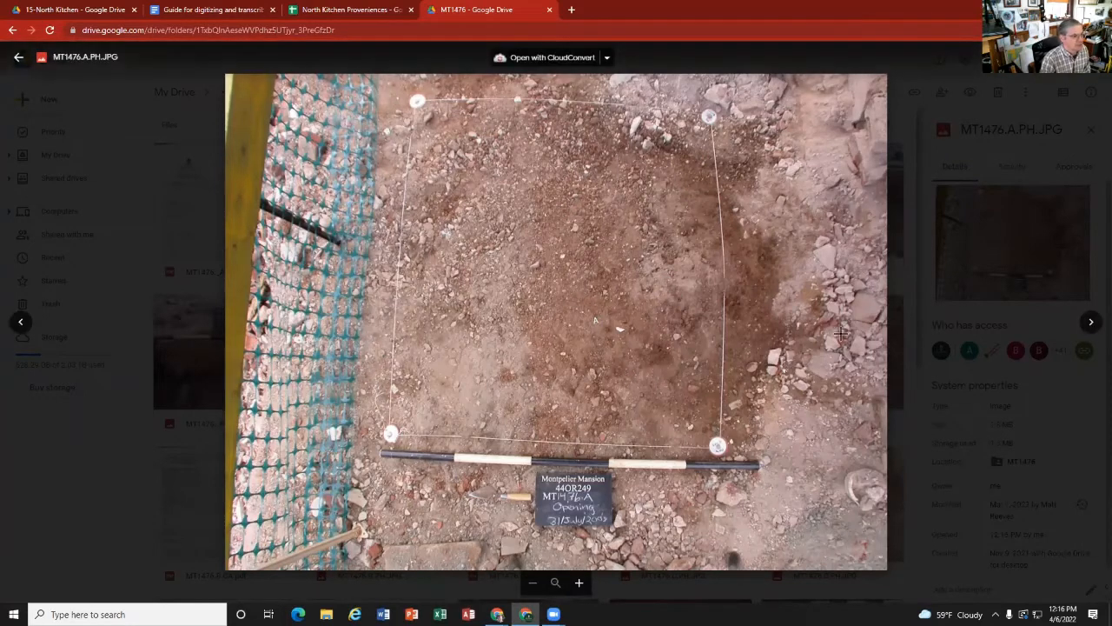
click(1088, 322)
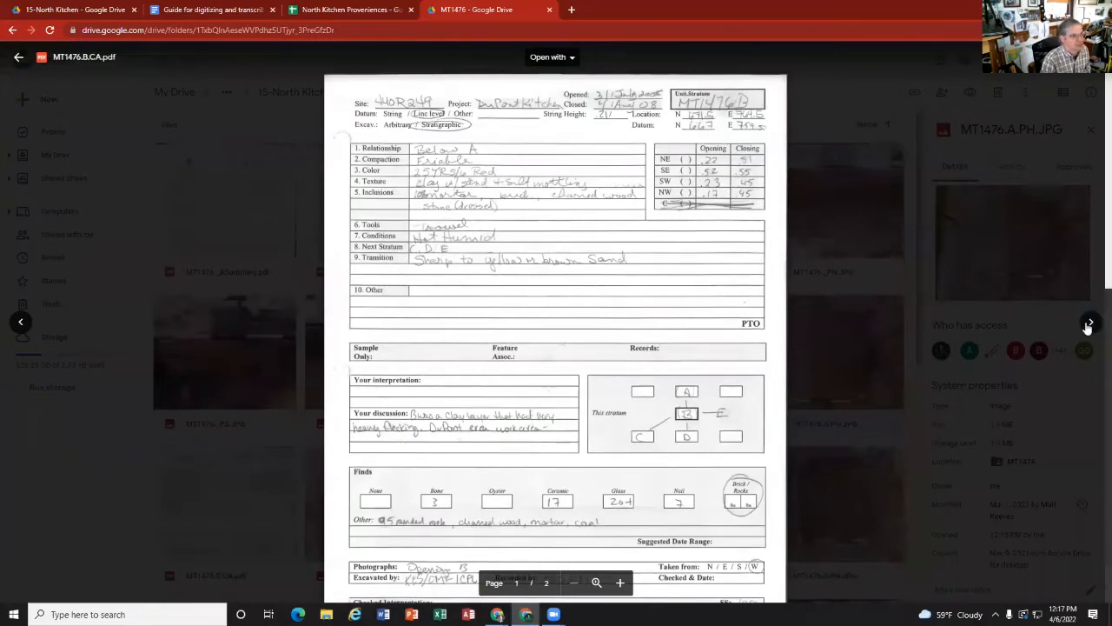
click(1089, 324)
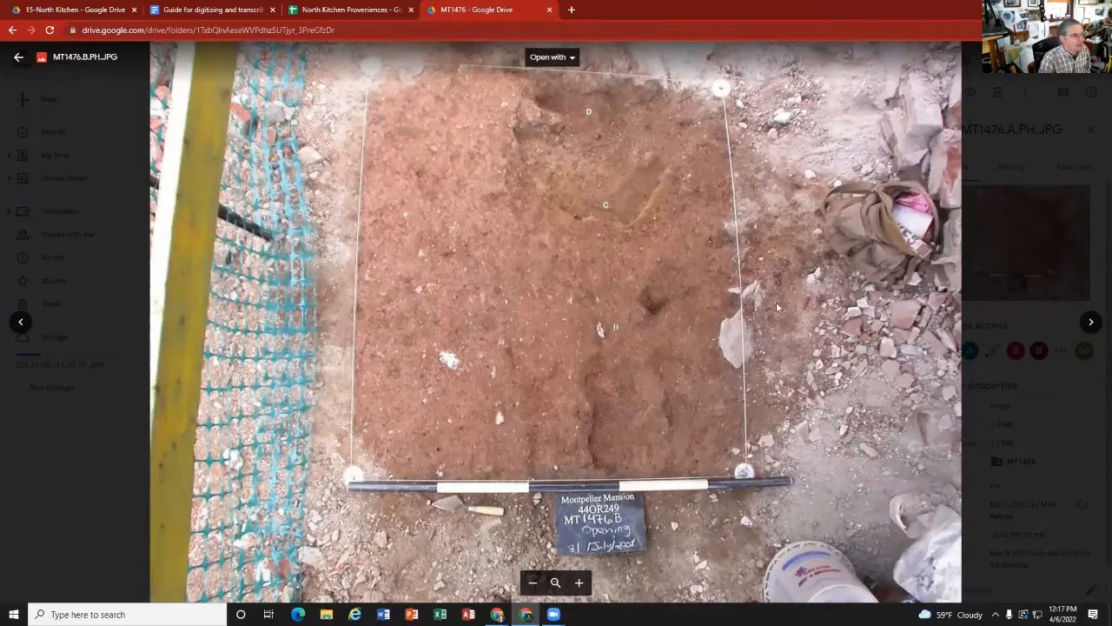
Step: Read both pages of the strat card MT1476.C.CA.pdf, including the plan drawing, and return to the MT1476 files
click(1091, 322)
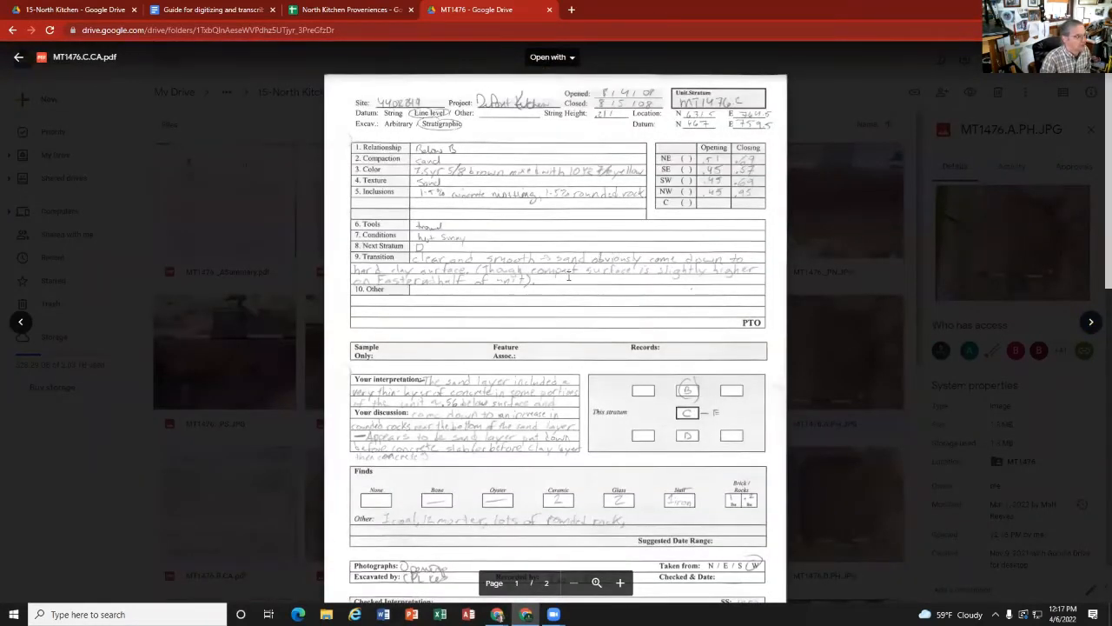
scroll(686, 344, down, 1)
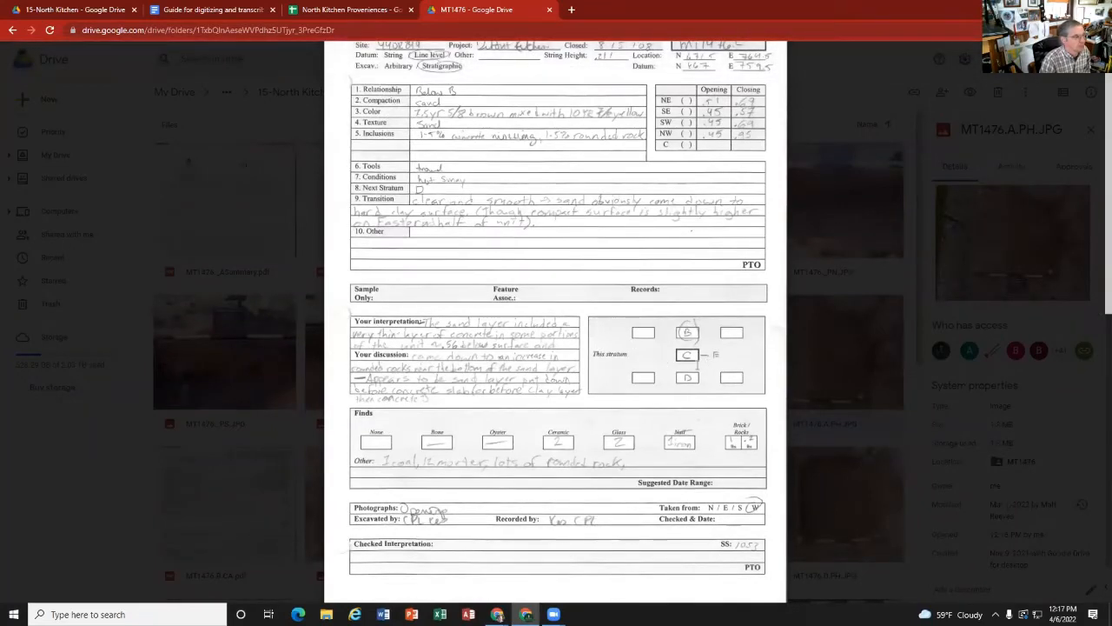
scroll(697, 356, down, 6)
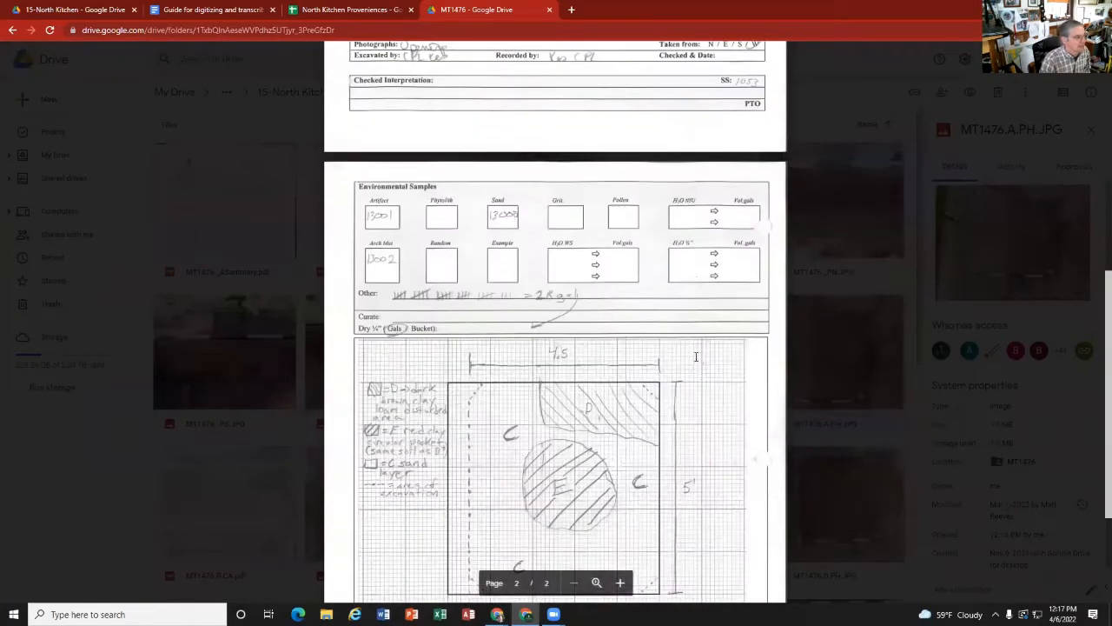
scroll(696, 356, up, 1)
scroll(697, 357, down, 1)
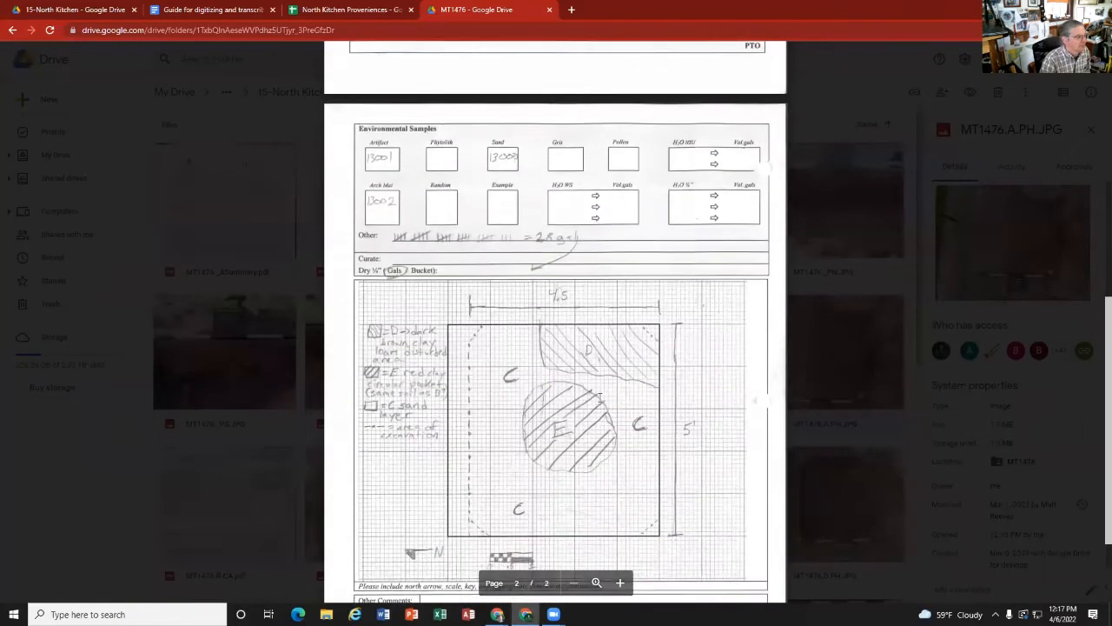
click(803, 327)
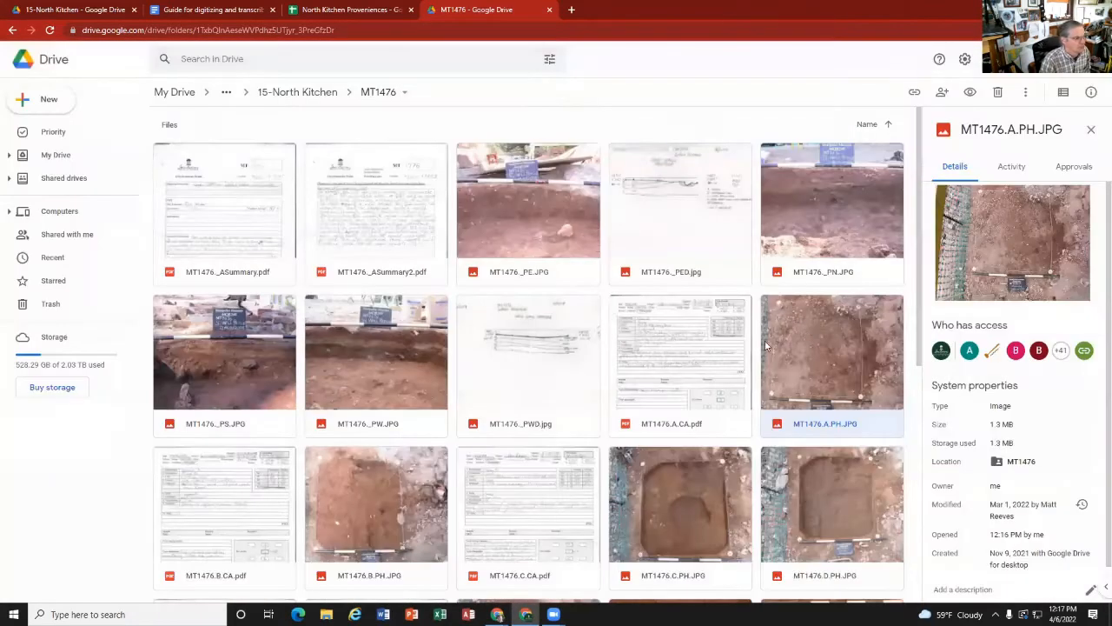
Step: View stratum C's opening photo MT1476.C.PH.JPG and go back to the strat card MT1476.C.CA.pdf
click(345, 505)
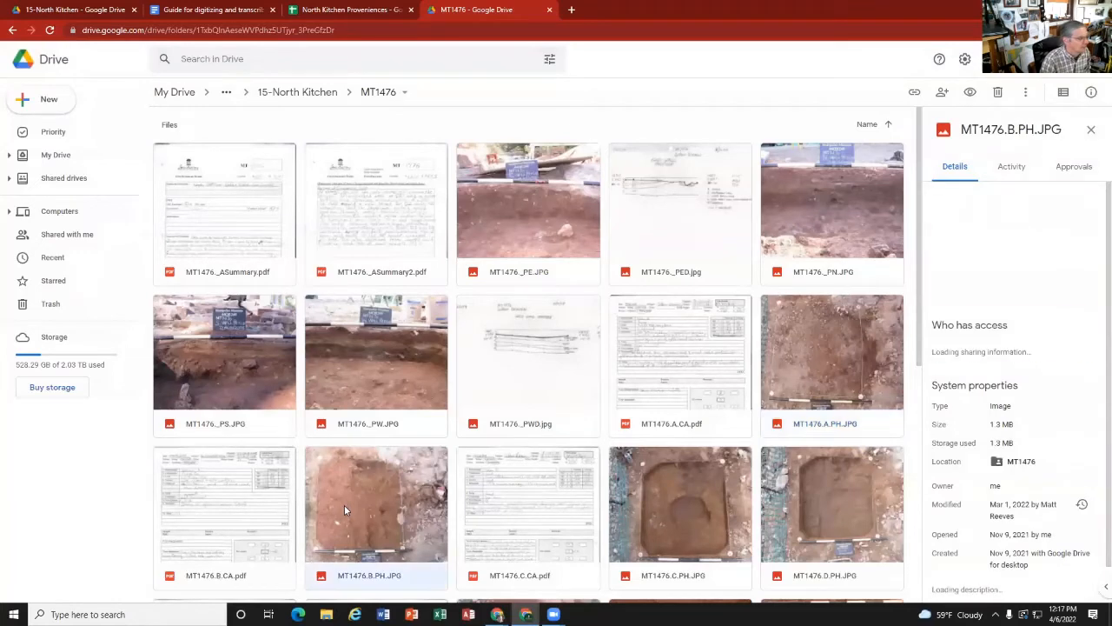
double_click(684, 514)
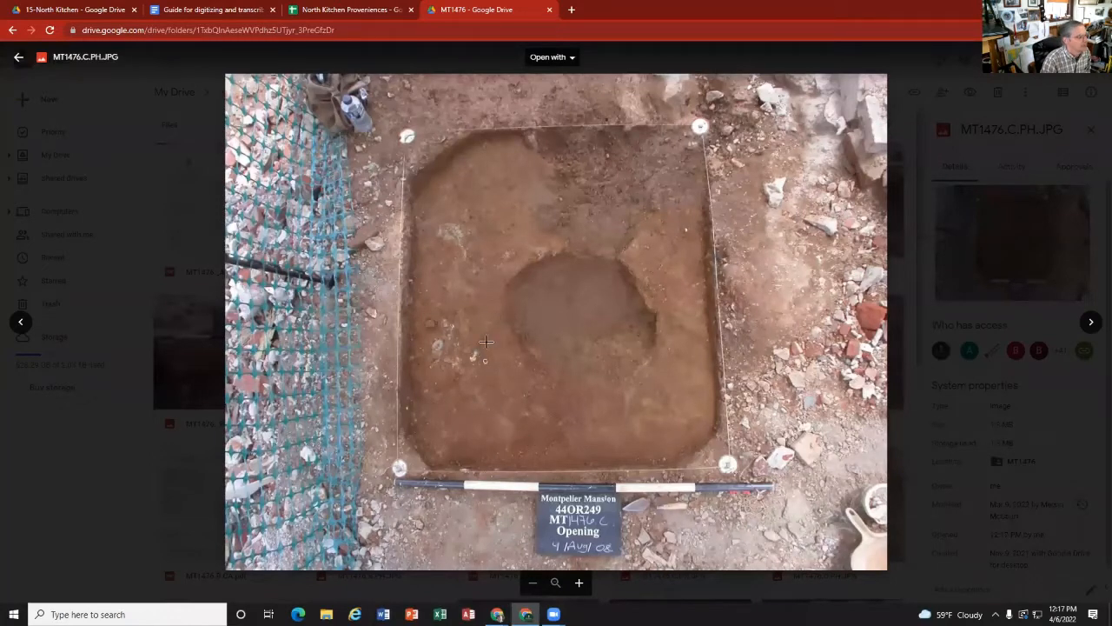
key(Left)
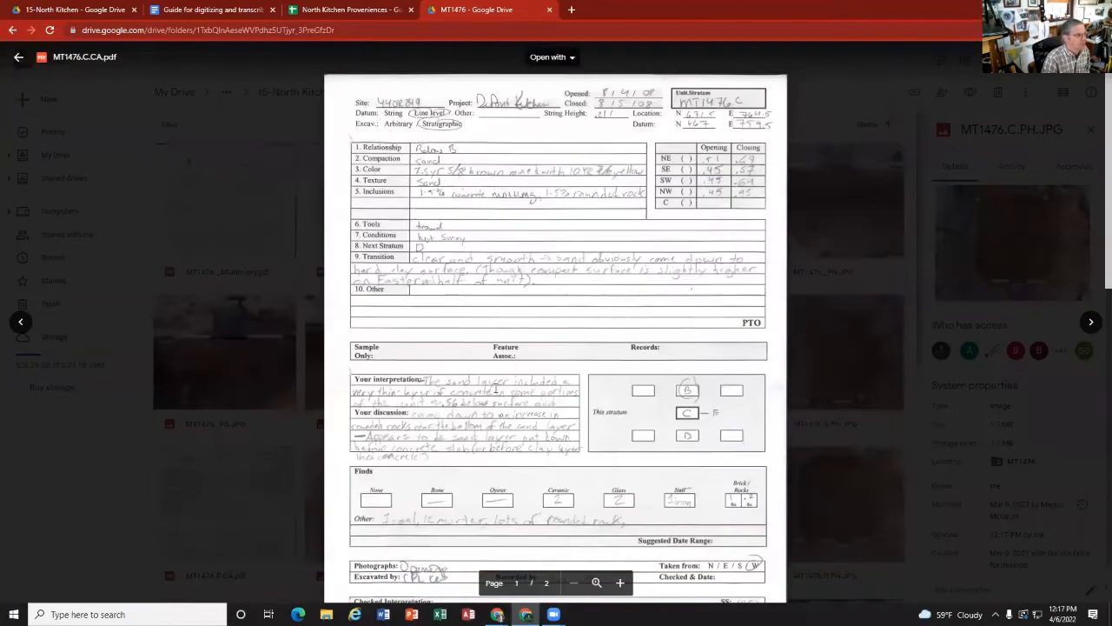
Step: Compare stratum C's description and stratum diagram with the plan drawing on page 2 of its card, and close the preview
scroll(629, 275, down, 6)
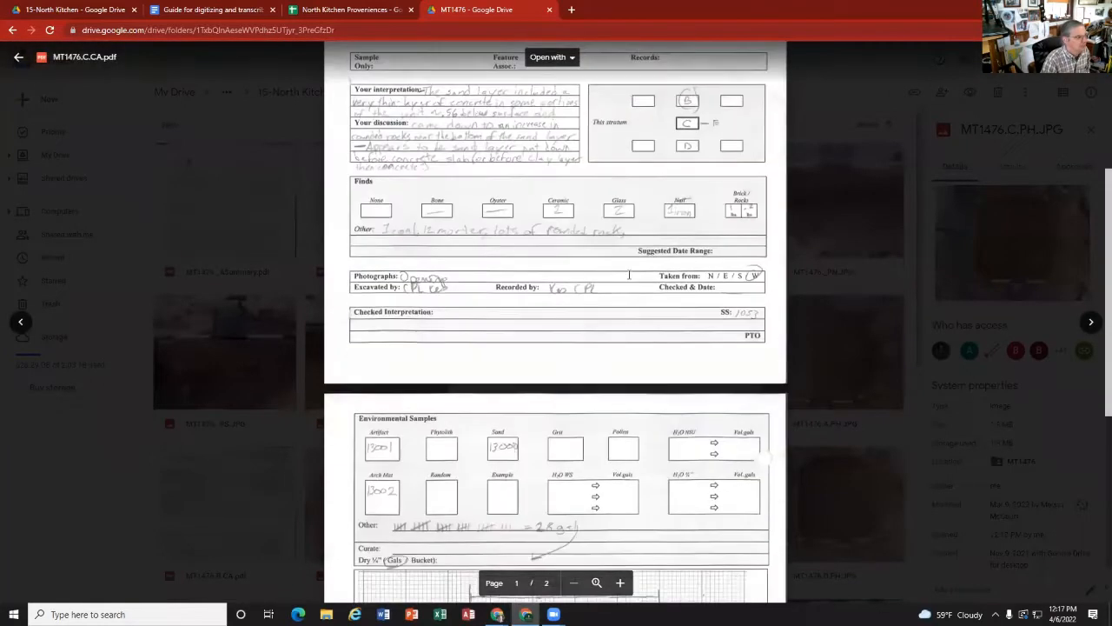
scroll(629, 275, down, 4)
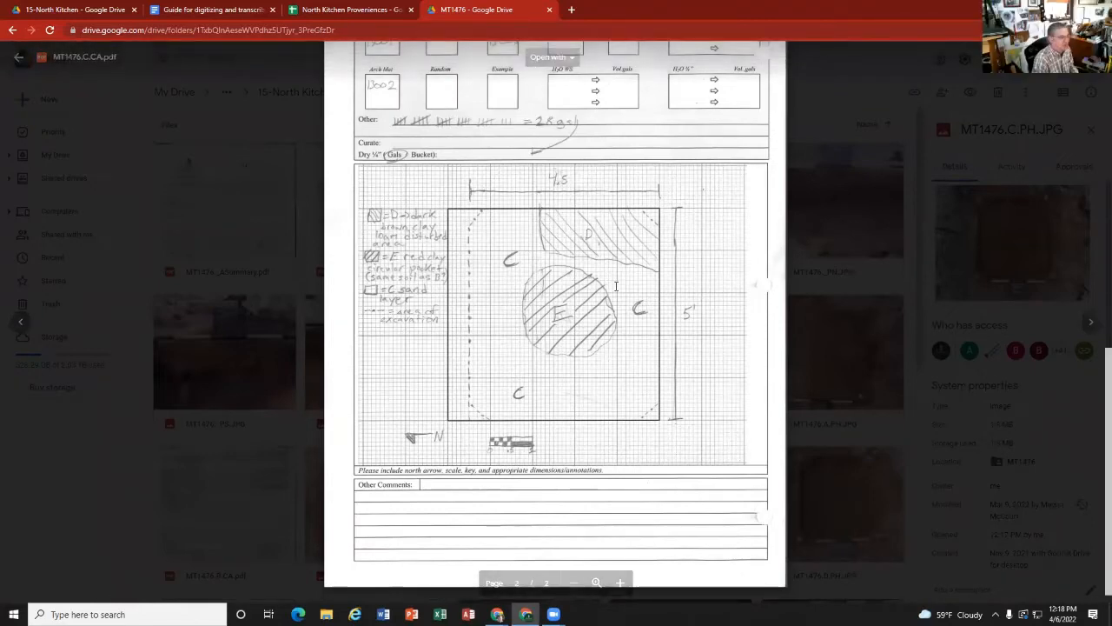
scroll(625, 294, up, 2)
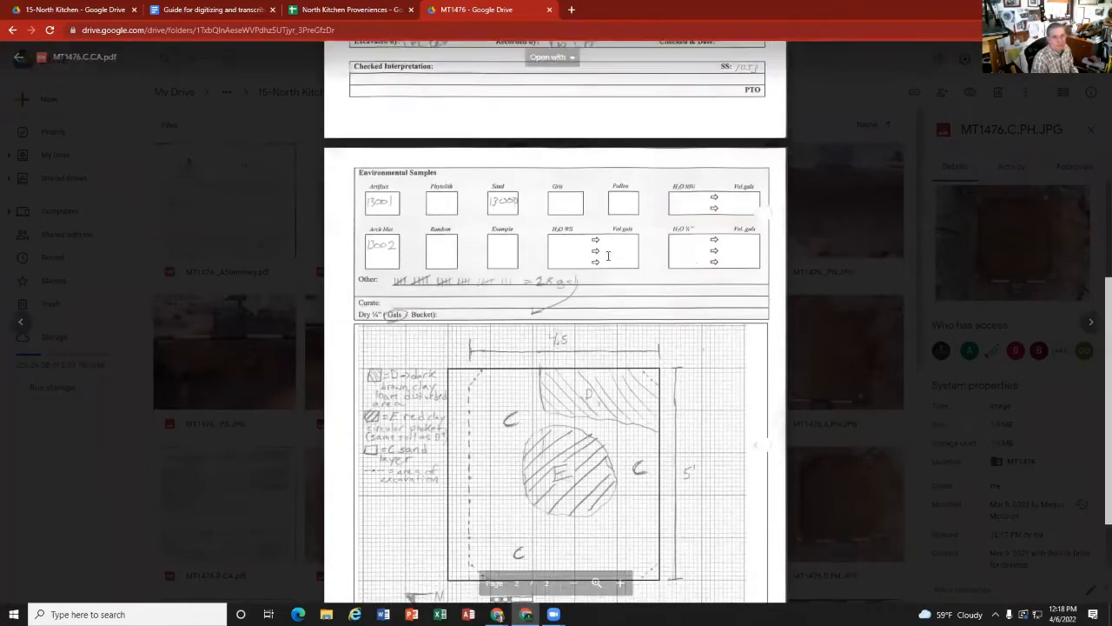
scroll(608, 255, down, 1)
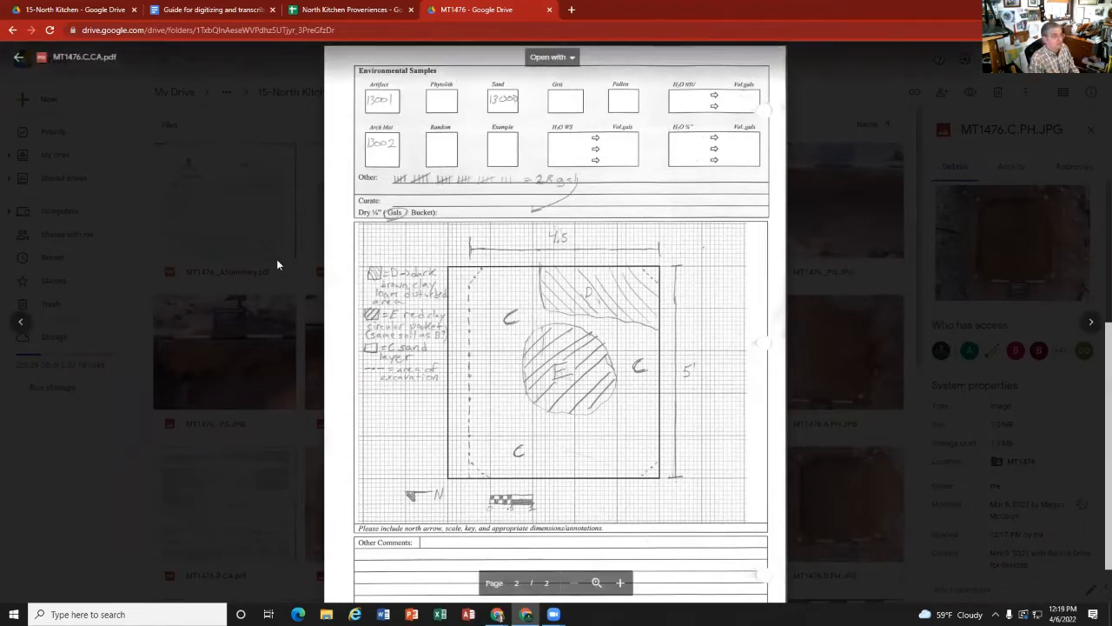
scroll(534, 261, up, 8)
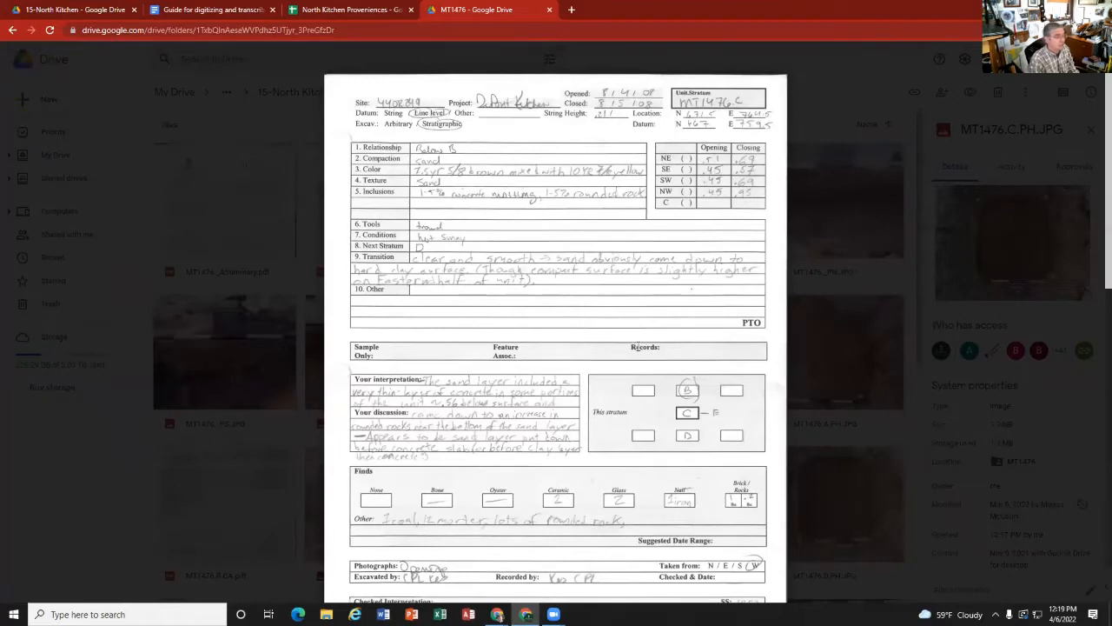
scroll(841, 374, down, 6)
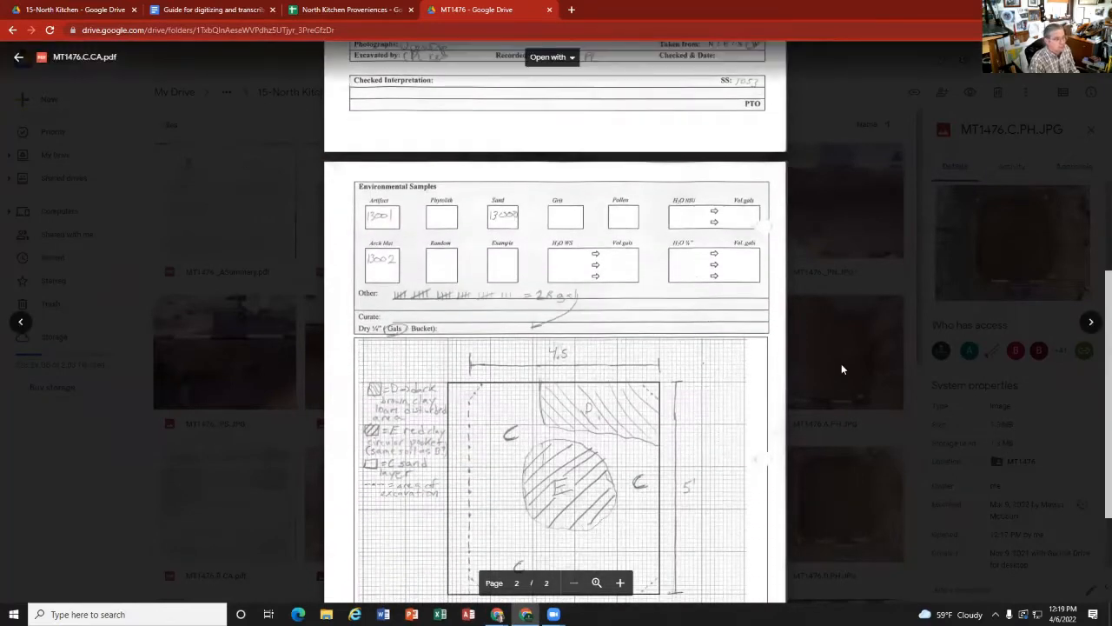
click(841, 364)
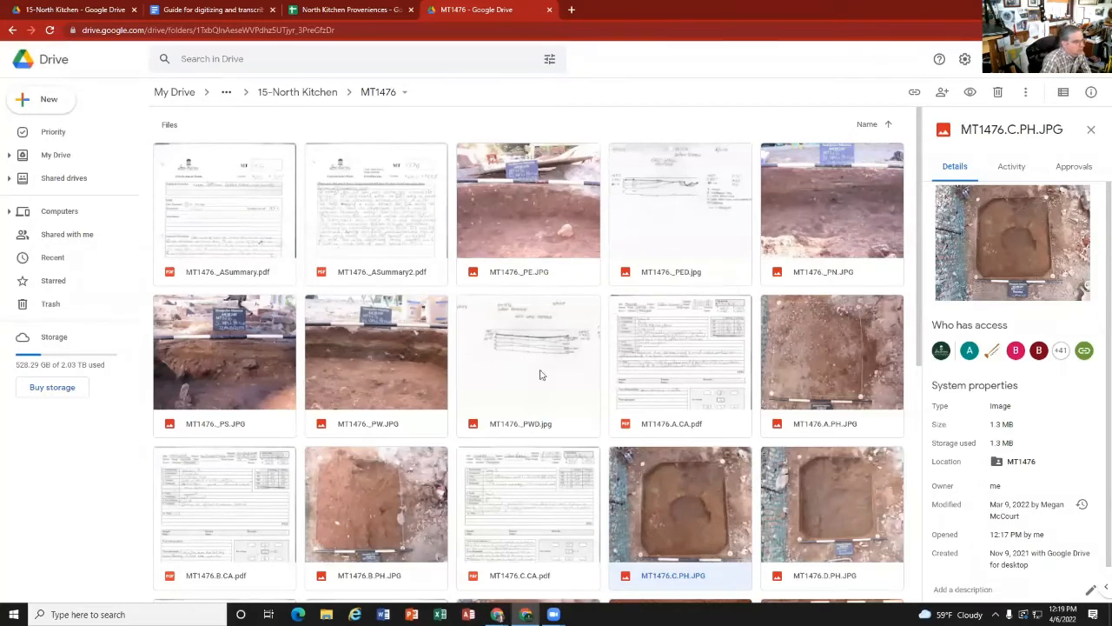
click(653, 375)
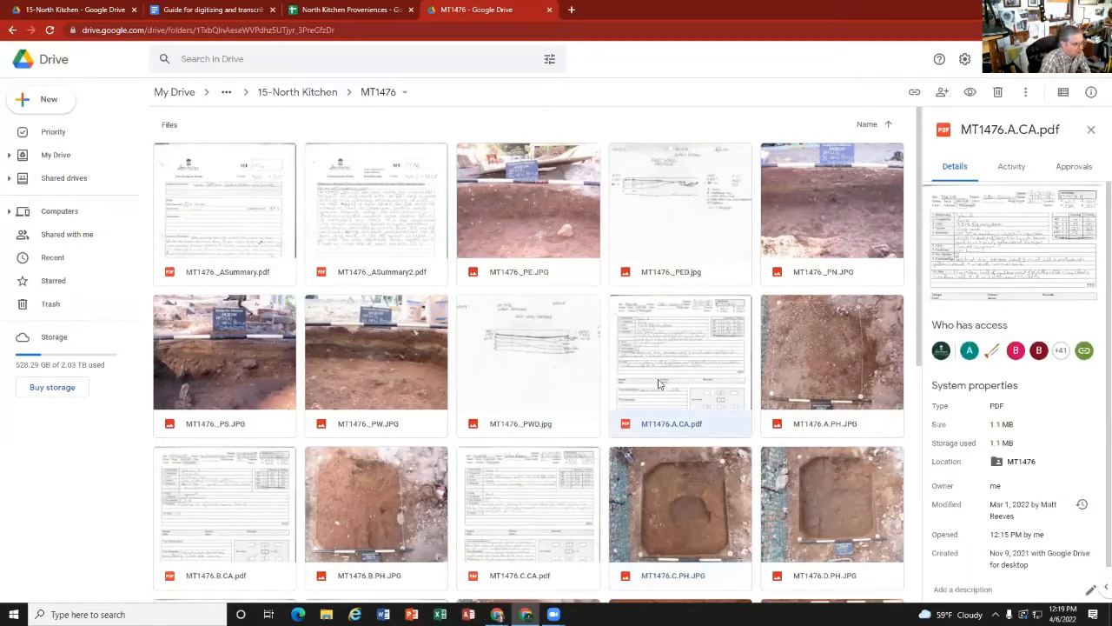
Step: Check the MT1476 rows in the North Kitchen Proveniences sheet and preview the strata guide for 2007 linked in the digitizing guide
click(343, 10)
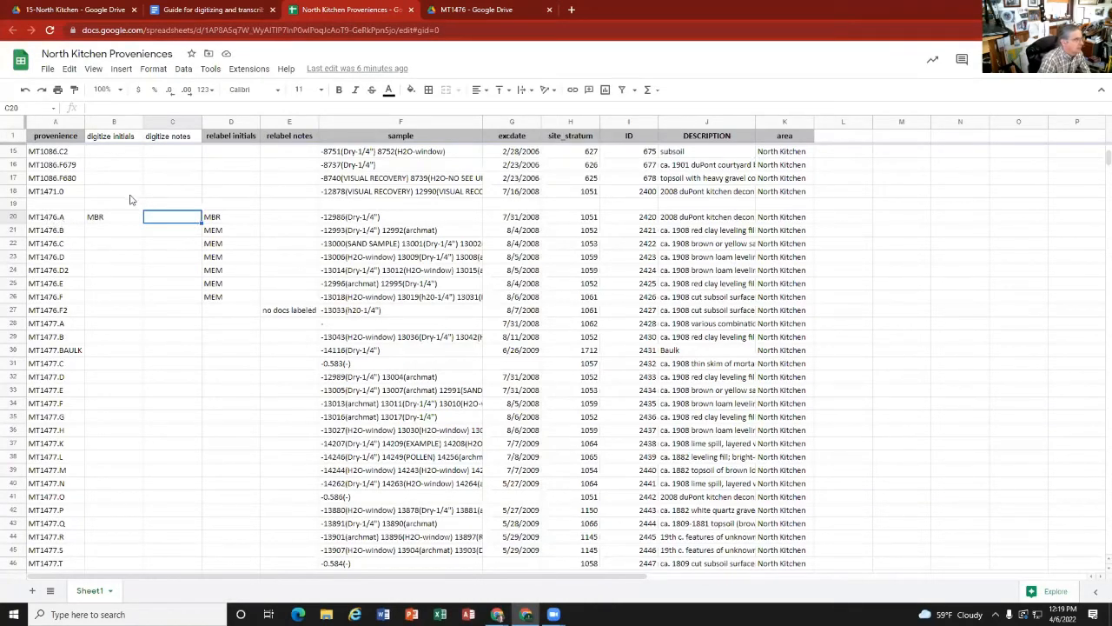
click(232, 10)
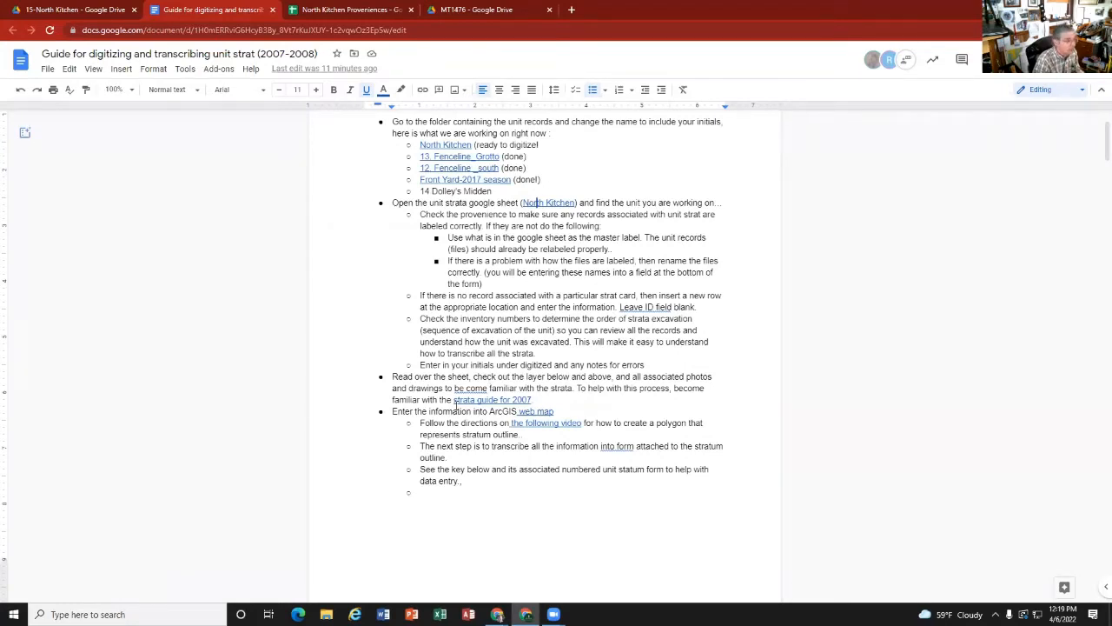
click(488, 398)
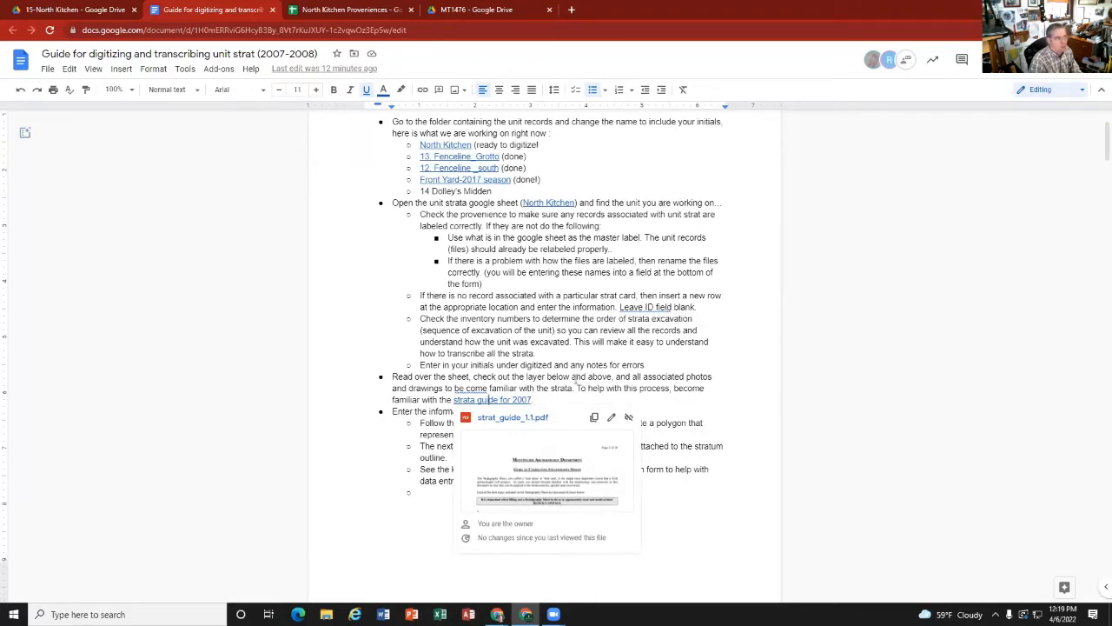
click(575, 388)
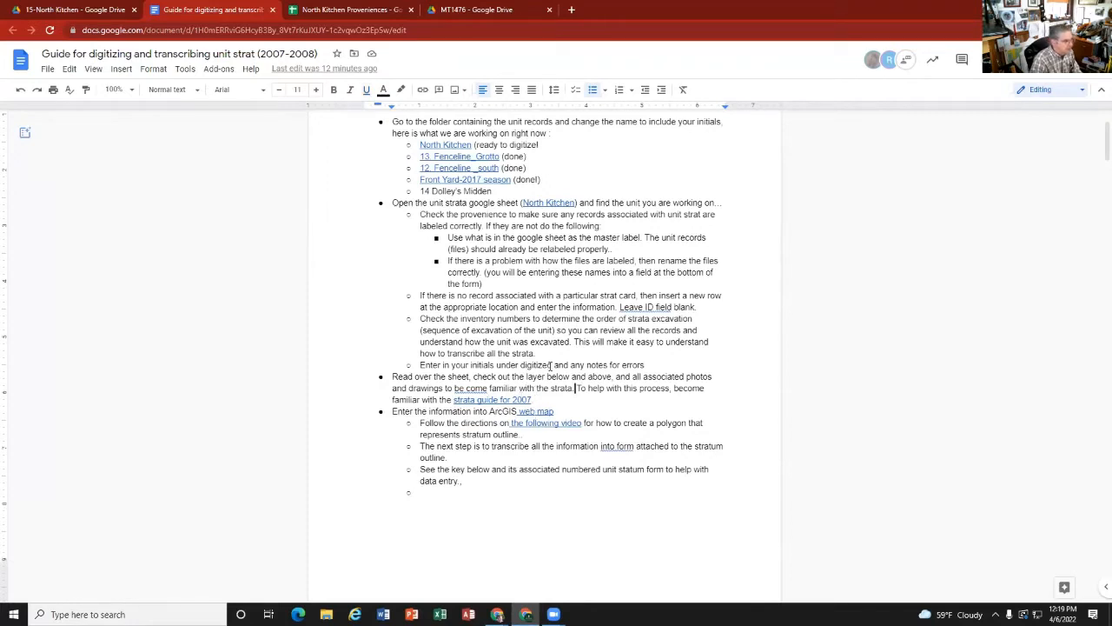
Step: Open the ArcGIS web map linked in the digitizing guide and locate the block of units around 1476 and 1477
click(546, 412)
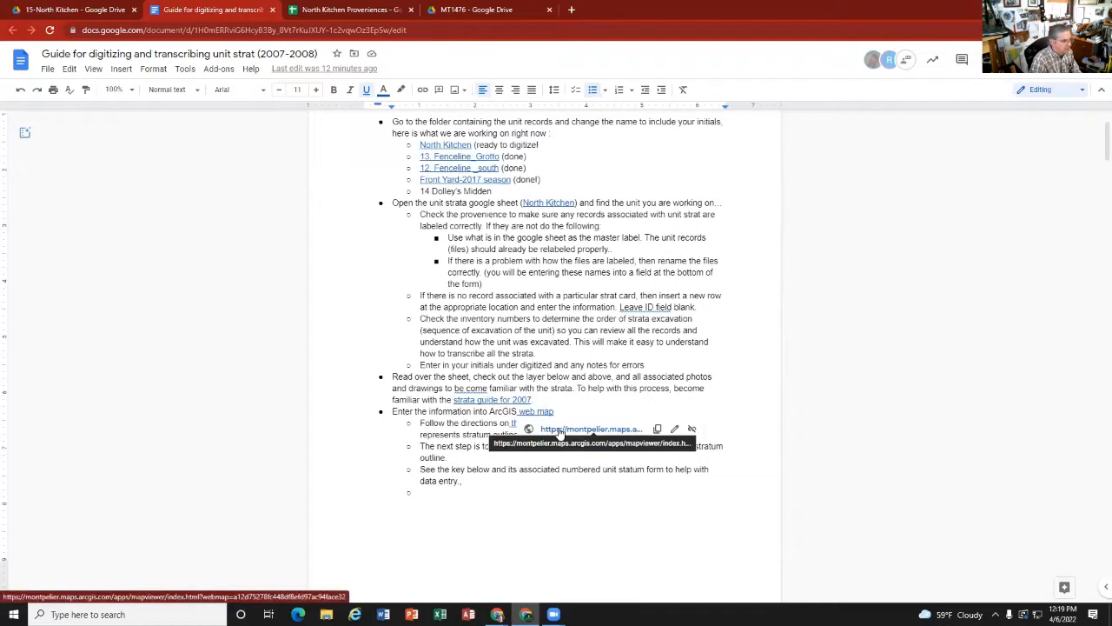
click(559, 430)
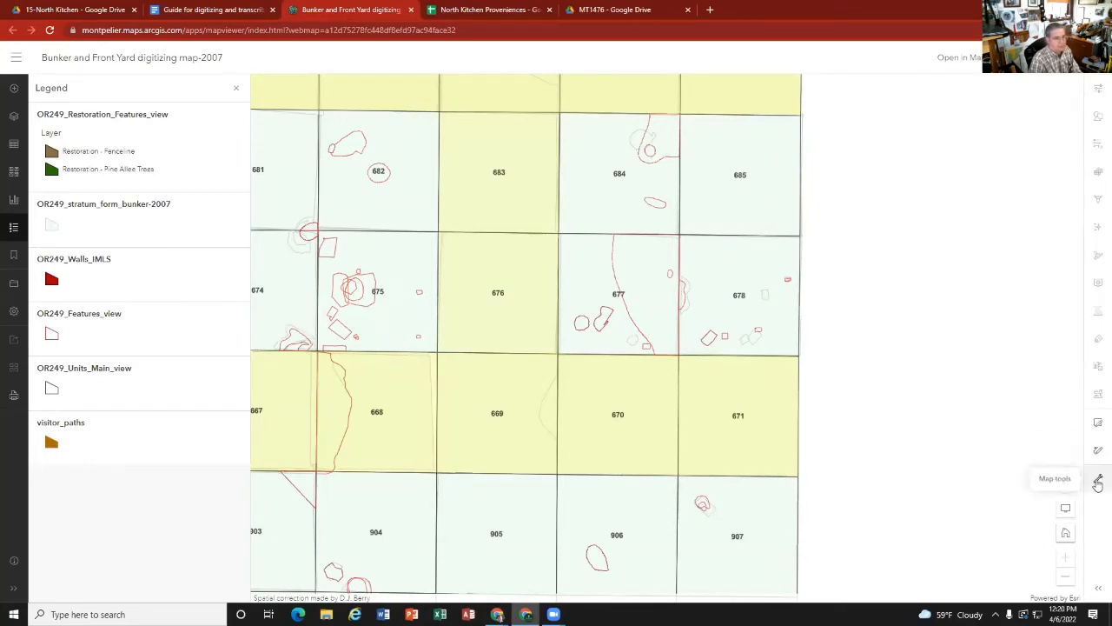
scroll(529, 372, down, 4)
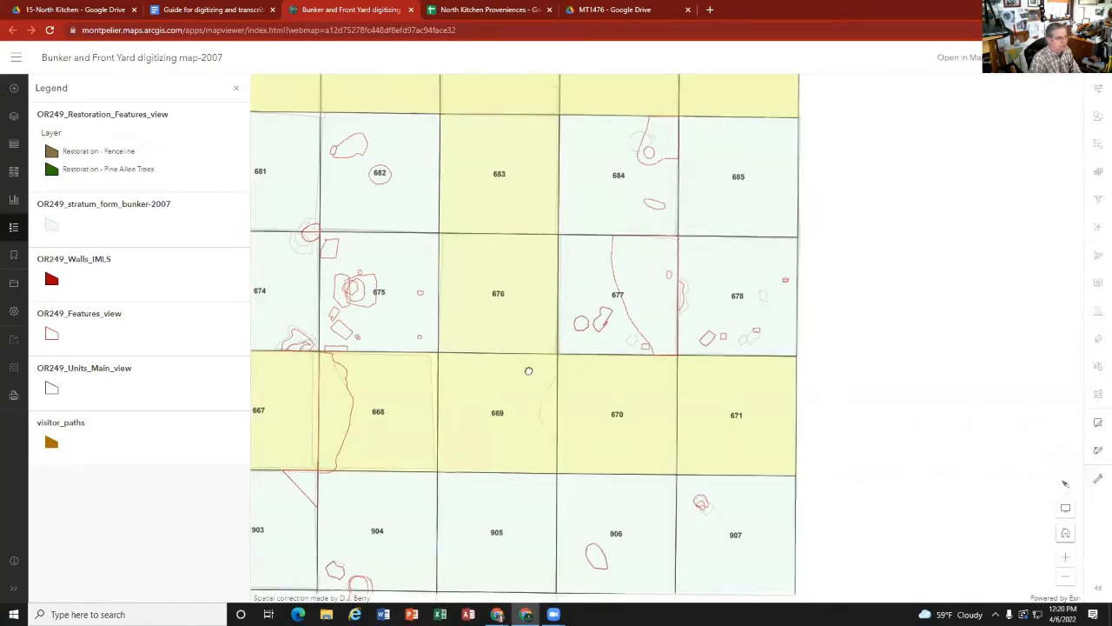
scroll(531, 372, down, 2)
drag(295, 106, 447, 320)
scroll(464, 309, up, 1)
scroll(464, 309, up, 1)
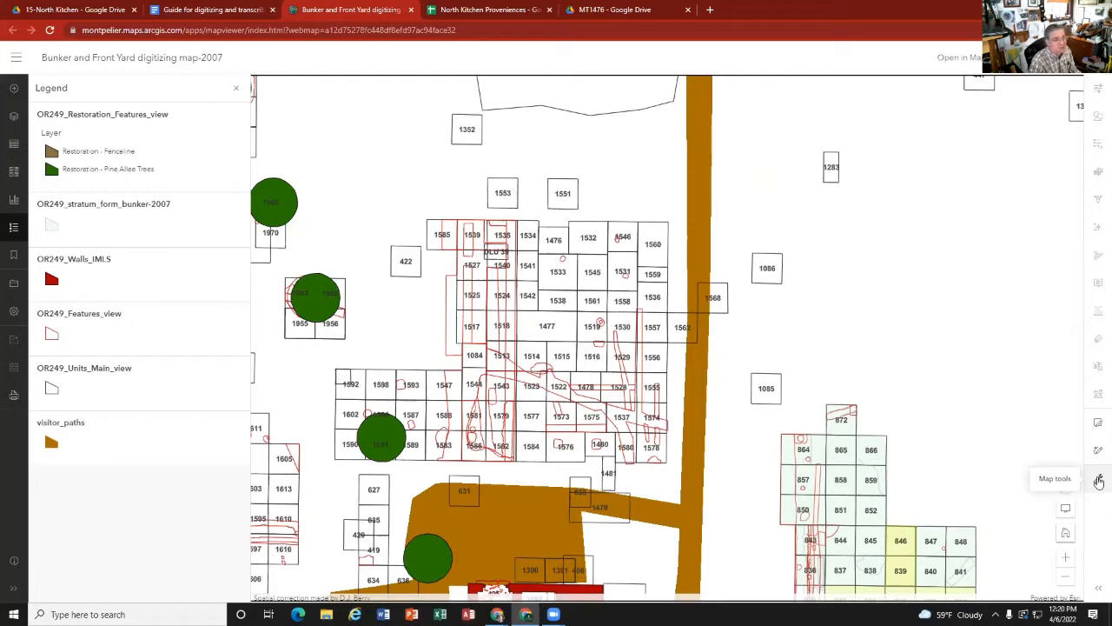
Step: Search the map for unit 1476 and close its attribute pop-up
click(1099, 480)
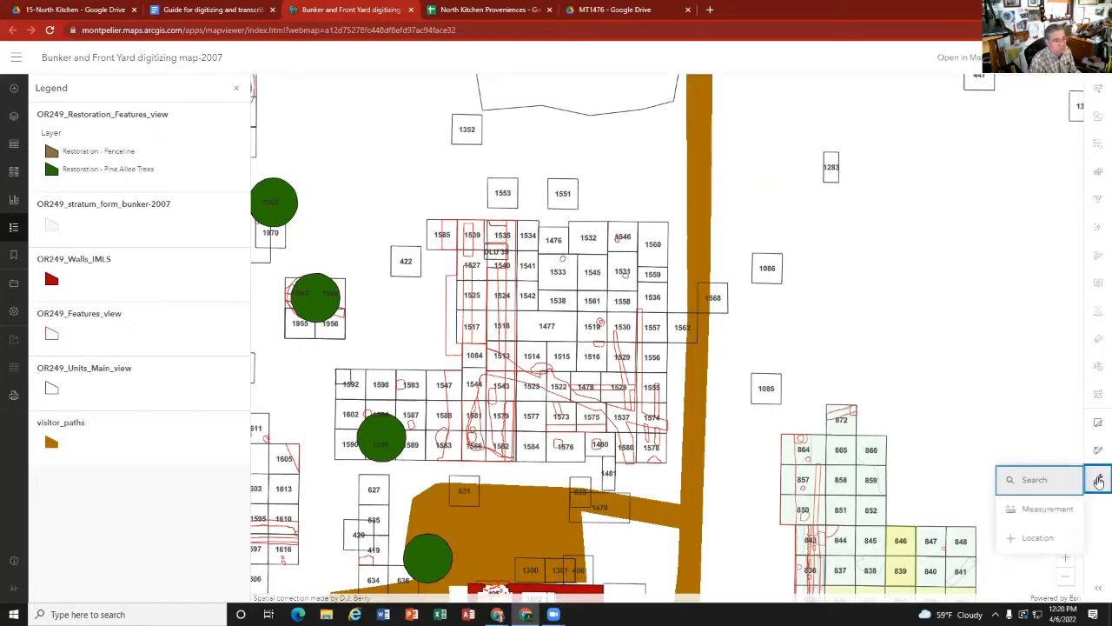
click(1035, 480)
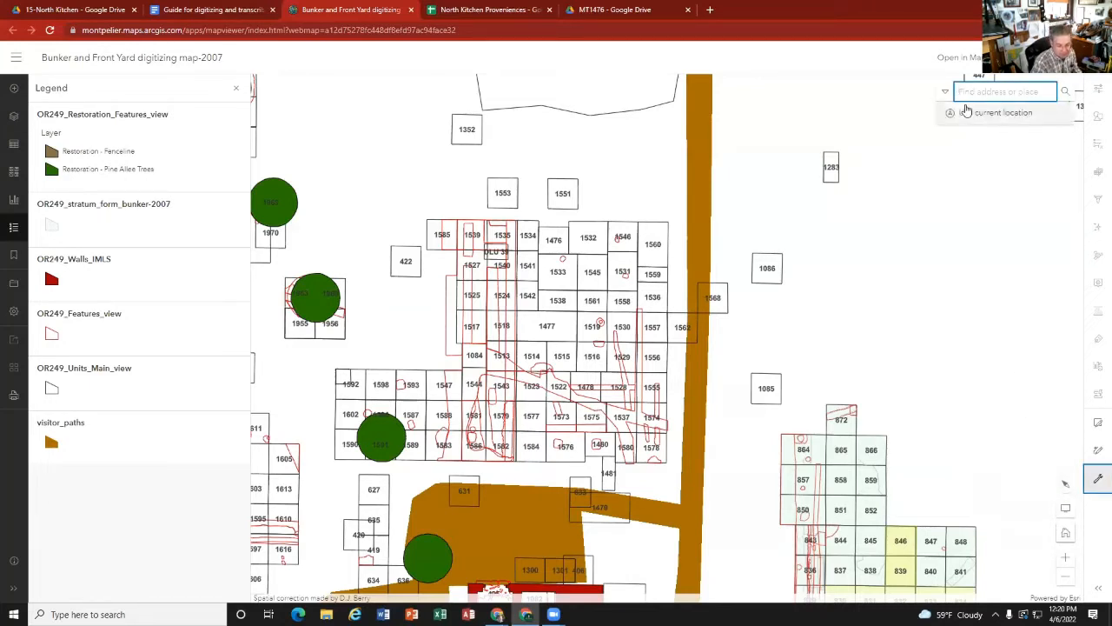
text(1476)
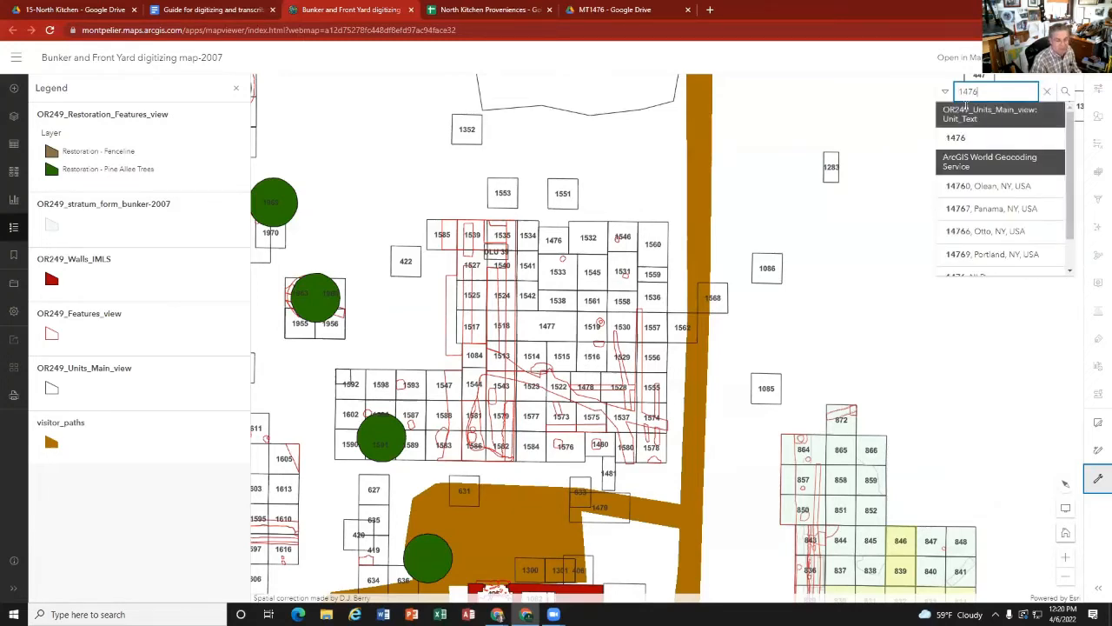
key(Return)
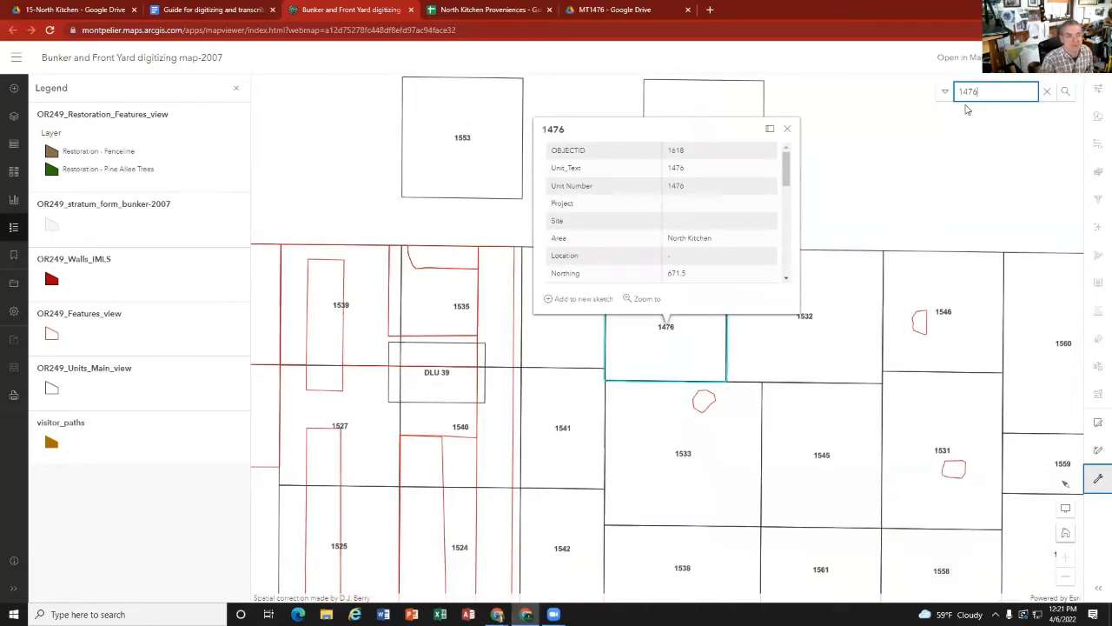
click(788, 129)
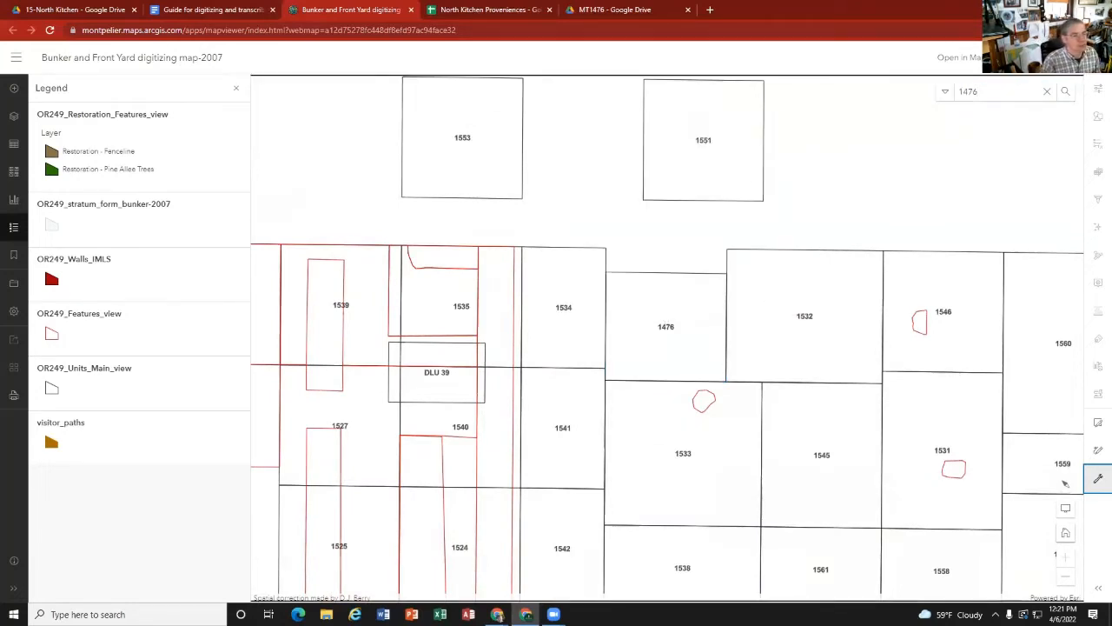
Step: Start a new OR249_stratum_form_bunker feature, and review the plan drawing in MT1476.A.CA.pdf and the opening photo MT1476.A.PH.JPG
click(1098, 424)
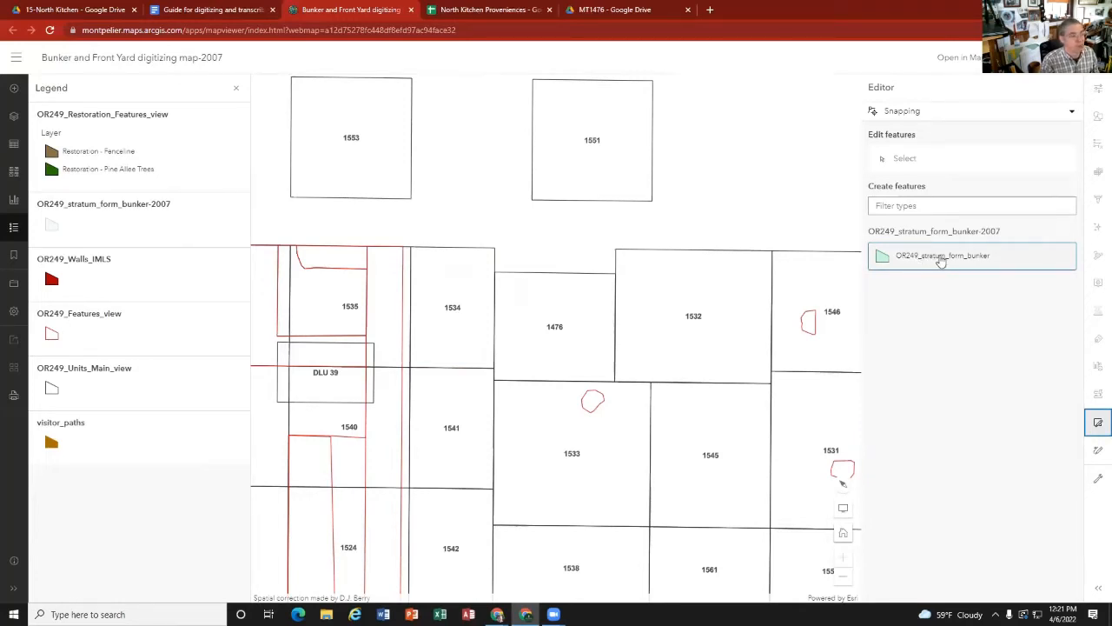
click(941, 261)
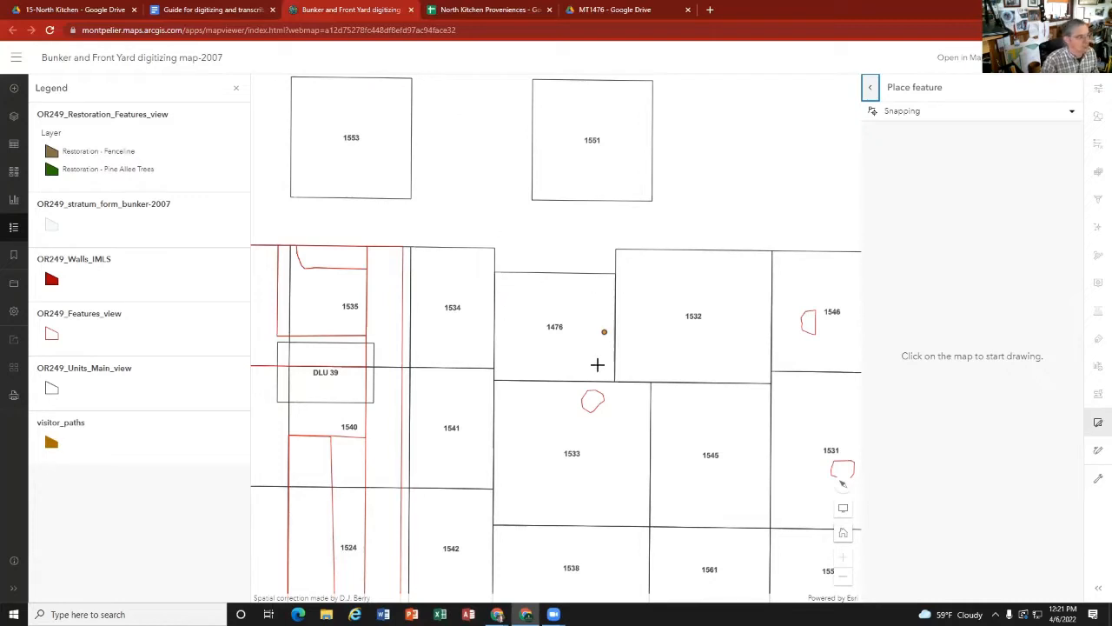
click(612, 15)
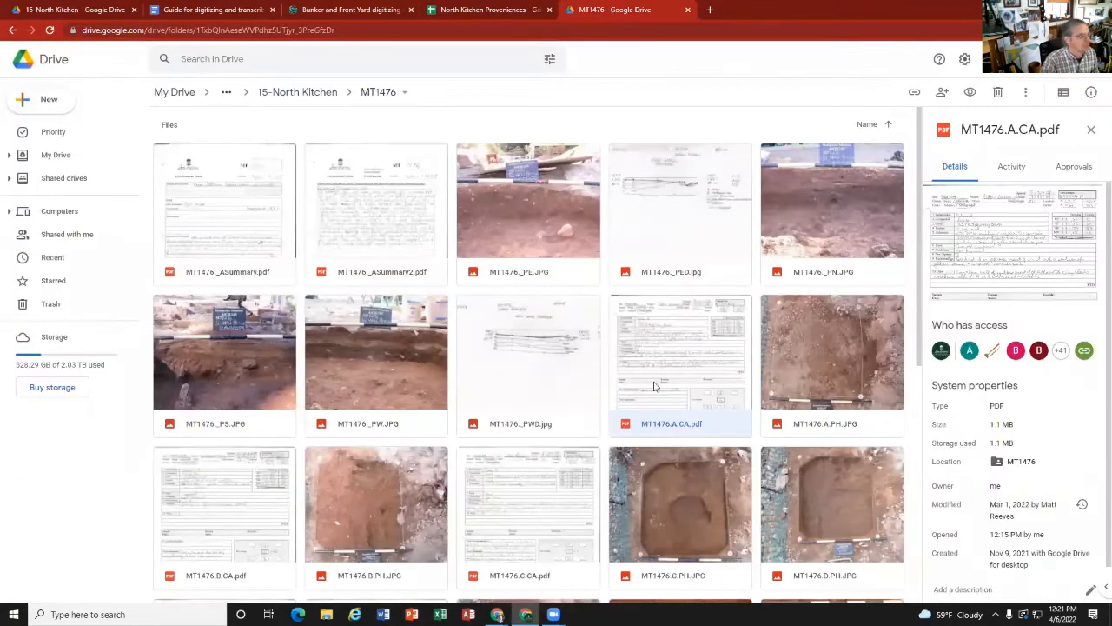
double_click(684, 376)
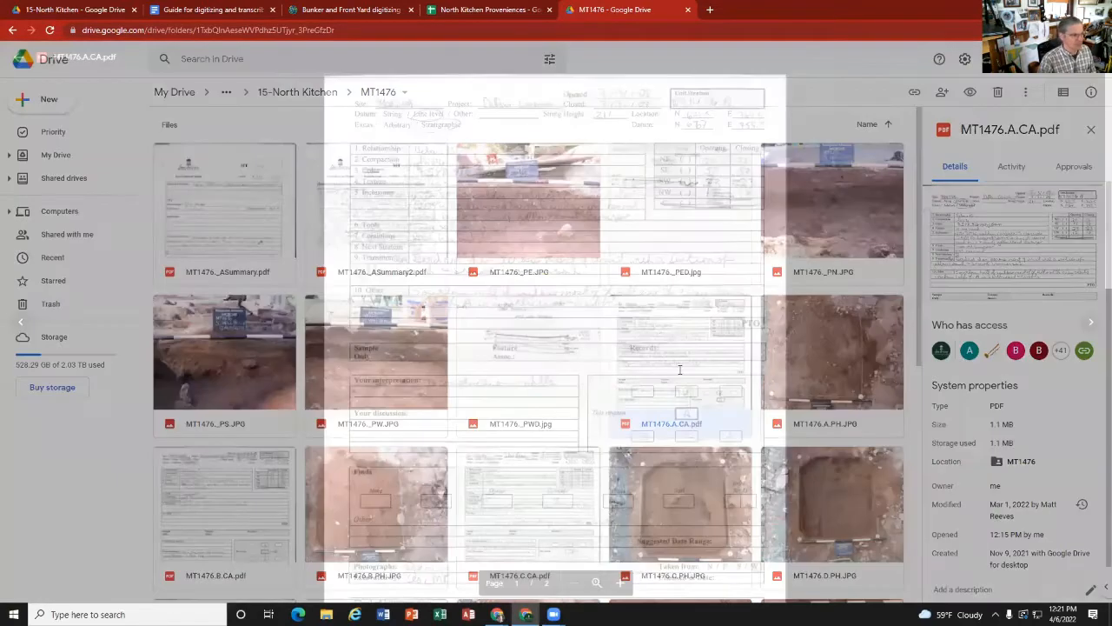
scroll(674, 367, down, 10)
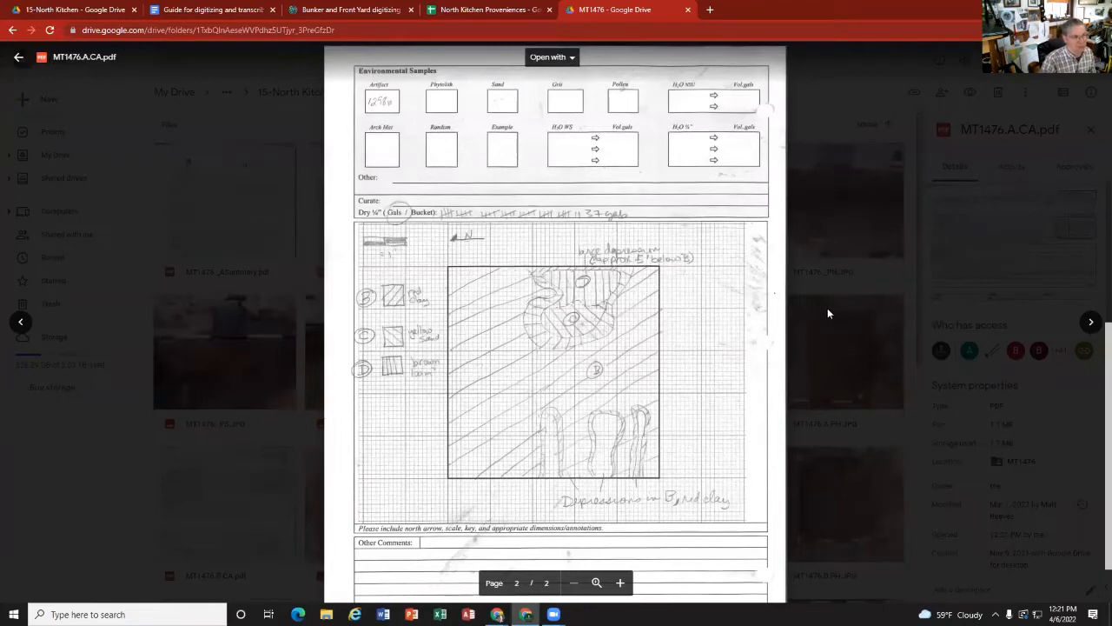
click(1091, 321)
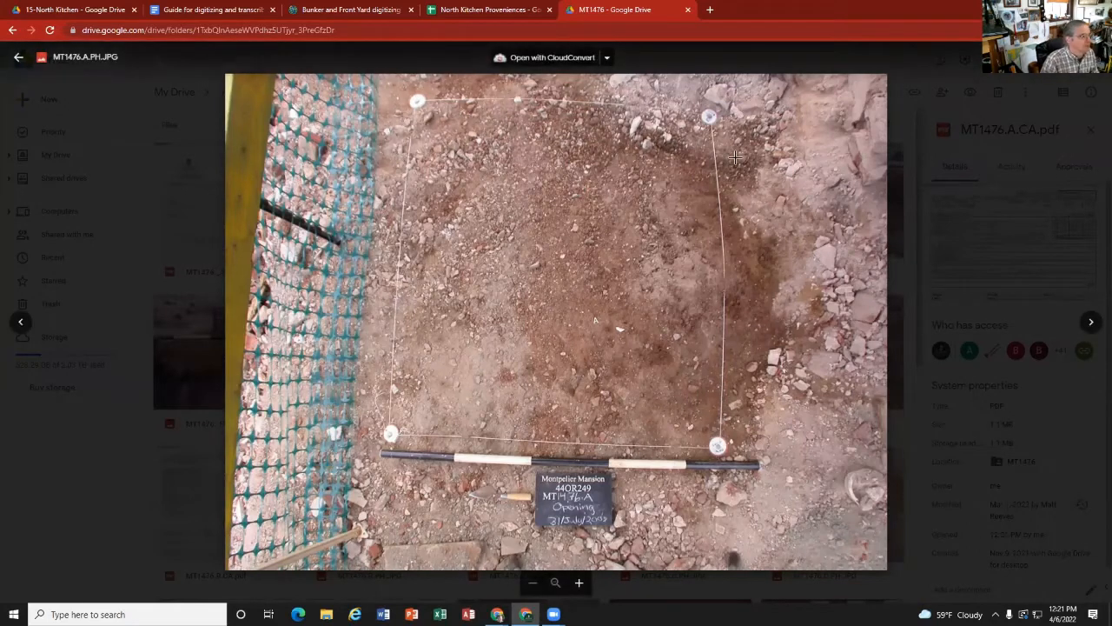
Step: Return to the web map and draw the stratum polygon along the four corners of unit 1476
click(320, 10)
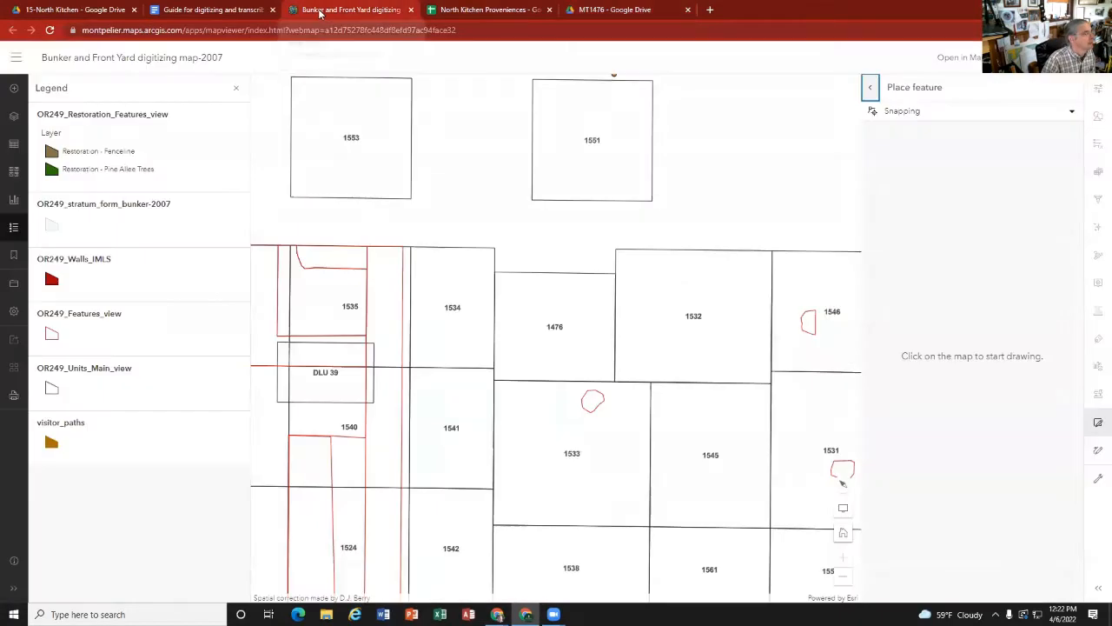
click(495, 272)
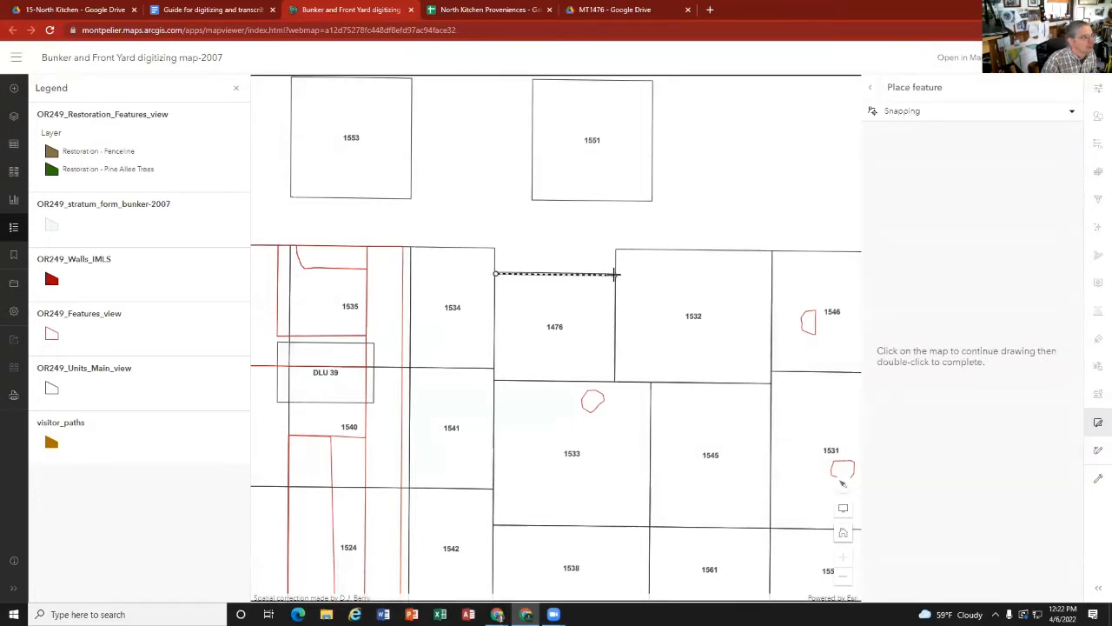
click(614, 274)
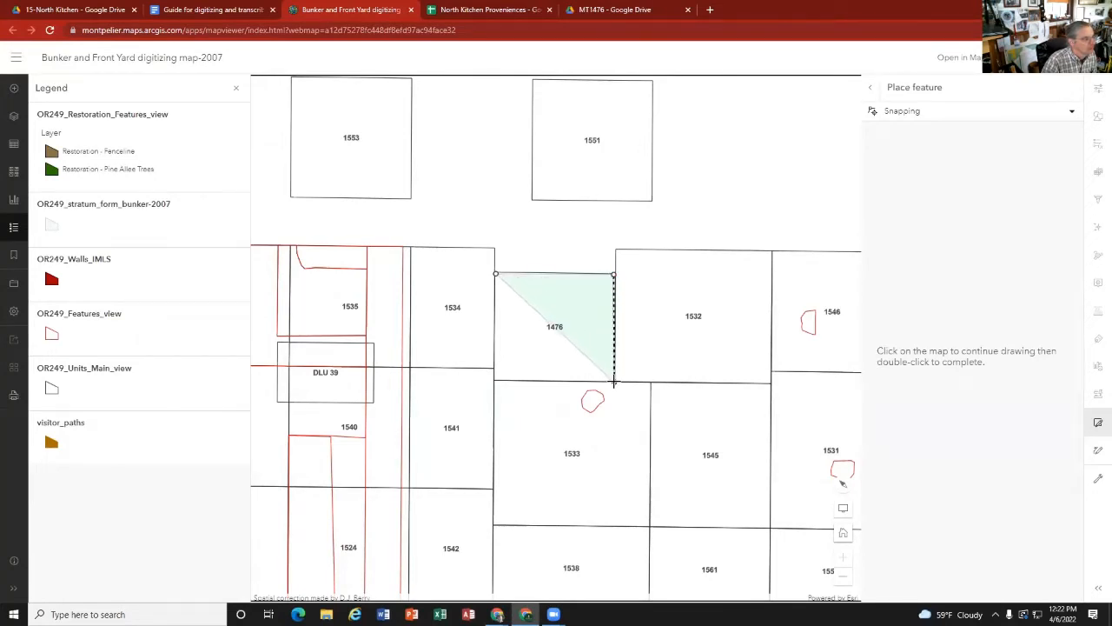
click(614, 382)
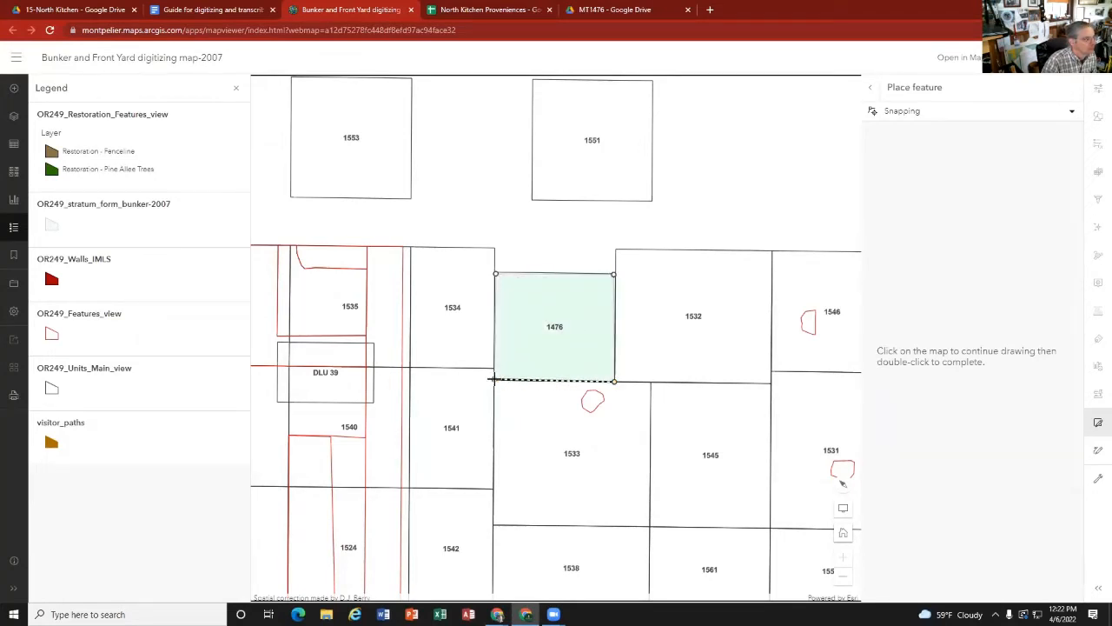
double_click(493, 380)
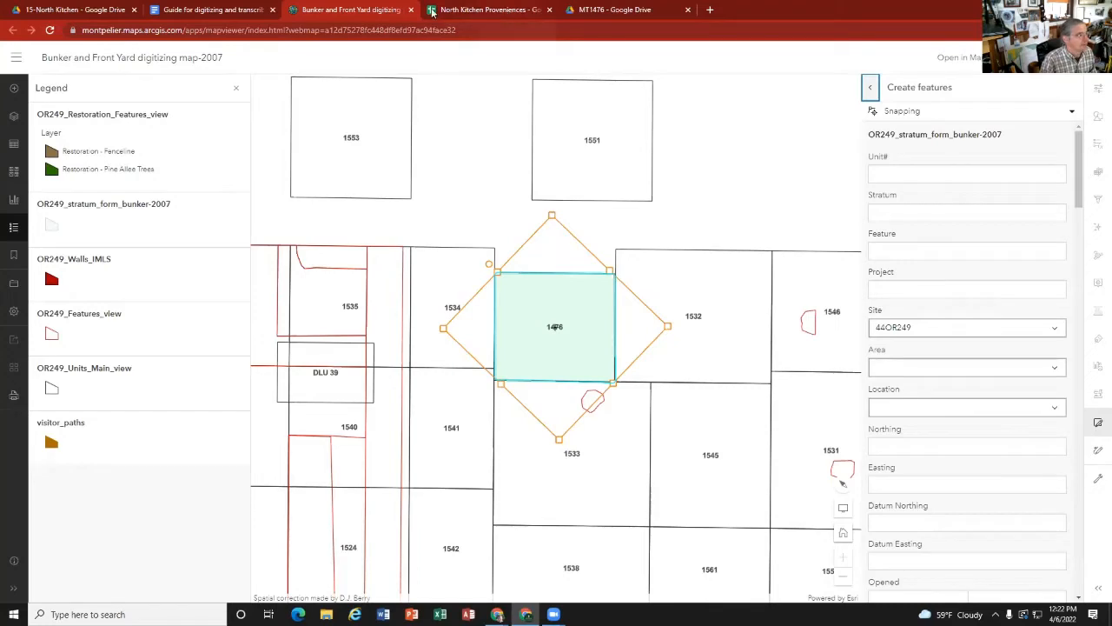
Step: Compare the guide's numbered sample strat card and its illustrated data entry key with the blank stratum form in the map
click(223, 10)
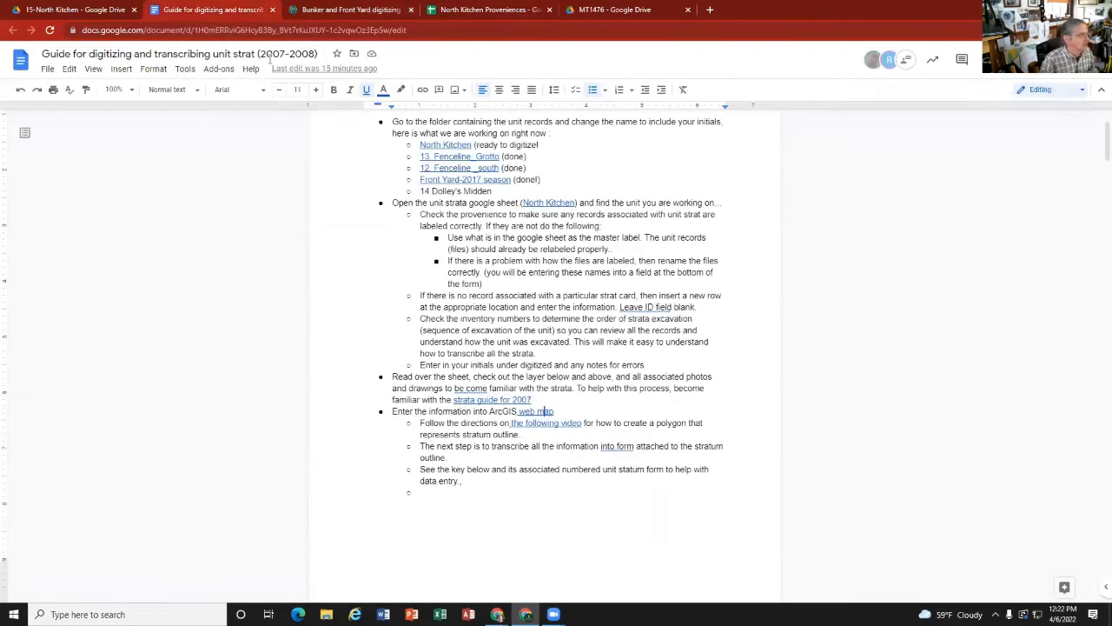
scroll(523, 322, down, 5)
scroll(522, 321, down, 3)
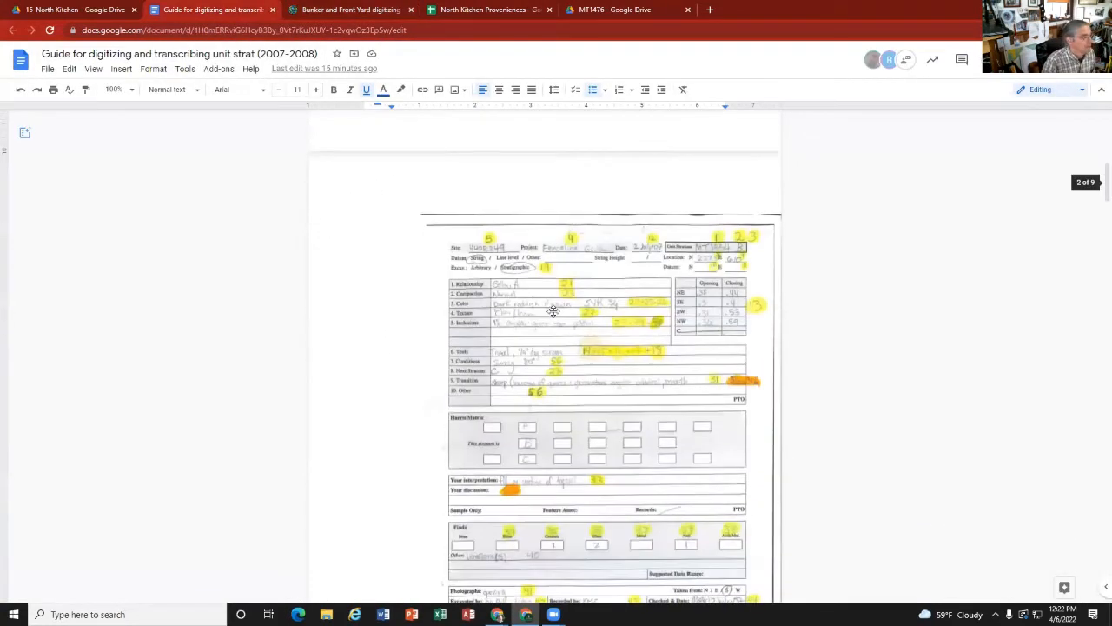
scroll(606, 397, down, 8)
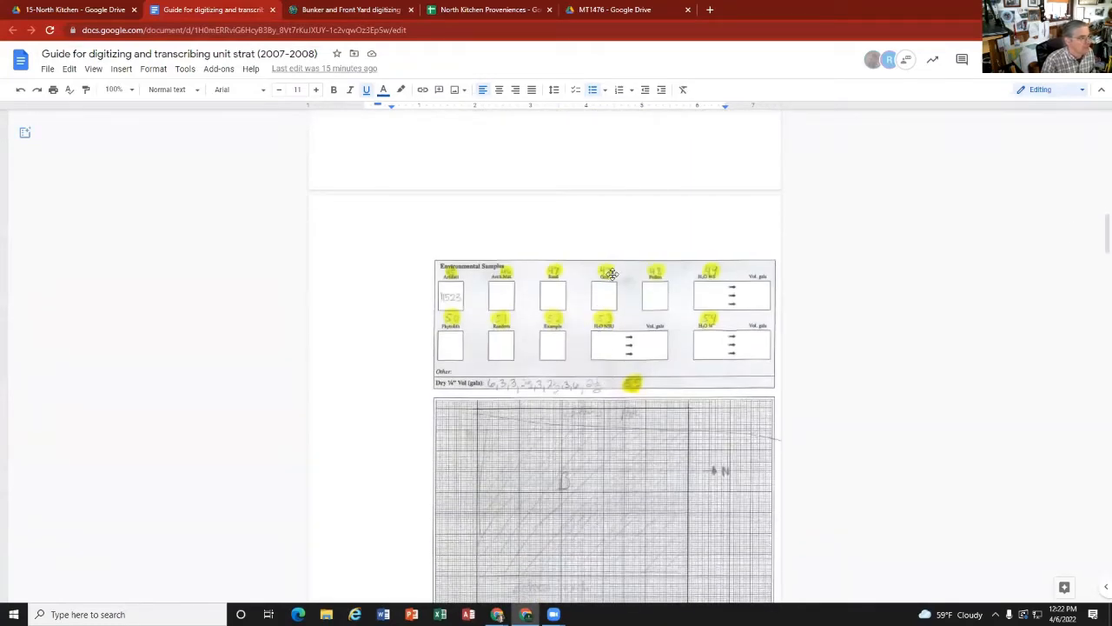
scroll(601, 326, down, 8)
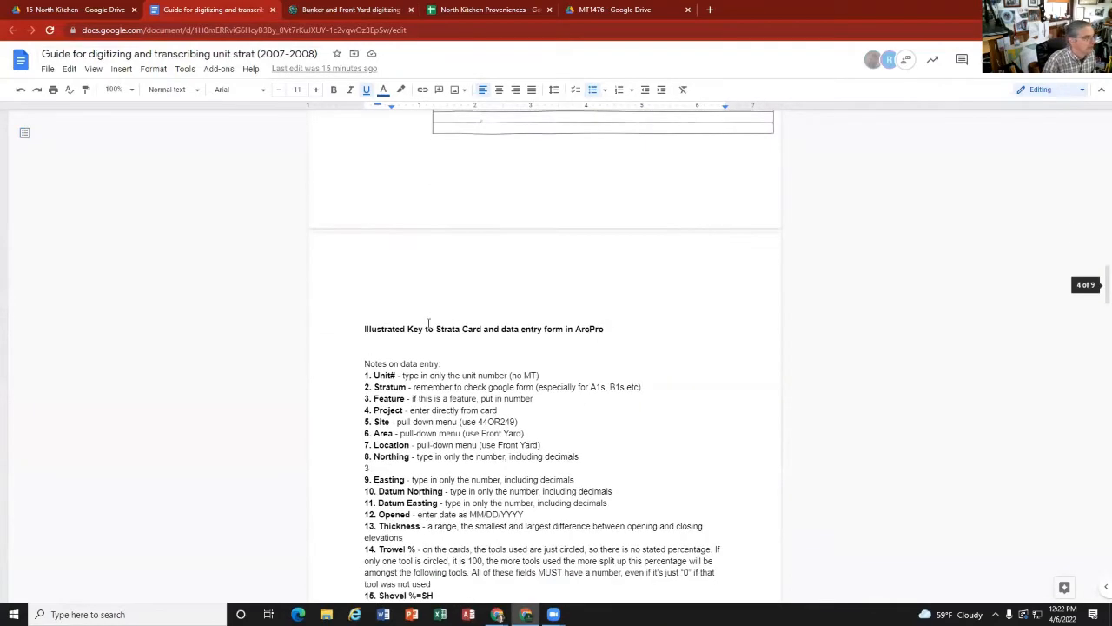
scroll(451, 346, down, 3)
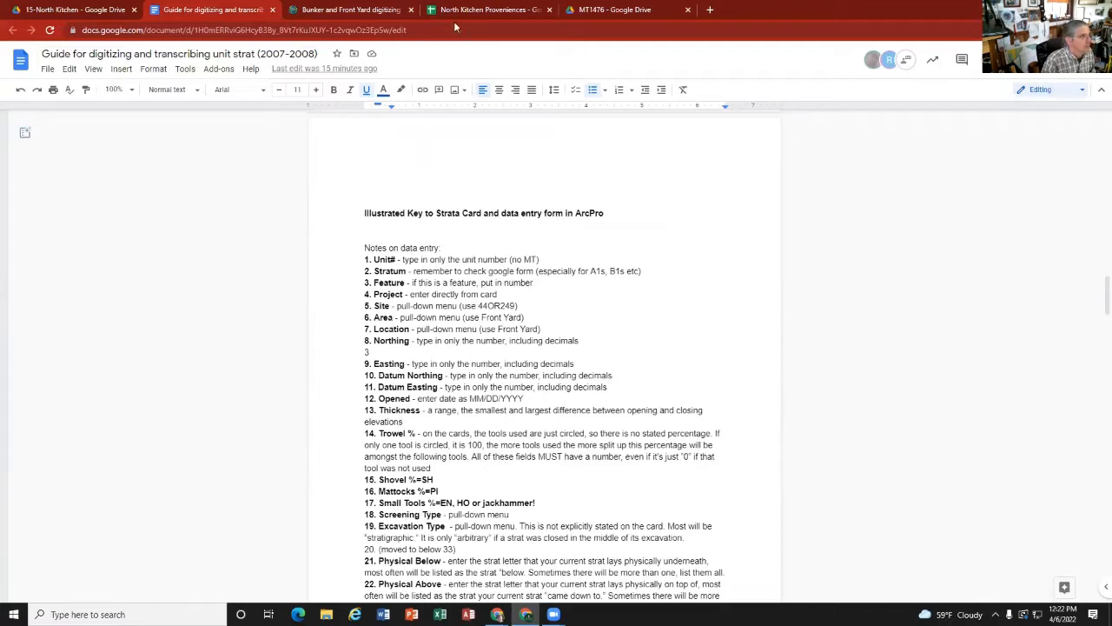
click(376, 12)
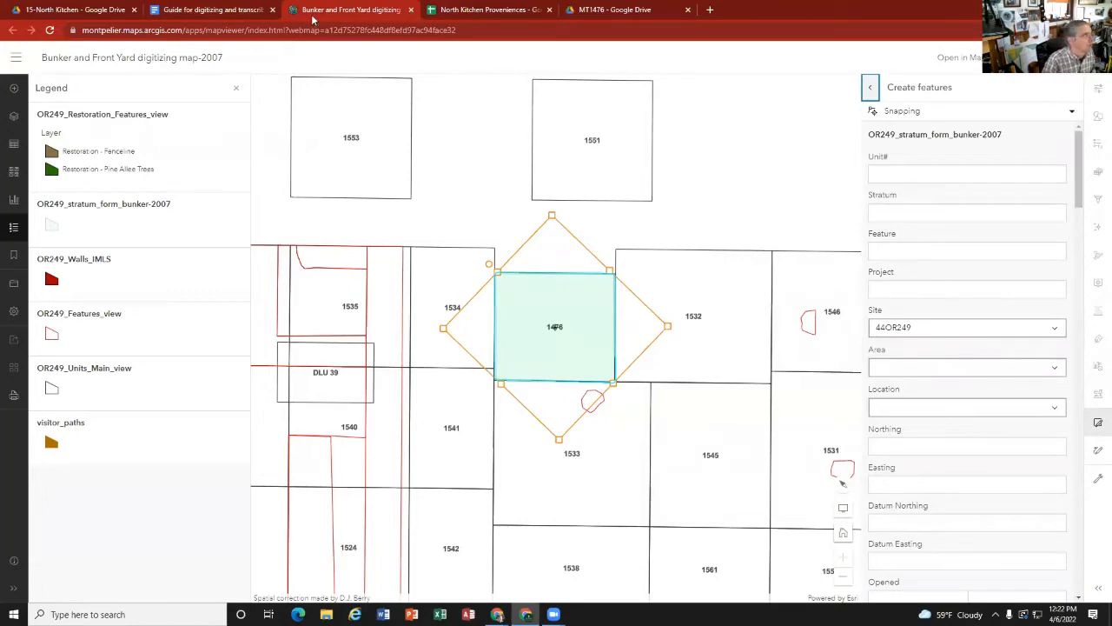
click(245, 12)
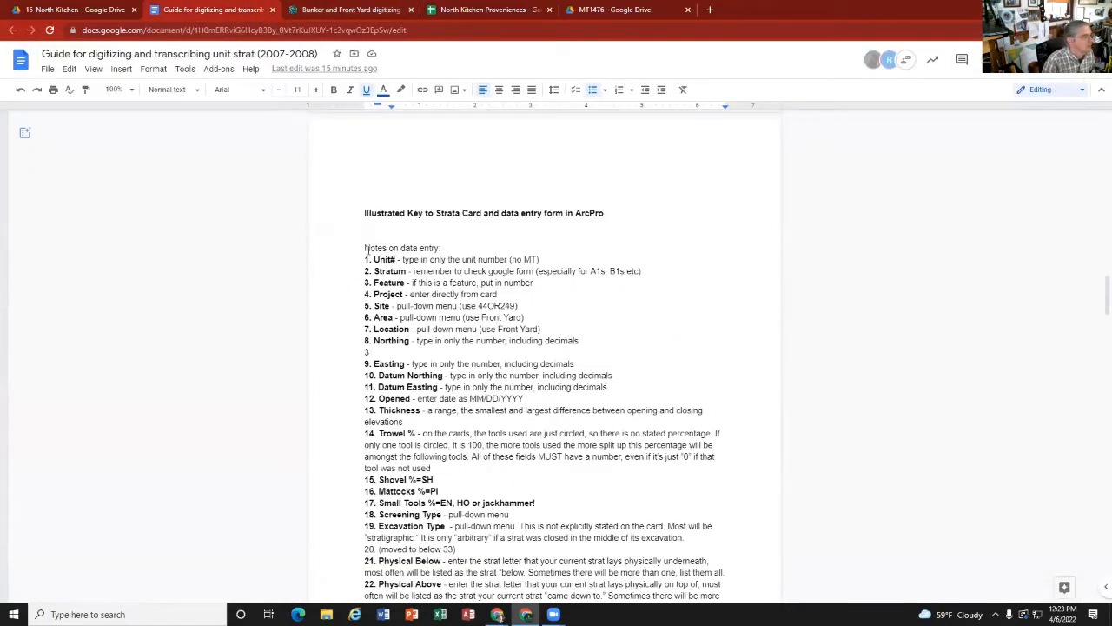
scroll(446, 317, up, 20)
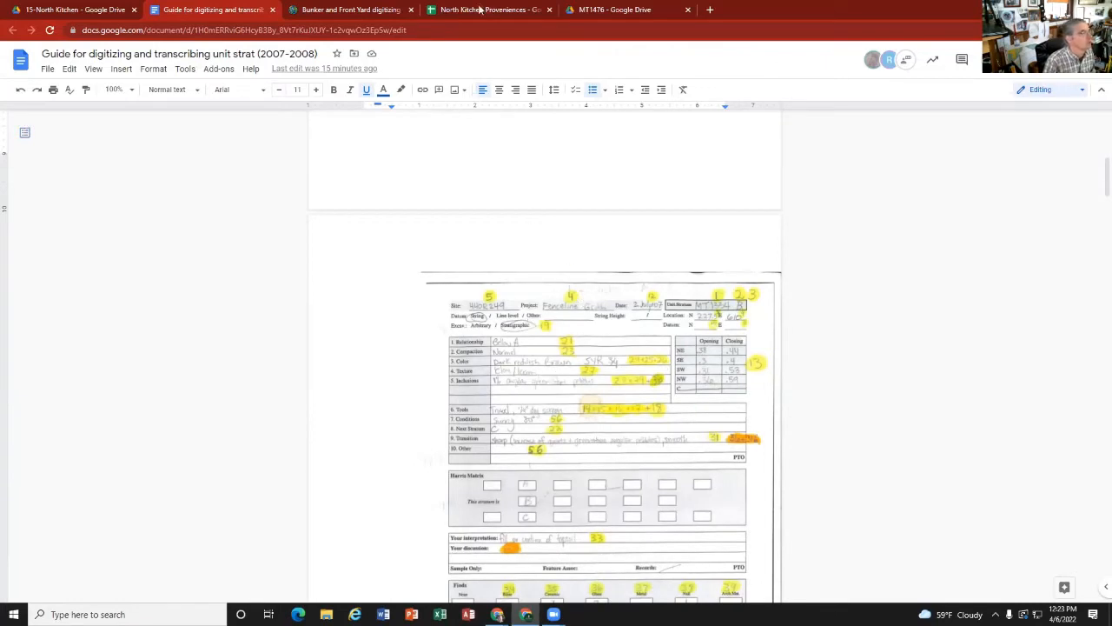
Step: Check the unit and stratum label on page 1 of MT1476.A.CA.pdf against the guide's numbered sample card
click(597, 12)
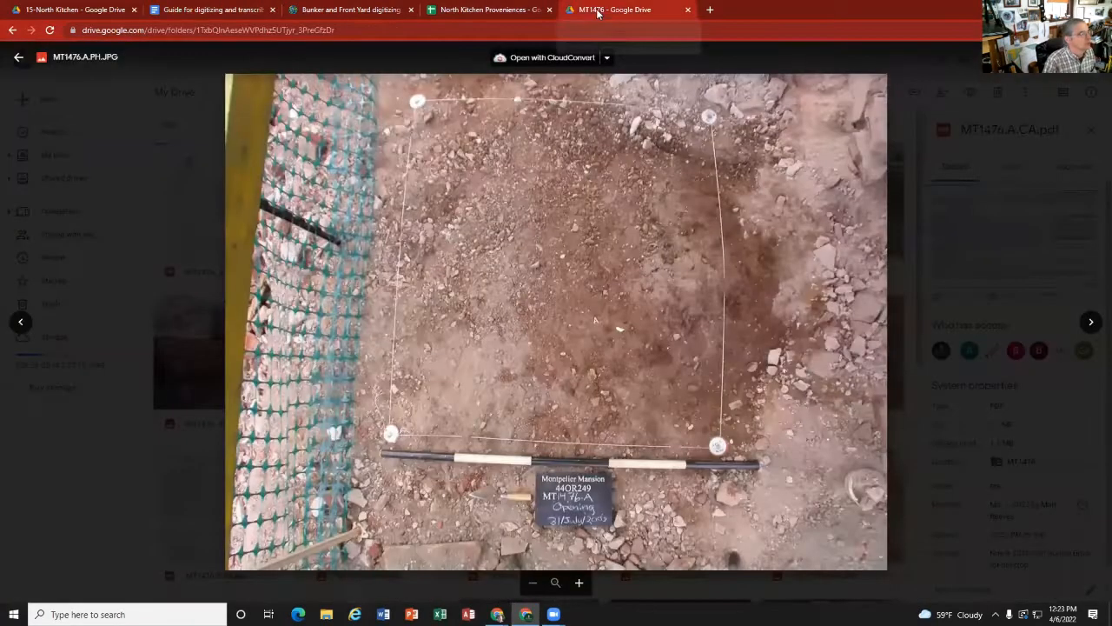
click(20, 322)
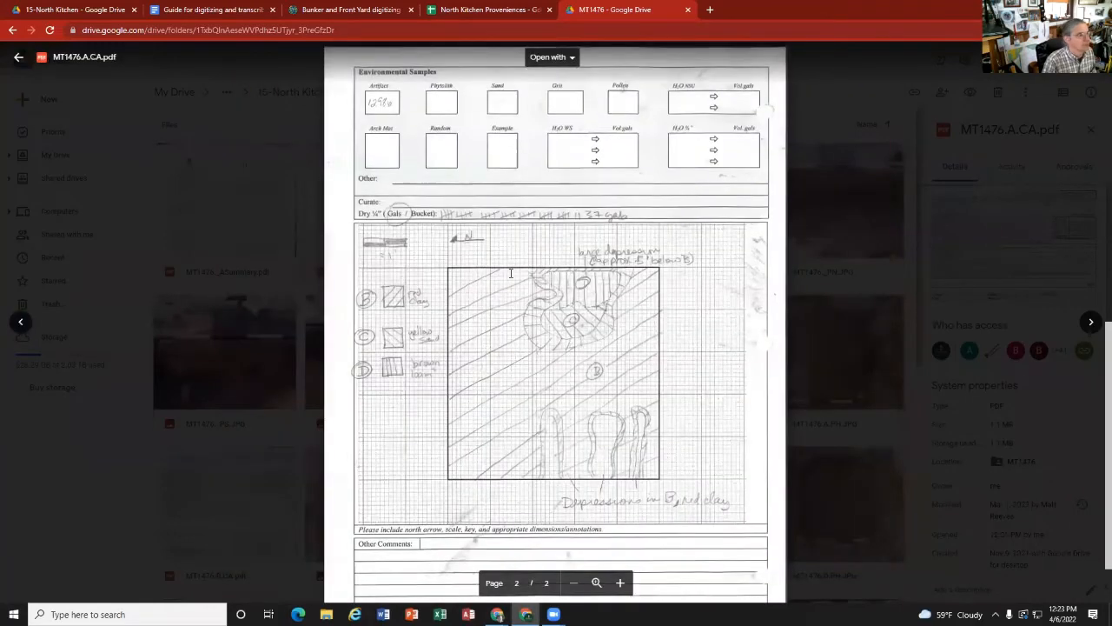
scroll(513, 272, up, 10)
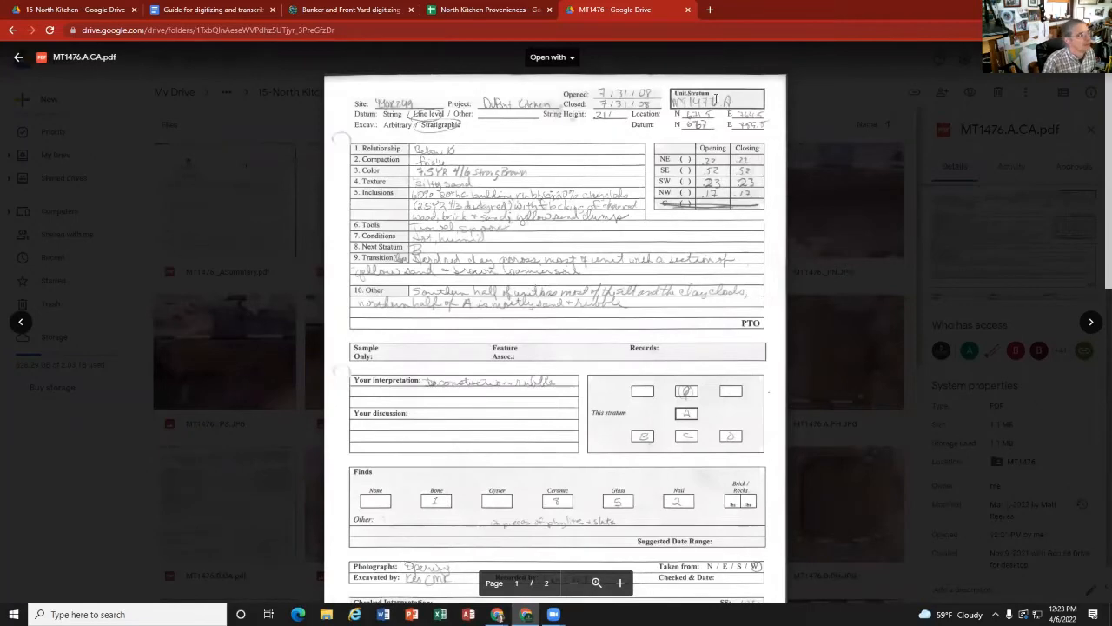
click(213, 9)
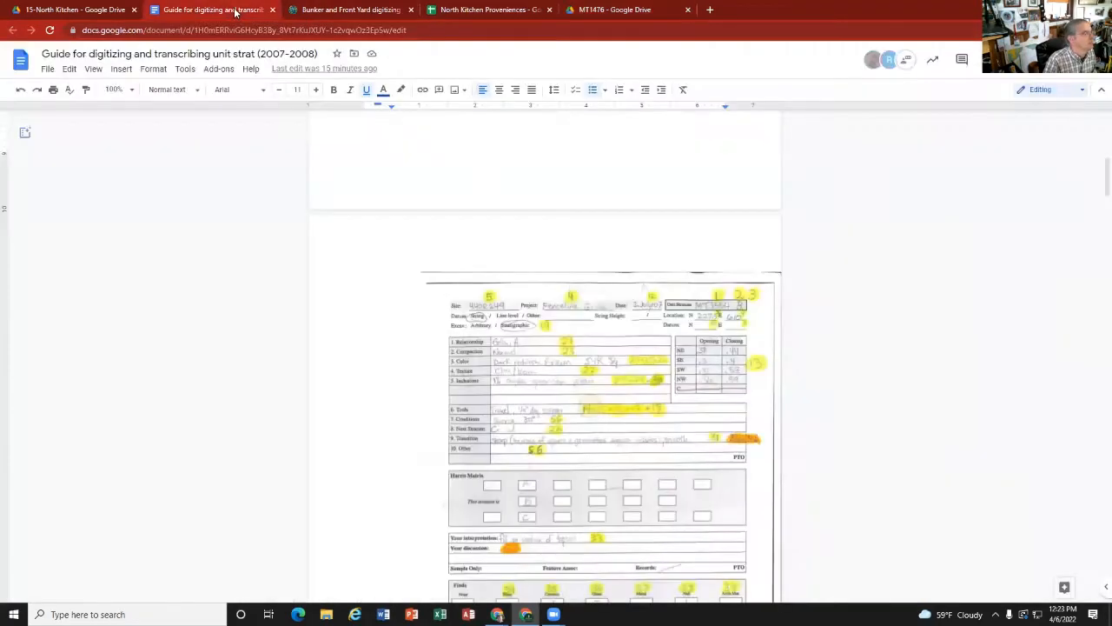
Step: In the new feature's form on the web map, set Unit# to 1476 and Stratum to A
click(345, 10)
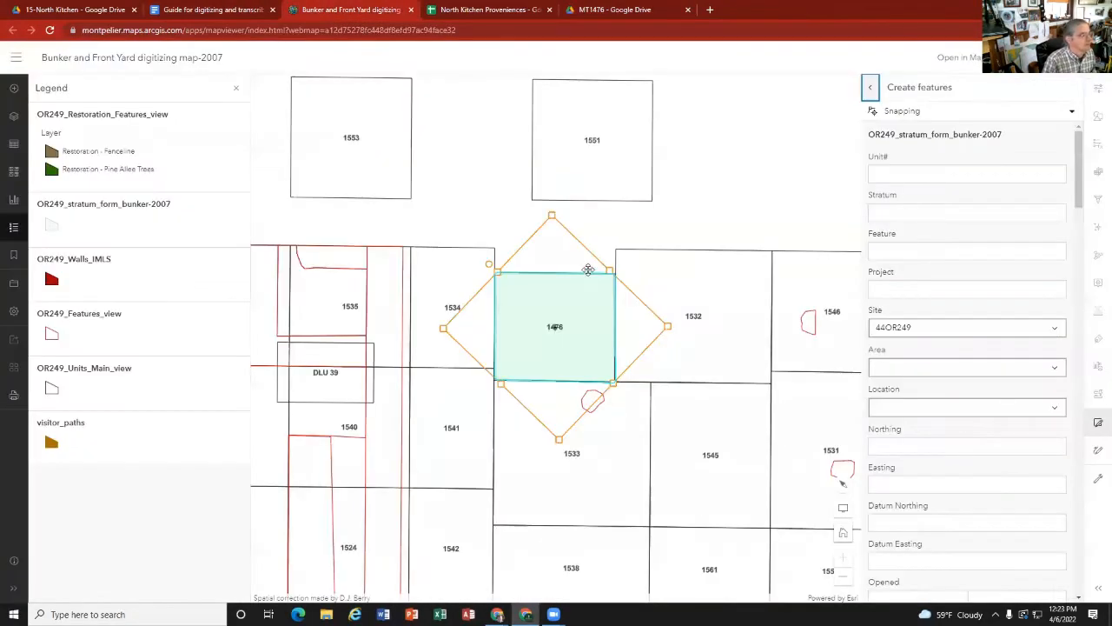
click(898, 174)
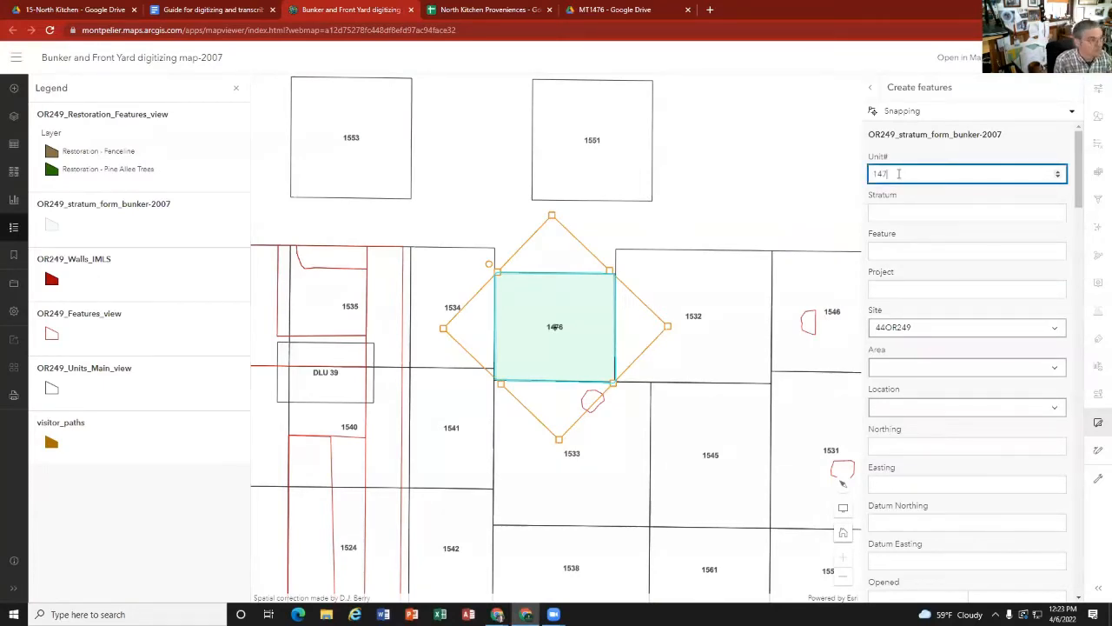
click(900, 217)
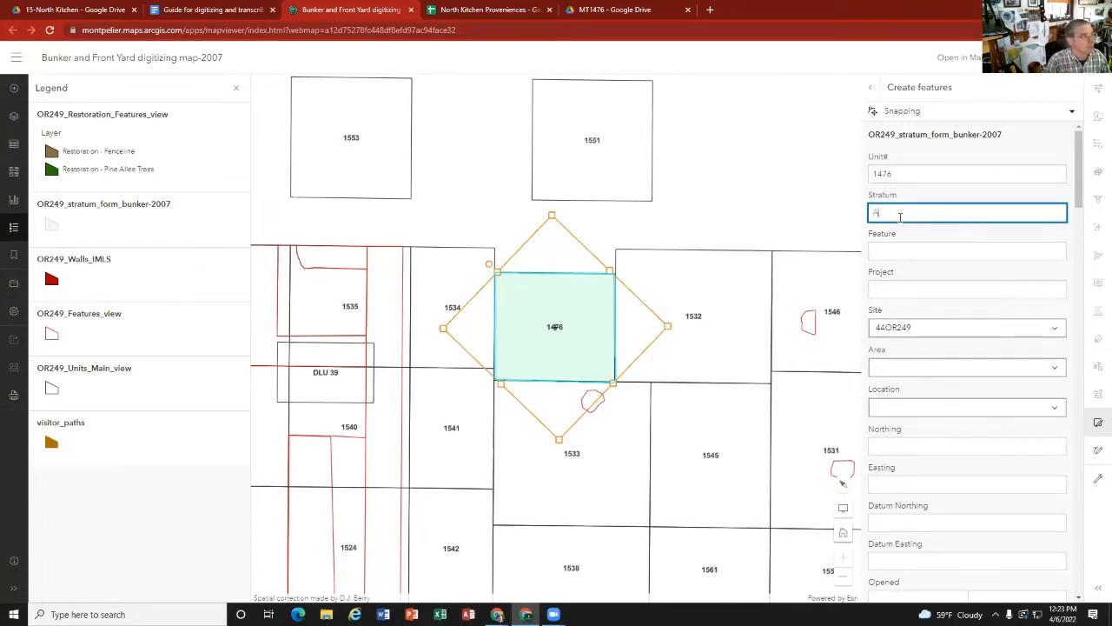
Step: Verify the stratum A label in the North Kitchen Proveniences sheet and on its strat card, and return to the map form
click(457, 10)
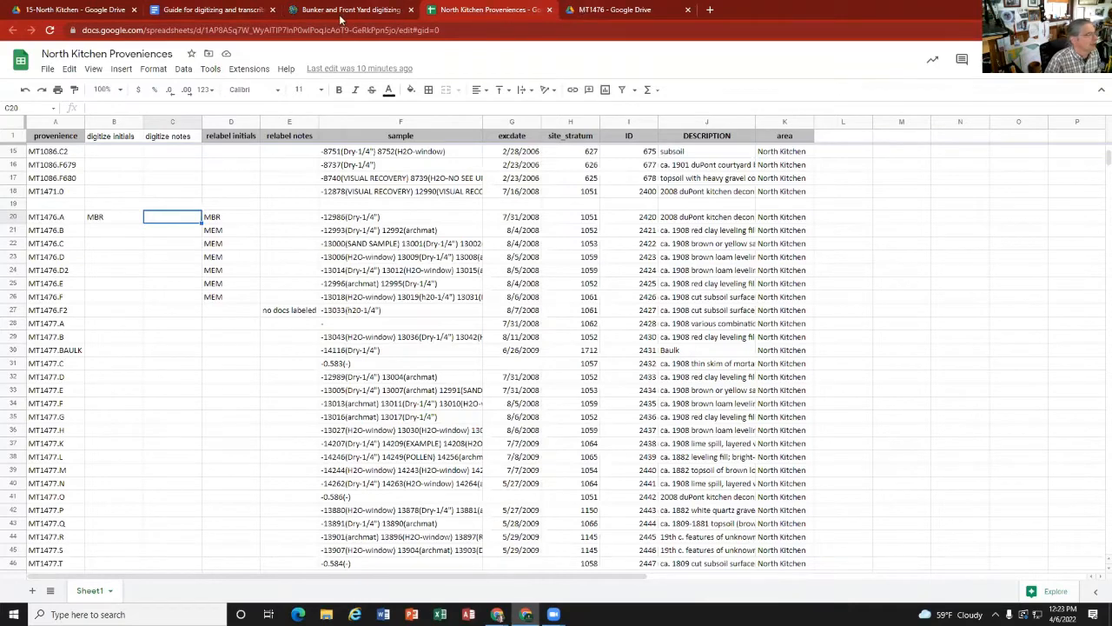
click(619, 12)
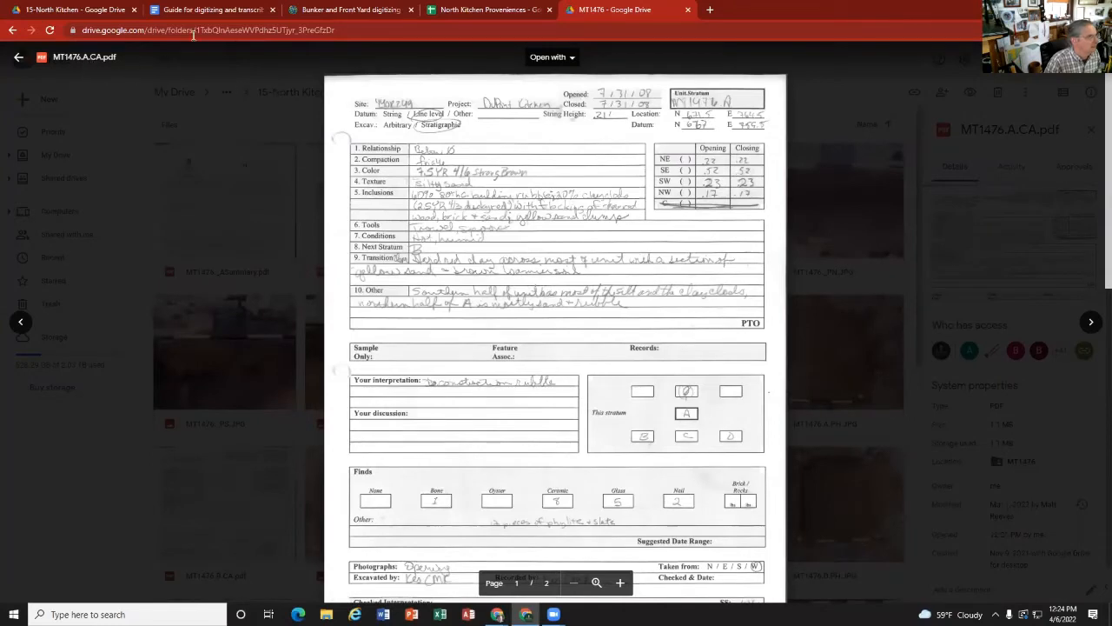
click(449, 14)
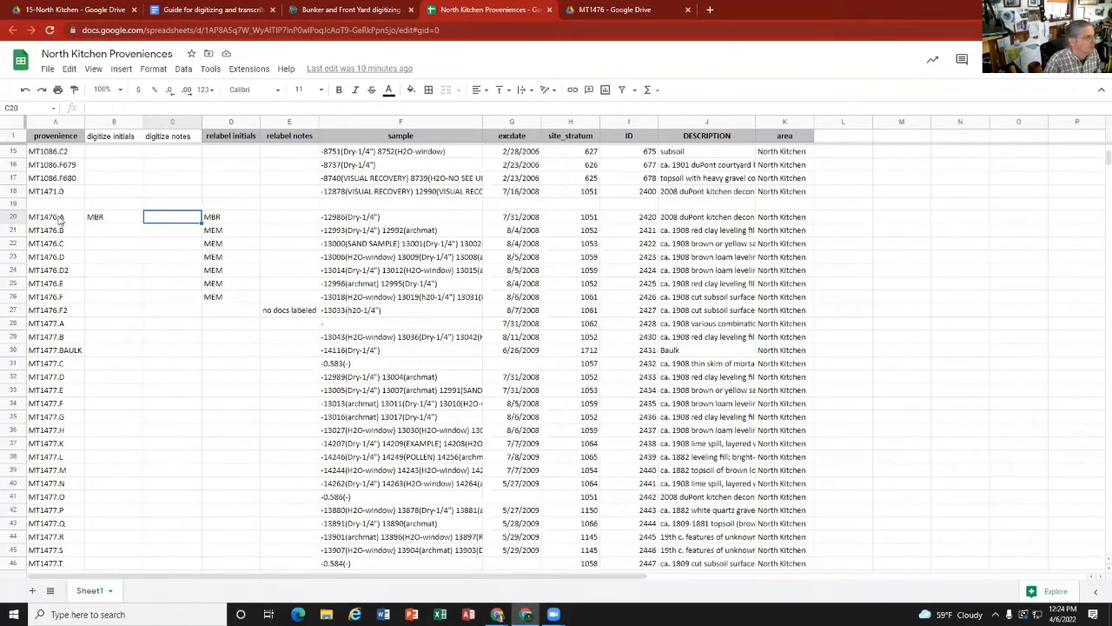
click(323, 14)
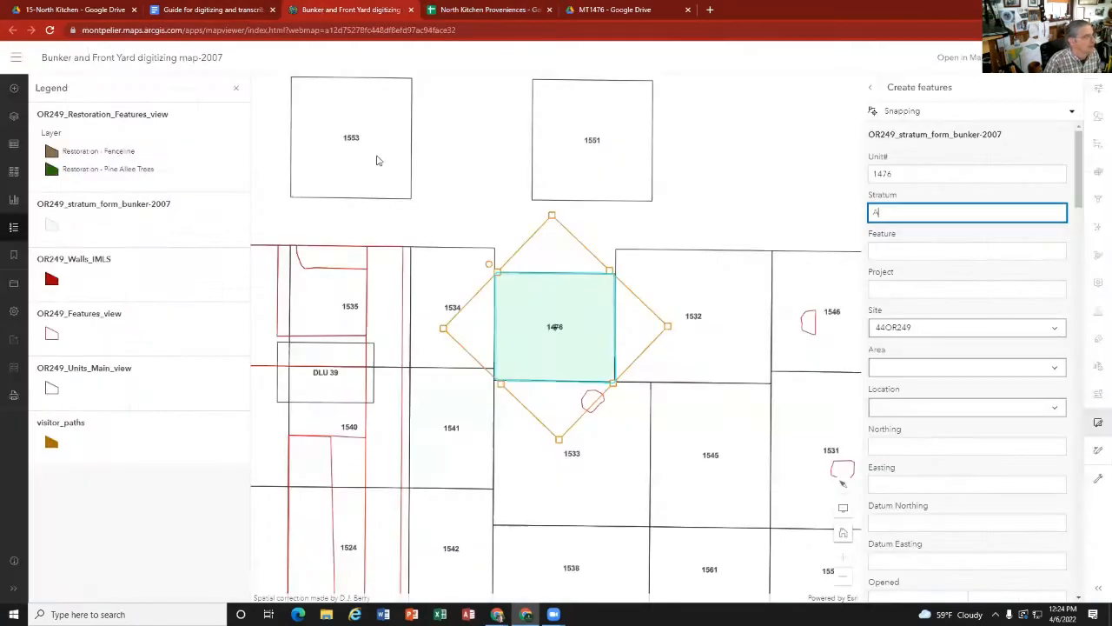
Step: Check the project name on stratum A's strat card and set the map form's Project to duPont Kitchen
click(898, 250)
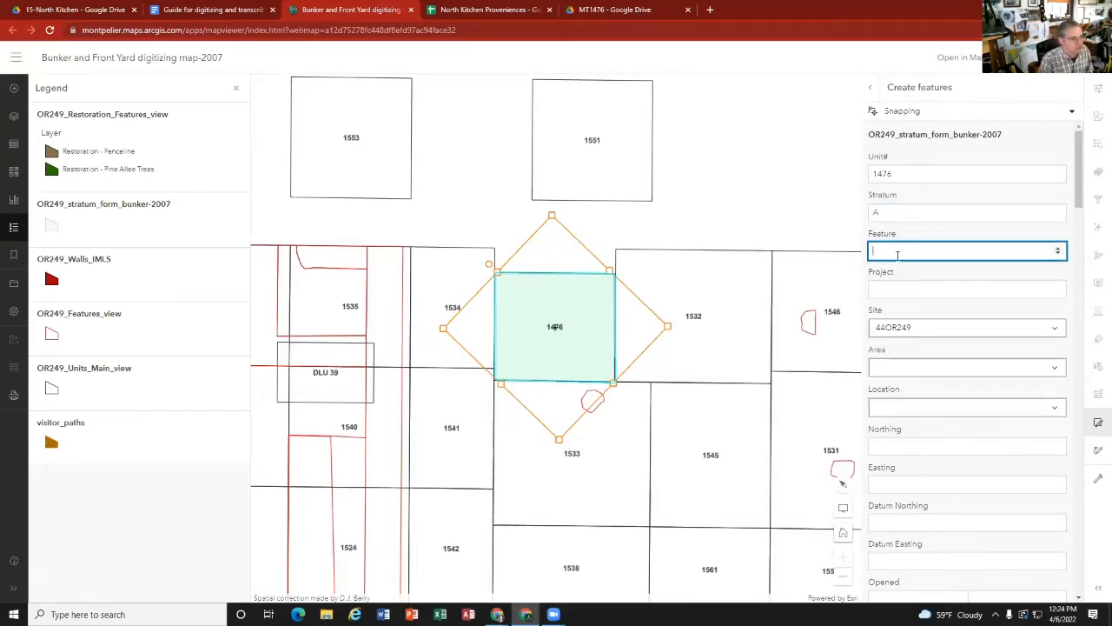
click(898, 289)
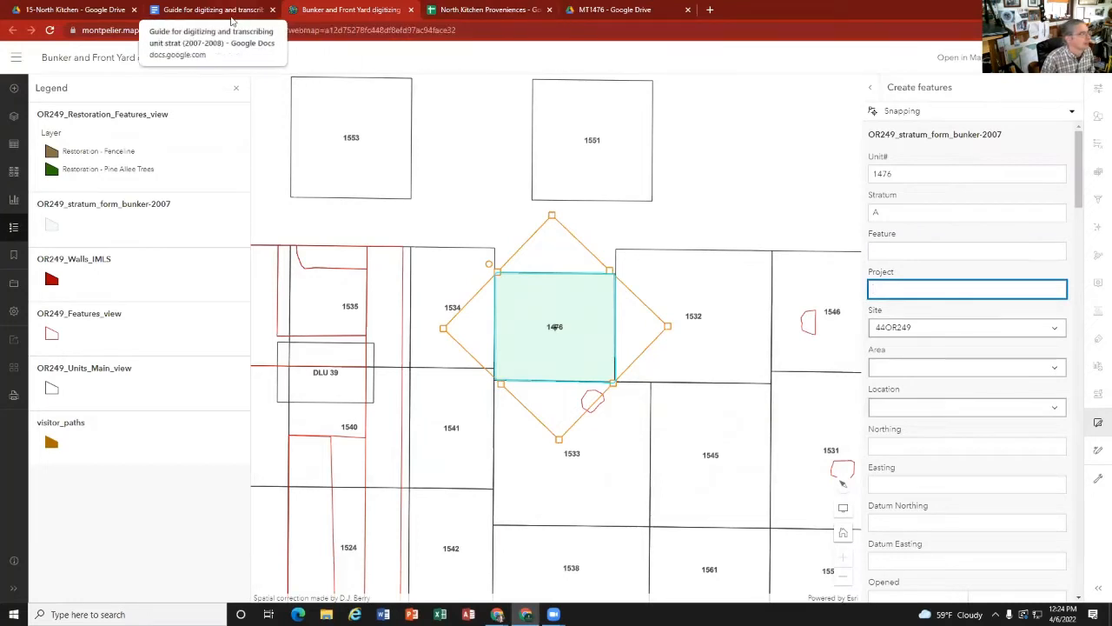
click(587, 11)
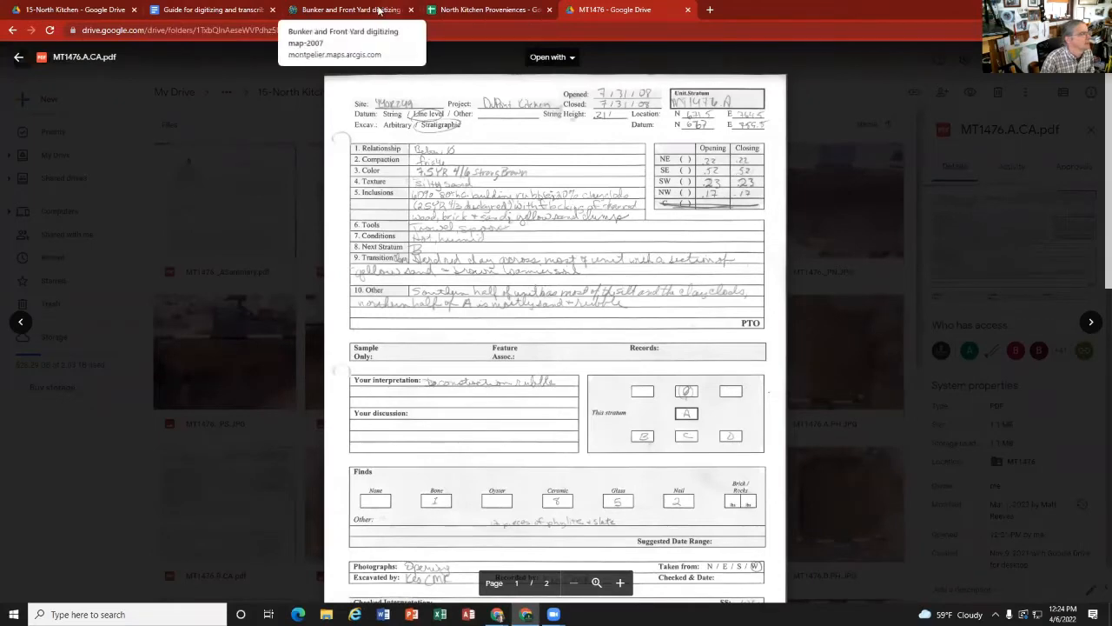
click(339, 10)
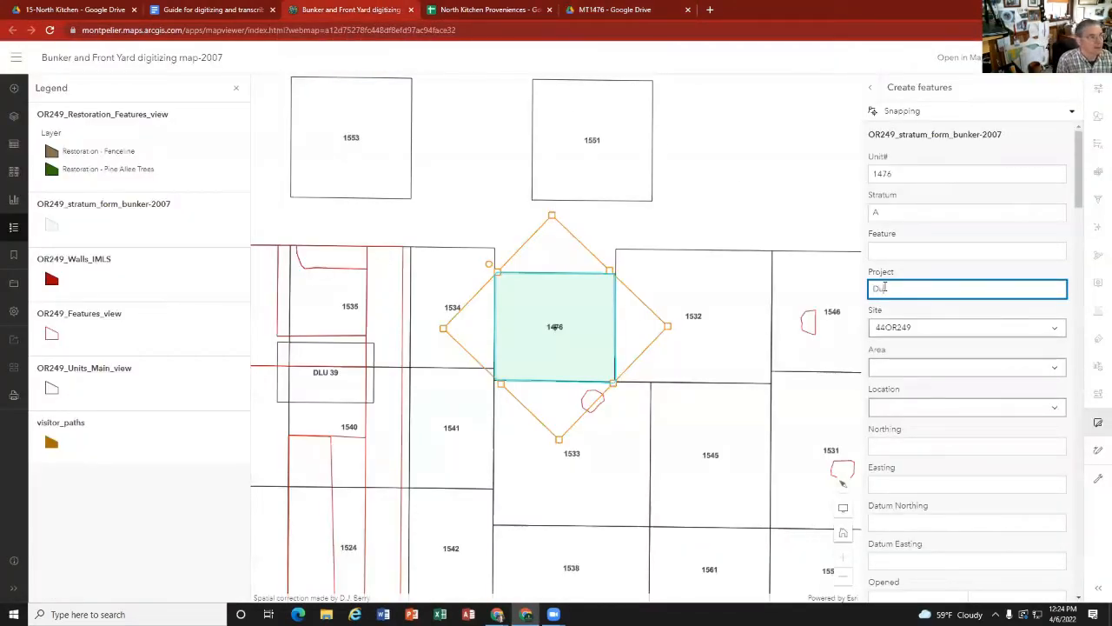
text(du)
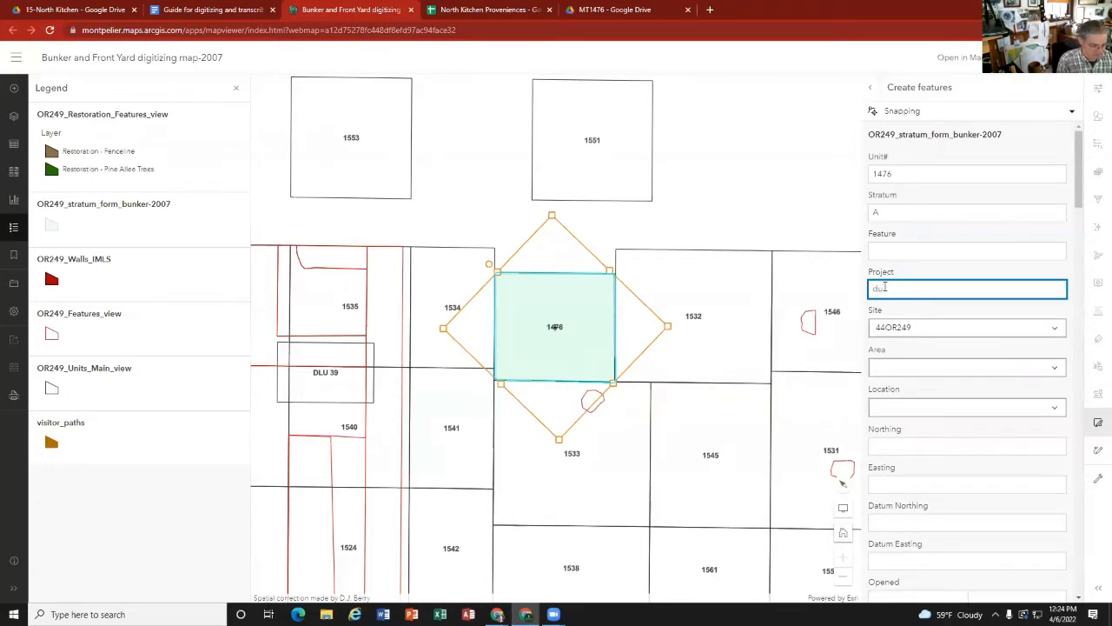
text(mont)
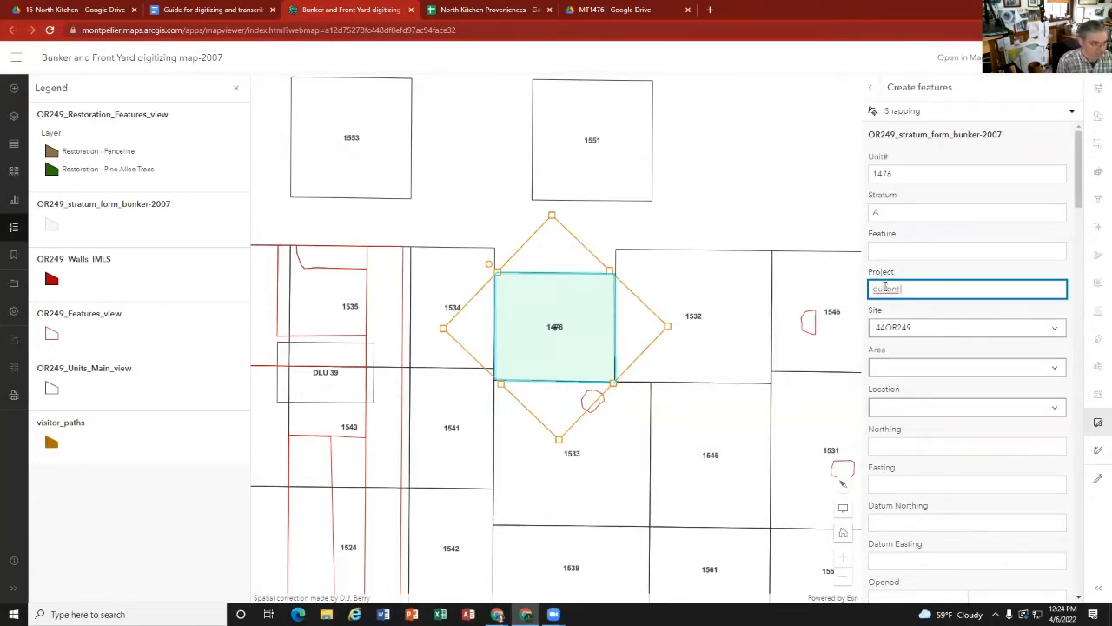
text( Kit)
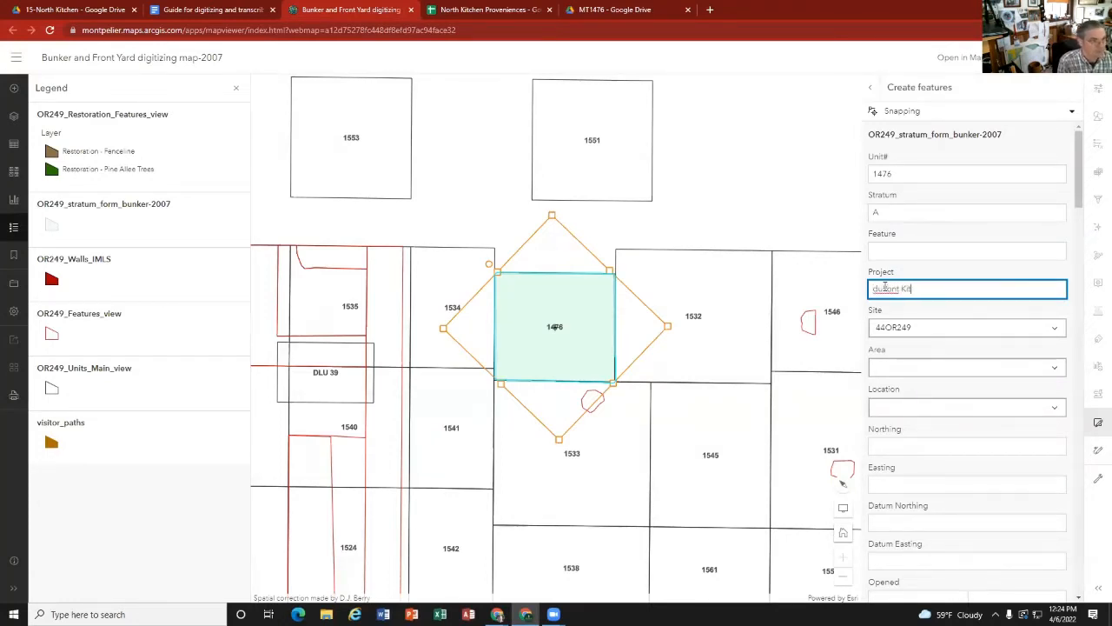
text(chen)
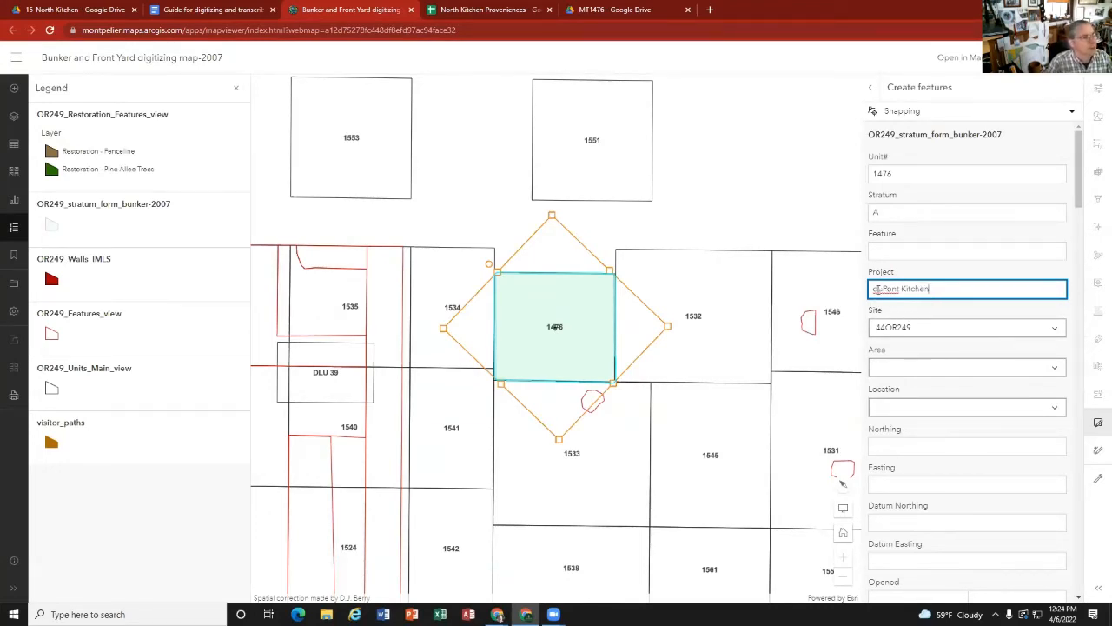
click(877, 288)
text(u)
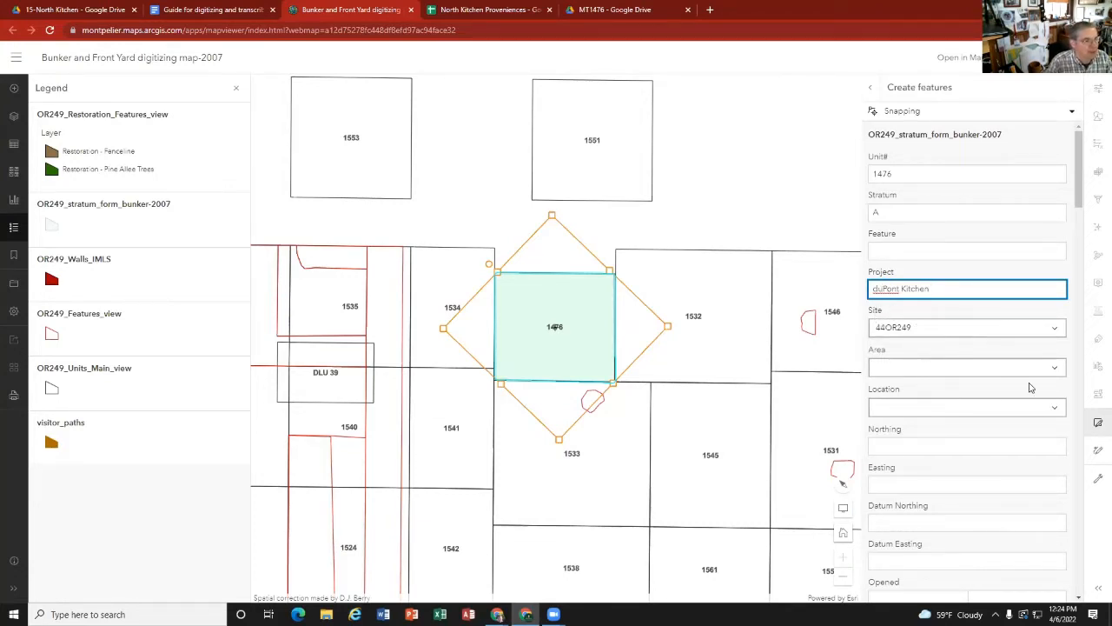
click(1056, 367)
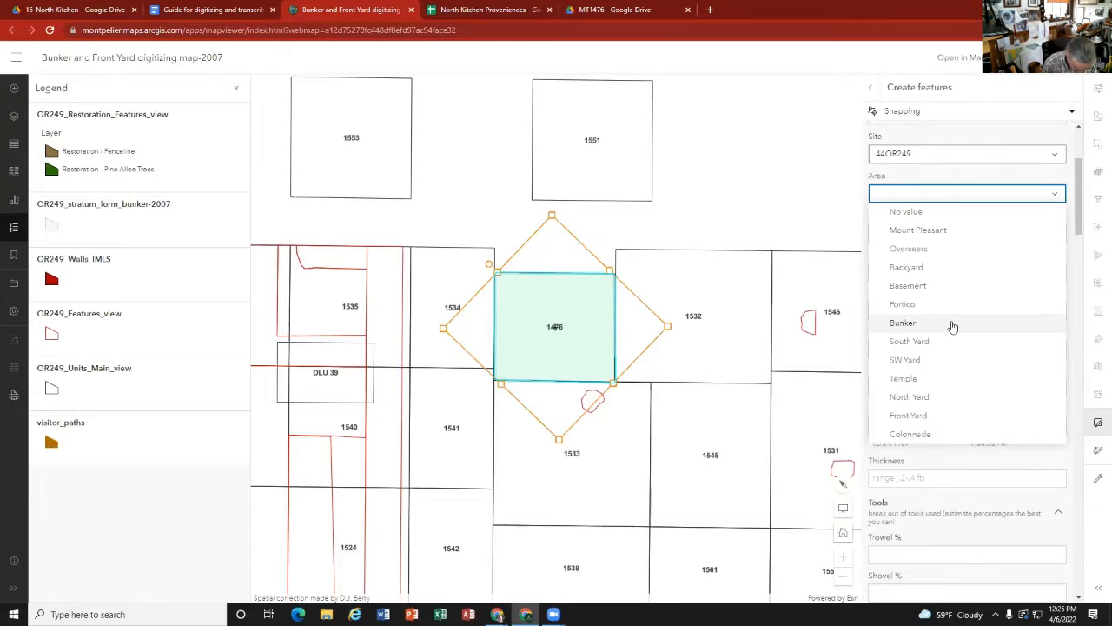
click(826, 189)
click(838, 192)
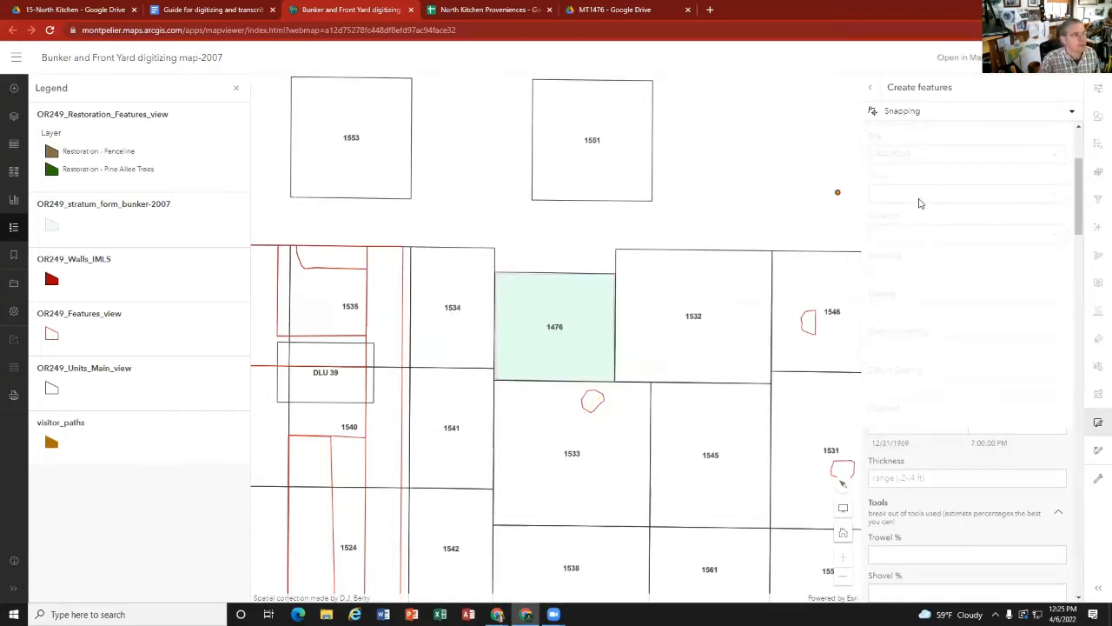
scroll(922, 216, down, 1)
scroll(921, 215, up, 2)
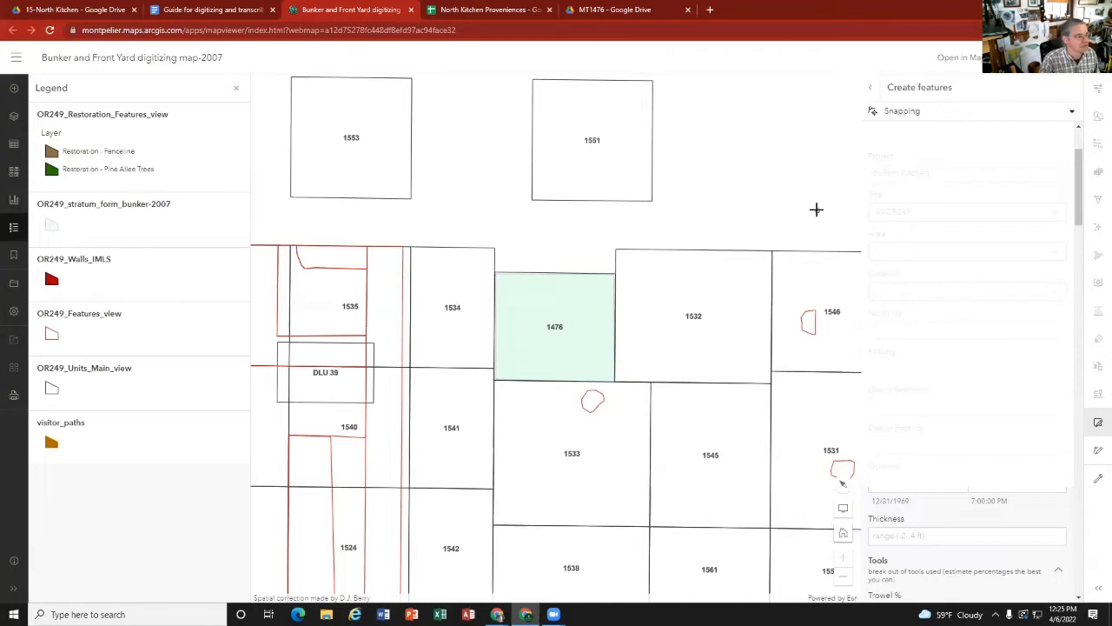
click(937, 500)
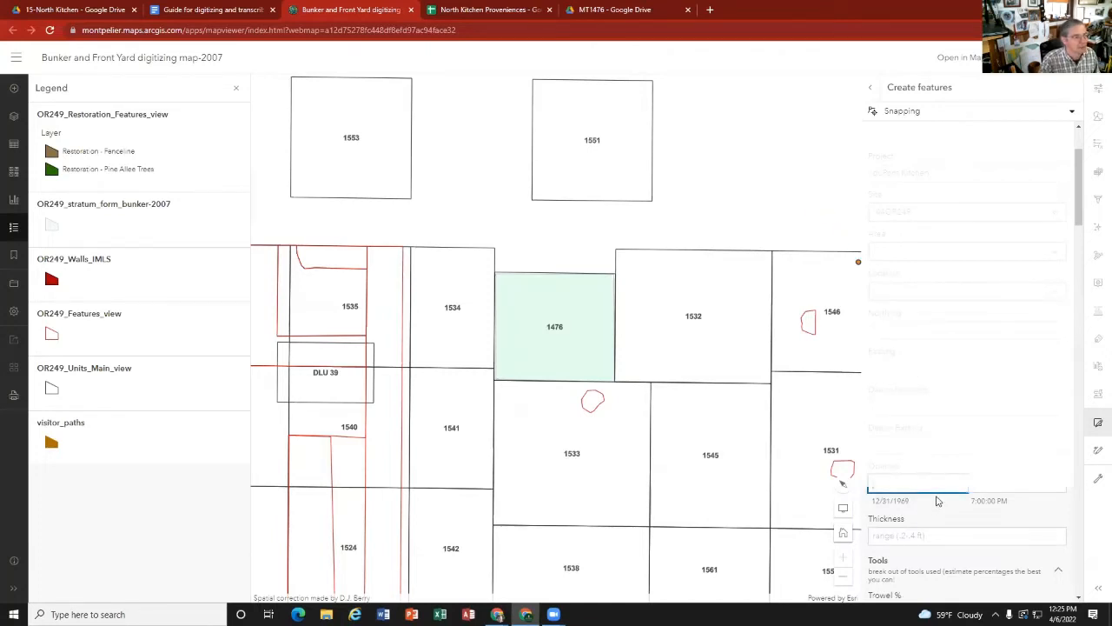
scroll(936, 496, down, 1)
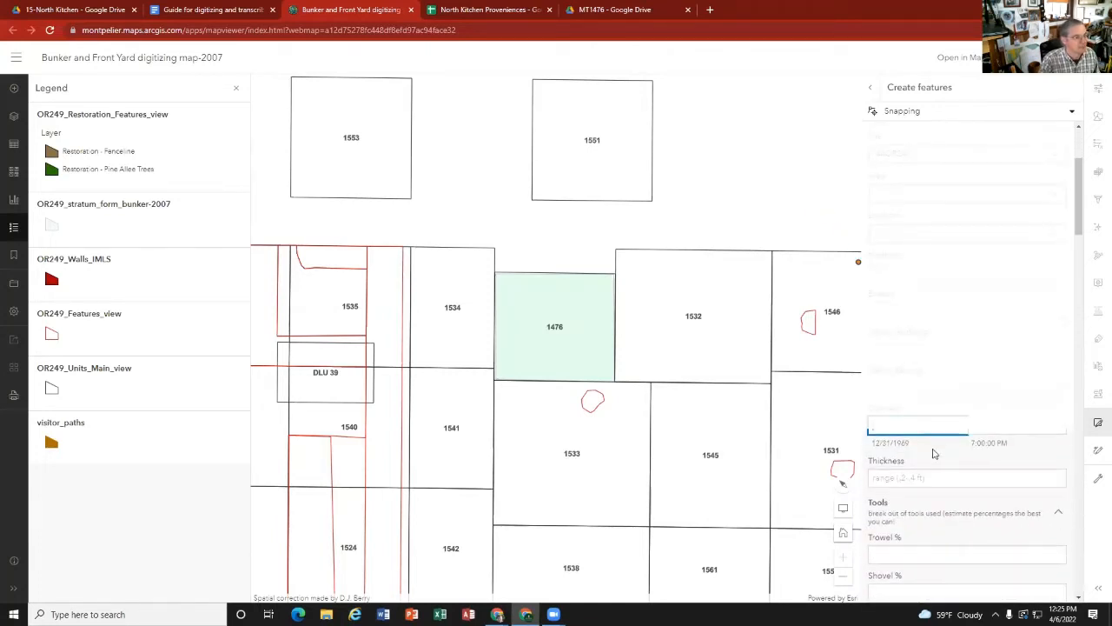
click(1074, 116)
click(1075, 116)
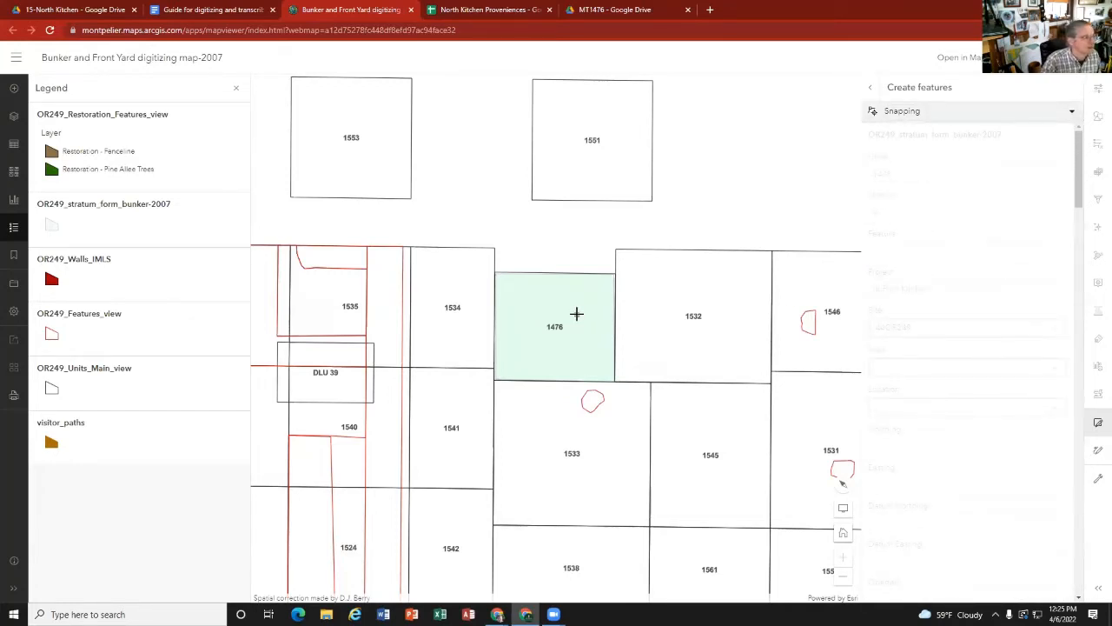
key(Escape)
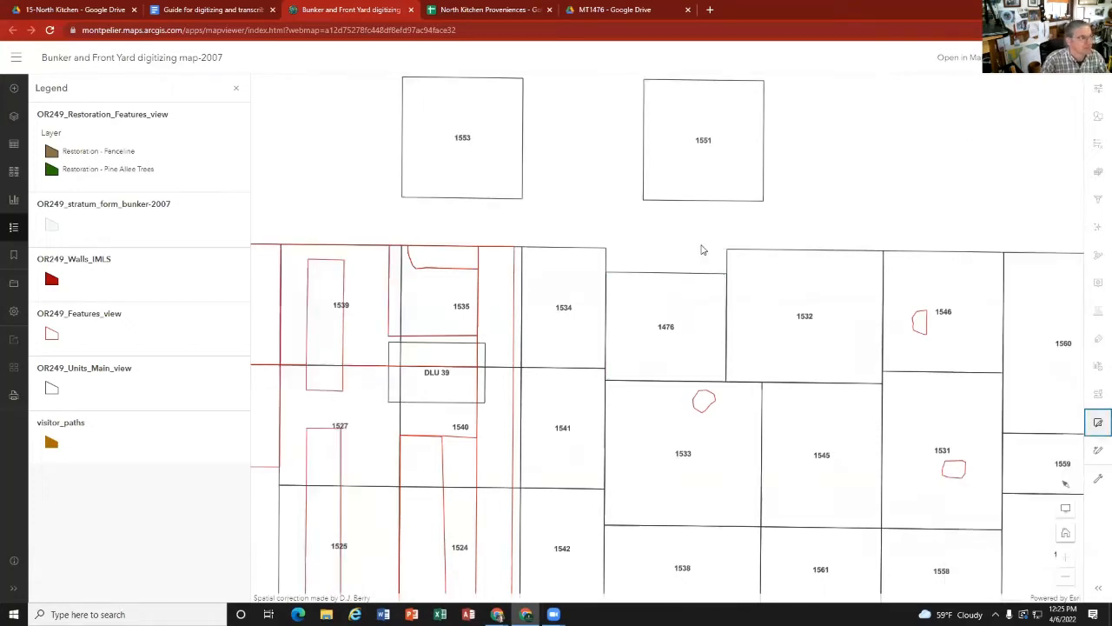
Step: Draw a throwaway four-sided stratum polygon in the empty area north of unit 1532, review its blank form through to the end, and discard it
click(1099, 423)
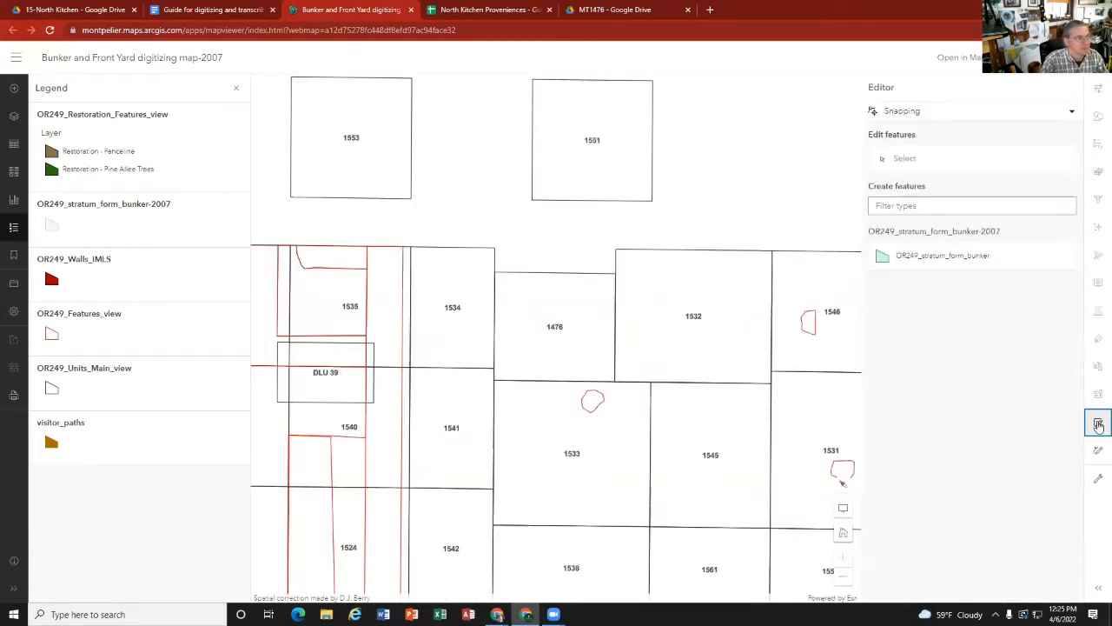
click(919, 261)
click(677, 217)
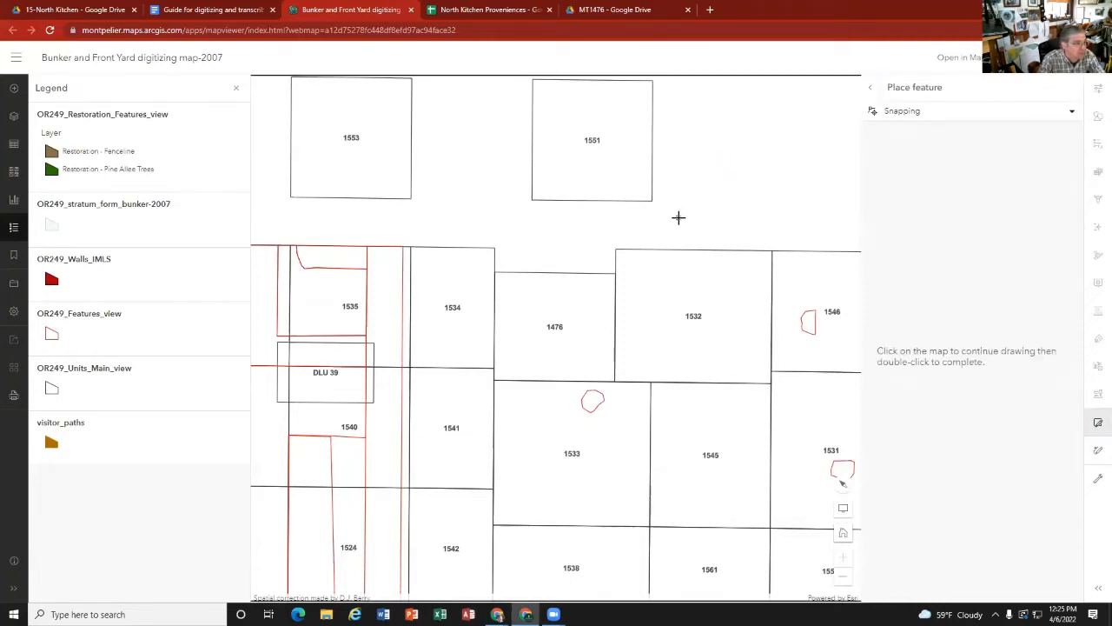
click(731, 169)
click(764, 216)
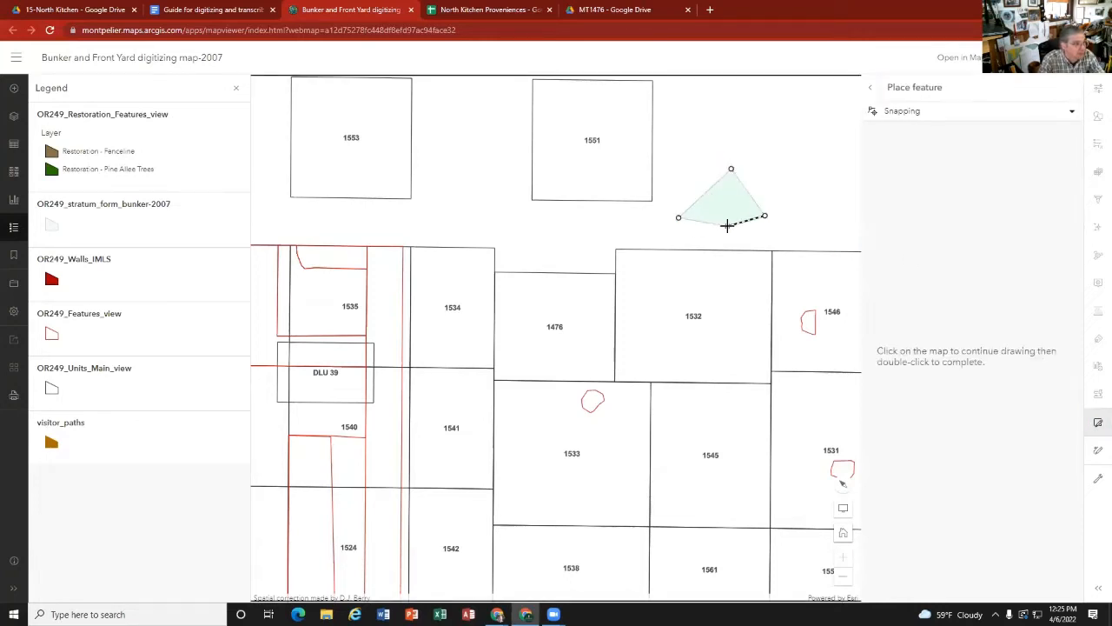
double_click(726, 225)
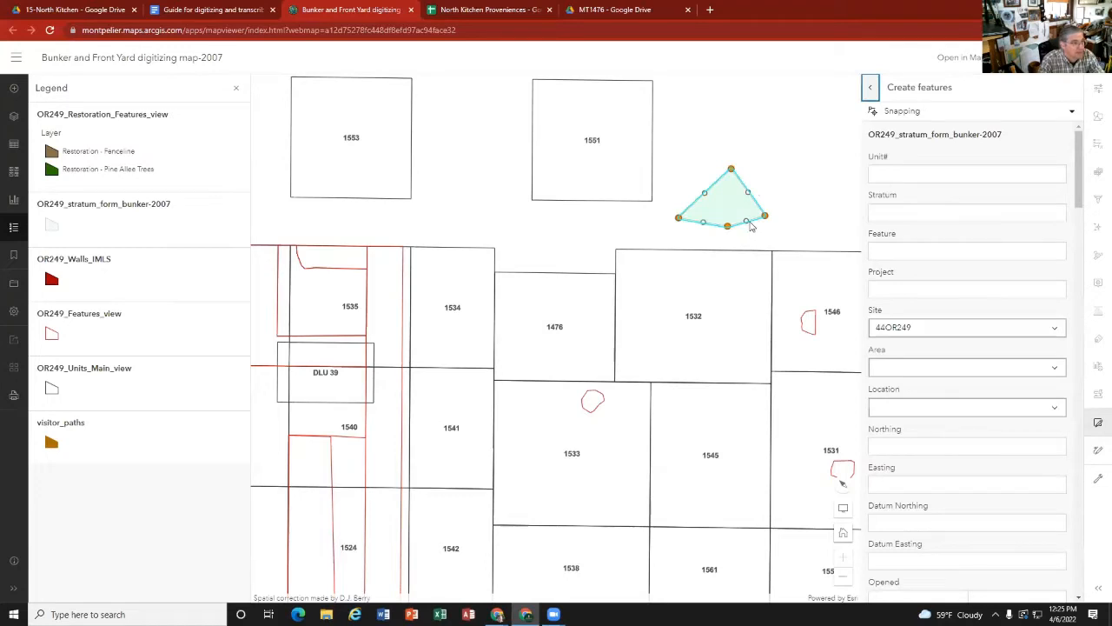
scroll(929, 369, down, 10)
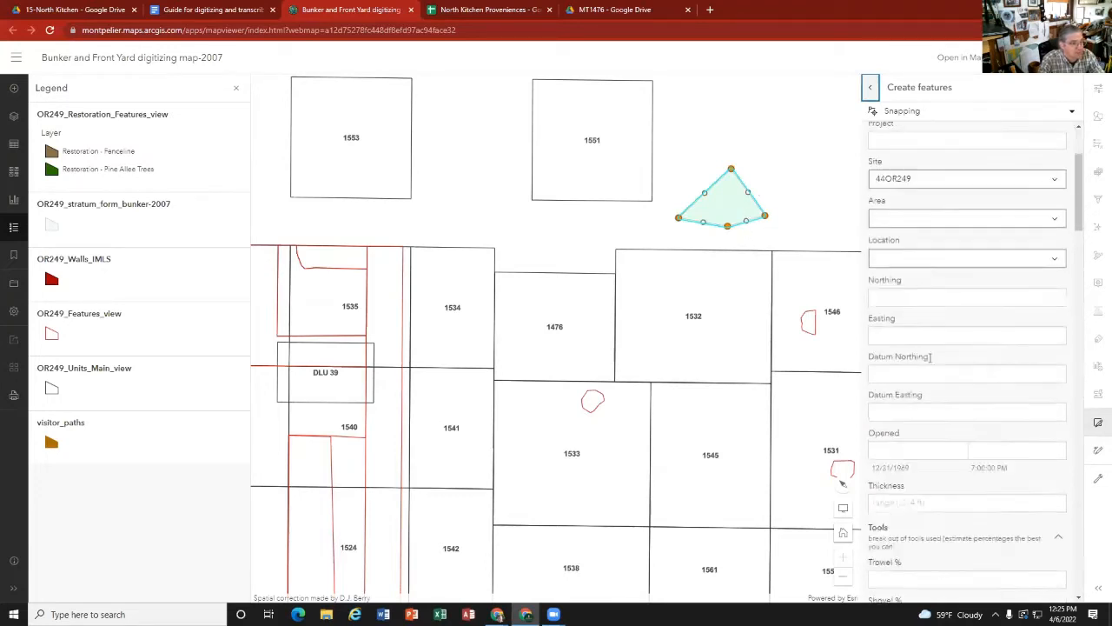
scroll(928, 370, down, 15)
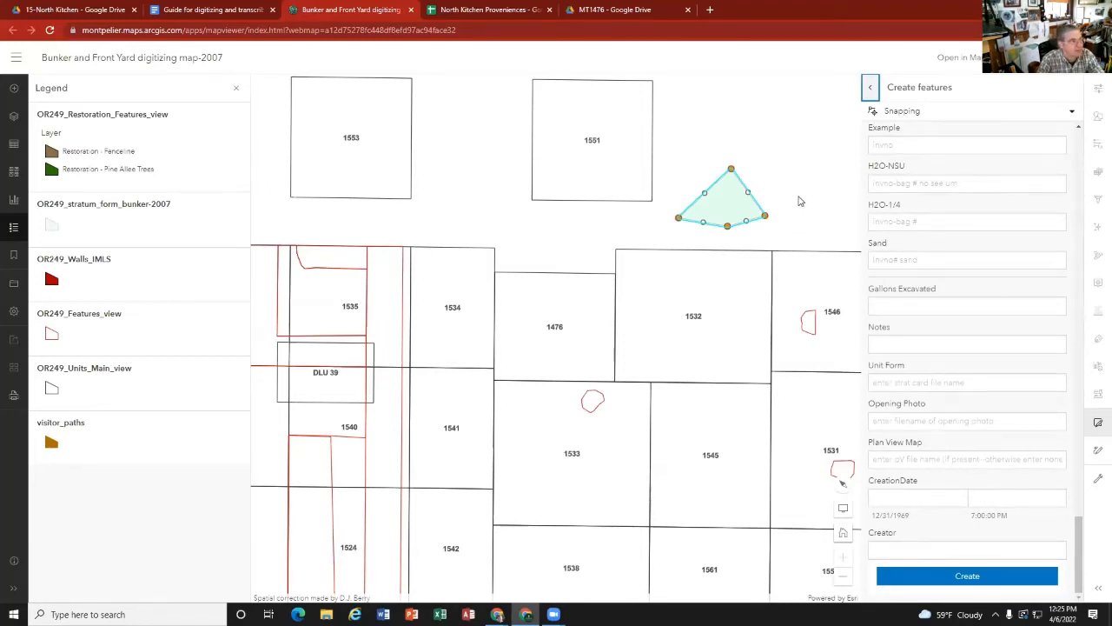
key(Escape)
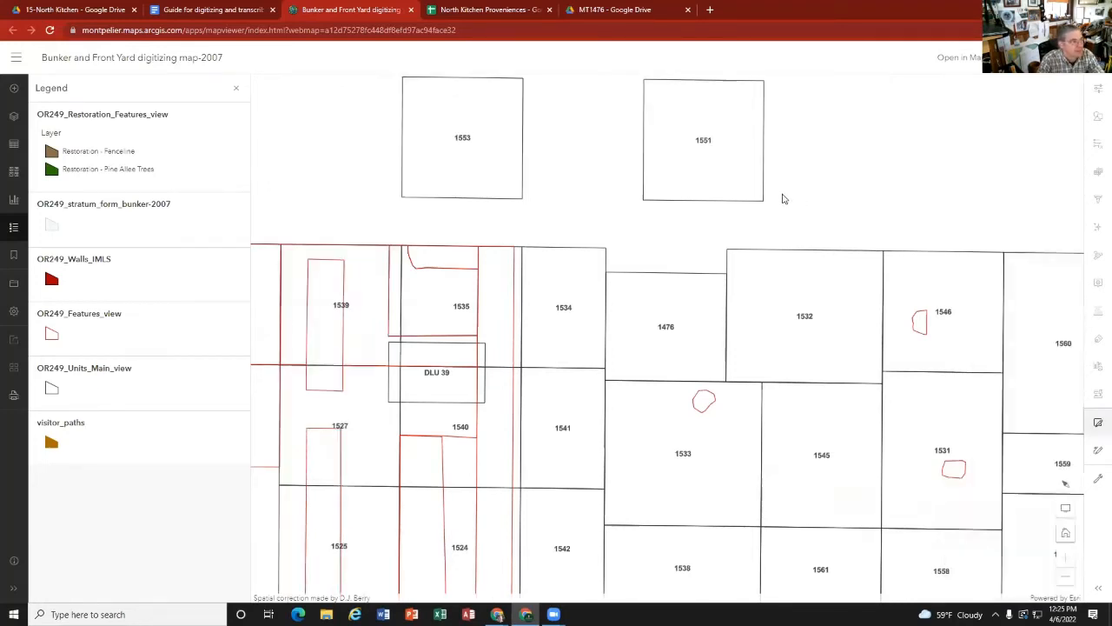
Step: Draw a new OR249_stratum_form_bunker polygon covering unit 1476 by tracing the unit's four corners
click(1099, 423)
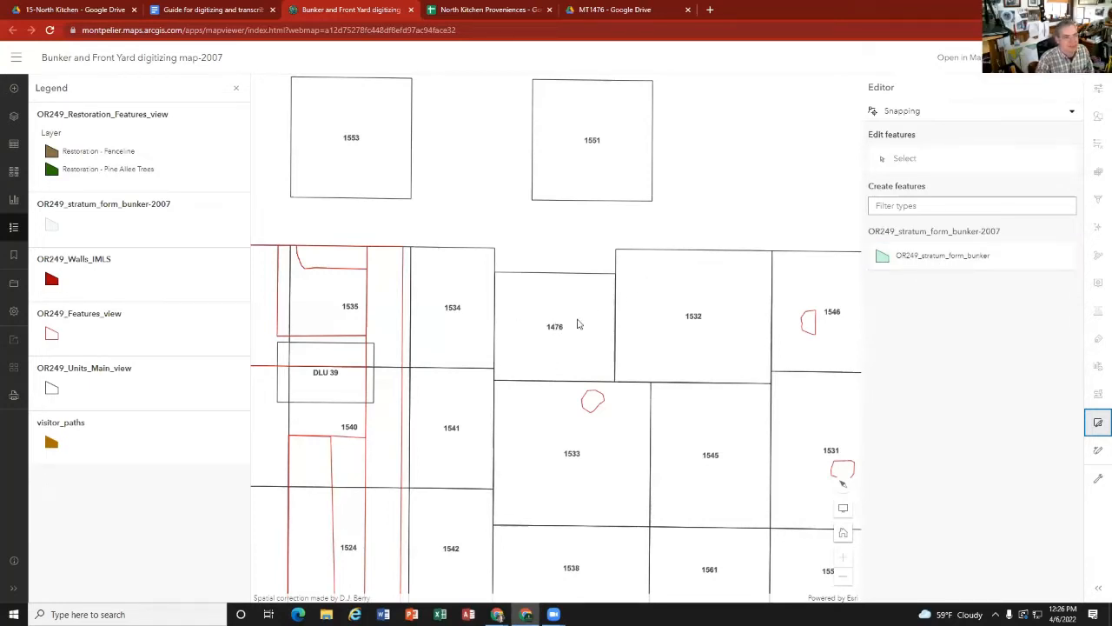
click(911, 256)
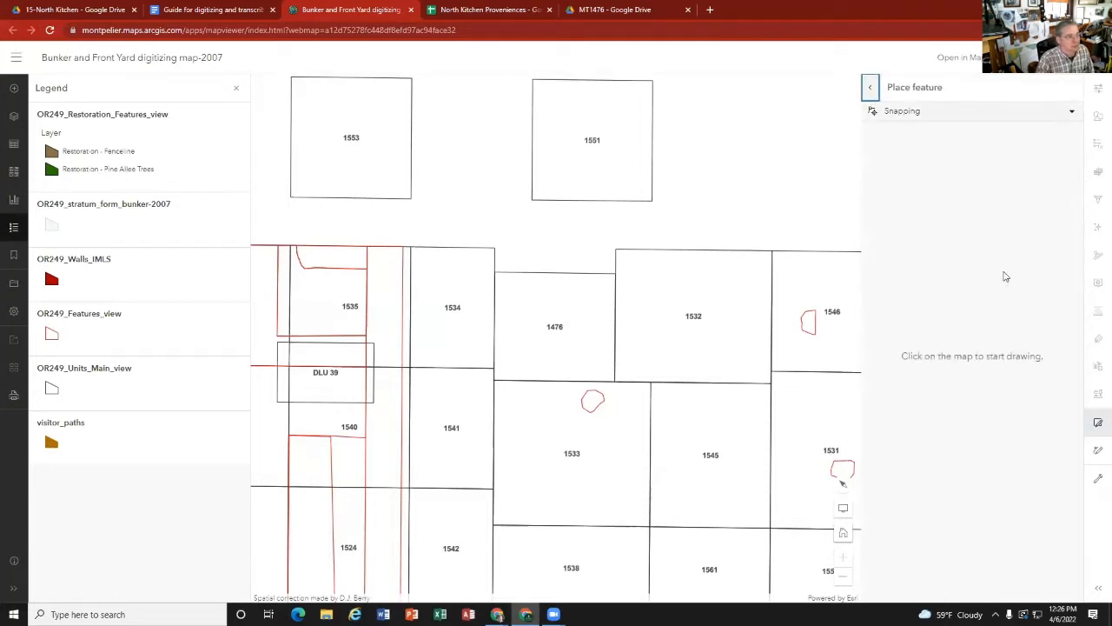
click(495, 273)
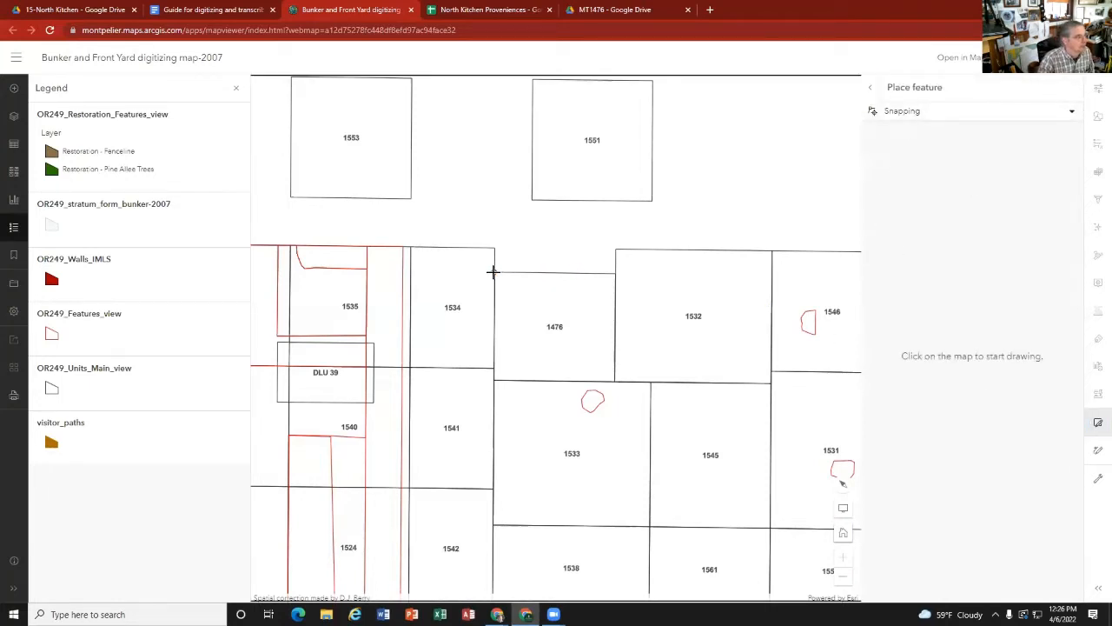
click(615, 273)
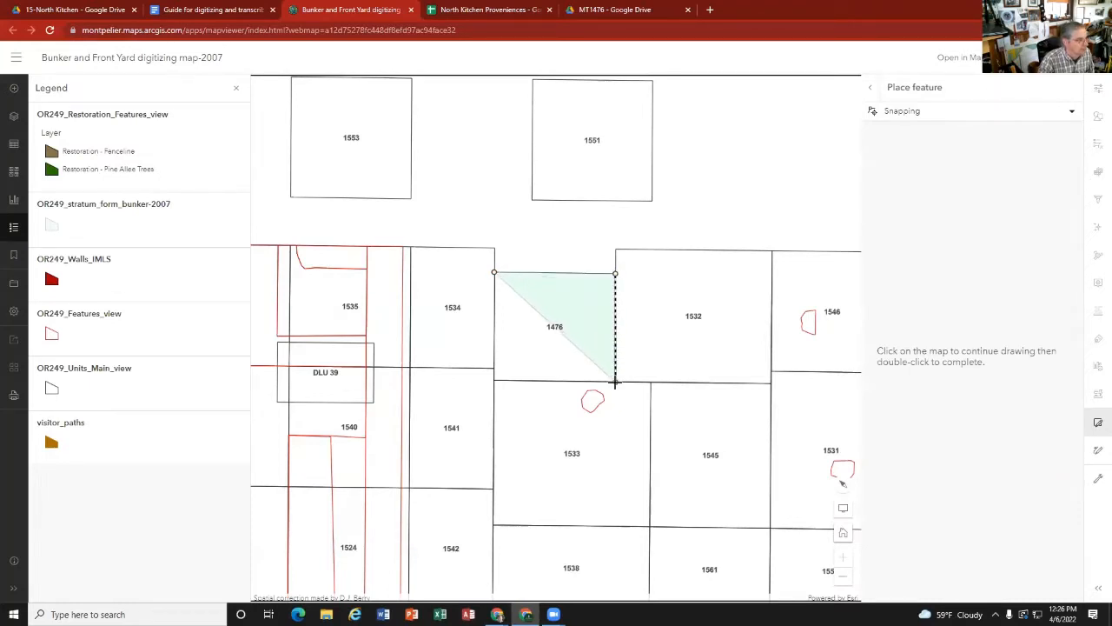
click(615, 382)
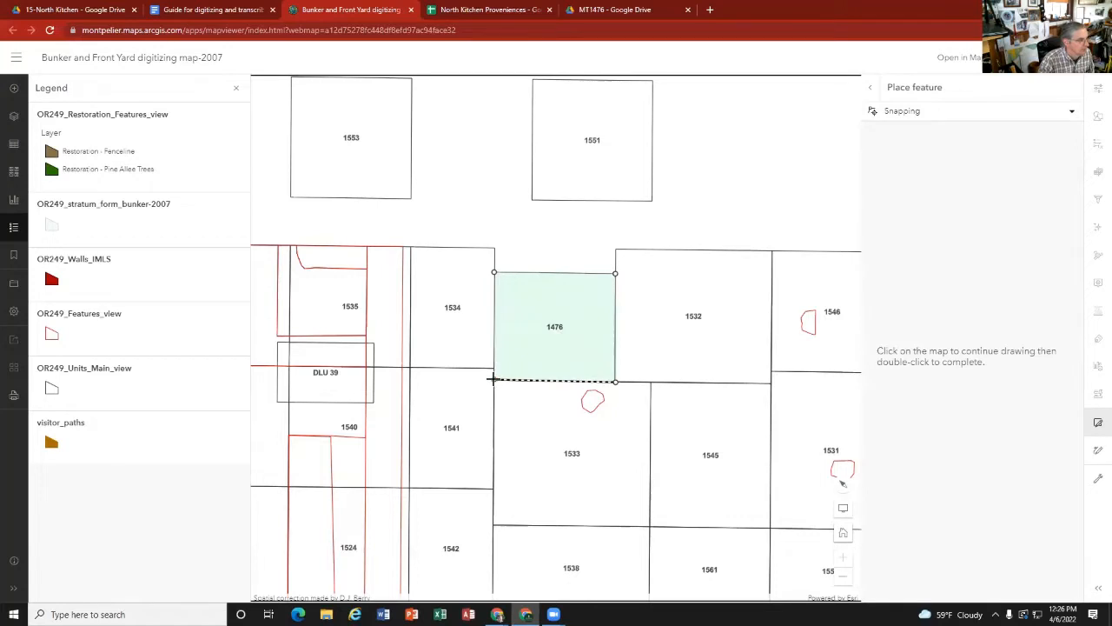
double_click(492, 379)
Step: In the new polygon's form, set Unit# to 1476, Stratum to A and Project to duPont Kitchen
click(923, 175)
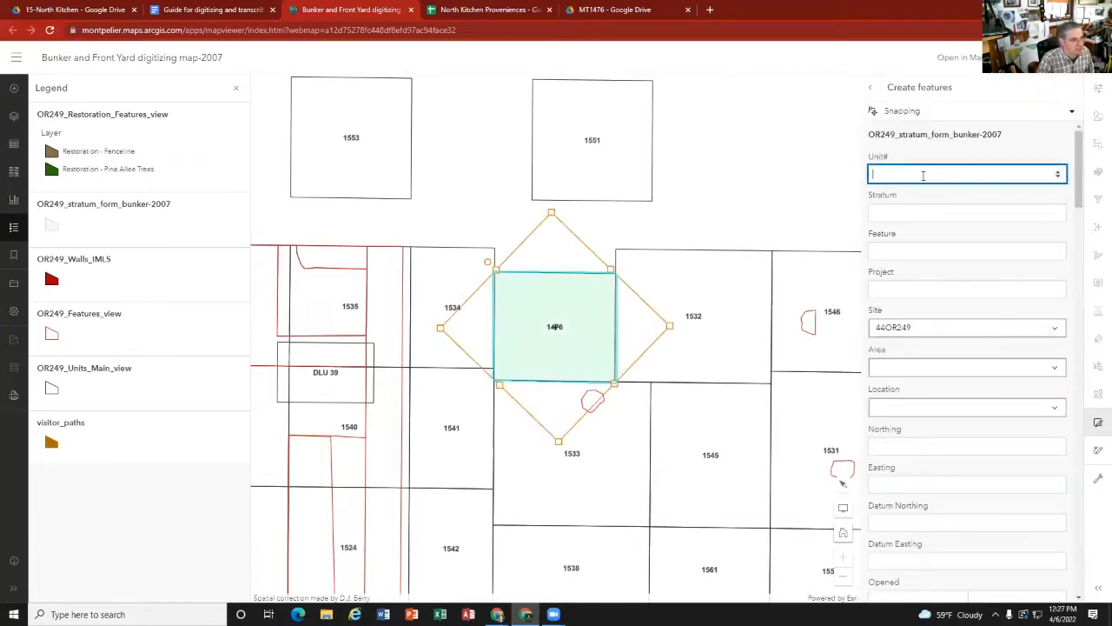
text(1476)
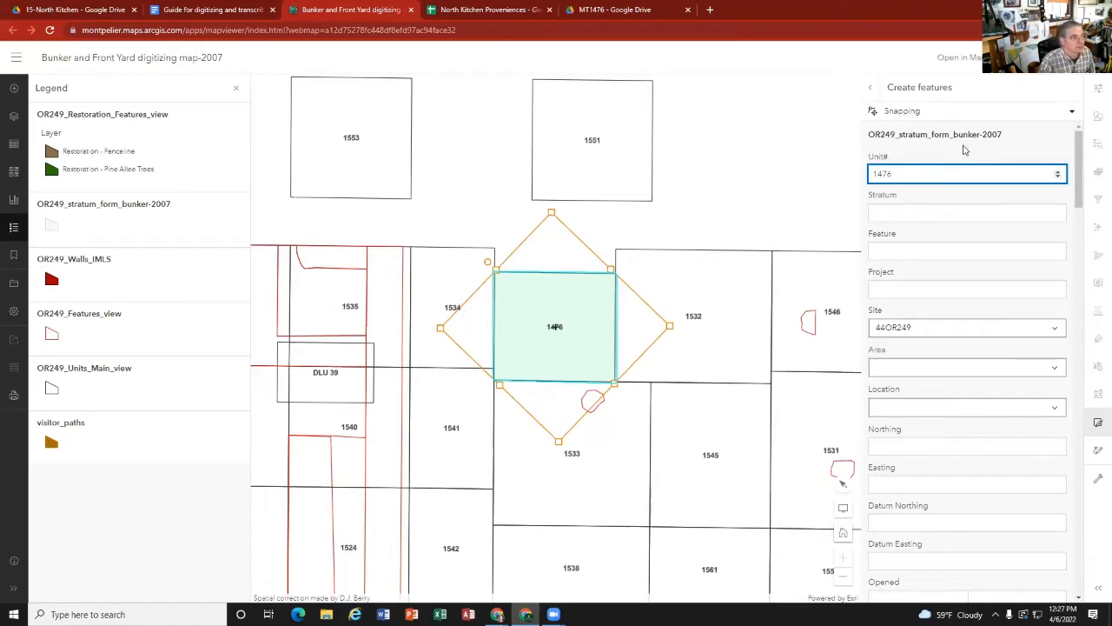
click(897, 216)
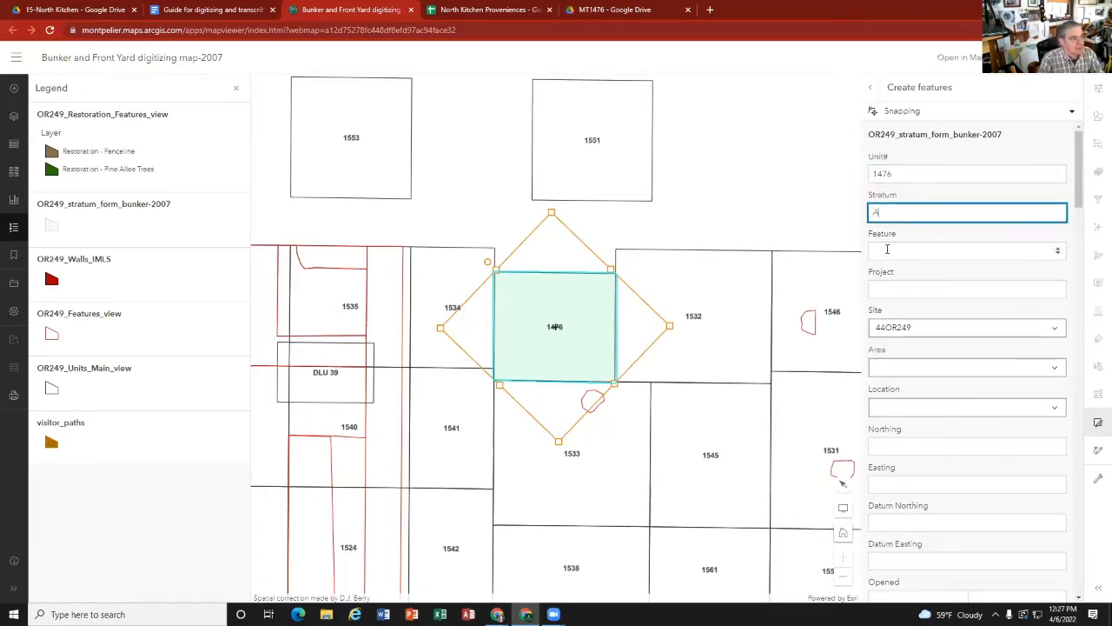
click(885, 288)
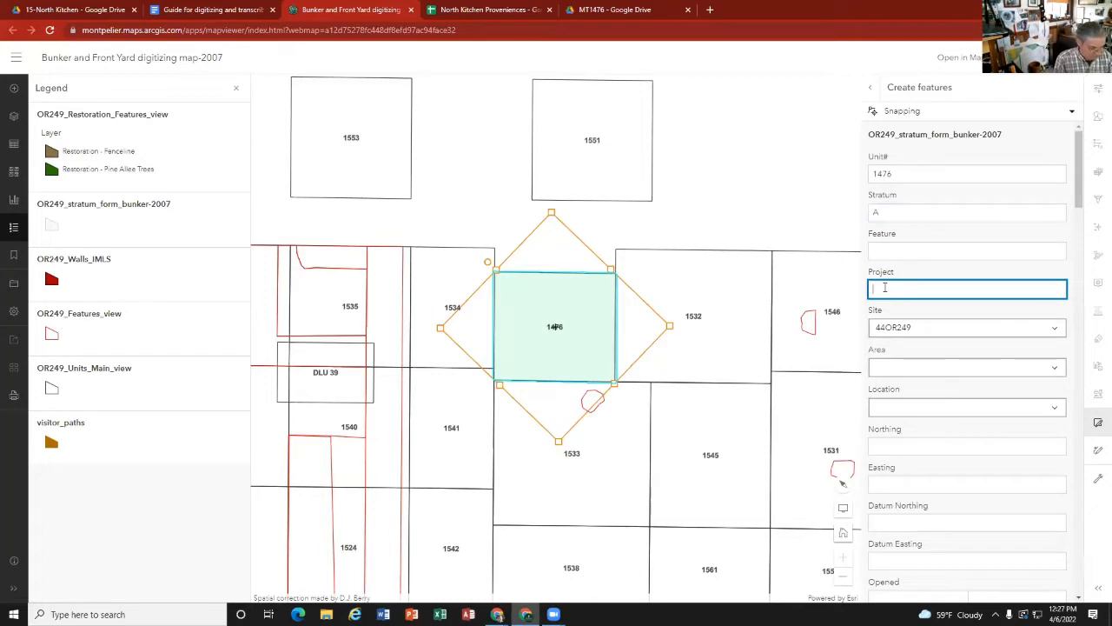
text(du)
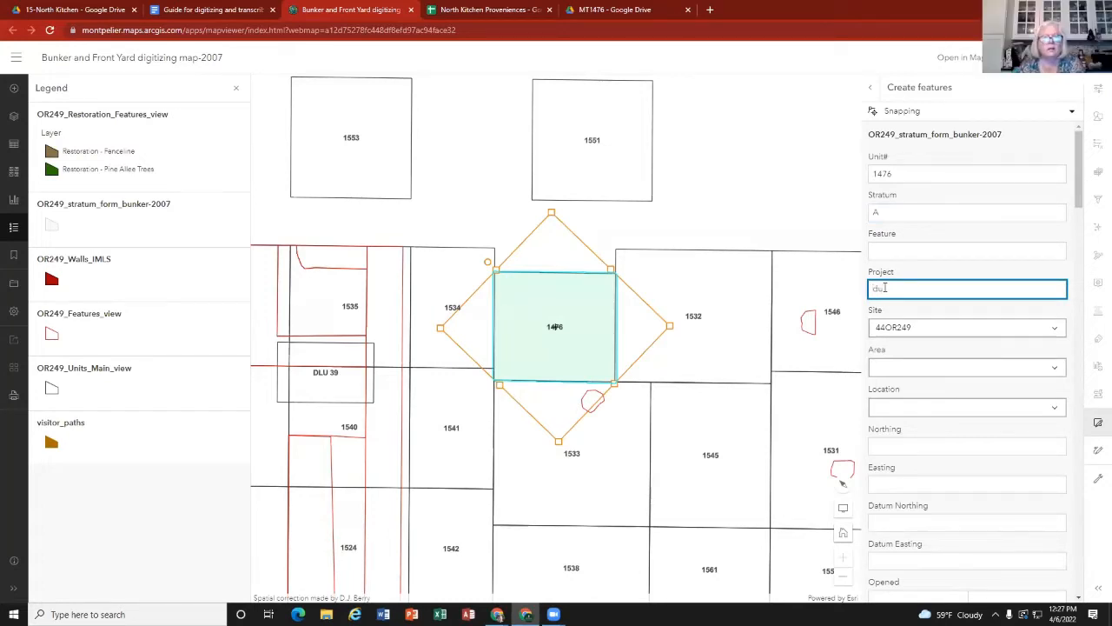
text(pont K)
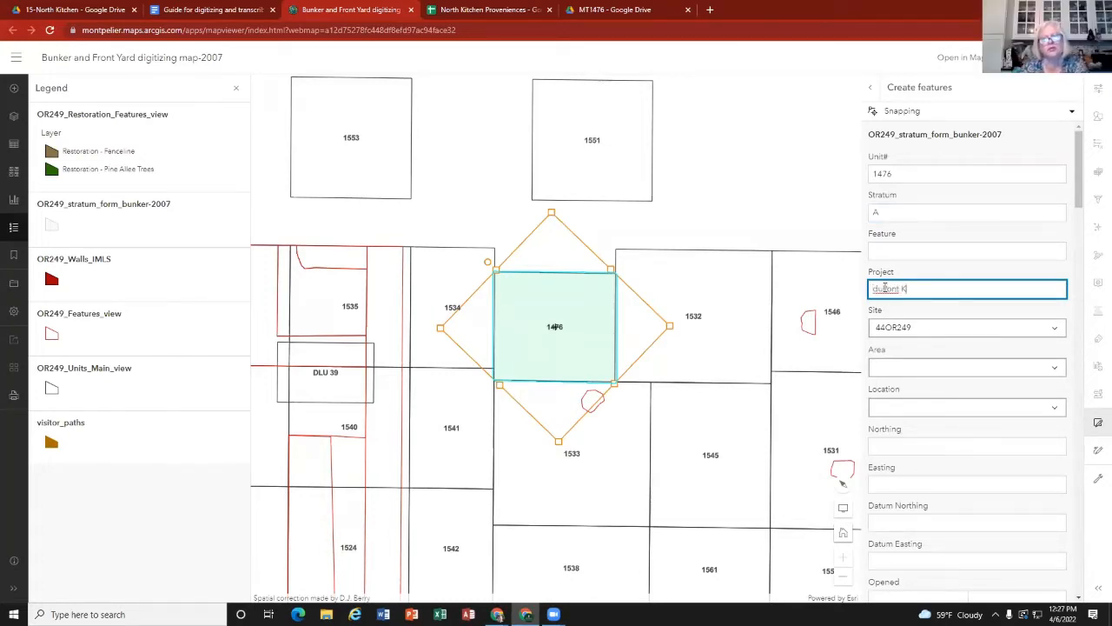
text(itchen)
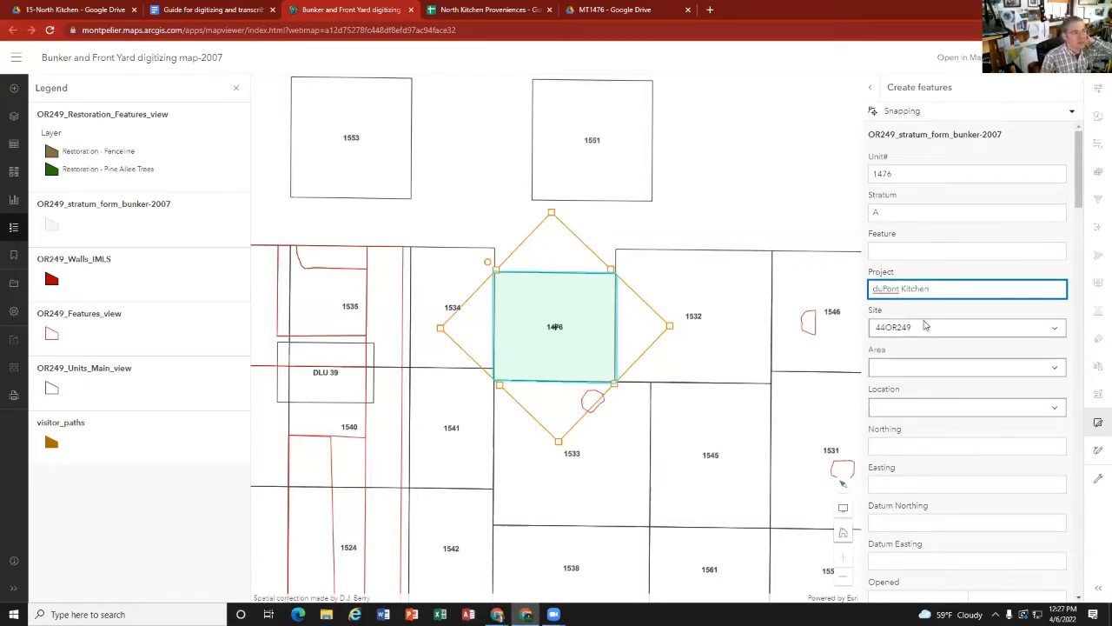
Step: Move the map form into its own window and place it side by side with stratum A's strat card
click(897, 370)
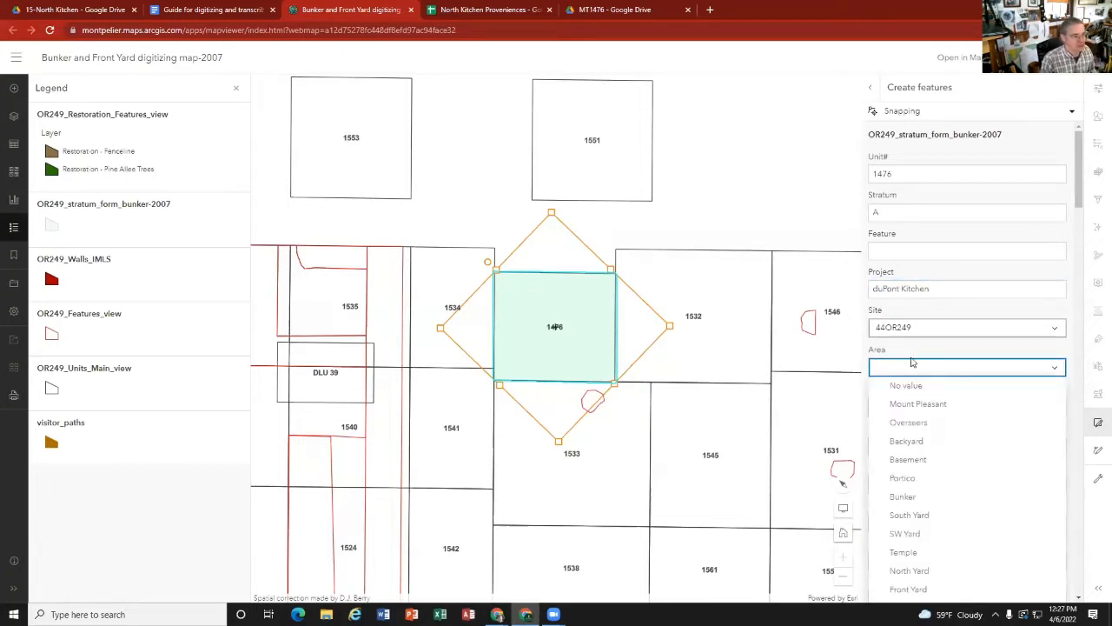
click(925, 354)
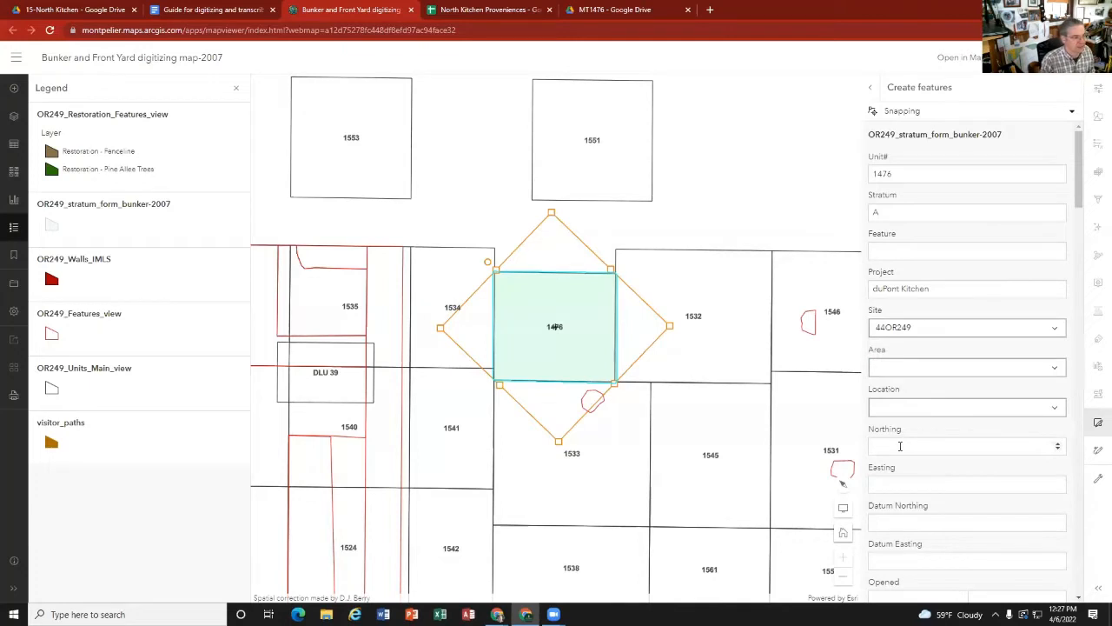
click(900, 446)
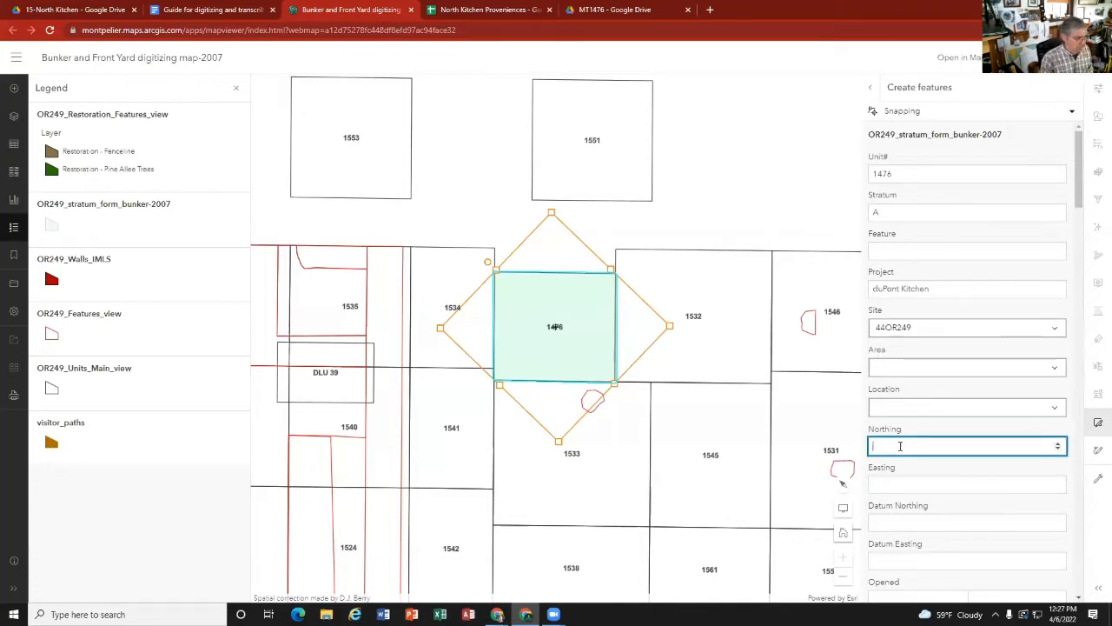
click(614, 14)
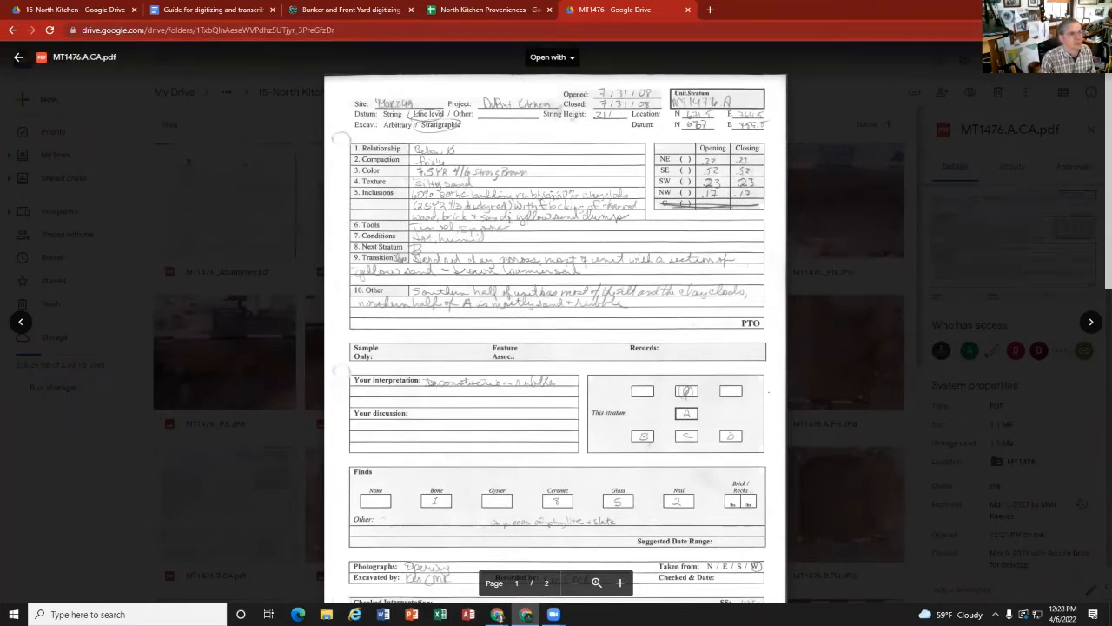
double_click(894, 9)
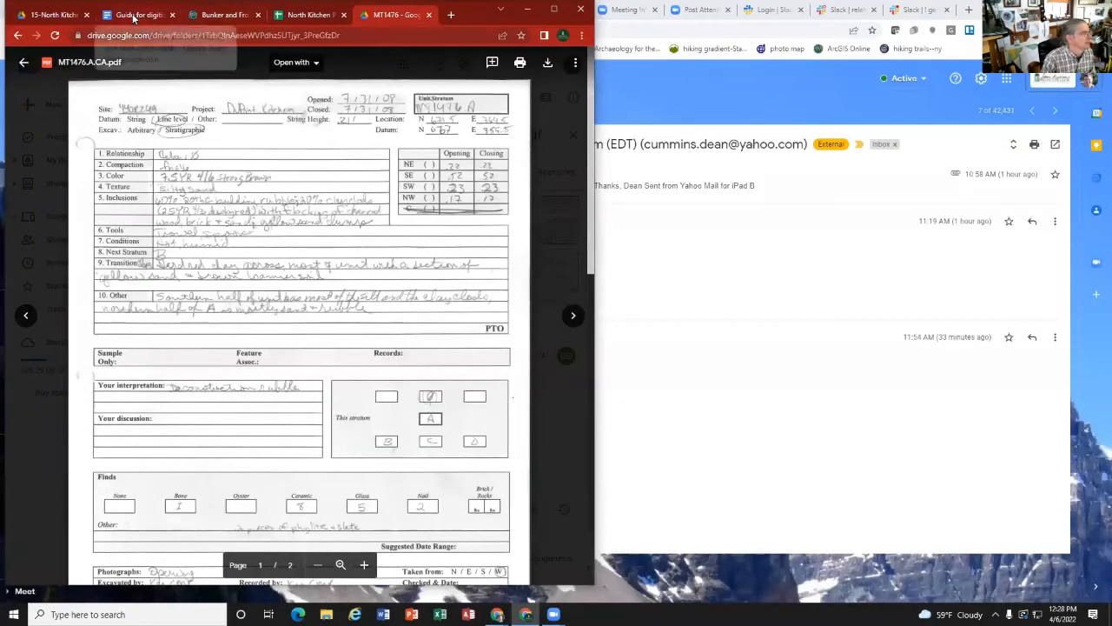
click(222, 17)
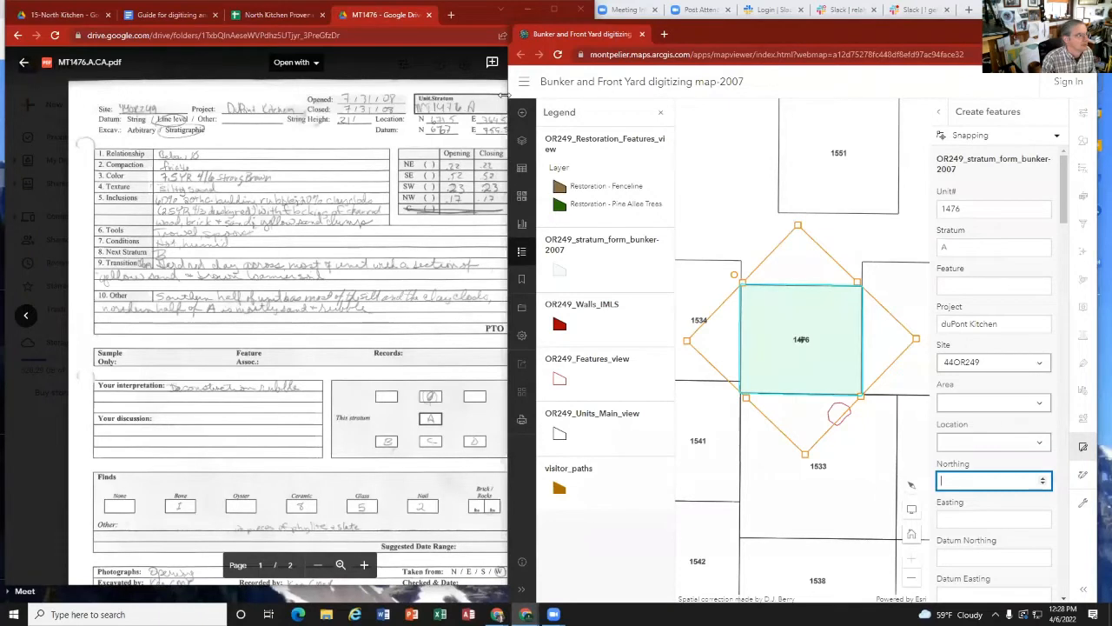
drag(505, 94, 595, 94)
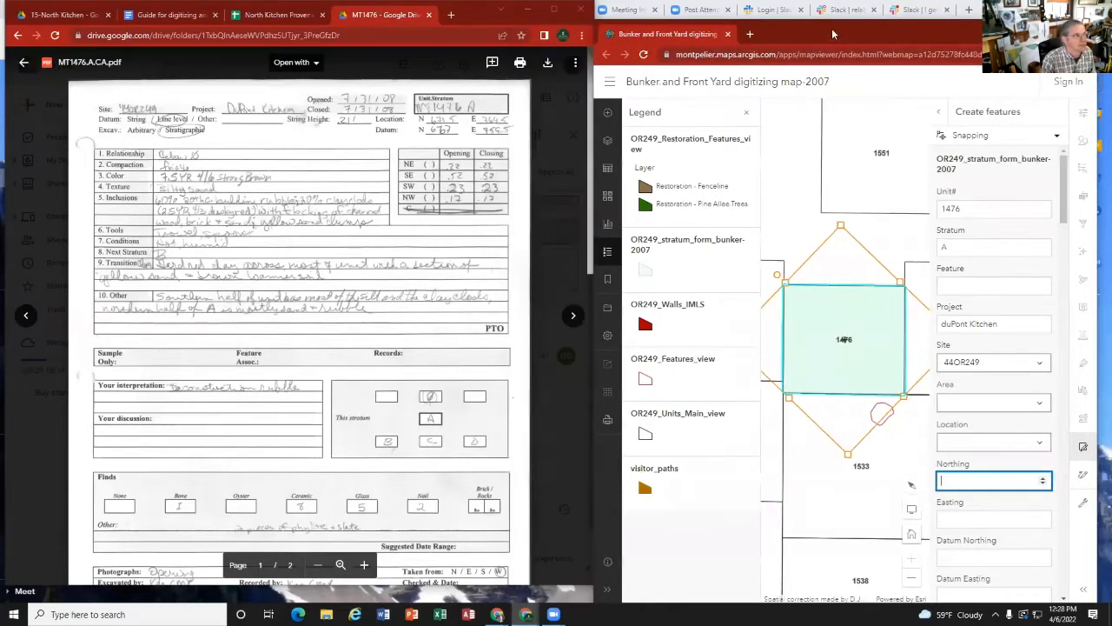
drag(830, 27, 832, 8)
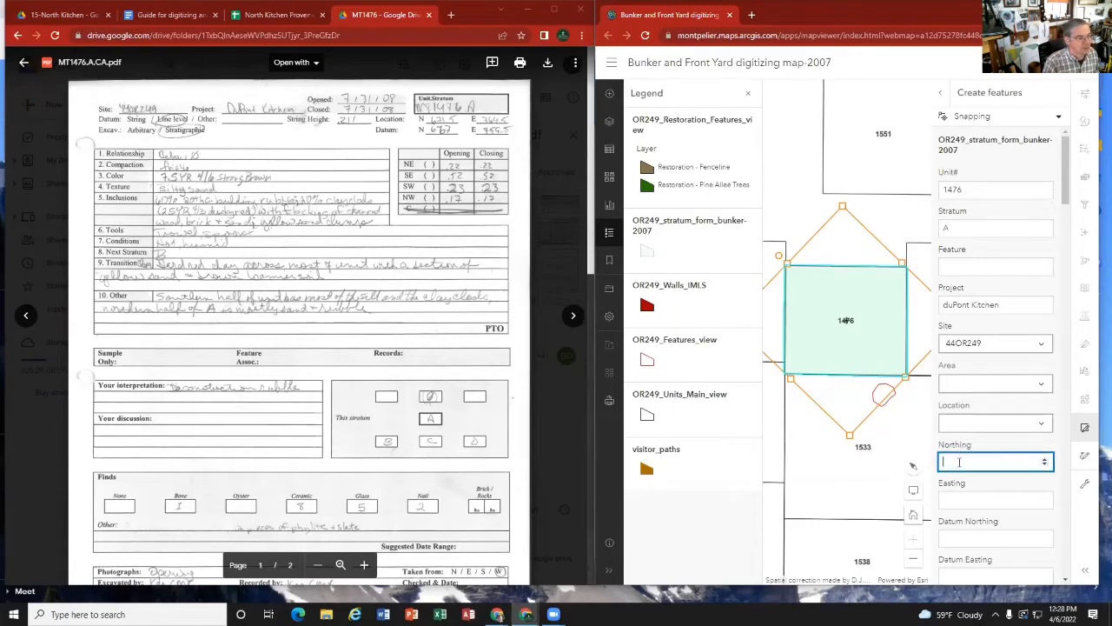
Step: Transcribe the unit location from the strat card, setting Northing to 671.5 and Easting to 764.5
text(6)
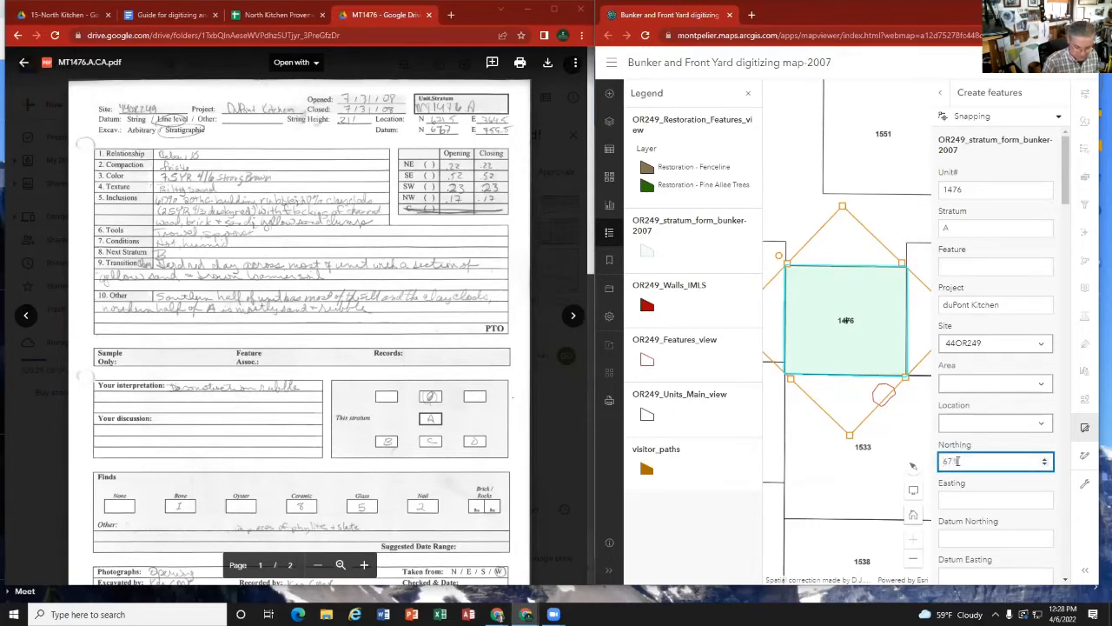
text(71.5)
click(965, 501)
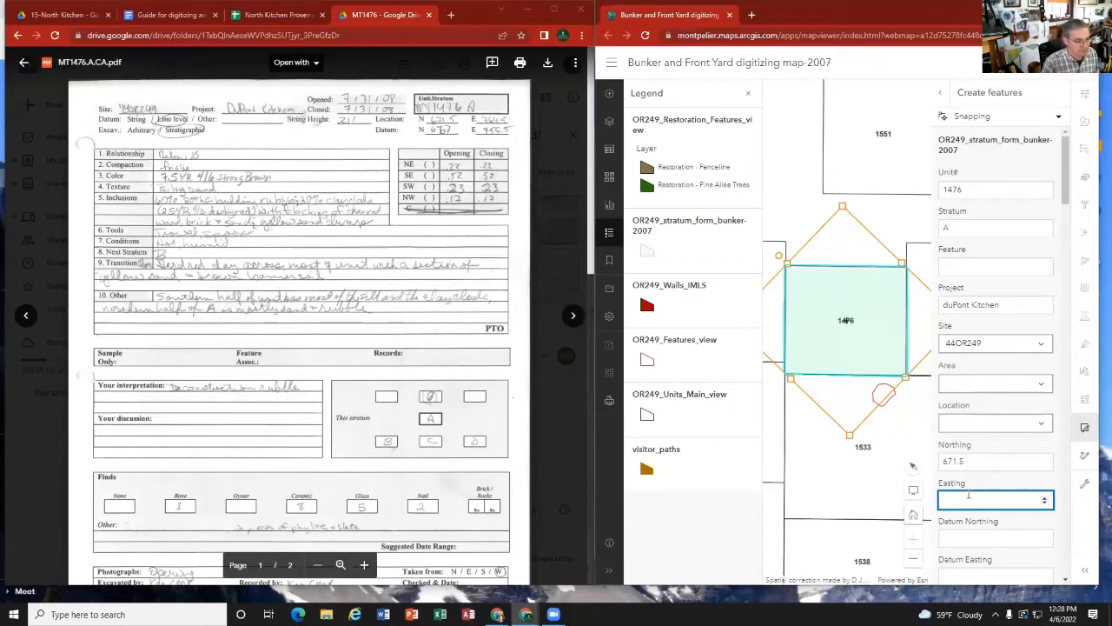
text(64.5)
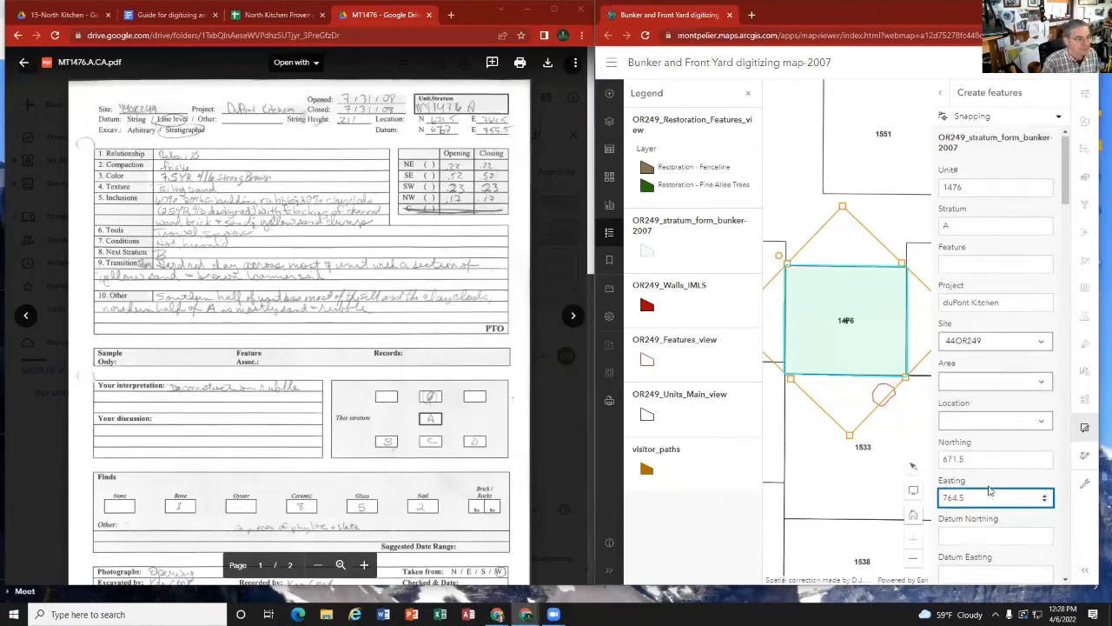
Step: Transcribe the datum location from the strat card, setting Datum Northing to 667 and Datum Easting to 759.5
scroll(989, 491, down, 1)
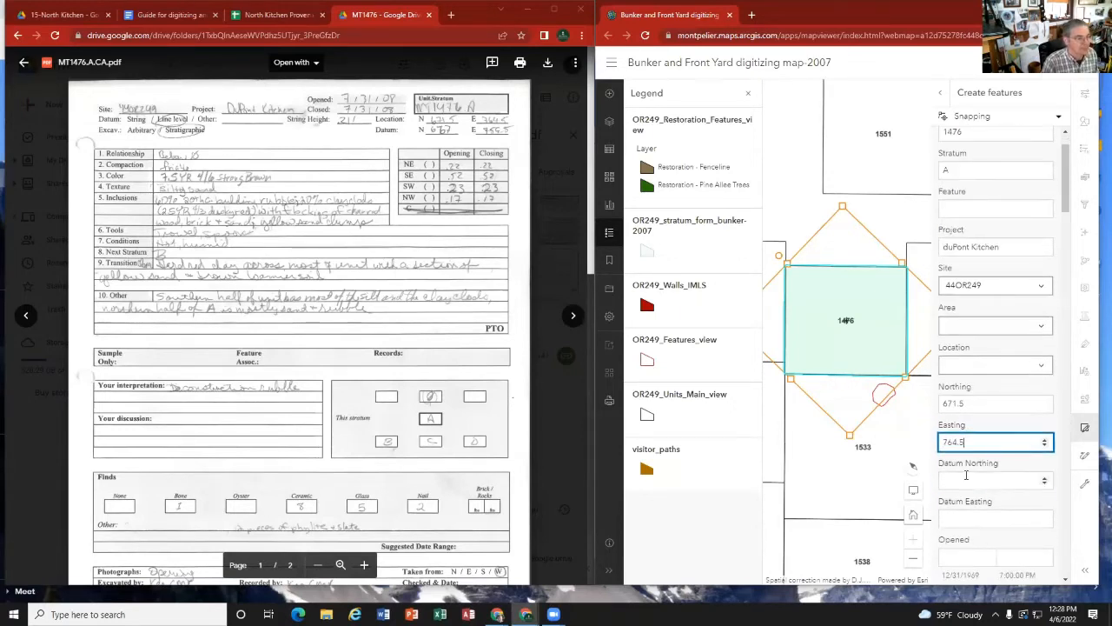
click(970, 480)
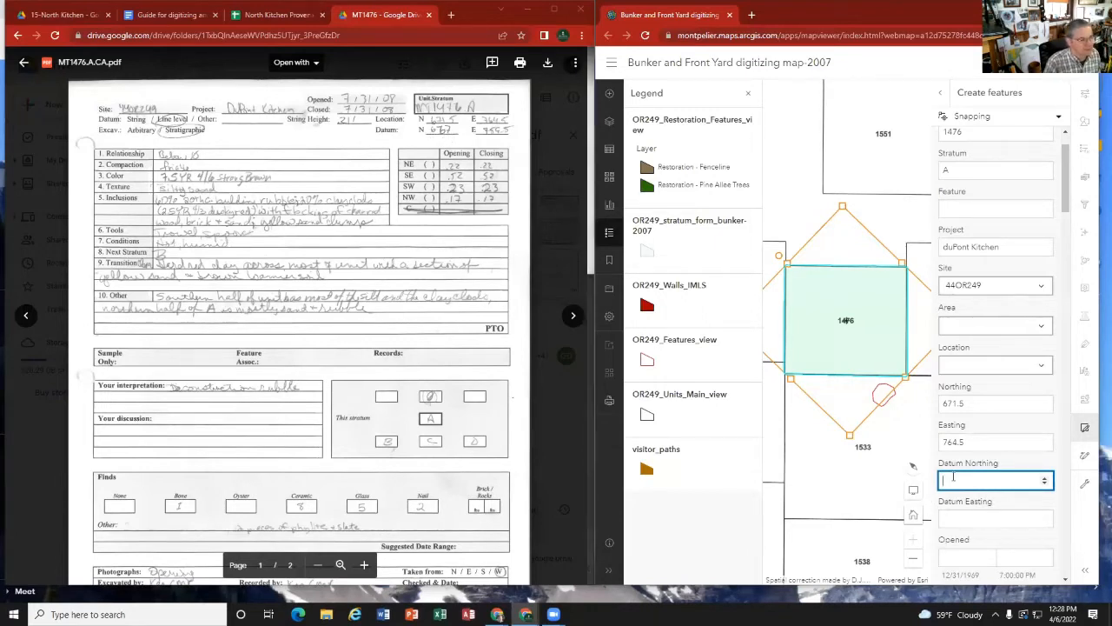
text(667)
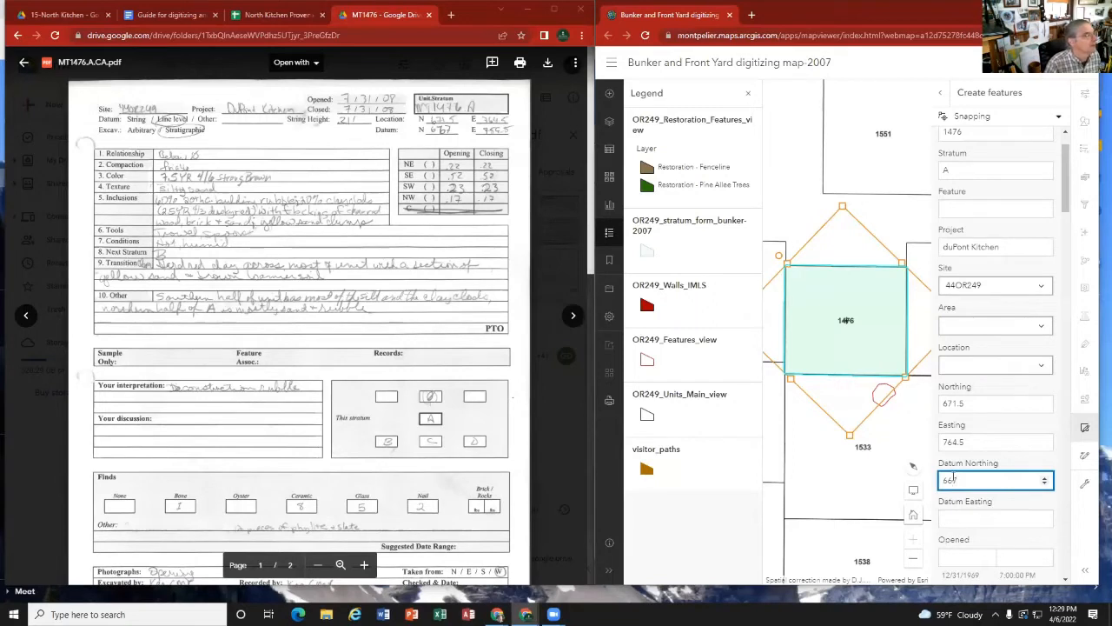
click(970, 521)
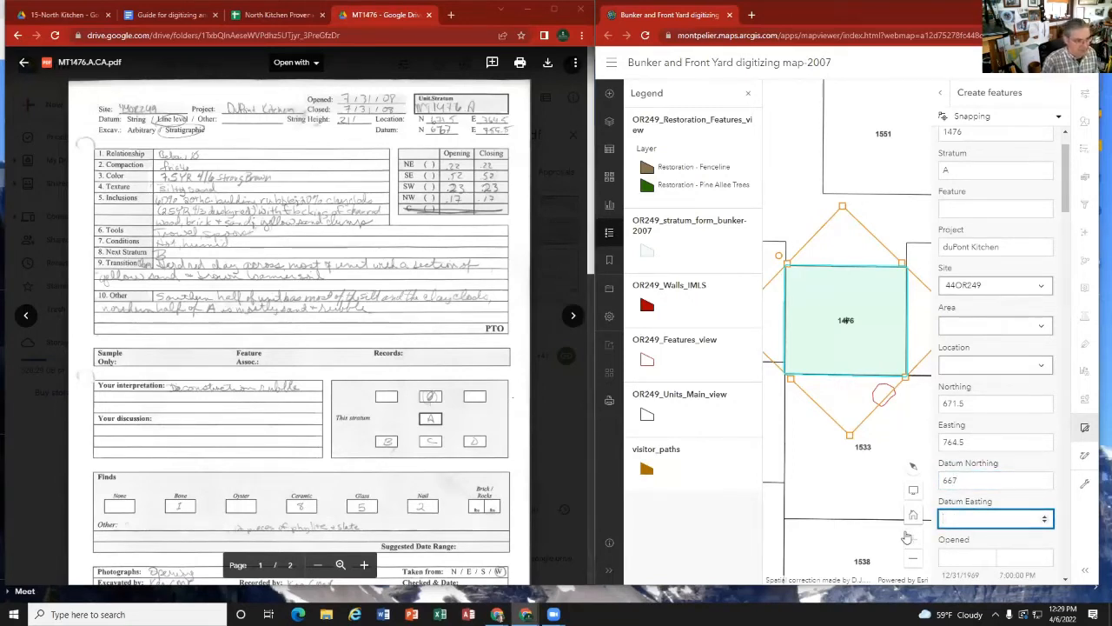
text(759.5)
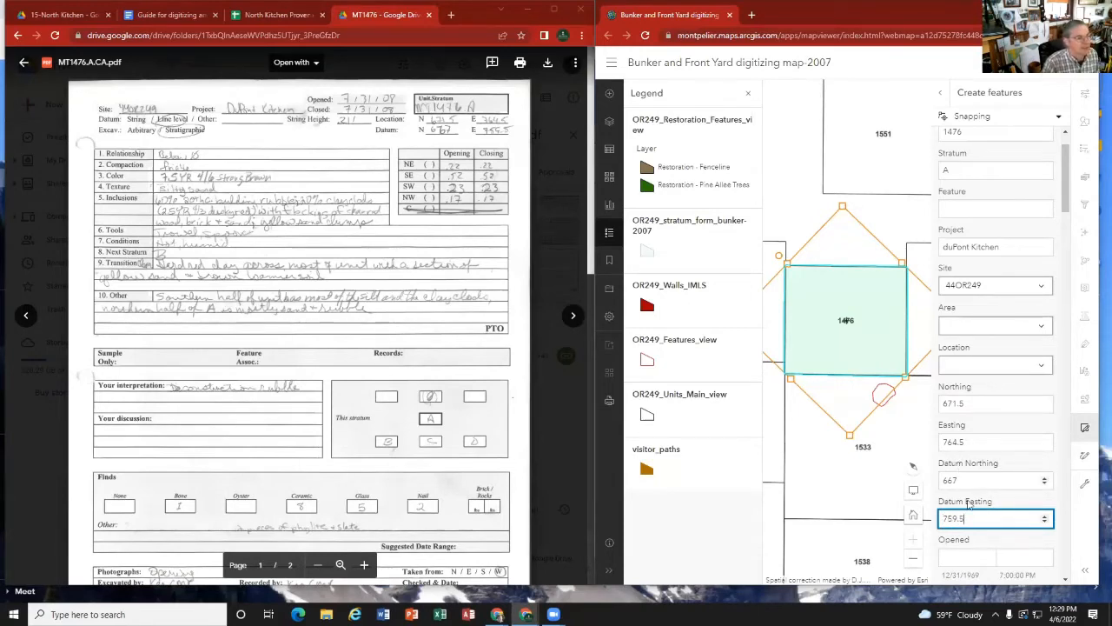
Step: Review the plan drawing and sample records on page 2 of stratum A's card, returning to page 1
scroll(305, 318, down, 10)
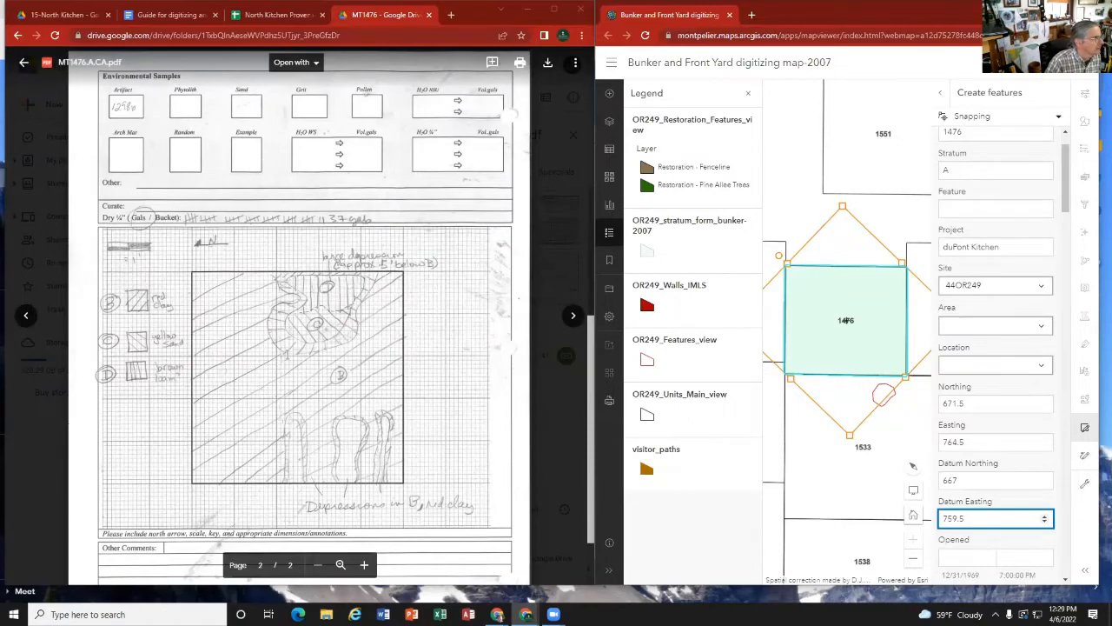
scroll(285, 350, up, 1)
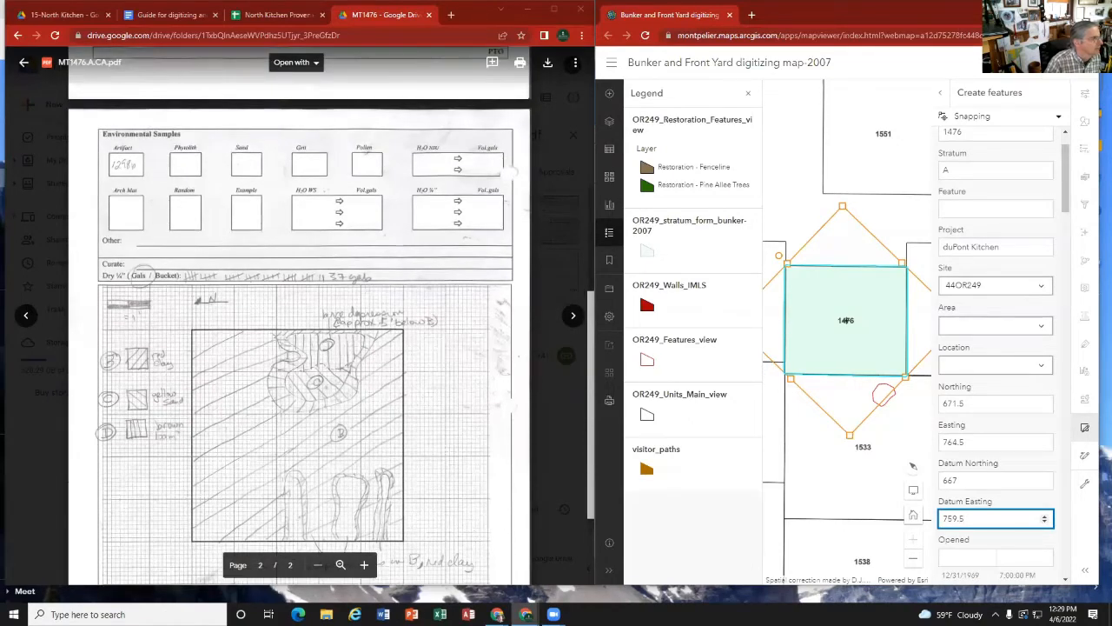
scroll(226, 262, down, 1)
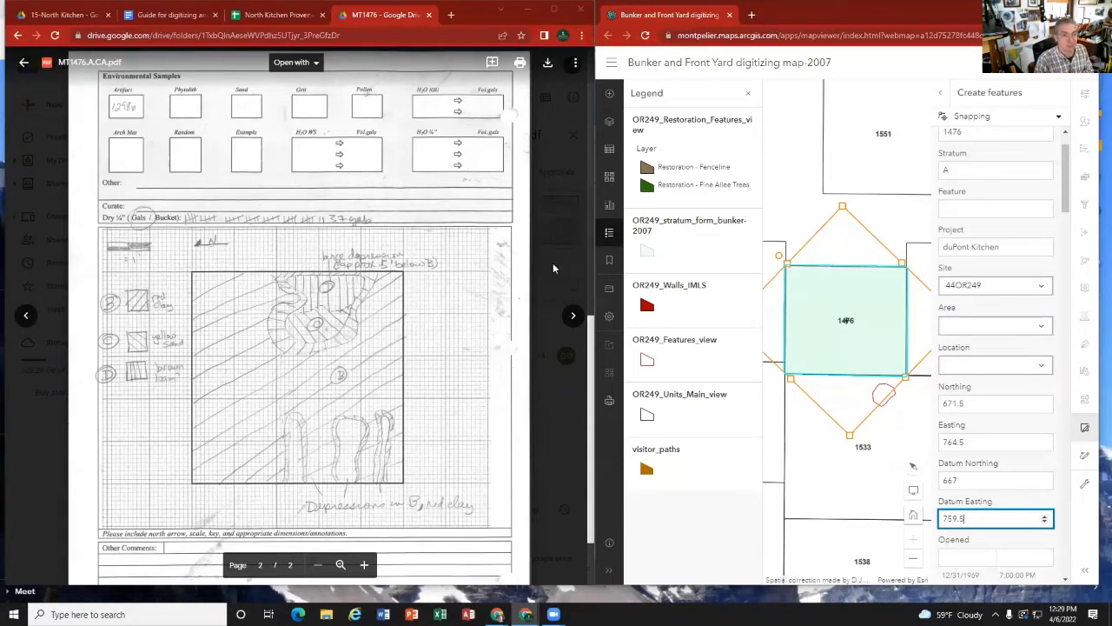
scroll(461, 233, up, 10)
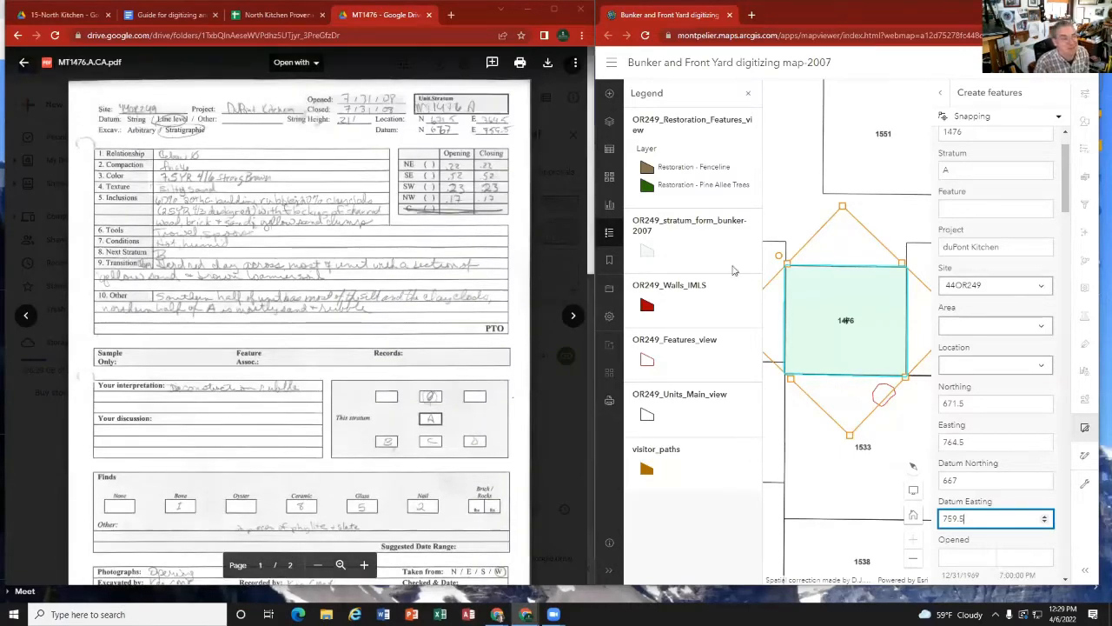
Step: Try to enter the card's opening date, 7/31/08, in the form's Opened field
scroll(977, 334, down, 2)
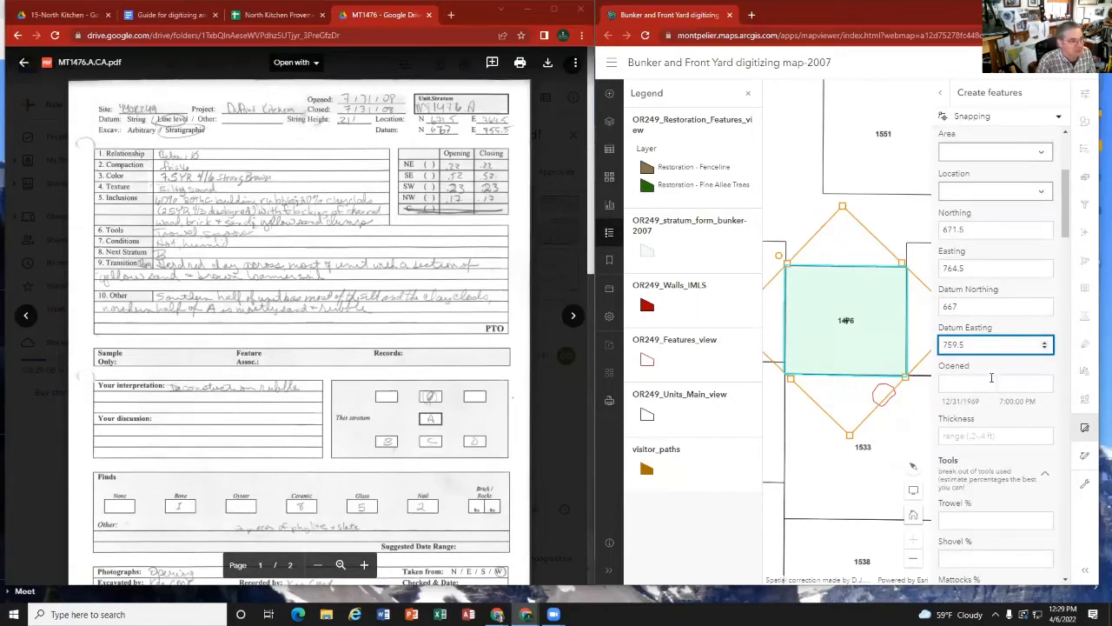
click(965, 384)
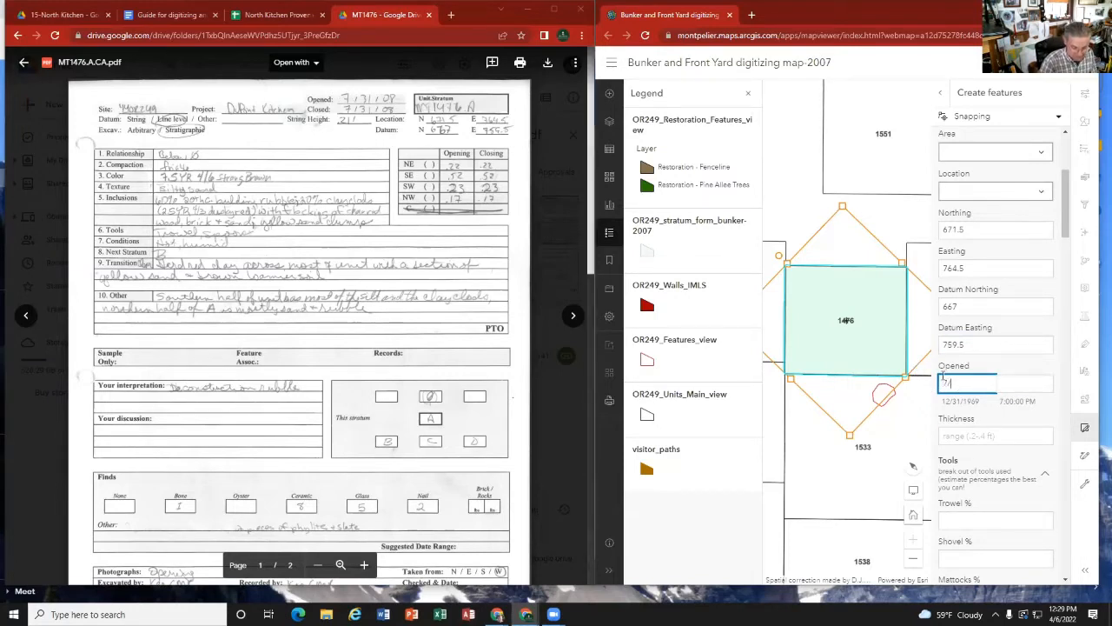
text(31/08)
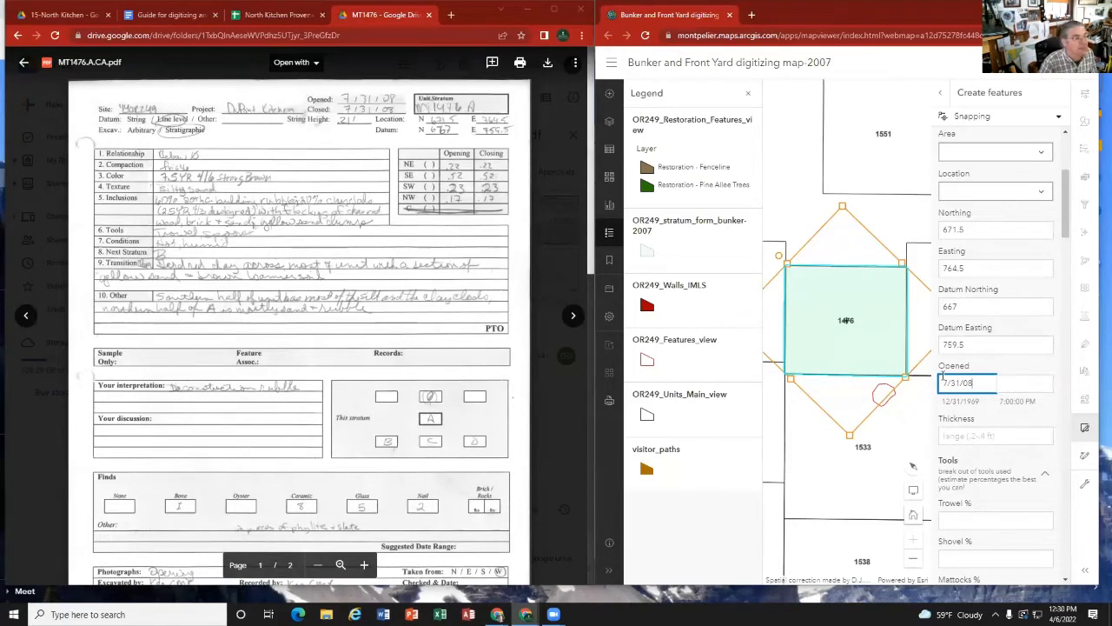
key(Tab)
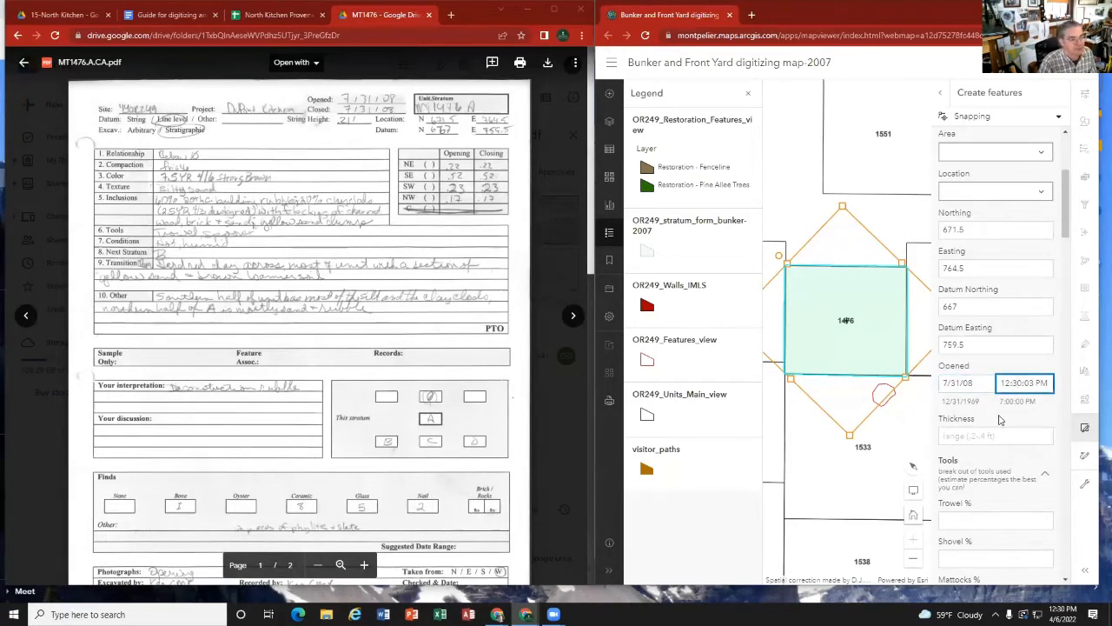
Step: Set Thickness to 0-0 and check stratum A's opening photo MT1476.A.PH.JPG before returning to the card
click(963, 437)
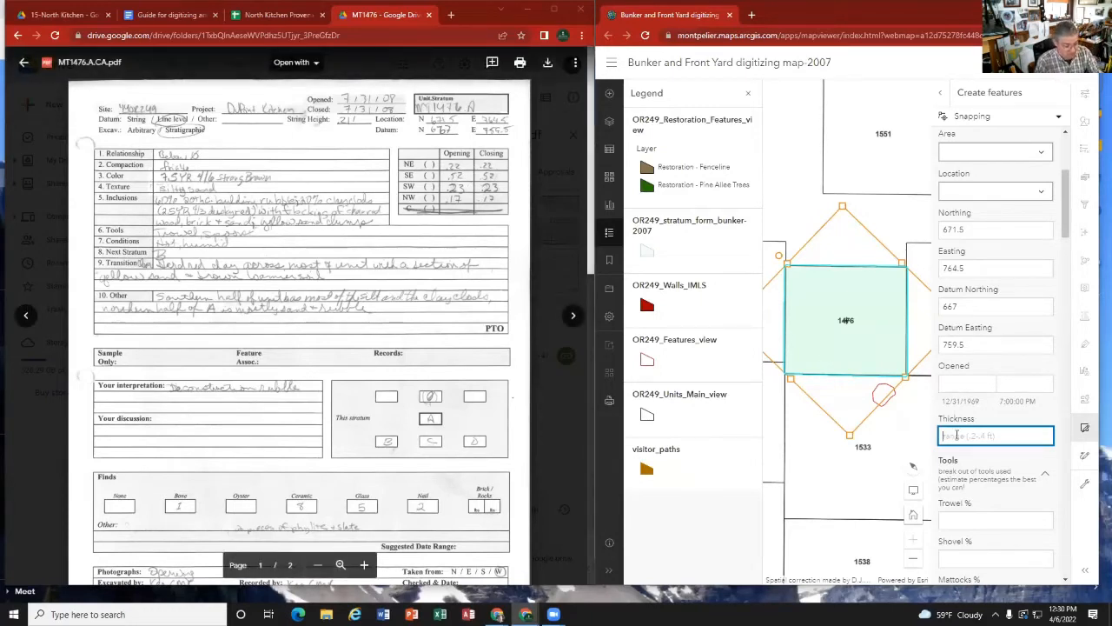
text(0-0)
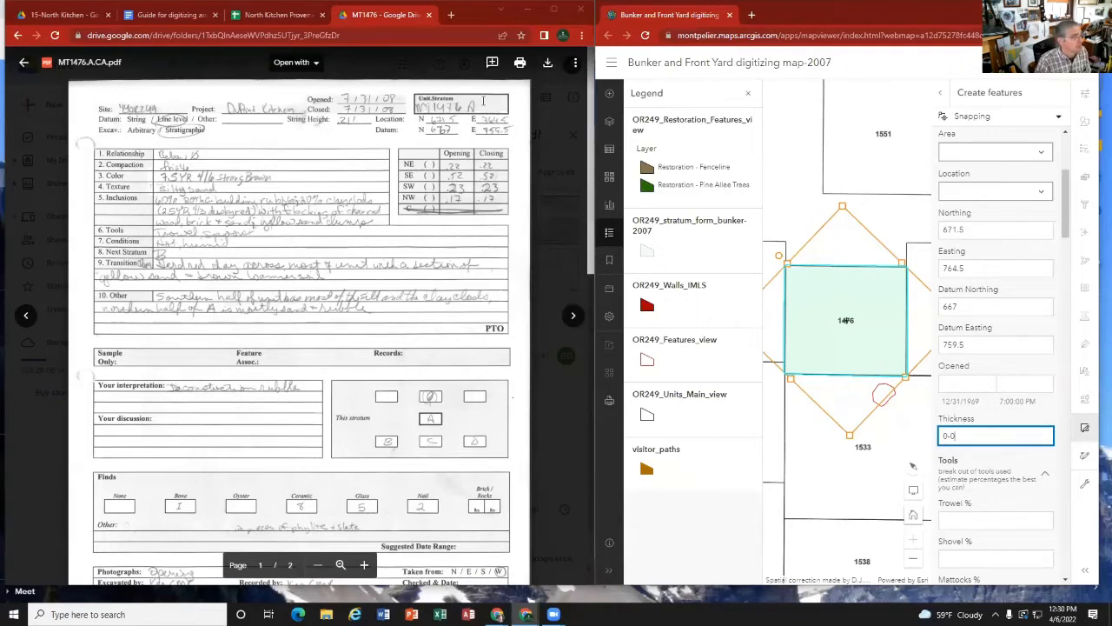
click(574, 317)
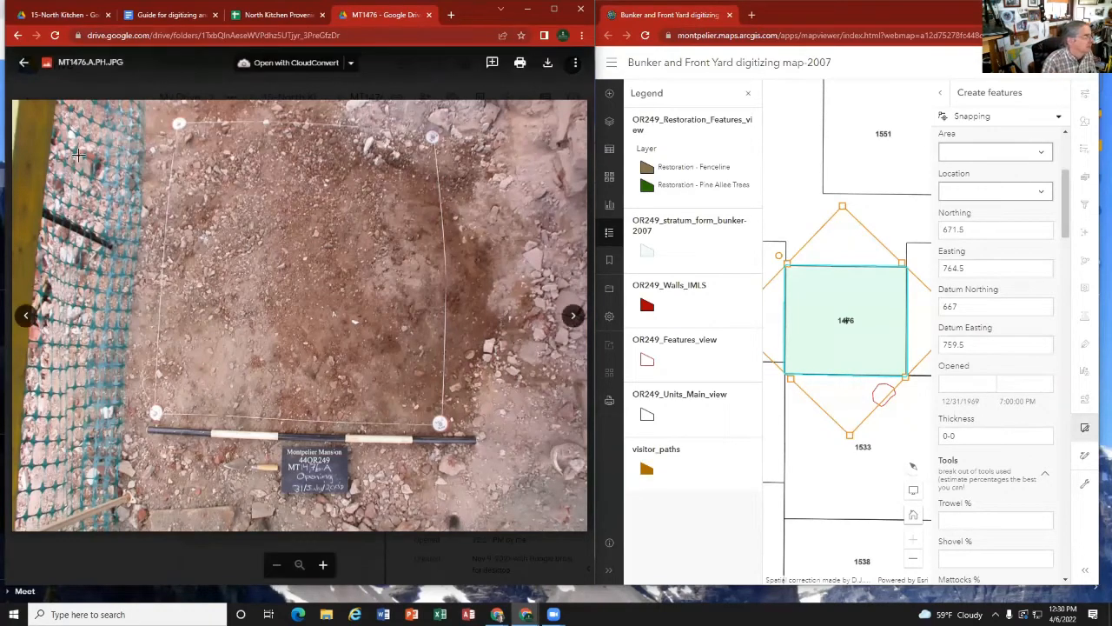
click(27, 314)
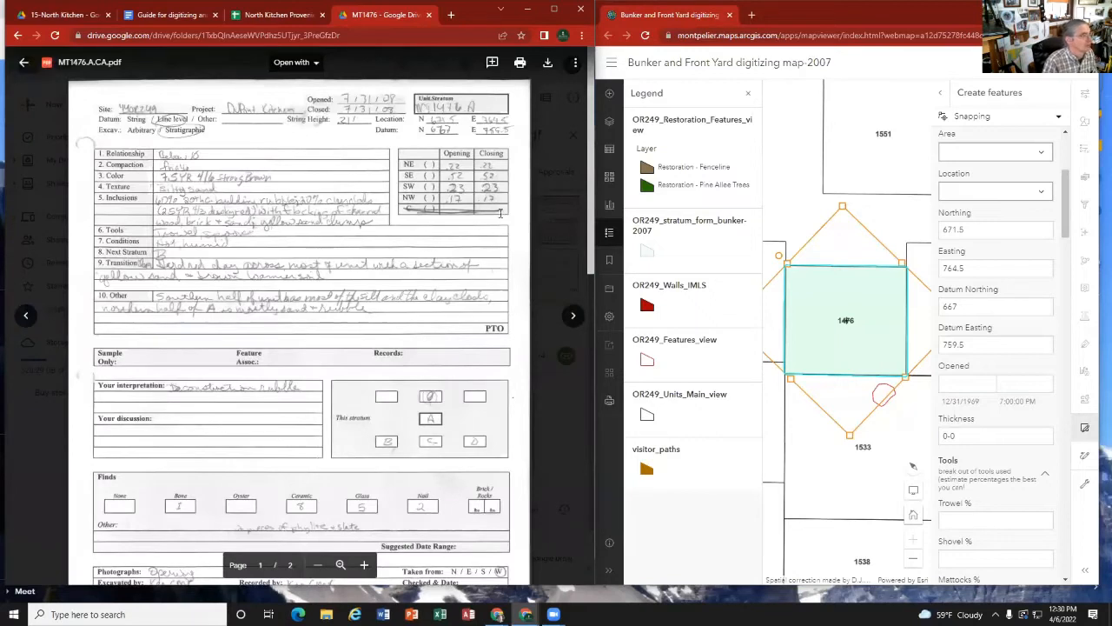
Step: Examine the digitizing guide's data entry notes and numbered sample card for how to fill in the form's tool percentages
scroll(995, 434, down, 2)
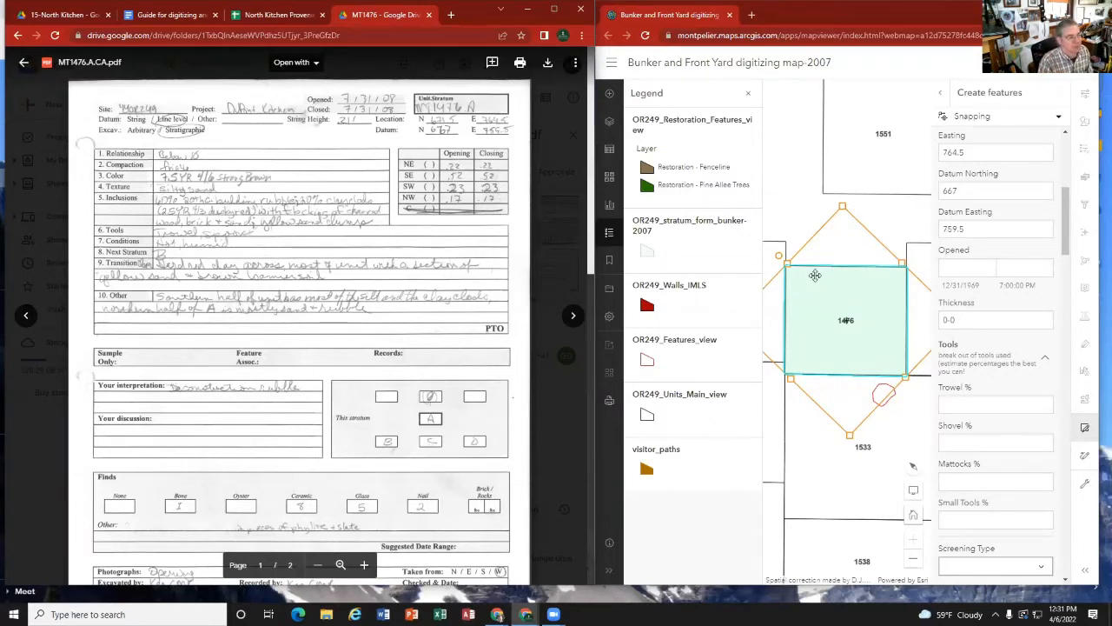
click(180, 18)
scroll(324, 478, down, 15)
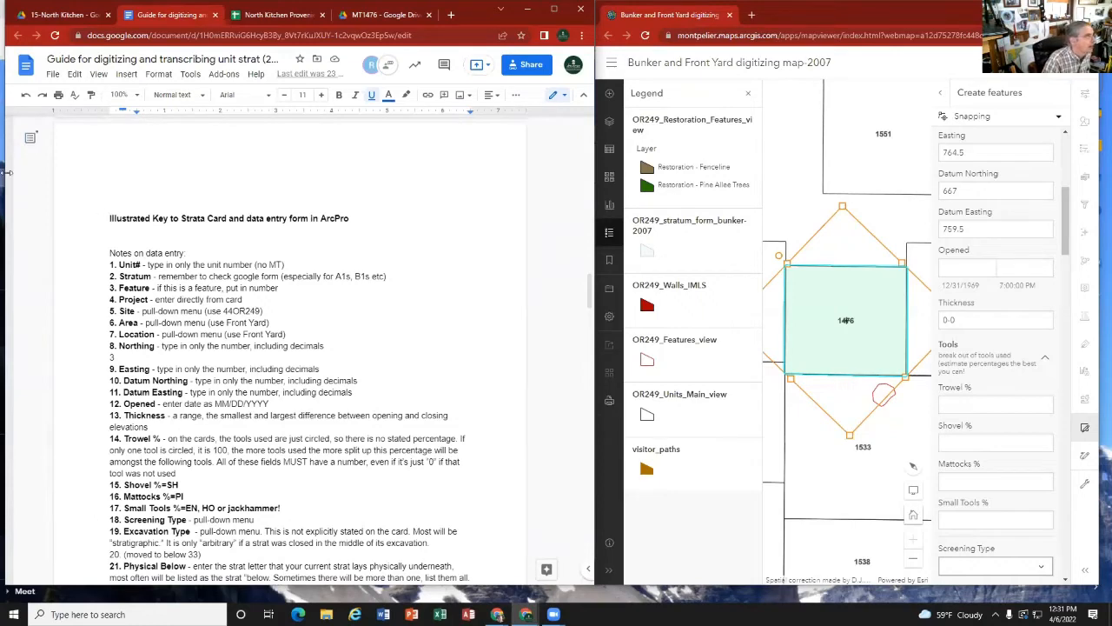
click(354, 15)
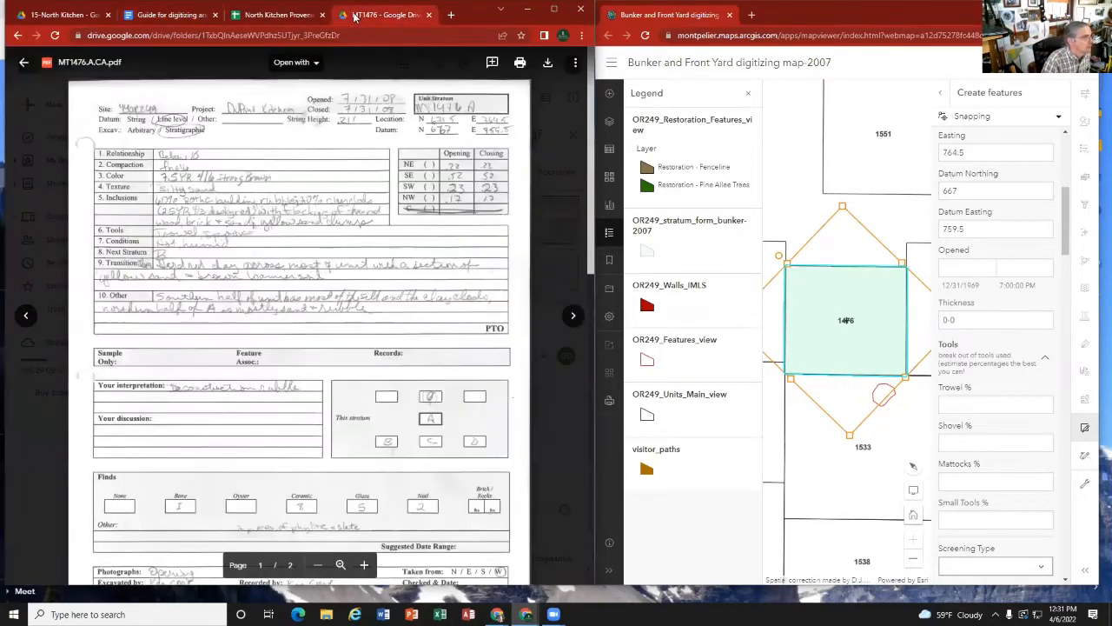
click(966, 403)
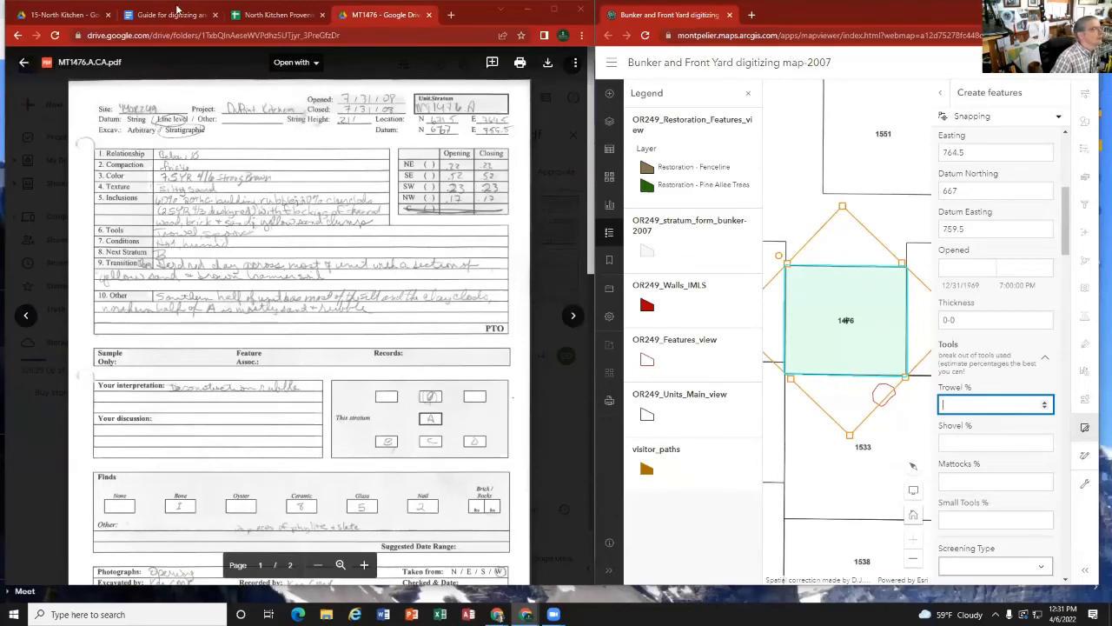
click(169, 15)
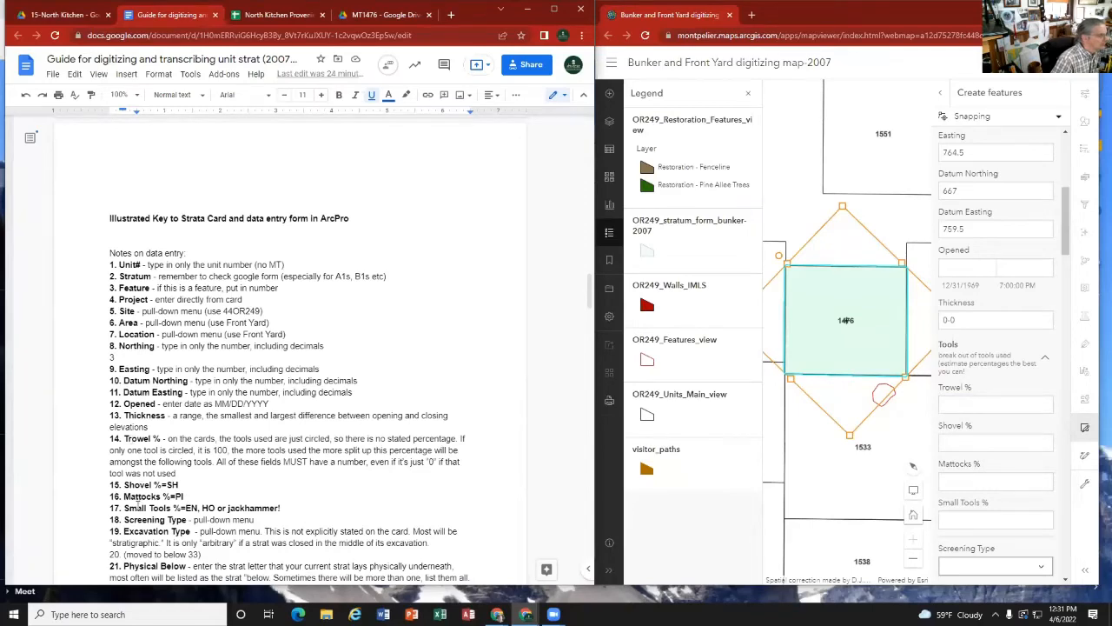
scroll(196, 383, up, 15)
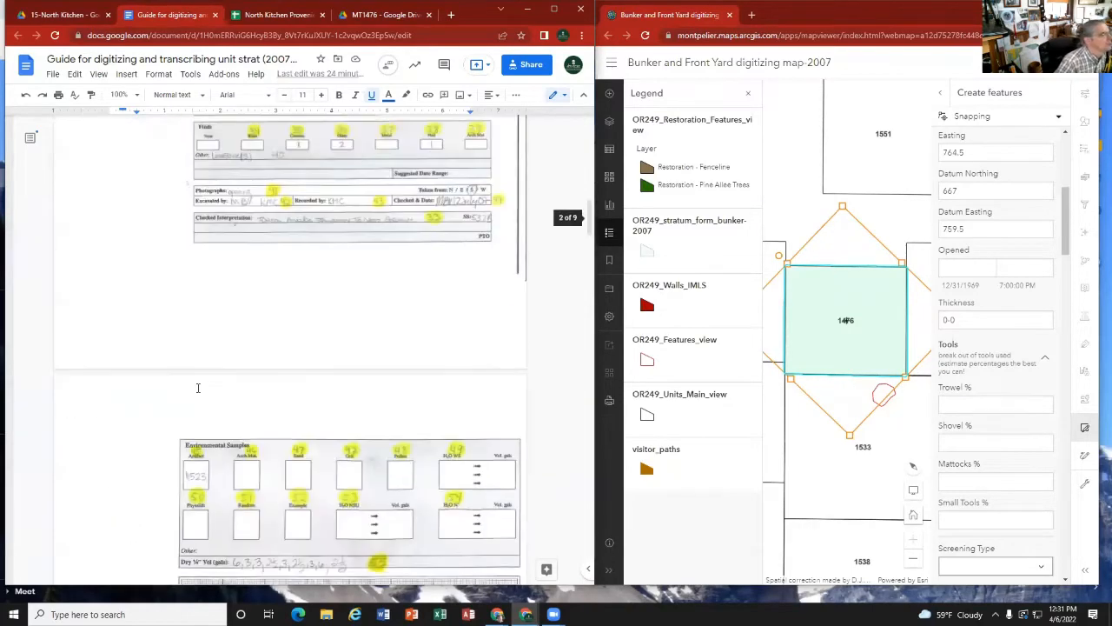
scroll(198, 388, up, 3)
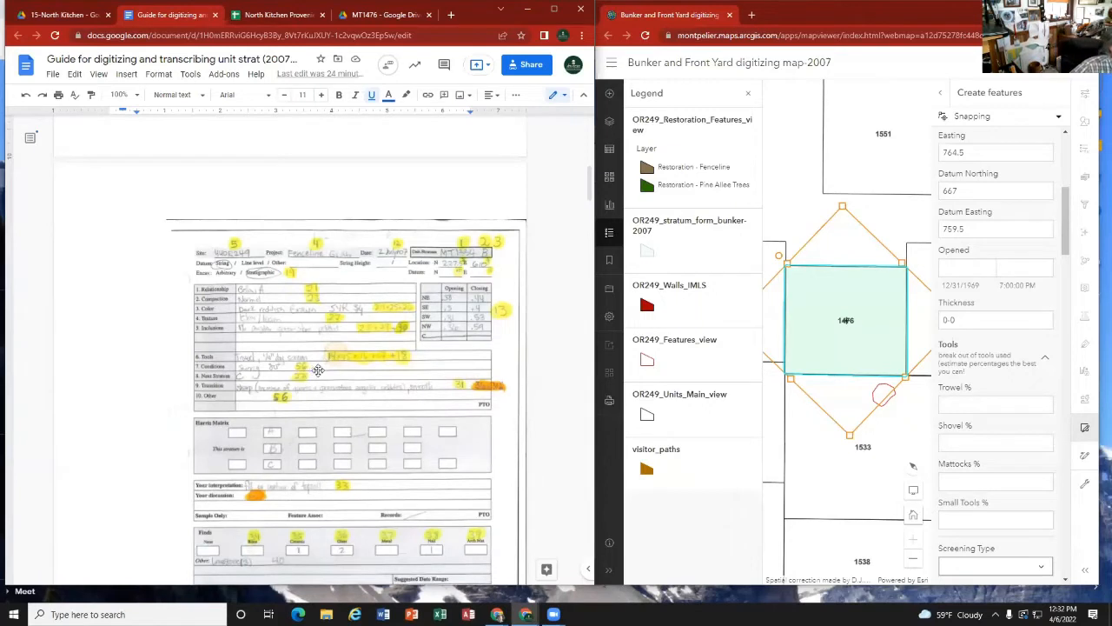
Step: Return to stratum A's card and set the form's tool percentages to Trowel 50, Shovel 0 and Mattocks 0
scroll(314, 372, down, 3)
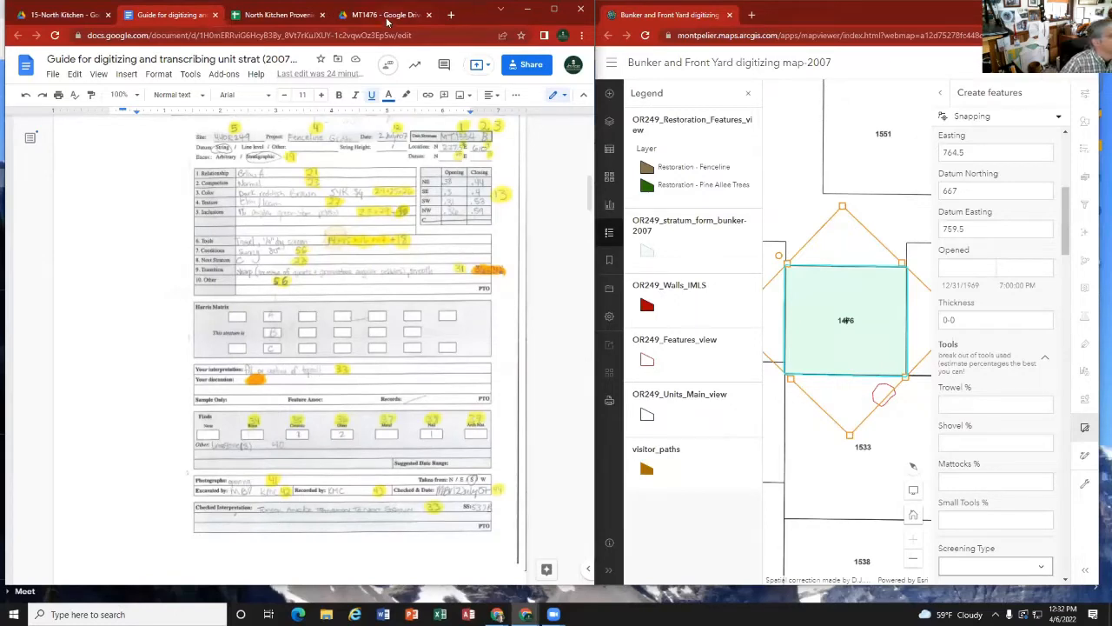
click(383, 16)
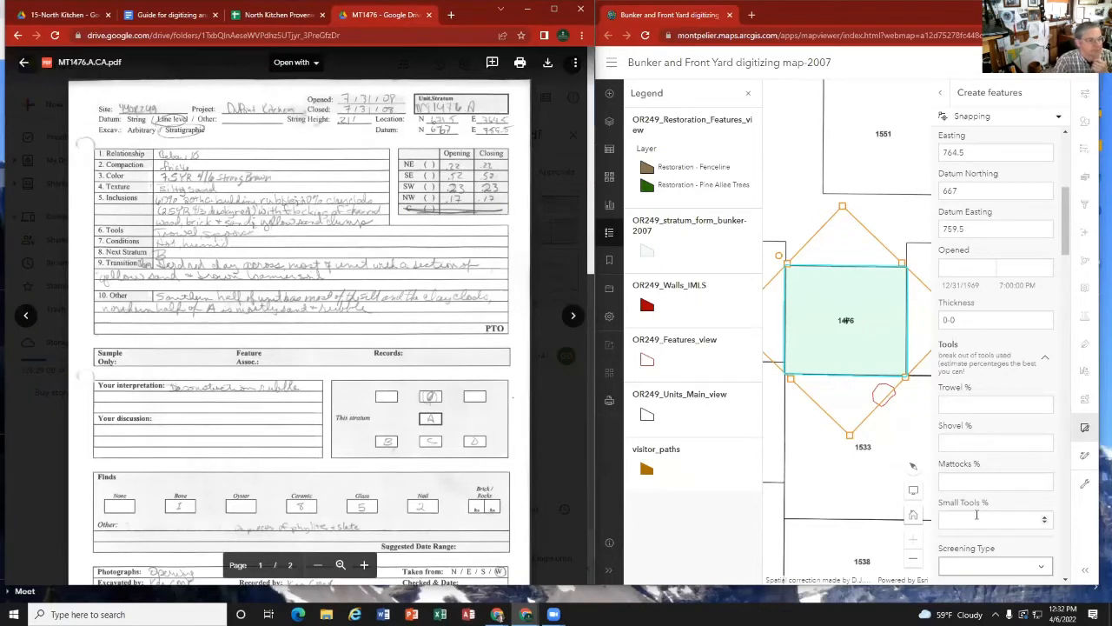
click(959, 402)
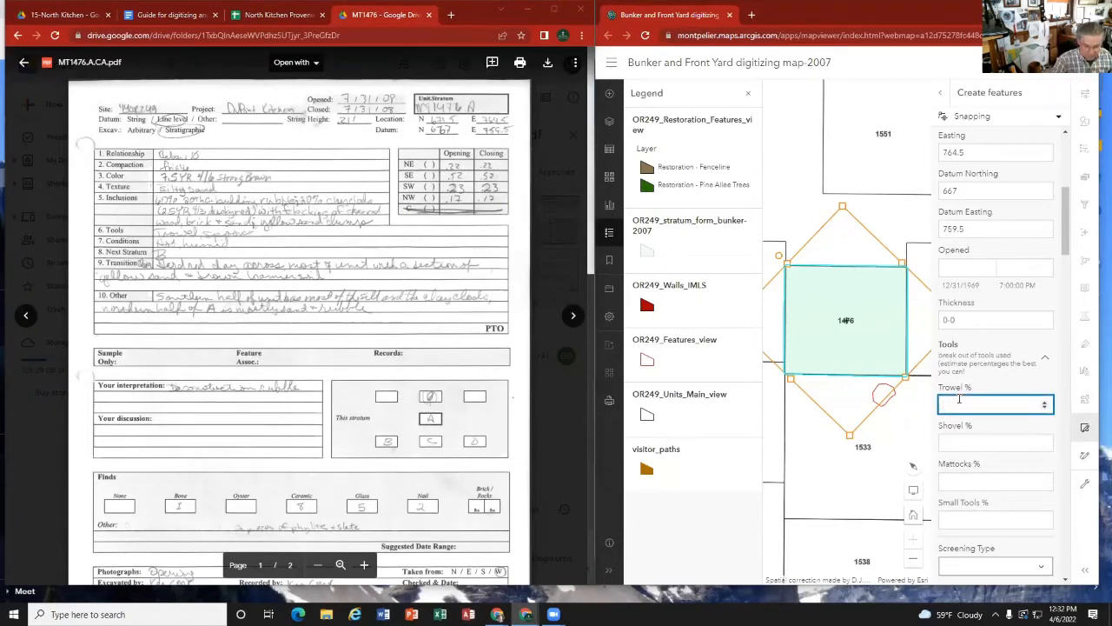
text(50)
click(989, 445)
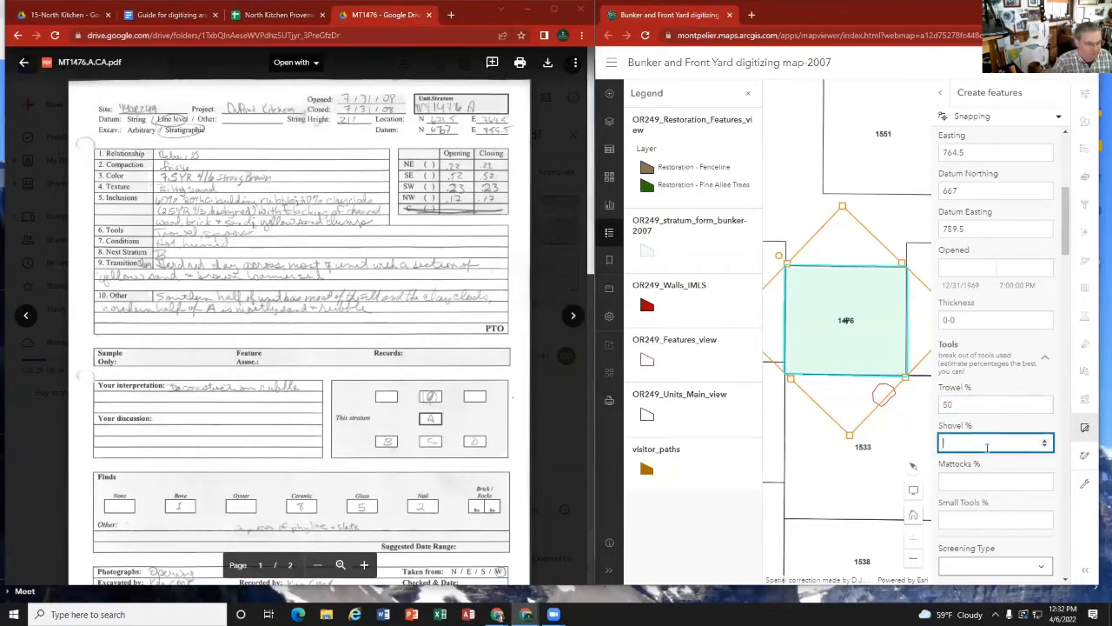
text(0)
click(966, 481)
text(0)
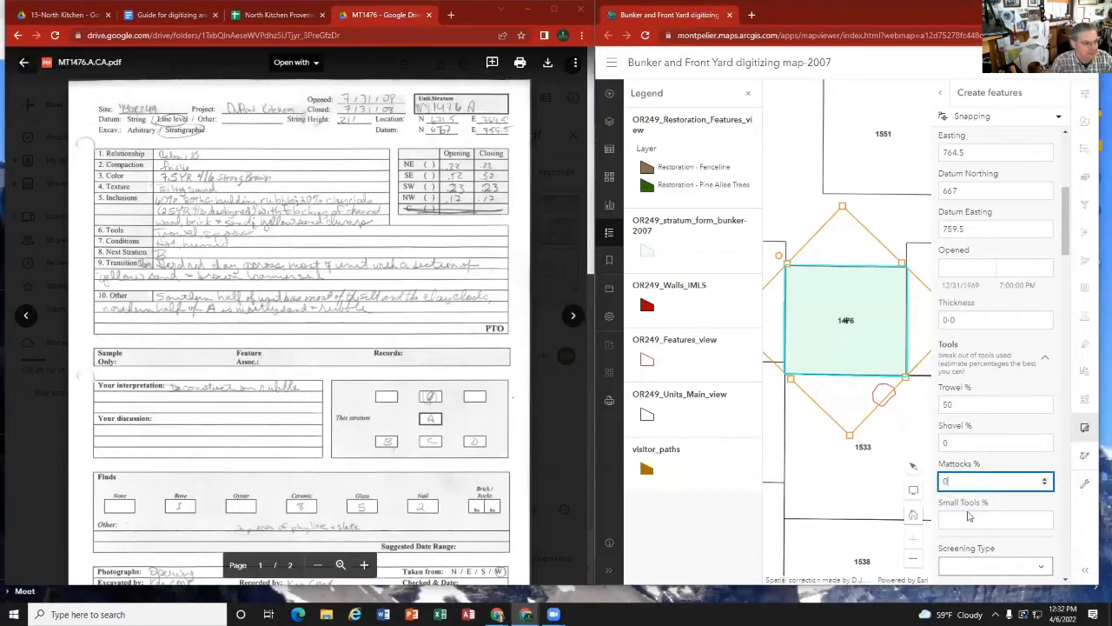
Step: Set the Small Tools percentage to 50, re-entering it if the value shifts
click(969, 520)
text(50)
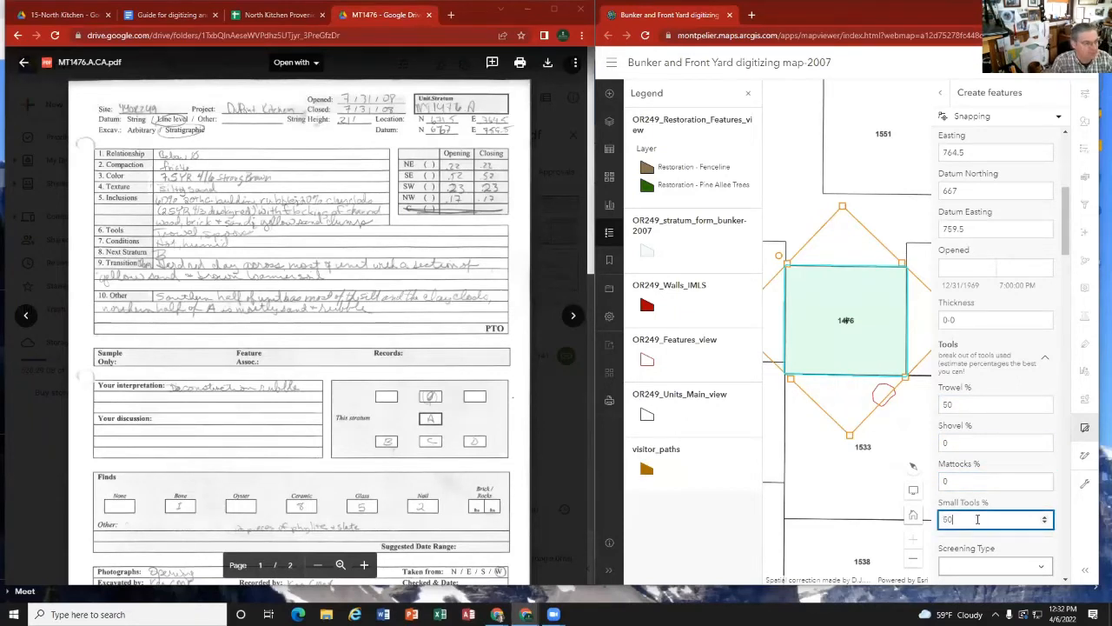
scroll(966, 516, down, 2)
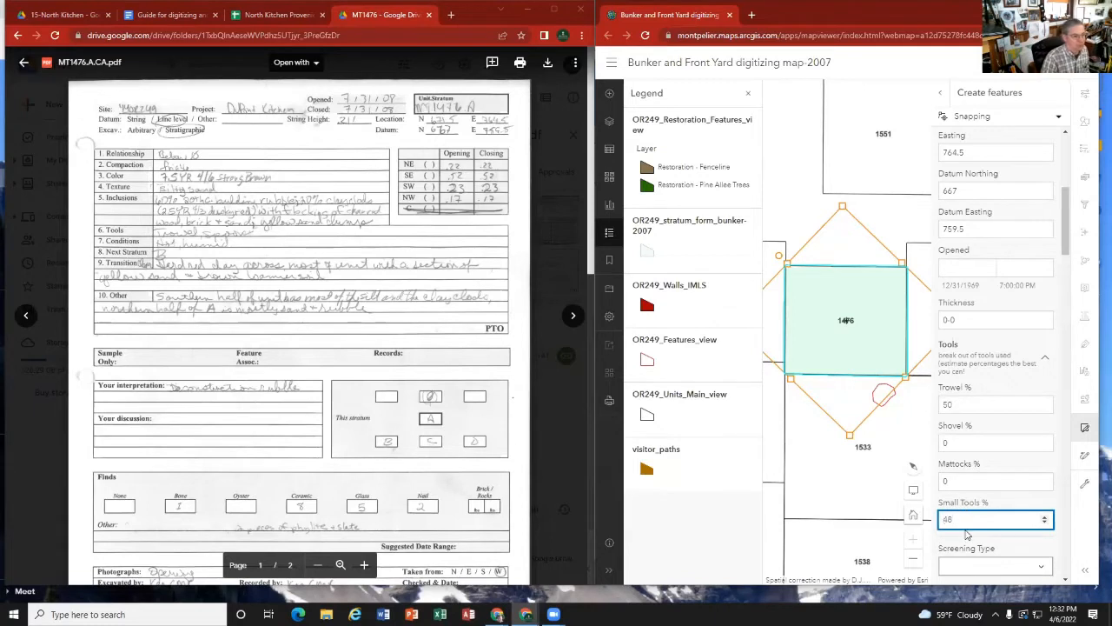
scroll(973, 544, down, 1)
drag(954, 462, 923, 466)
text(50)
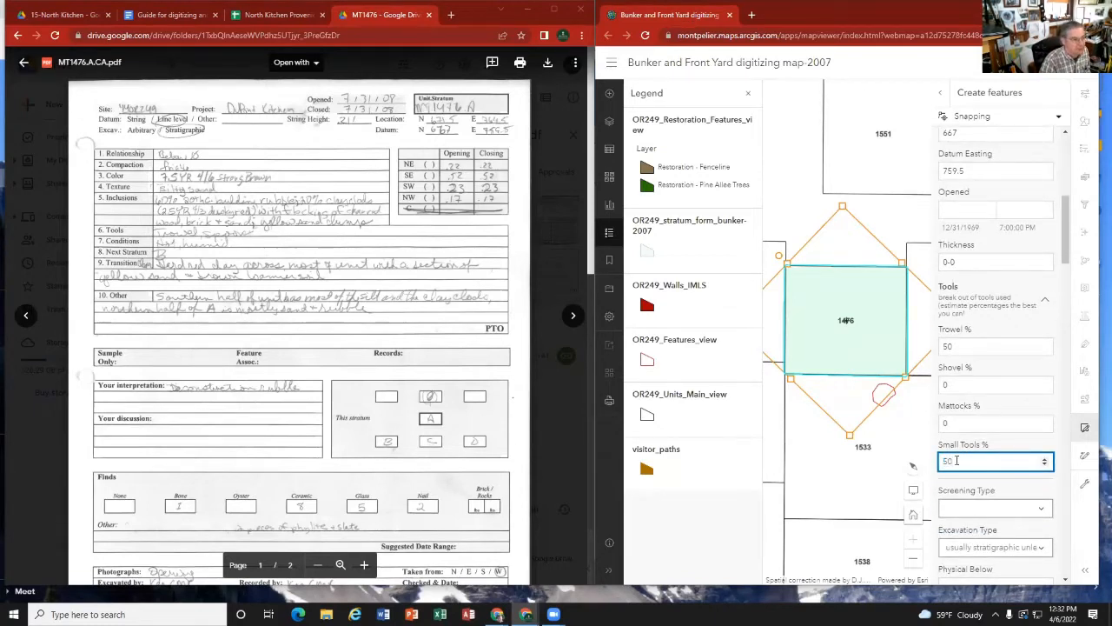
Step: Check the guide's Screening Type note and sample card, return to stratum A's card, and set Screening Type to Dry 1/4"
click(959, 504)
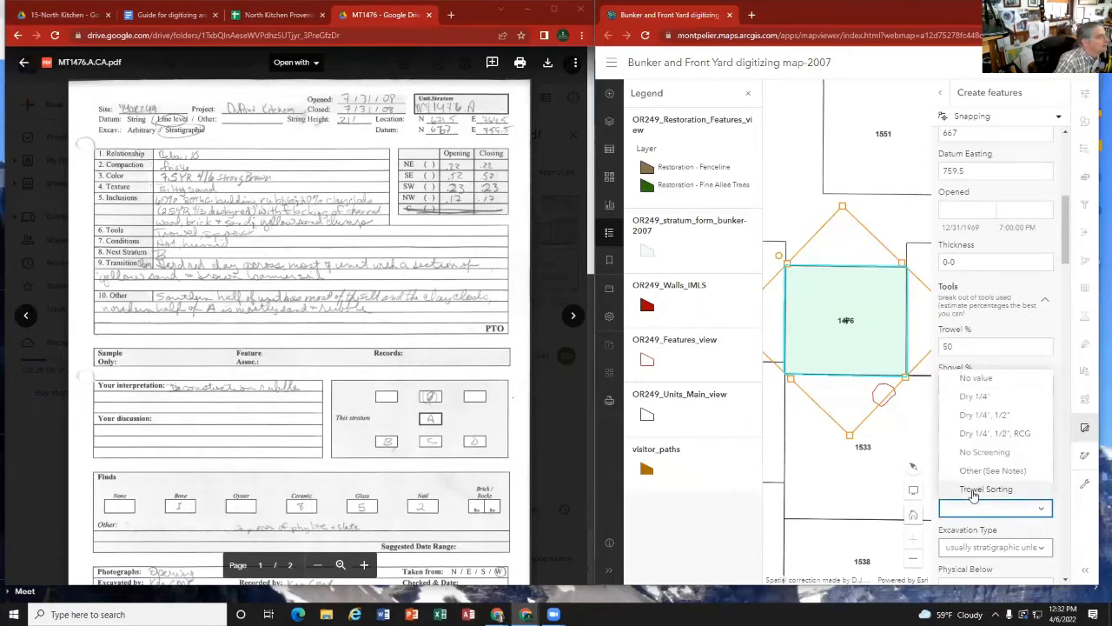
click(159, 15)
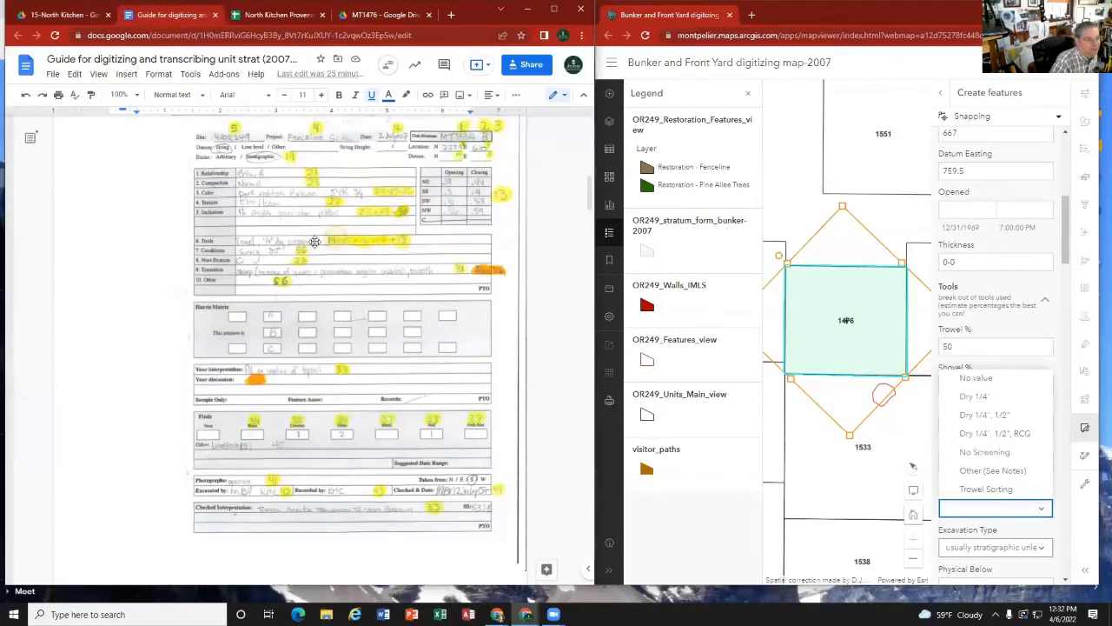
scroll(297, 318, down, 8)
scroll(297, 318, down, 3)
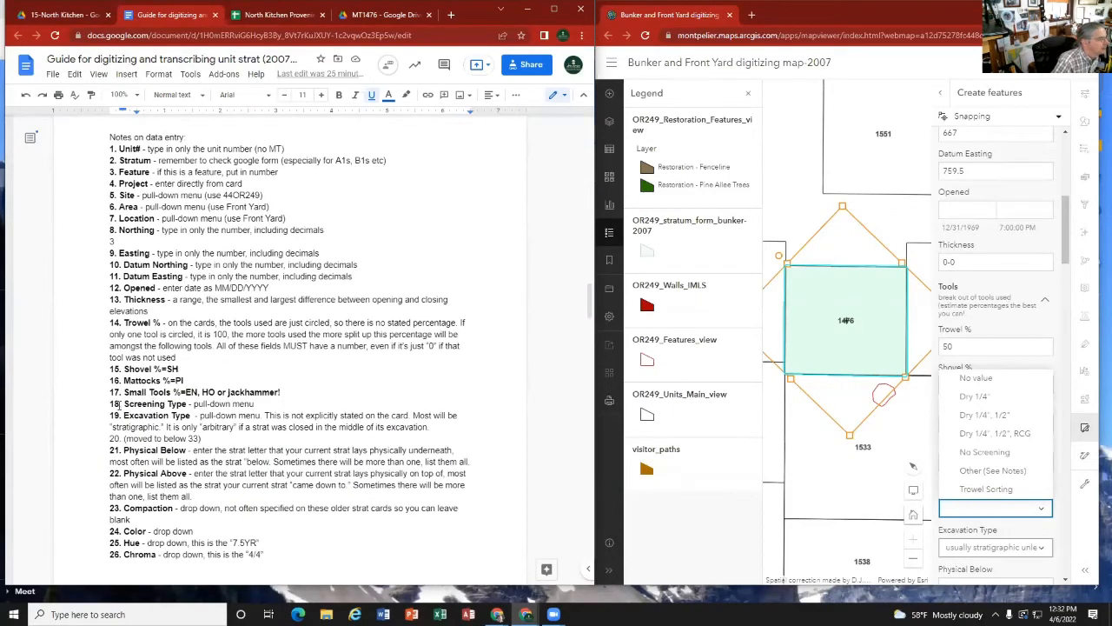
scroll(230, 334, up, 10)
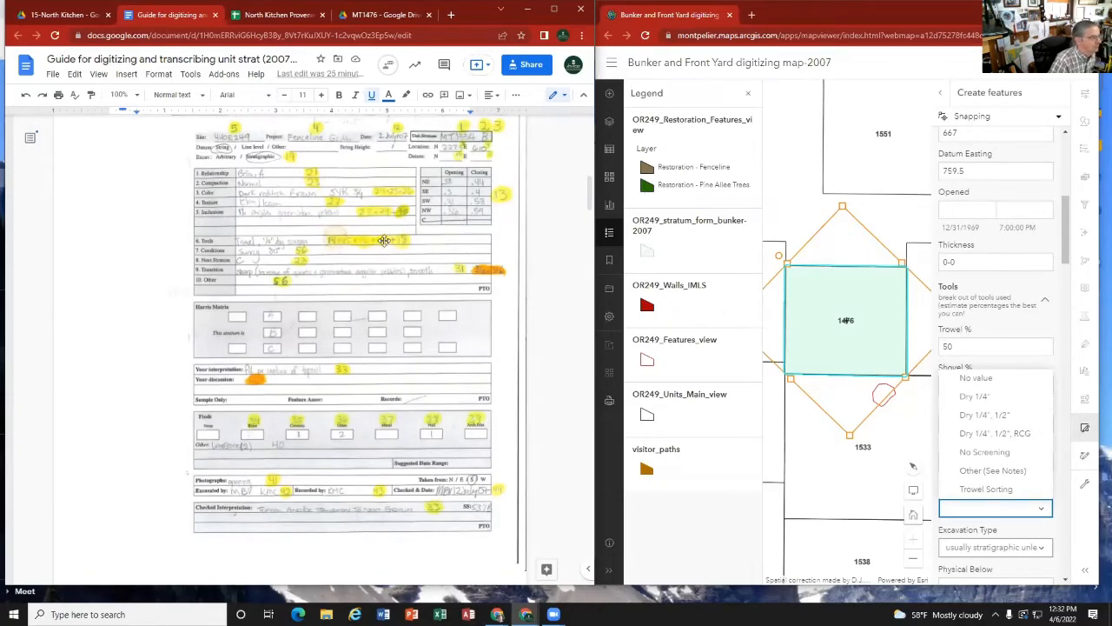
click(372, 18)
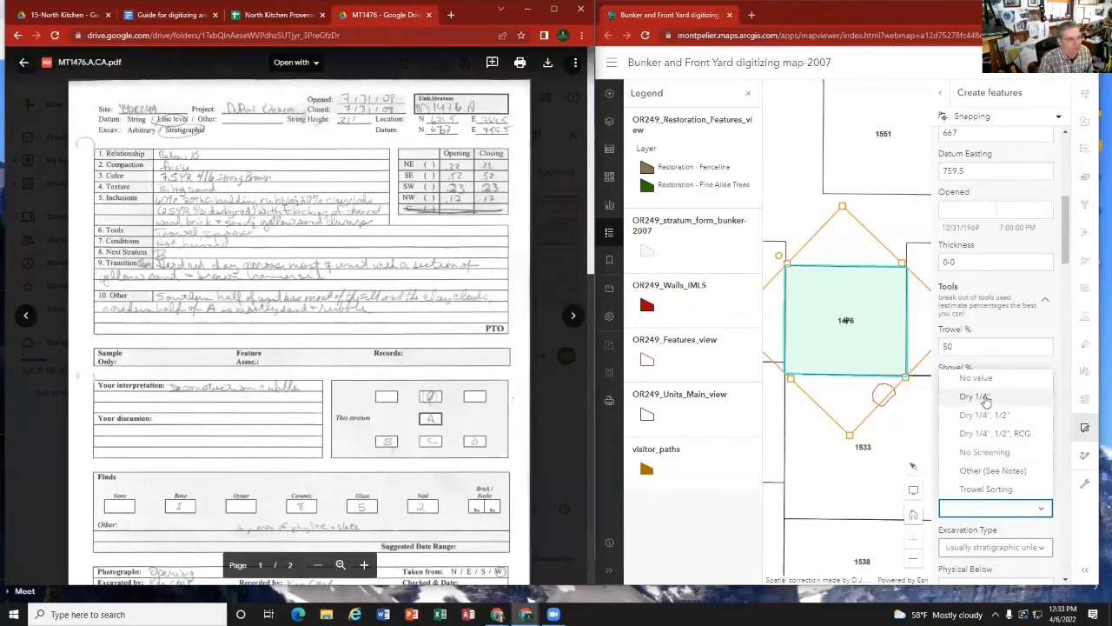
click(985, 399)
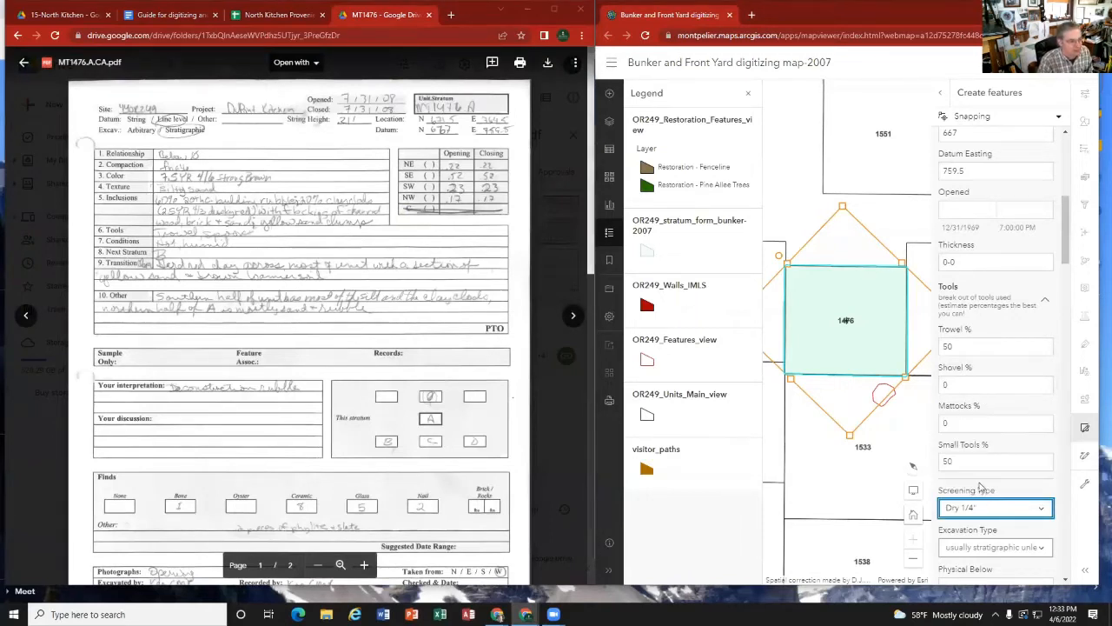
Step: Open the Excavation Type choices and check the guide's note and sample card on that field before returning to stratum A's card
scroll(980, 487, down, 1)
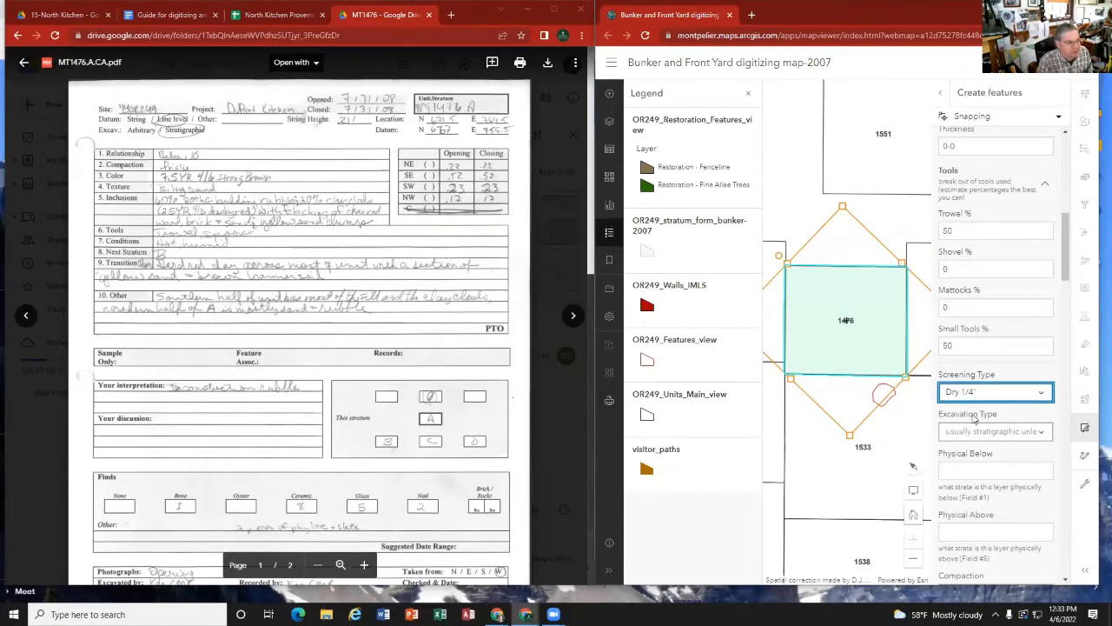
click(1041, 432)
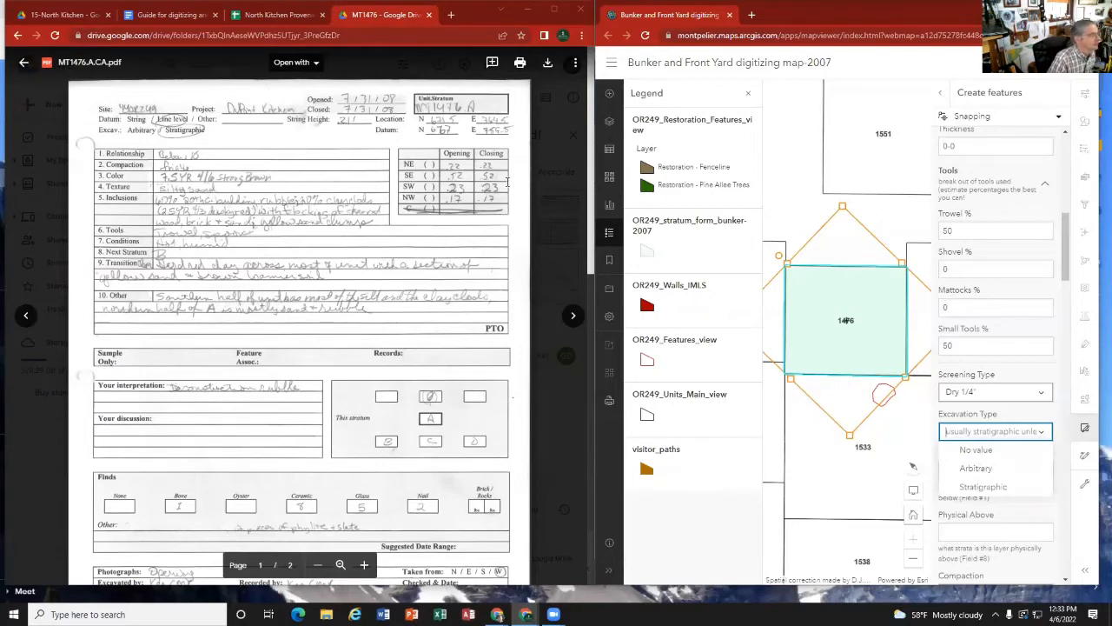
click(154, 16)
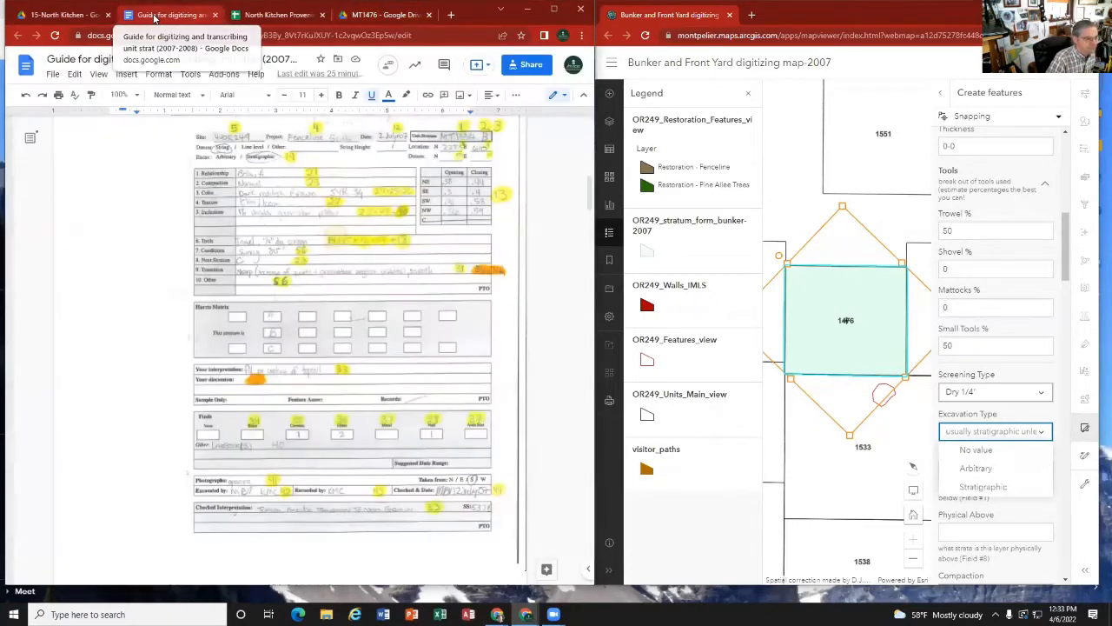
scroll(268, 445, down, 10)
scroll(267, 445, down, 5)
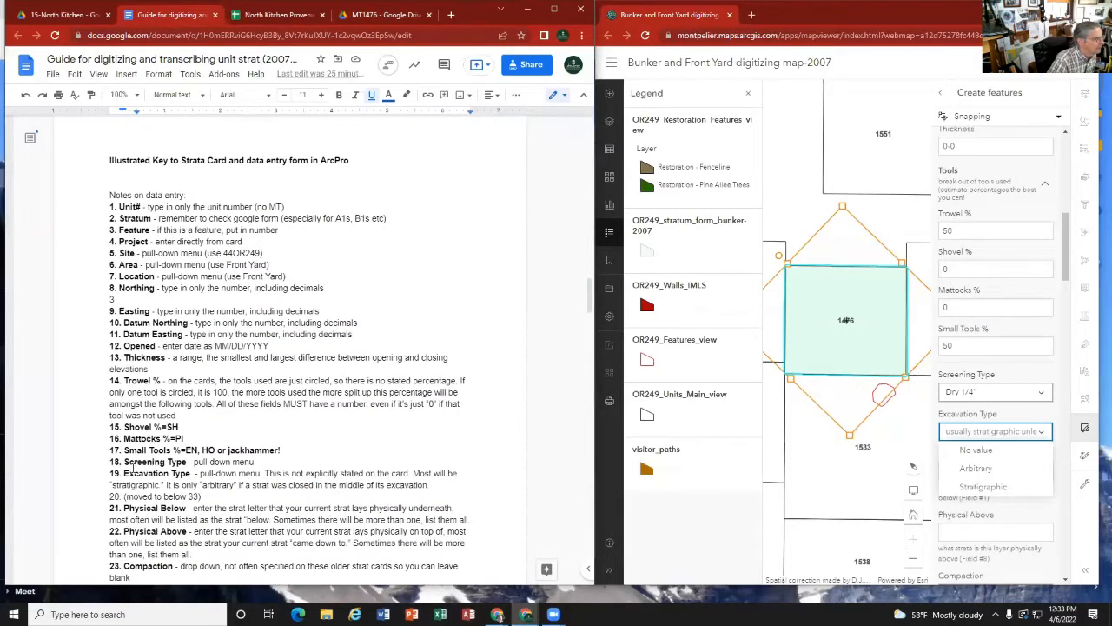
scroll(181, 467, up, 10)
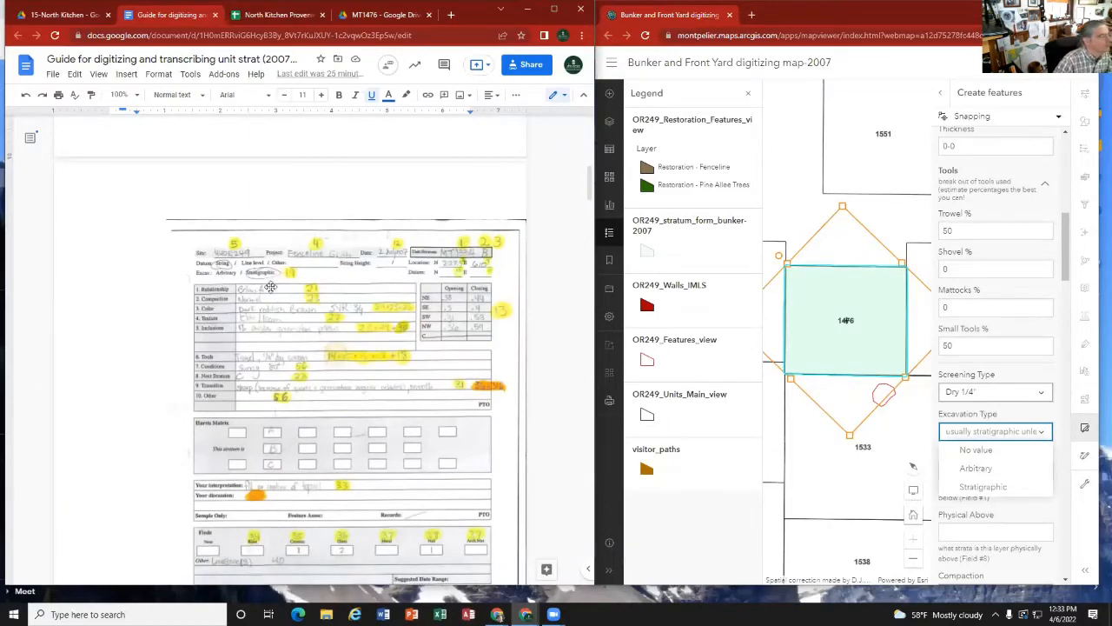
click(384, 15)
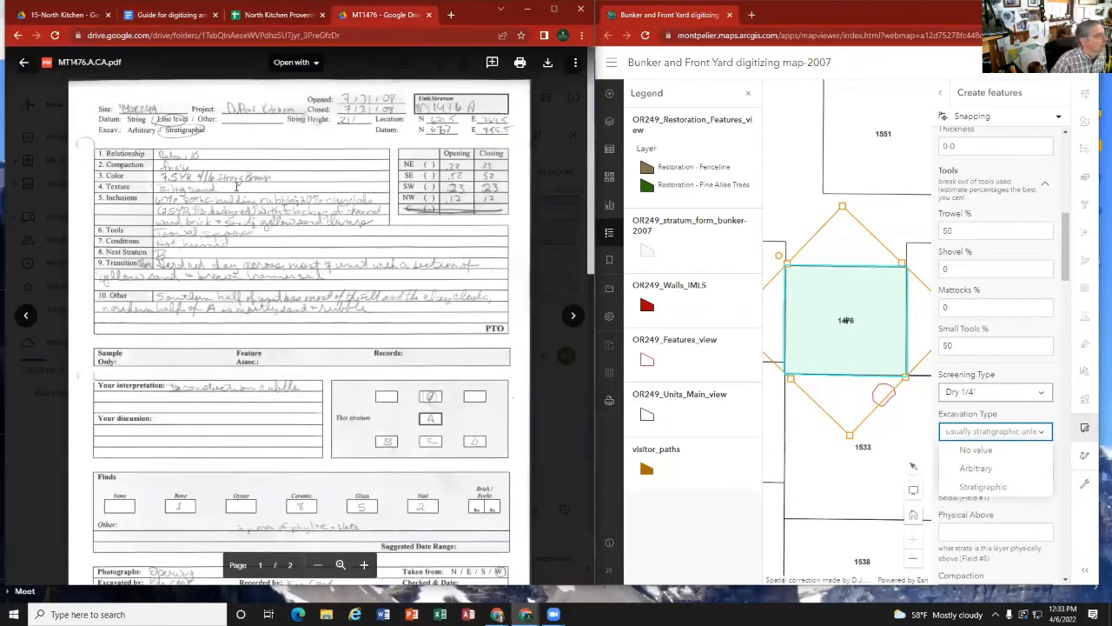
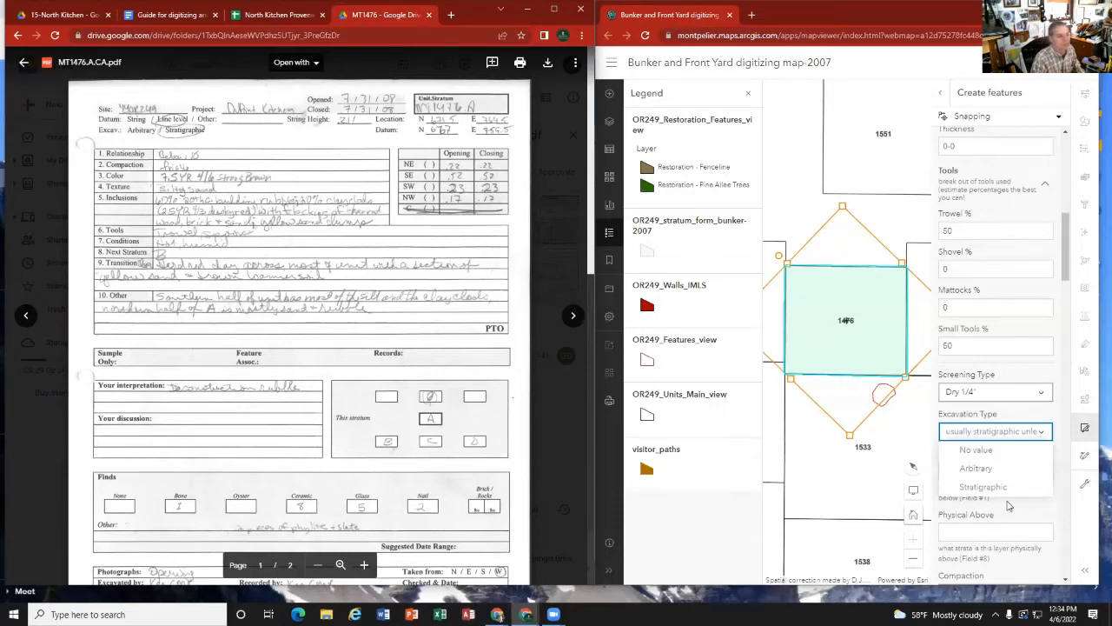
Step: Set Excavation Type to Stratigraphic and open the 2007 strata guide linked in the digitizing guide
click(960, 487)
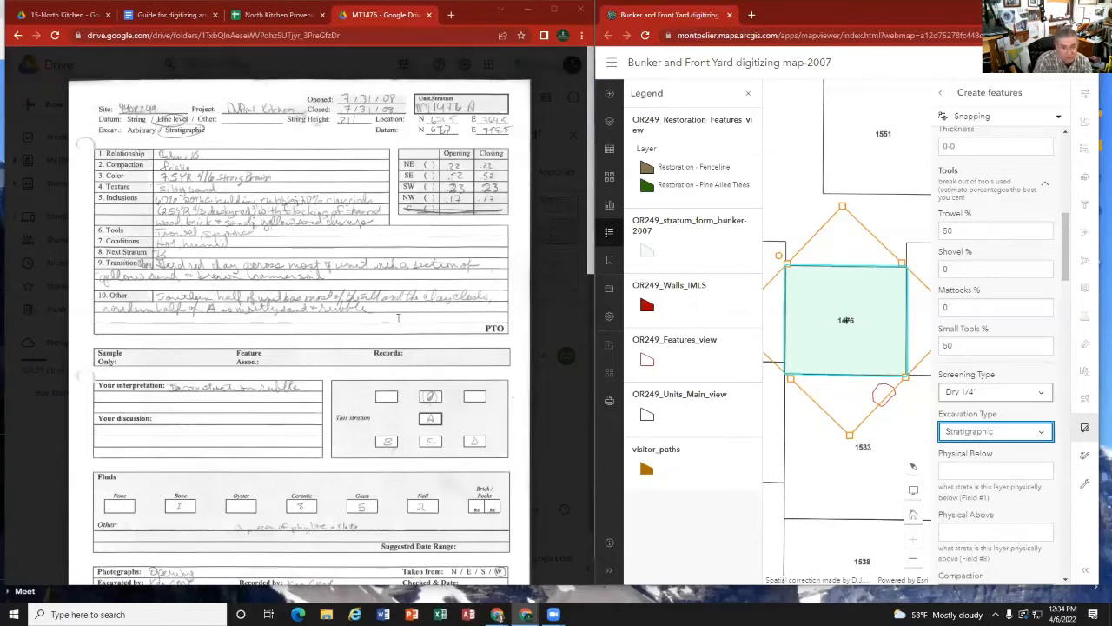
click(159, 18)
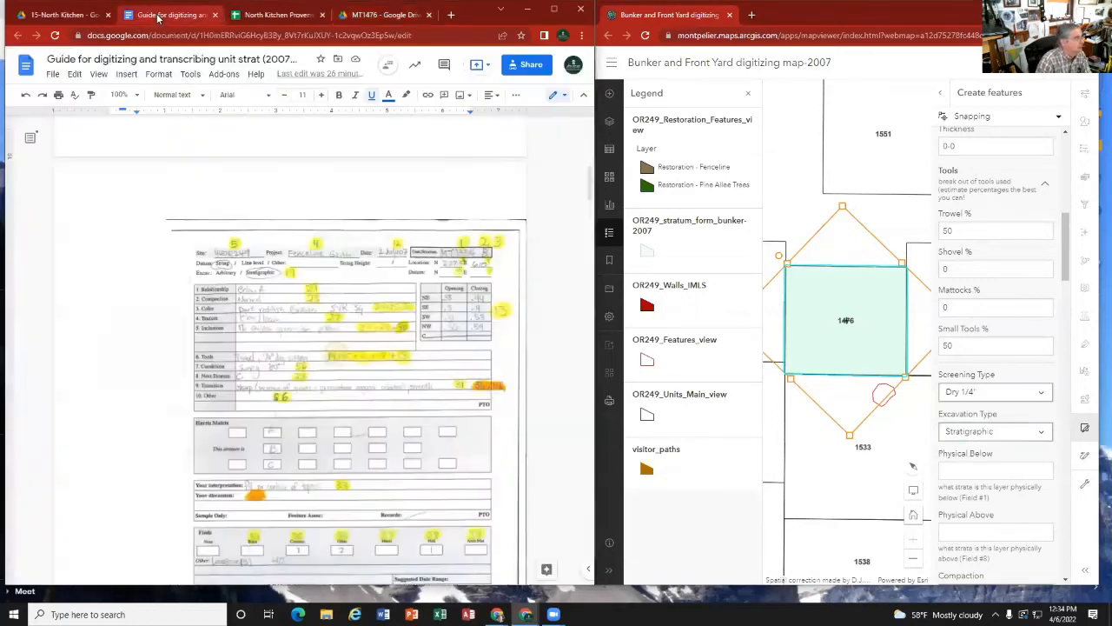
scroll(295, 260, up, 7)
scroll(296, 253, down, 4)
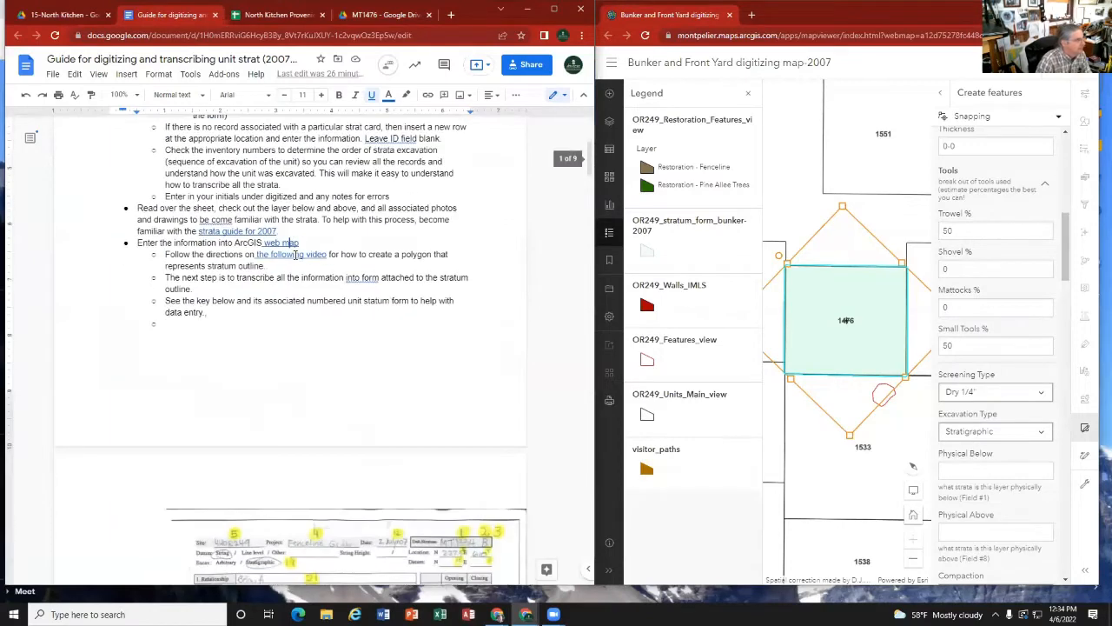
mouse_move(258, 233)
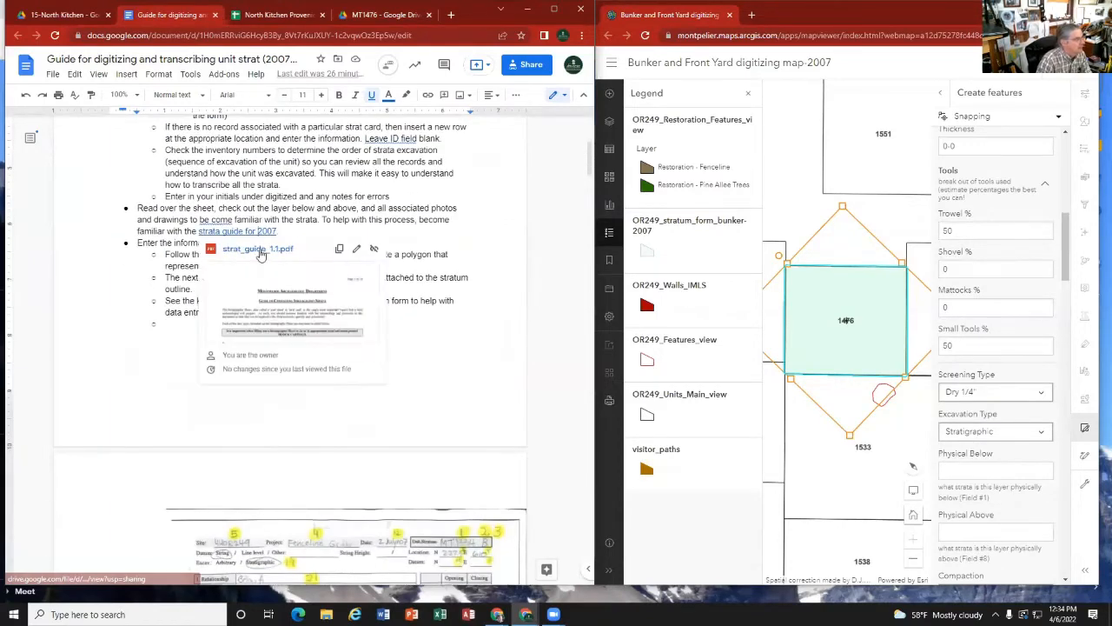
click(259, 249)
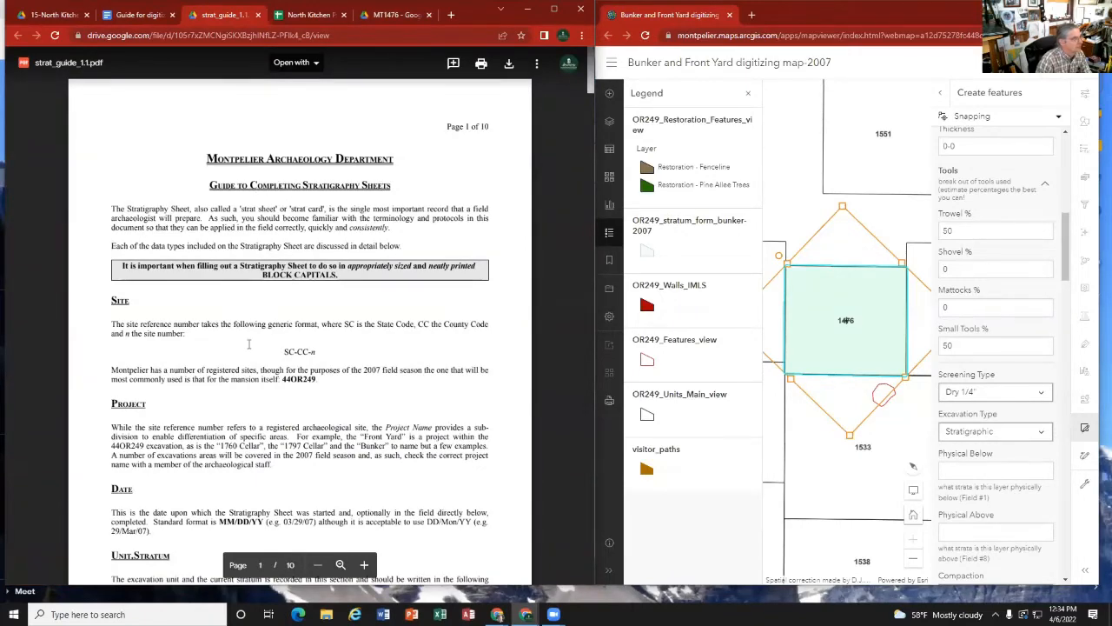
Step: Look through the strata guide's definitions of stratum designations, compaction, color, texture and stone inclusions, then close it and return to stratum A's card
scroll(249, 345, down, 3)
scroll(246, 344, down, 8)
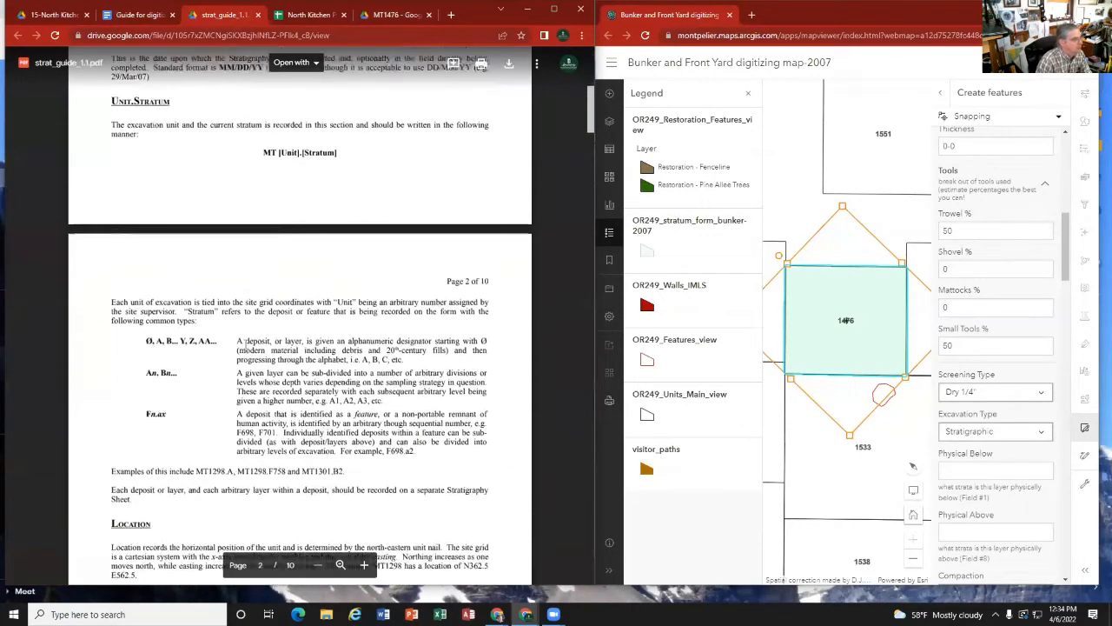
scroll(245, 344, down, 5)
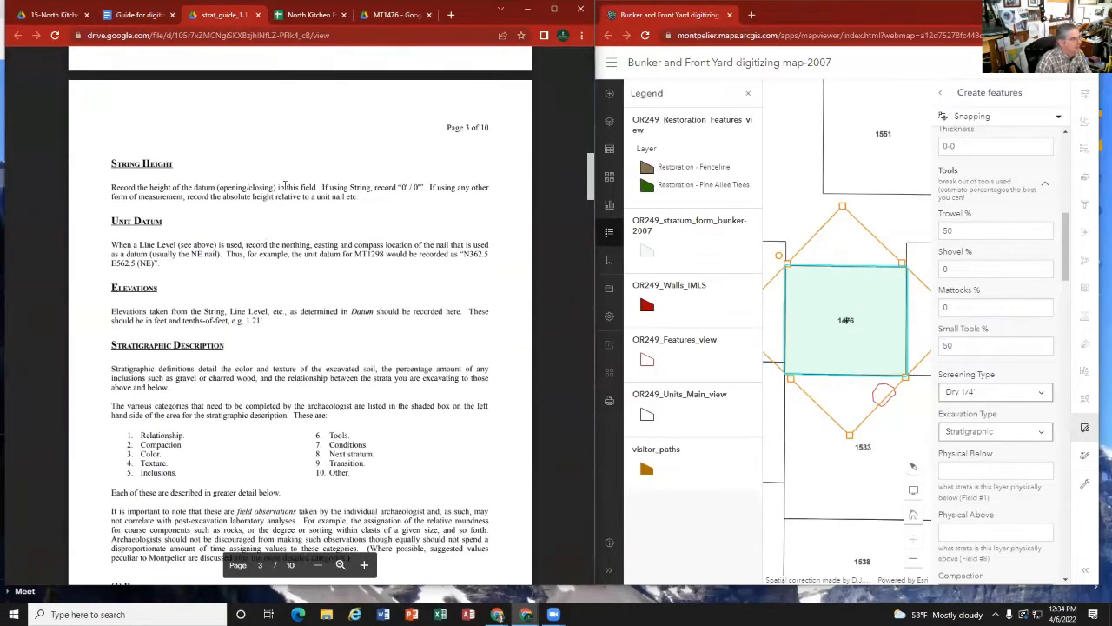
scroll(276, 316, down, 5)
scroll(276, 317, down, 12)
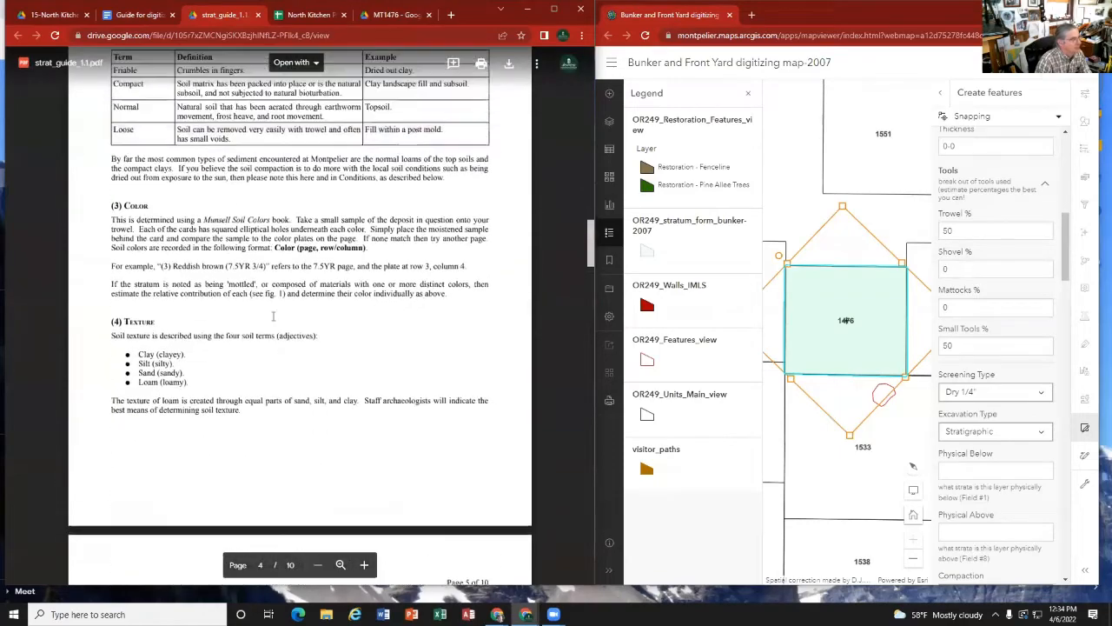
scroll(273, 316, down, 5)
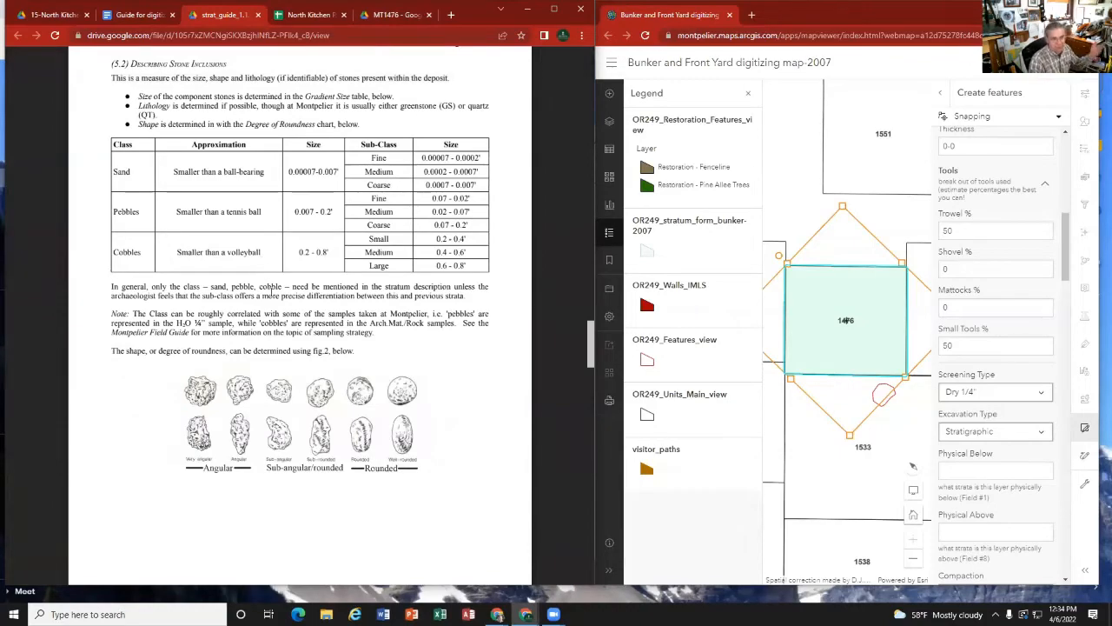
scroll(319, 368, up, 20)
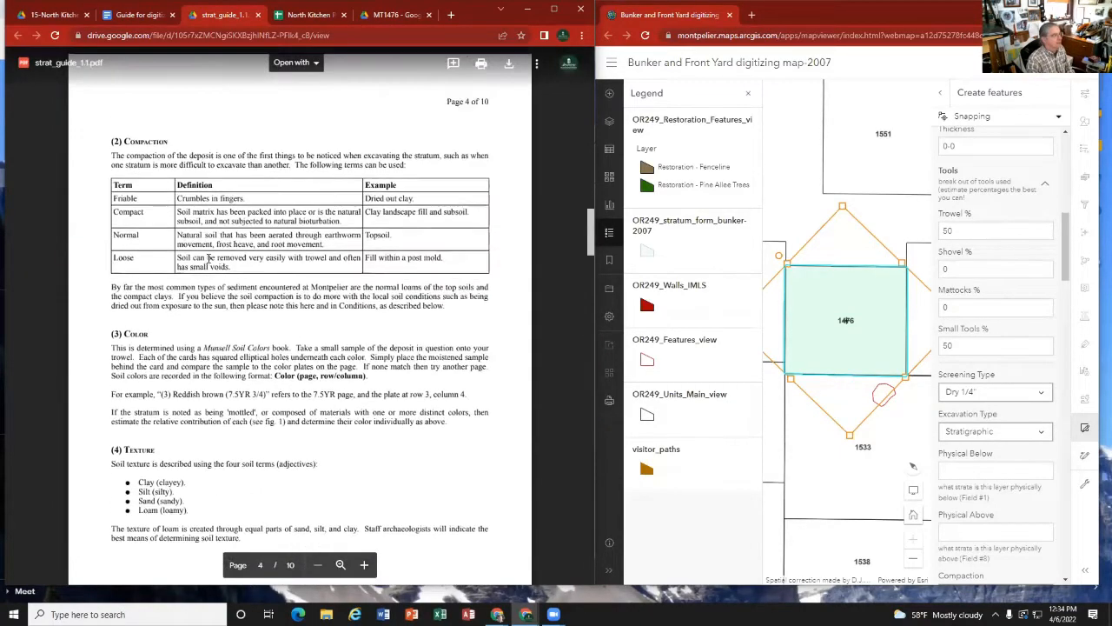
scroll(208, 259, up, 5)
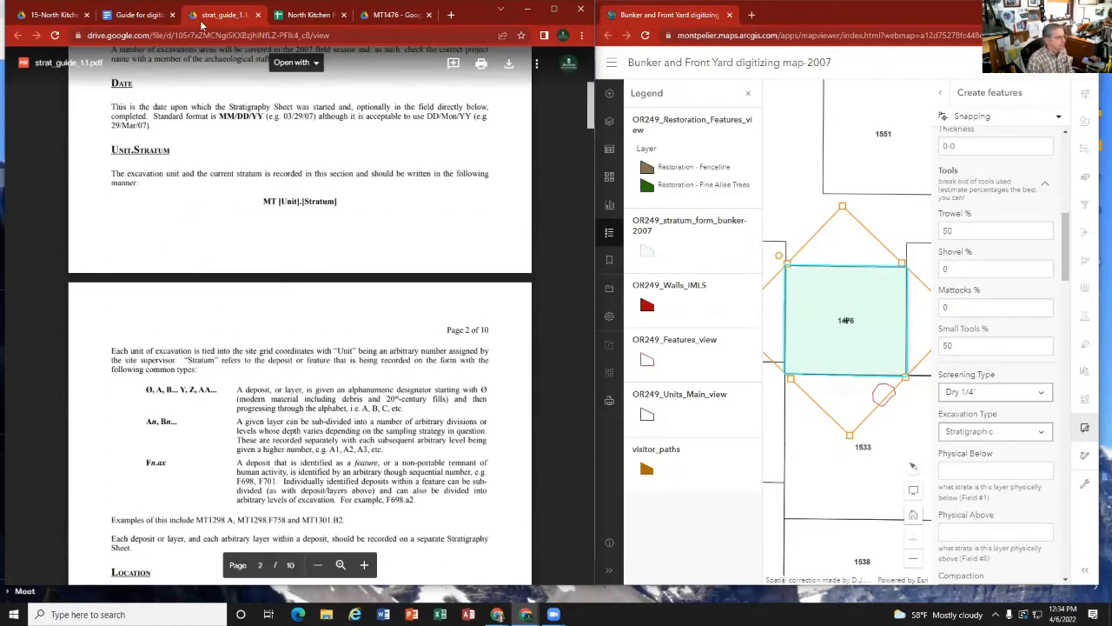
click(258, 15)
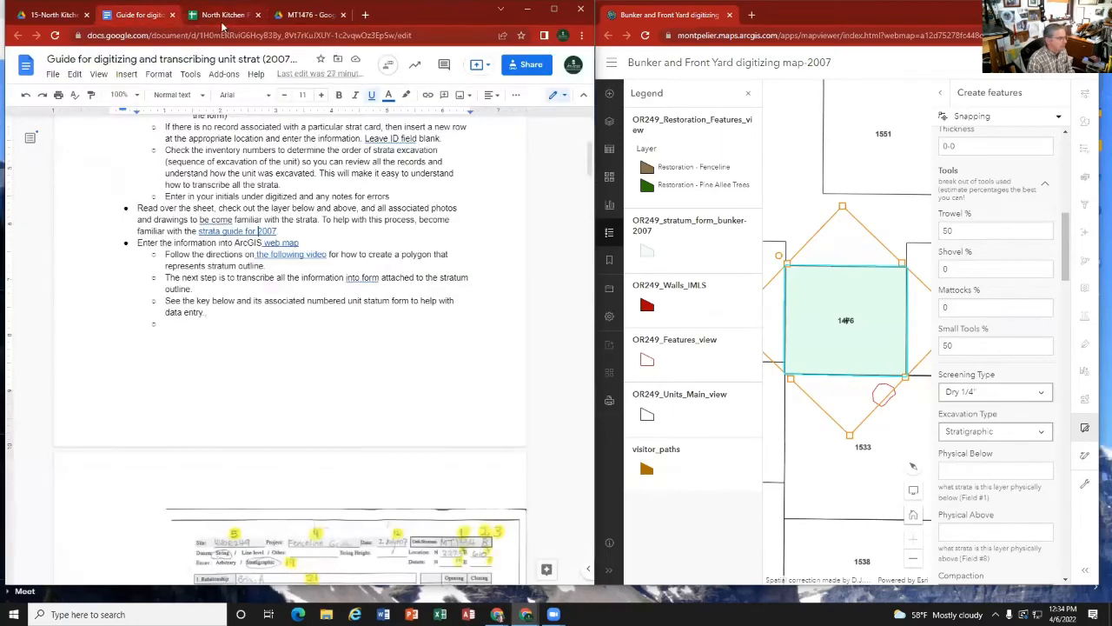
click(311, 15)
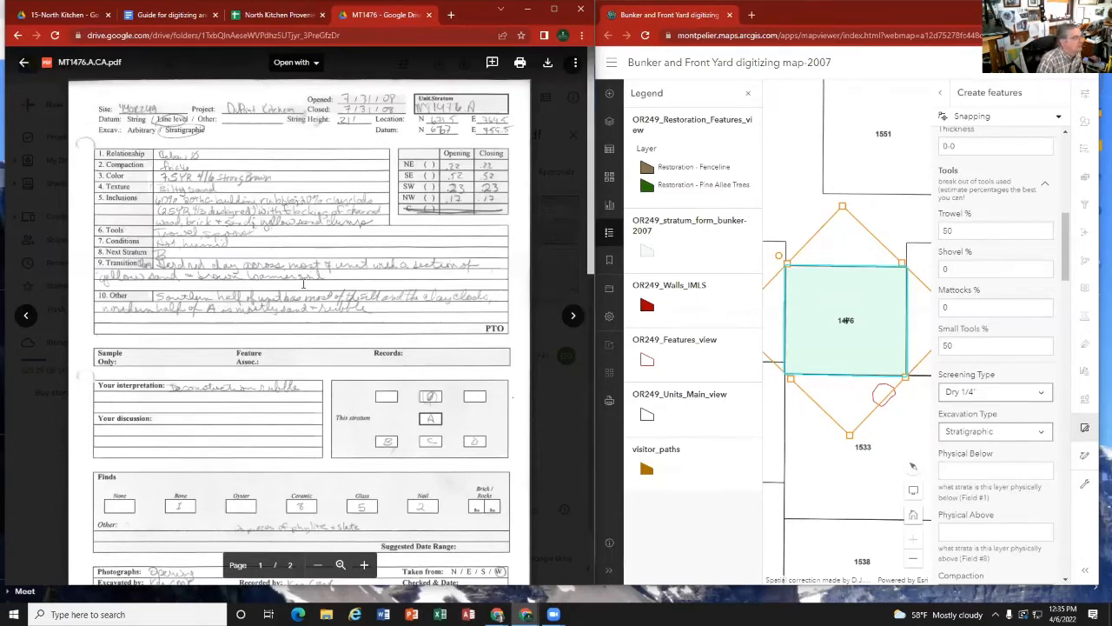
Step: Check the digitizing guide's Physical Below and Physical Above notes and find their field numbers on the sample card
click(190, 16)
scroll(308, 379, down, 5)
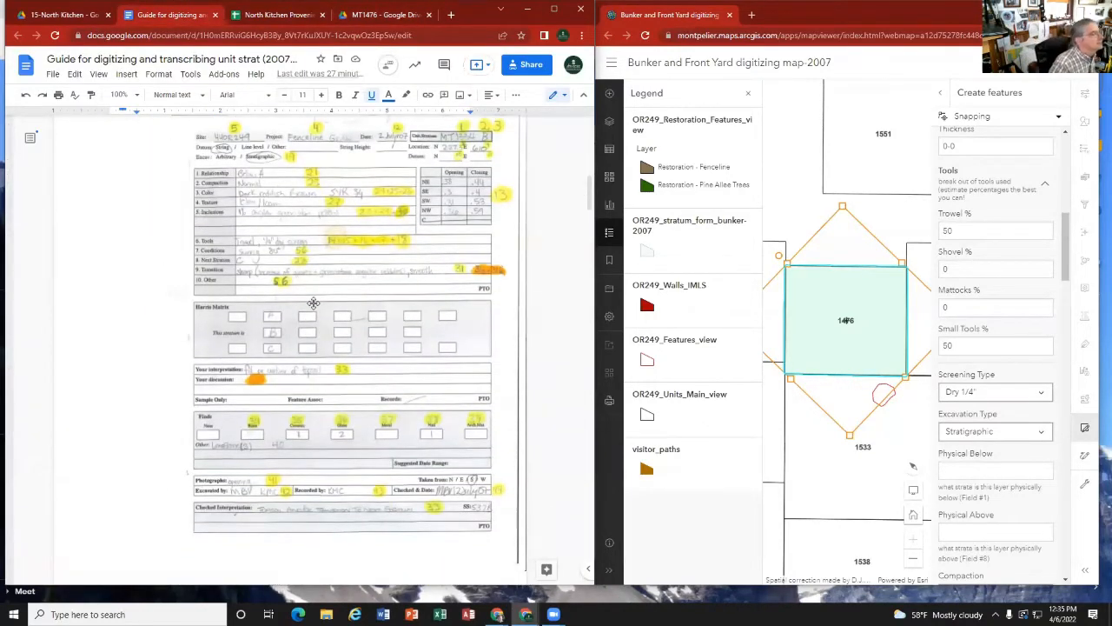
scroll(347, 360, down, 10)
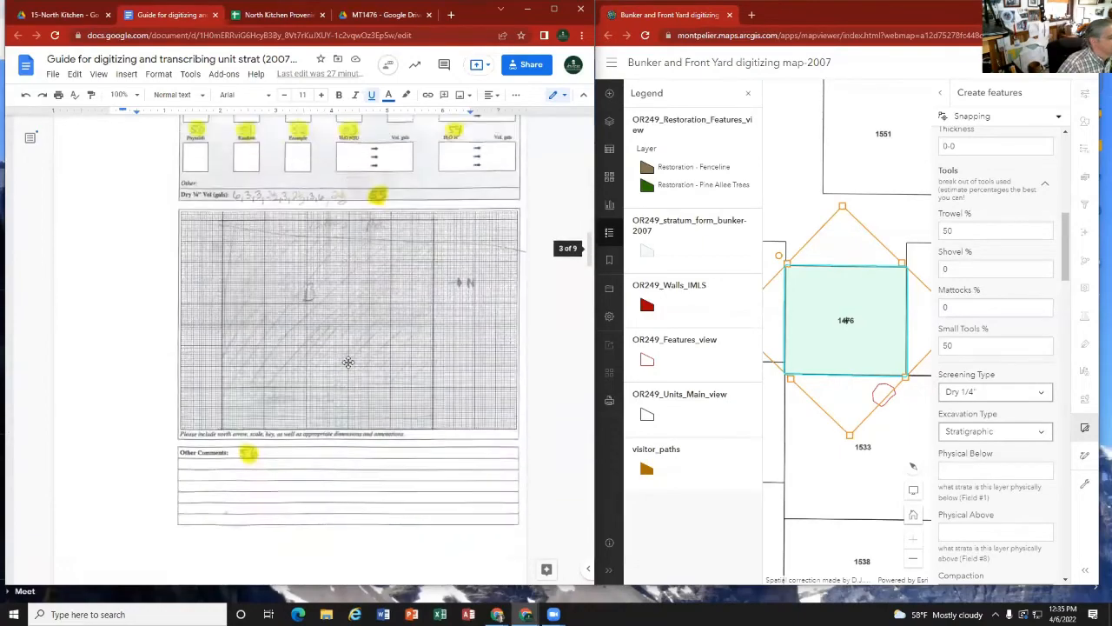
scroll(344, 357, down, 4)
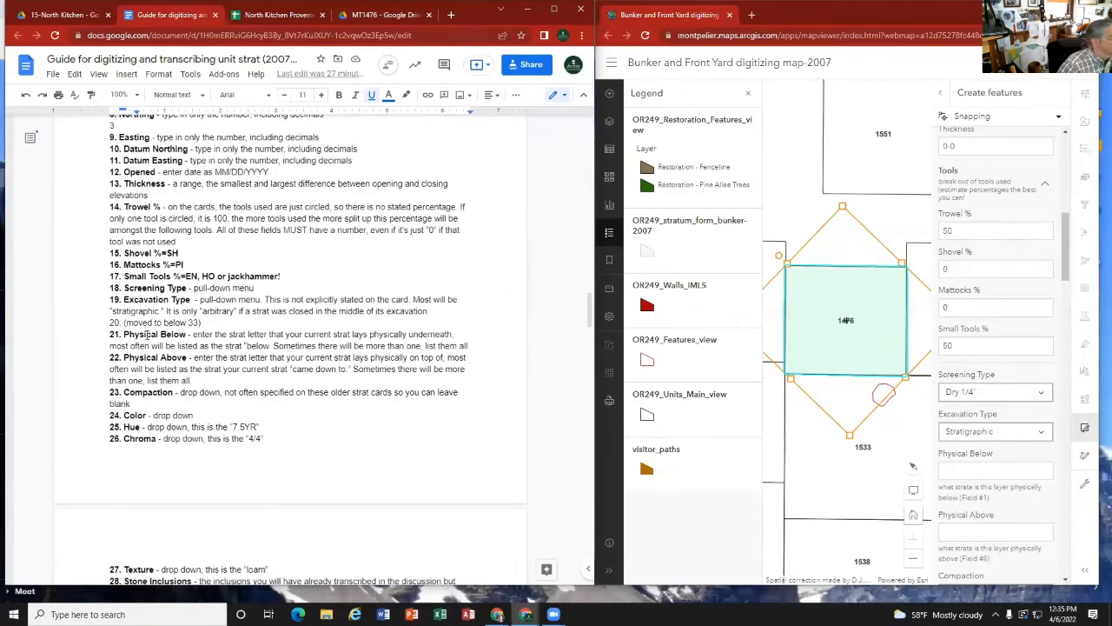
scroll(214, 320, up, 12)
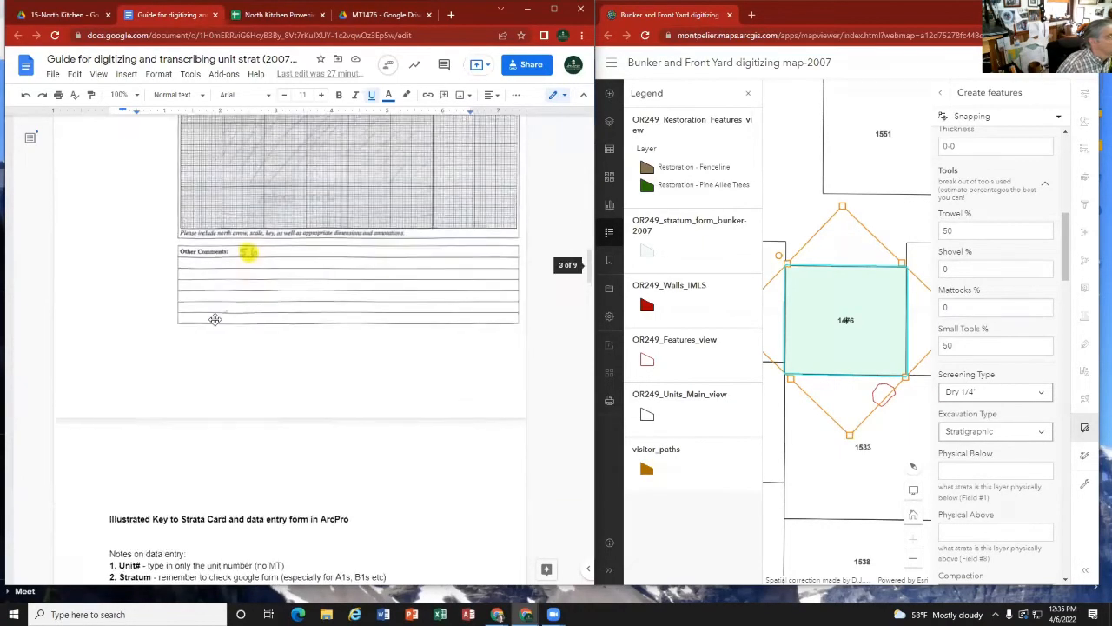
scroll(214, 319, up, 1)
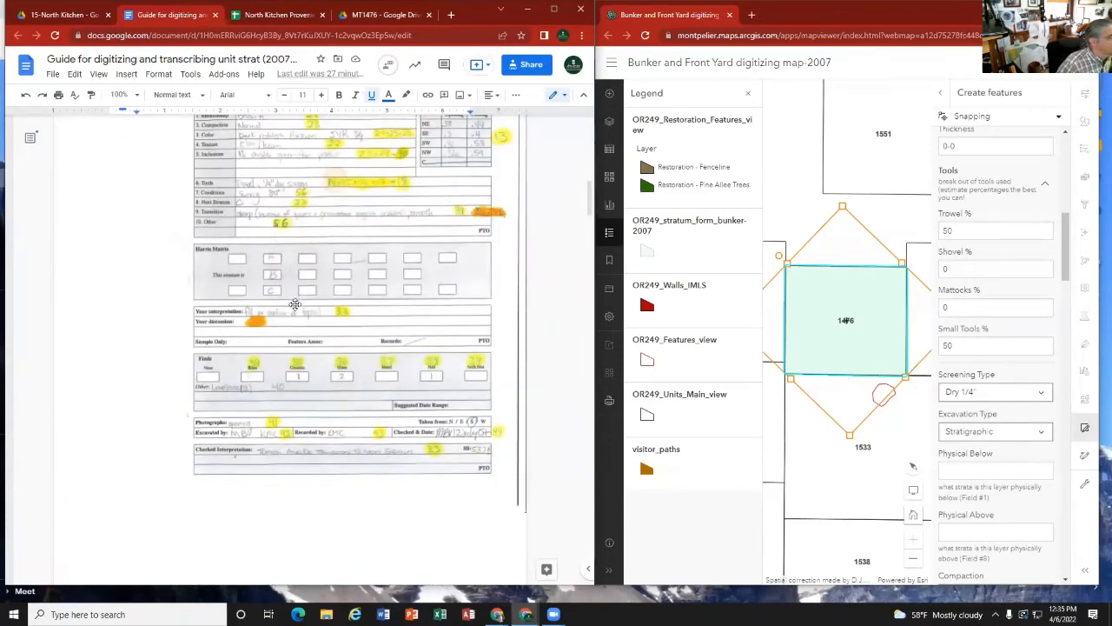
scroll(294, 312, up, 1)
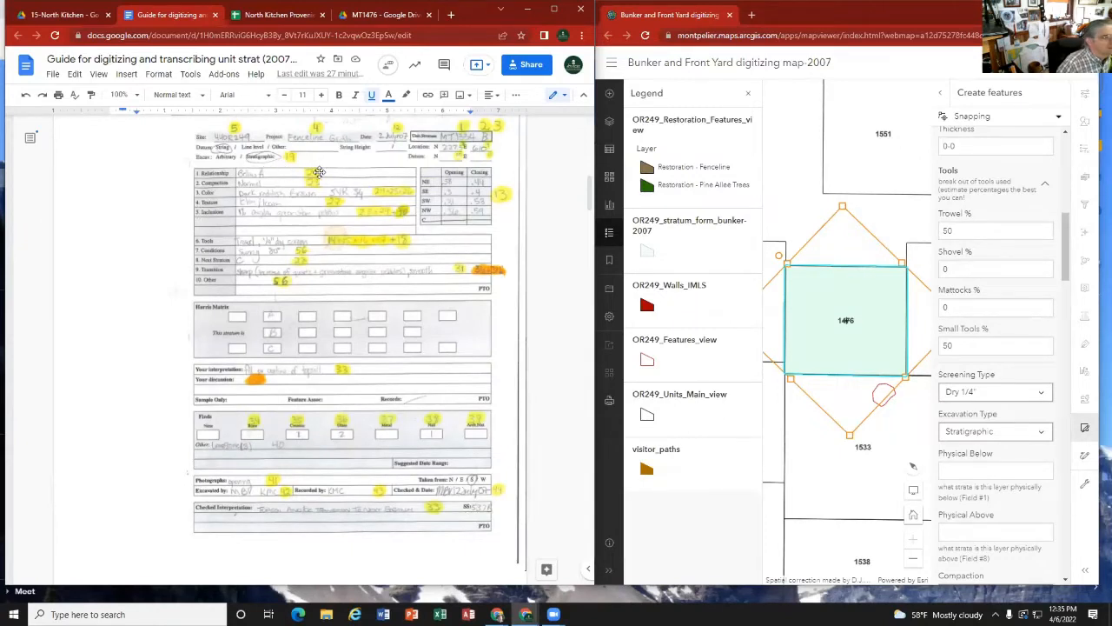
Step: Demonstrate the sample card's entries with A in Physical Below and C in Physical Above, then clear both fields
click(960, 469)
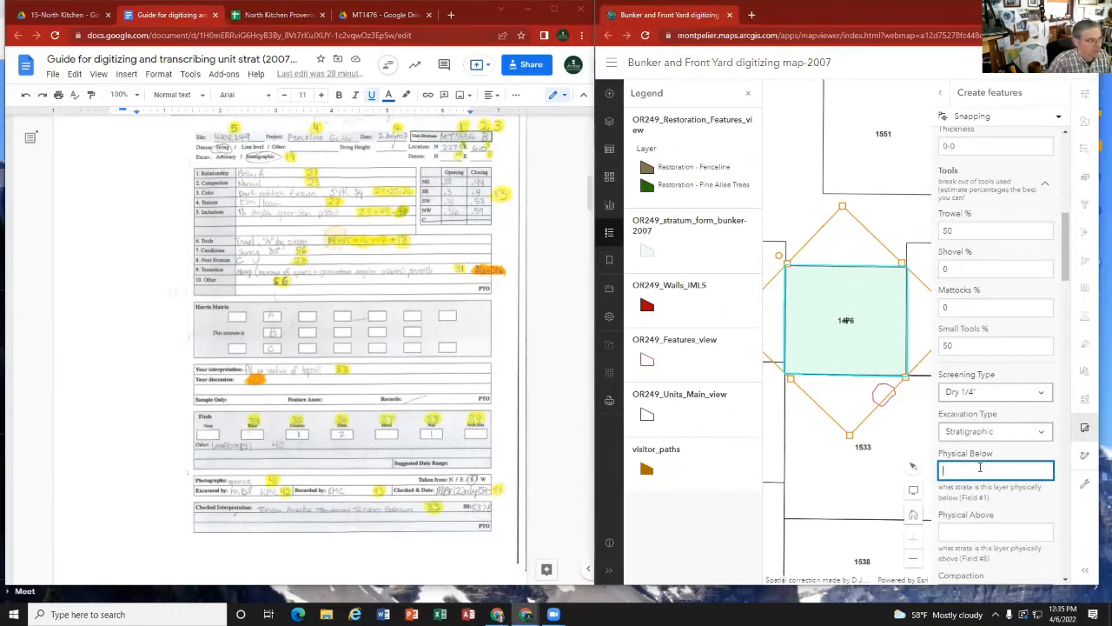
text(4)
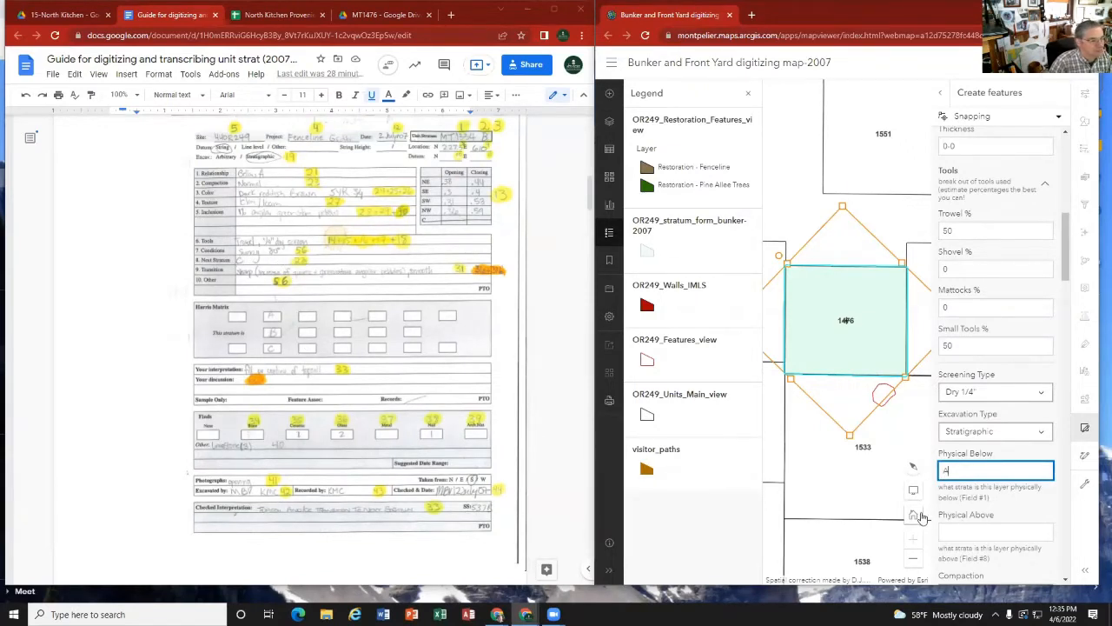
click(960, 528)
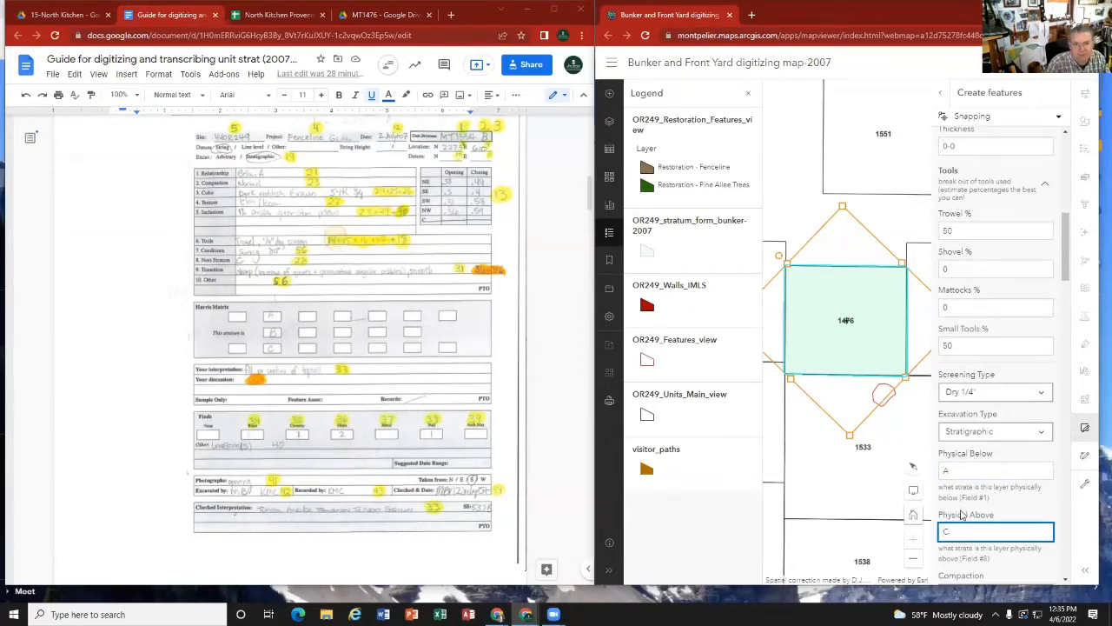
click(960, 470)
key(BackSpace)
click(949, 533)
key(BackSpace)
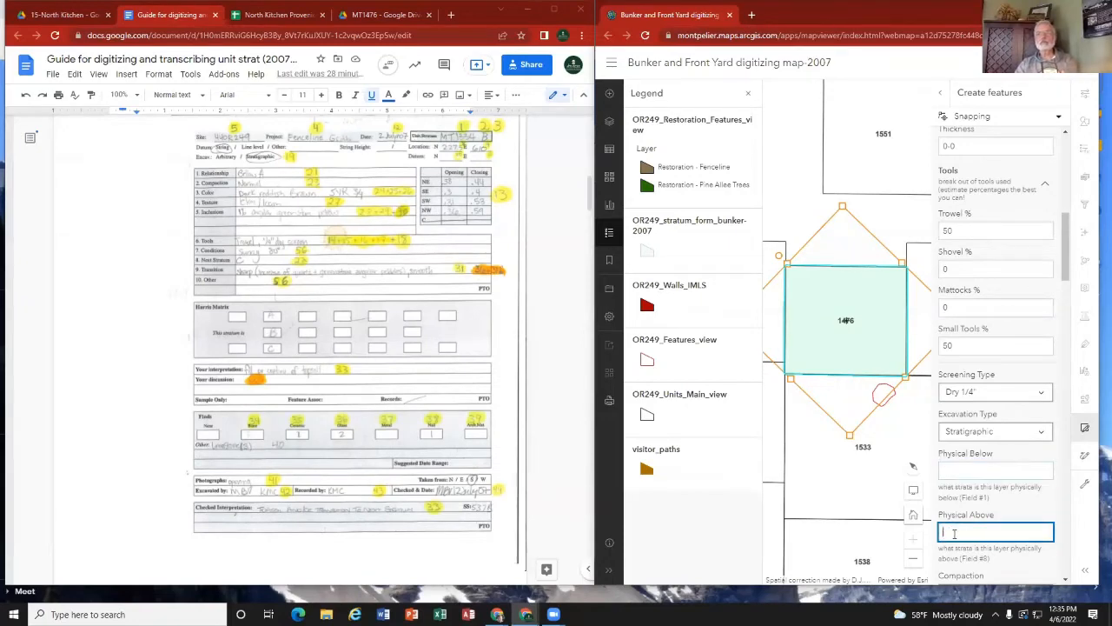
Step: Return to stratum A's card and set Physical Below to 0 and Physical Above to B
click(365, 16)
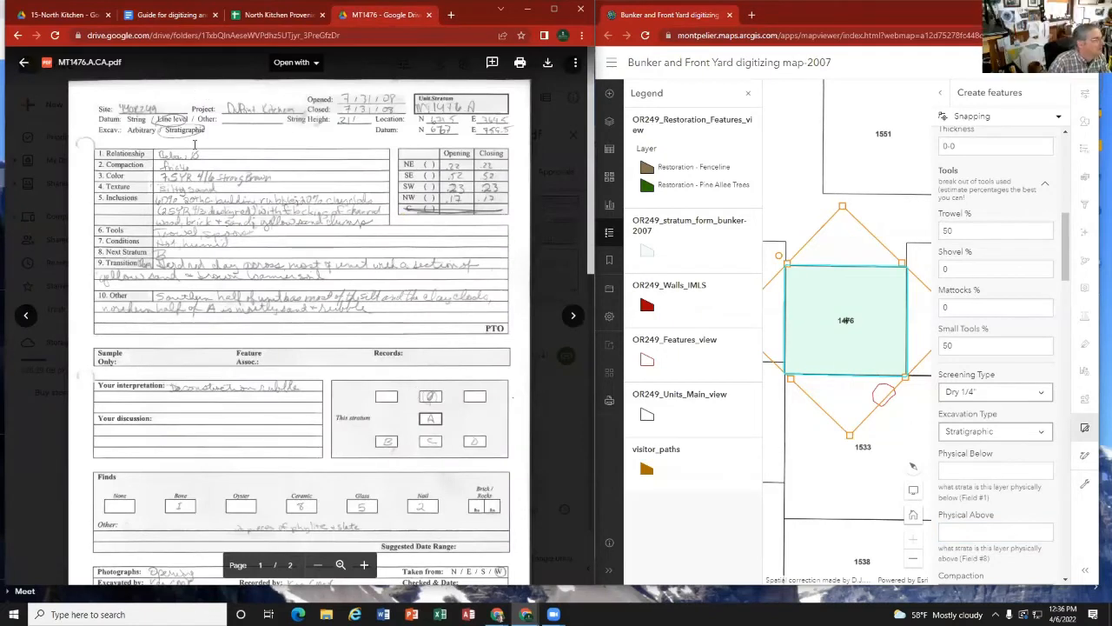
click(963, 471)
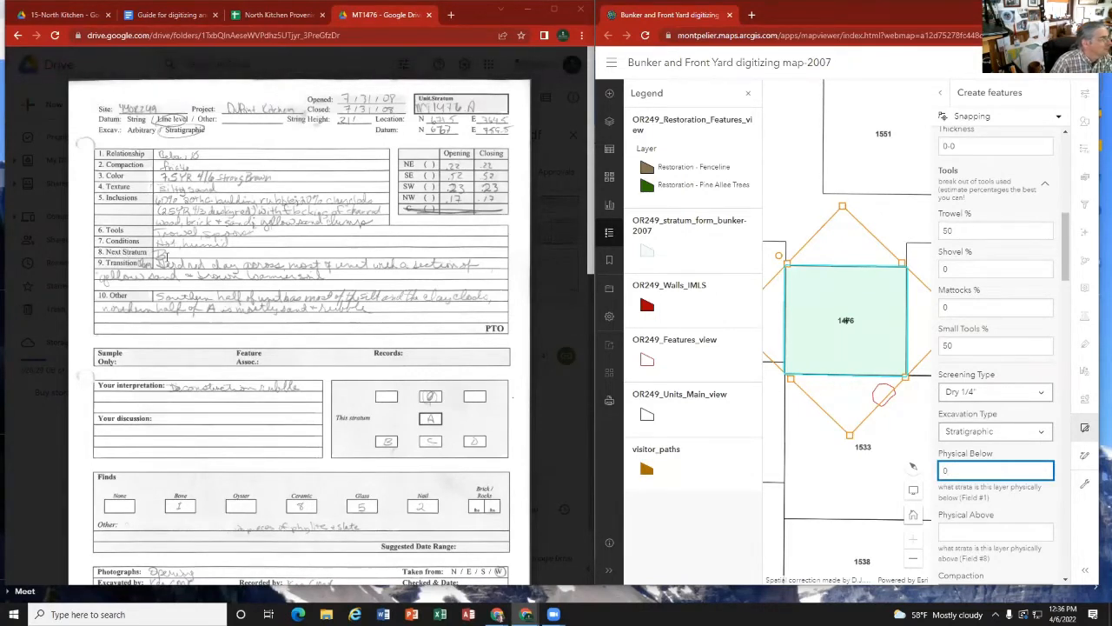
click(959, 530)
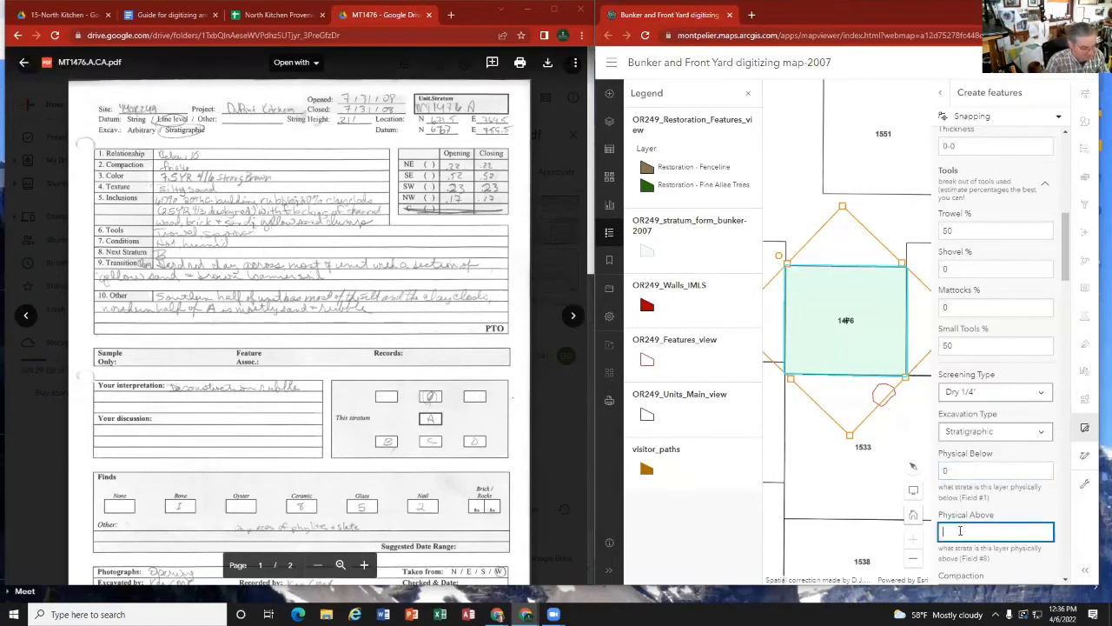
text(B)
scroll(961, 500, down, 2)
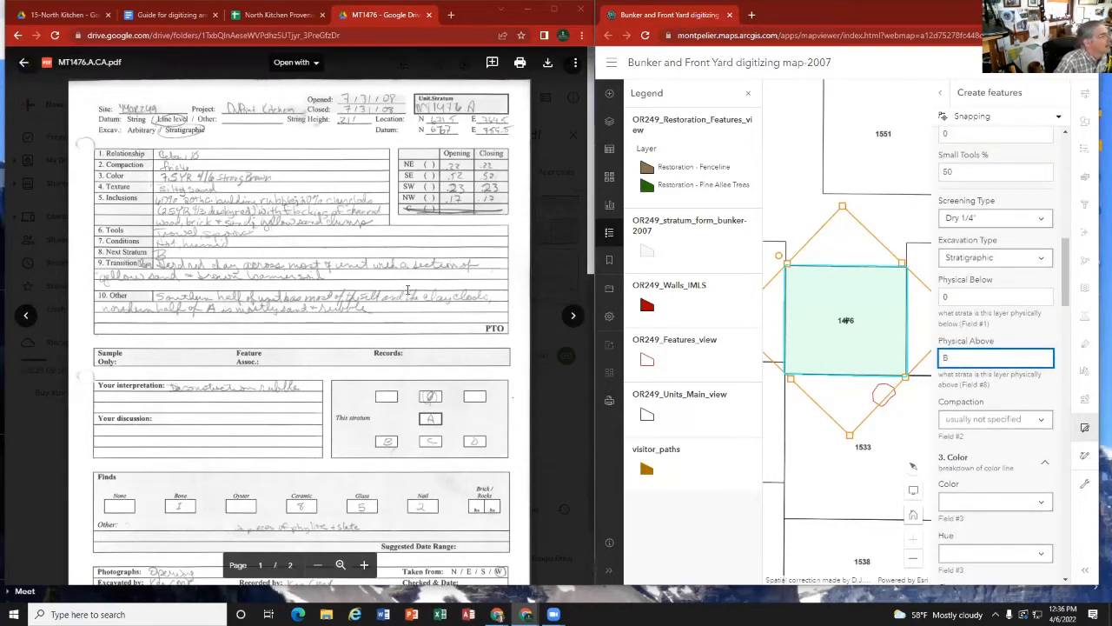
Step: Compare Physical Above with the card's Next Stratum line and extend the entry to B, C, D
click(126, 169)
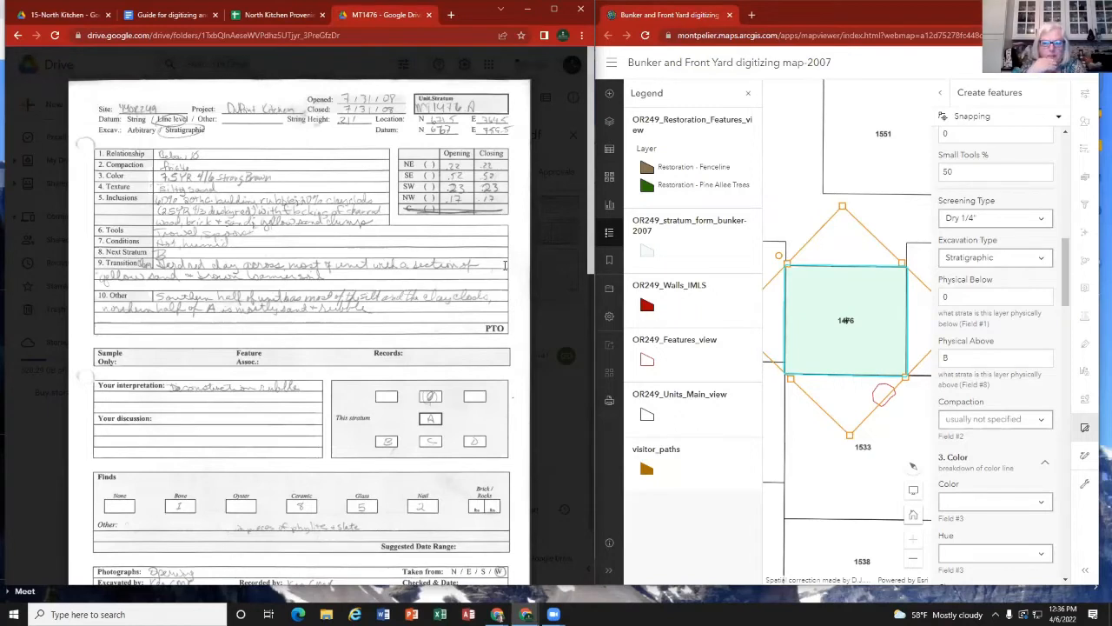
click(958, 354)
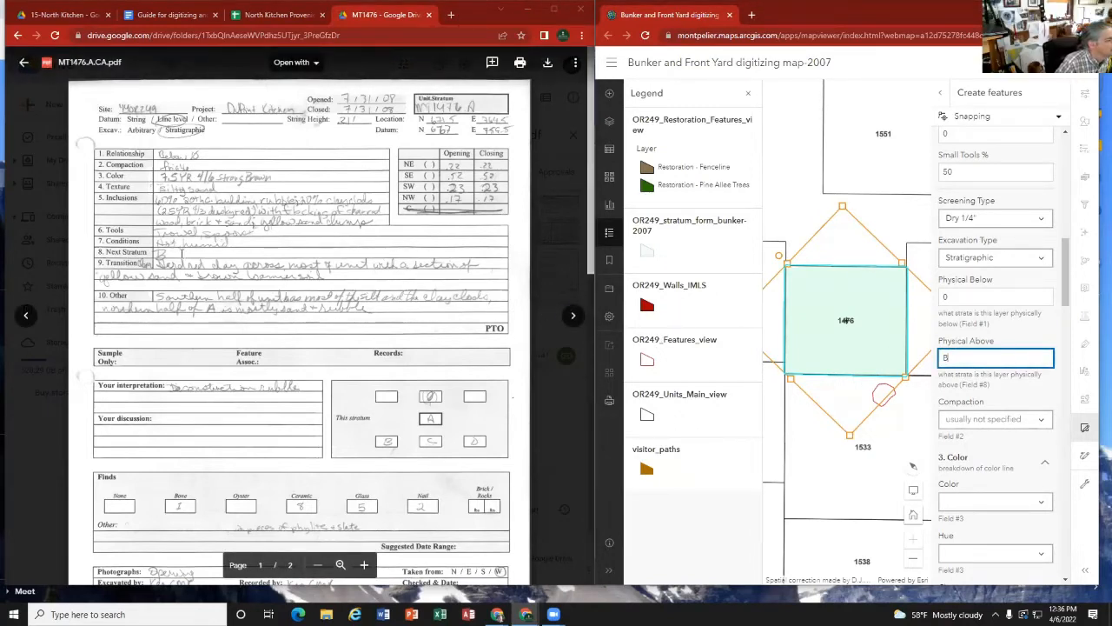
click(174, 251)
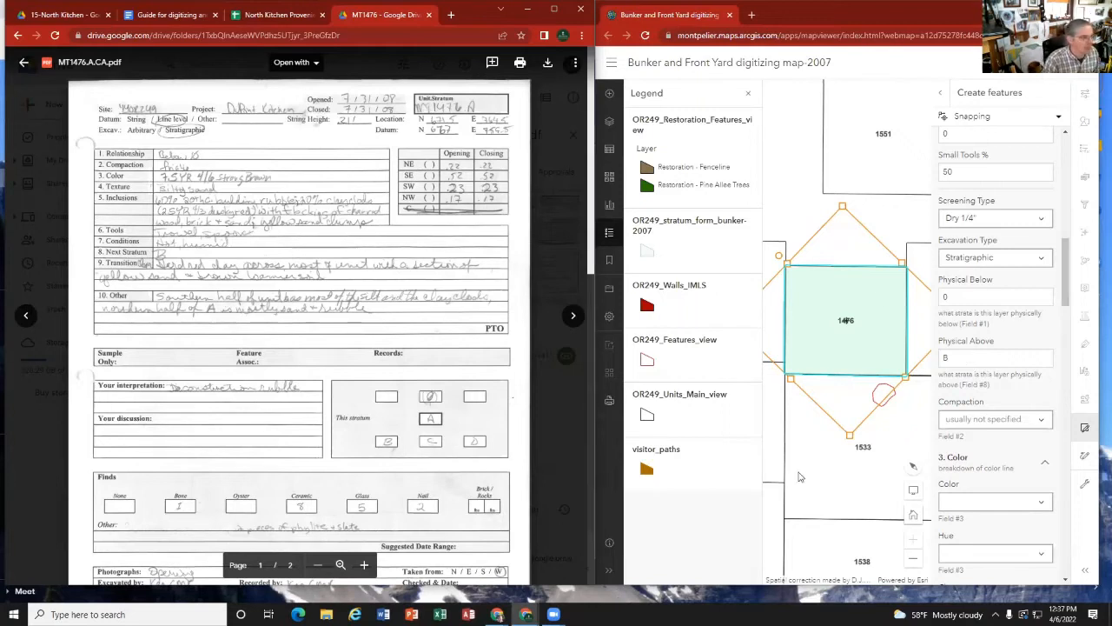
click(959, 357)
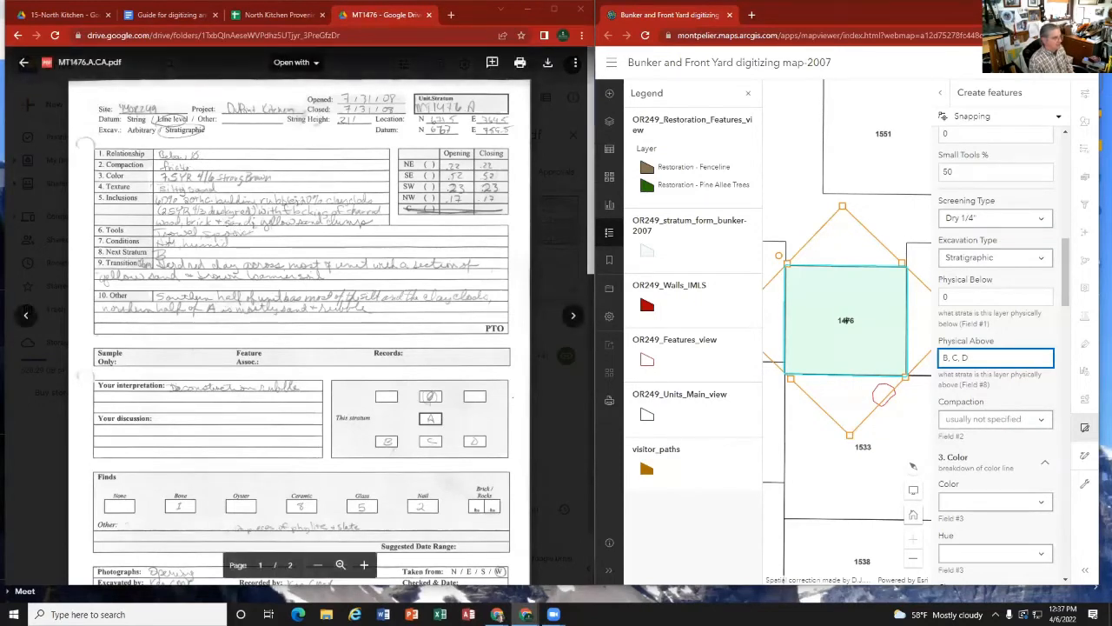
Step: Examine the Next Stratum line, plan drawing and stratum matrix on stratum A's card to check which strata lie beneath it
click(180, 252)
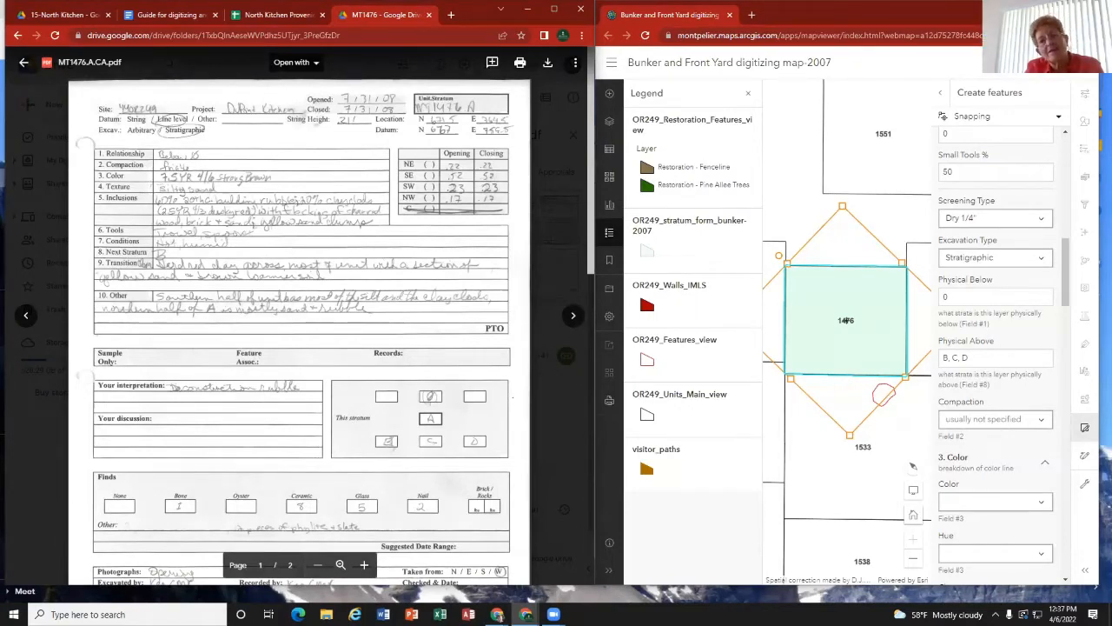
scroll(372, 435, down, 1)
scroll(372, 435, down, 10)
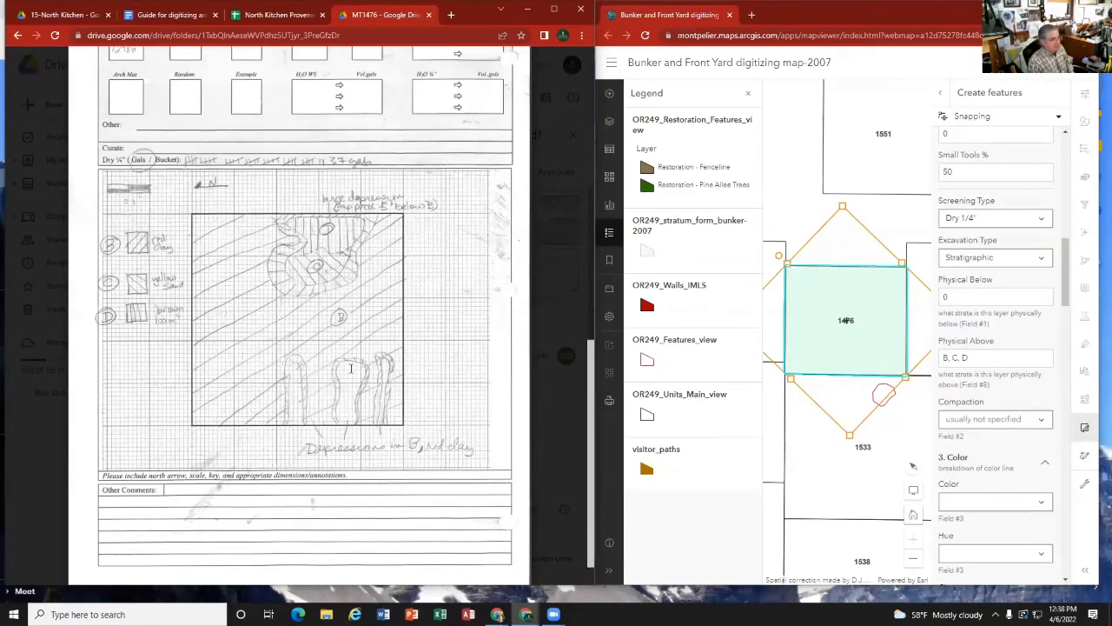
scroll(351, 367, up, 10)
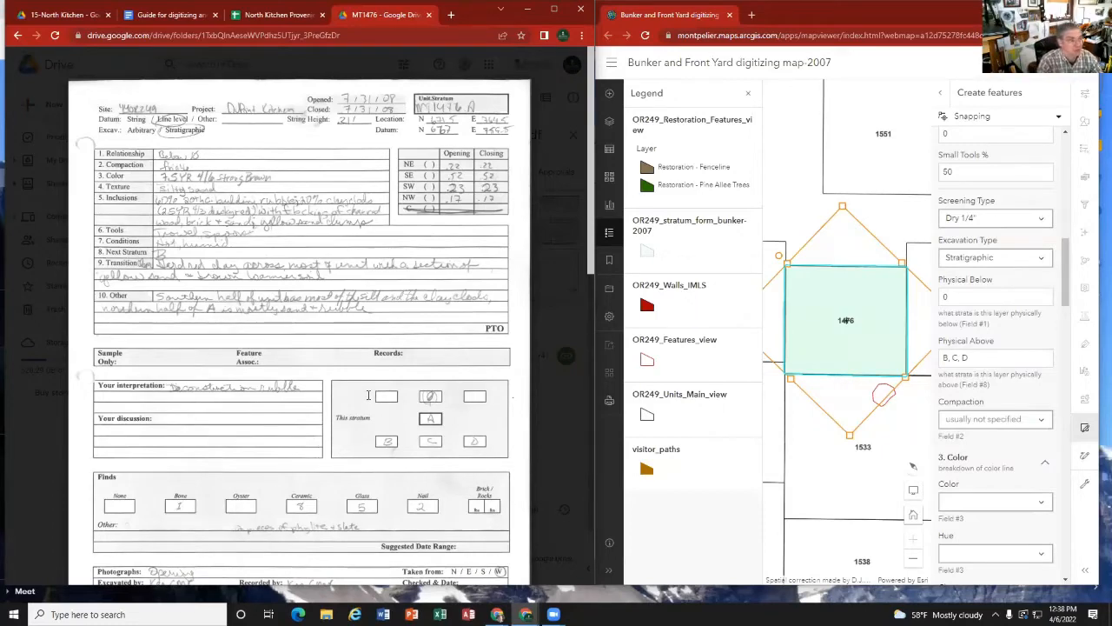
scroll(398, 391, down, 3)
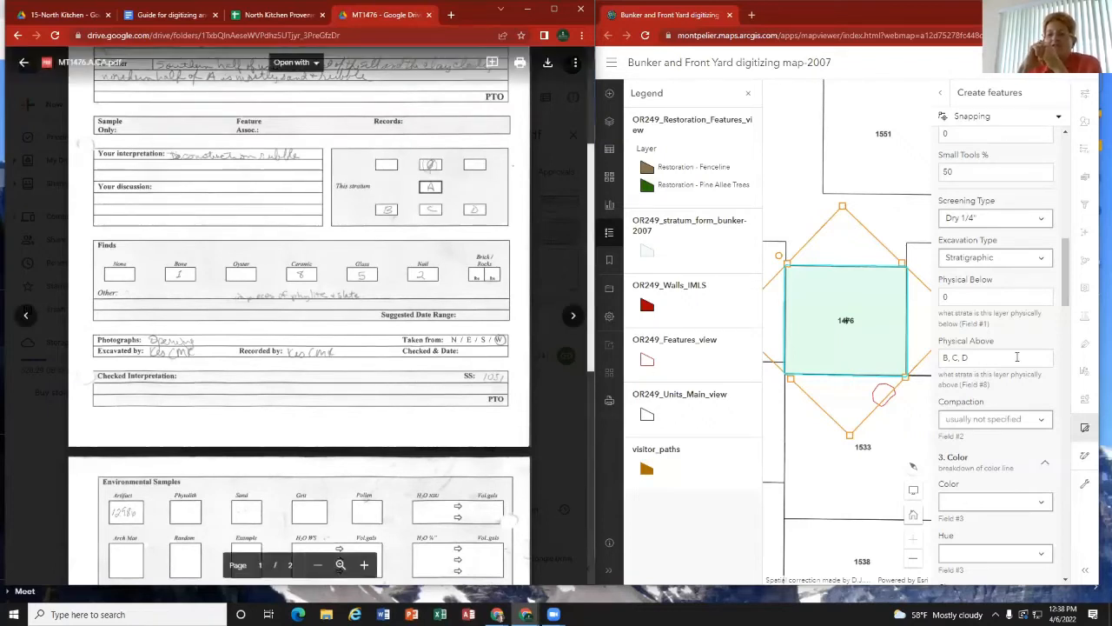
Step: Set Compaction to Friable from the compaction line on stratum A's card
click(1015, 356)
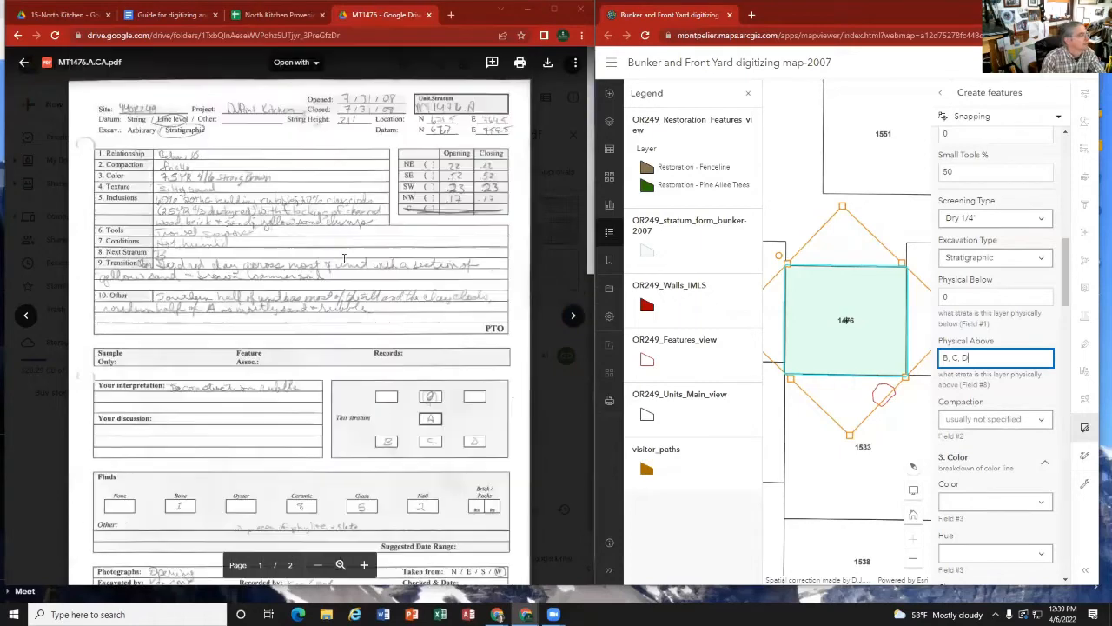
scroll(165, 152, up, 3)
click(1042, 422)
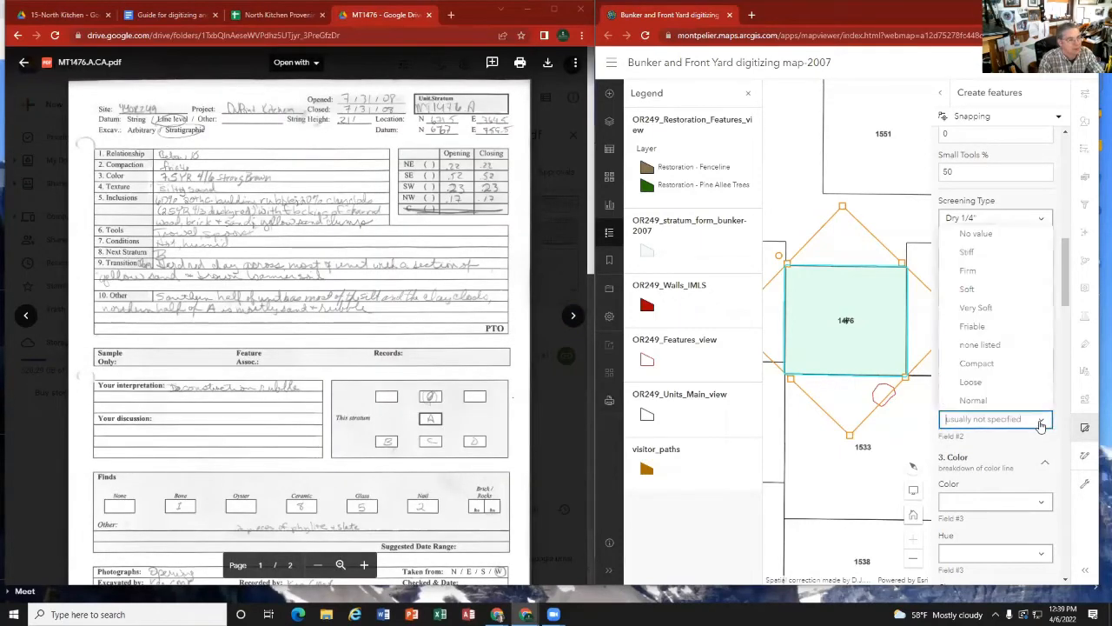
click(997, 329)
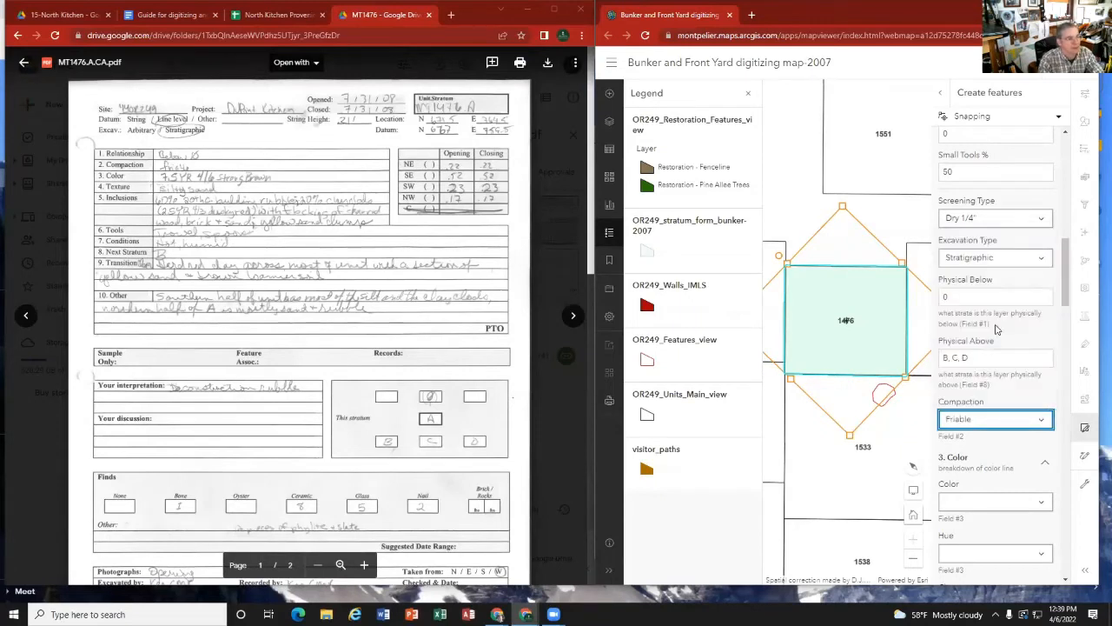
scroll(997, 446, down, 1)
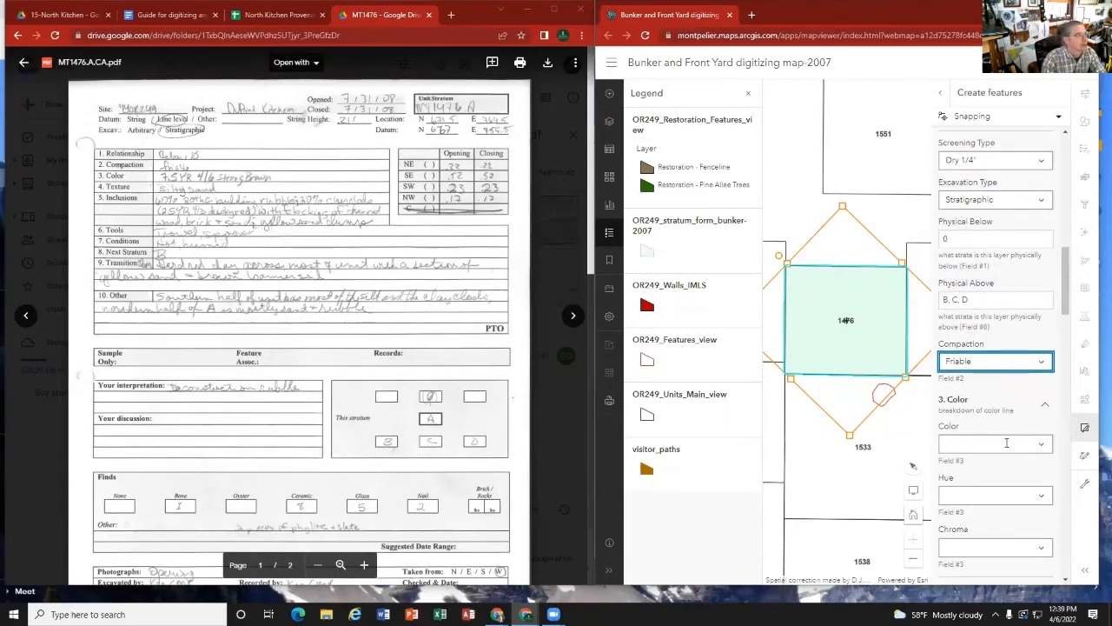
Step: Consult the digitizing guide's annotated sample card and key for the Color, Hue and Chroma entries, and return to stratum A's card
click(153, 16)
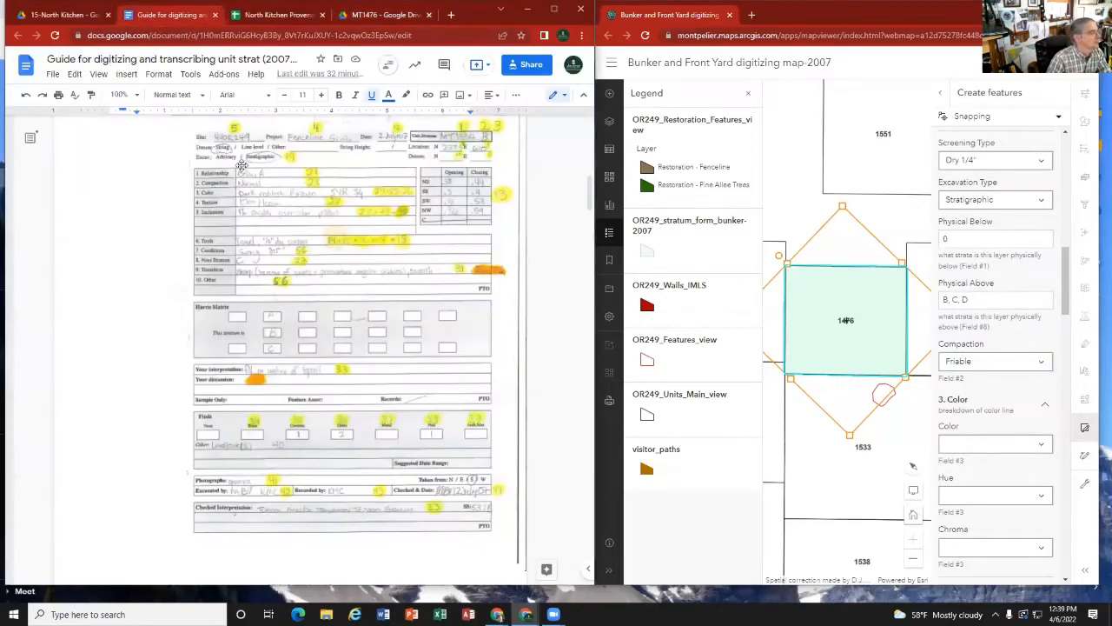
scroll(326, 438, down, 5)
scroll(325, 437, down, 10)
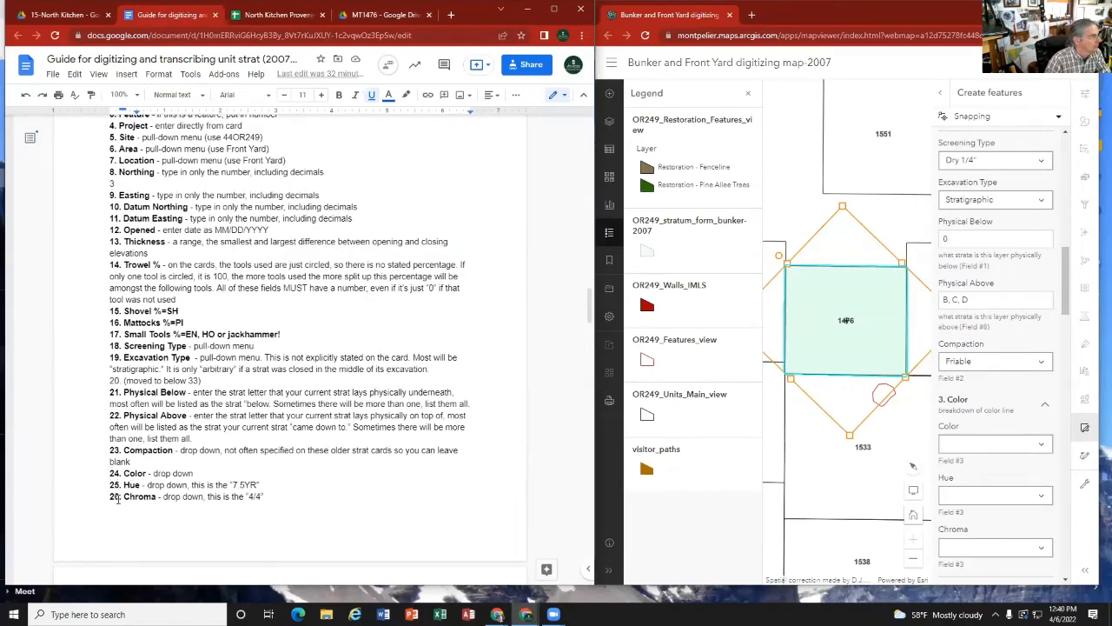
scroll(263, 226, up, 15)
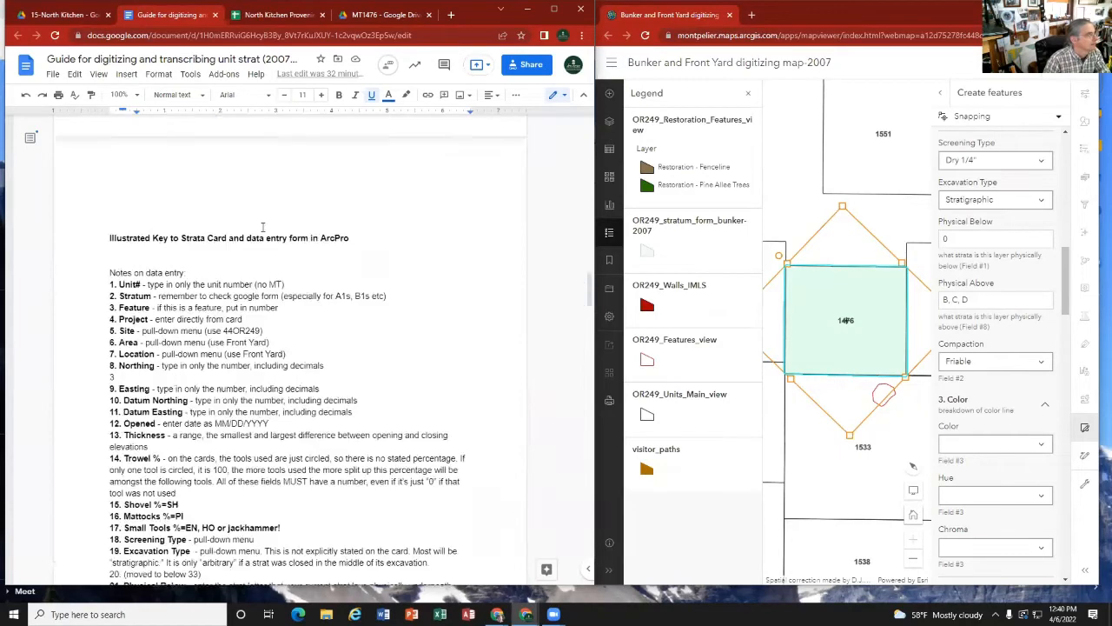
scroll(262, 226, up, 5)
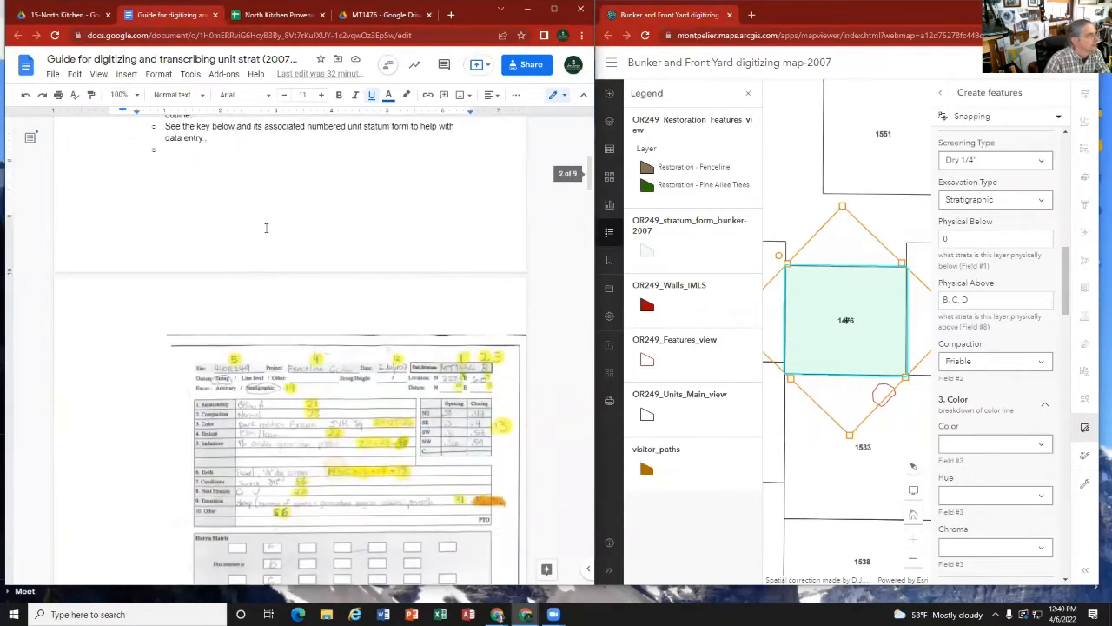
scroll(265, 224, down, 1)
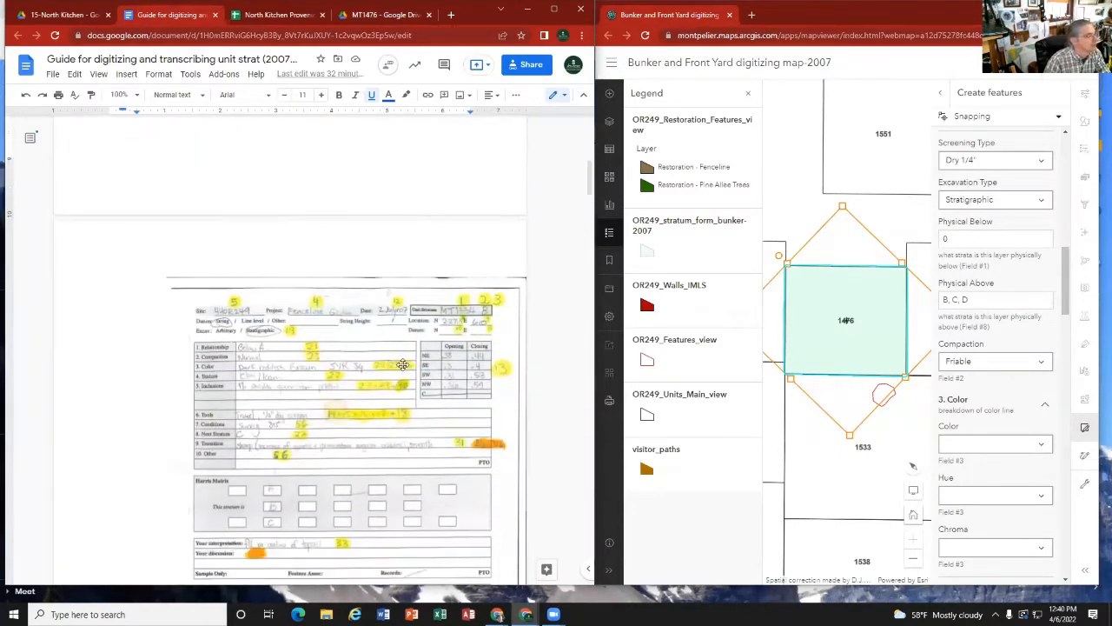
click(390, 18)
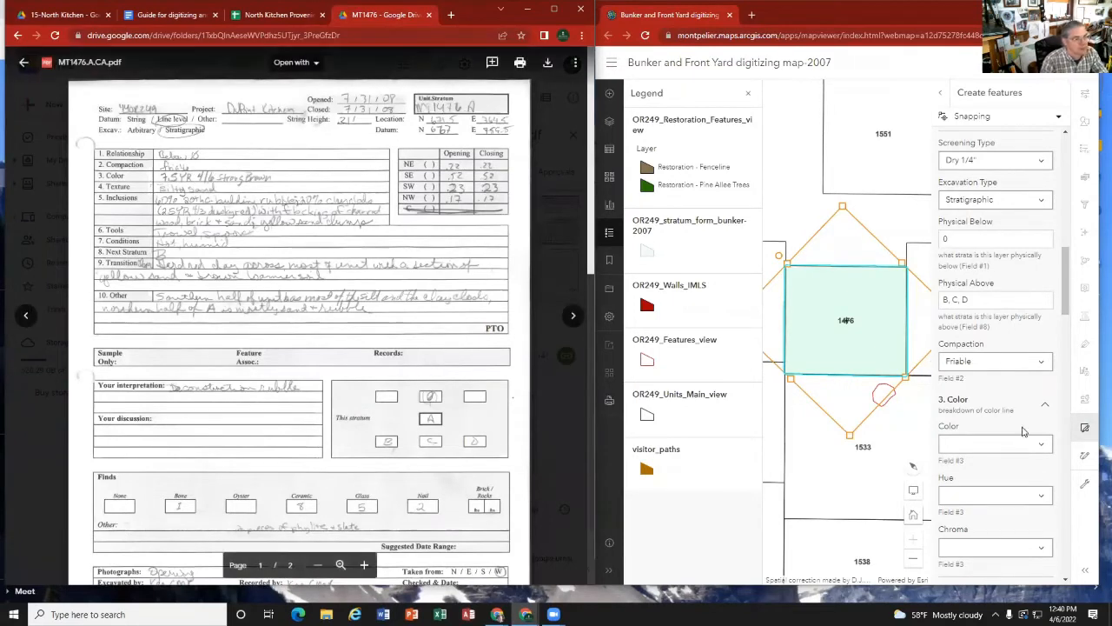
Step: Set Color to Strong Brown from the color line on stratum A's card
click(1045, 445)
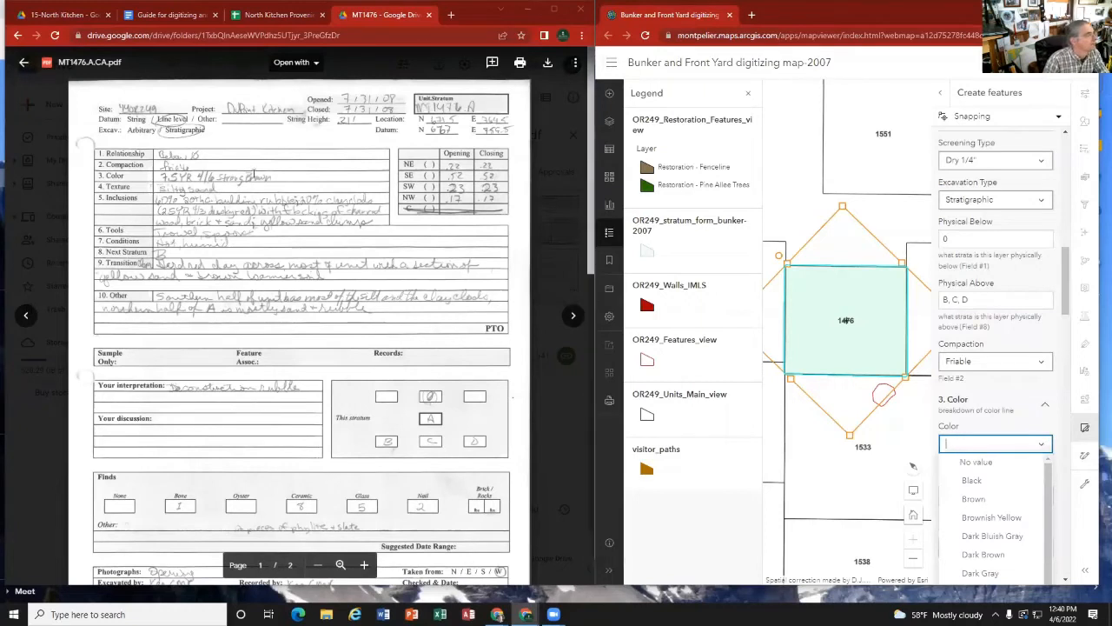
scroll(987, 516, down, 10)
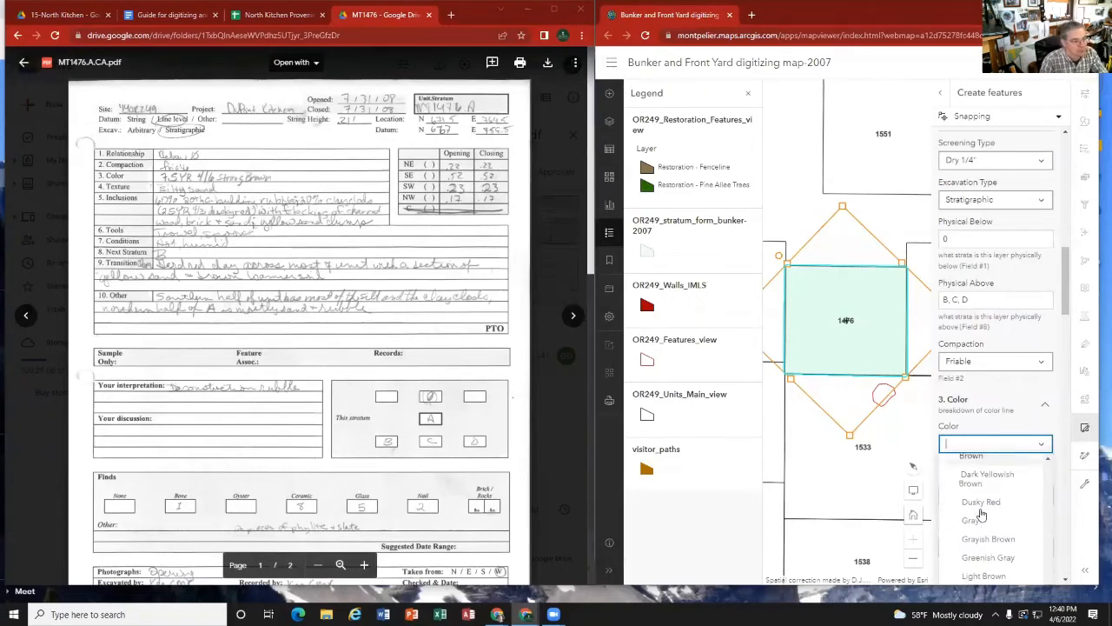
scroll(985, 508, down, 5)
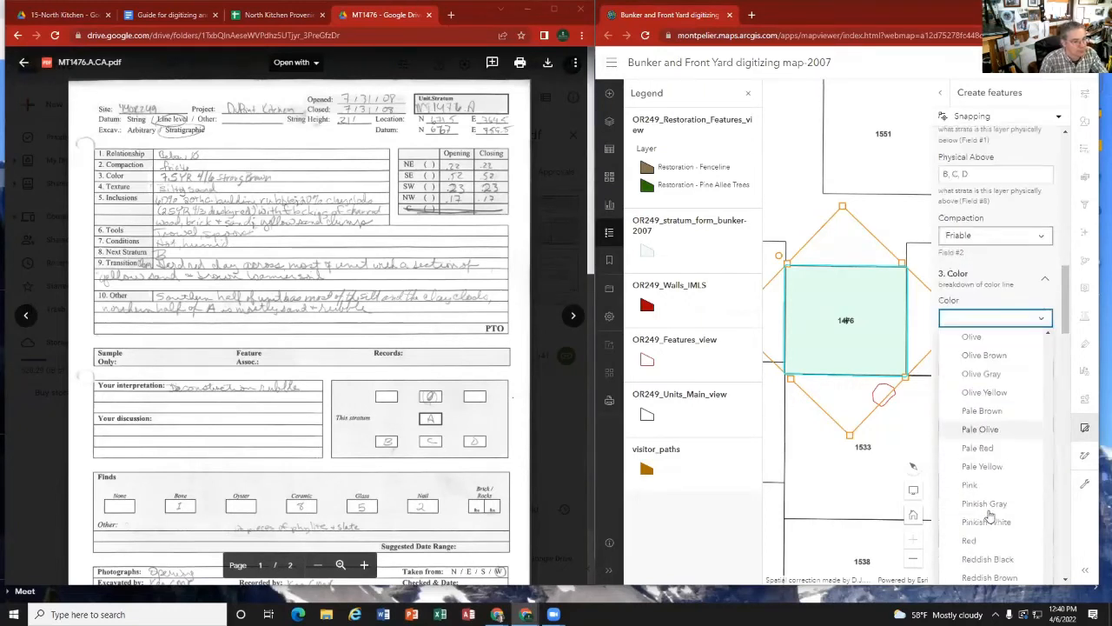
scroll(986, 506, down, 5)
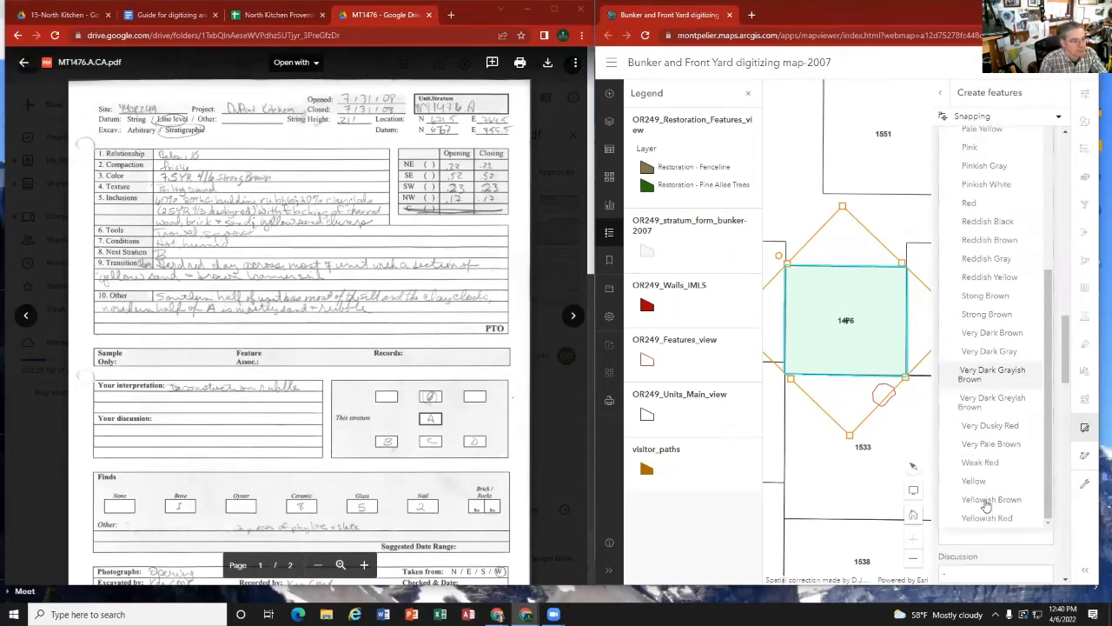
click(980, 316)
scroll(997, 256, up, 5)
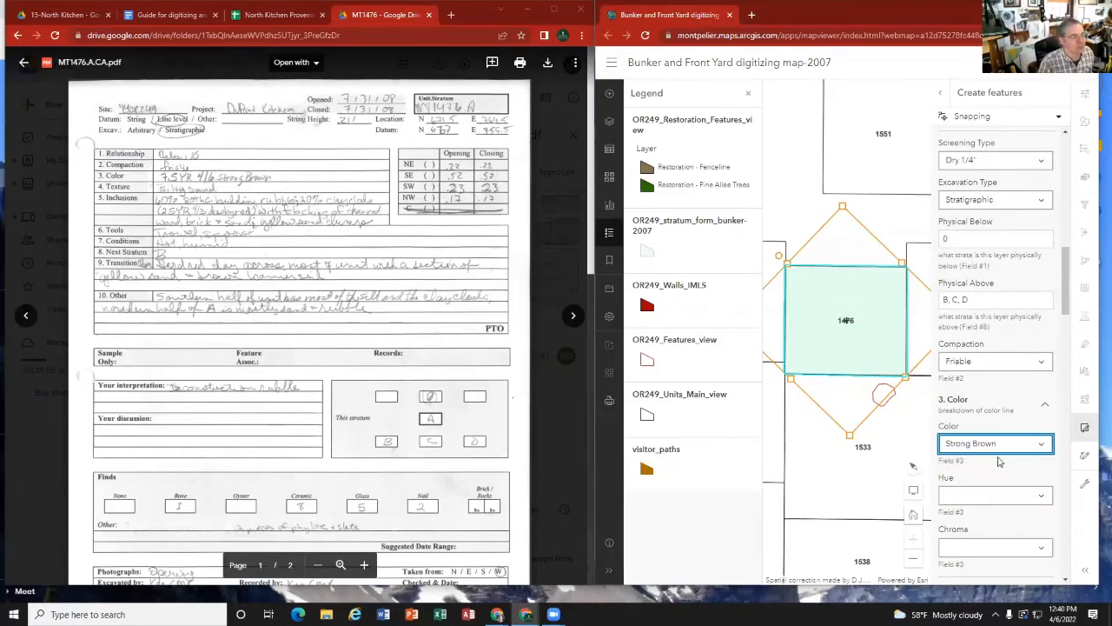
Step: Set Hue to 7.5YR and Chroma to 4/6 to match the card's color line
scroll(999, 461, down, 1)
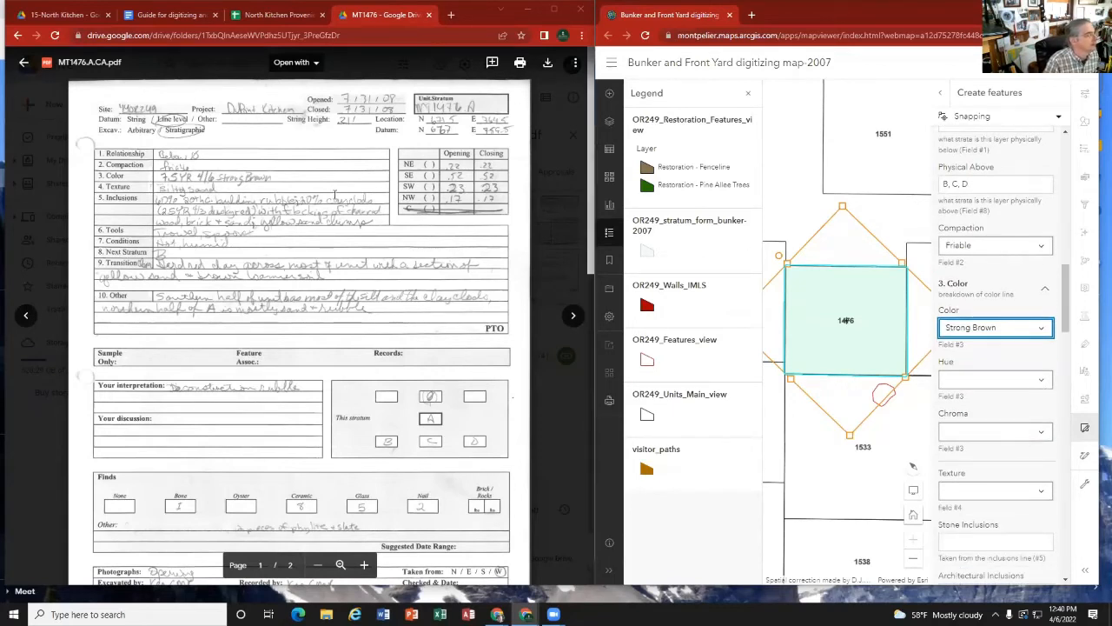
click(1045, 385)
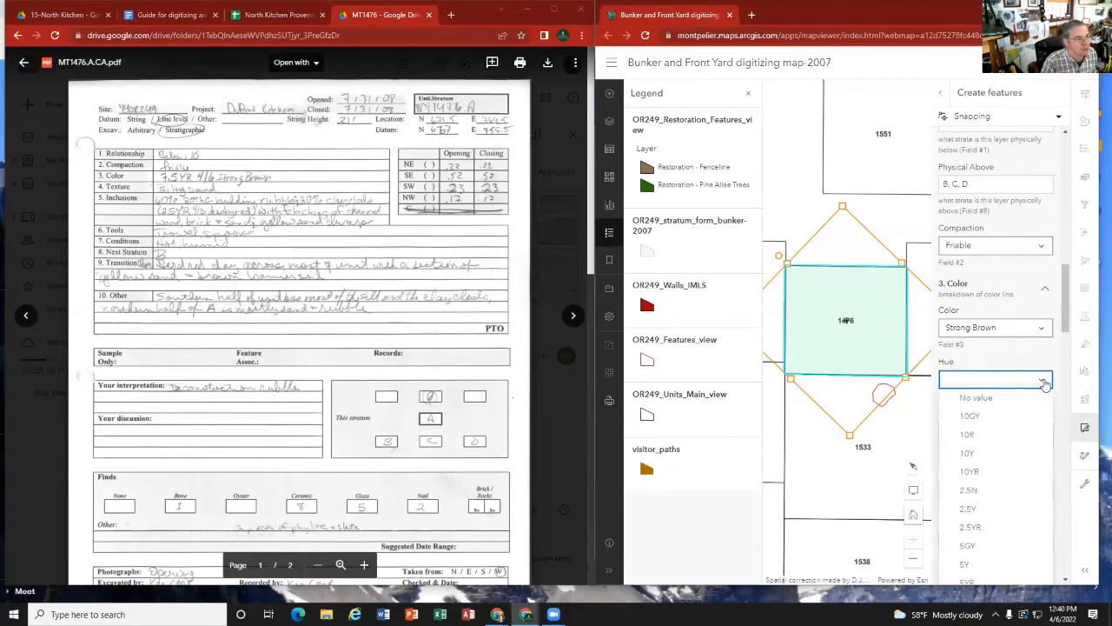
scroll(1000, 448, down, 3)
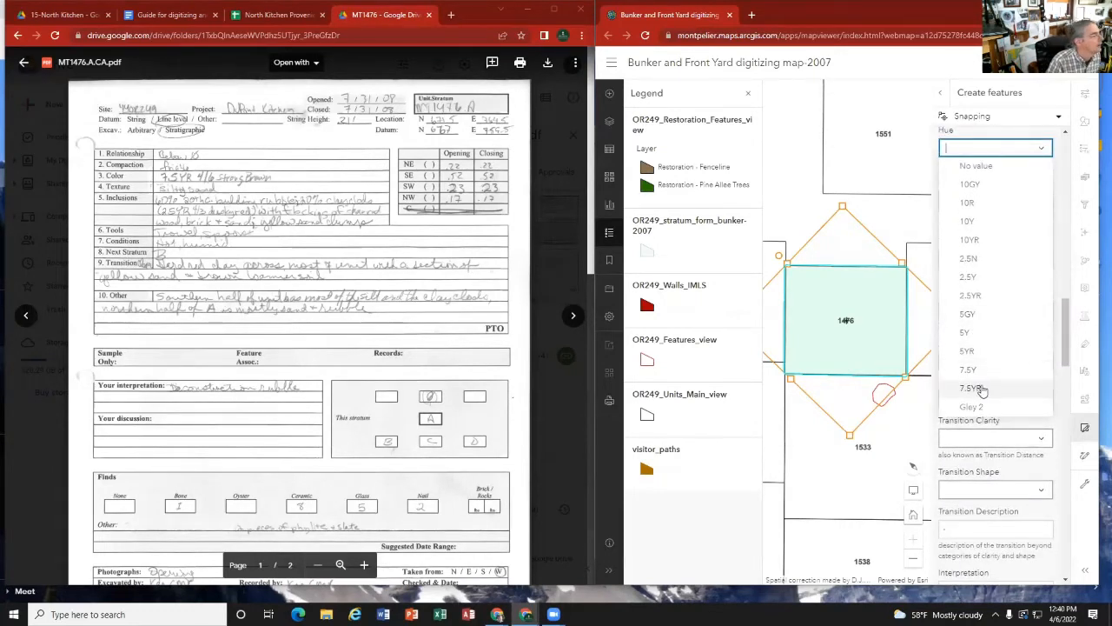
click(978, 390)
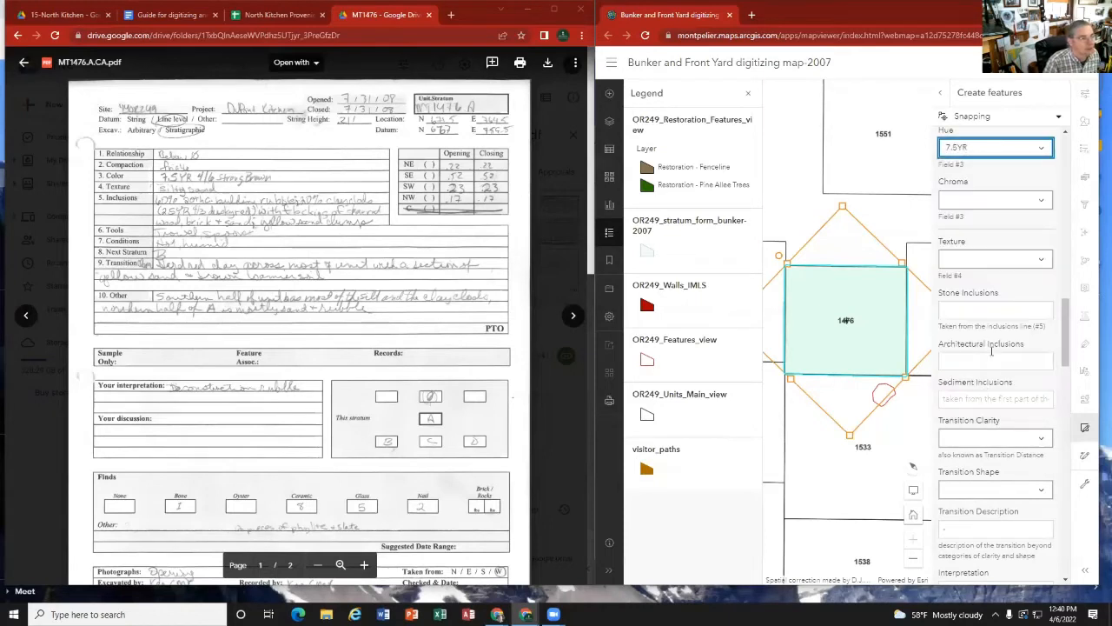
click(1041, 202)
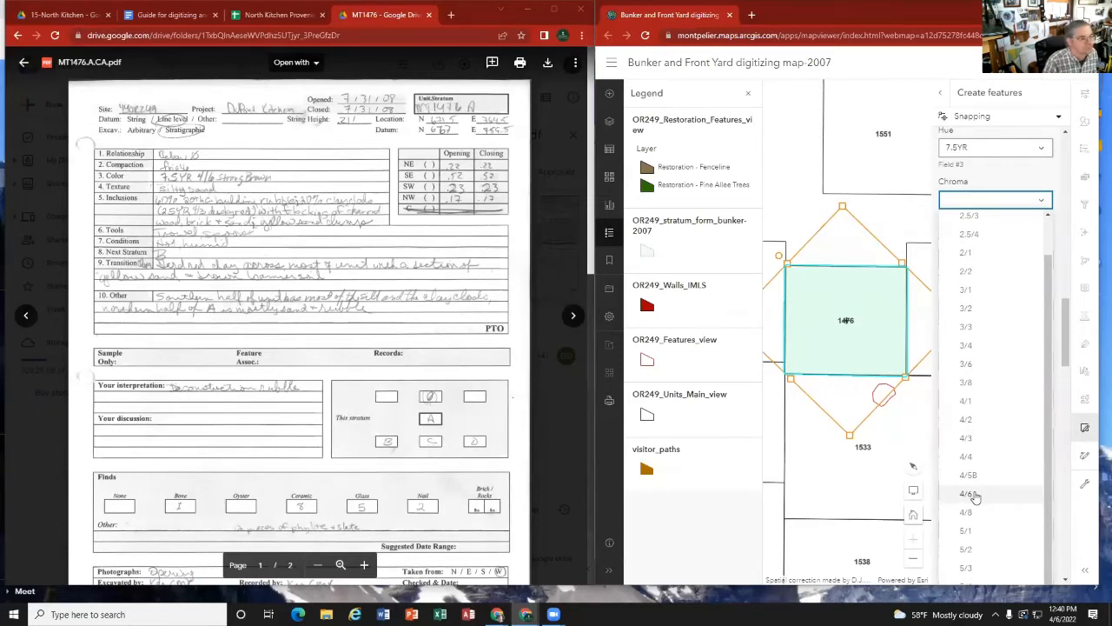
click(975, 494)
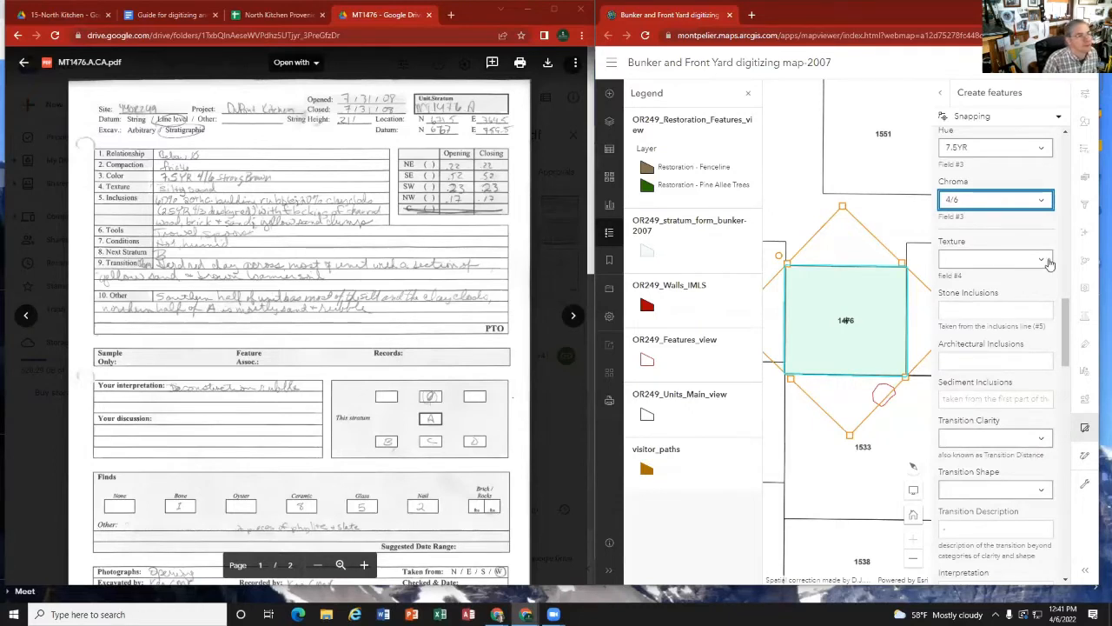
Step: Look through the Texture options for the card's silty sand and set Texture to Silt
click(981, 258)
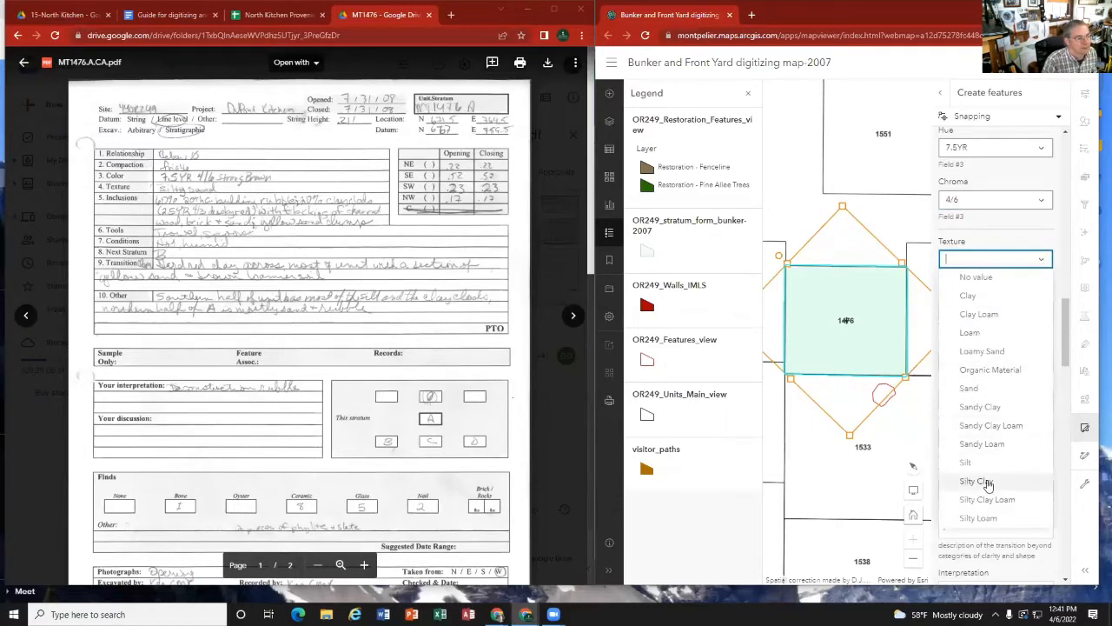
scroll(987, 482, down, 1)
scroll(993, 452, down, 2)
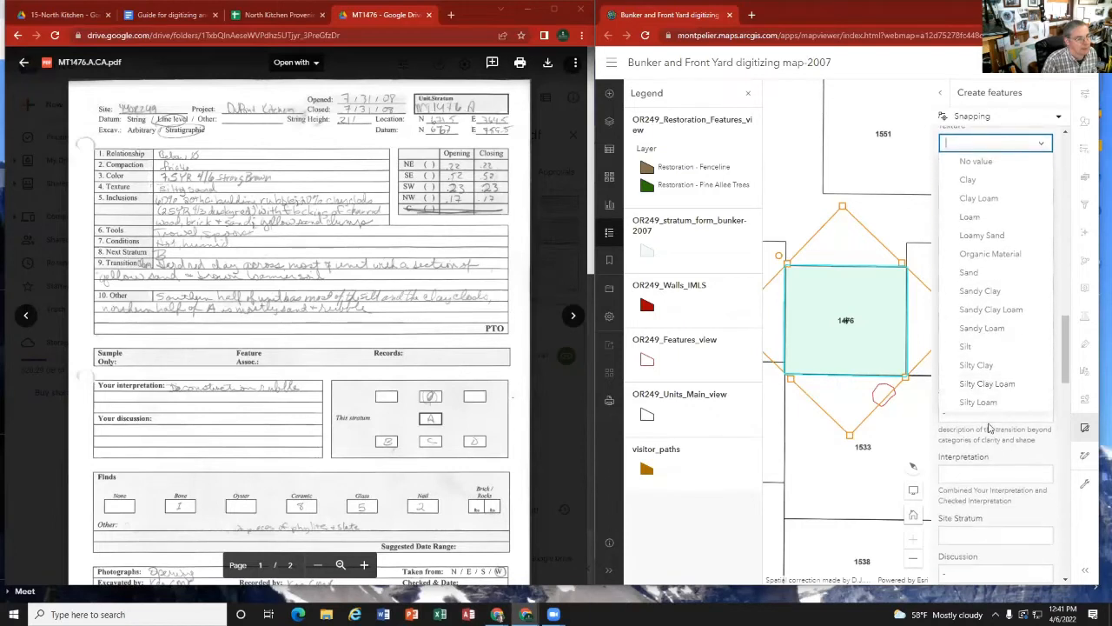
scroll(988, 337, up, 1)
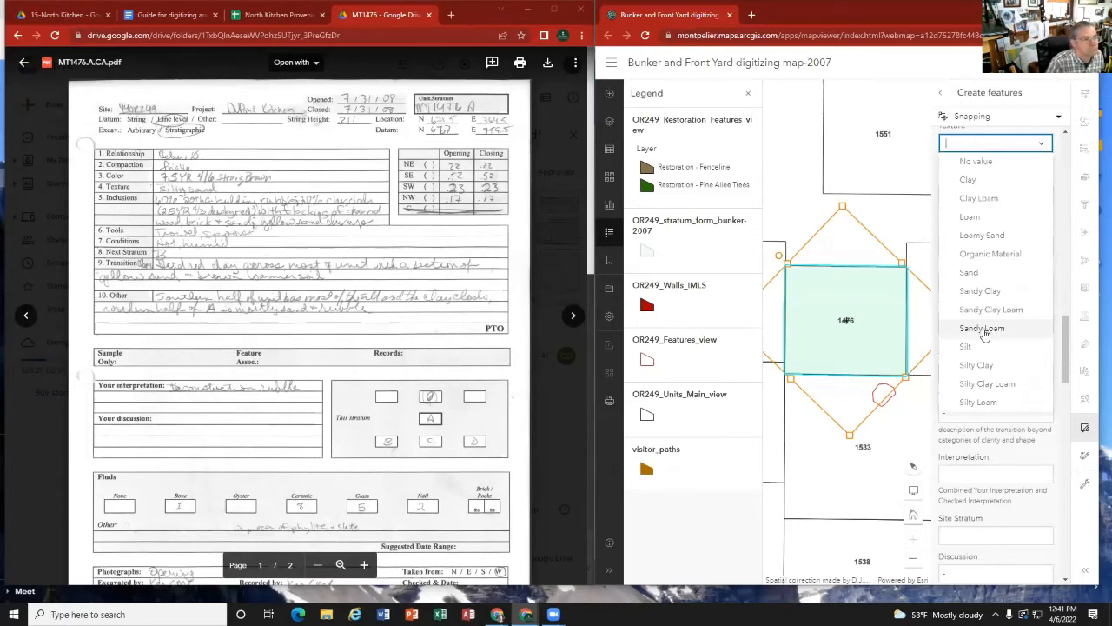
scroll(985, 336, down, 1)
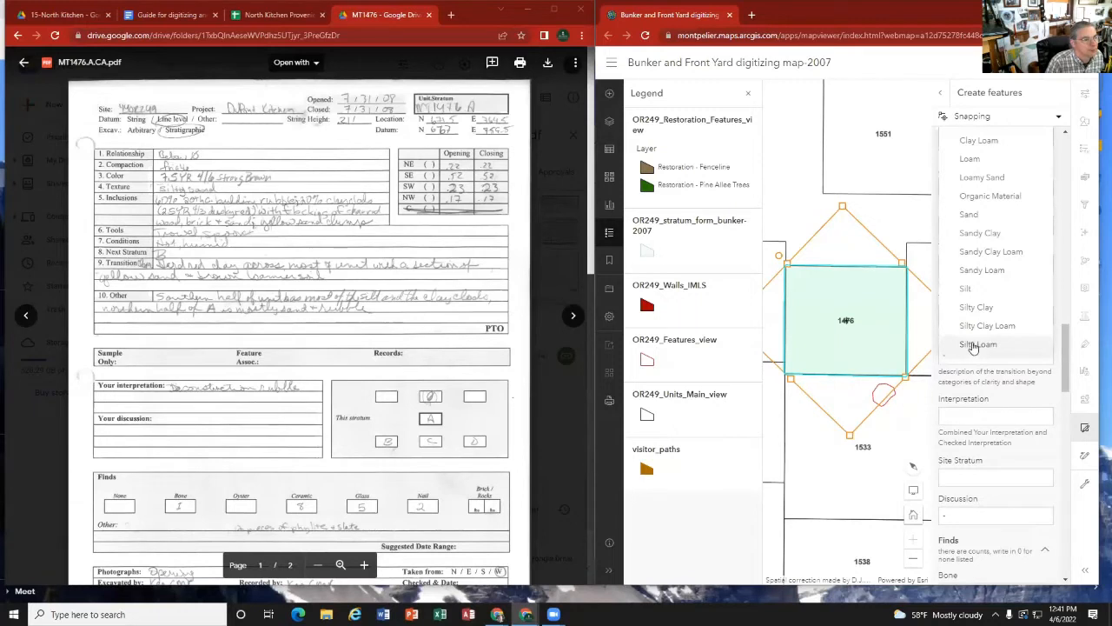
scroll(984, 338, up, 2)
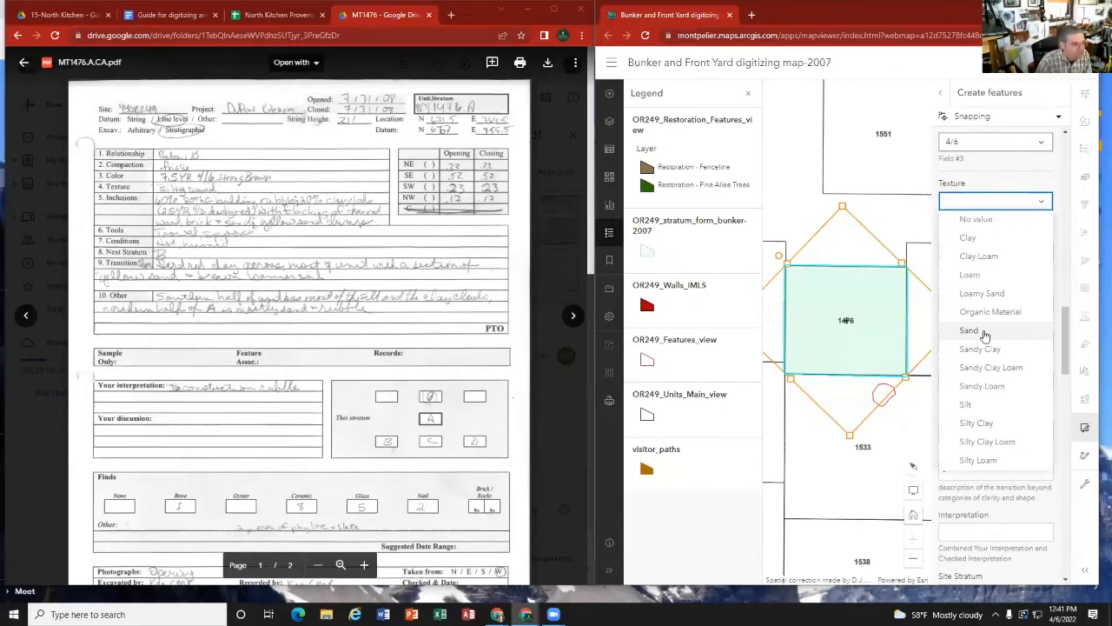
click(966, 405)
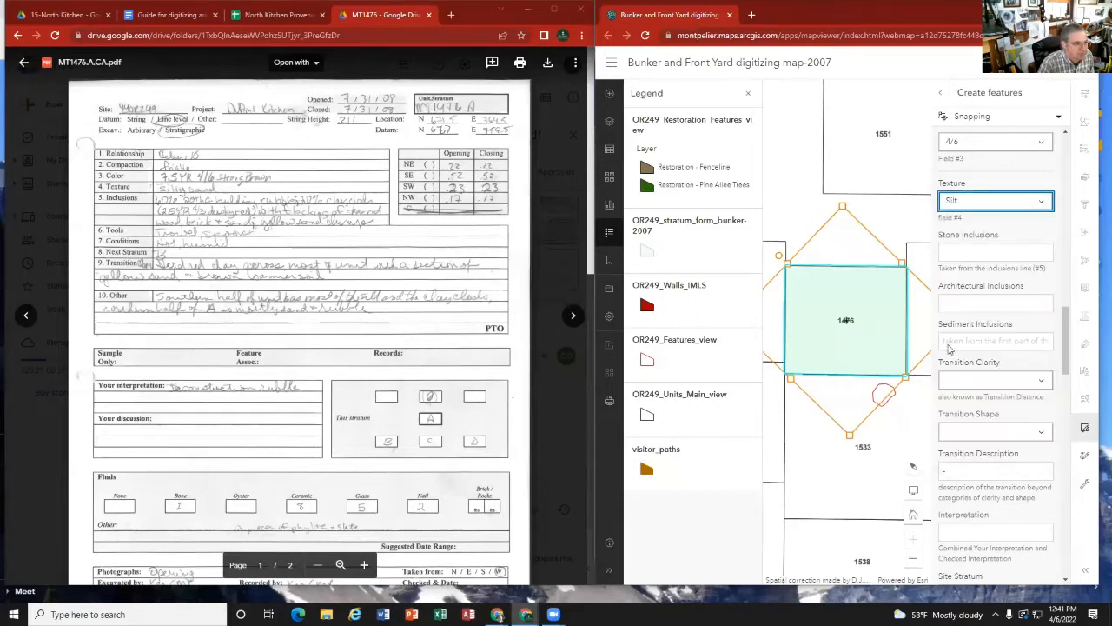
click(1043, 203)
scroll(989, 357, down, 3)
scroll(988, 357, up, 3)
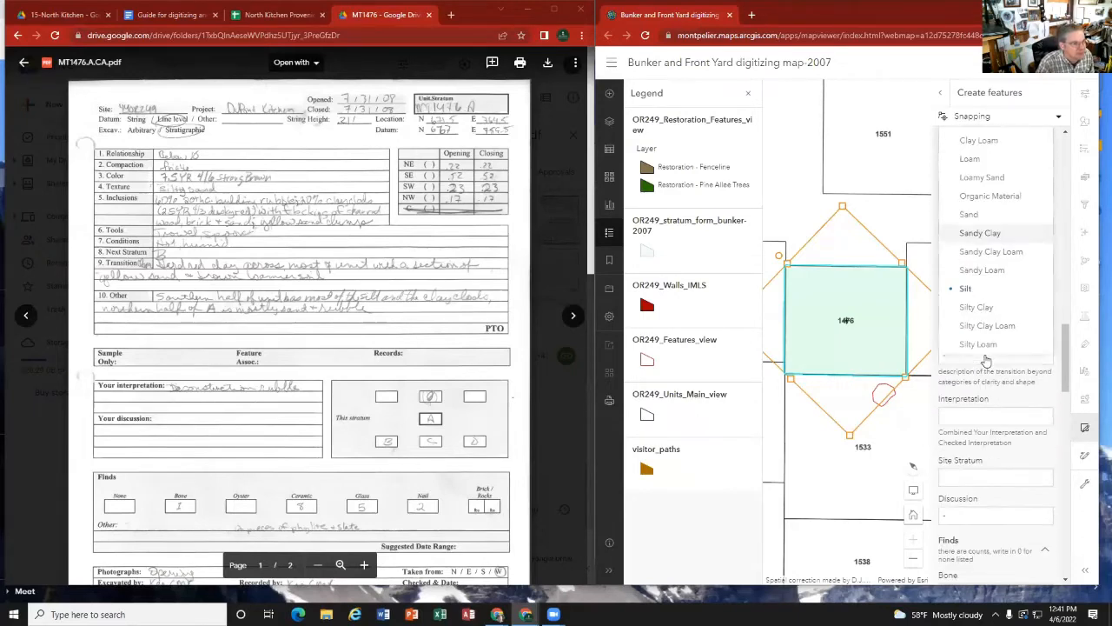
scroll(991, 295, up, 3)
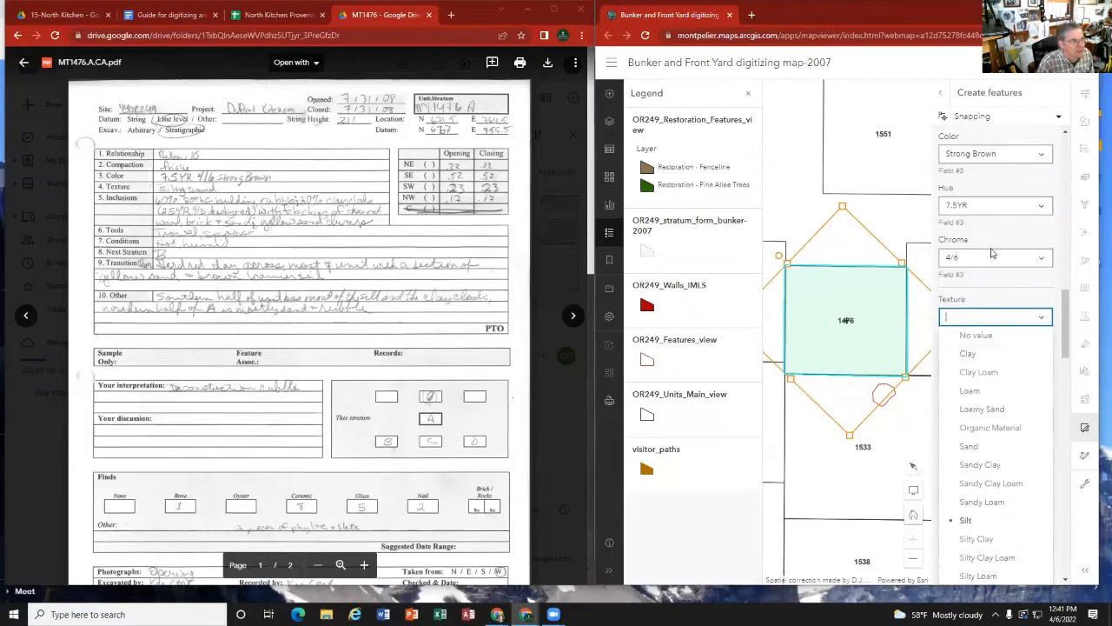
click(993, 301)
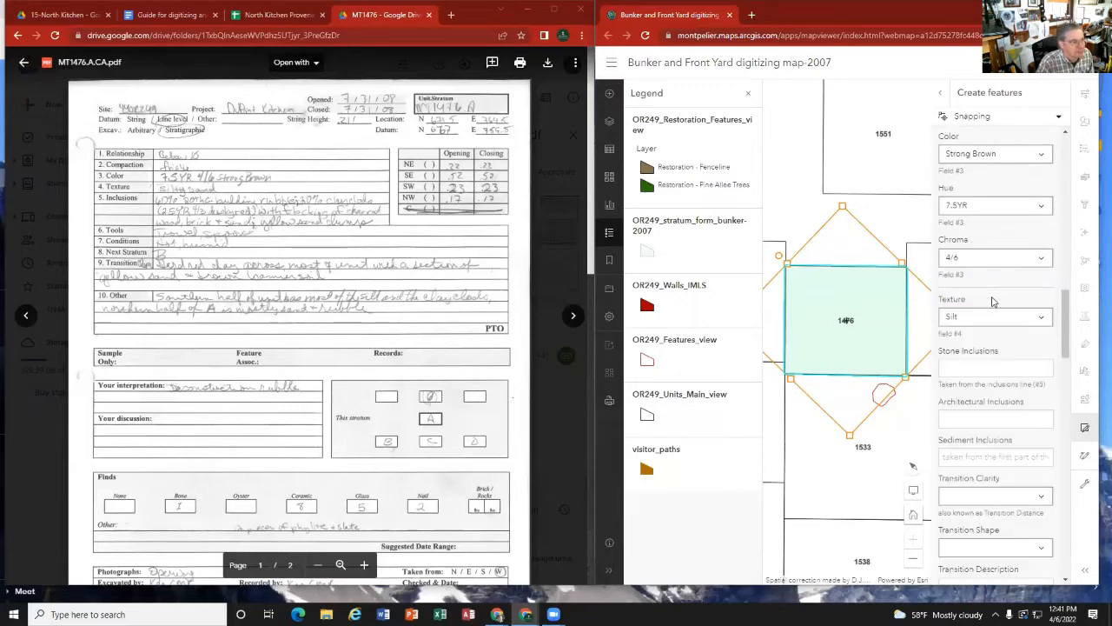
Step: Consult the digitizing guide's key and annotated sample card for the inclusions fields, and return to stratum A's card
click(965, 367)
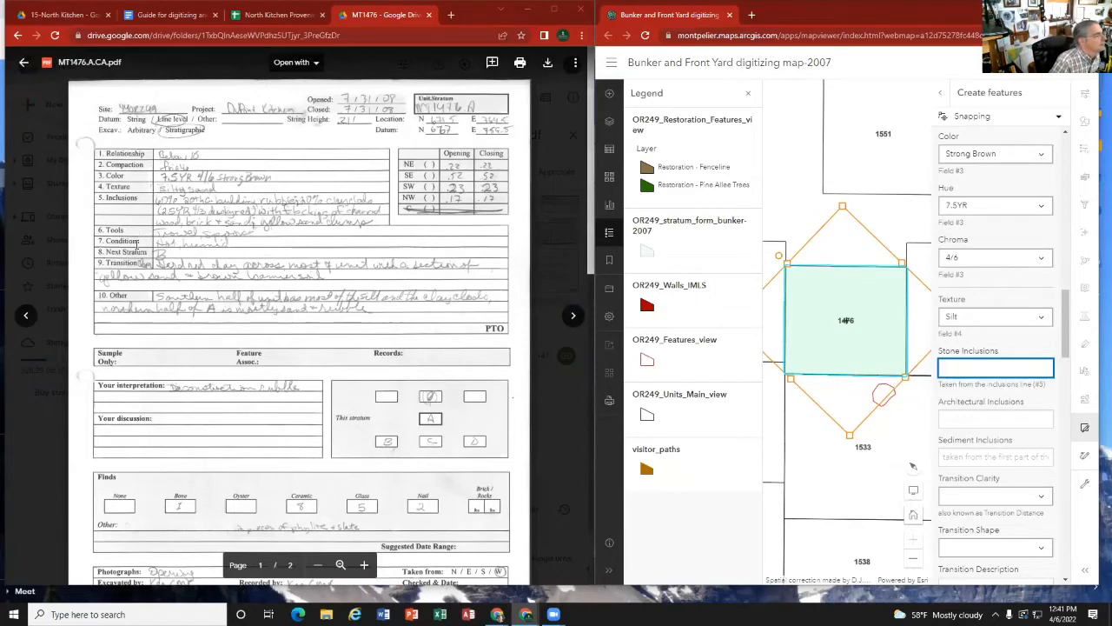
click(186, 19)
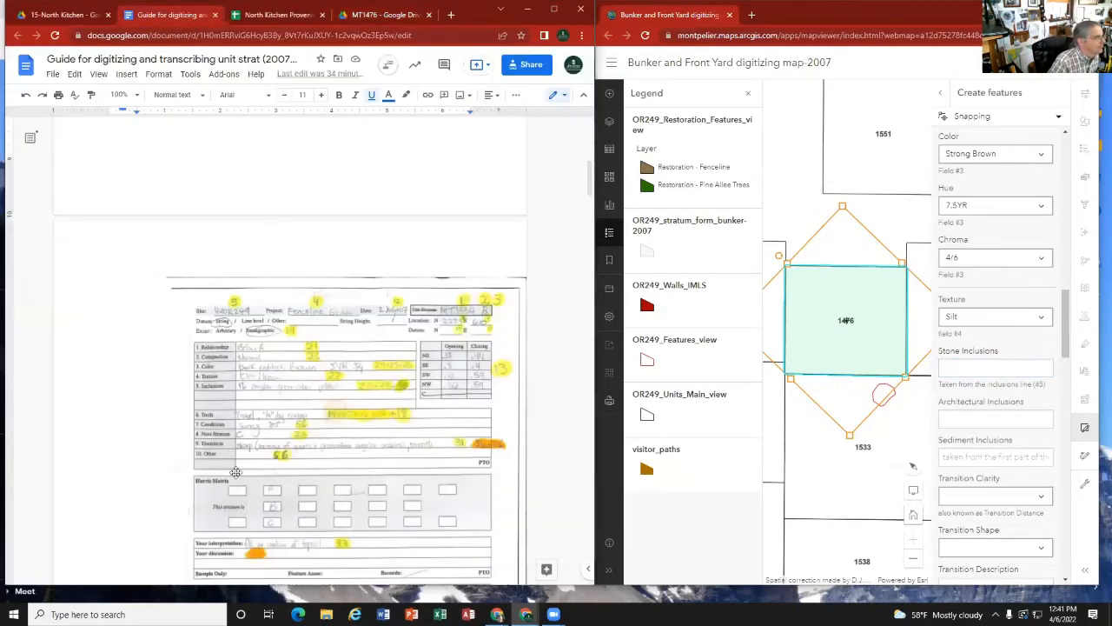
scroll(269, 443, down, 15)
scroll(263, 453, down, 10)
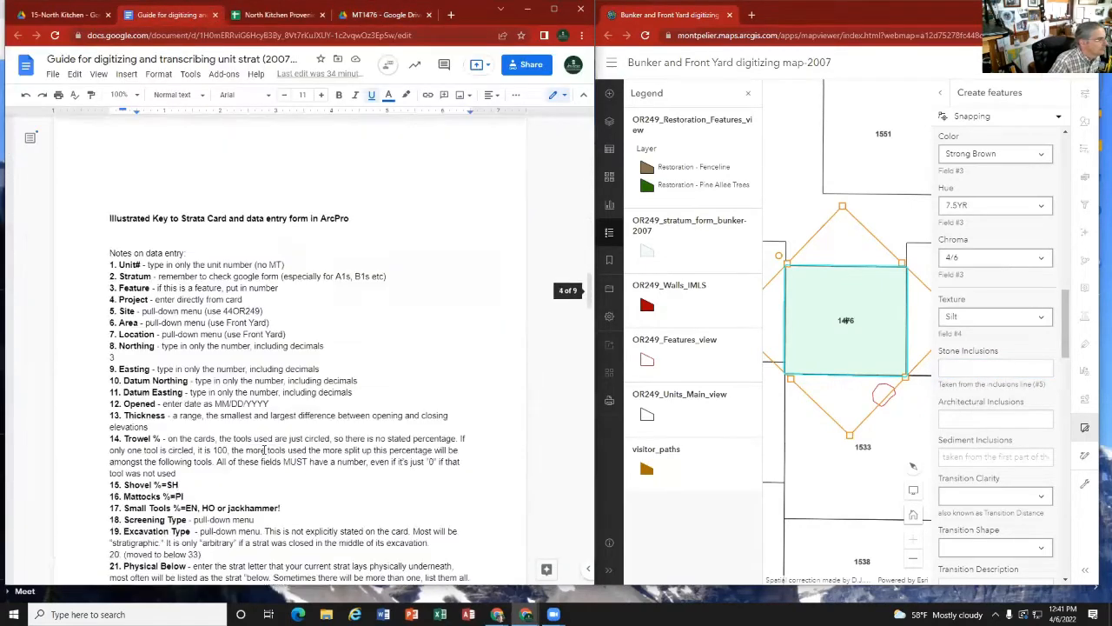
scroll(270, 446, down, 3)
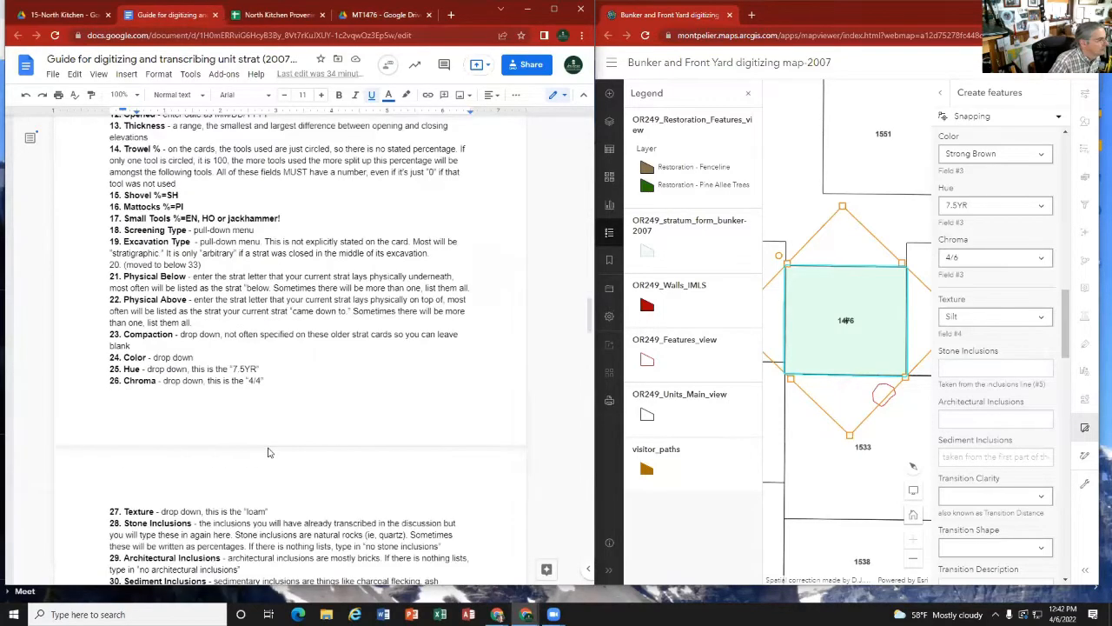
scroll(130, 410, up, 15)
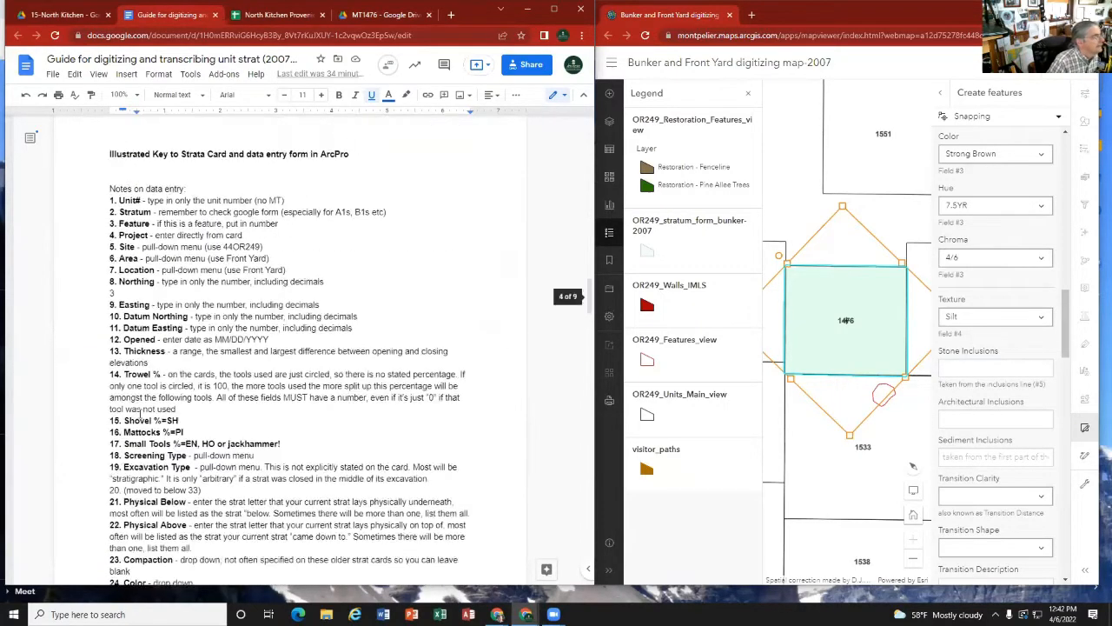
scroll(139, 414, up, 5)
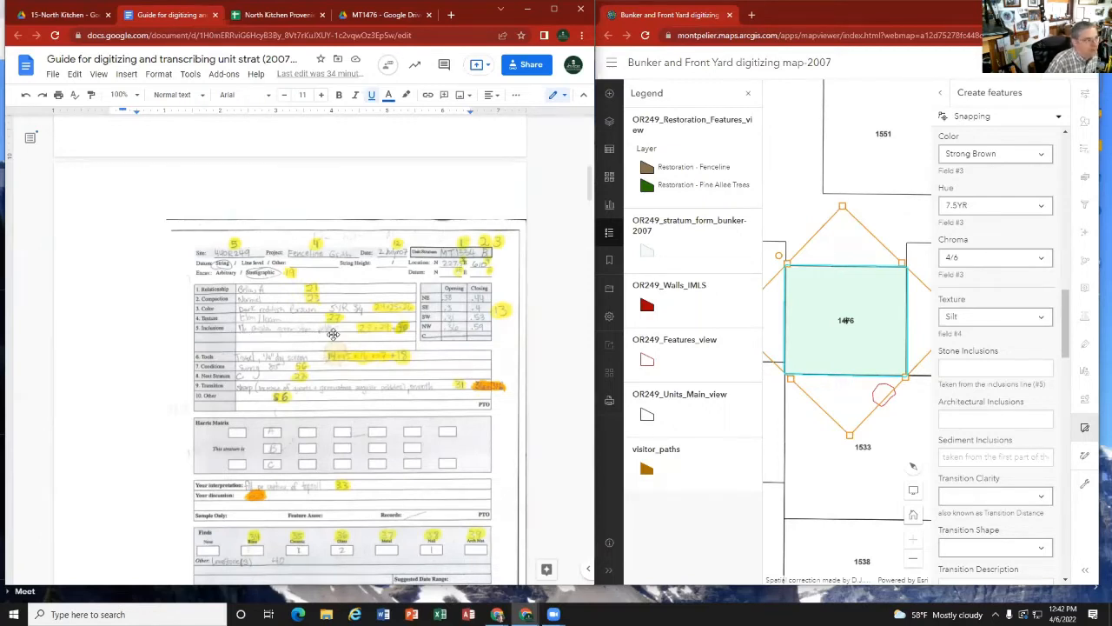
click(379, 14)
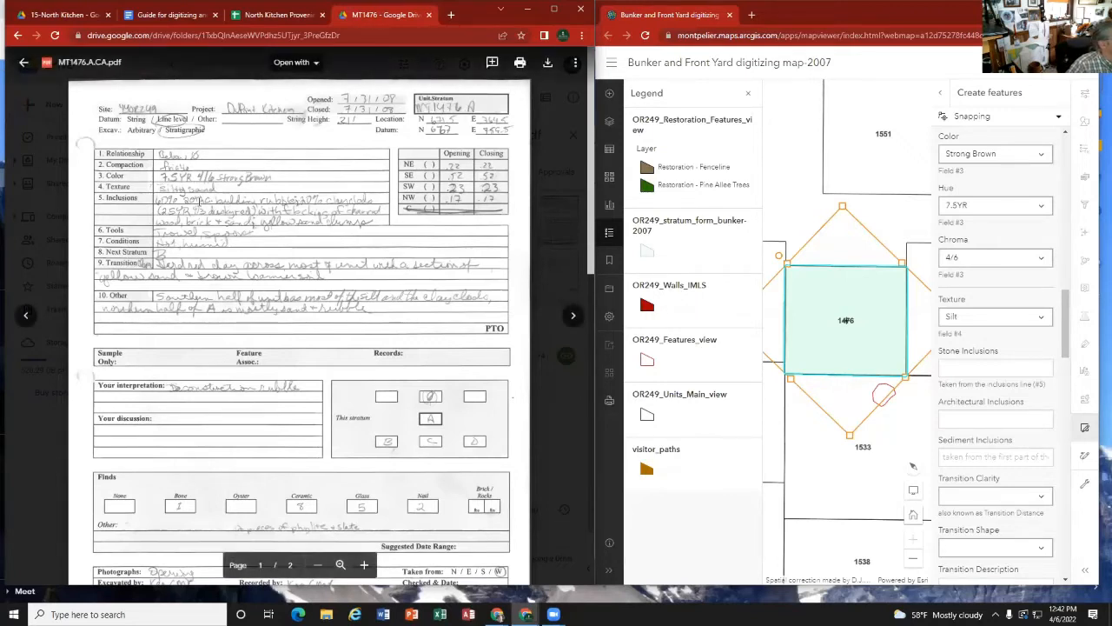
Step: Enter n/a for Stone Inclusions and 60% 20th C. building rubble for Architectural Inclusions
click(970, 367)
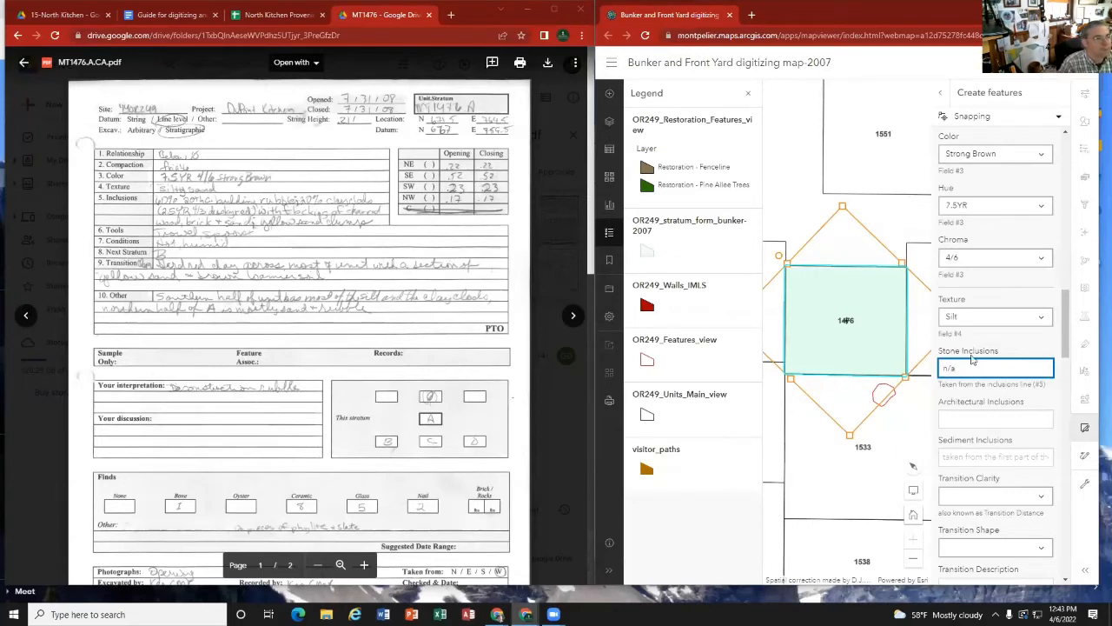
click(970, 416)
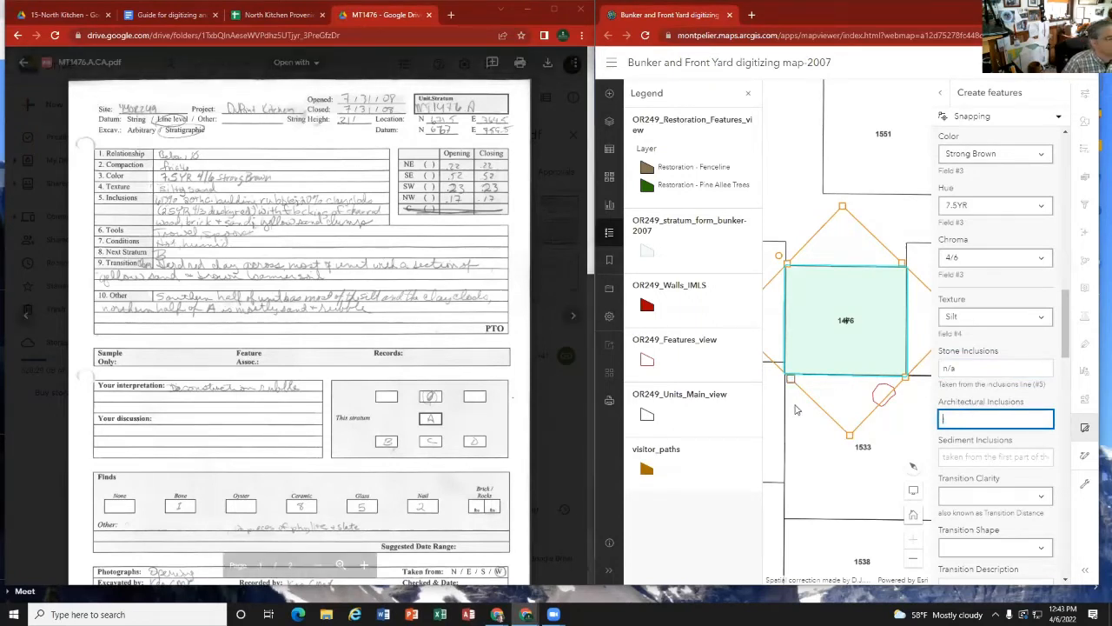
text(60)
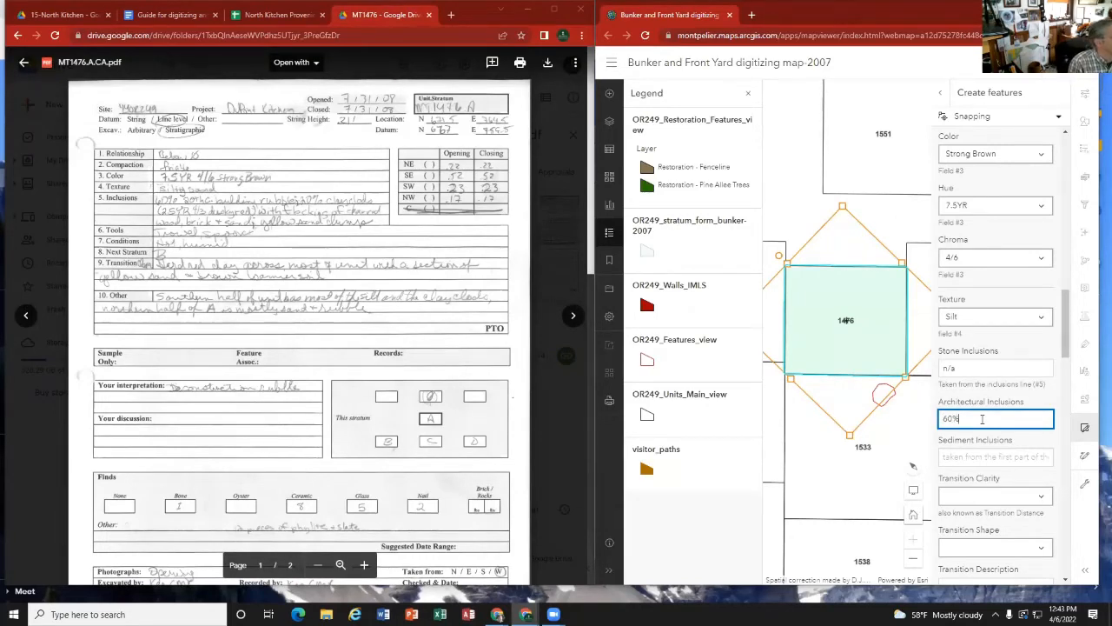
text(% 20th)
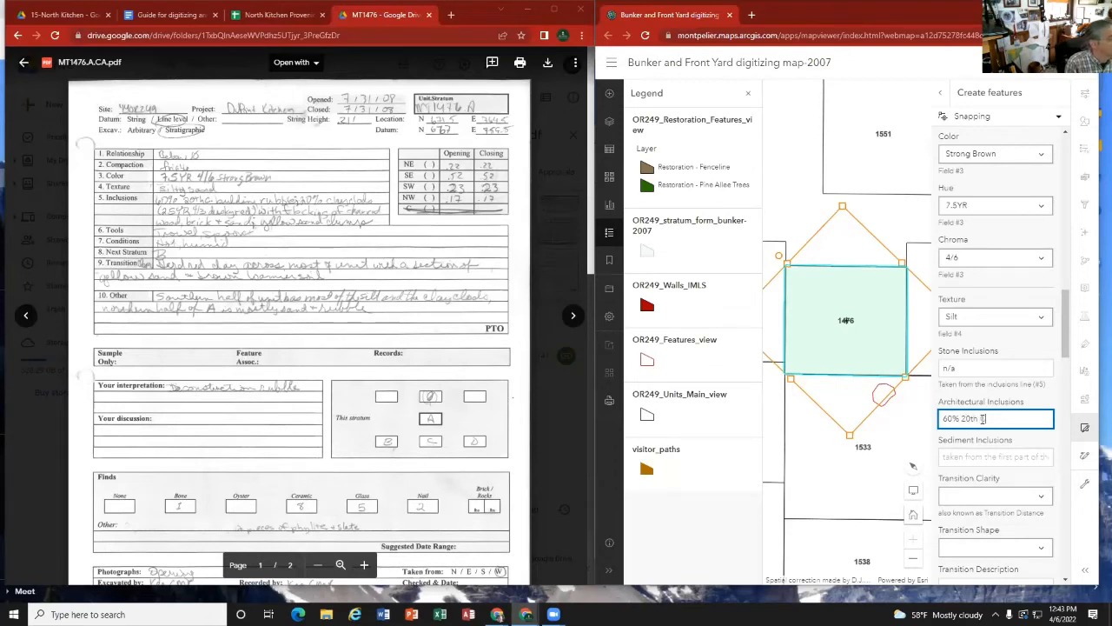
text( c. building)
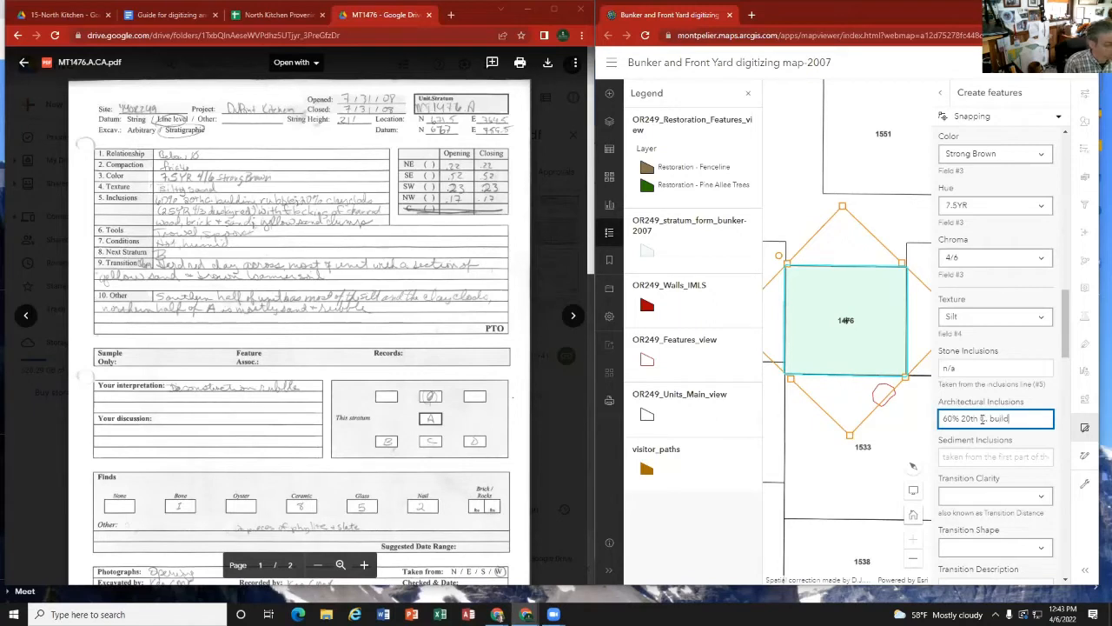
text( ru)
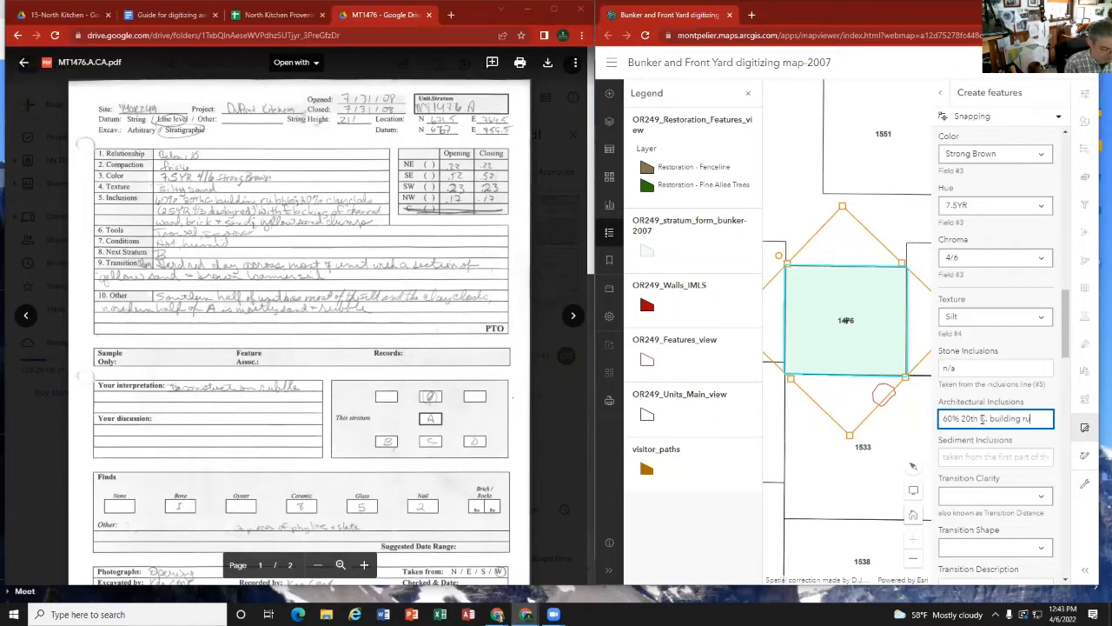
text(bble)
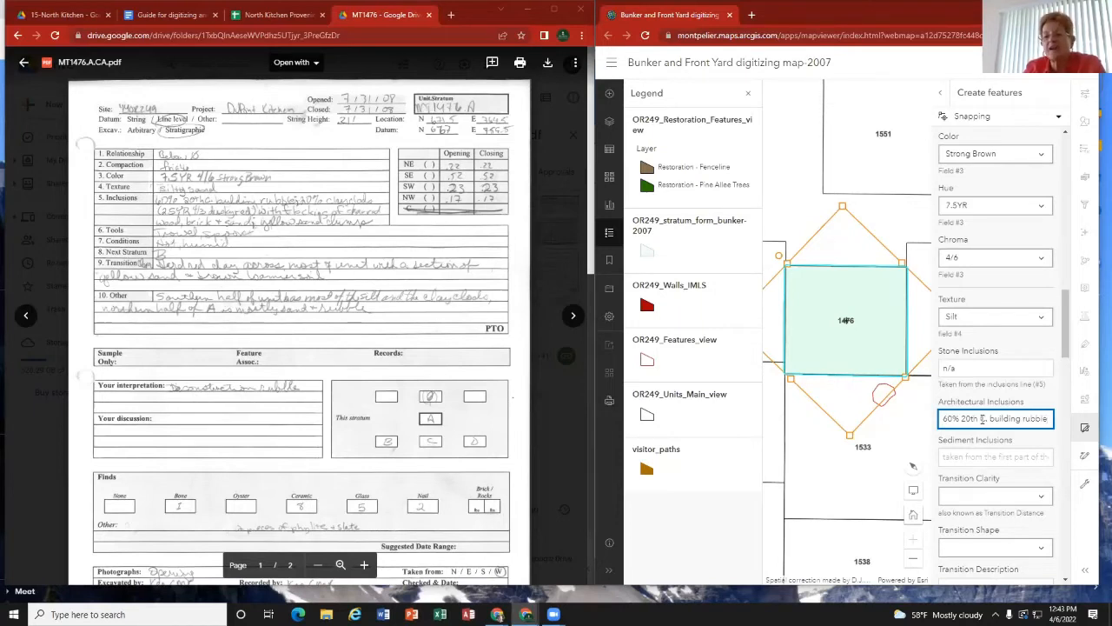
Step: Check the guide's entries on inclusions and replace the Stone Inclusions text with "no stone inclusions"
click(164, 15)
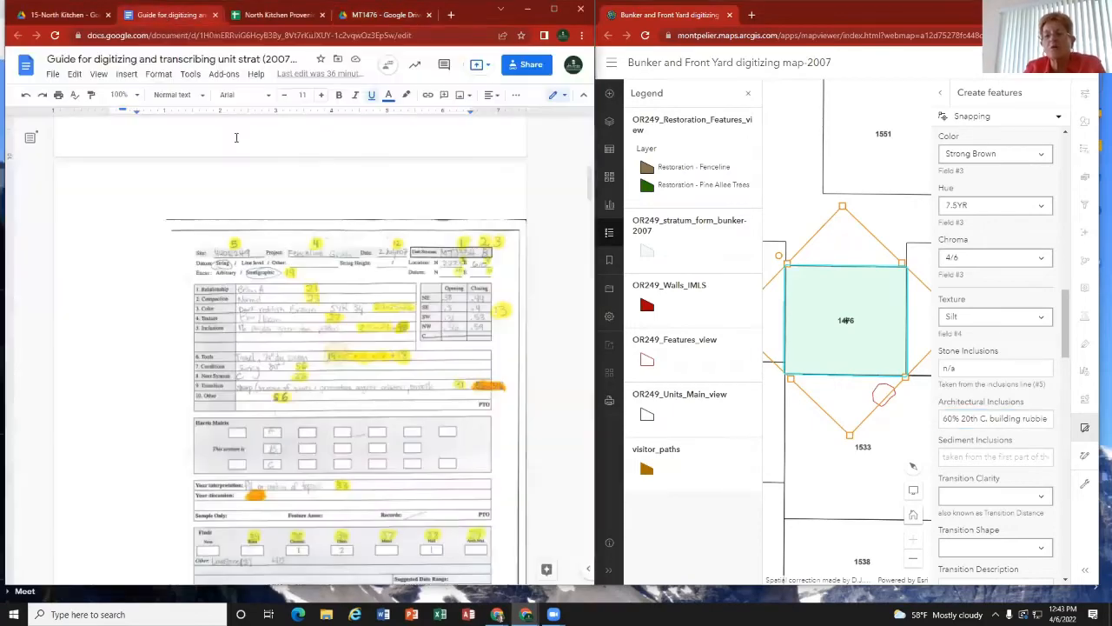
scroll(326, 380, down, 10)
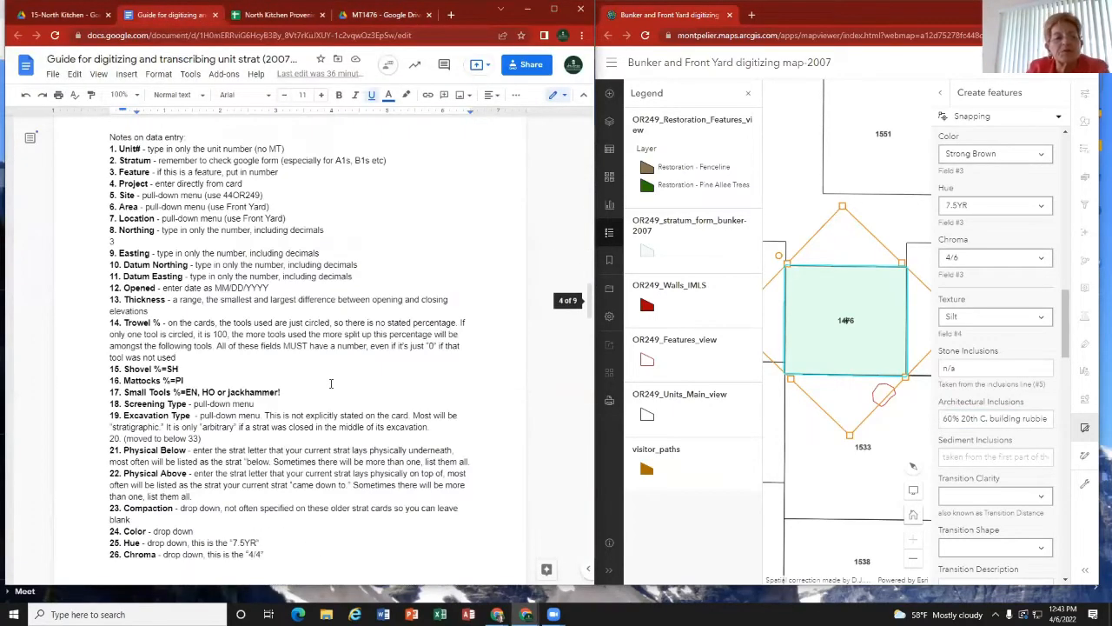
scroll(155, 363, down, 5)
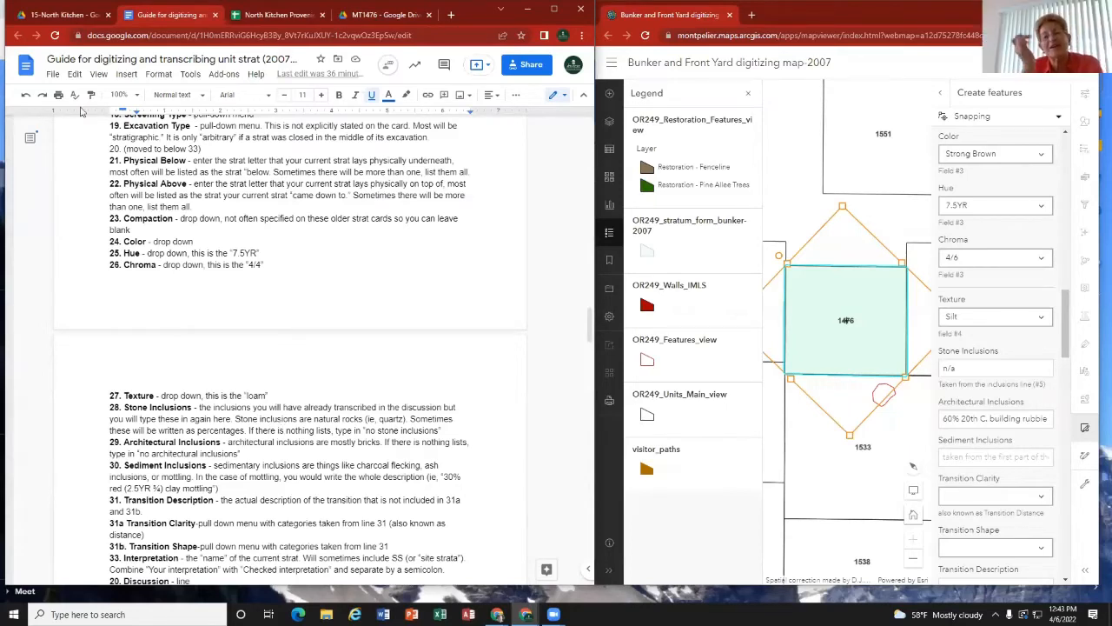
click(372, 17)
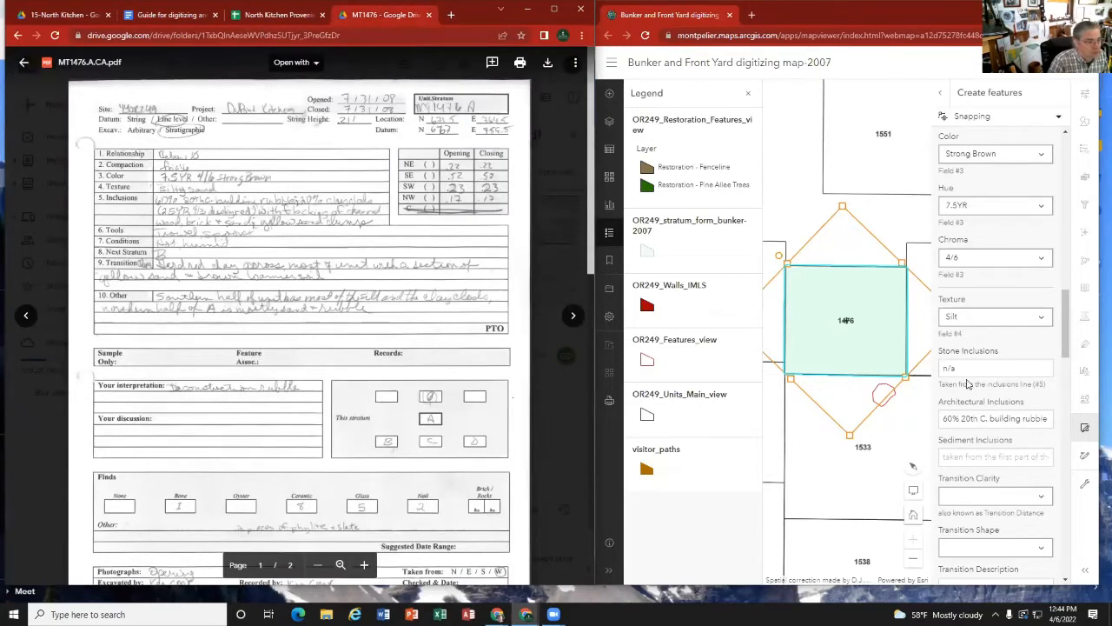
drag(959, 368, 928, 376)
text(no )
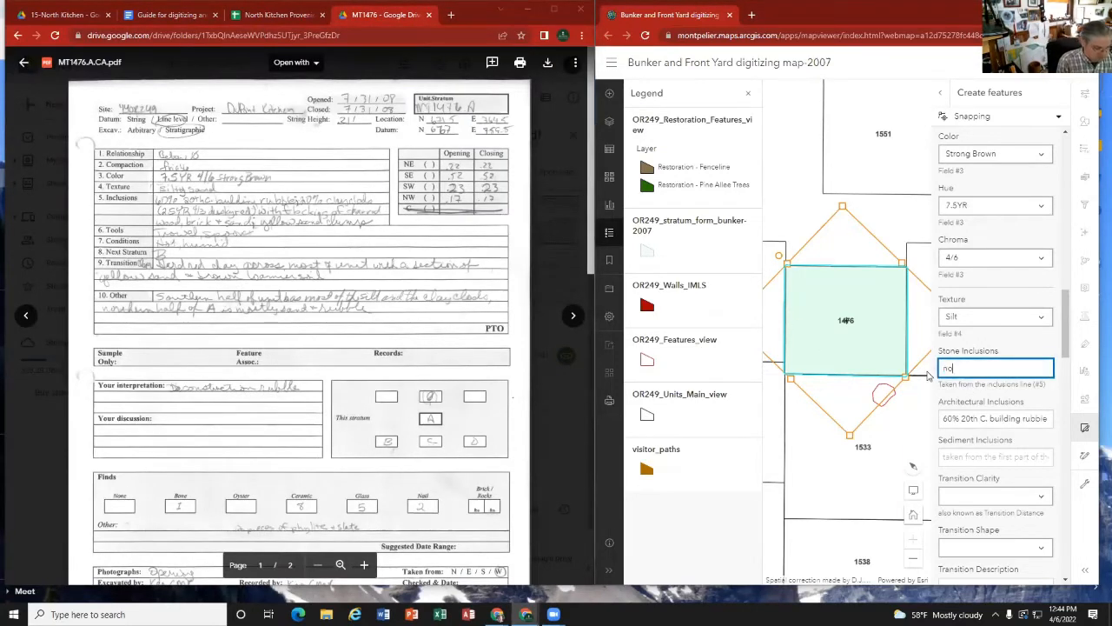
text(sto)
text(n)
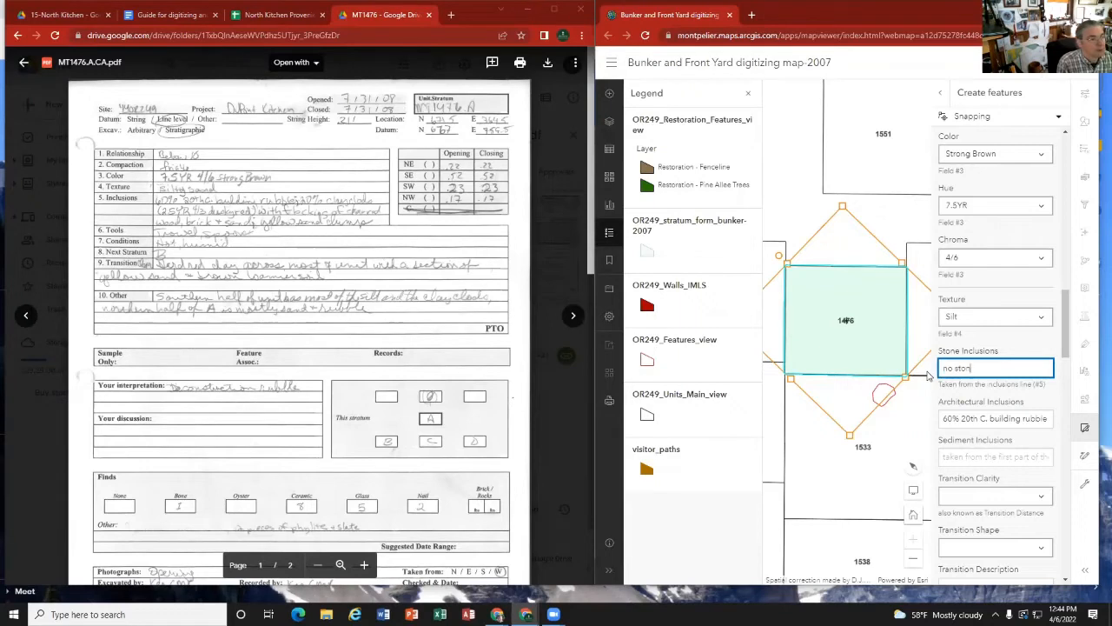
text(e inc)
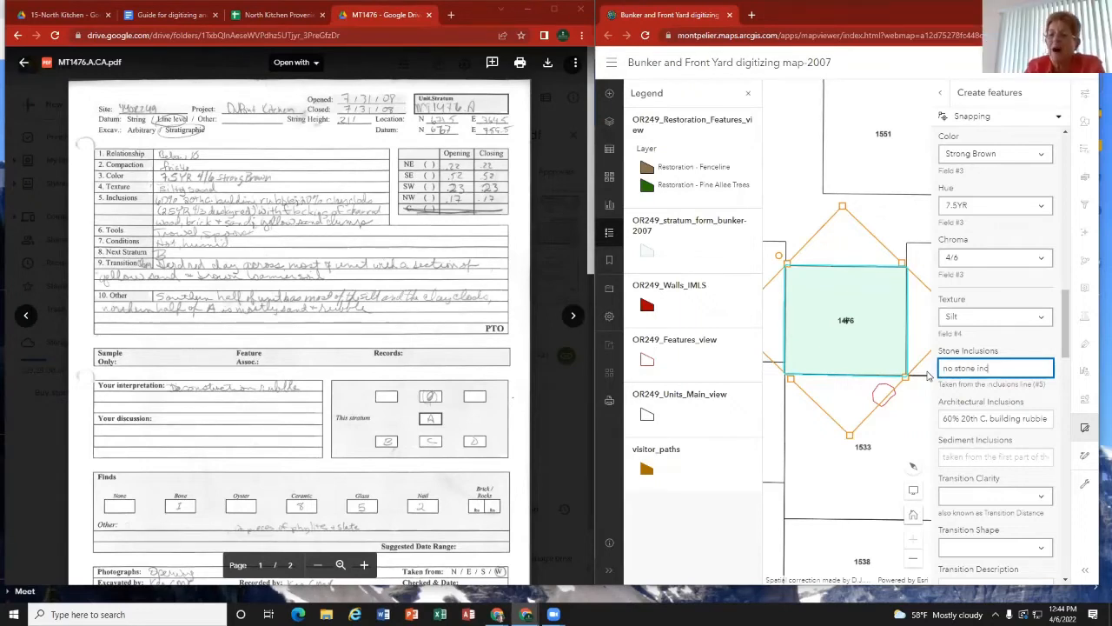
text(lusions)
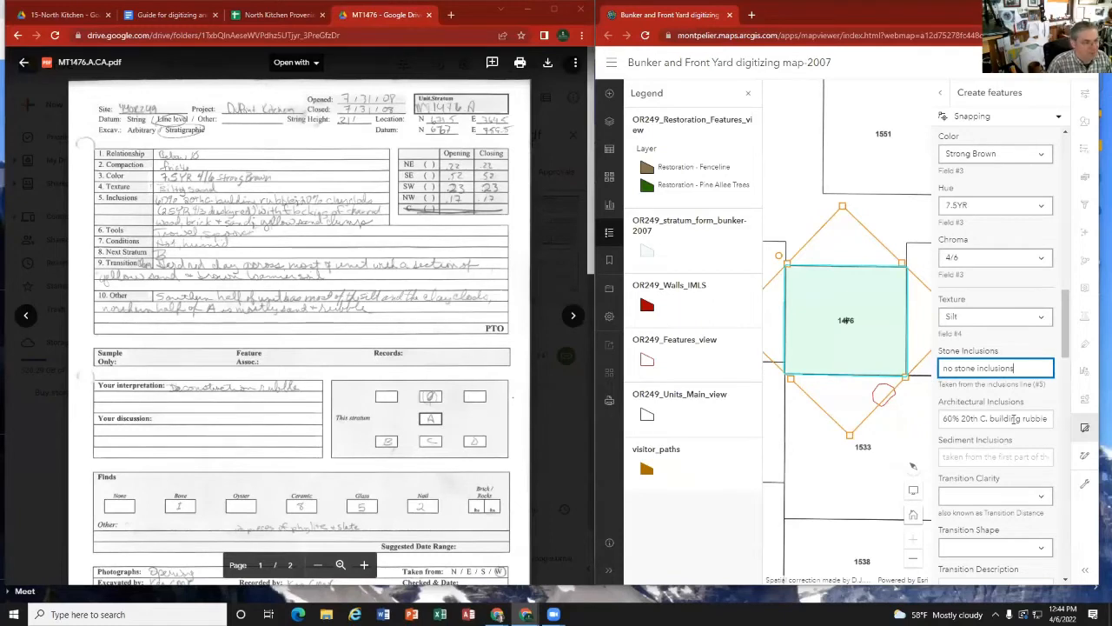
click(1044, 418)
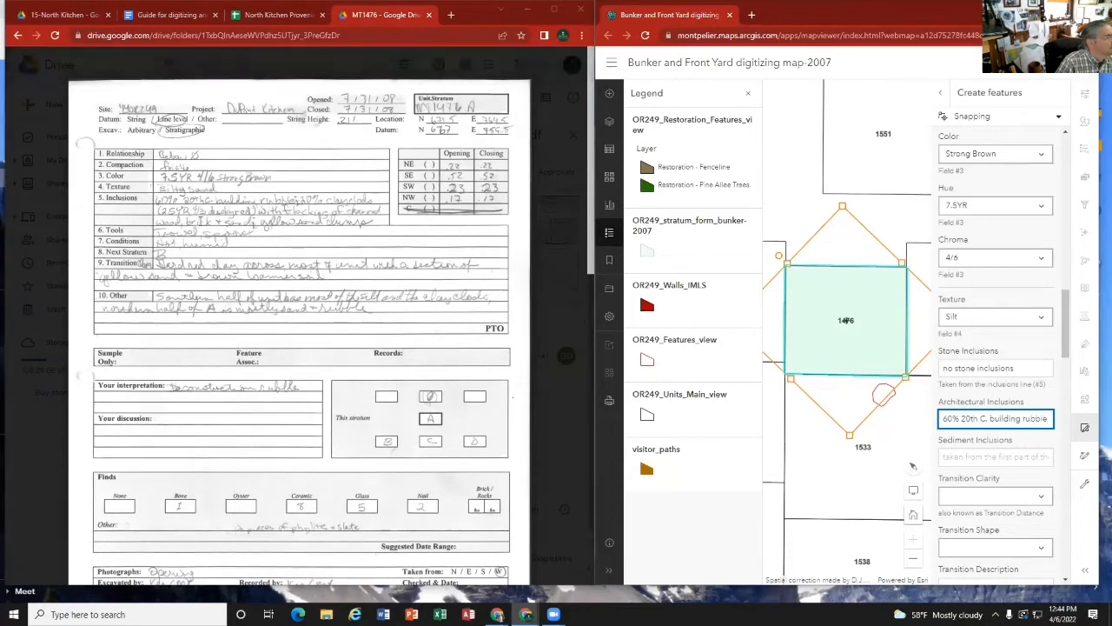
text(w)
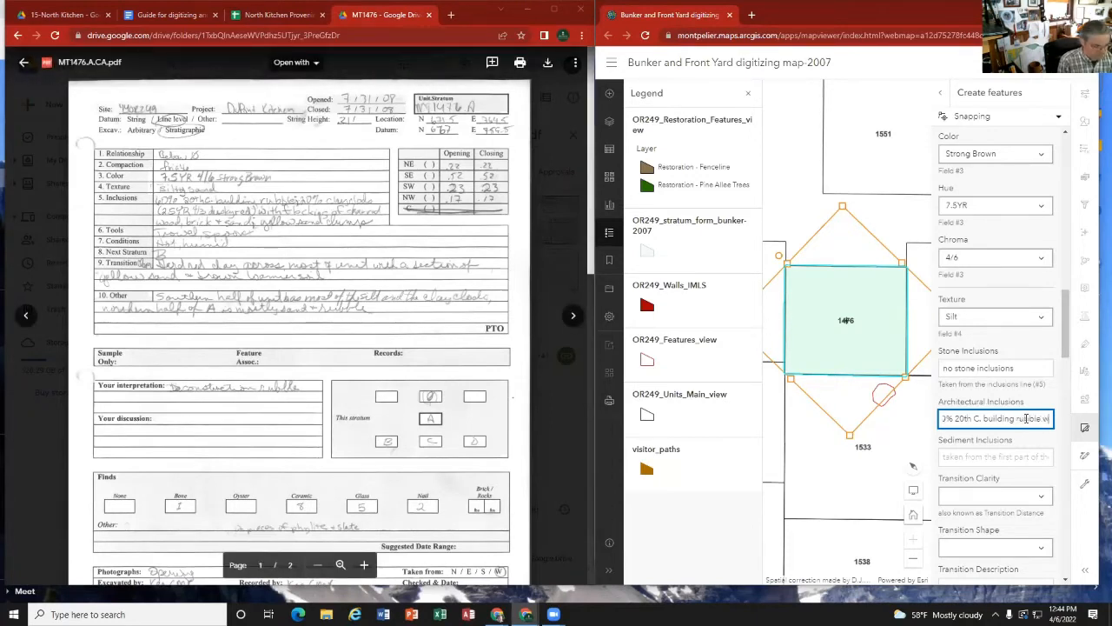
text(ith flecking)
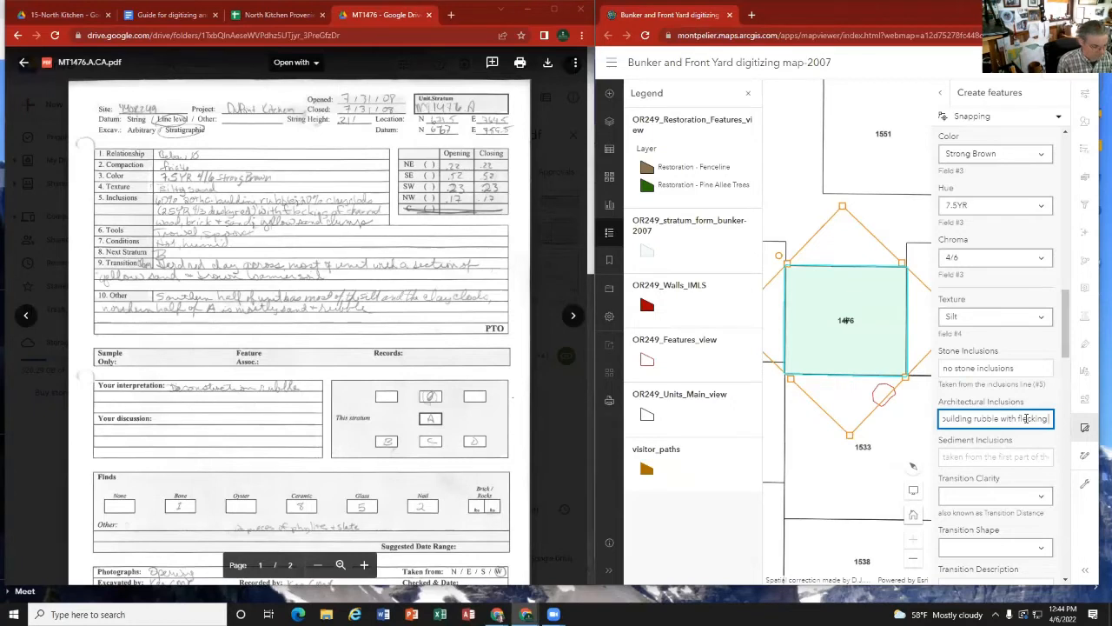
key(BackSpace)
key(BackSpace)
key(BackSpace)
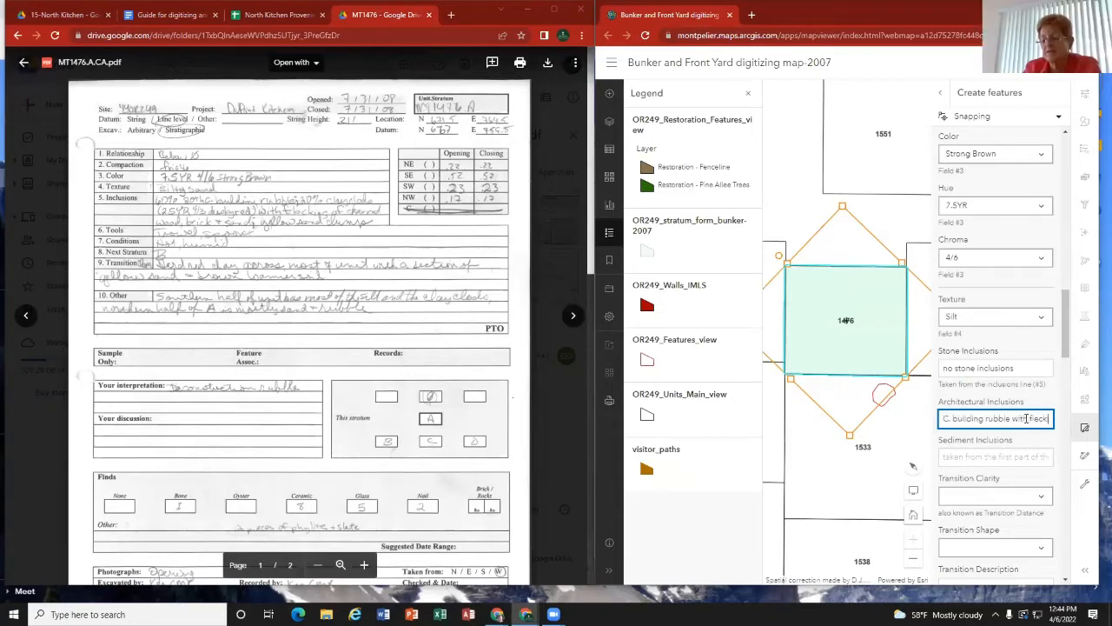
key(BackSpace)
key(BackSpace)
key(BackSpace)
key(BackSpace)
key(BackSpace)
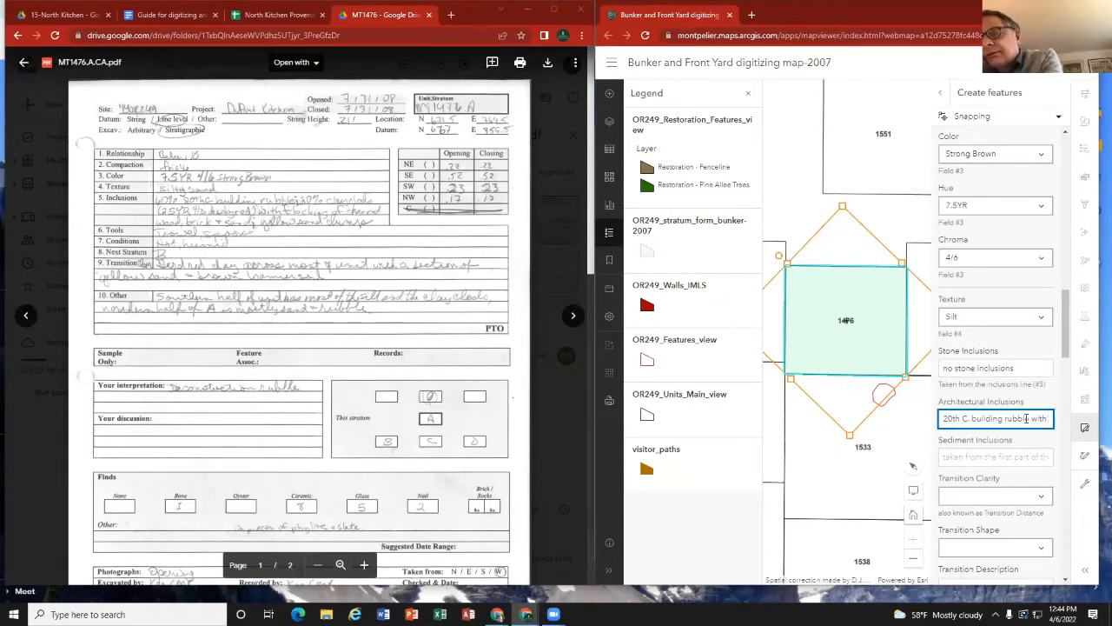
key(Home)
text(60%)
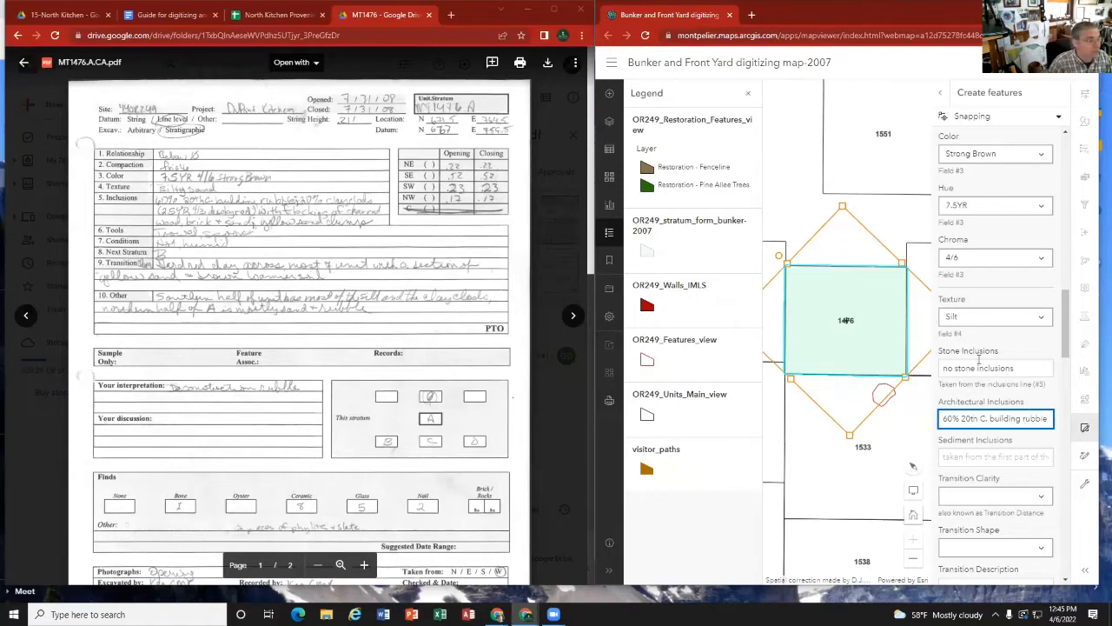
Step: Enter "20% clay clods(2.5YR4/3 dusky red)" for stratum A's Sediment Inclusions
click(969, 457)
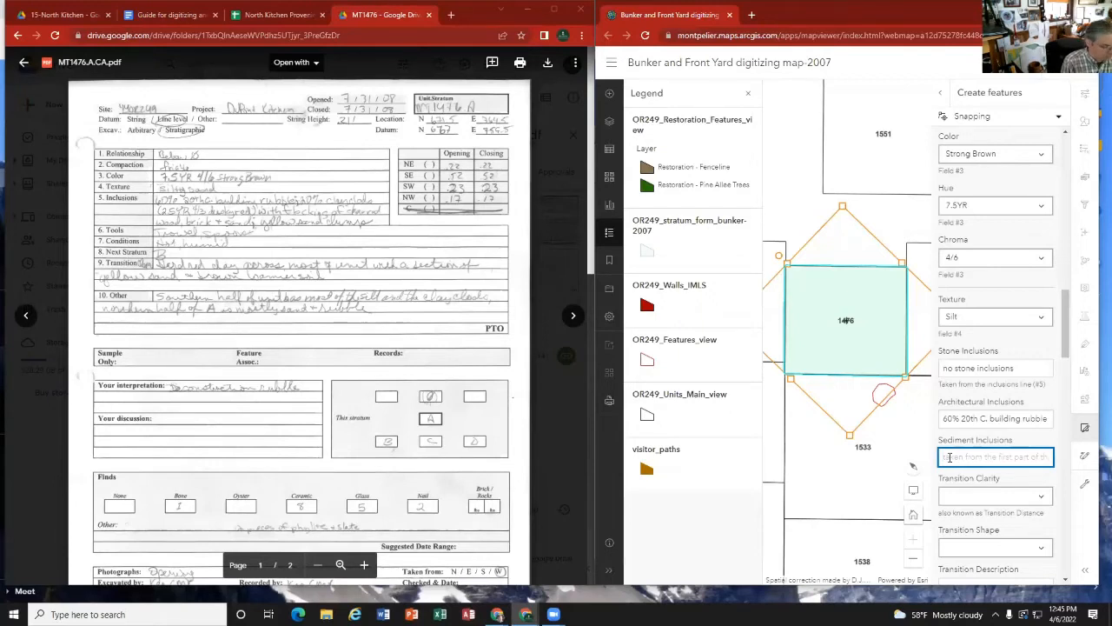
text(2)
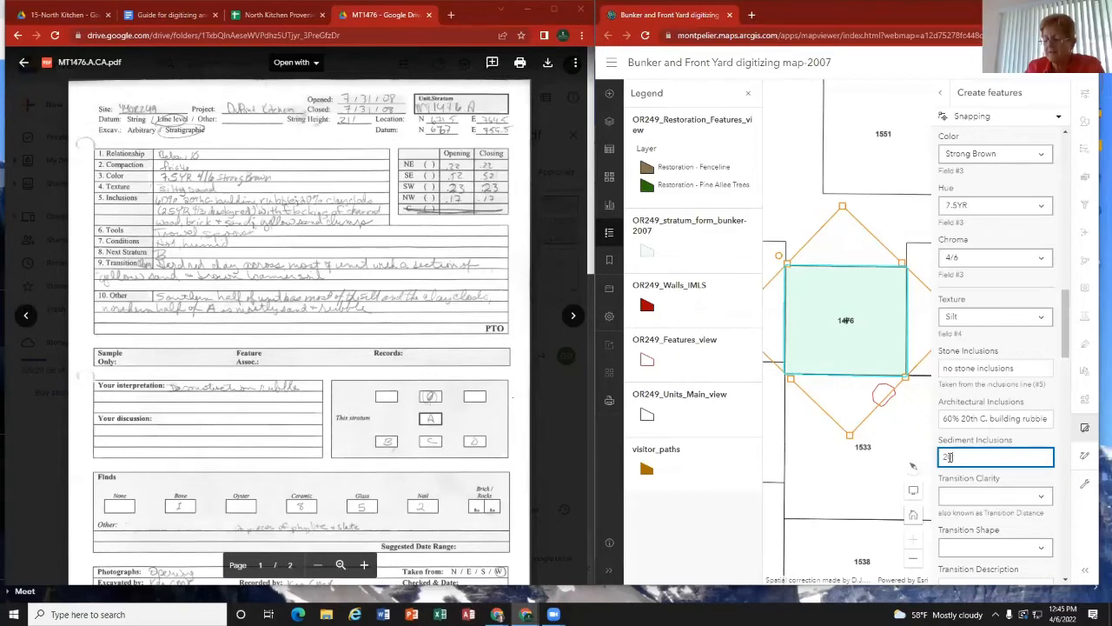
text(0% clay clods)
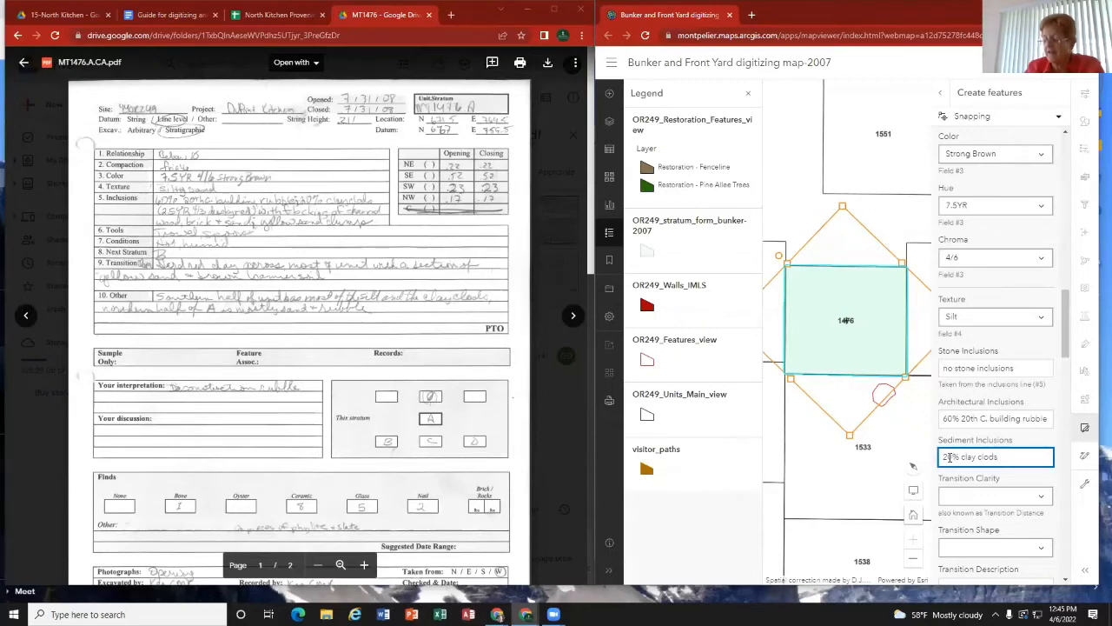
text((2.5)
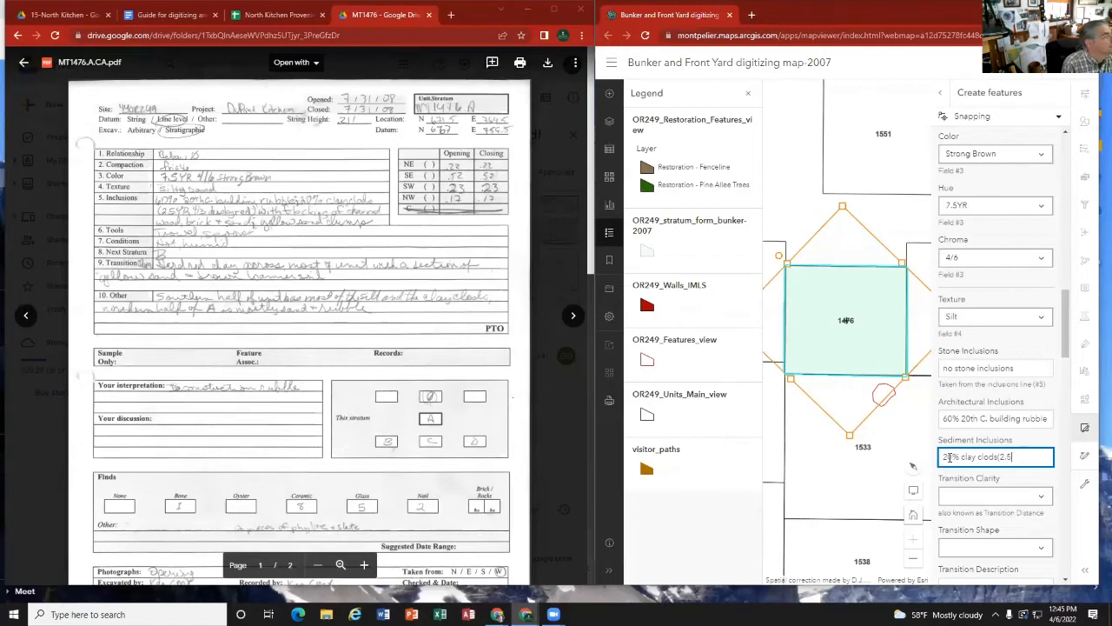
text(YR)
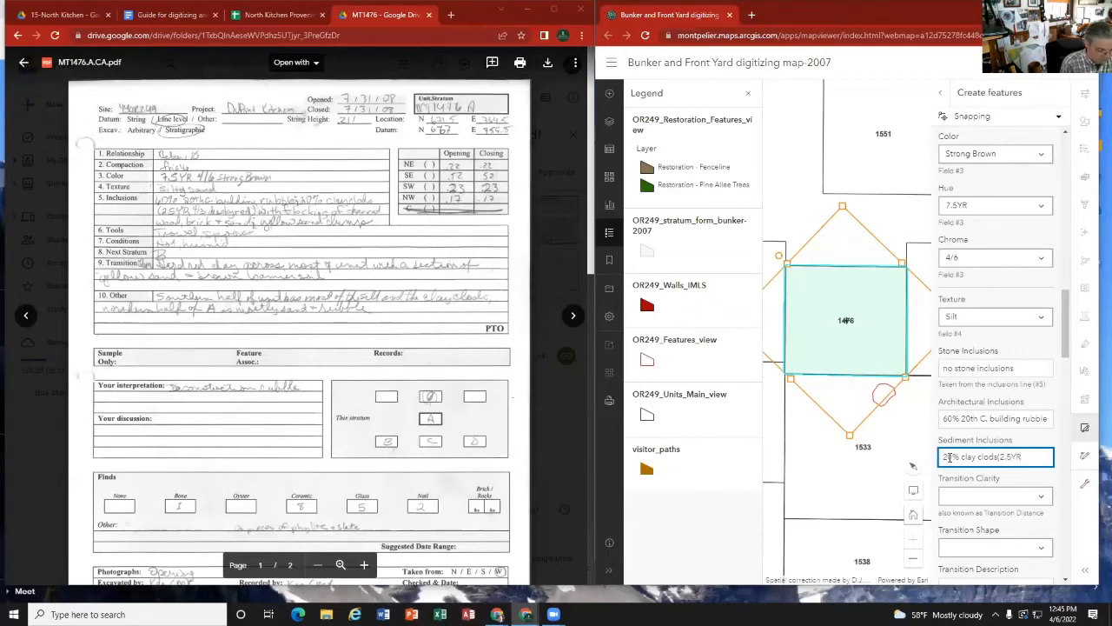
text(4/3)
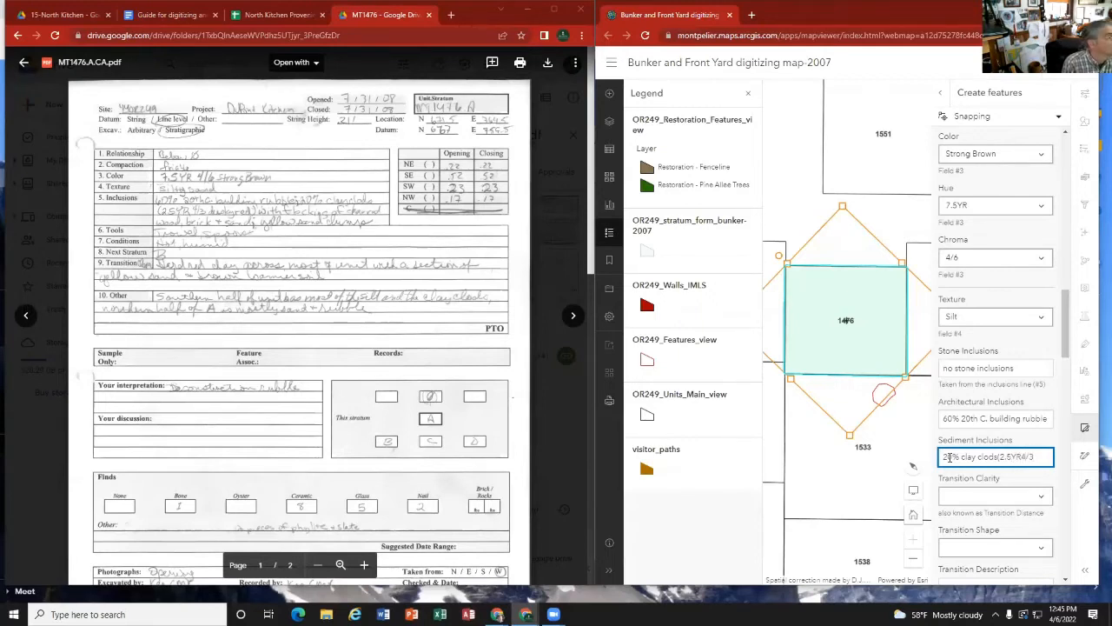
text() d)
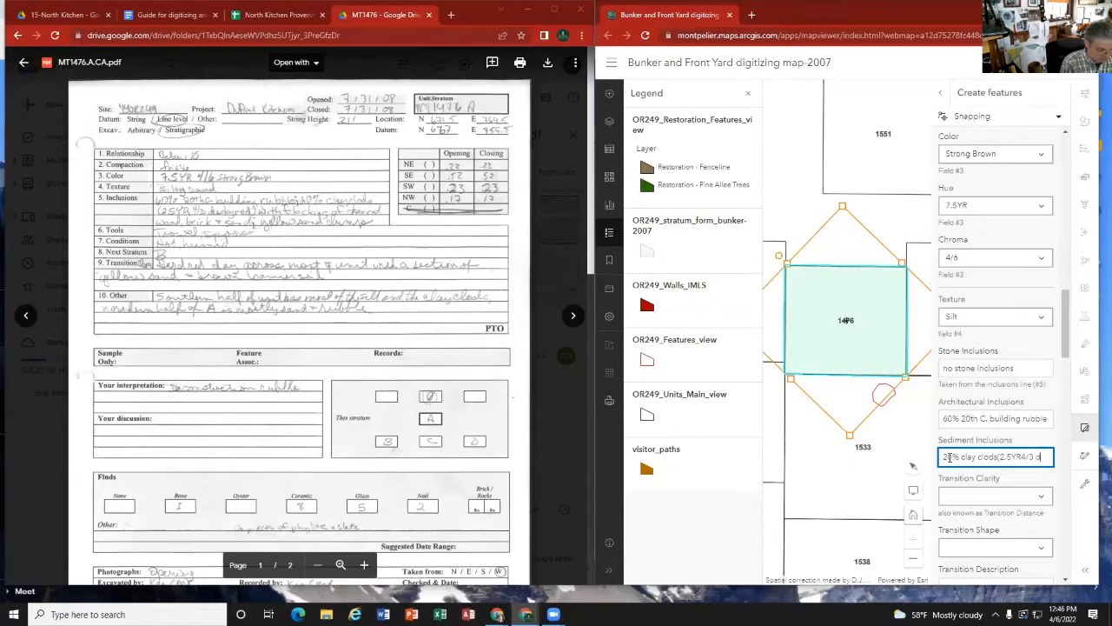
text(usky red)
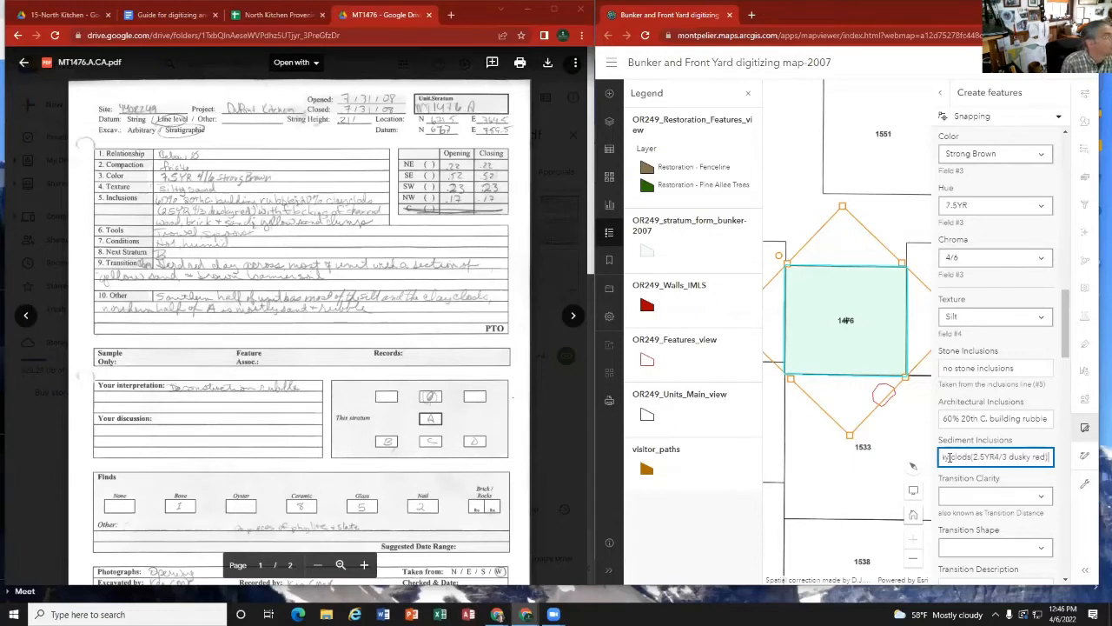
text( with )
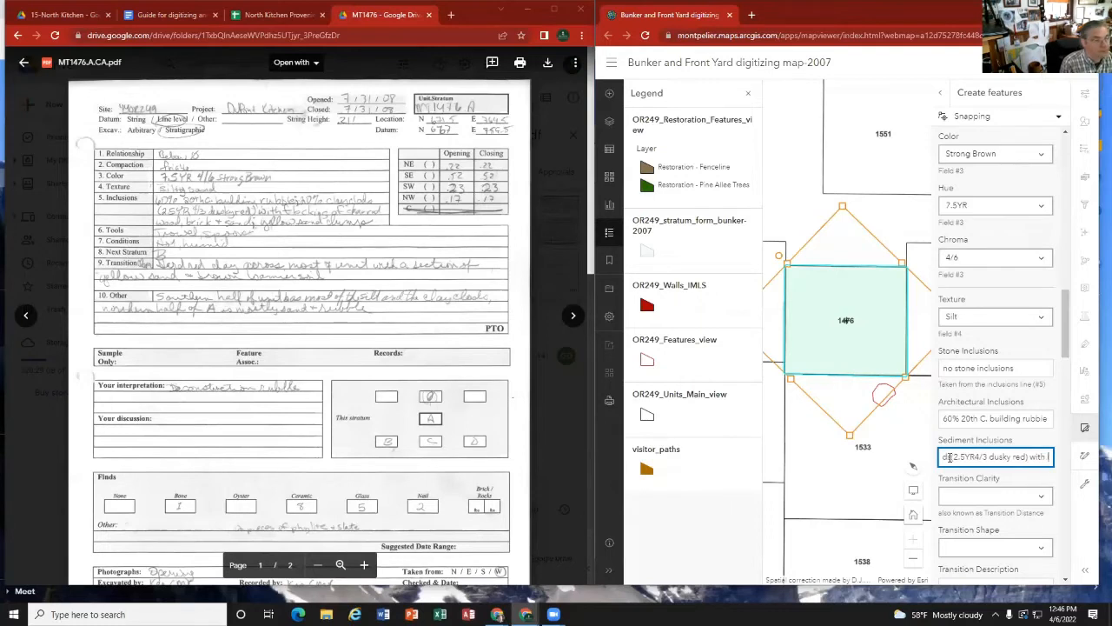
text(flecking)
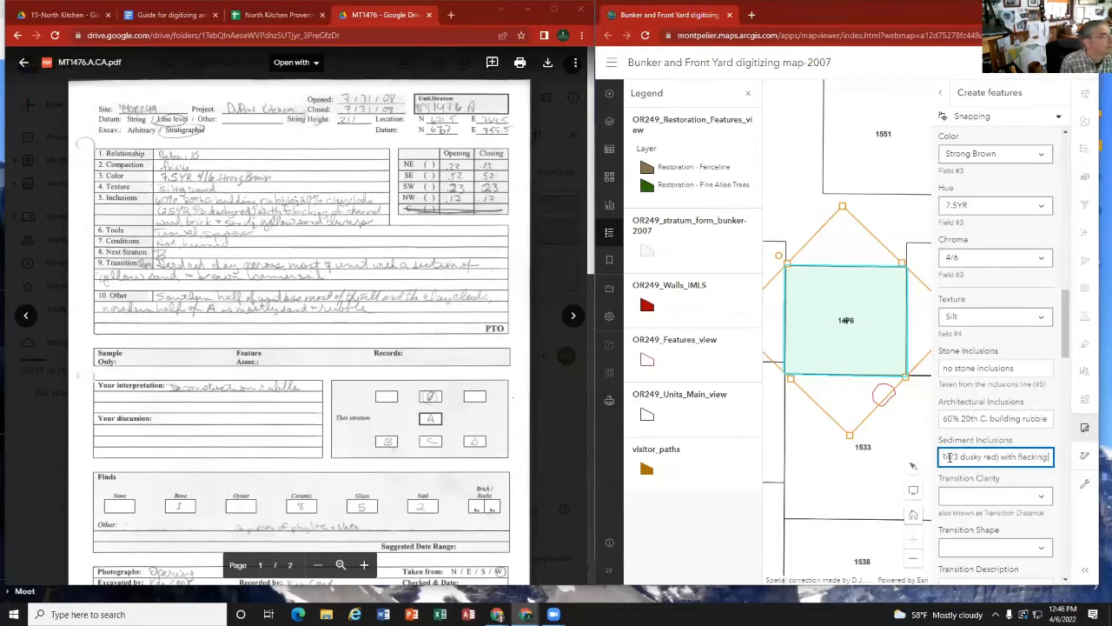
text( of charred wood,)
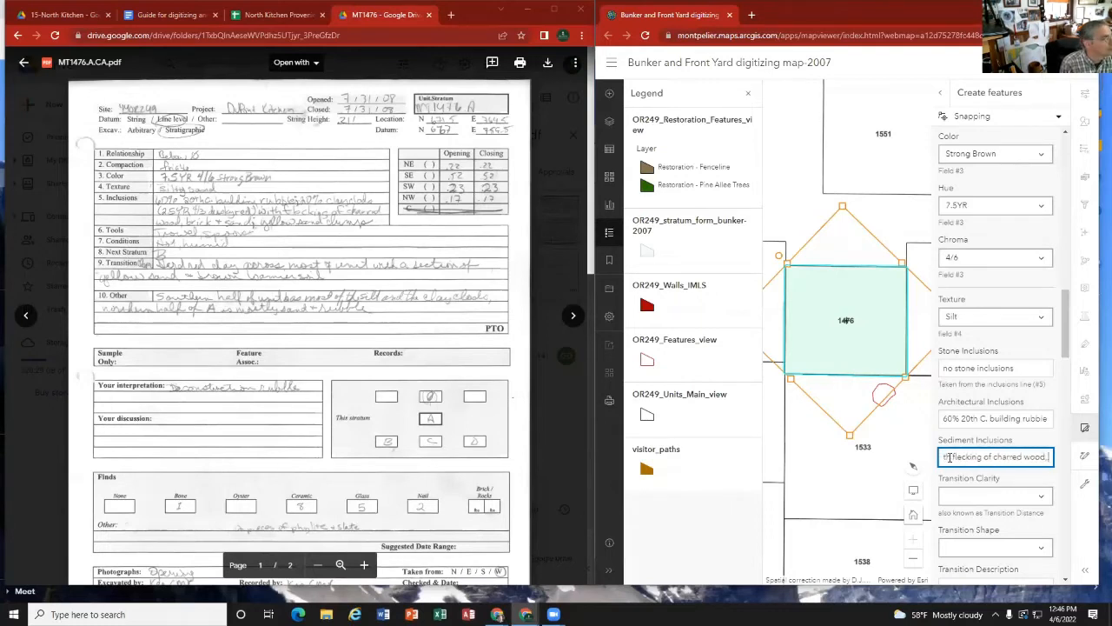
text( brick and sand.)
Step: Continue the Sediment Inclusions text with "with flecking of charred wood, brick and sand, yellow sand clump"
key(BackSpace)
text(, yell)
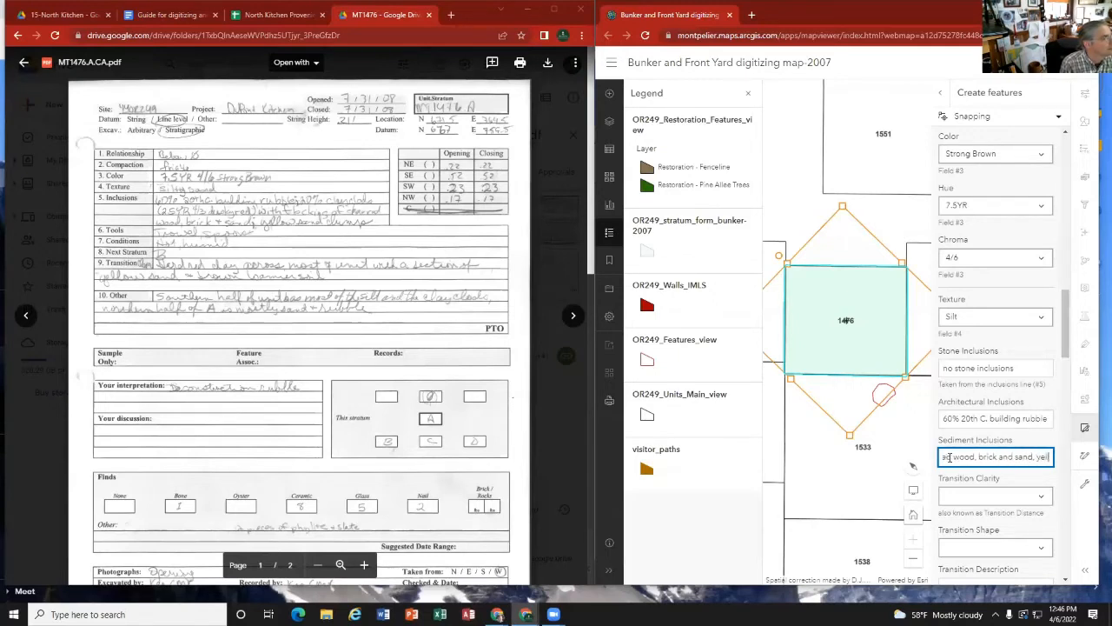
text(ow sand)
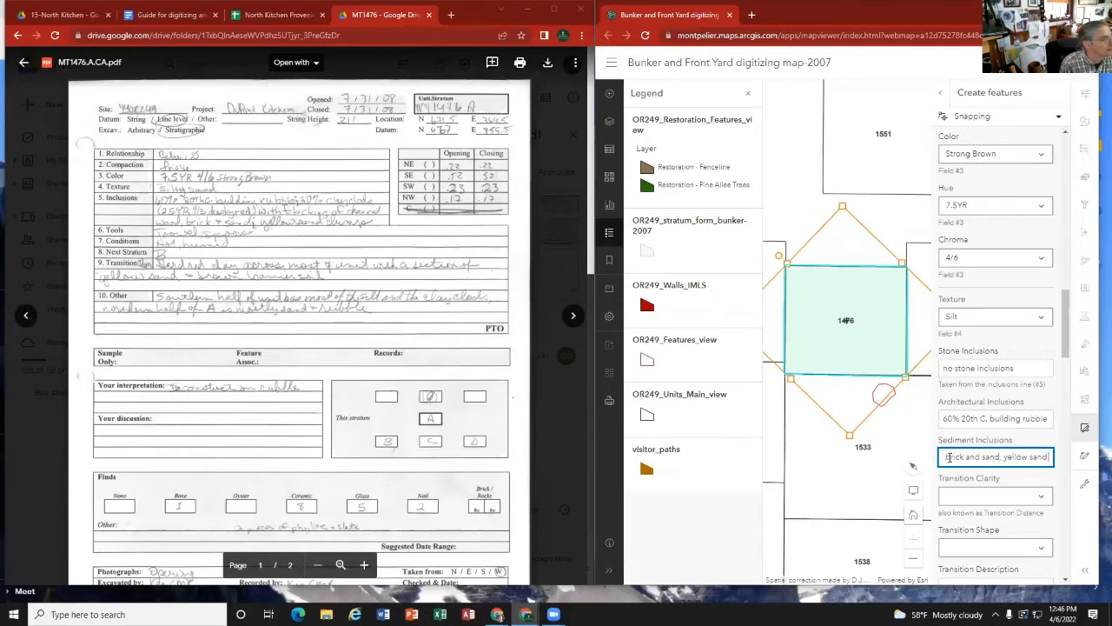
text( clump)
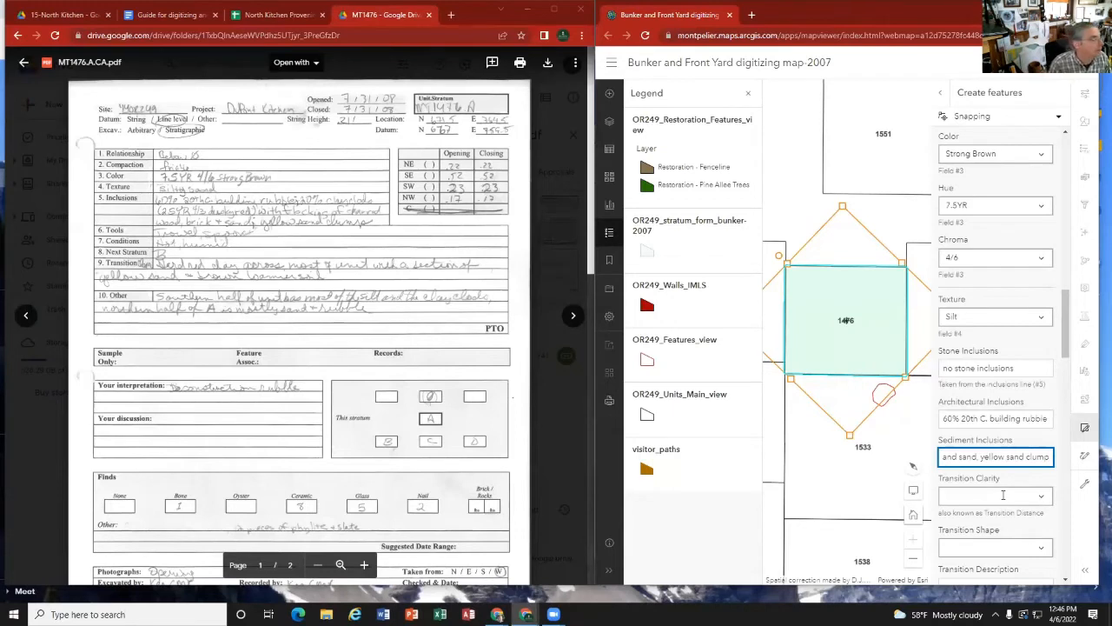
Step: Set Transition Clarity to Clear and Transition Shape to No value
click(1003, 494)
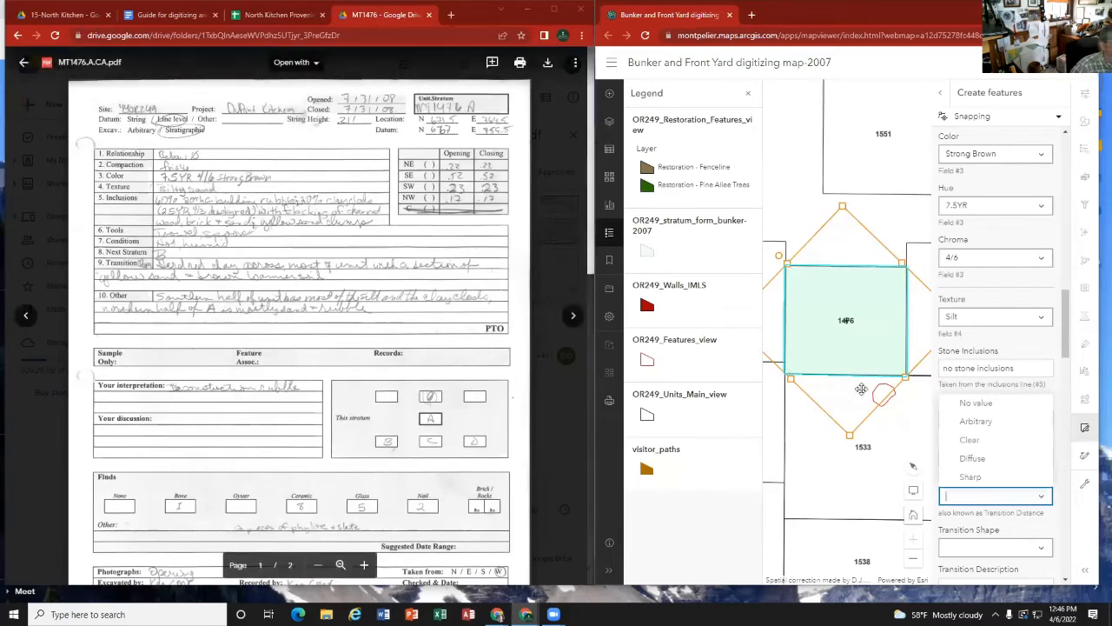
click(972, 441)
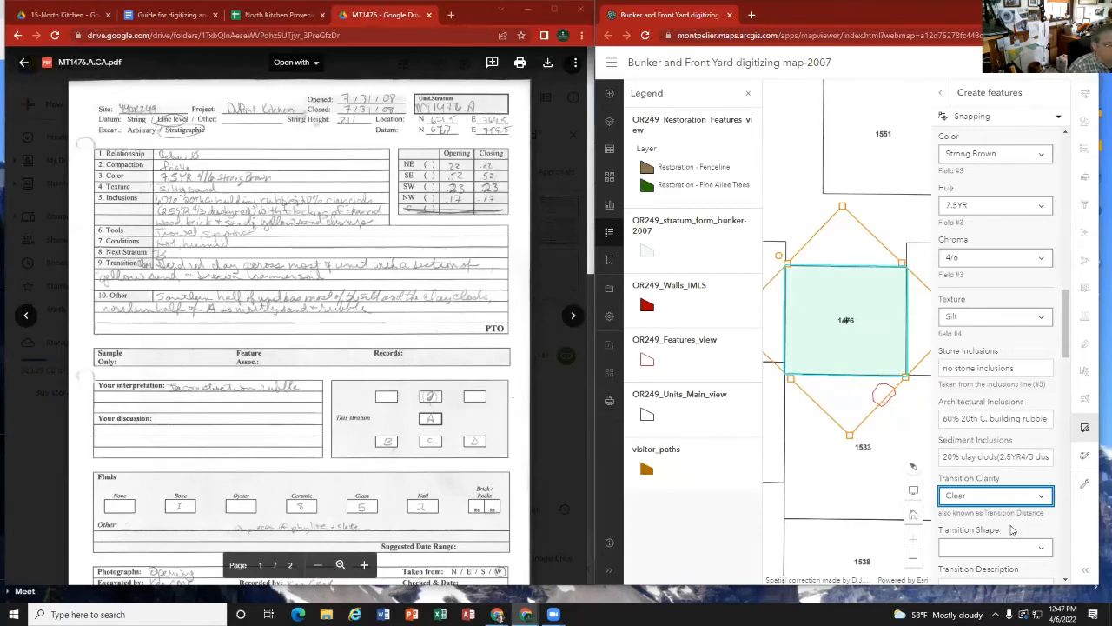
scroll(999, 526, down, 1)
click(1043, 492)
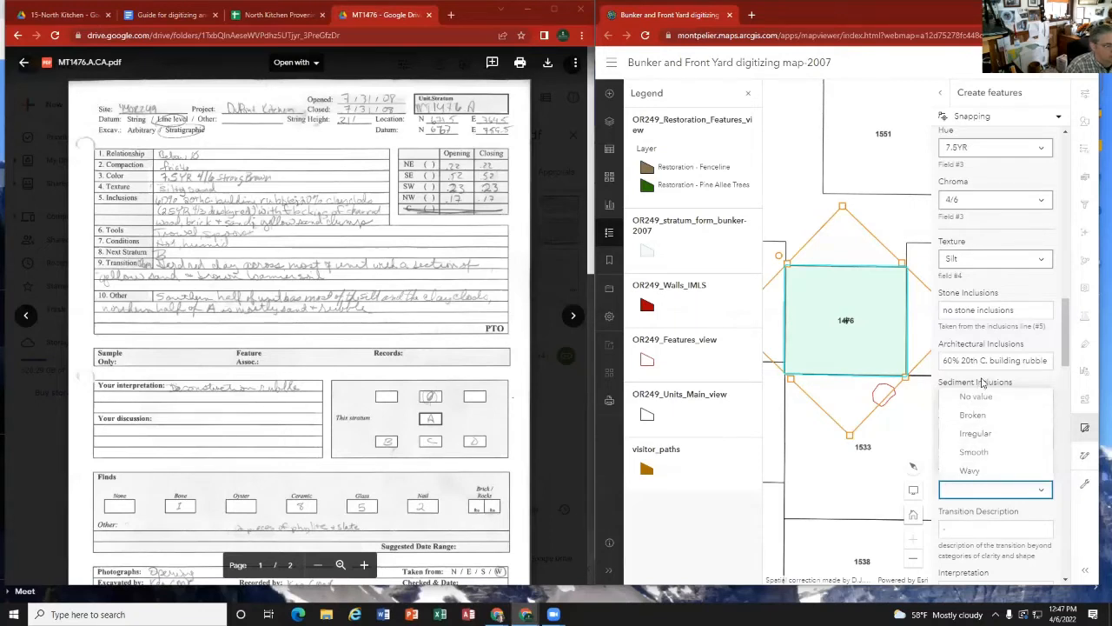
click(1039, 524)
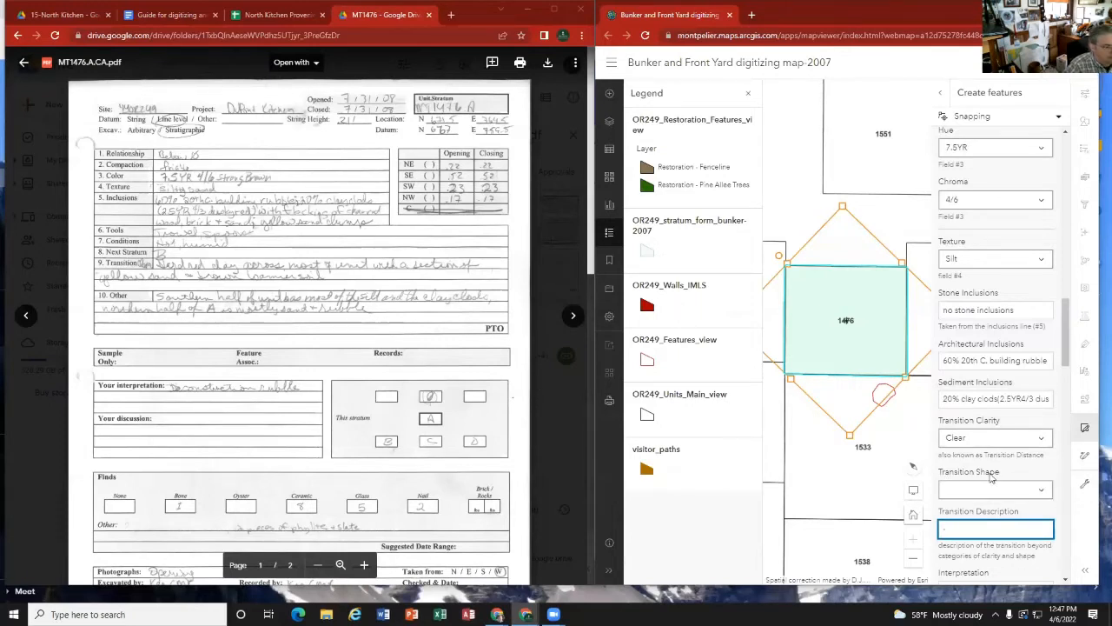
click(1041, 492)
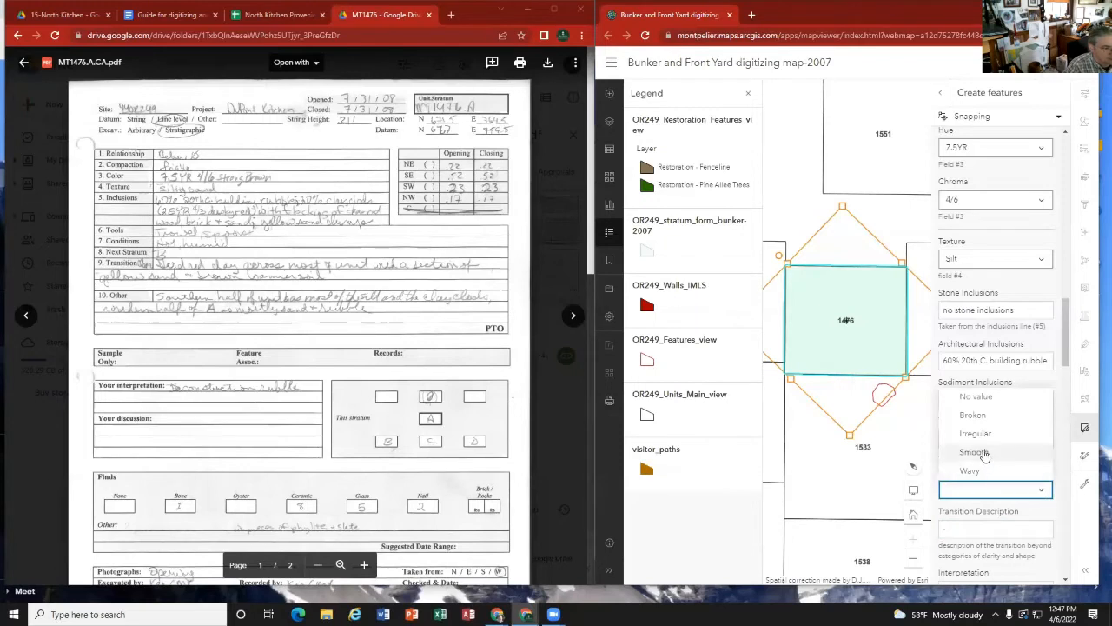
click(986, 398)
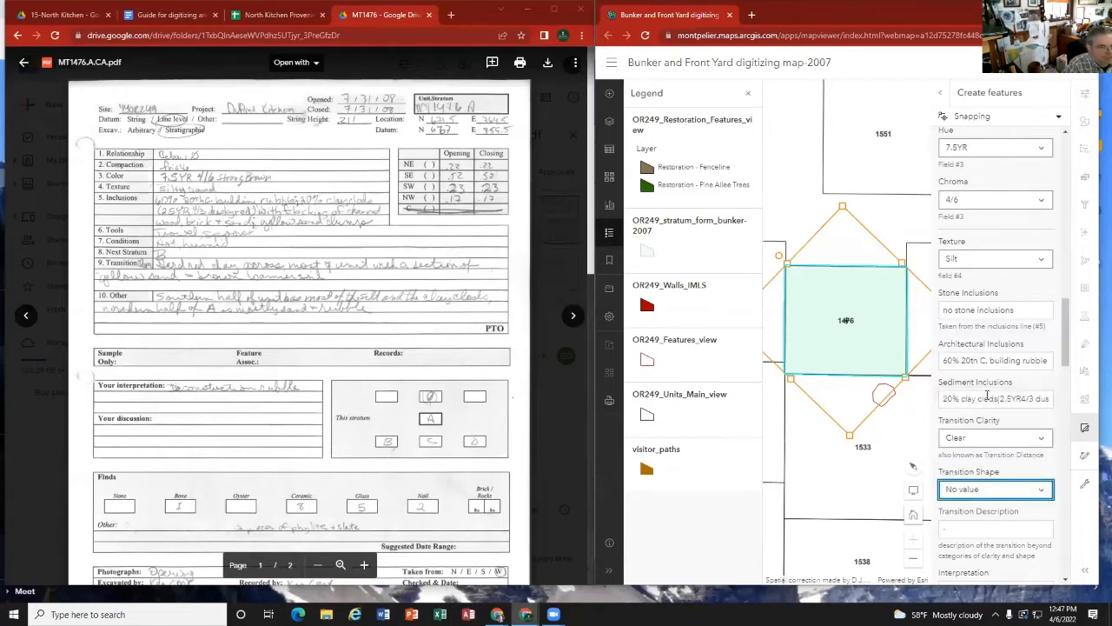
Step: Enter "-hard red clay across most of unit with a section of yellow sand and brown loamier soil" as the Transition Description
scroll(1008, 525, down, 1)
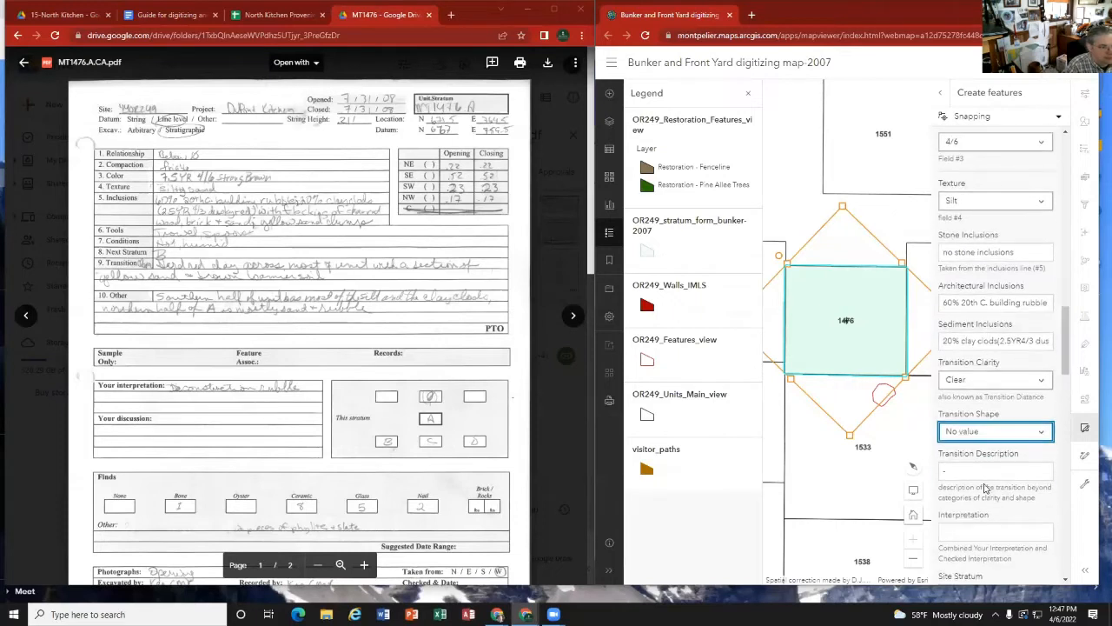
click(984, 470)
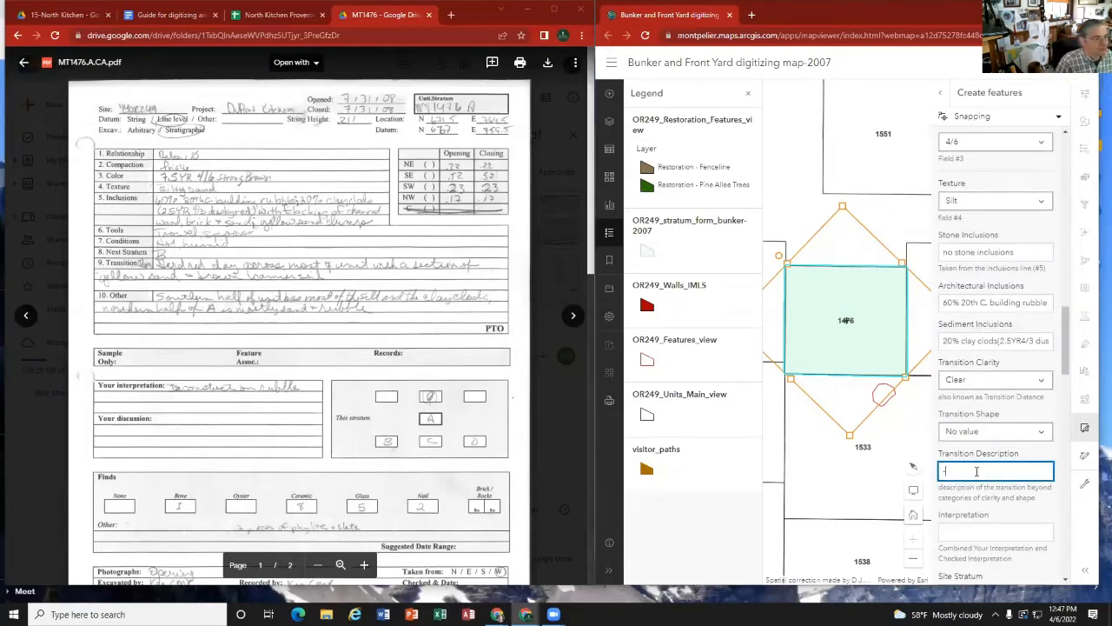
text(-hard)
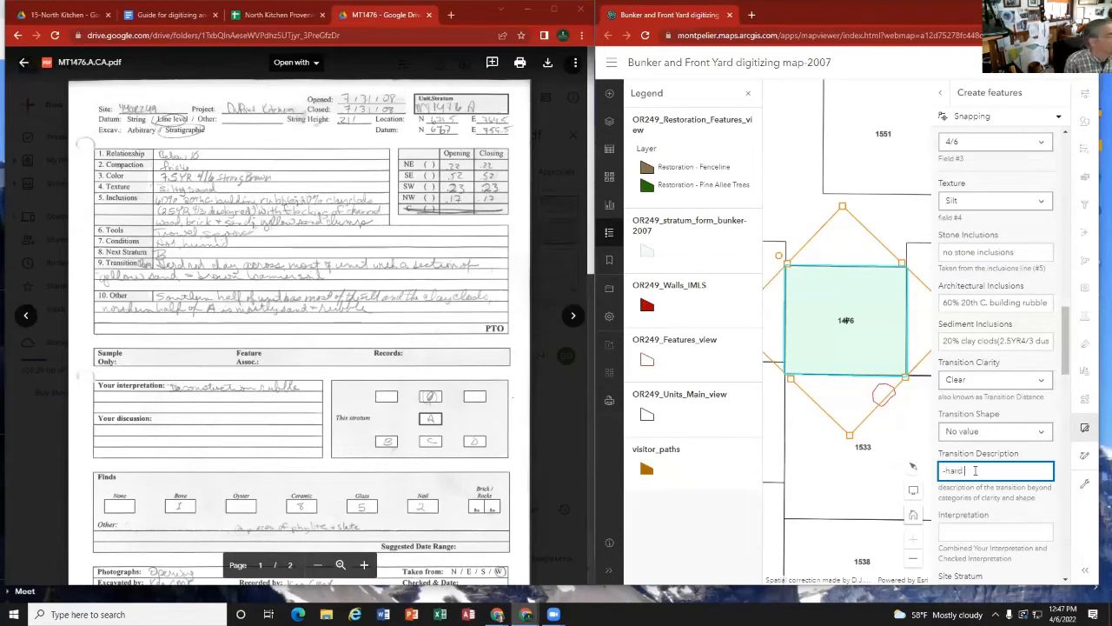
text( red clay)
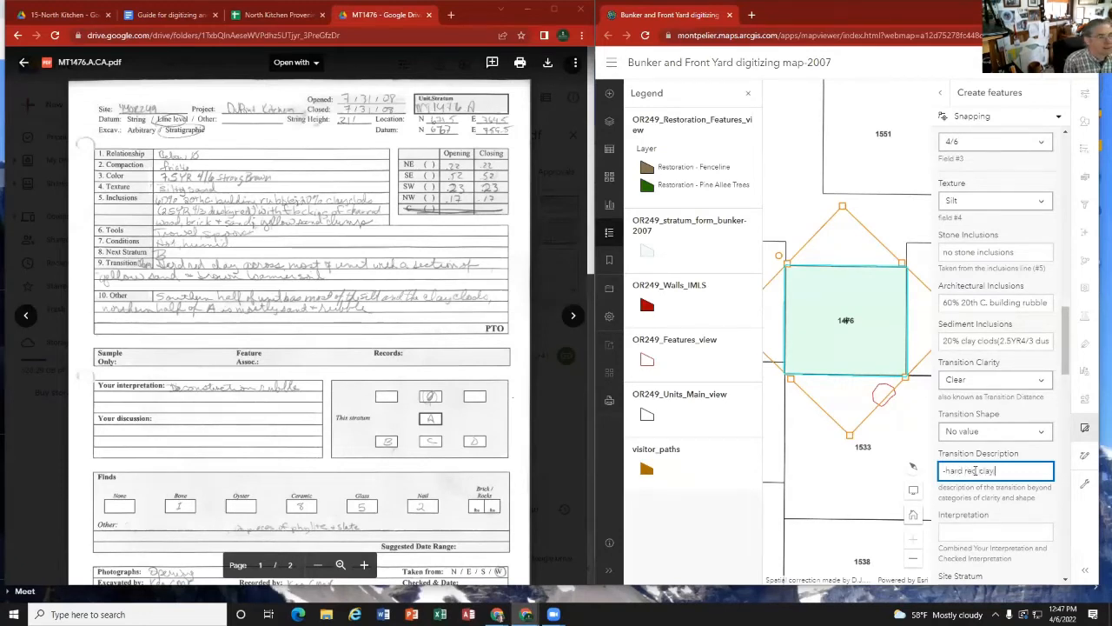
text( across most of unit)
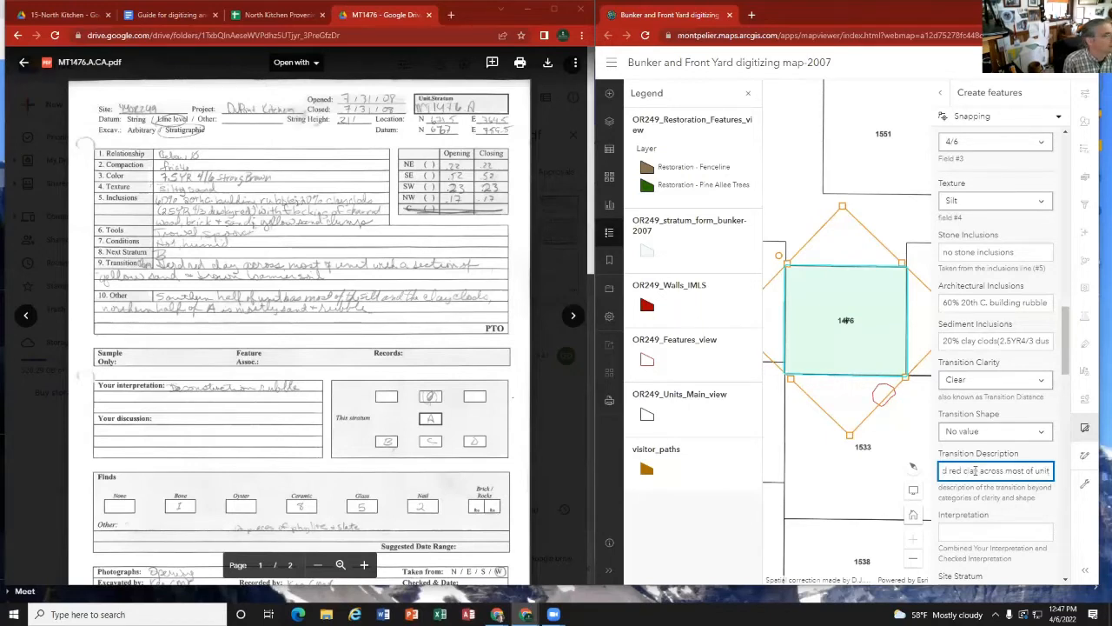
text( with a section of)
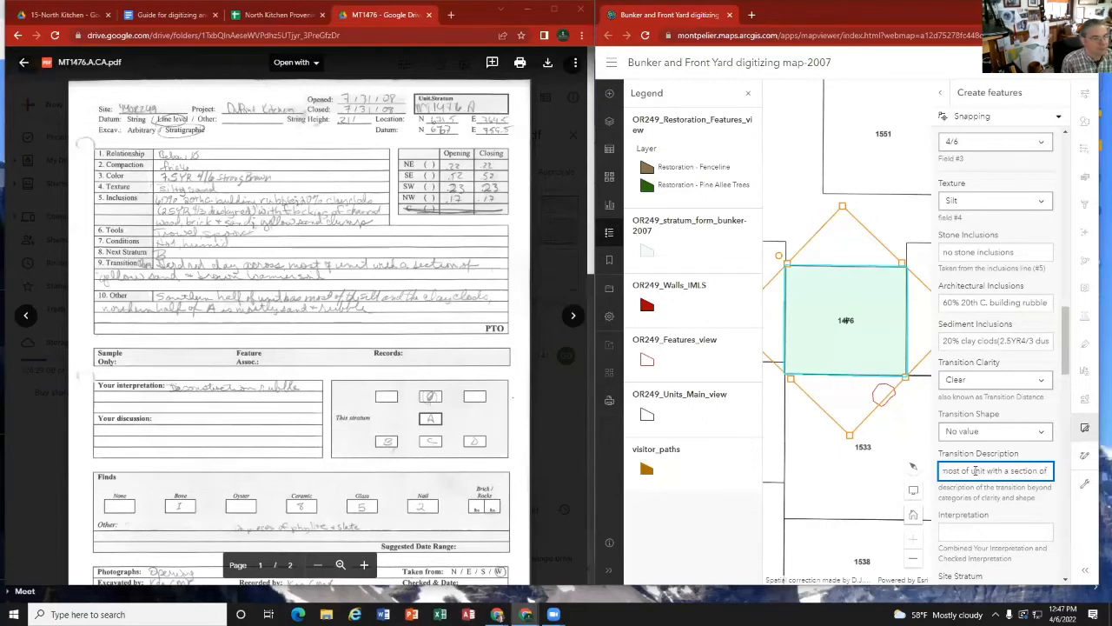
text( yellow sa)
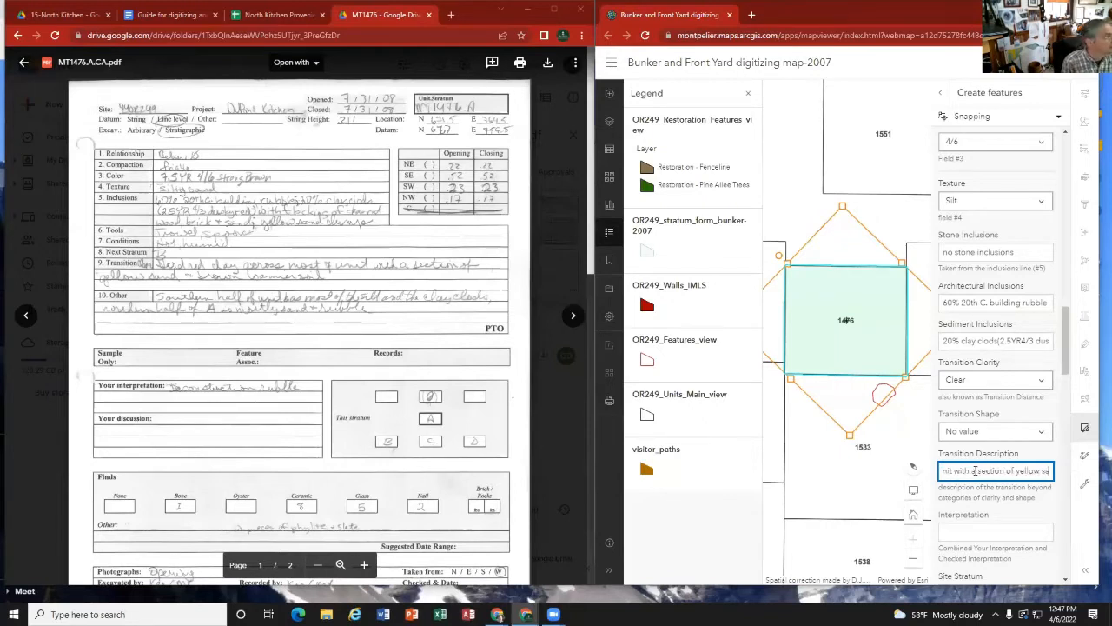
text(nd and brown loa)
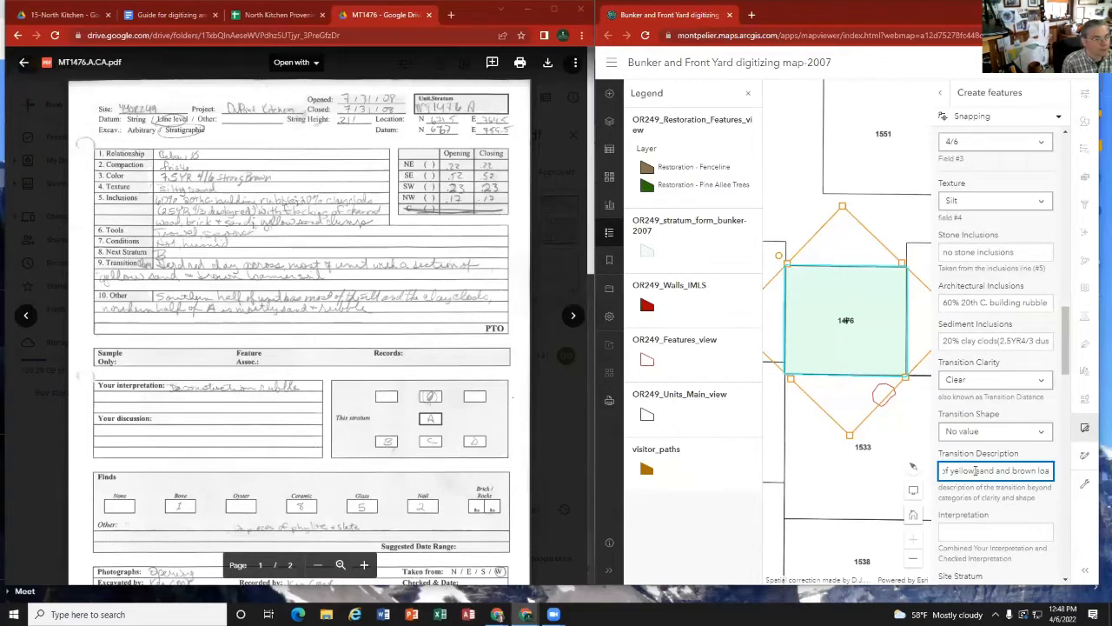
text(mier soi)
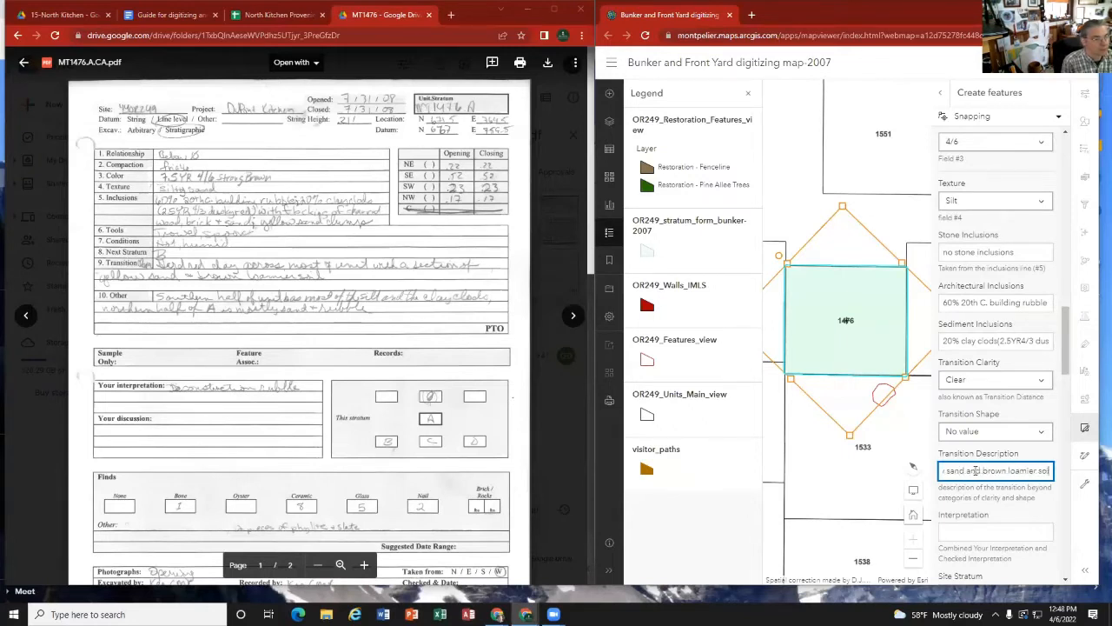
text(l)
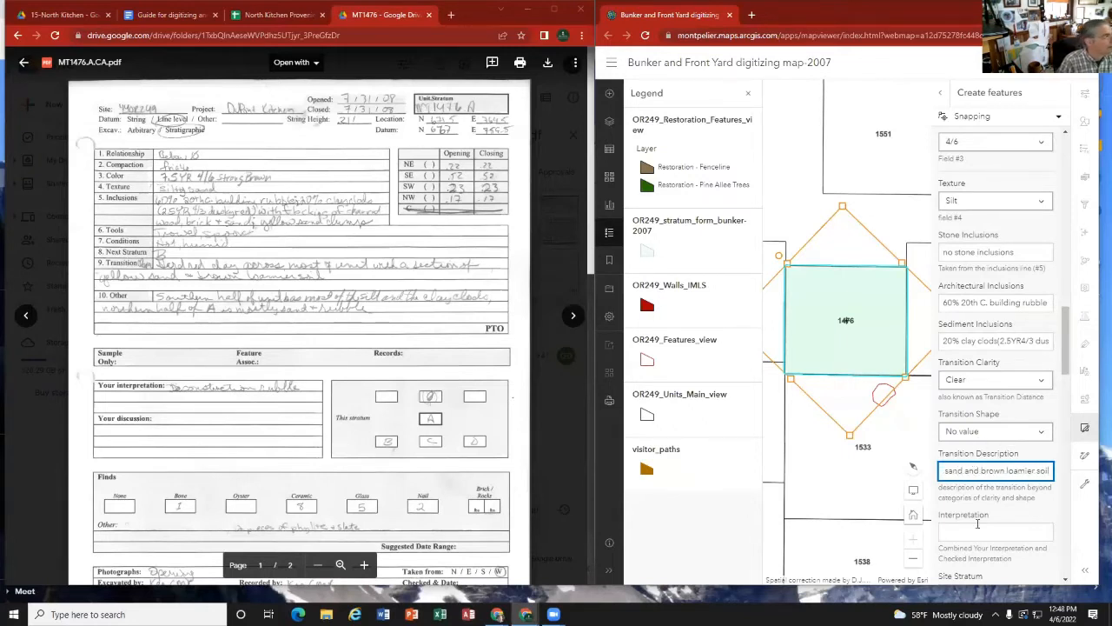
Step: Consult the digitizing guide's key and annotated sample card on how to fill in the Interpretation field
click(978, 530)
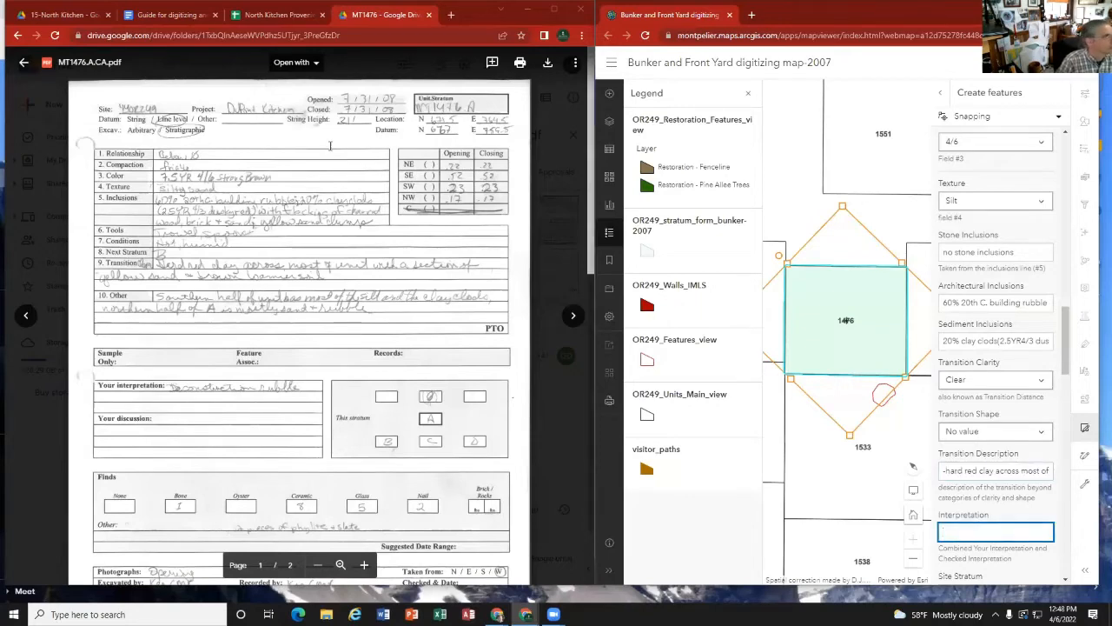
click(165, 16)
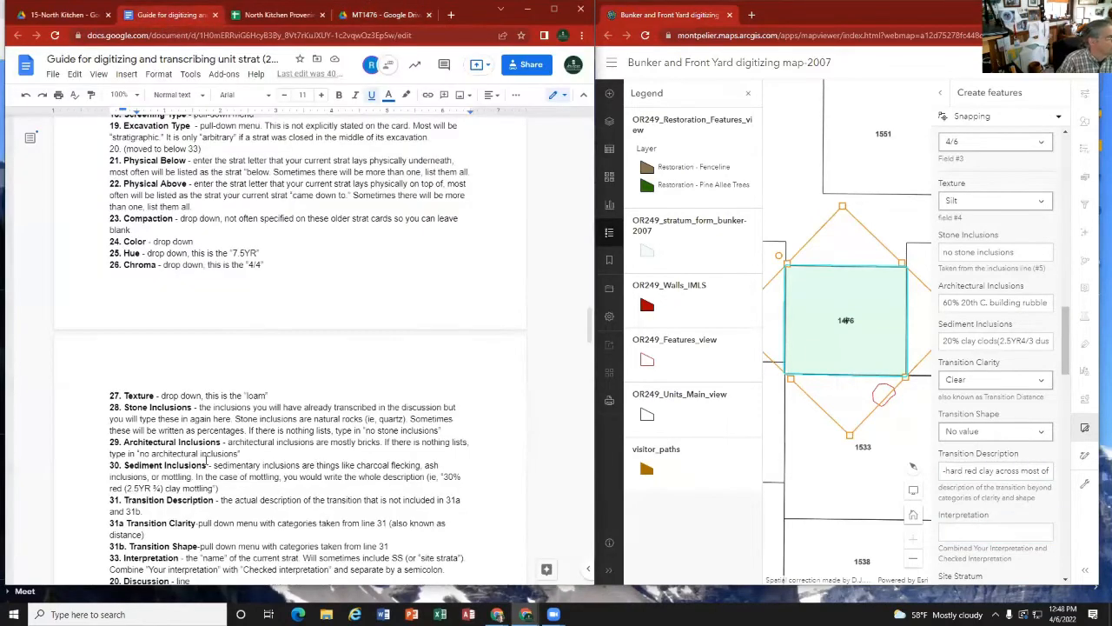
scroll(219, 463, down, 3)
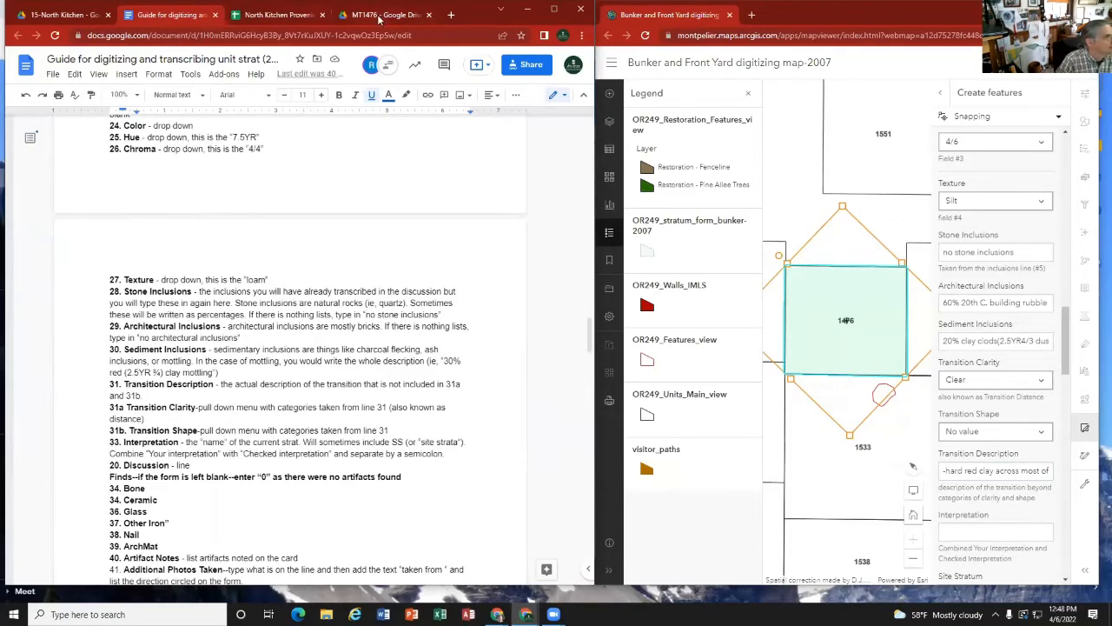
scroll(252, 335, up, 15)
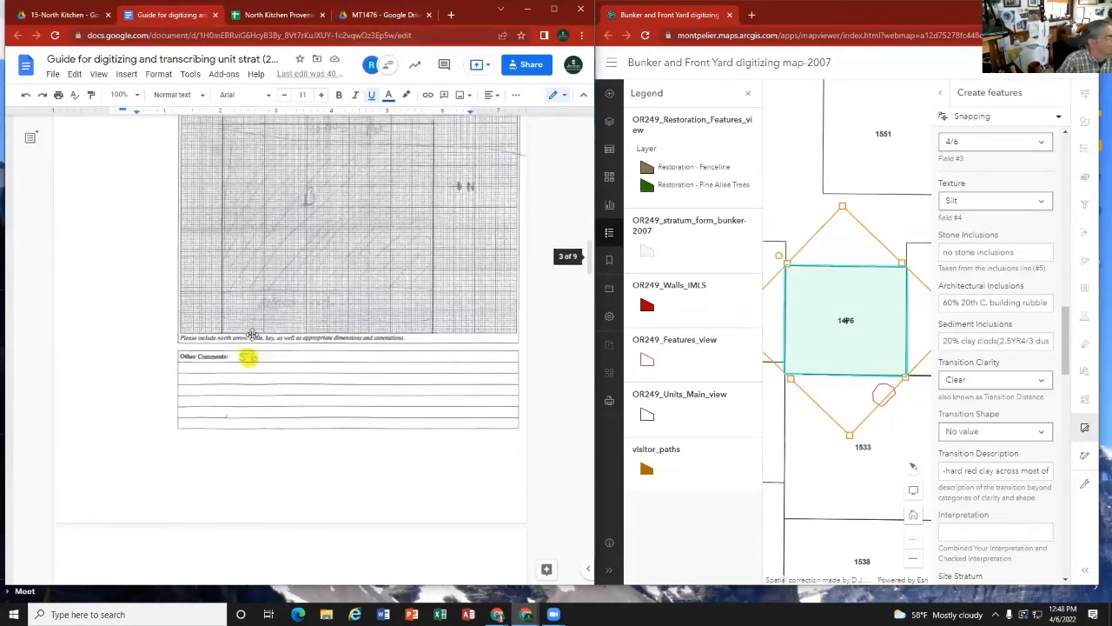
scroll(252, 334, up, 10)
scroll(262, 336, up, 4)
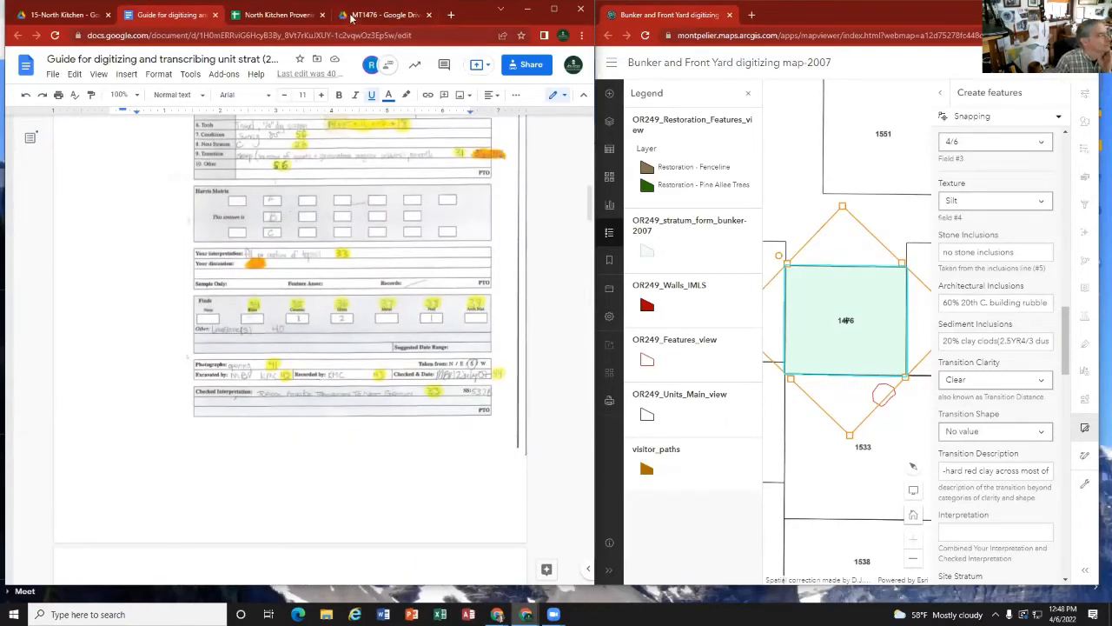
Step: Enter "deconstruction rubble" from the MT1476 A strat card as the Interpretation
click(353, 18)
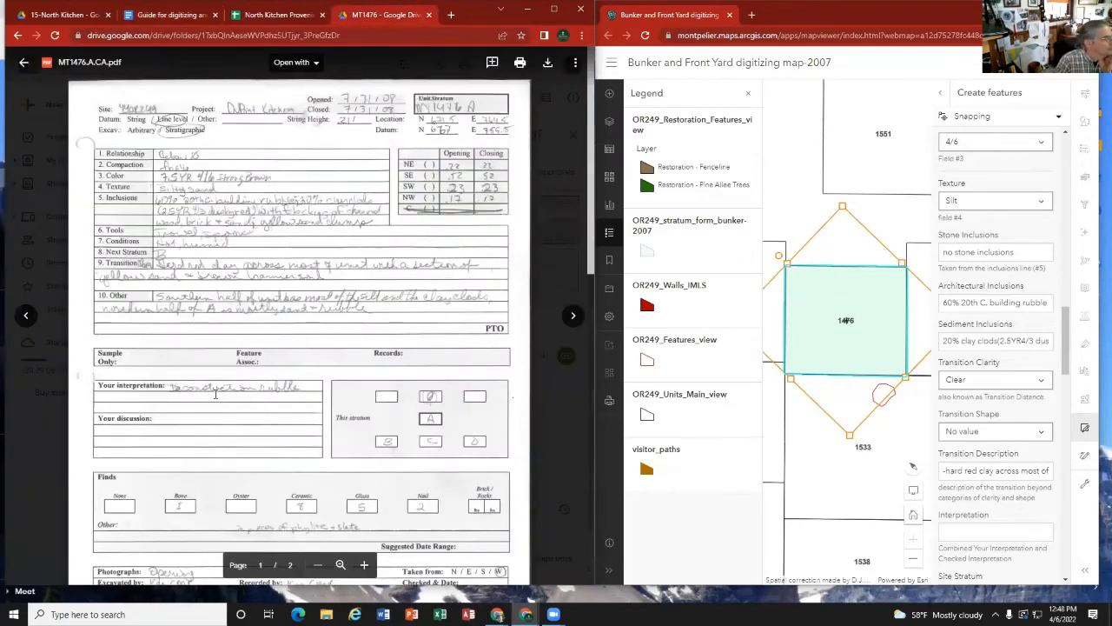
click(948, 532)
text(deco)
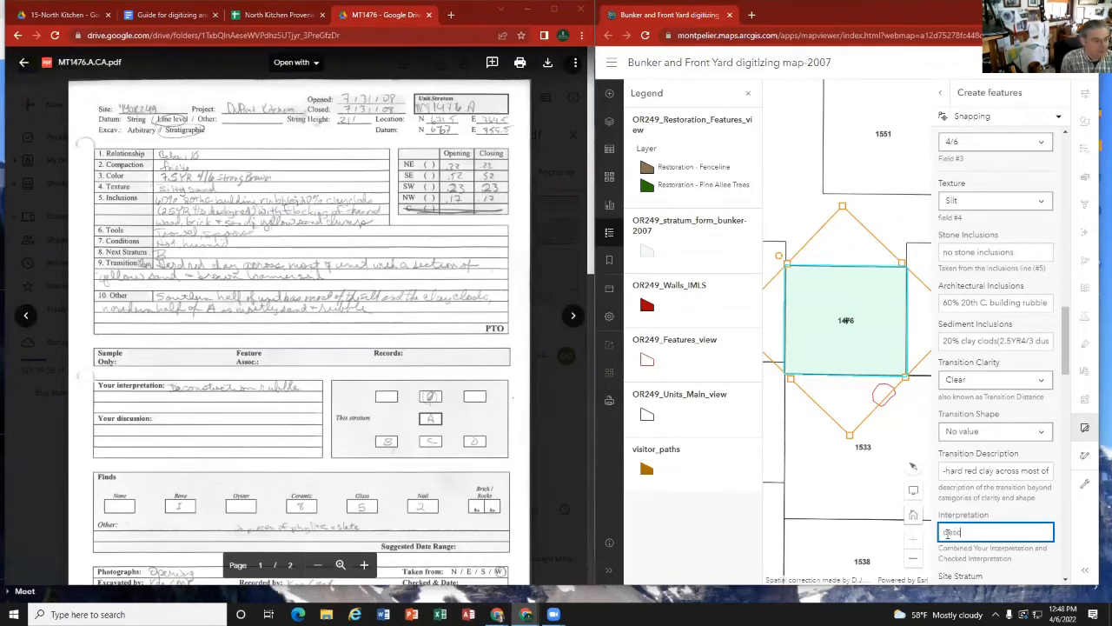
text(nstructio)
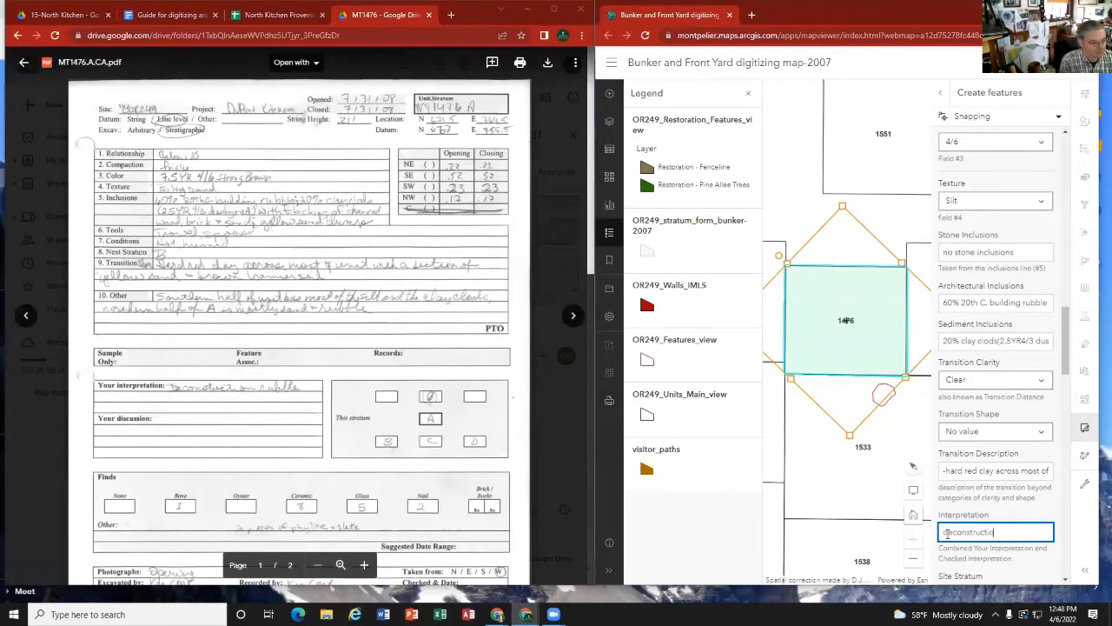
text(n rubb)
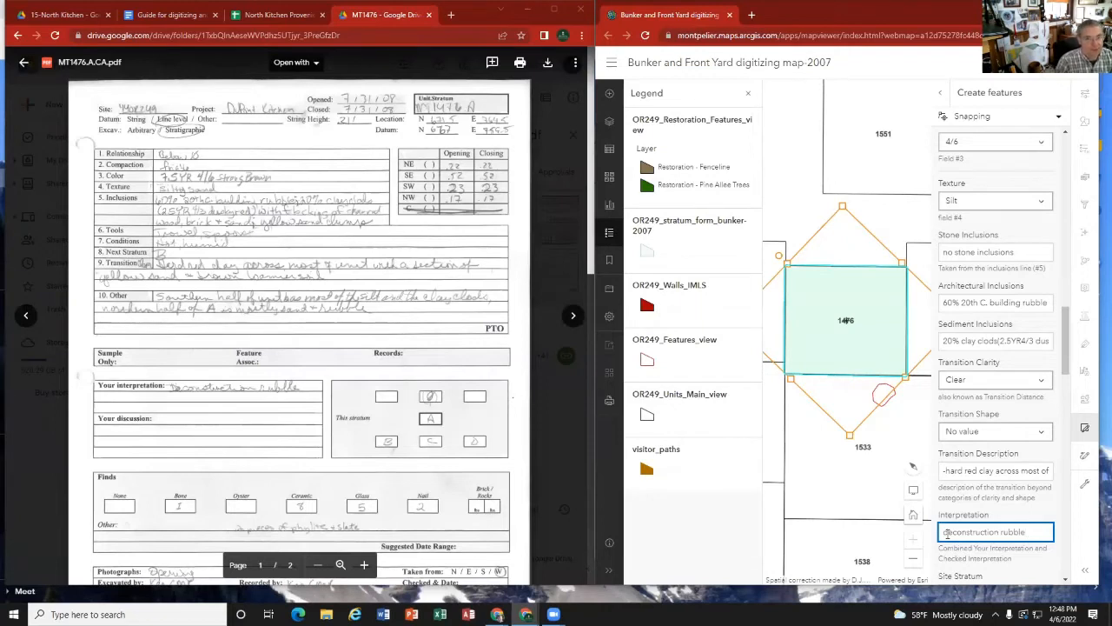
text(le)
Step: Enter the SS number 1051 from the strat card as the Site Stratum
scroll(973, 532, down, 1)
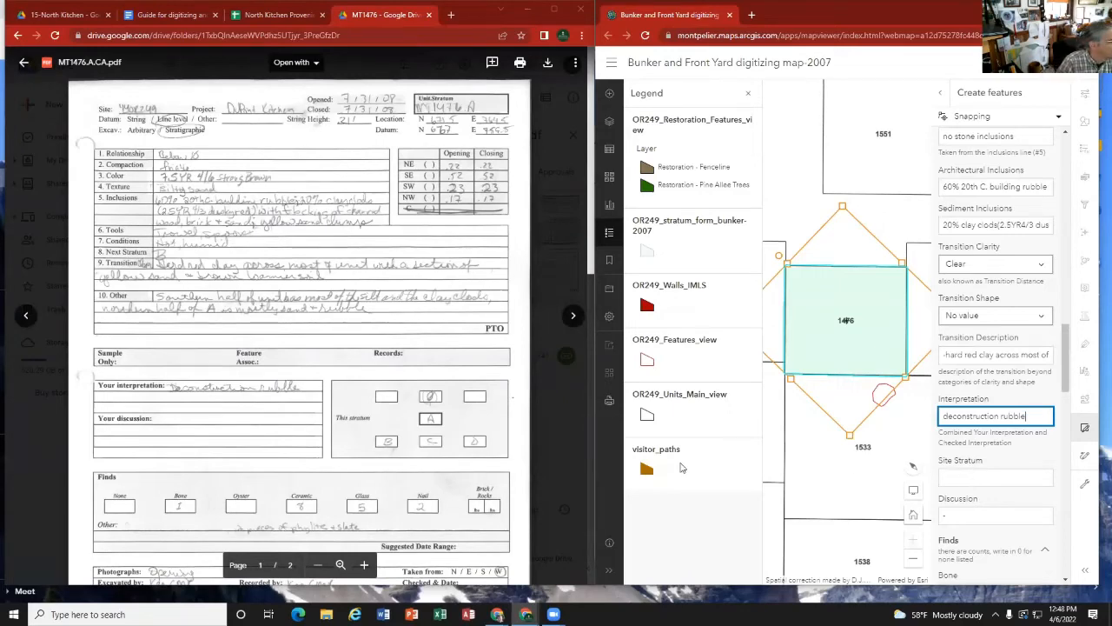
scroll(240, 412, down, 3)
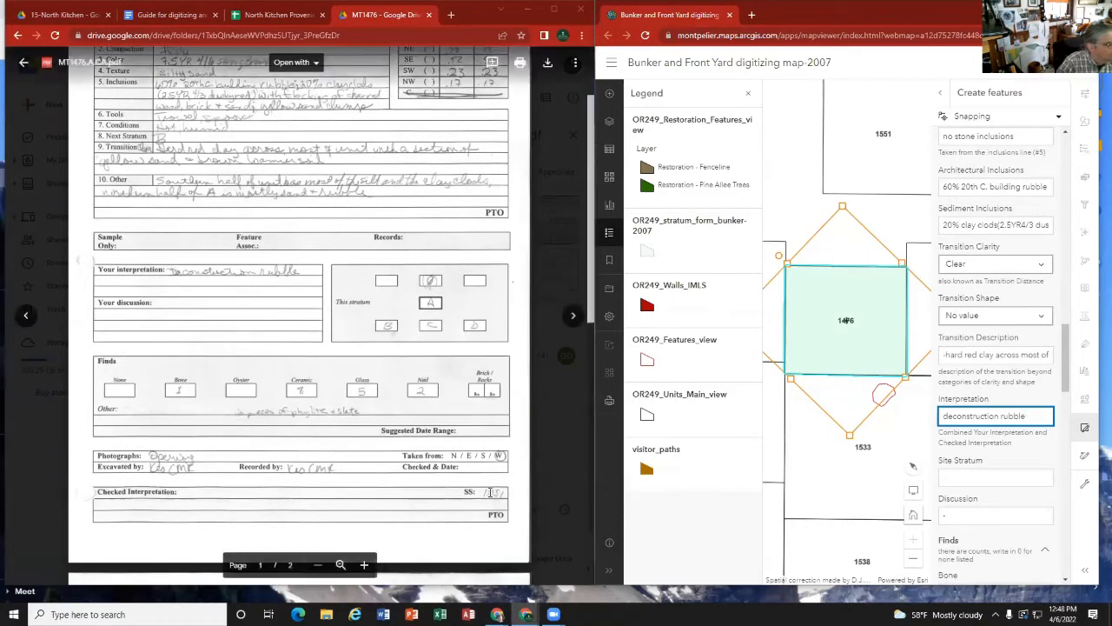
click(954, 480)
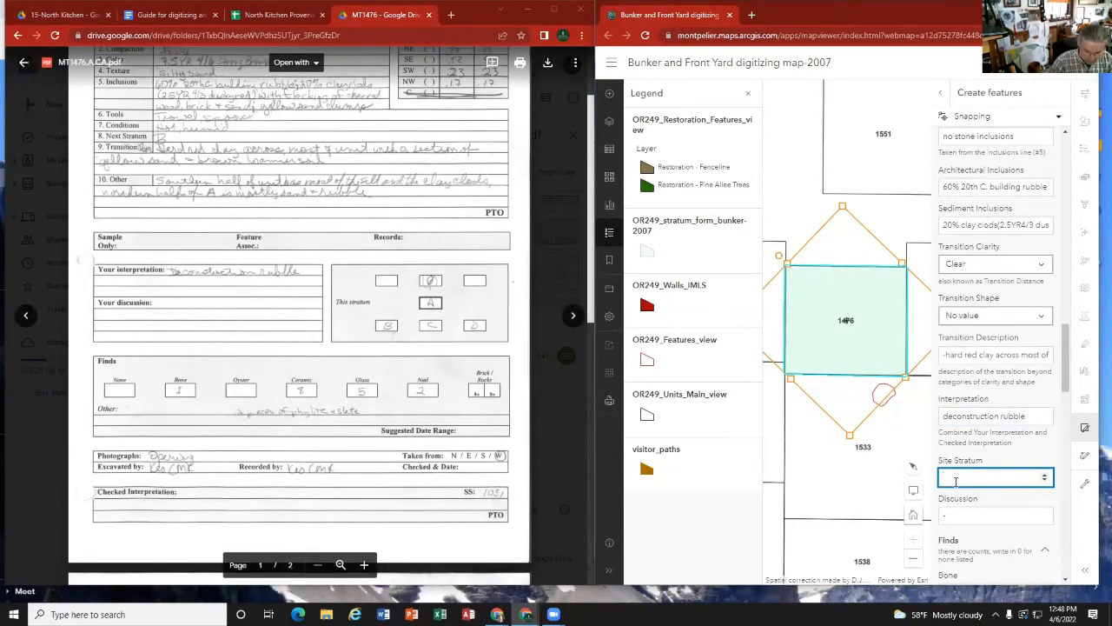
text(1051)
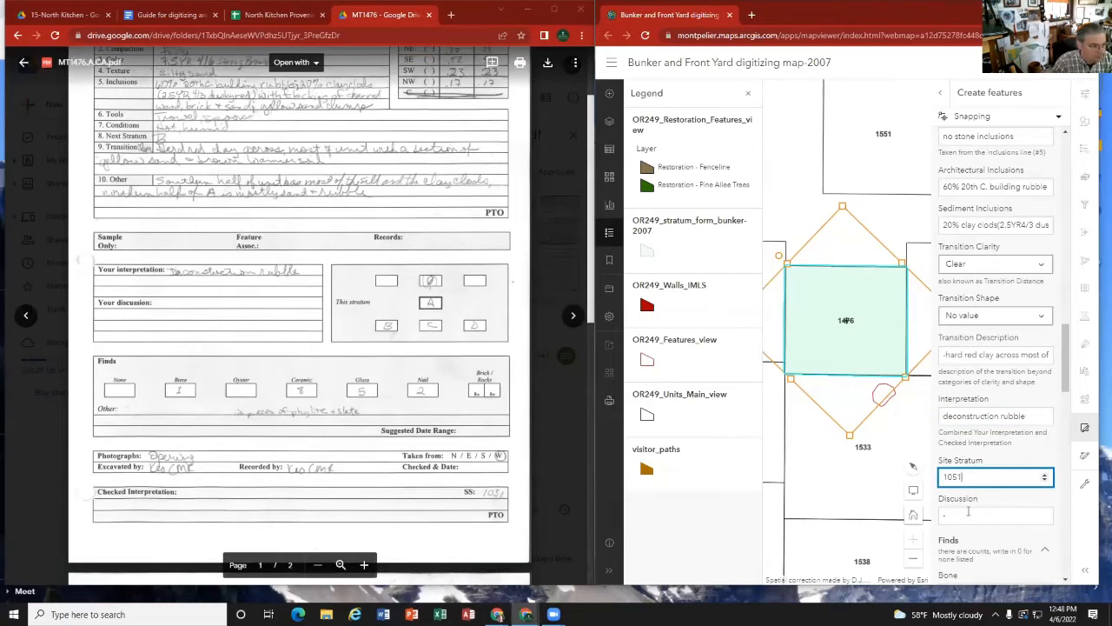
Step: Compare the digitizing guide's sample card and key with the strat card's discussion line on how to fill in the Discussion field
click(967, 513)
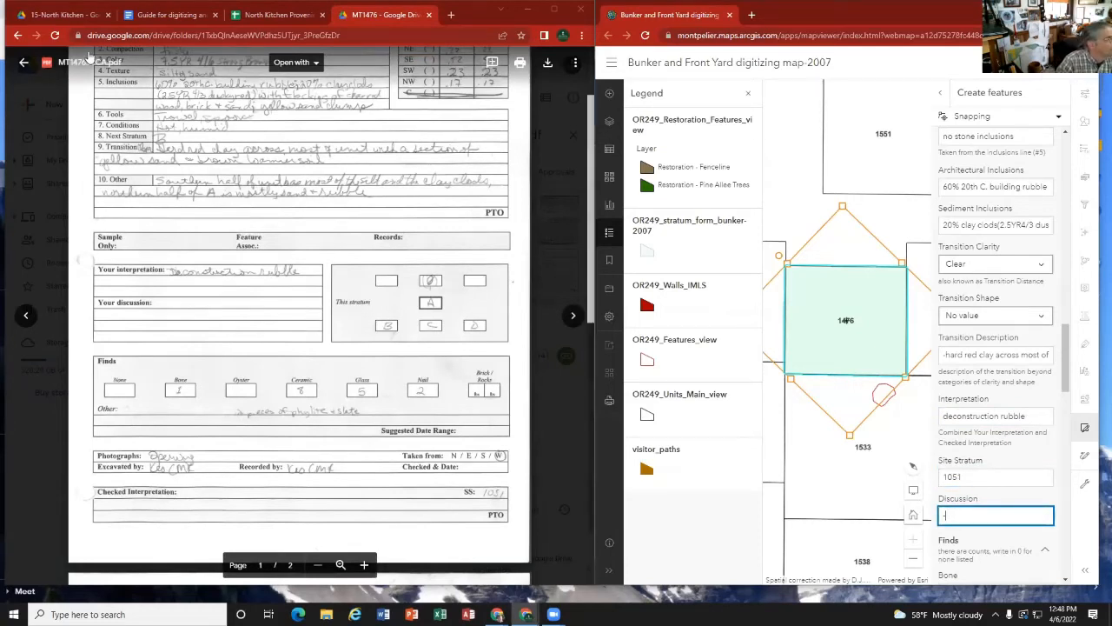
click(172, 14)
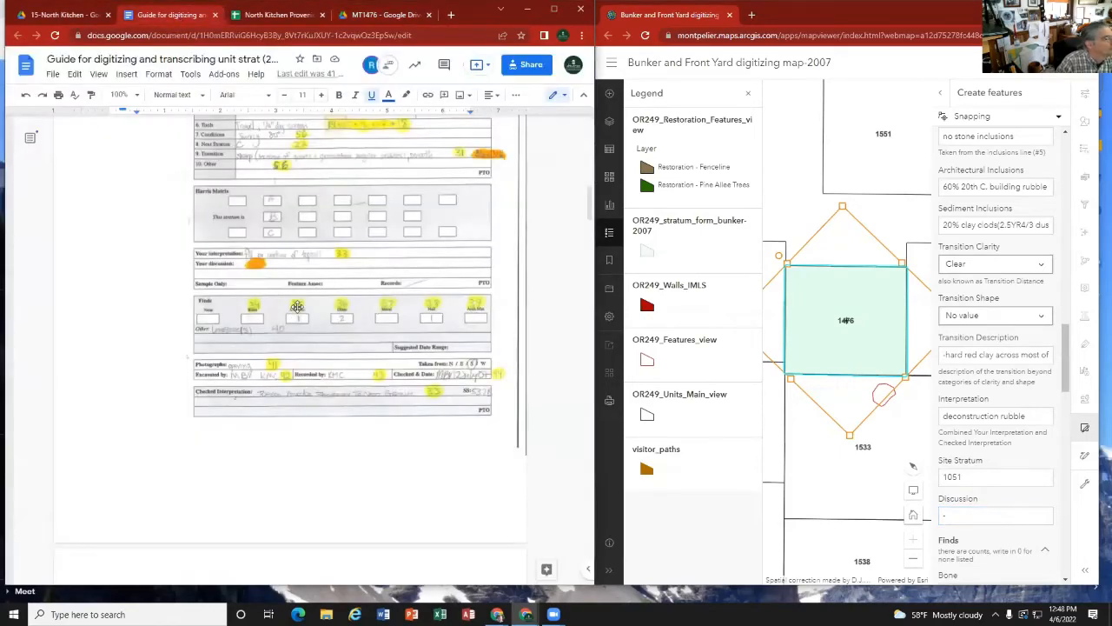
scroll(296, 313, down, 15)
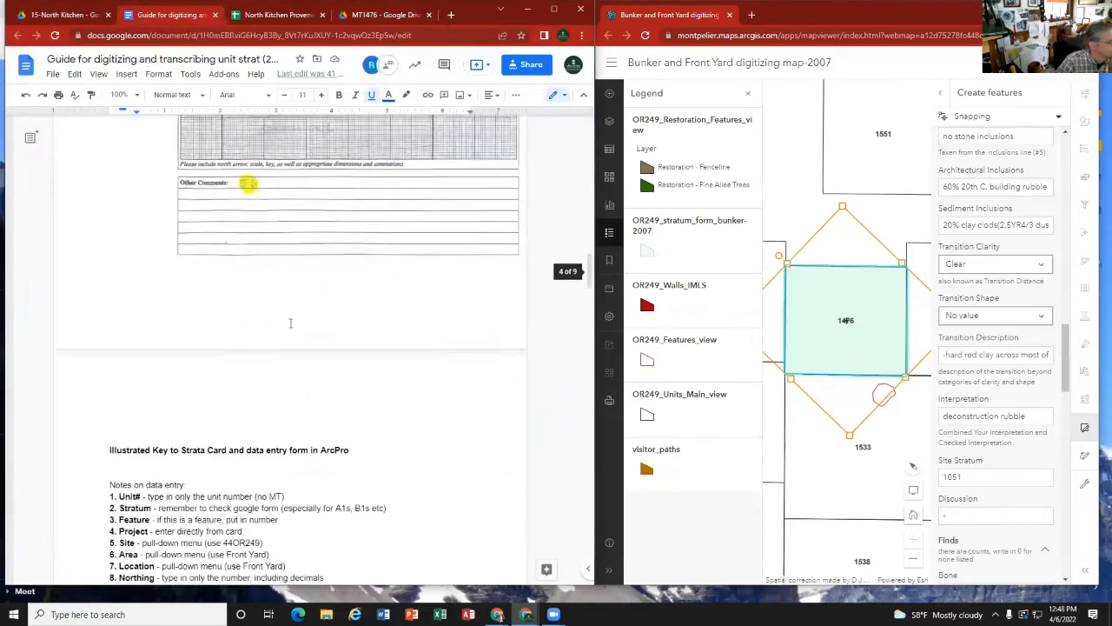
scroll(287, 325, up, 3)
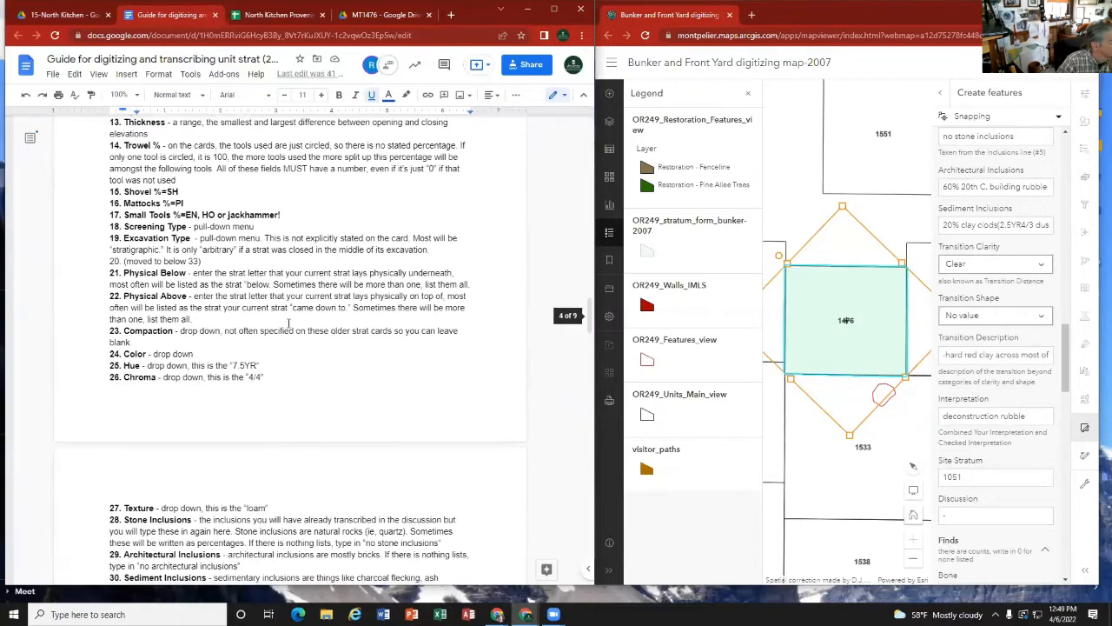
scroll(283, 328, down, 4)
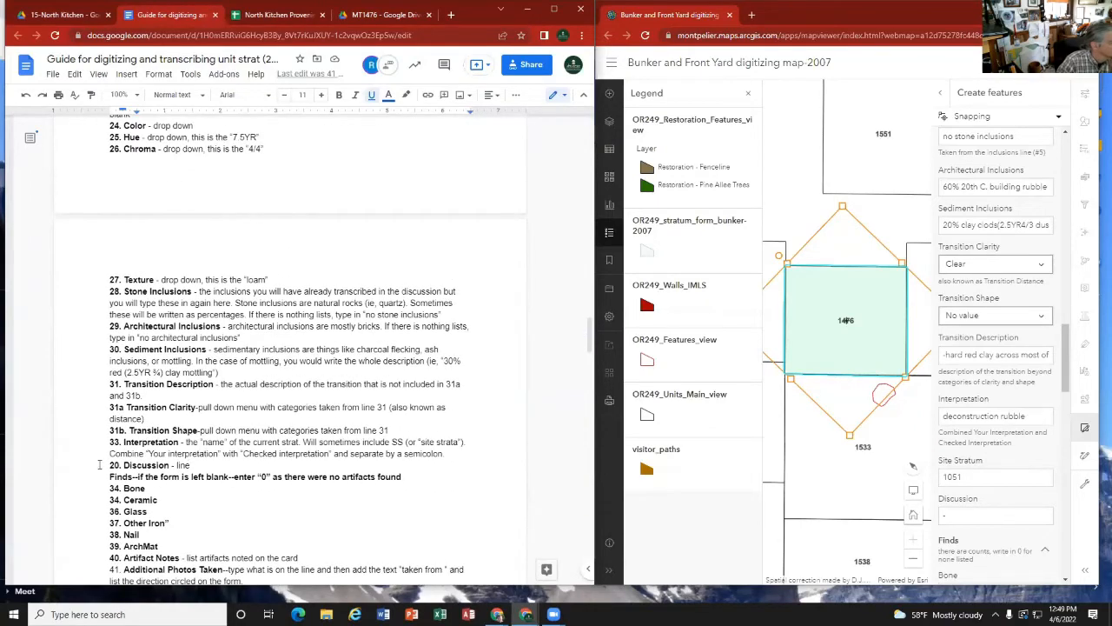
scroll(122, 466, up, 20)
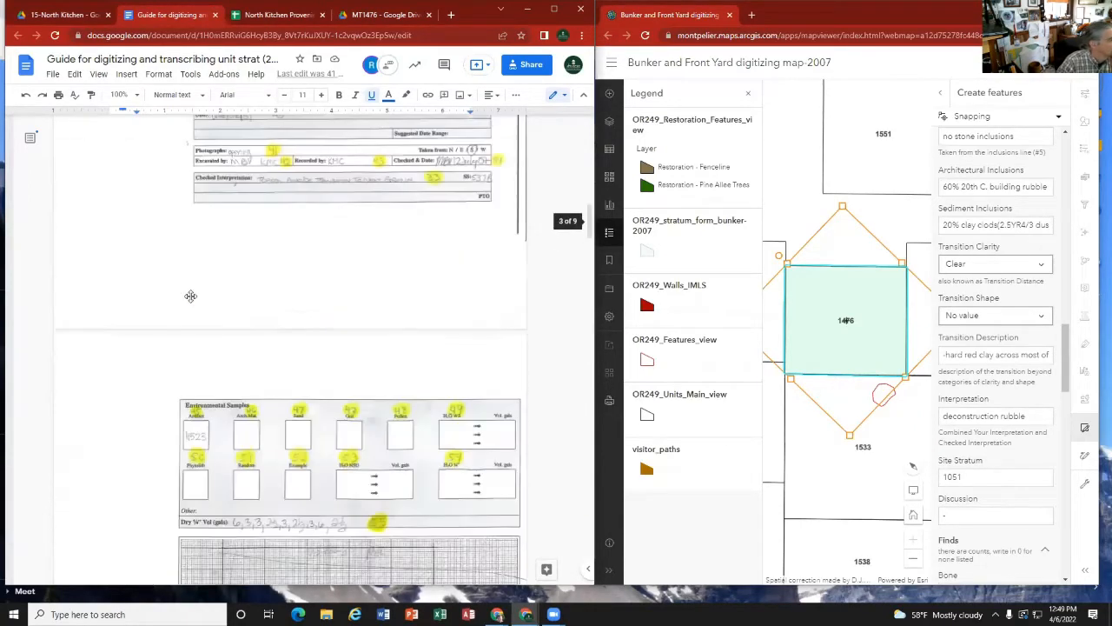
scroll(191, 296, up, 1)
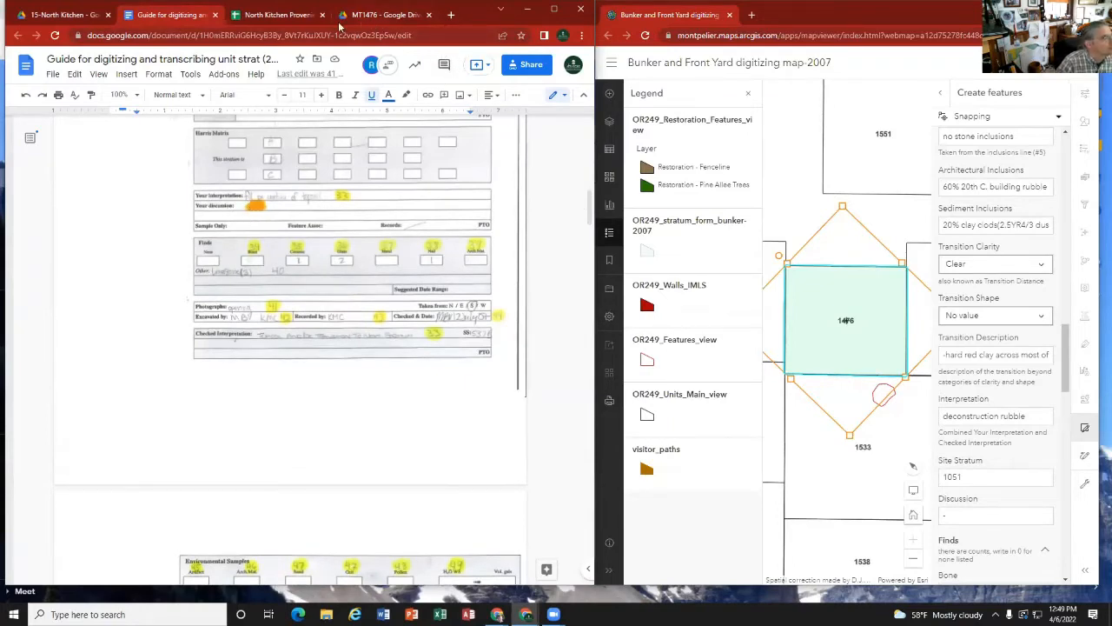
click(360, 16)
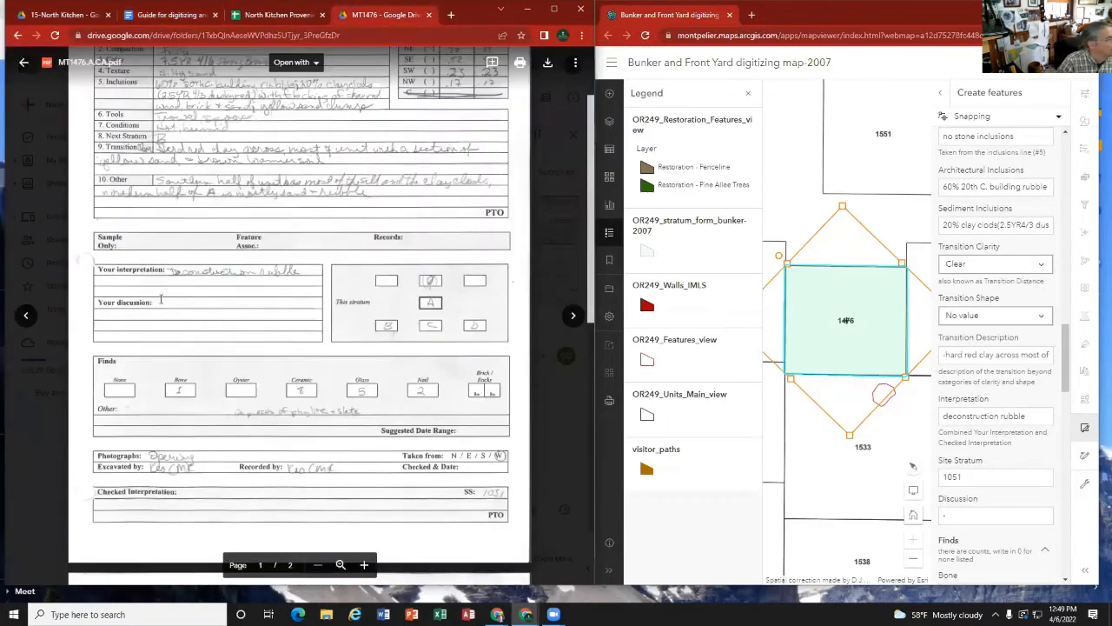
click(963, 517)
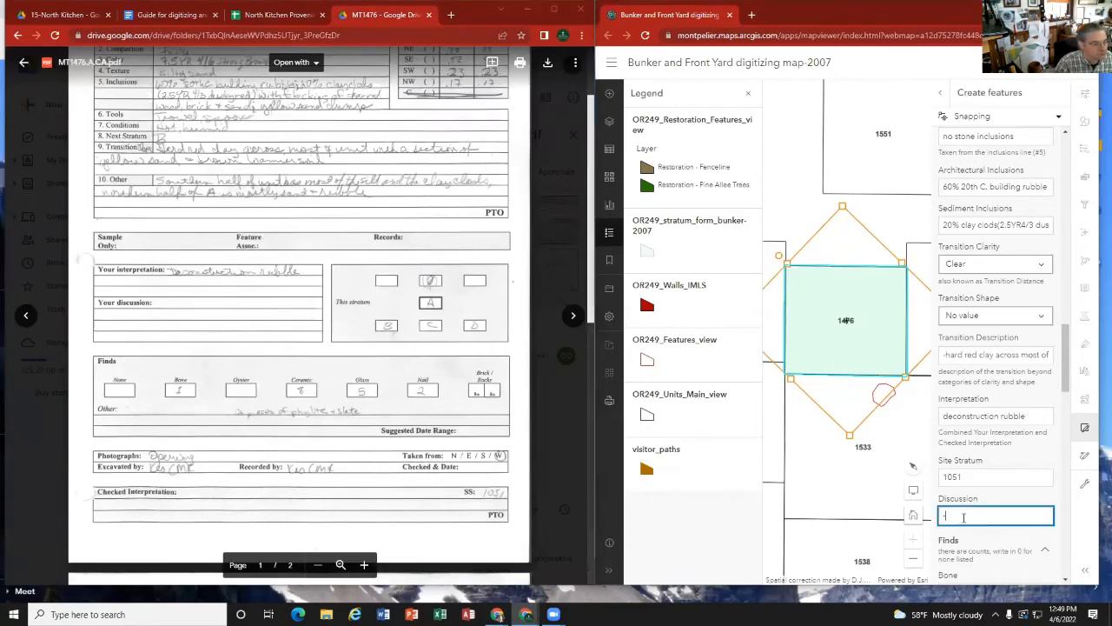
click(174, 16)
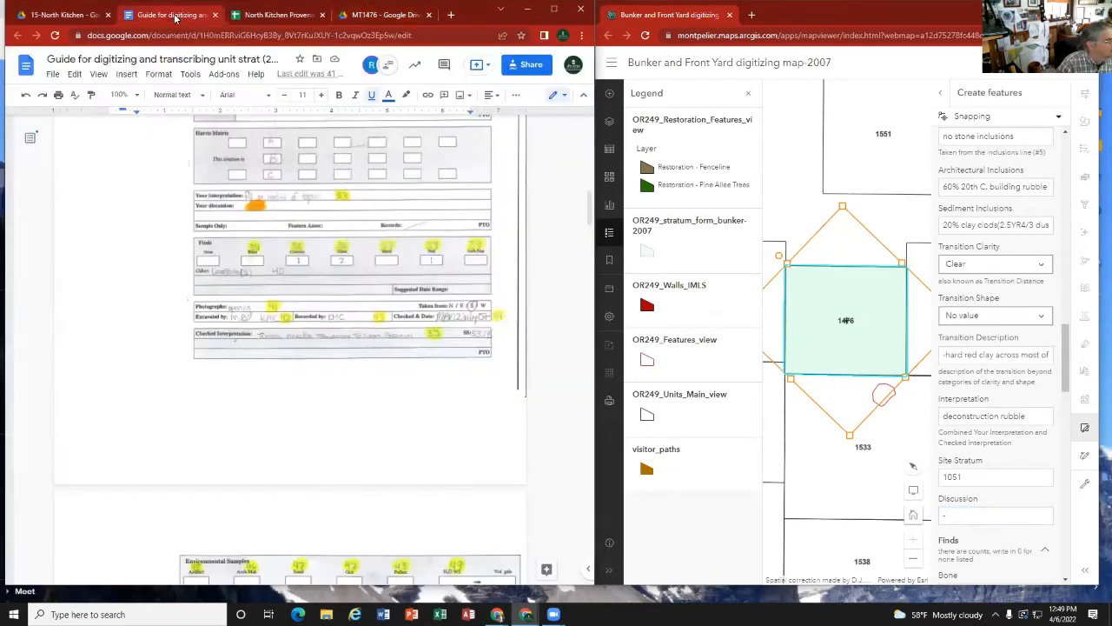
scroll(242, 286, down, 15)
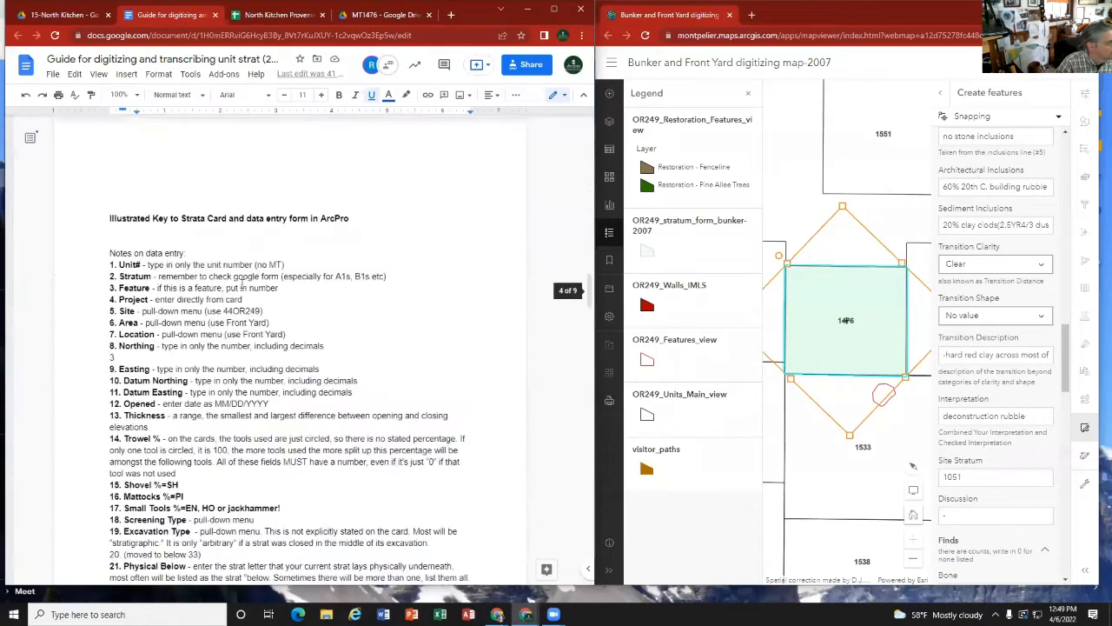
scroll(241, 286, down, 3)
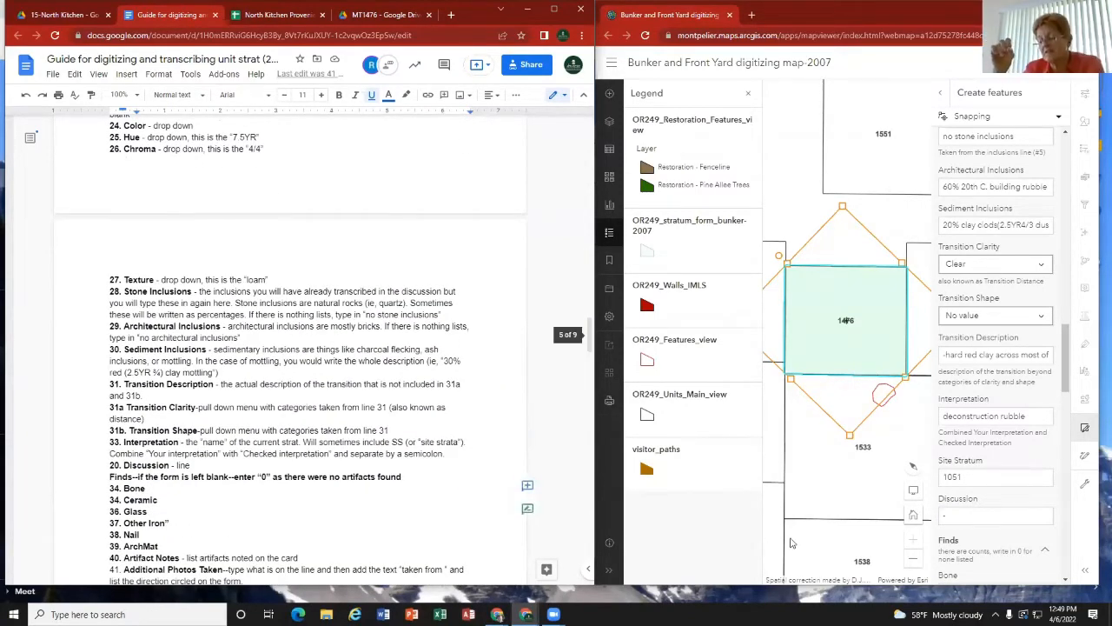
click(944, 520)
text(-)
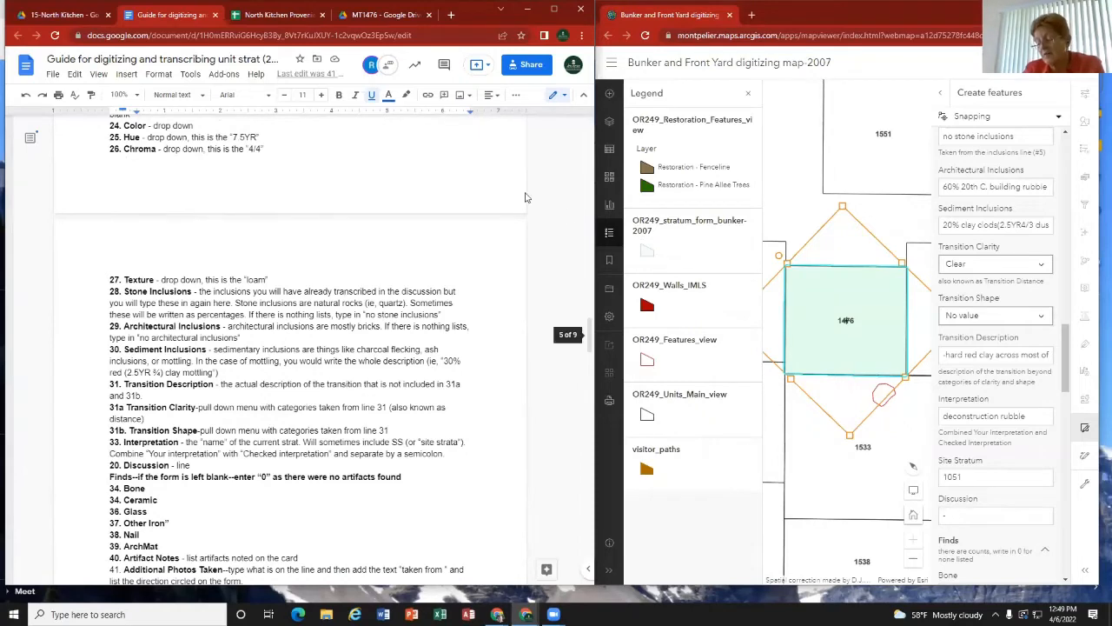
Step: Check the strat card's Other line against the guide's sample card and Notes entry to see where the extra remarks belong
click(382, 16)
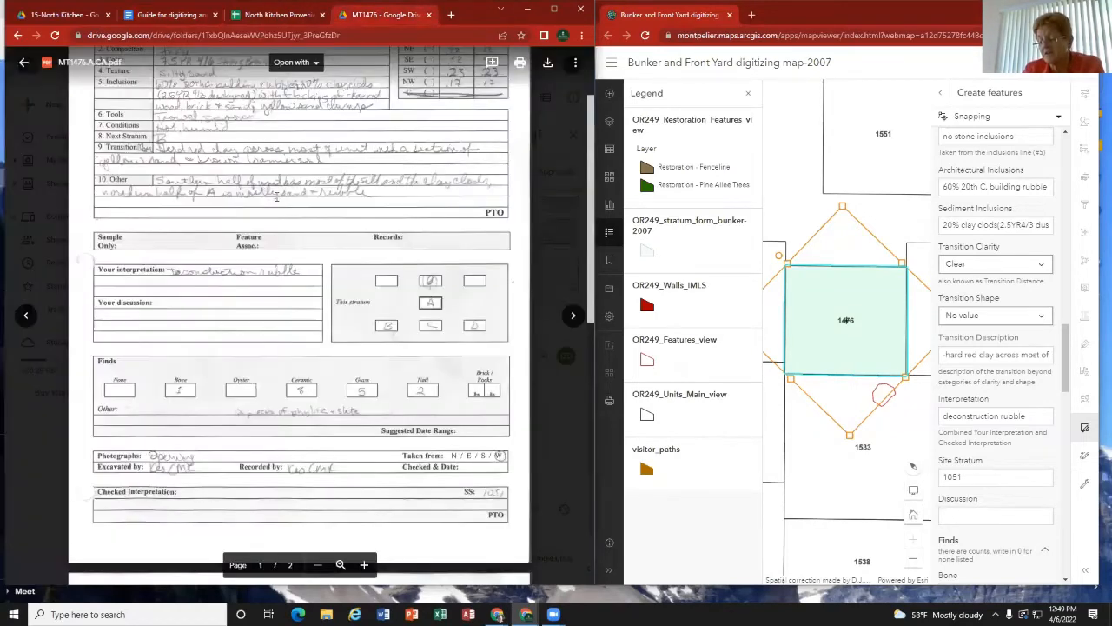
scroll(272, 273, up, 1)
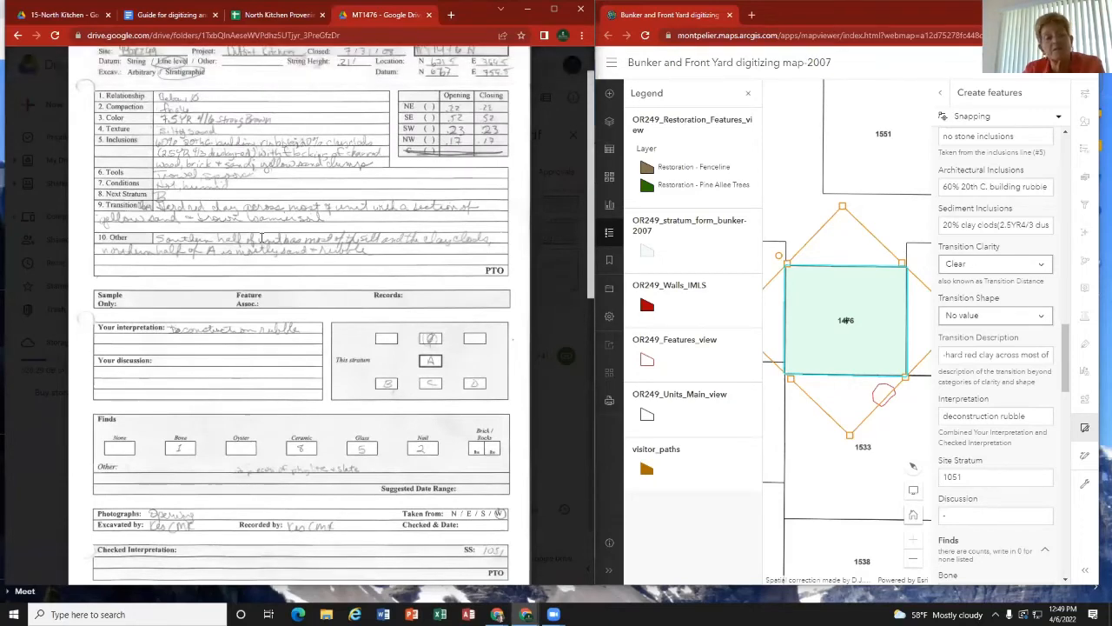
click(165, 16)
scroll(268, 252, up, 20)
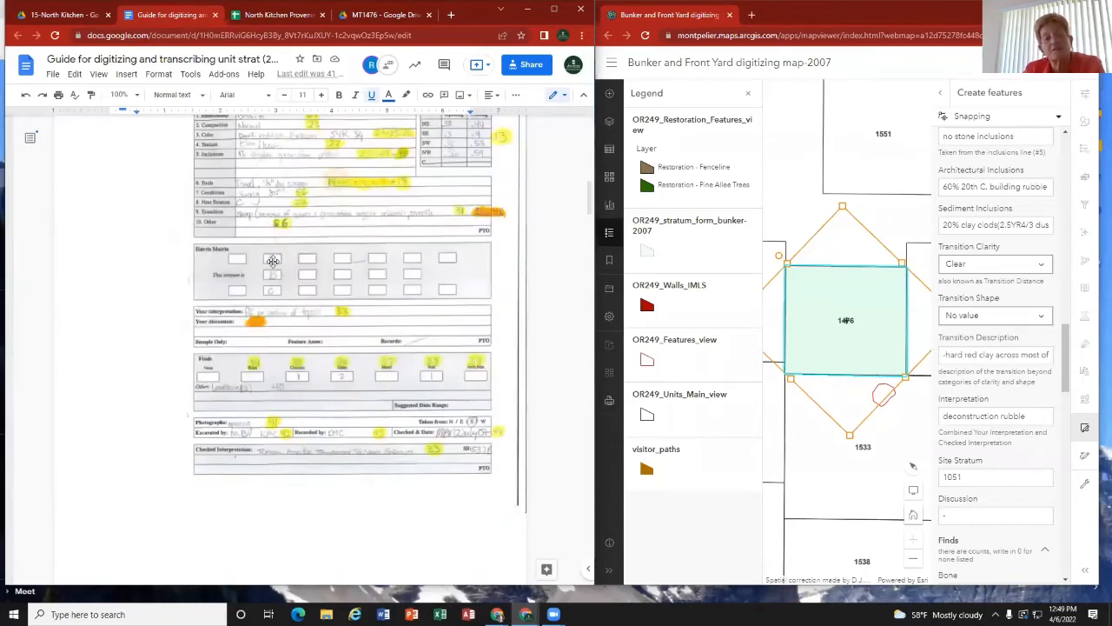
scroll(273, 261, up, 2)
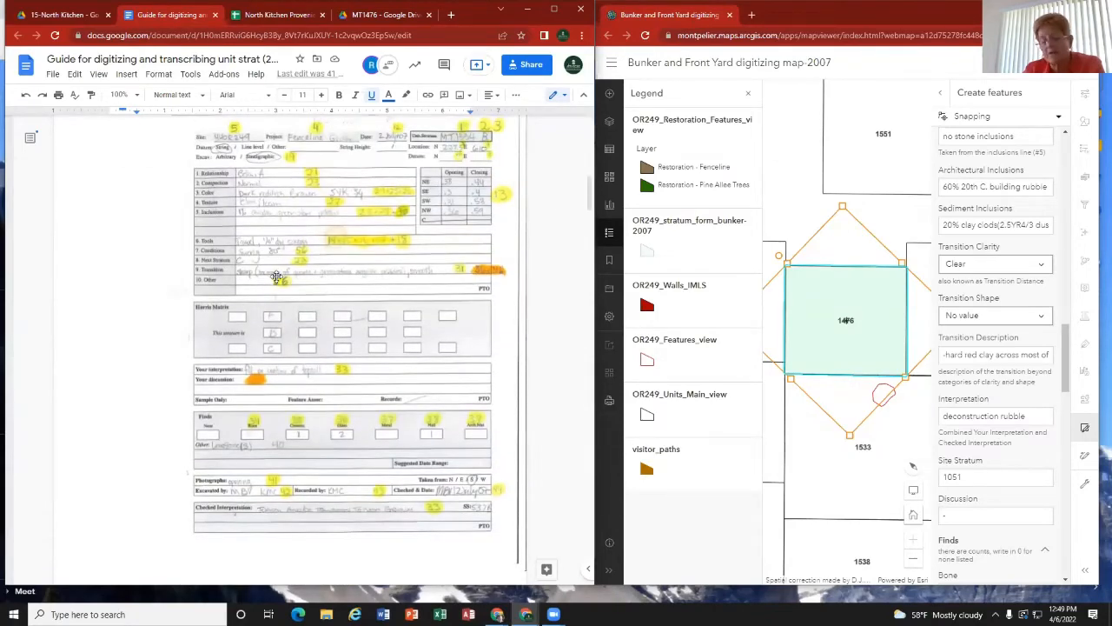
scroll(287, 278, up, 2)
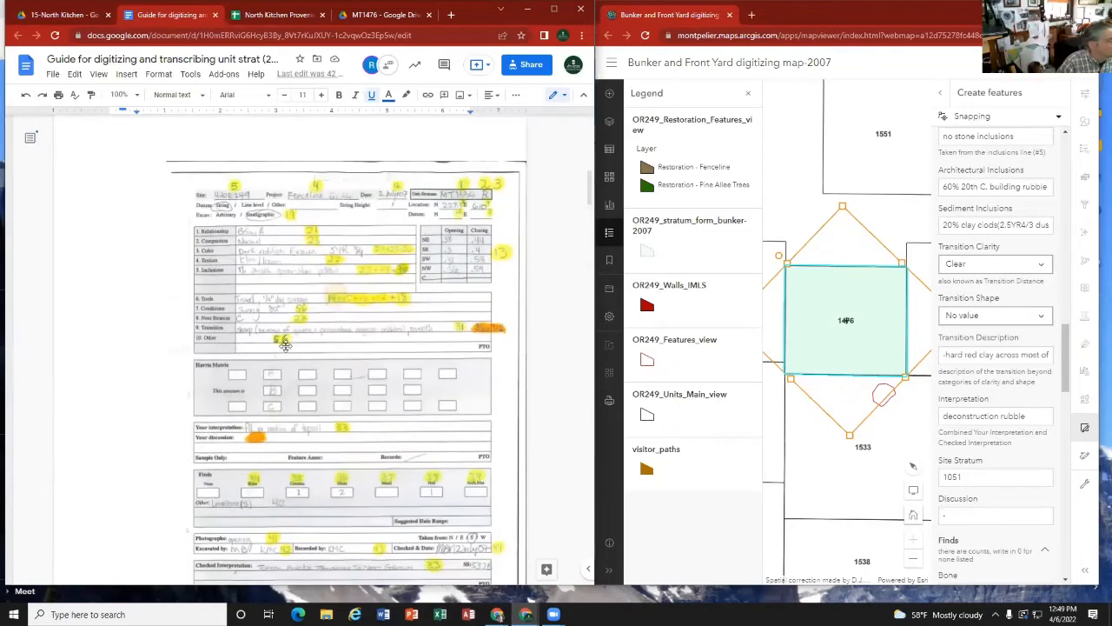
click(369, 19)
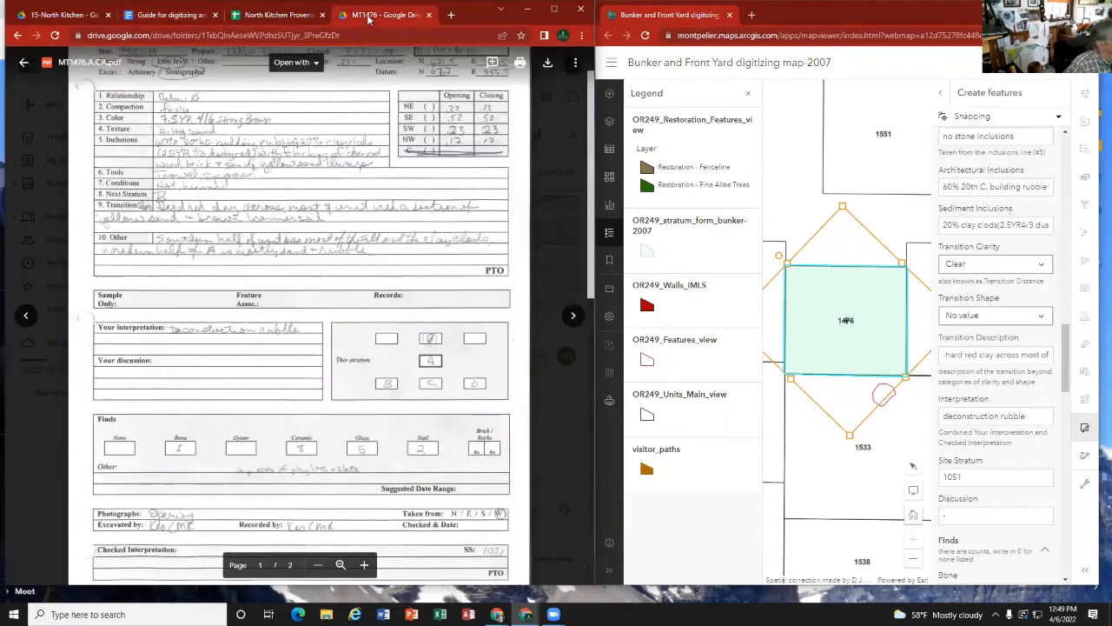
click(187, 18)
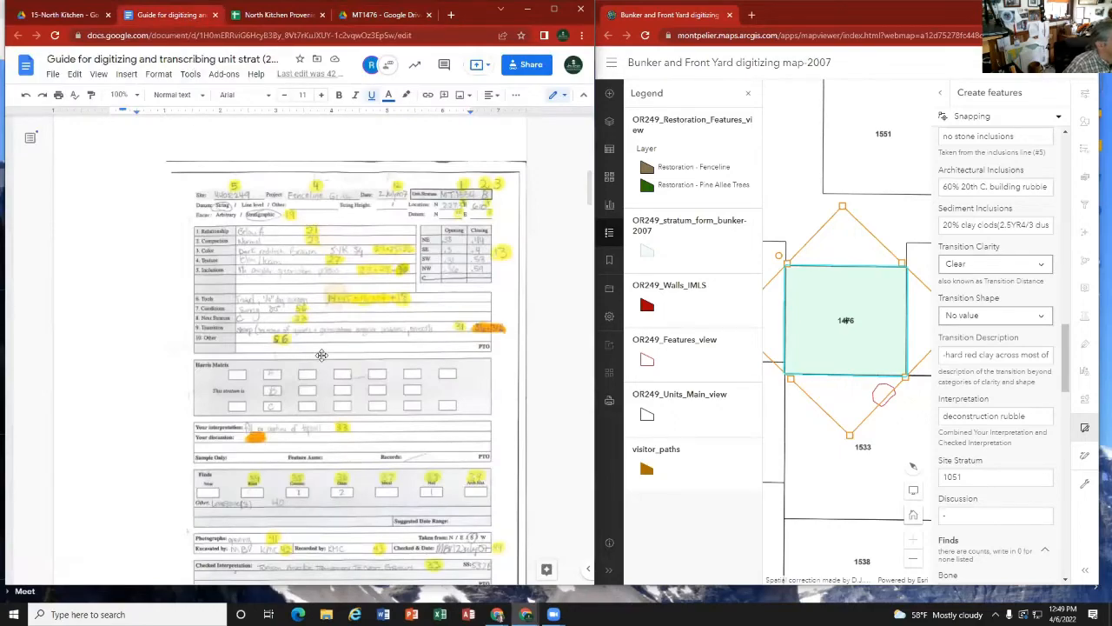
scroll(322, 356, down, 3)
scroll(334, 345, down, 20)
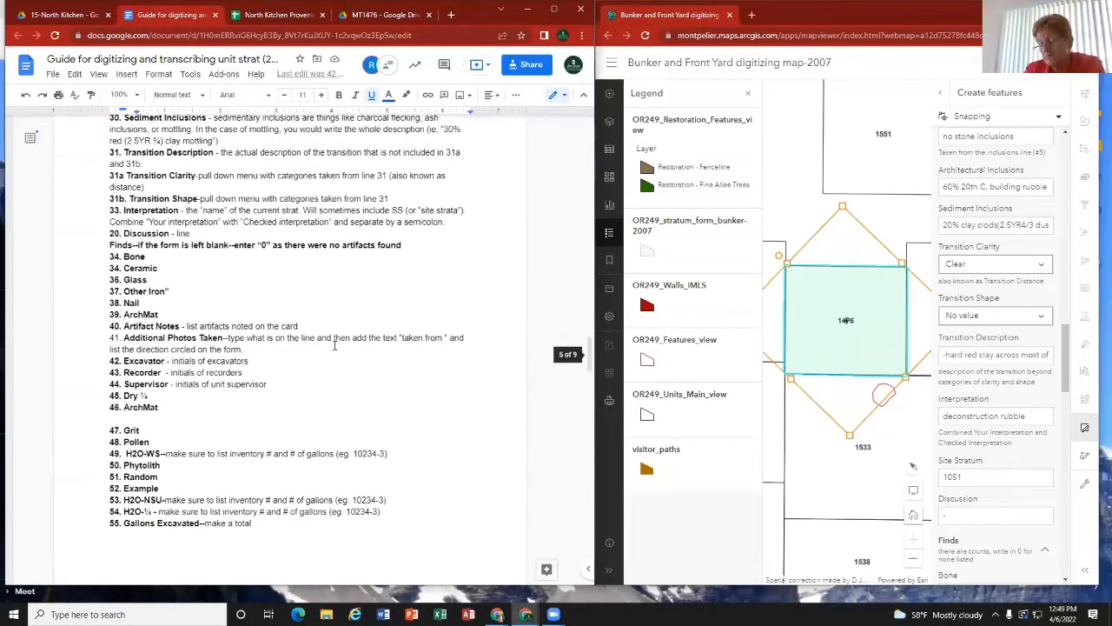
scroll(334, 345, down, 2)
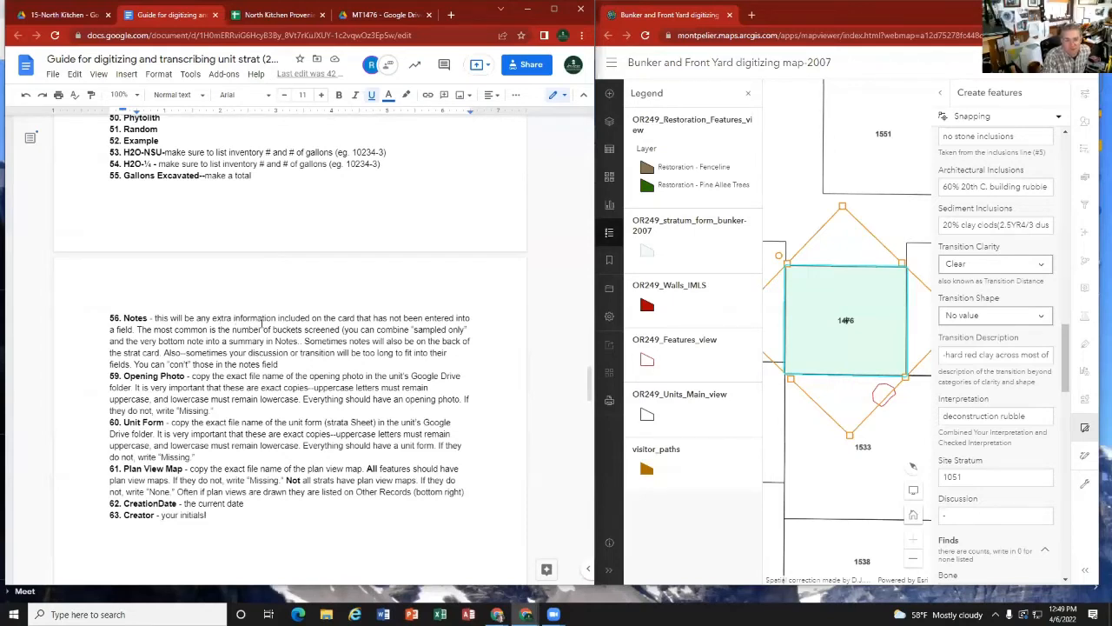
Step: Enter "-" in the Discussion field
click(968, 512)
text(-)
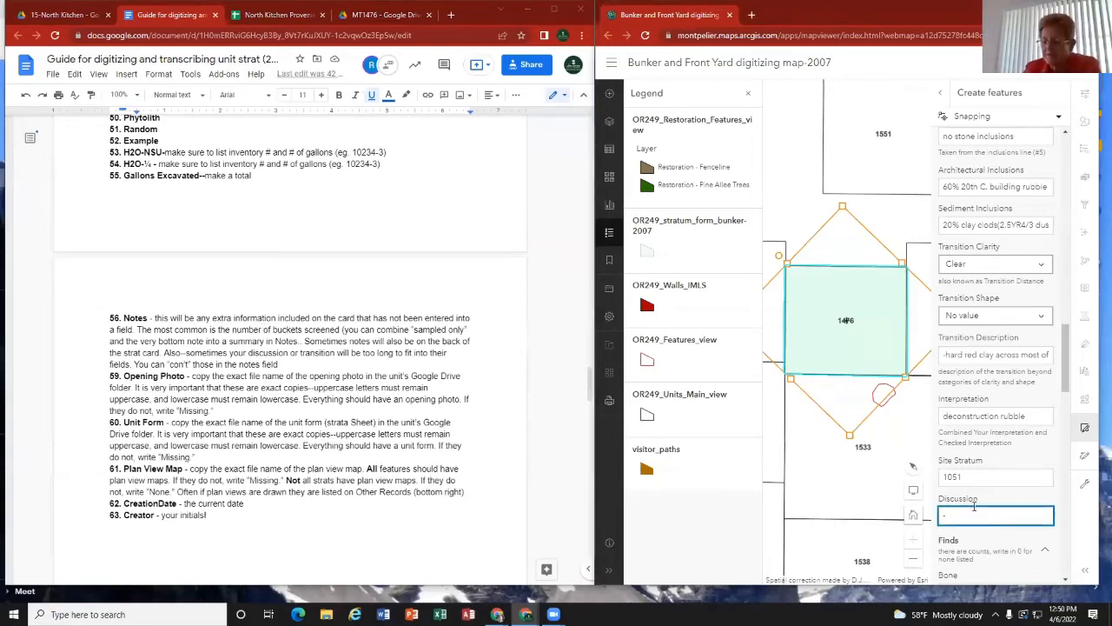
Step: Enter the strat card's Finds counts for Bone as 1, Ceramic as 8 and Glass as 5
scroll(970, 487, down, 2)
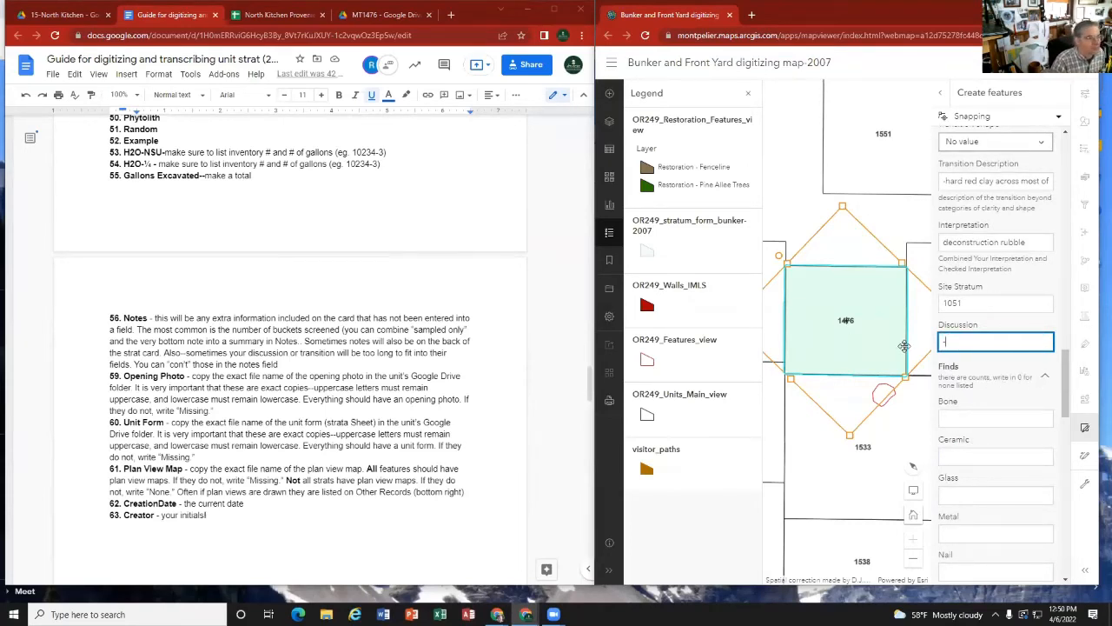
scroll(223, 186, up, 3)
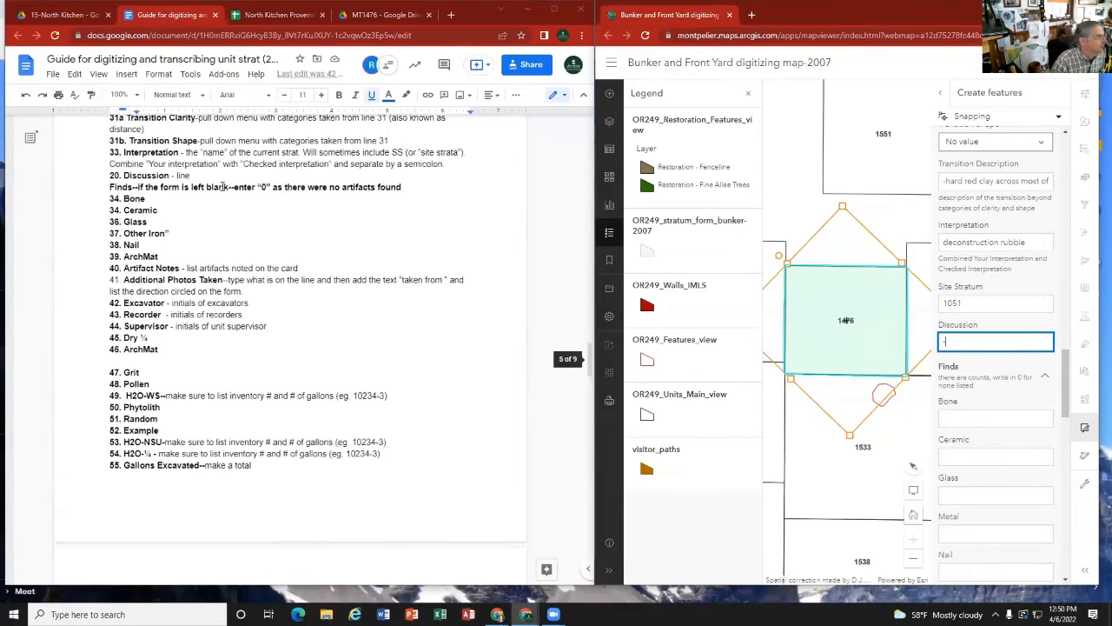
click(357, 15)
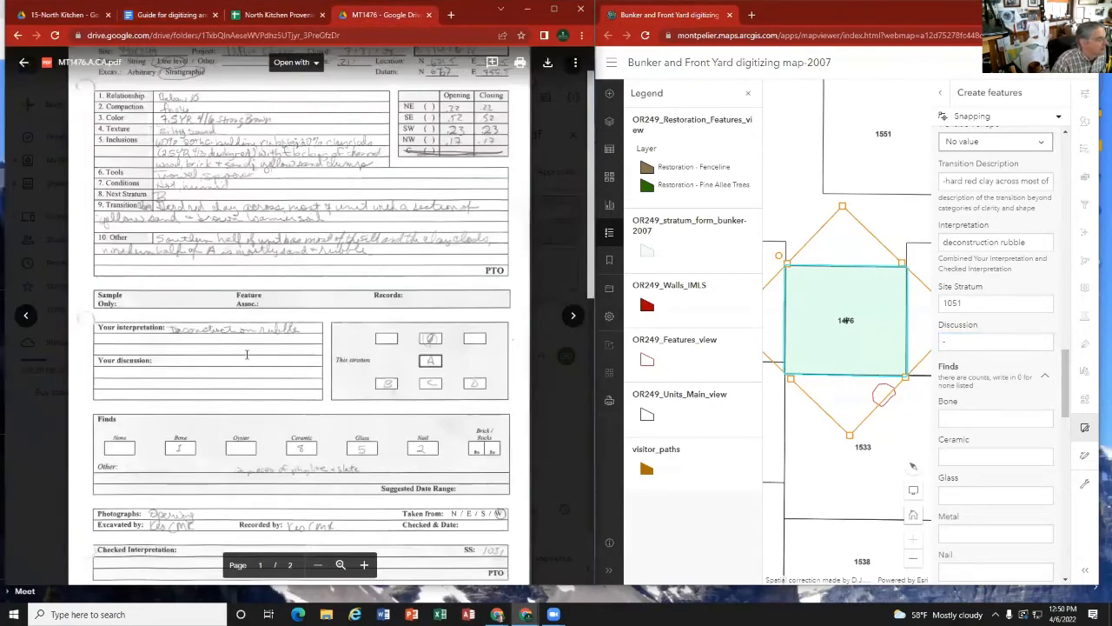
scroll(247, 354, down, 1)
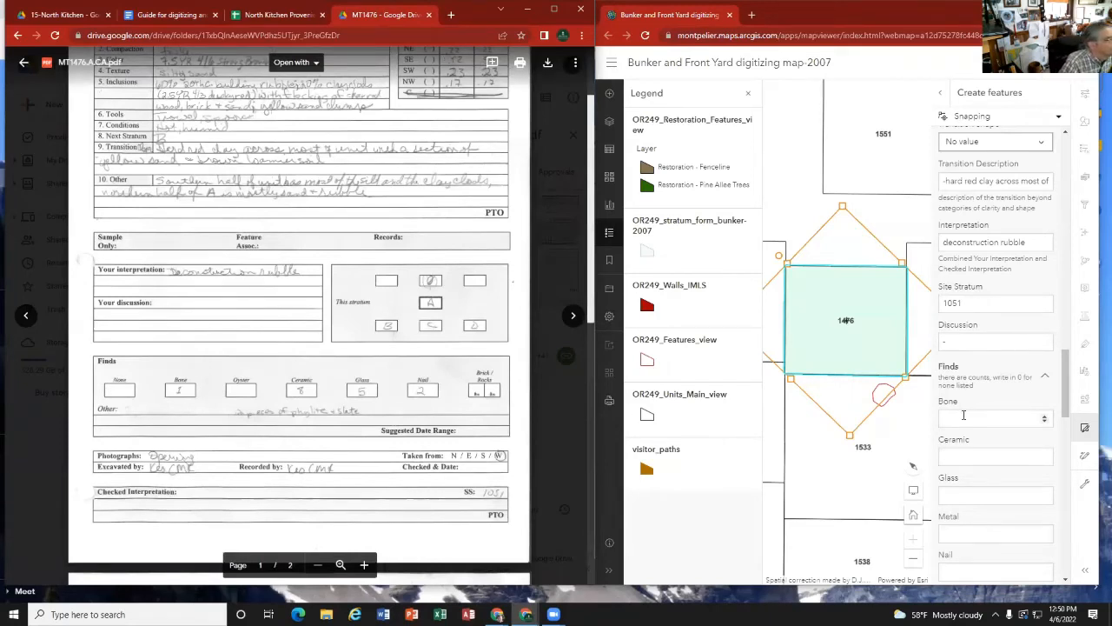
click(967, 416)
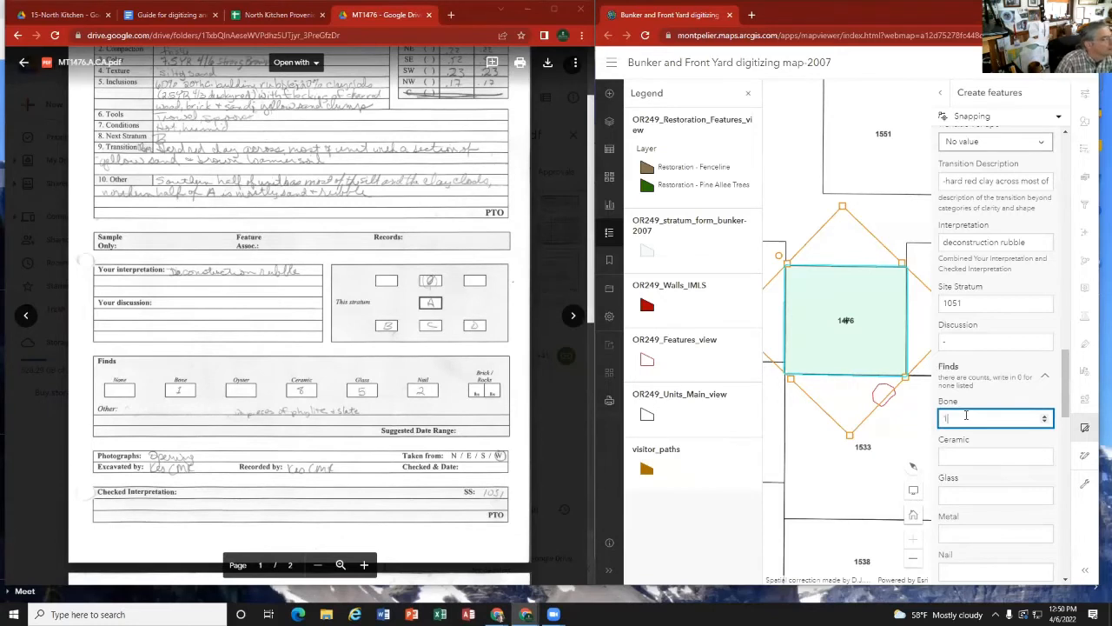
click(963, 452)
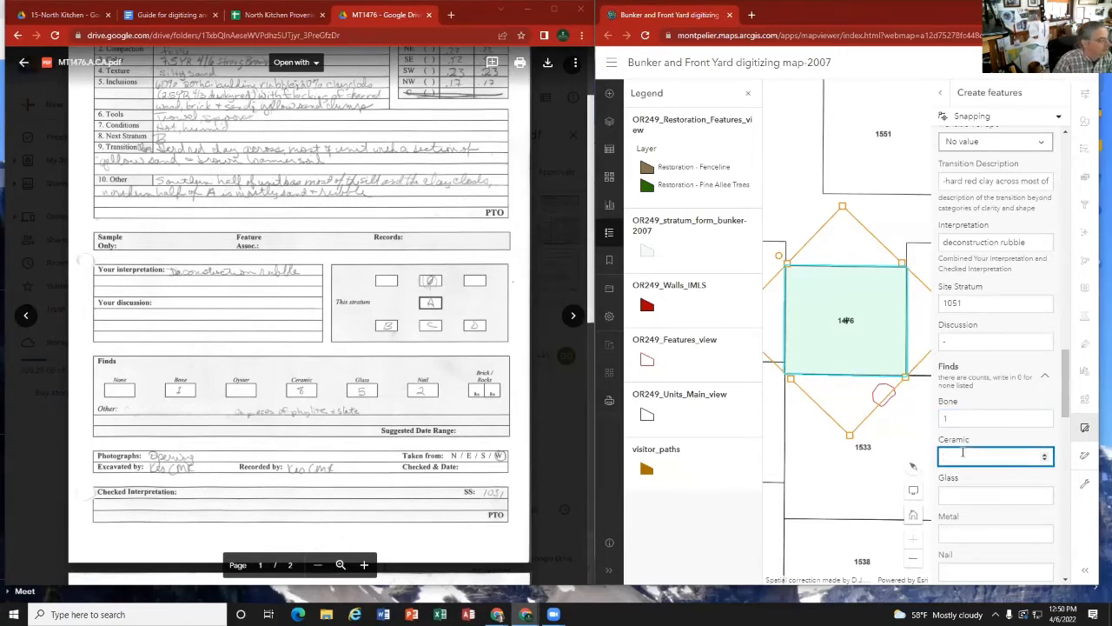
text(8)
click(961, 494)
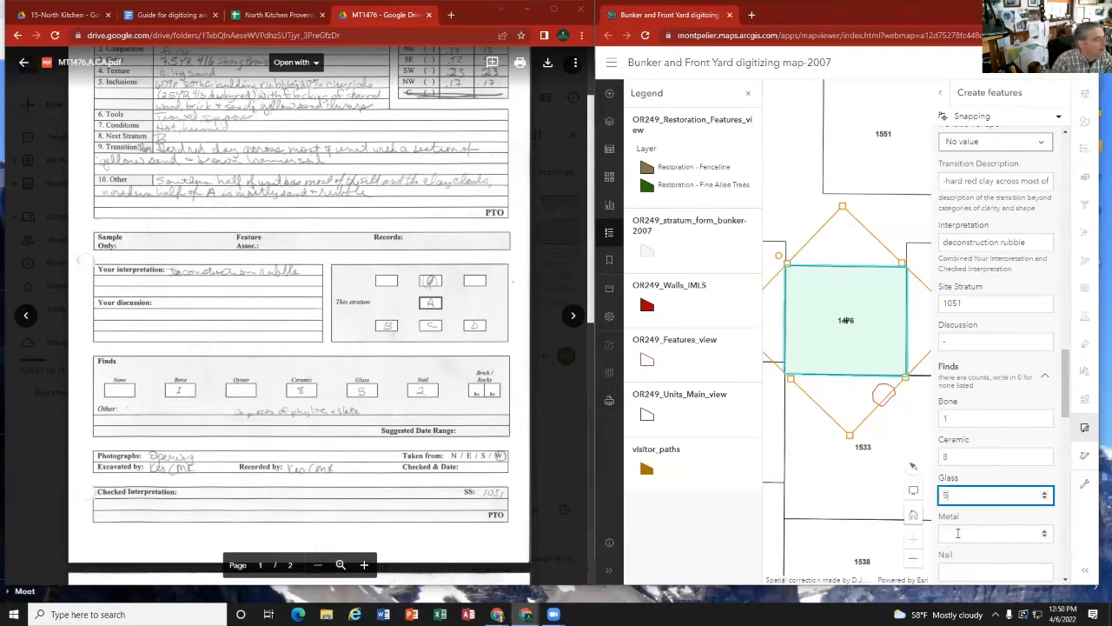
Step: Fill in the remaining Finds counts with 0 for Metal, 2 for Nail and 0 for ArchMat
click(957, 532)
click(950, 569)
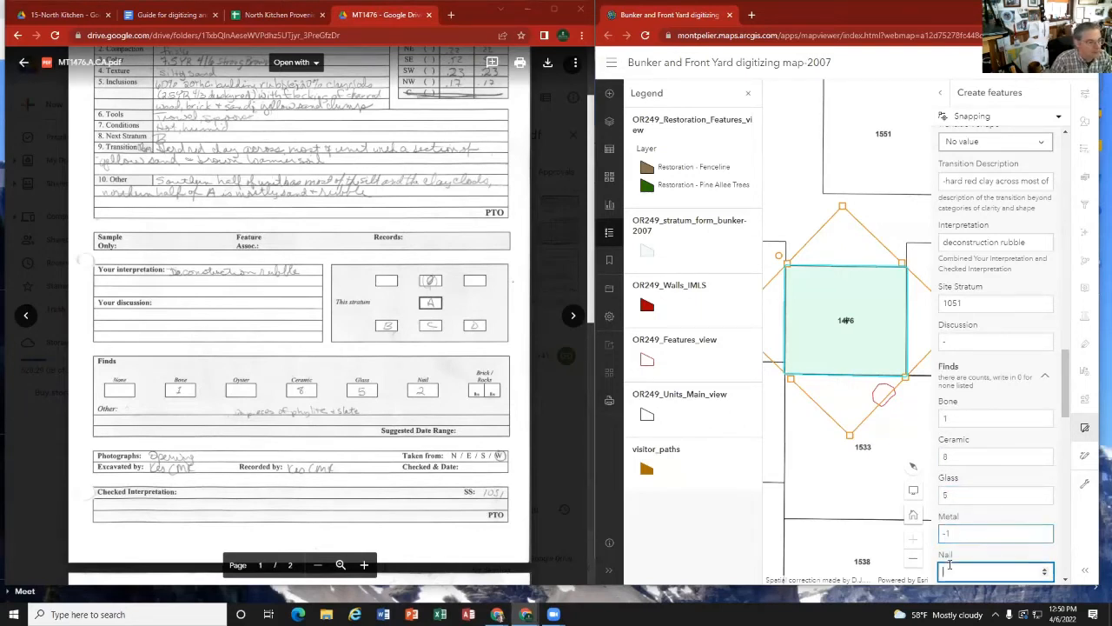
drag(954, 535, 905, 540)
text(0)
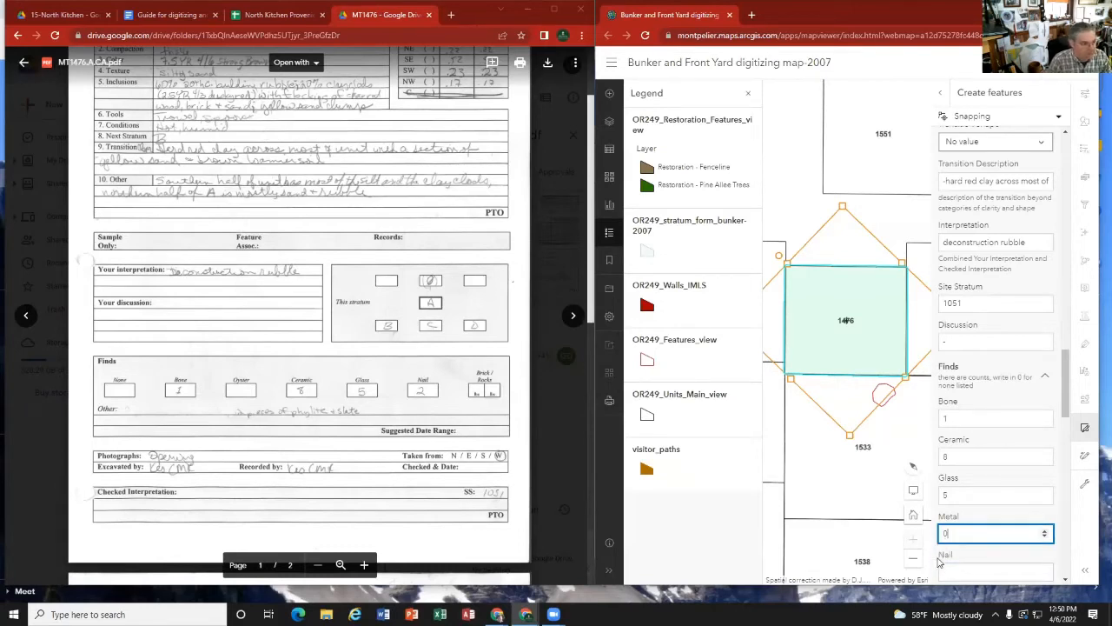
click(950, 569)
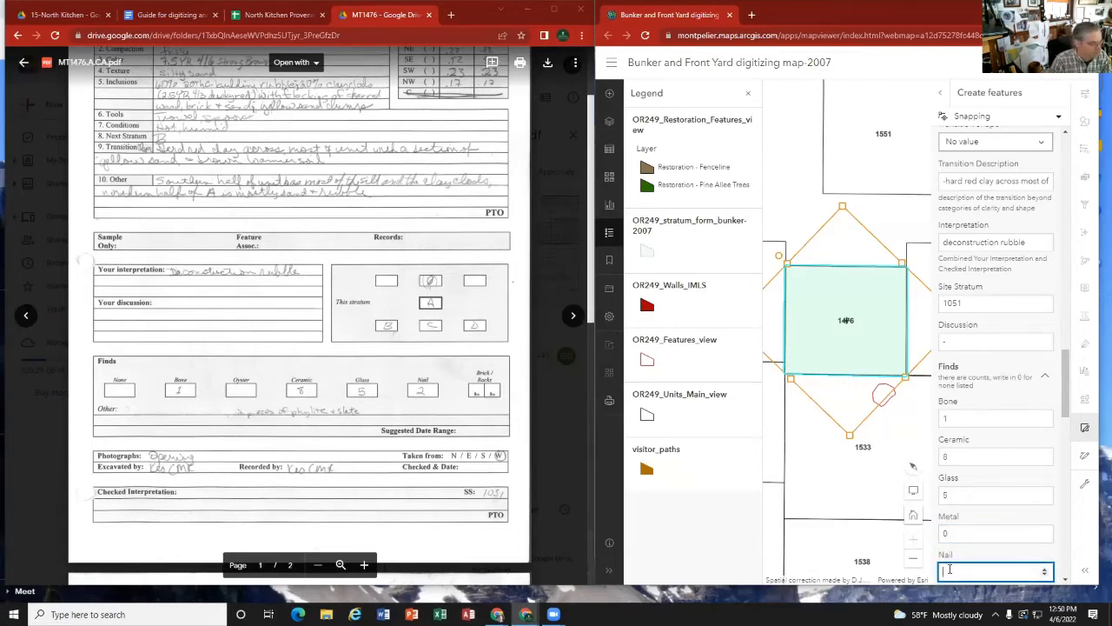
text(2)
scroll(961, 539, down, 2)
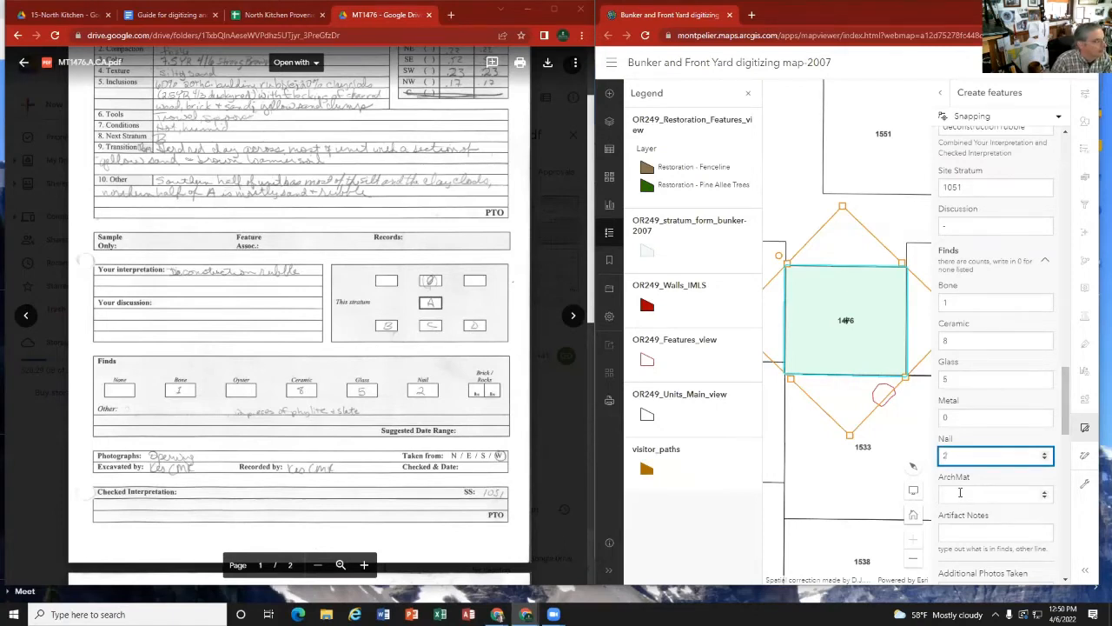
click(960, 492)
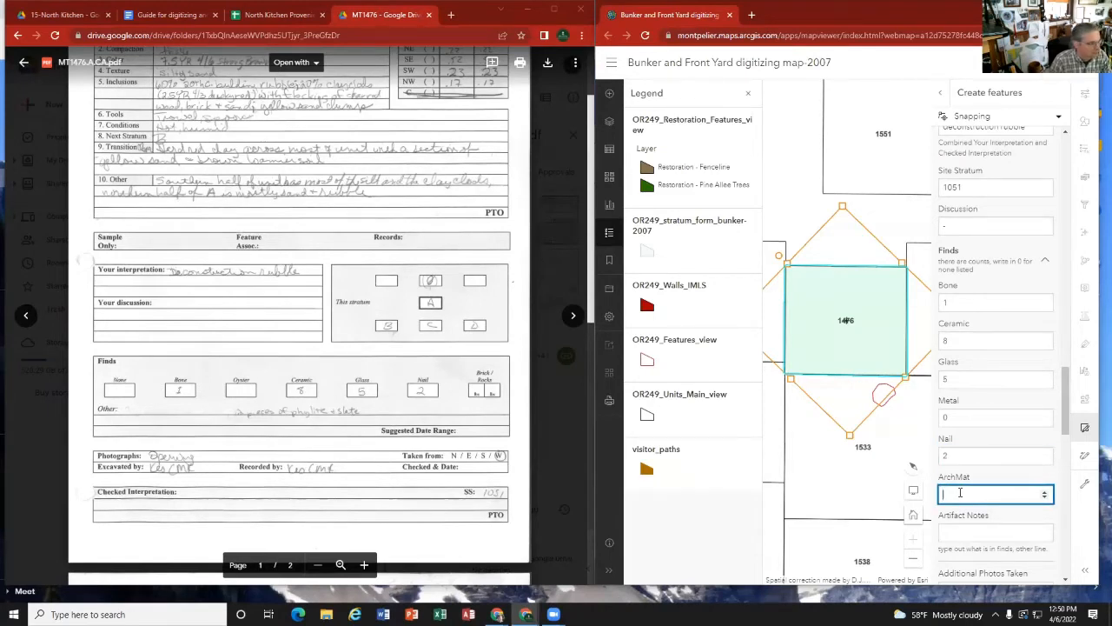
Step: Enter "2 pieces of phyllite and slate" as the Artifact Notes
click(957, 530)
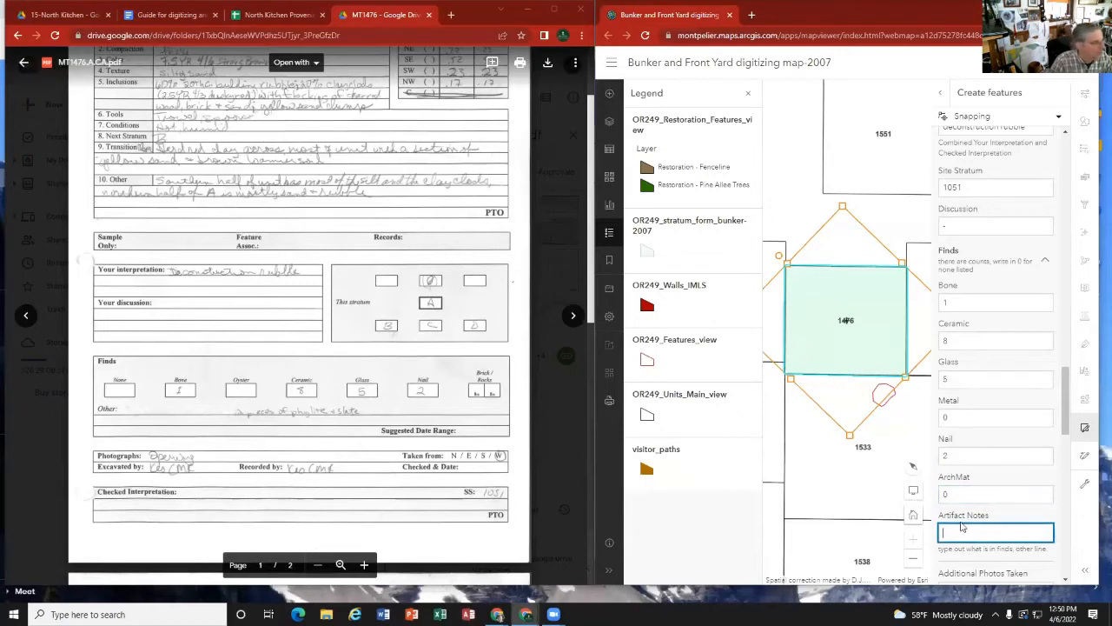
text(2)
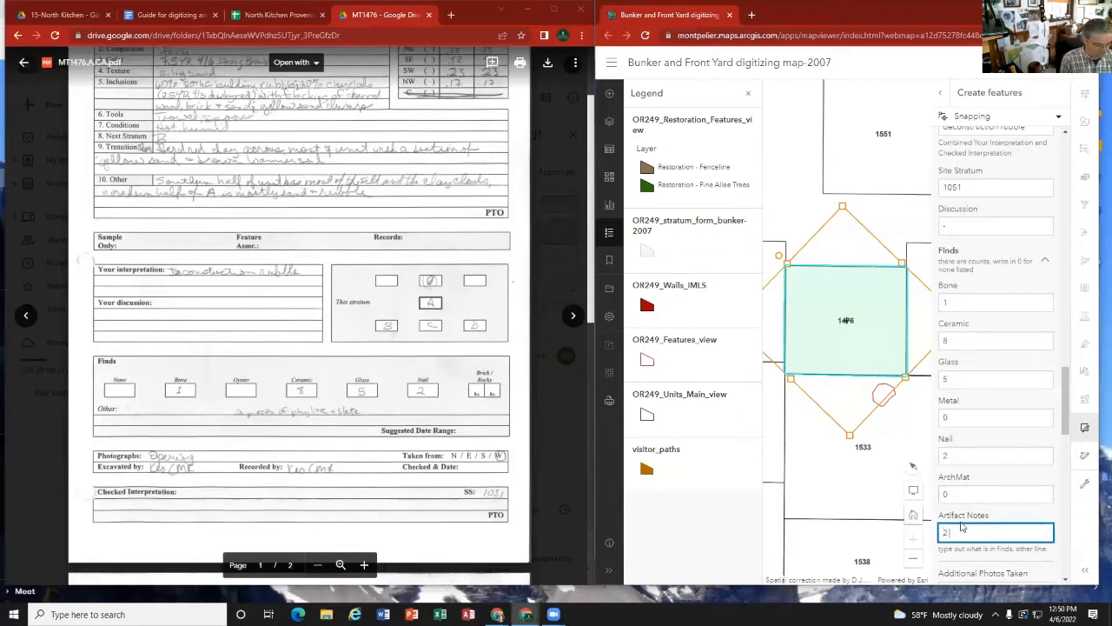
text( pieces pof)
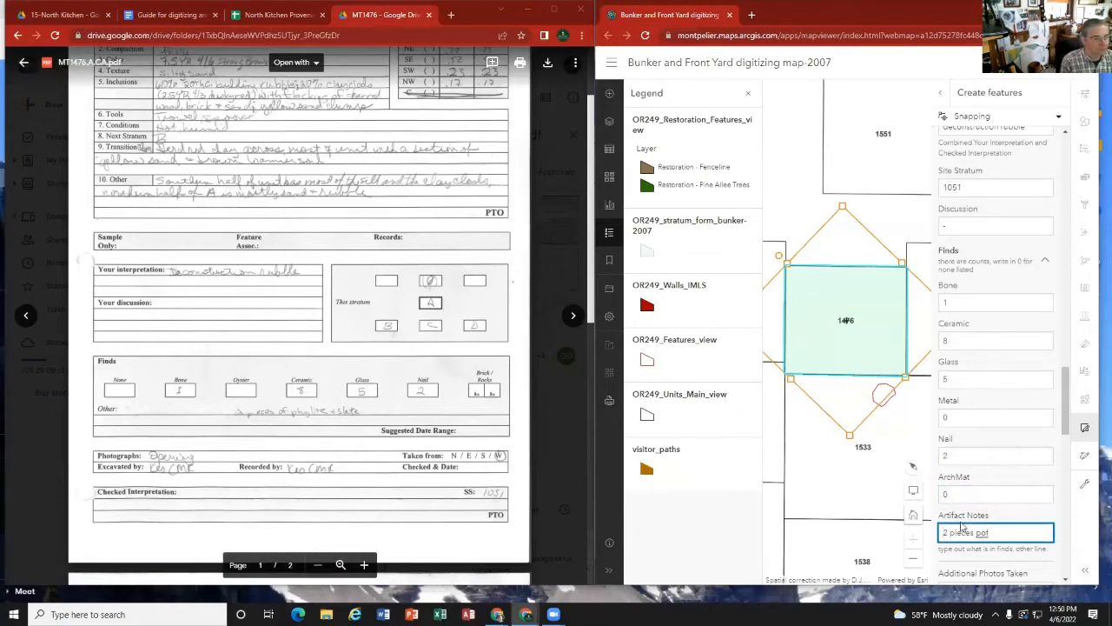
key(BackSpace)
key(BackSpace)
key(BackSpace)
text(of)
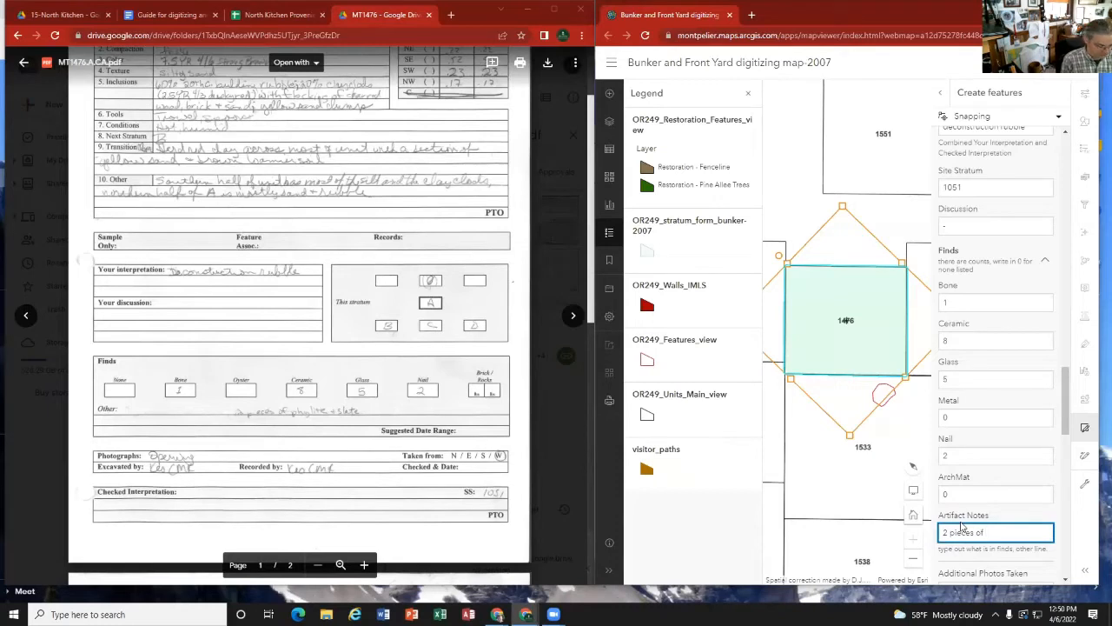
text( phyllite)
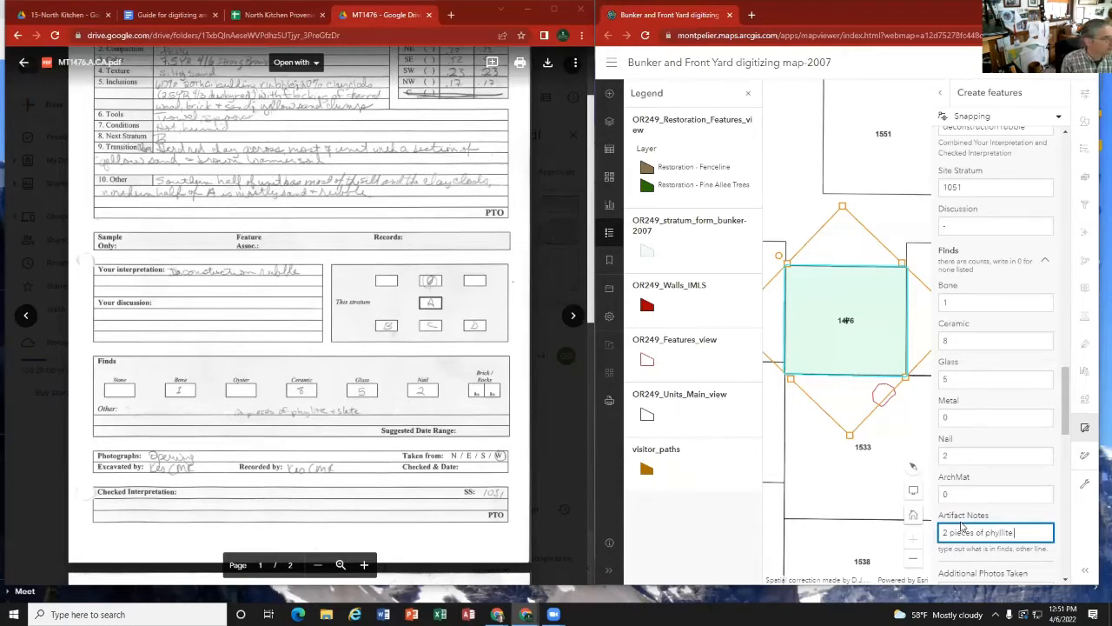
text( and slate)
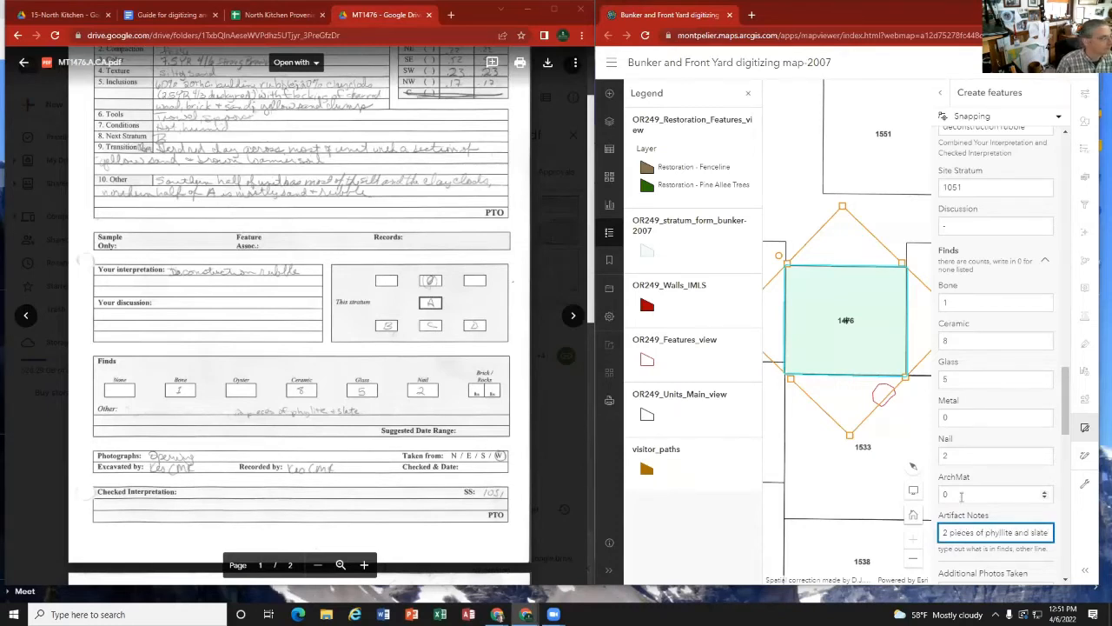
Step: Check the strat card's Photographs line and enter the first excavator's initials in the Excavator field
scroll(974, 524, down, 1)
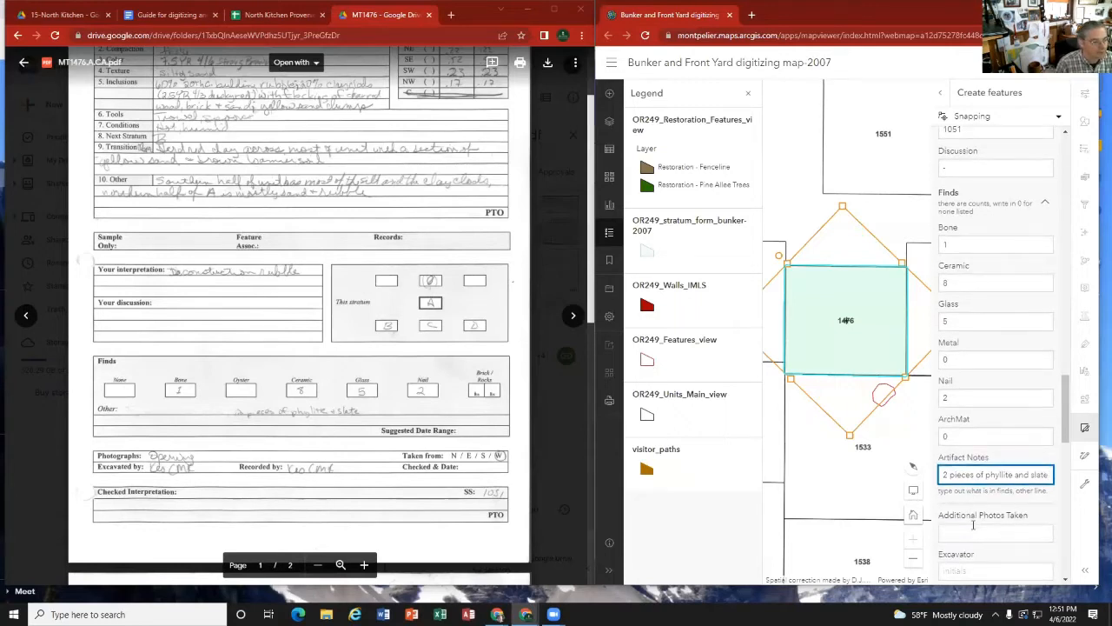
scroll(973, 525, down, 1)
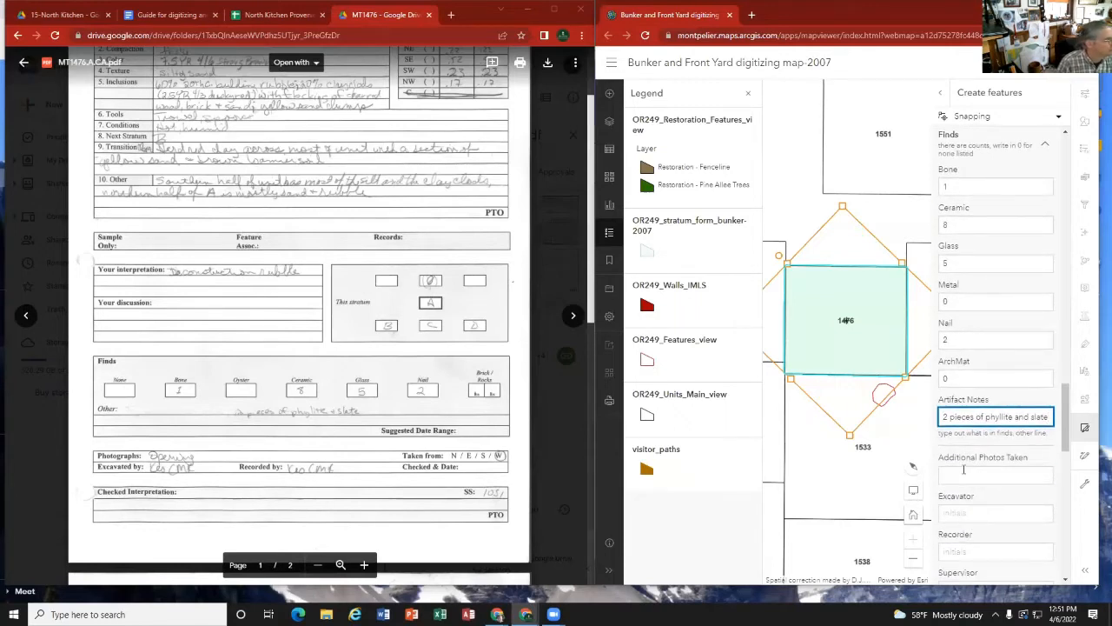
click(958, 472)
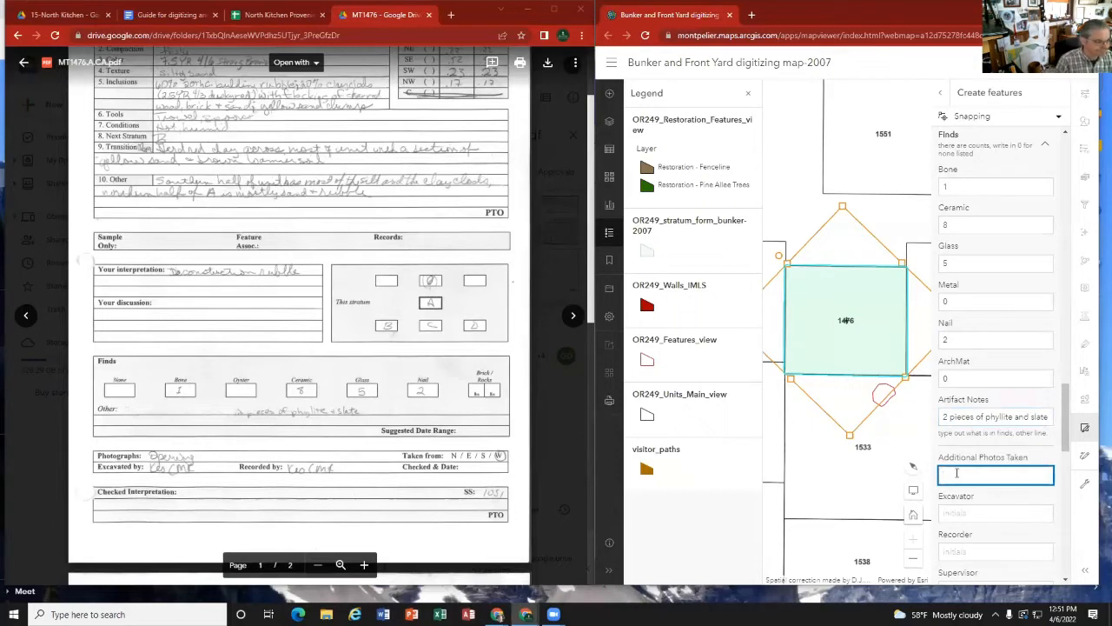
click(198, 456)
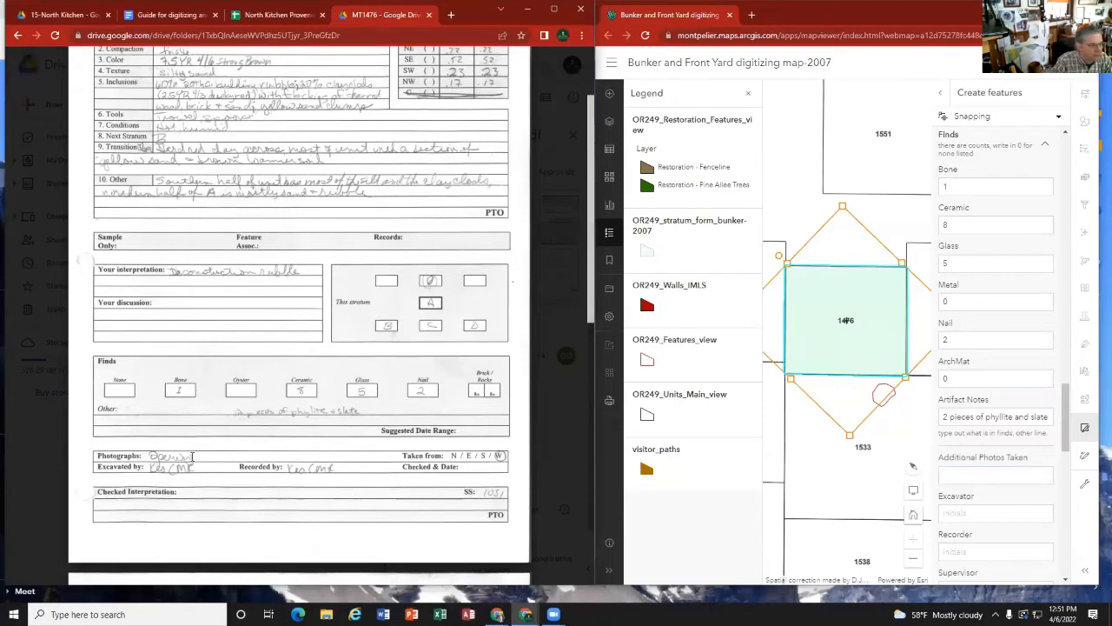
click(956, 474)
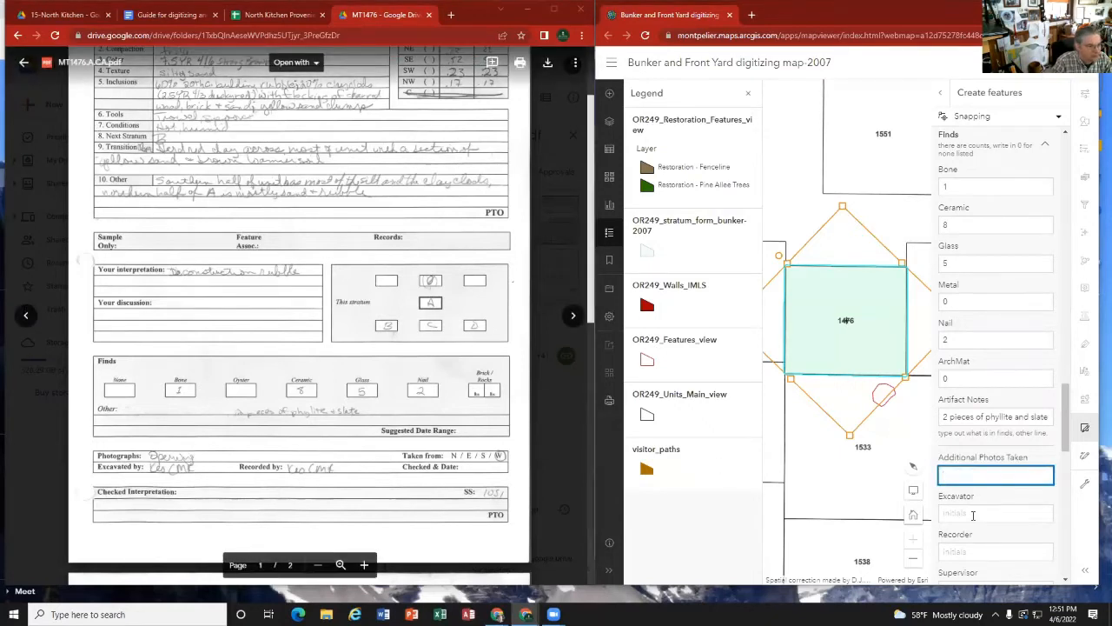
click(972, 515)
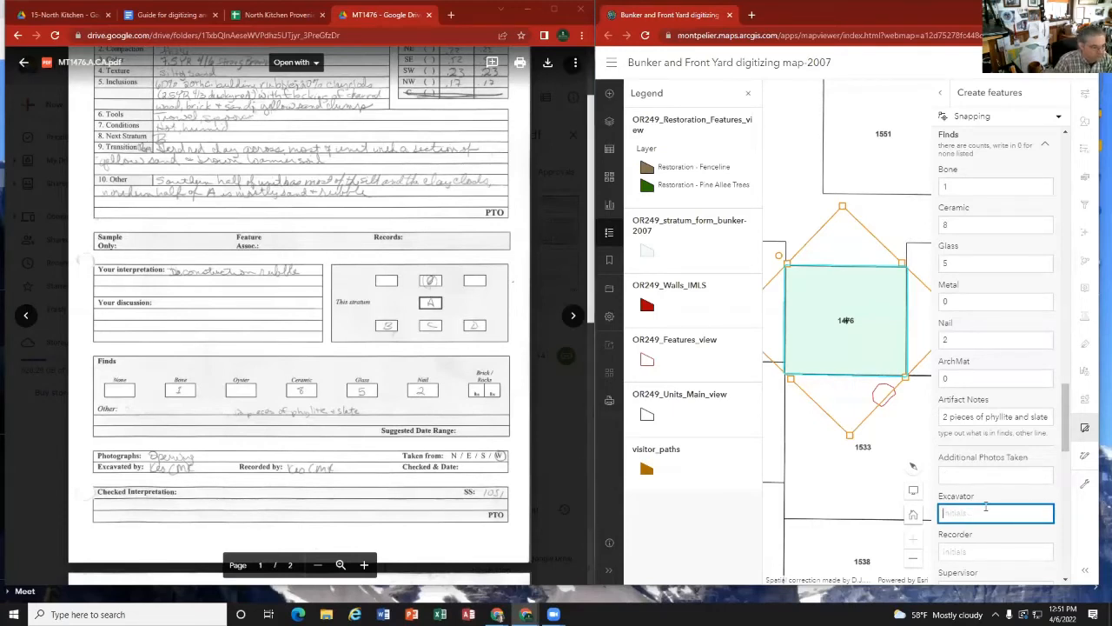
text(KES)
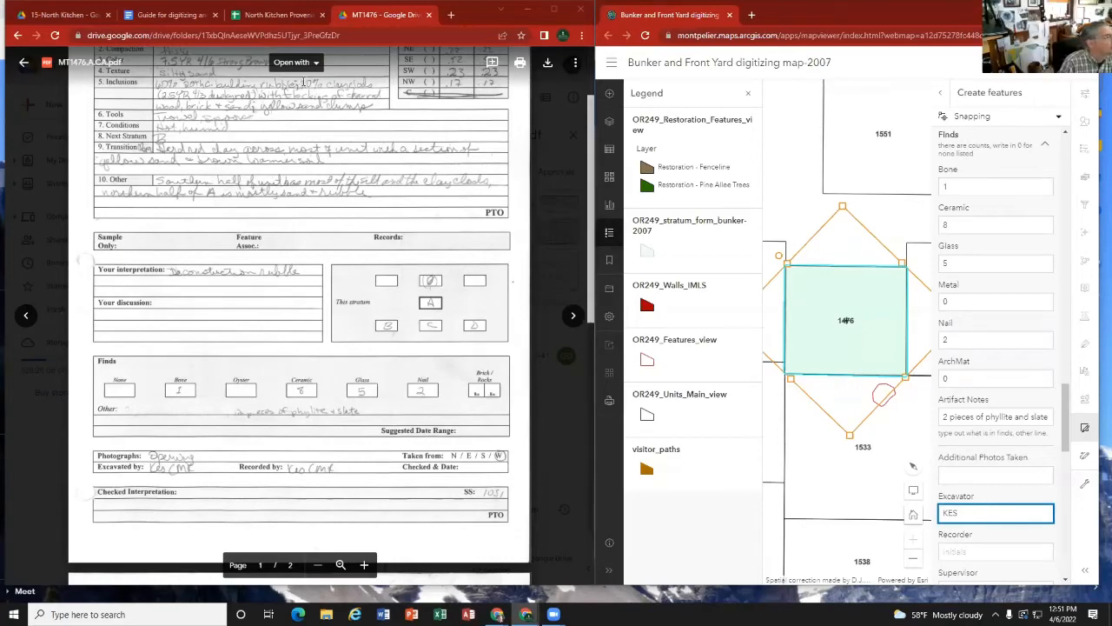
Step: Check the guide's rule for Additional Photos Taken and fill that field with "taken from west" based on the strat card
click(146, 16)
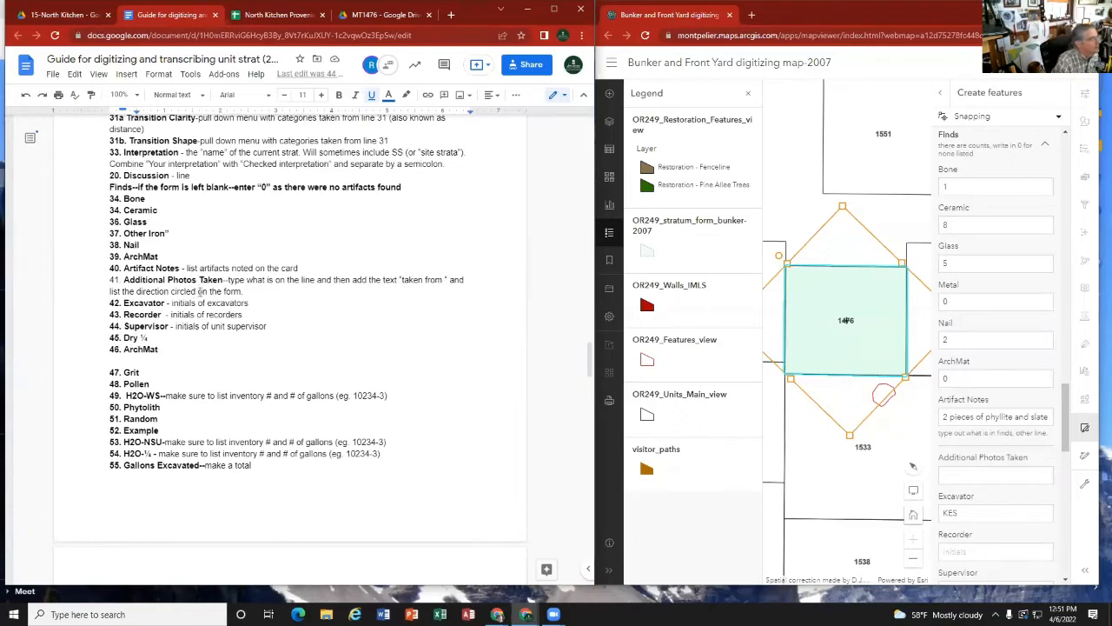
click(968, 473)
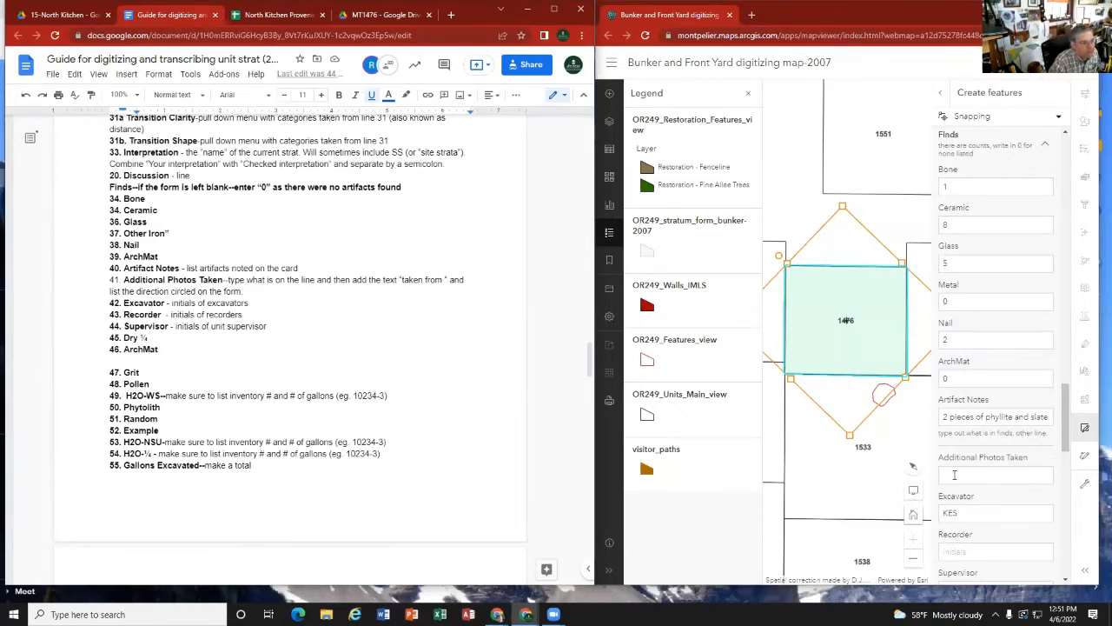
click(388, 16)
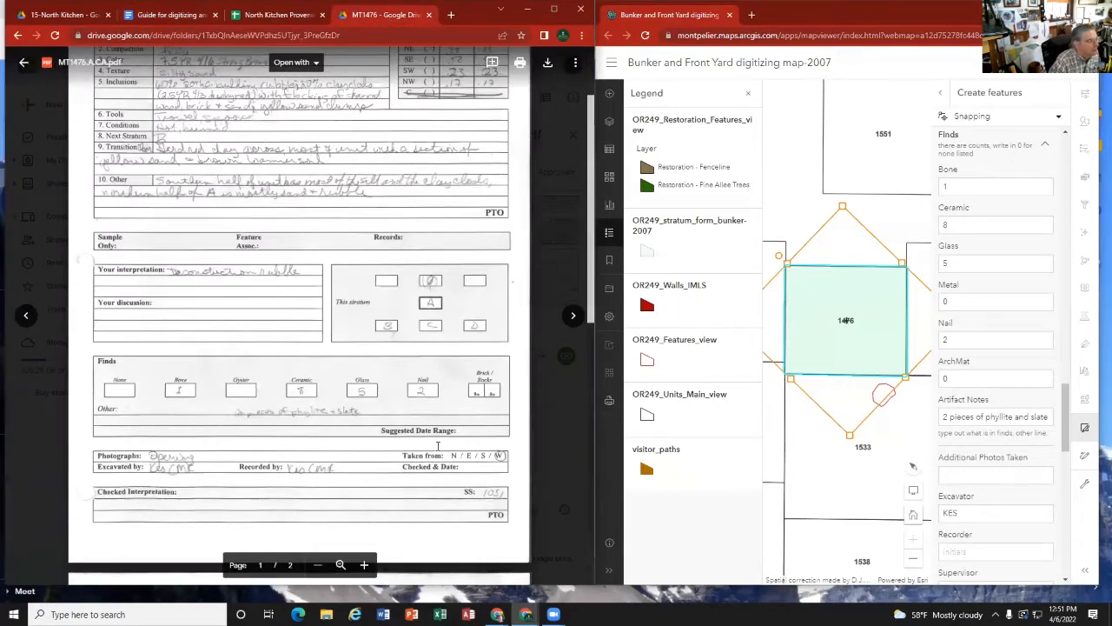
click(970, 476)
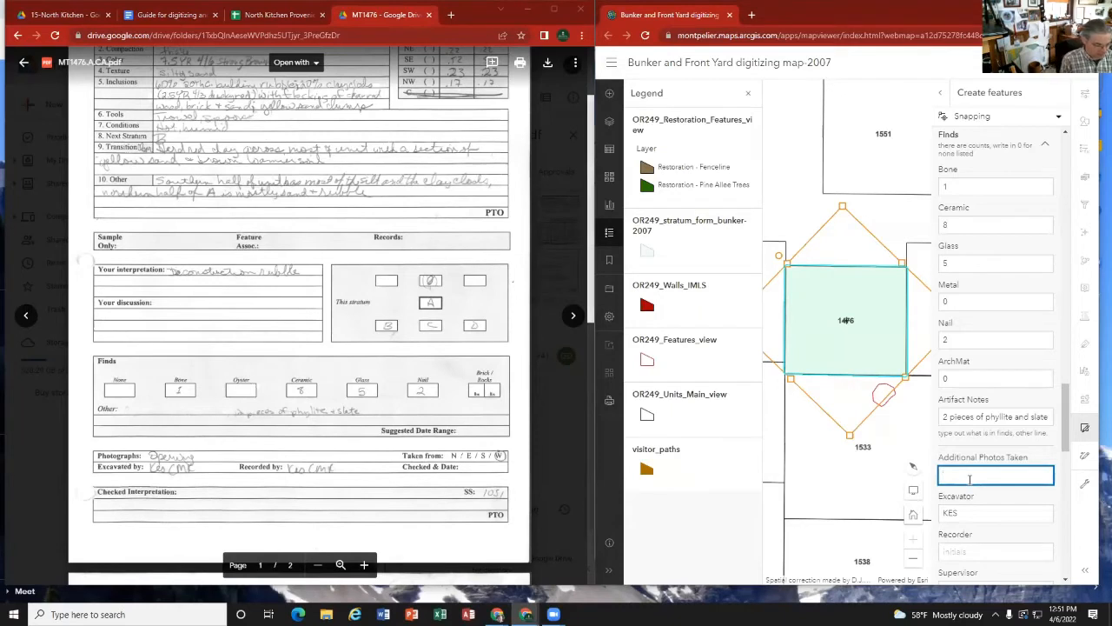
text(taken from)
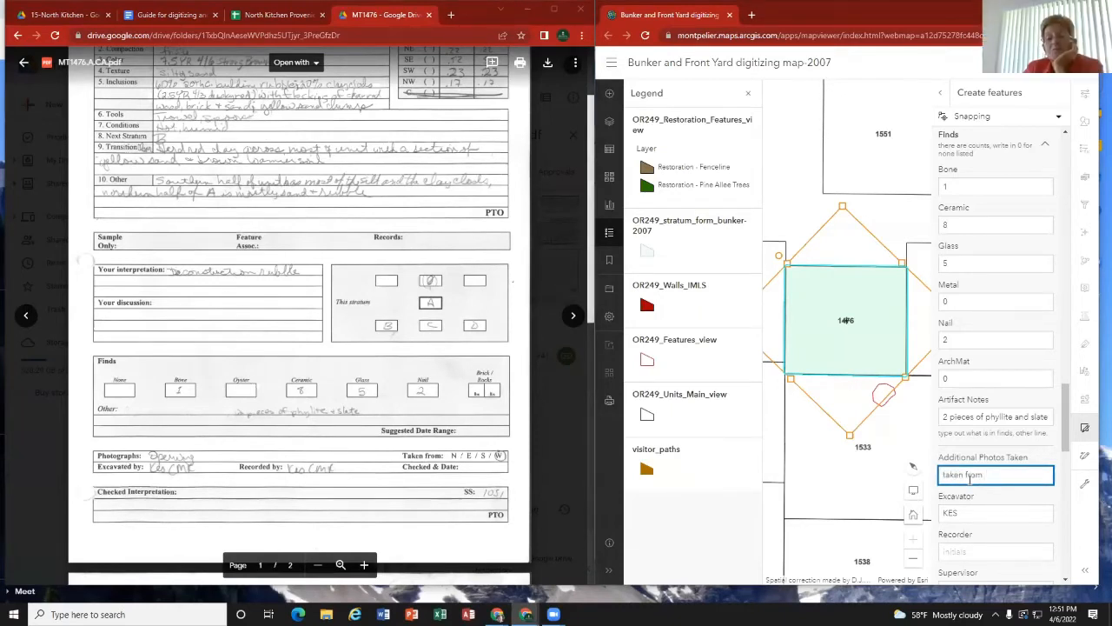
text( west)
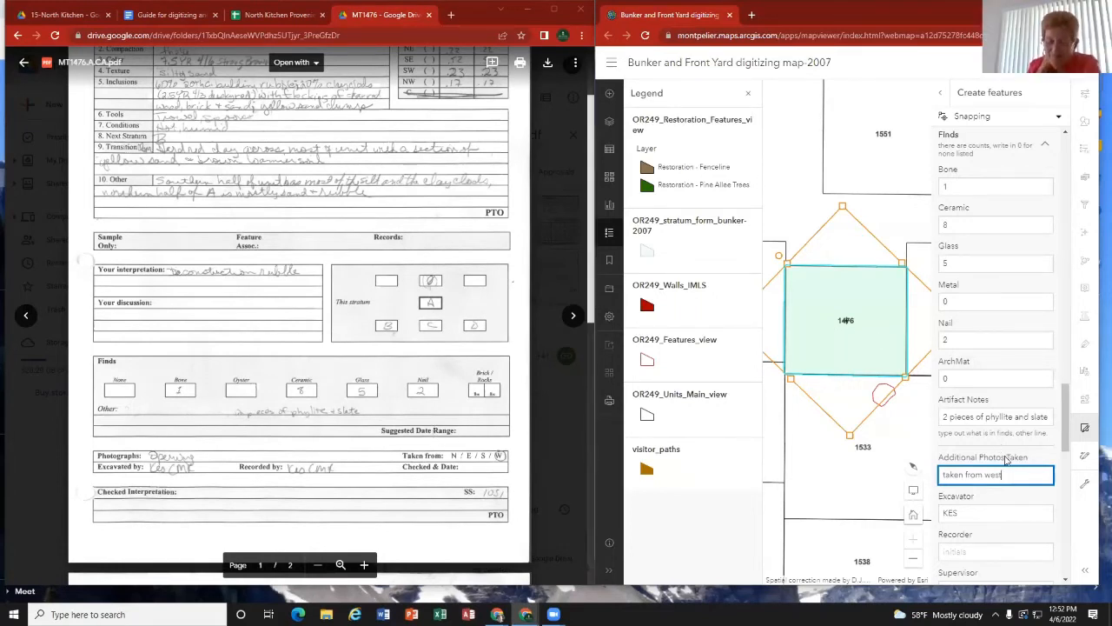
Step: Complete the Excavator field with the second excavator's initials and enter both people's initials in the Recorder field
click(979, 511)
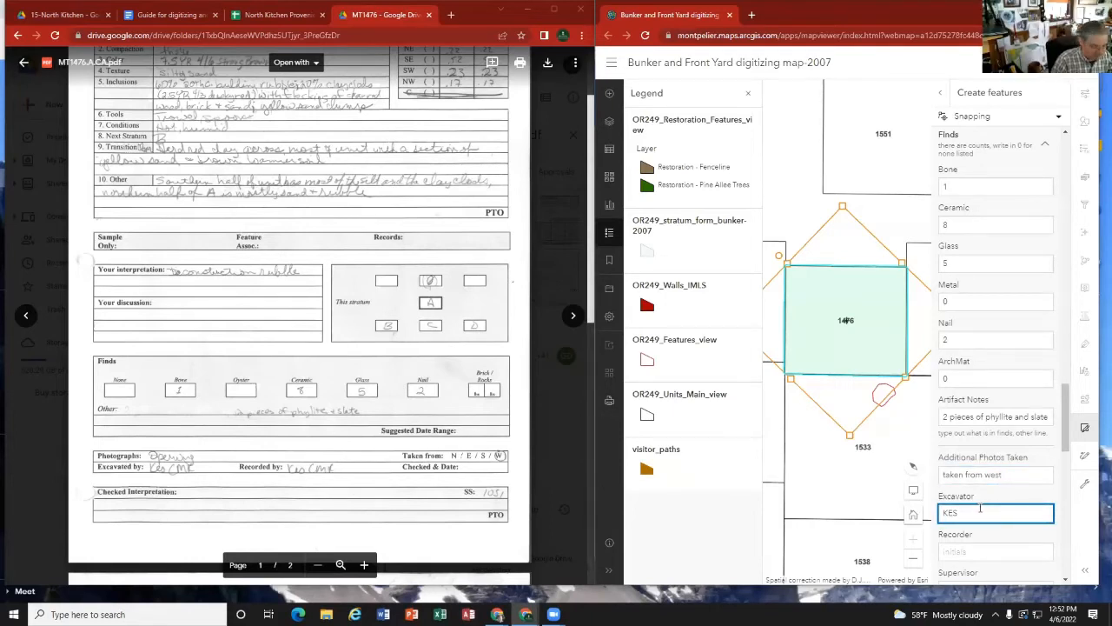
text(/CM)
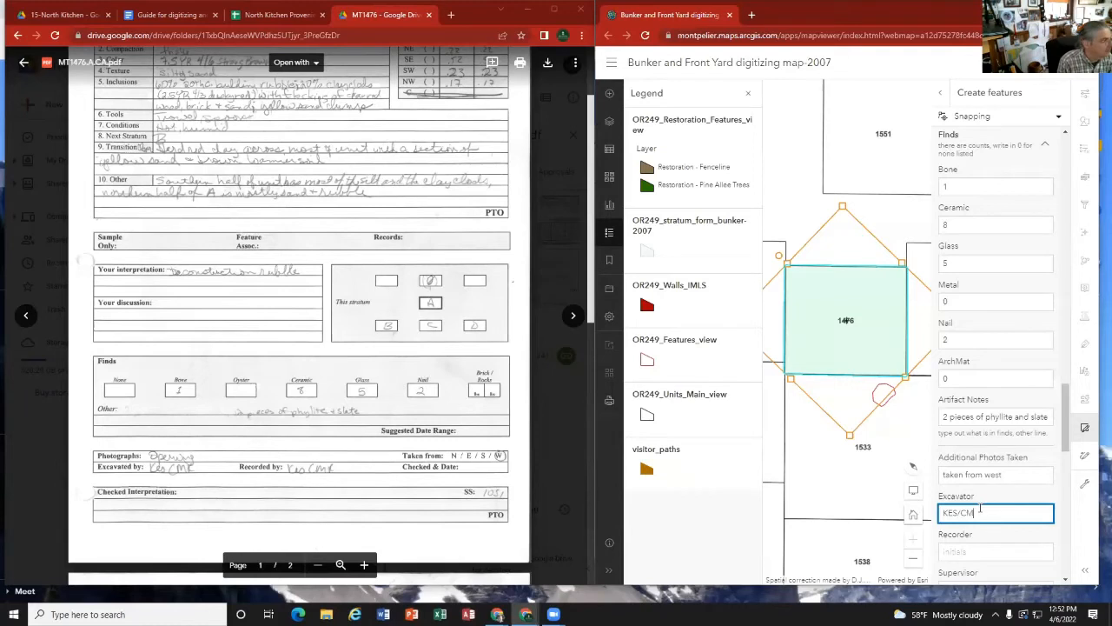
text(R)
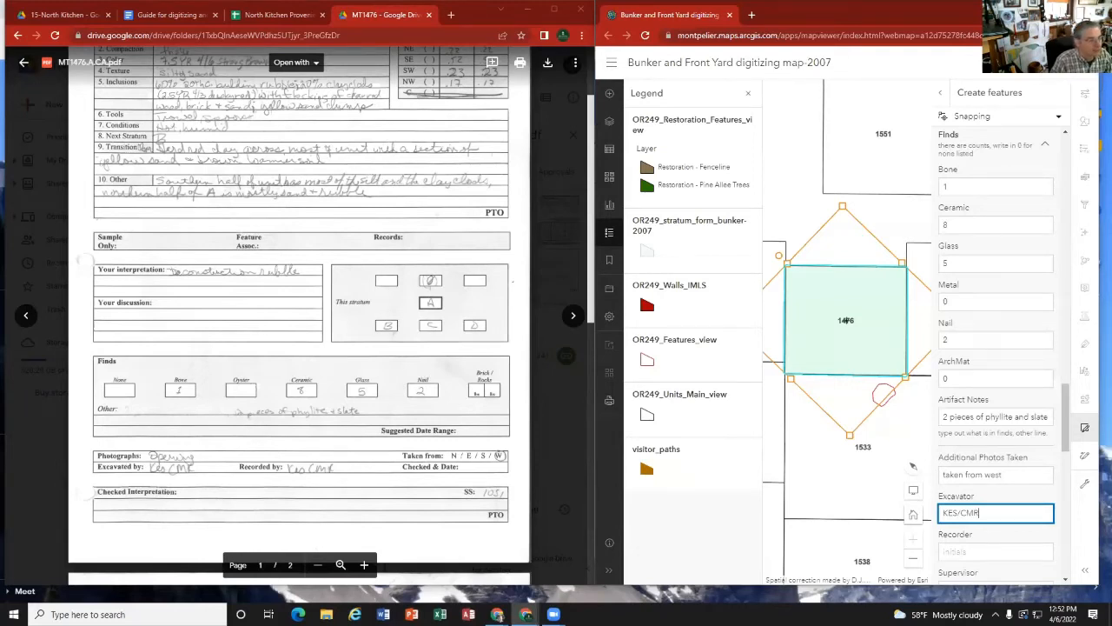
click(980, 552)
text(KE)
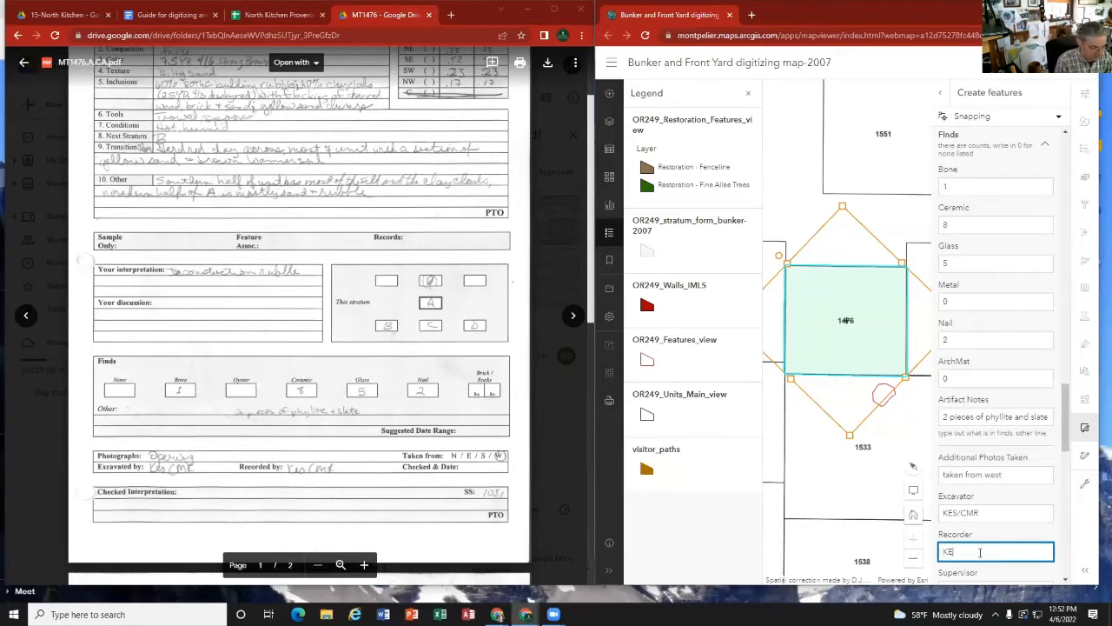
text(S/CMR)
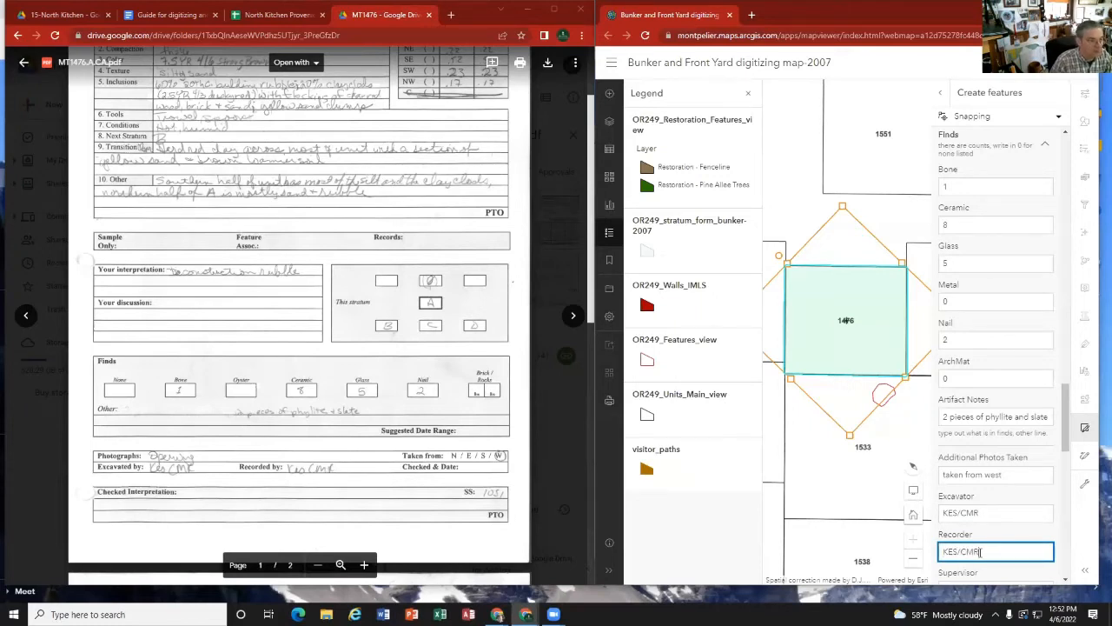
Step: Enter "none recorded" in the Supervisor field
scroll(980, 552, down, 2)
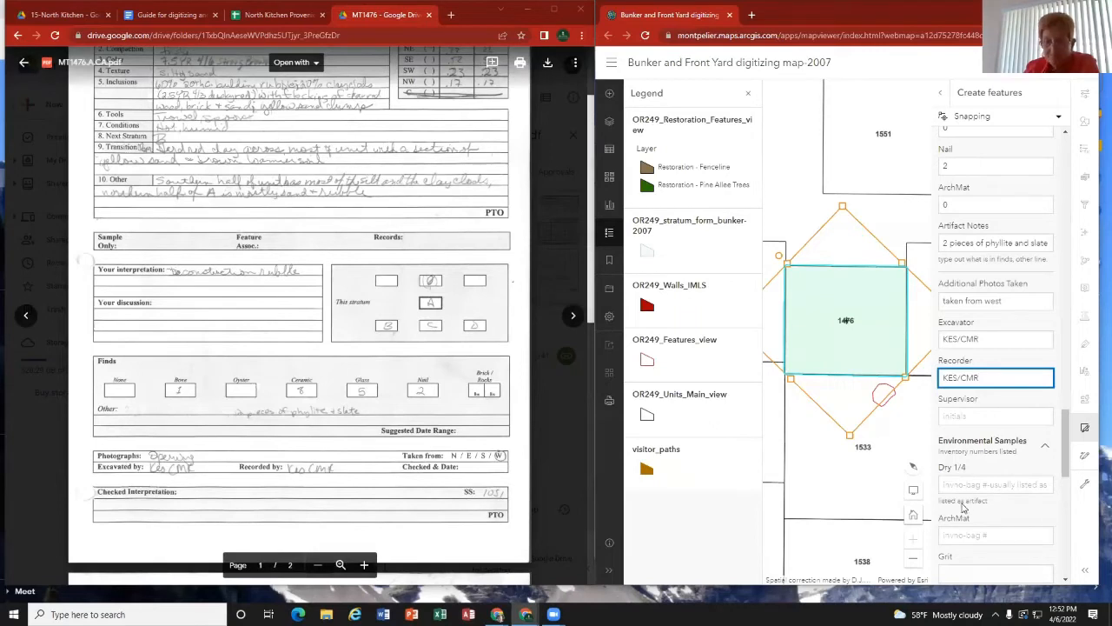
click(976, 413)
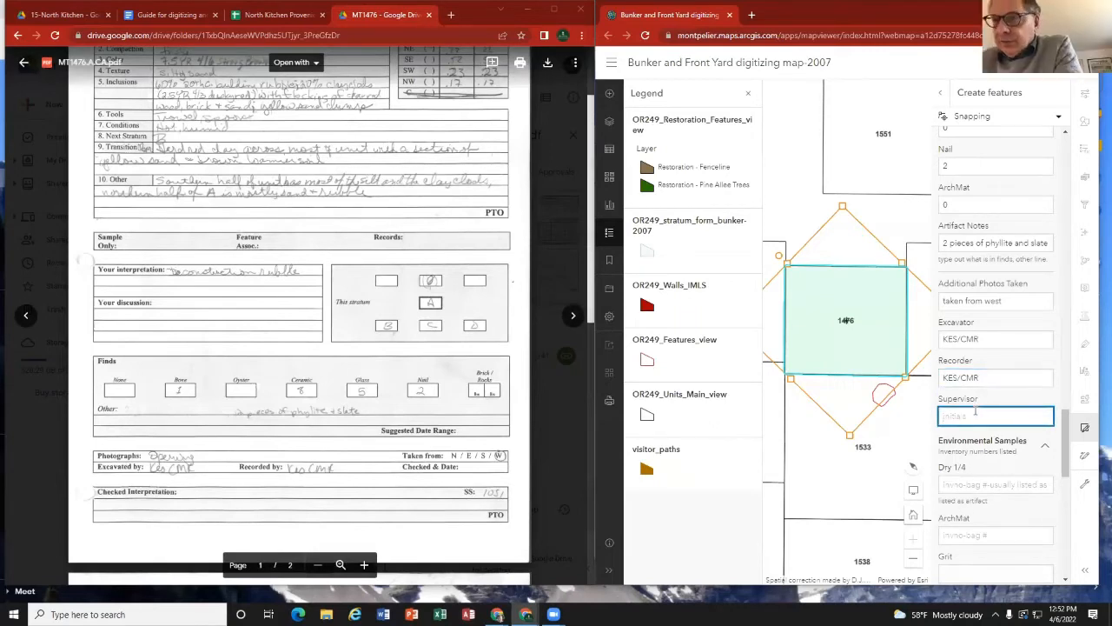
text(none recorded)
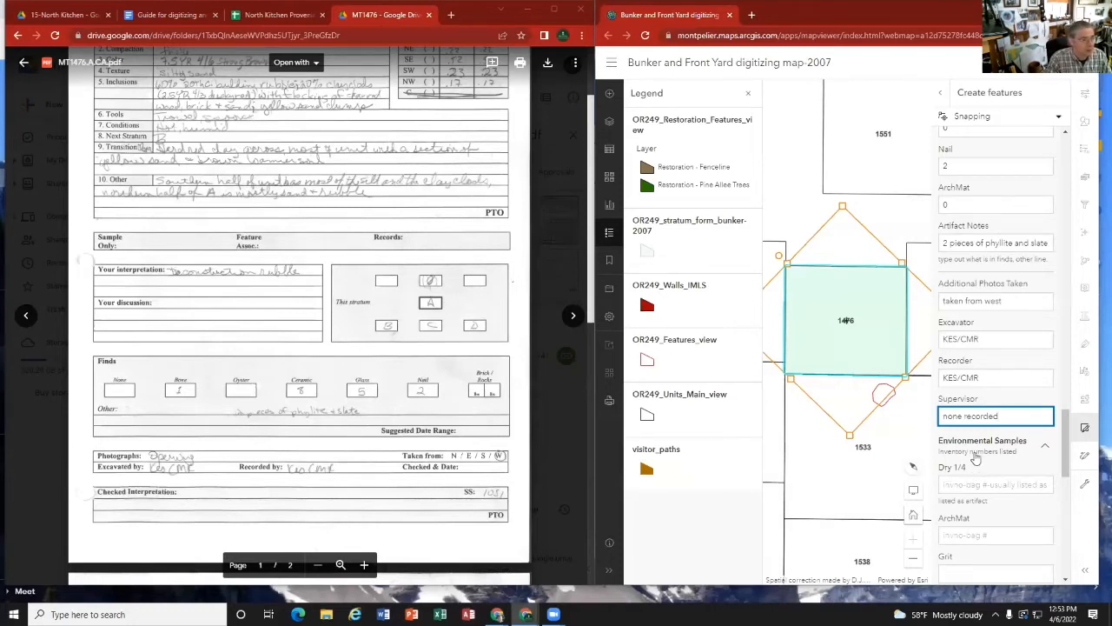
Step: Check the Environmental Samples on the strat card's second page and enter inventory number 12986 for Dry 1/4
scroll(977, 460, down, 1)
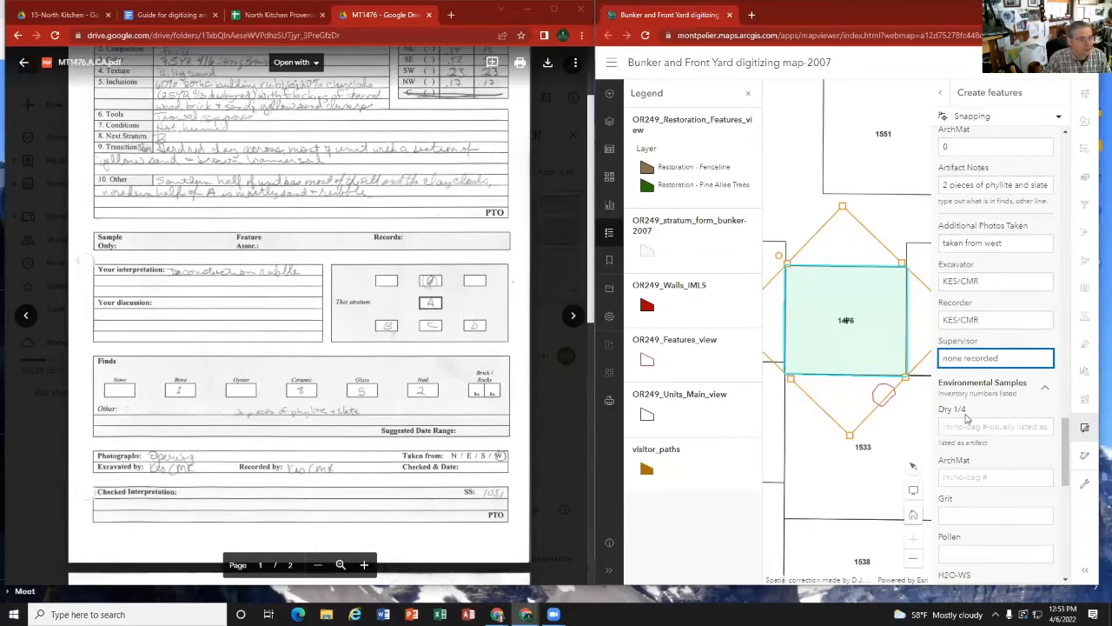
click(988, 424)
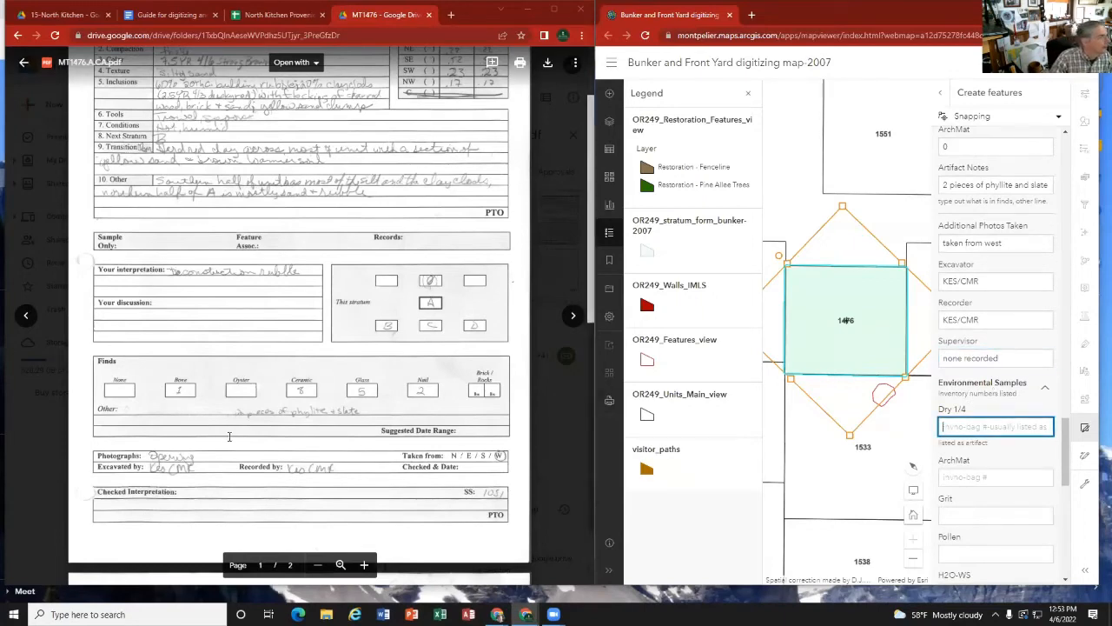
scroll(229, 437, down, 5)
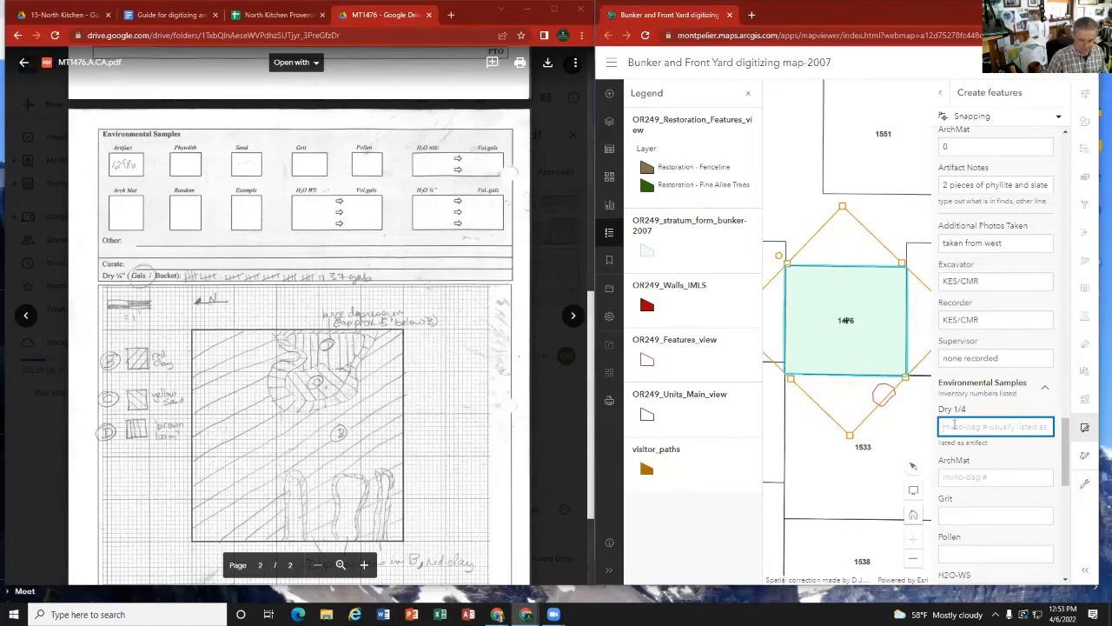
text(12)
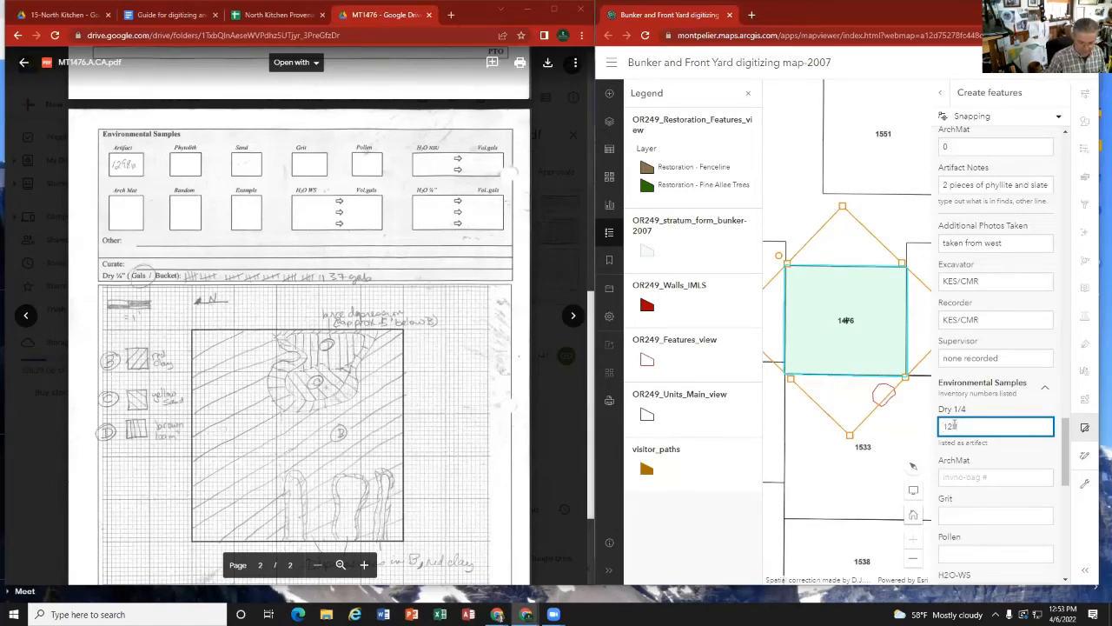
text(586)
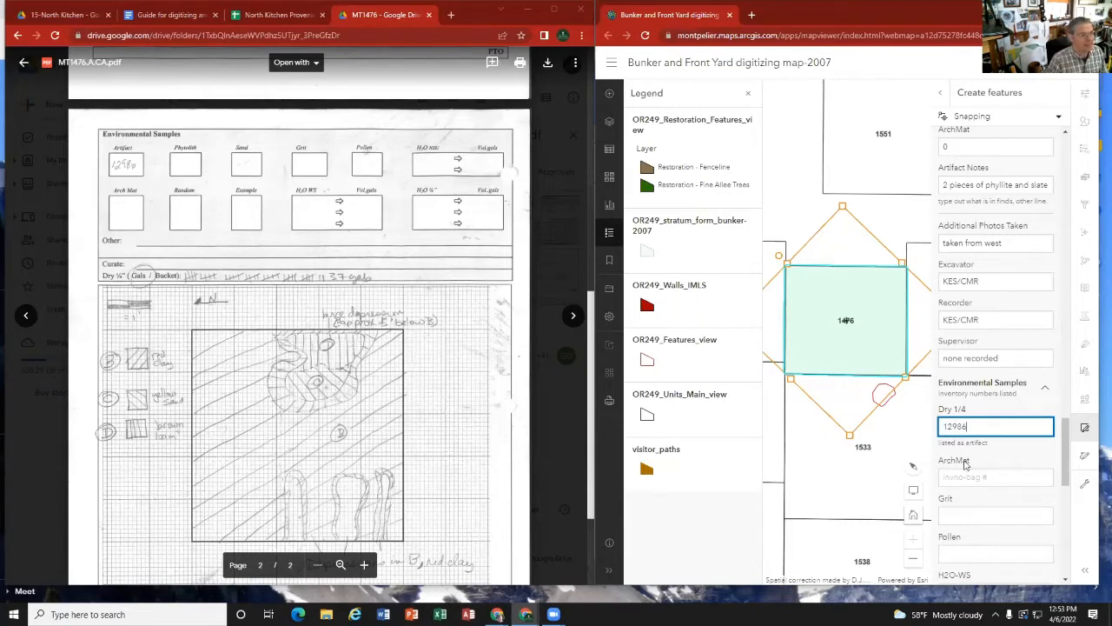
Step: Consult the digitizing guide's sample fields and enter "none" for the ArchMat, Grit, Pollen and H2O-WS samples
click(1005, 480)
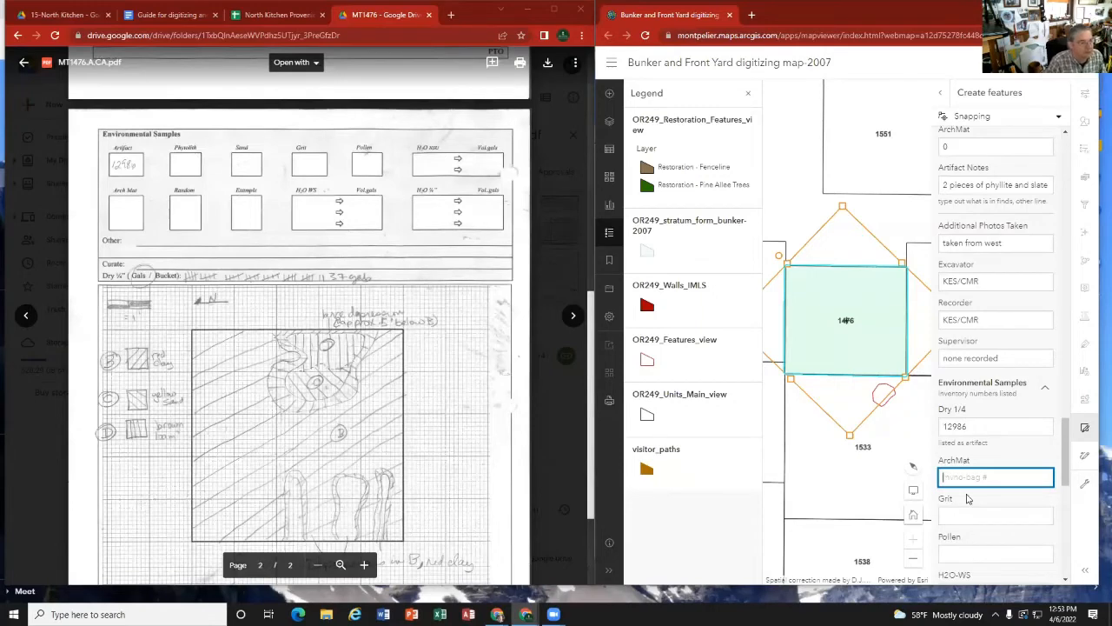
scroll(970, 500, down, 1)
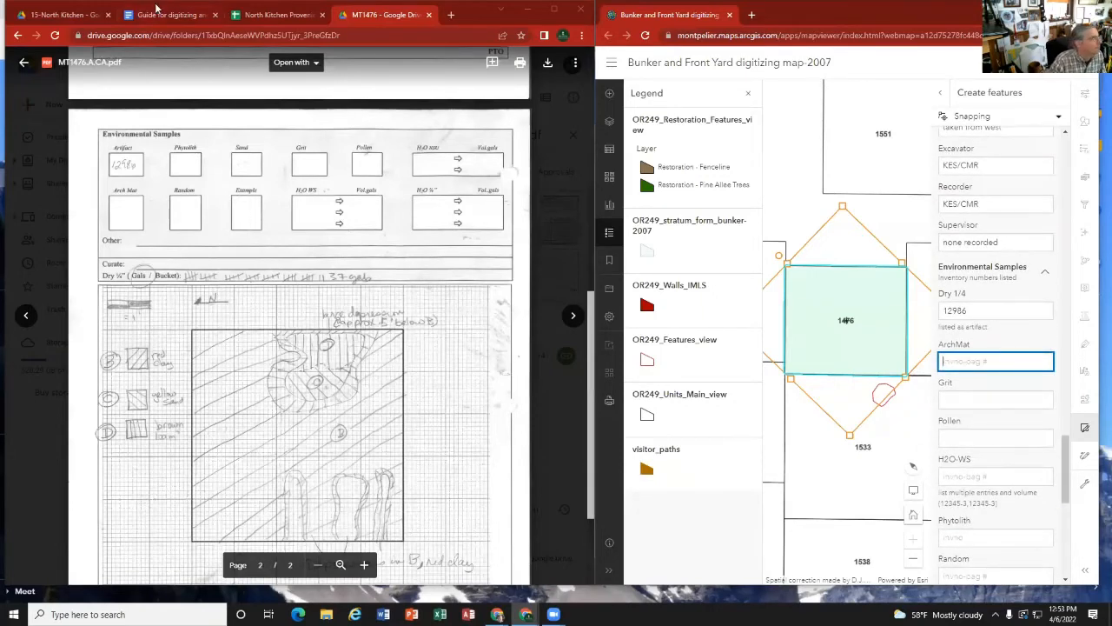
click(149, 16)
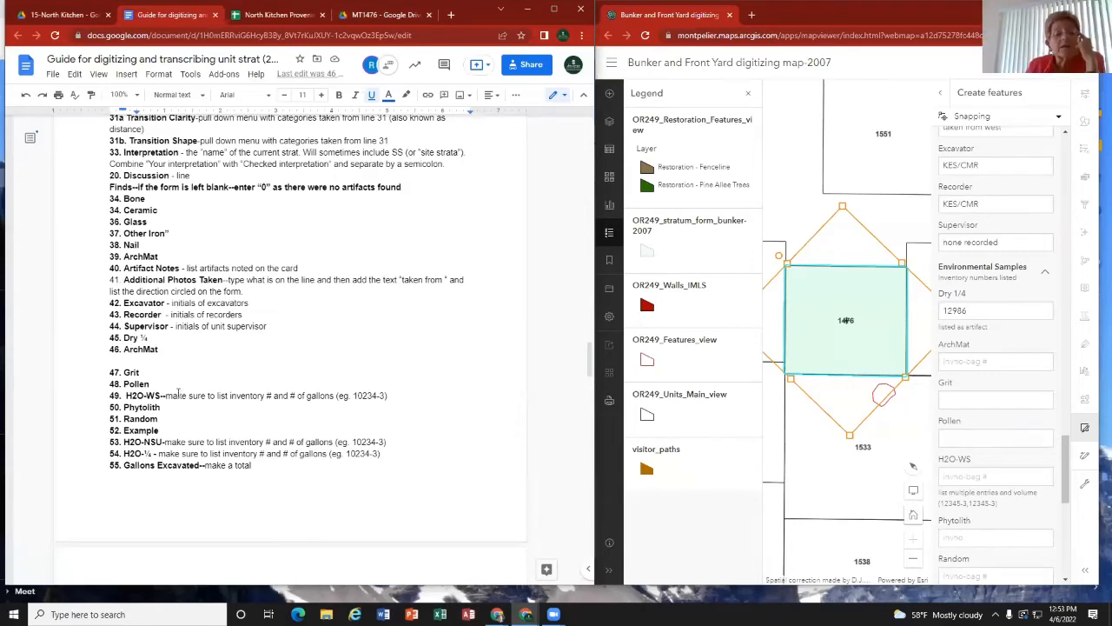
click(970, 359)
text(none)
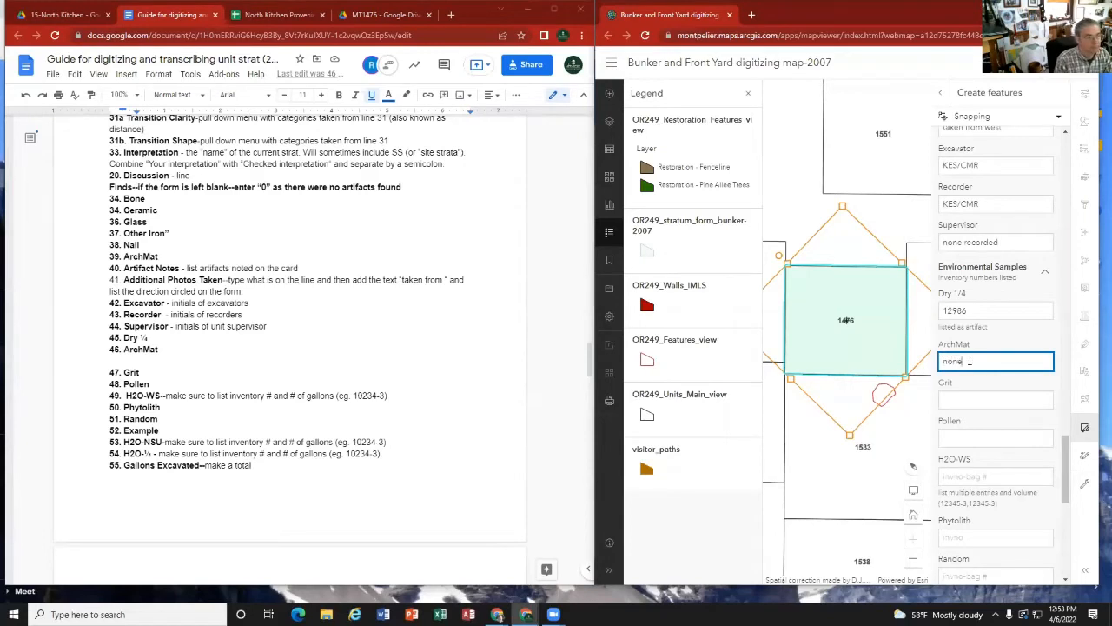
key(Tab)
text(none)
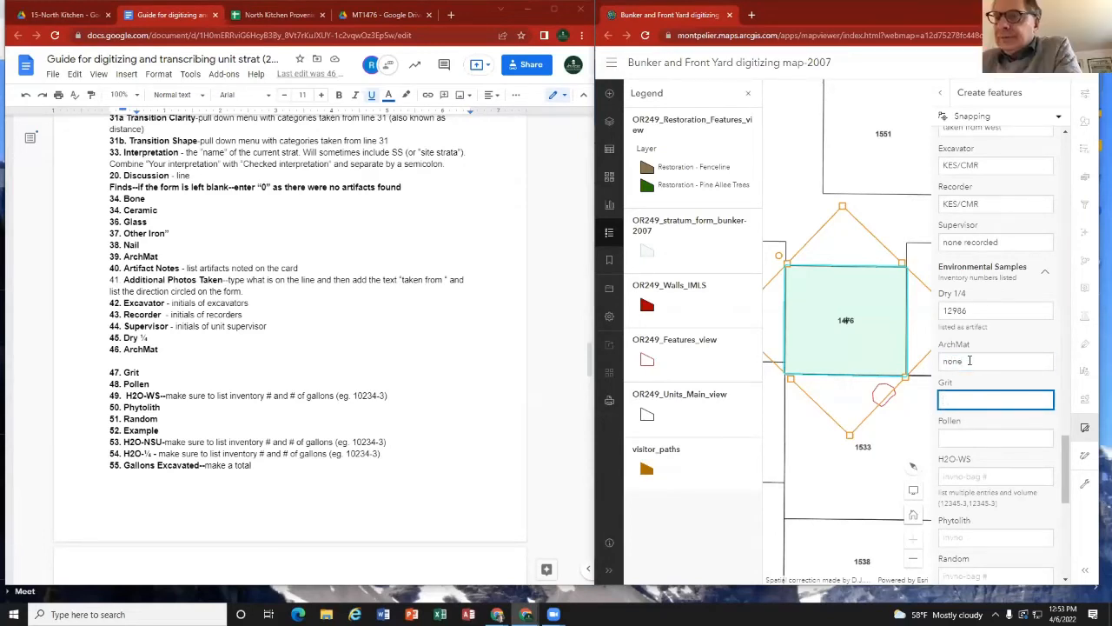
key(Tab)
text(none)
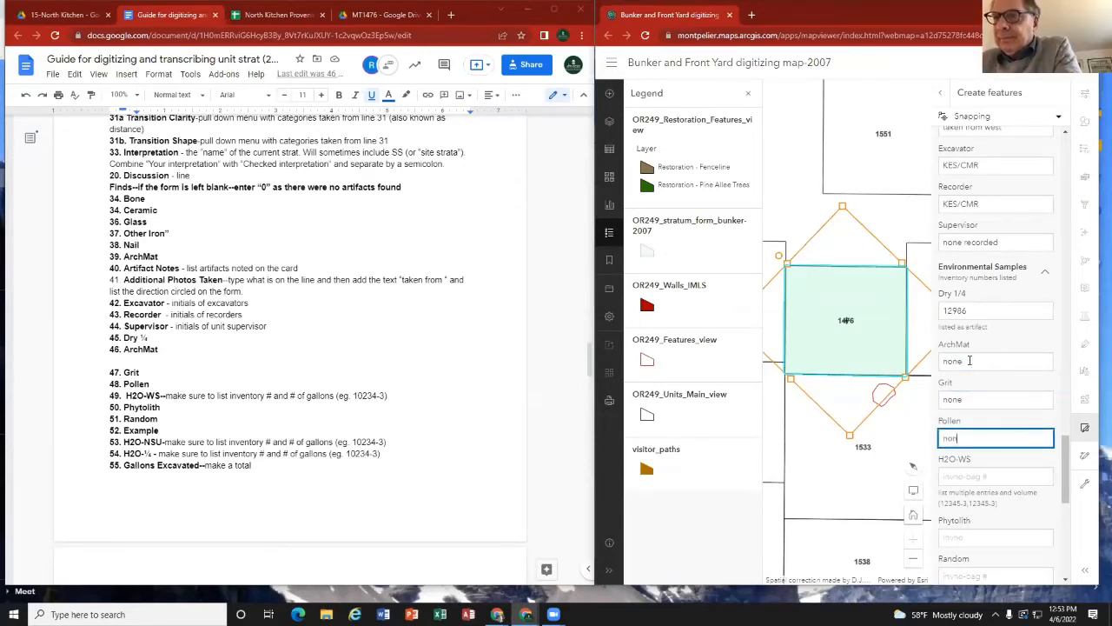
key(Tab)
text(none)
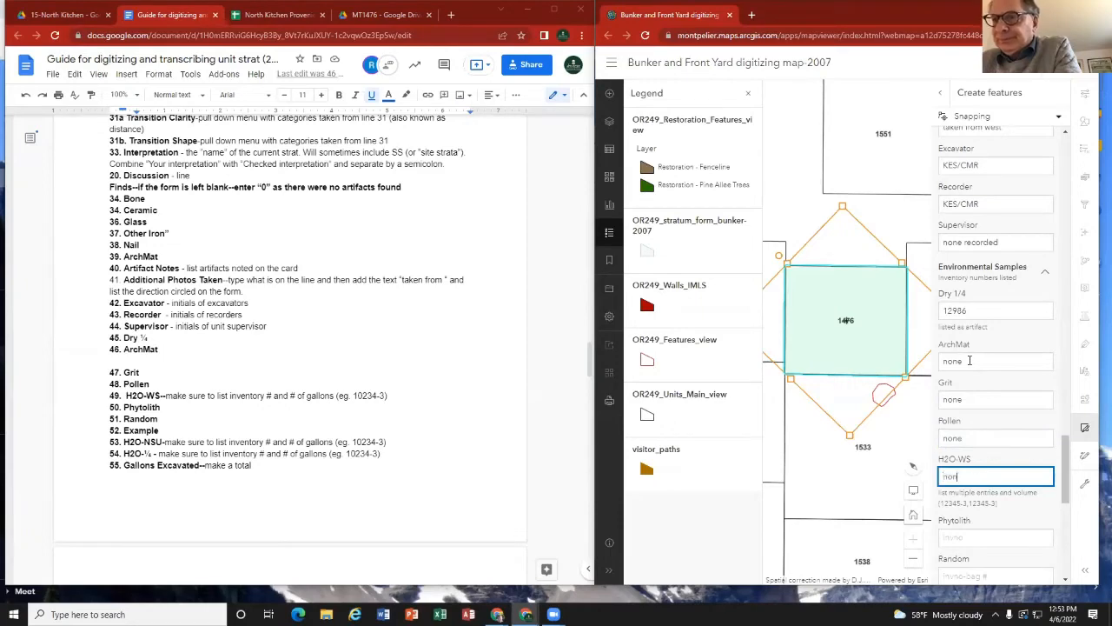
Step: Check MT1476.A's sample listing and digitize notes cell in the North Kitchen Proveniences spreadsheet
click(293, 16)
click(352, 223)
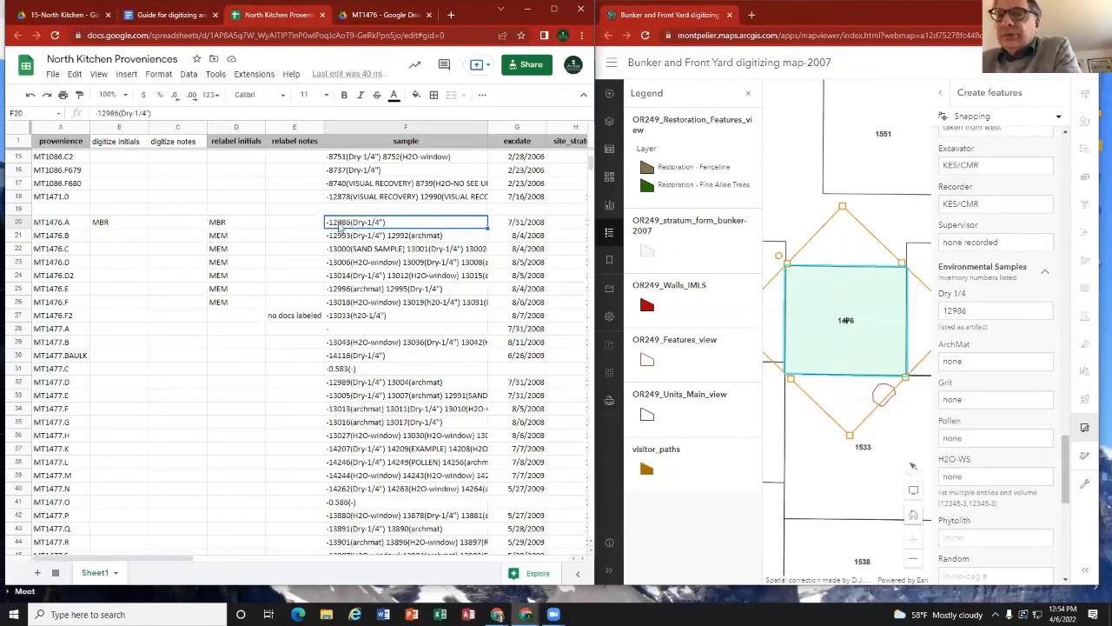
click(159, 227)
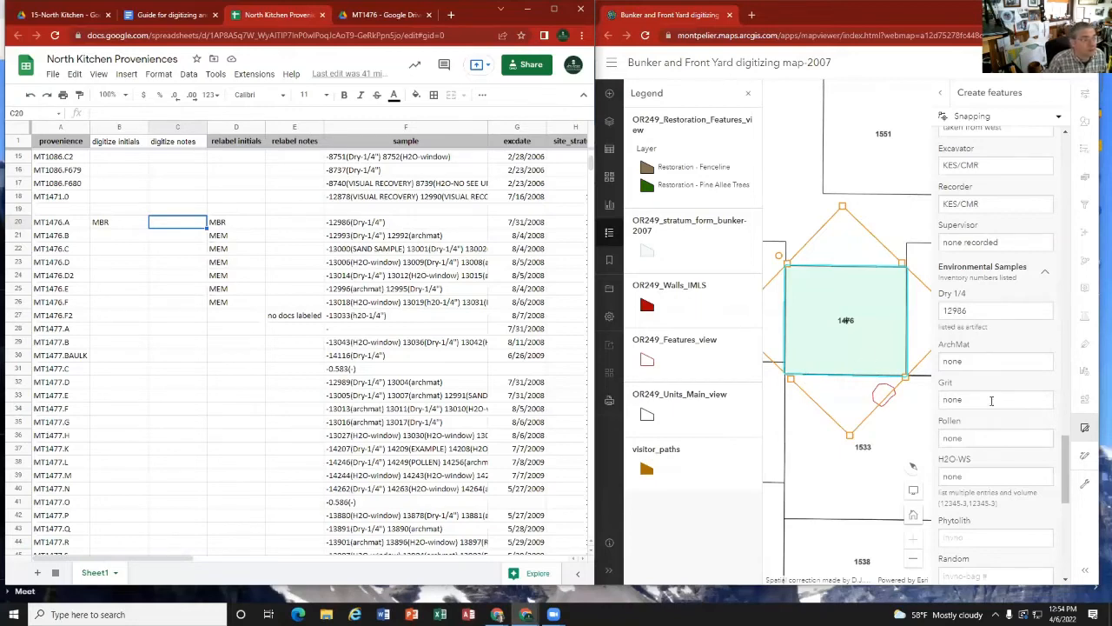
Step: Enter "none" for the Phytolith and Random samples
scroll(967, 444, down, 2)
click(971, 418)
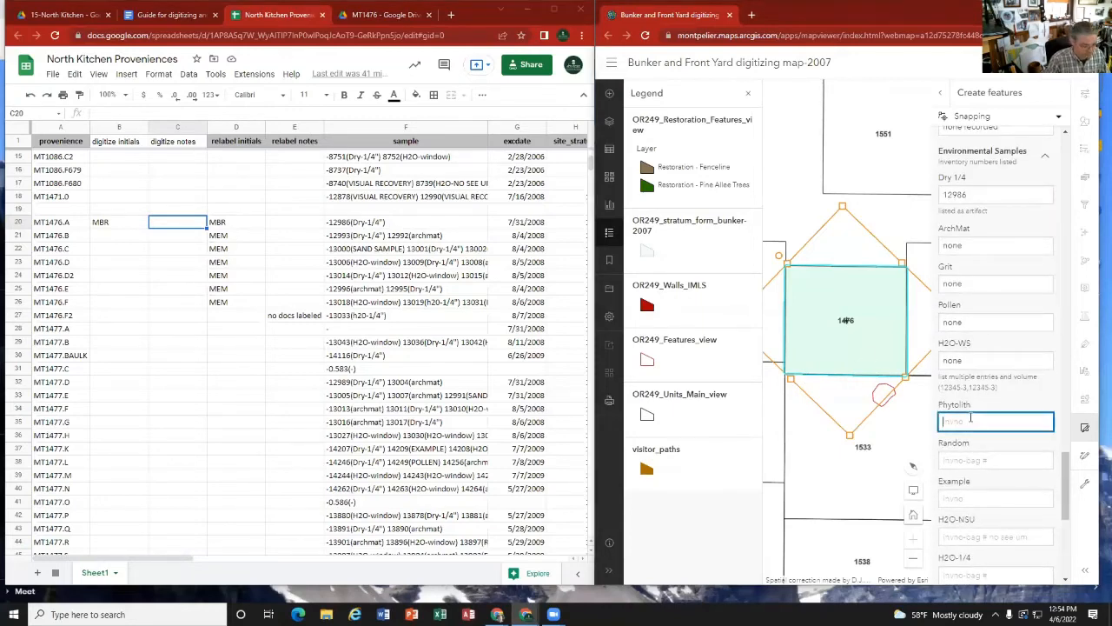
text(none)
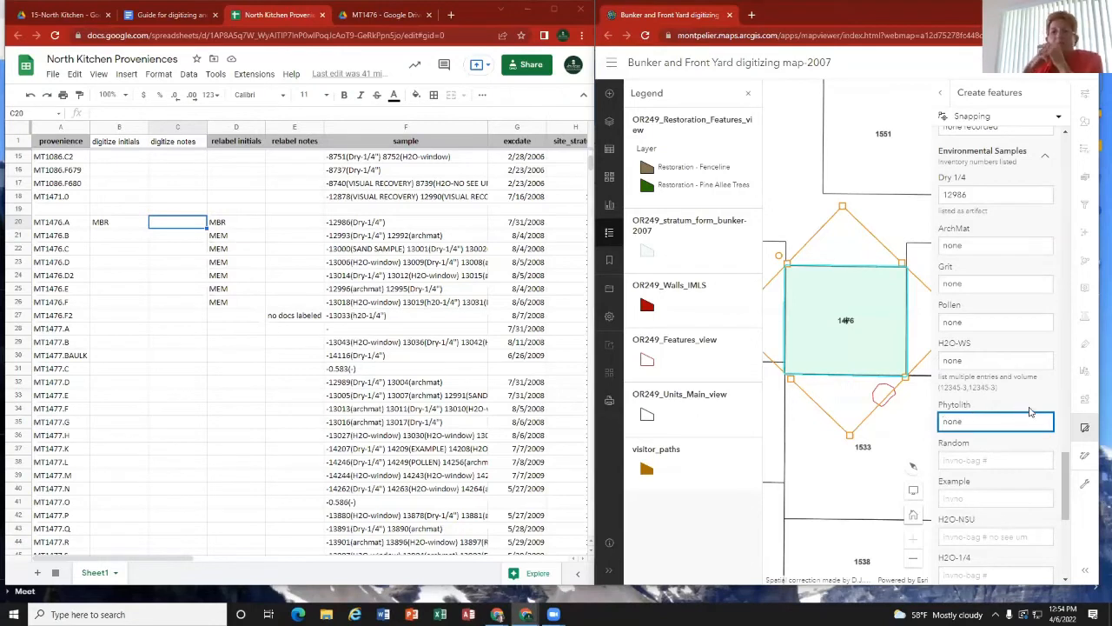
click(966, 461)
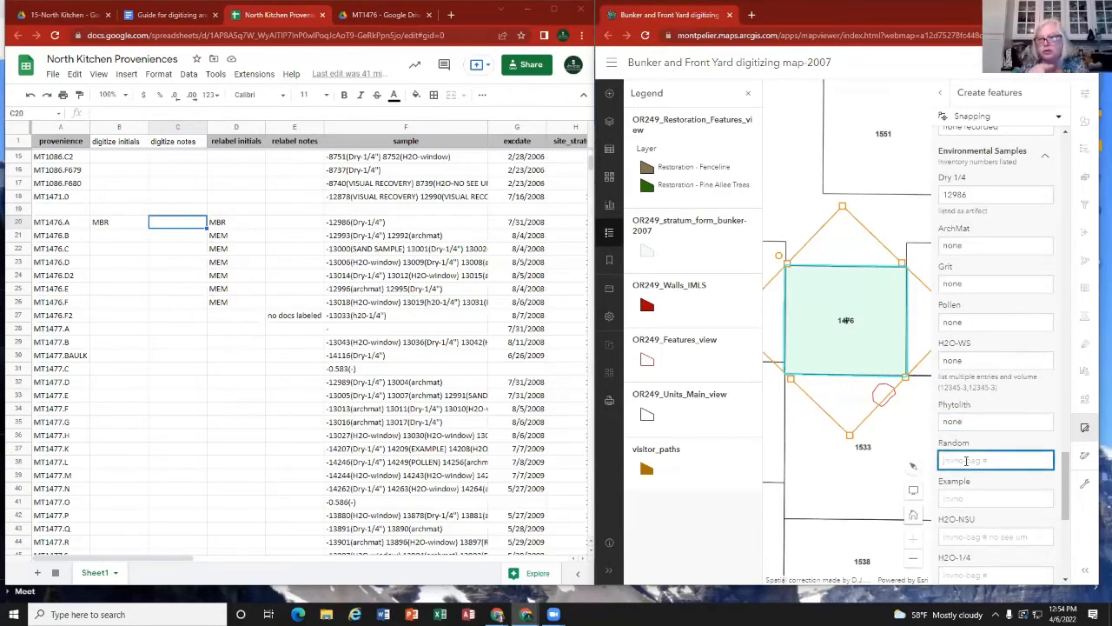
text(none)
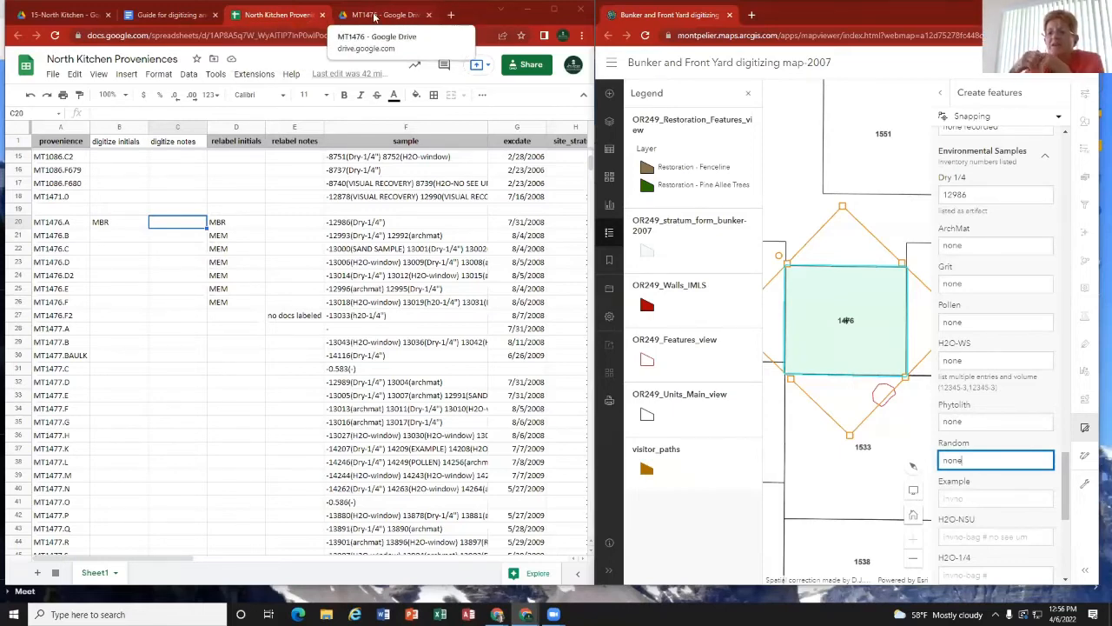
Step: Open MT1476's unit summary PDF from its Drive folder and review the excavation sequence and sample form
click(371, 18)
click(23, 62)
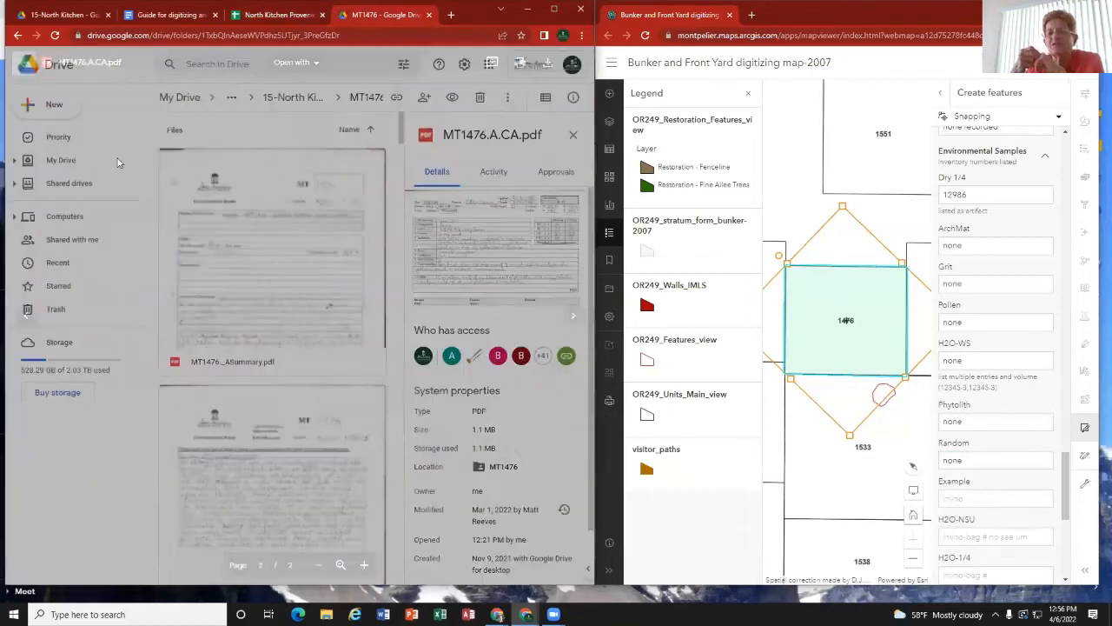
scroll(233, 255, down, 1)
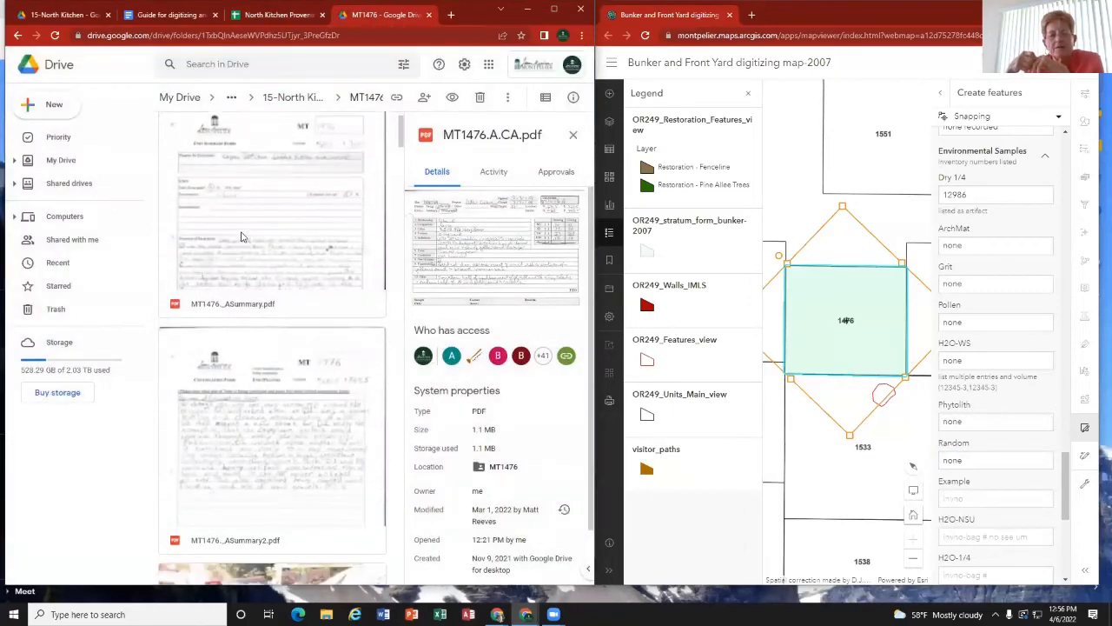
double_click(244, 231)
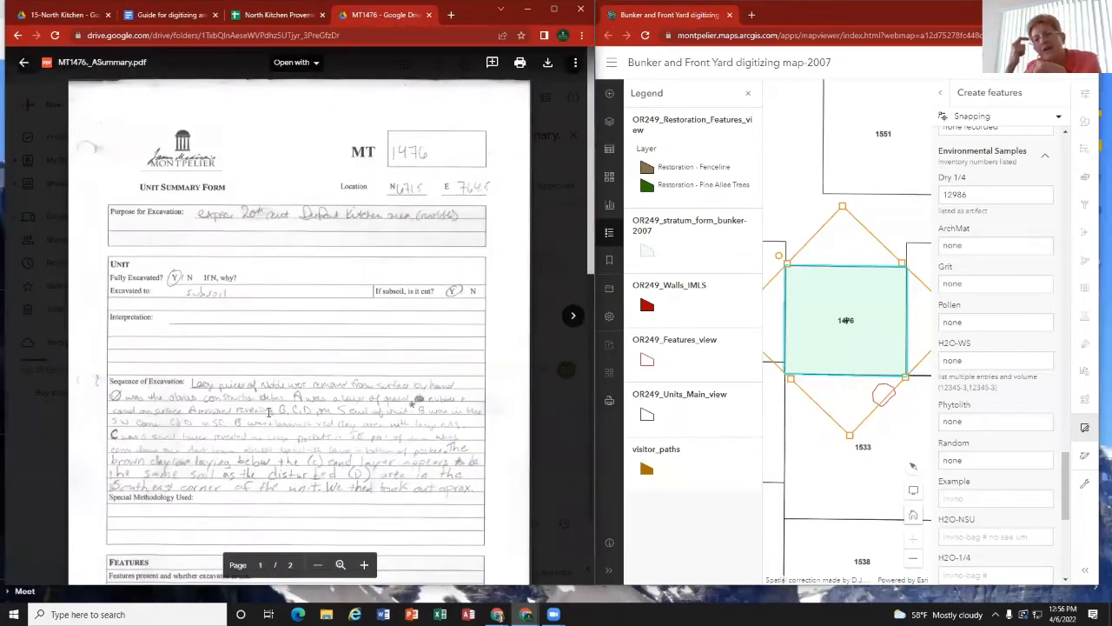
scroll(246, 395, down, 2)
scroll(247, 395, up, 1)
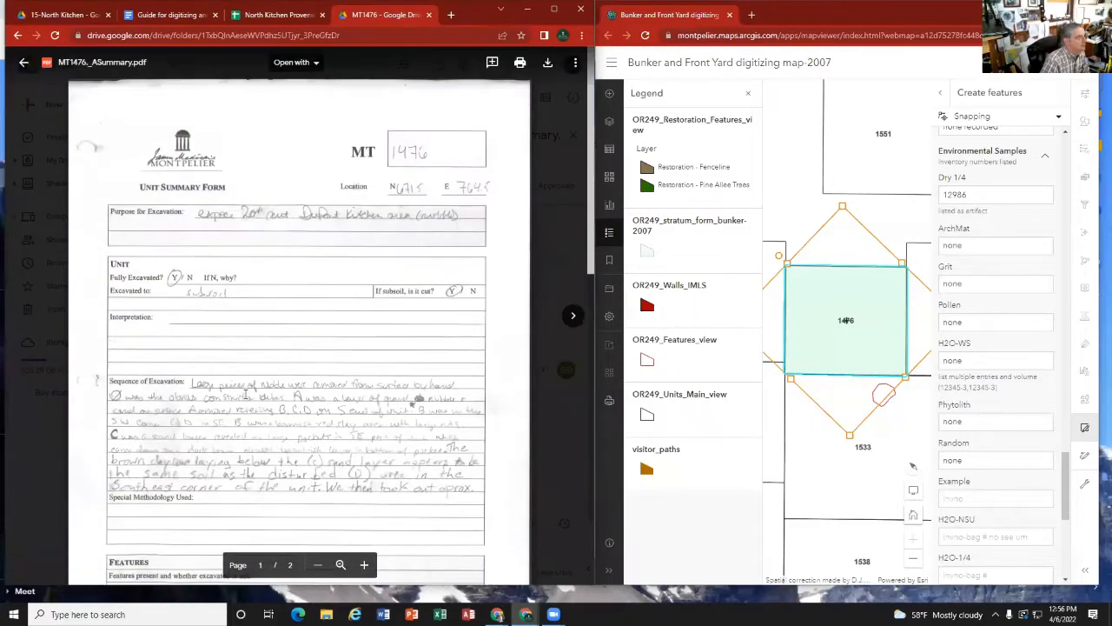
scroll(235, 359, down, 2)
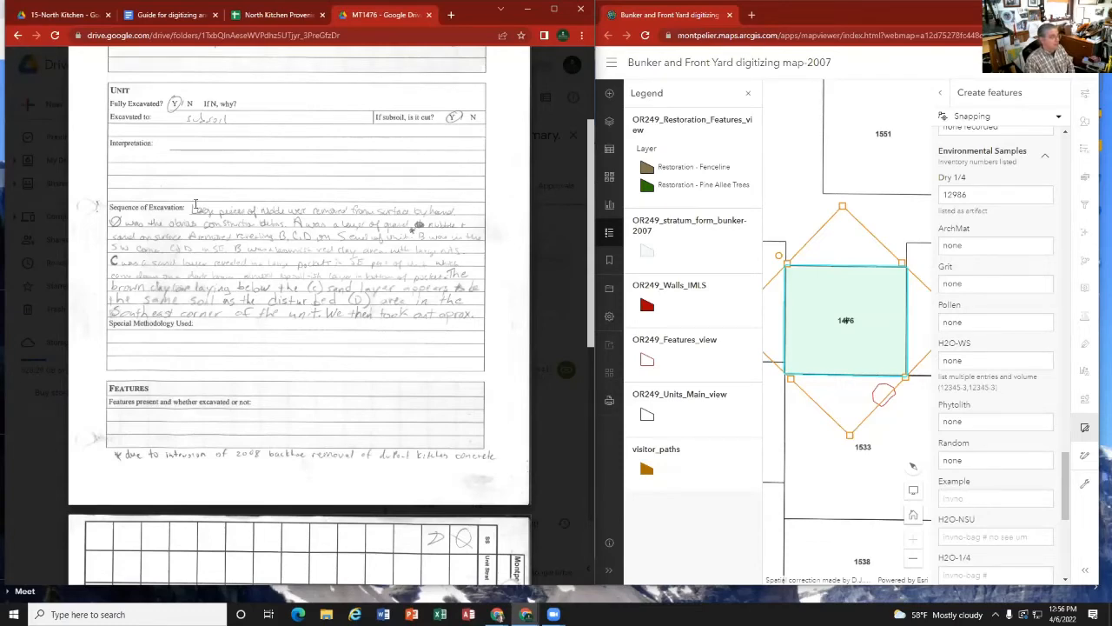
scroll(304, 273, down, 5)
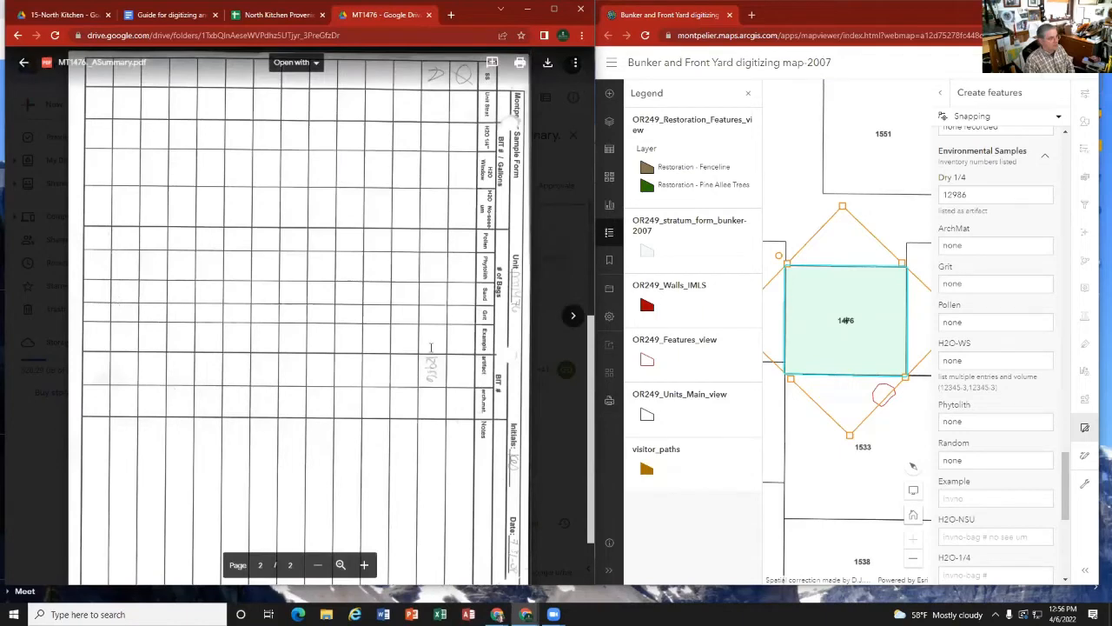
scroll(439, 348, up, 3)
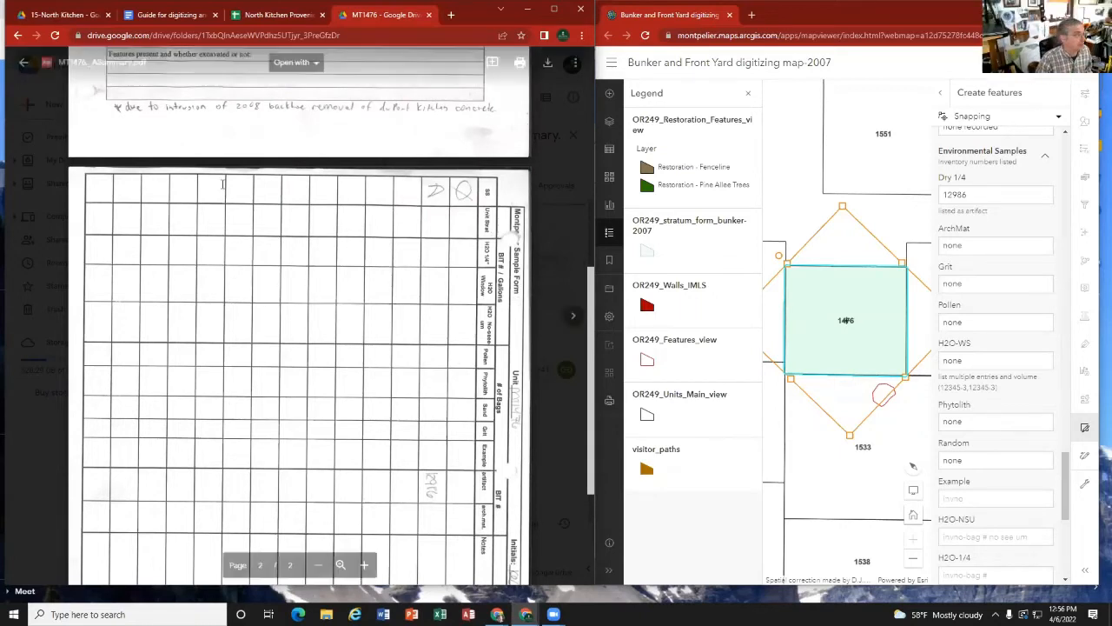
Step: View MT1476's continuation form, then open MT1476.A.CA.pdf from the unit's Drive folder and review its environmental samples
click(573, 320)
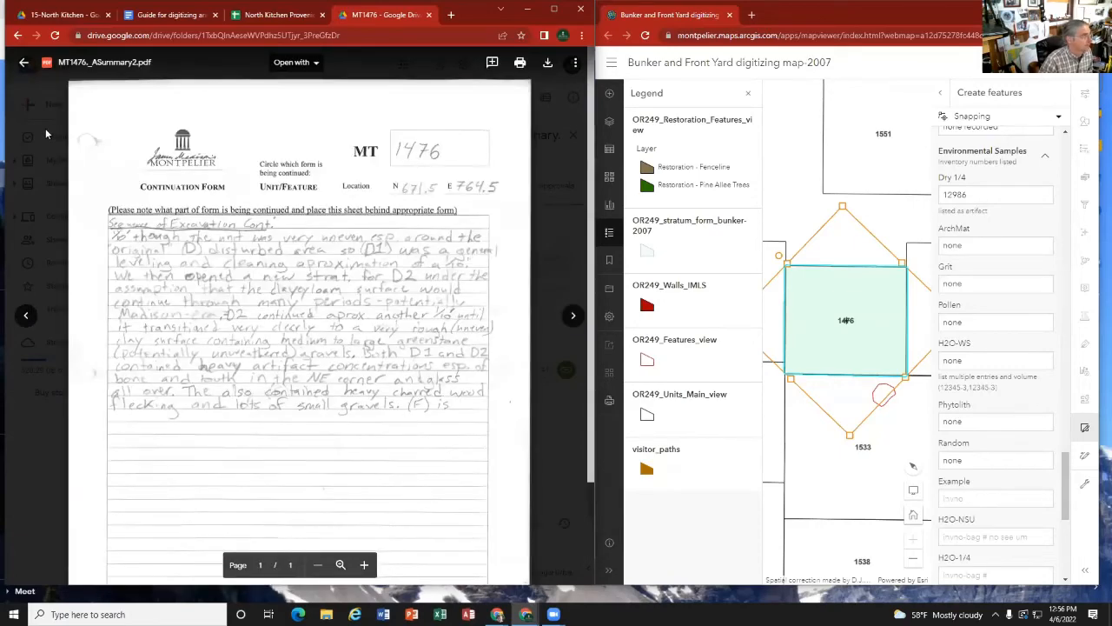
click(46, 133)
scroll(189, 345, down, 5)
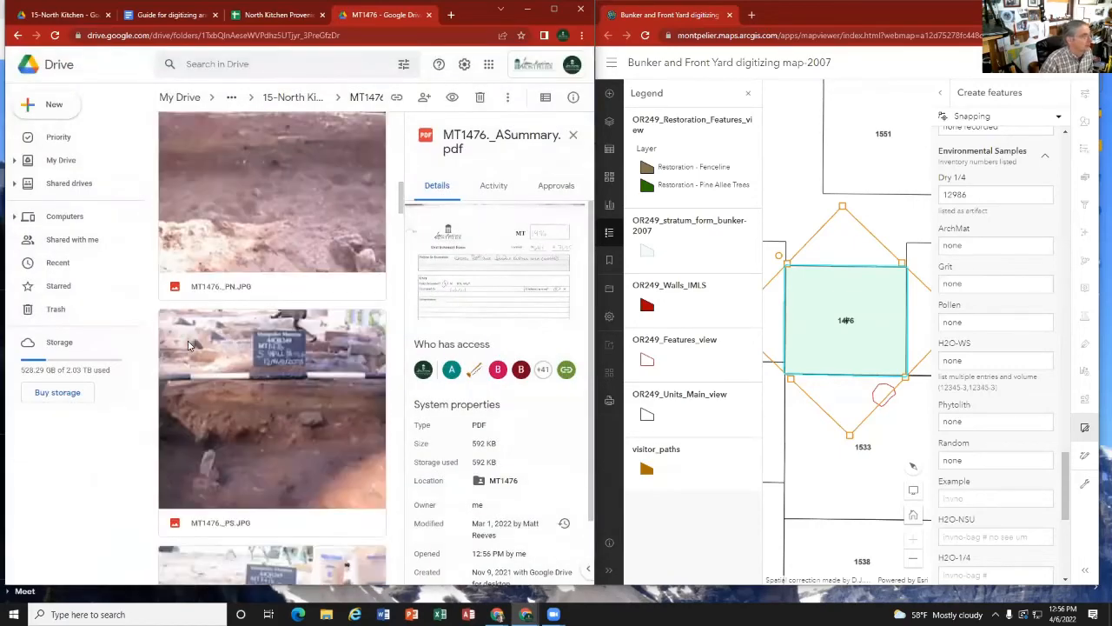
scroll(189, 345, down, 5)
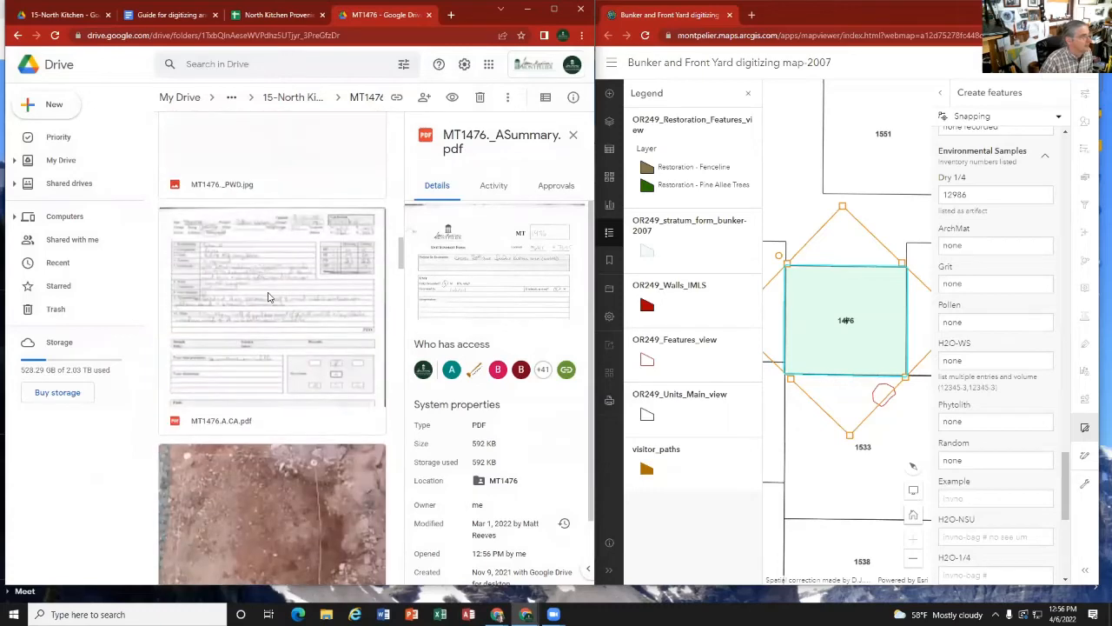
double_click(269, 297)
scroll(314, 244, down, 5)
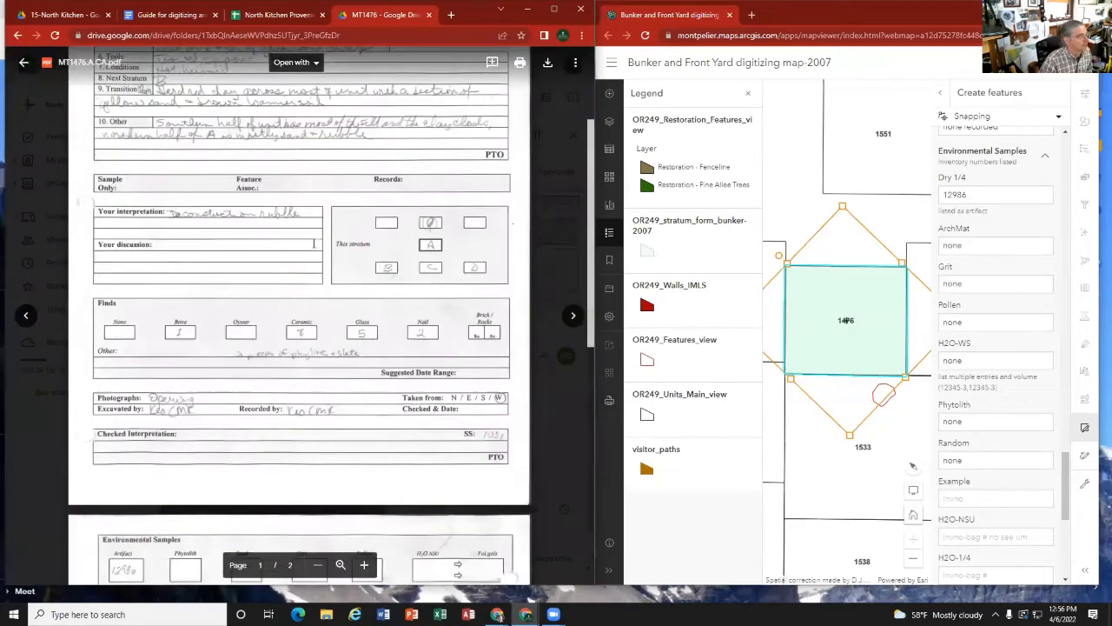
scroll(313, 244, down, 5)
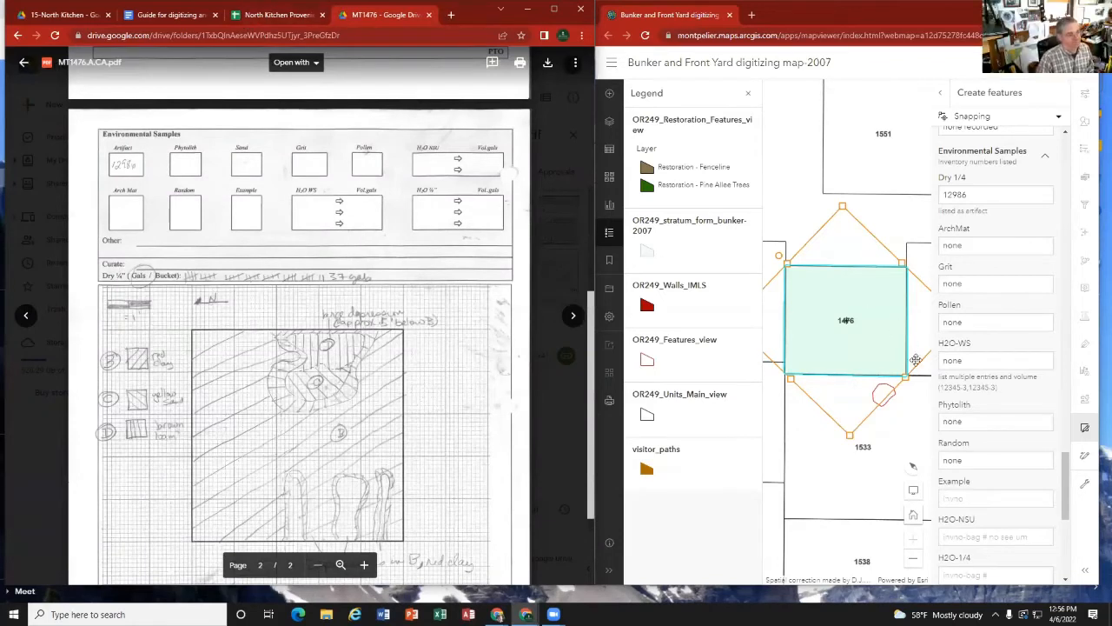
Step: Enter "none" for the Example, H2O-NSU, H2O-1/4 and Sand samples, and set Gallons Excavated to 37
scroll(982, 478, down, 2)
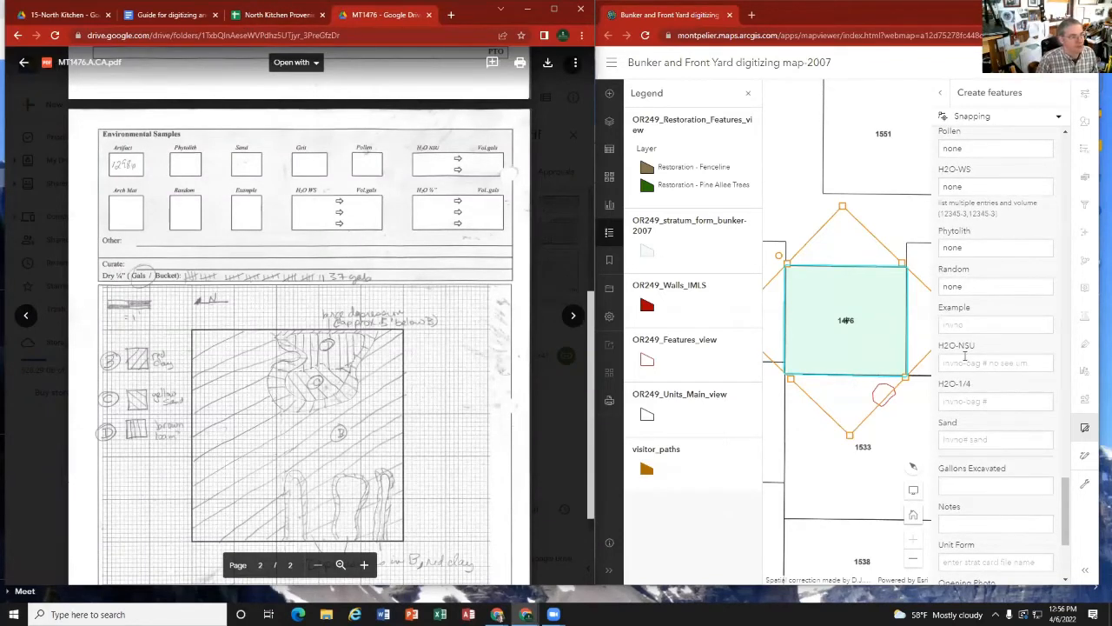
click(965, 324)
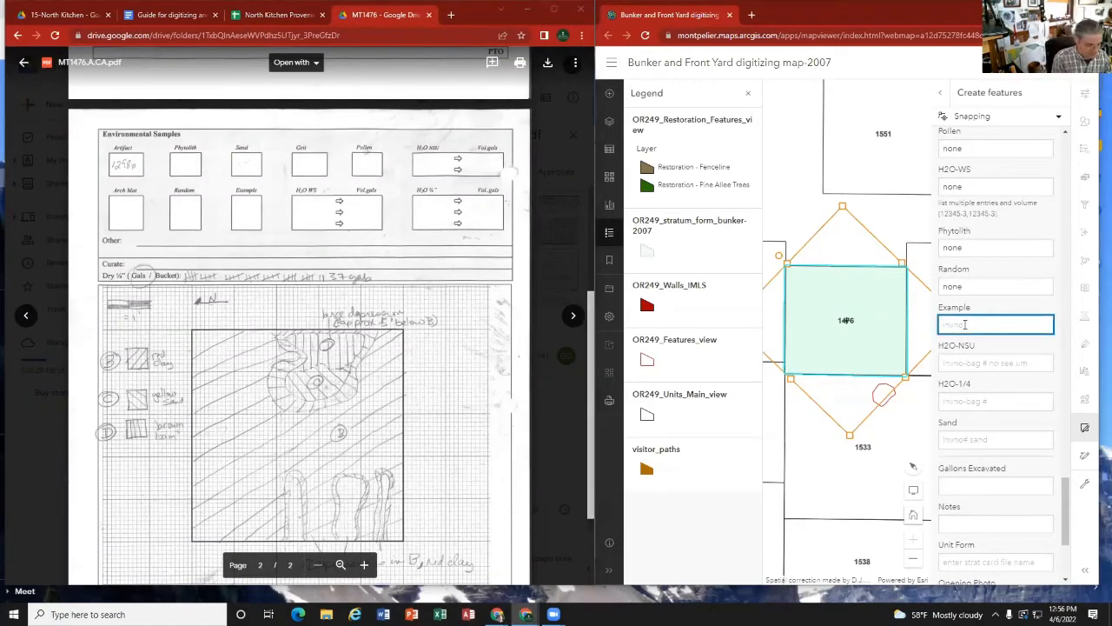
text(none)
key(Tab)
text(no)
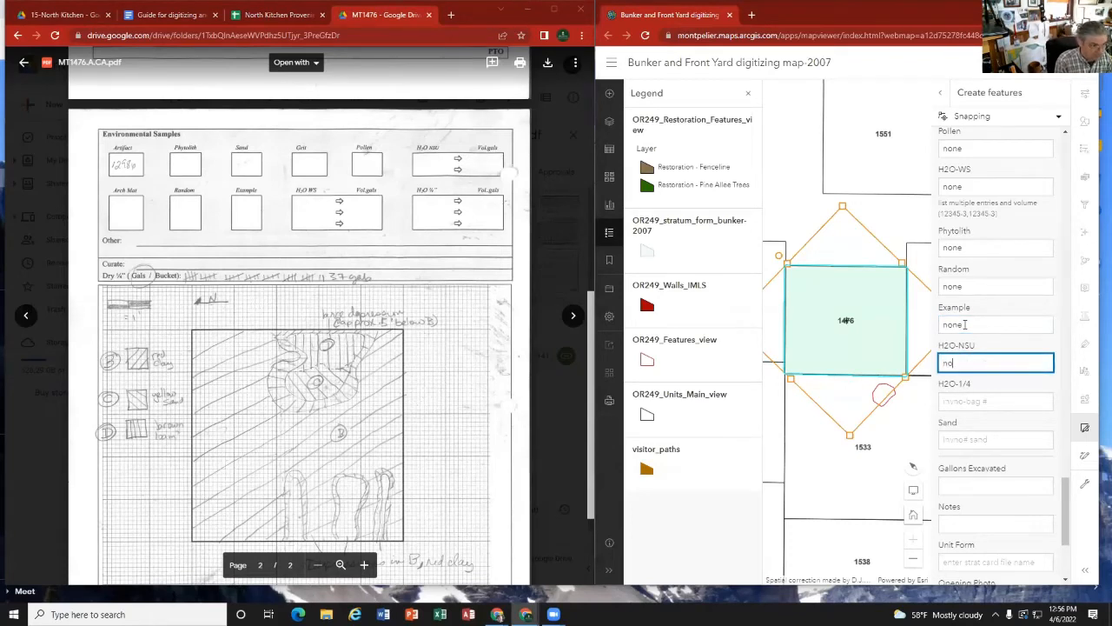
text(ne)
key(Tab)
text(none)
key(Tab)
text(no)
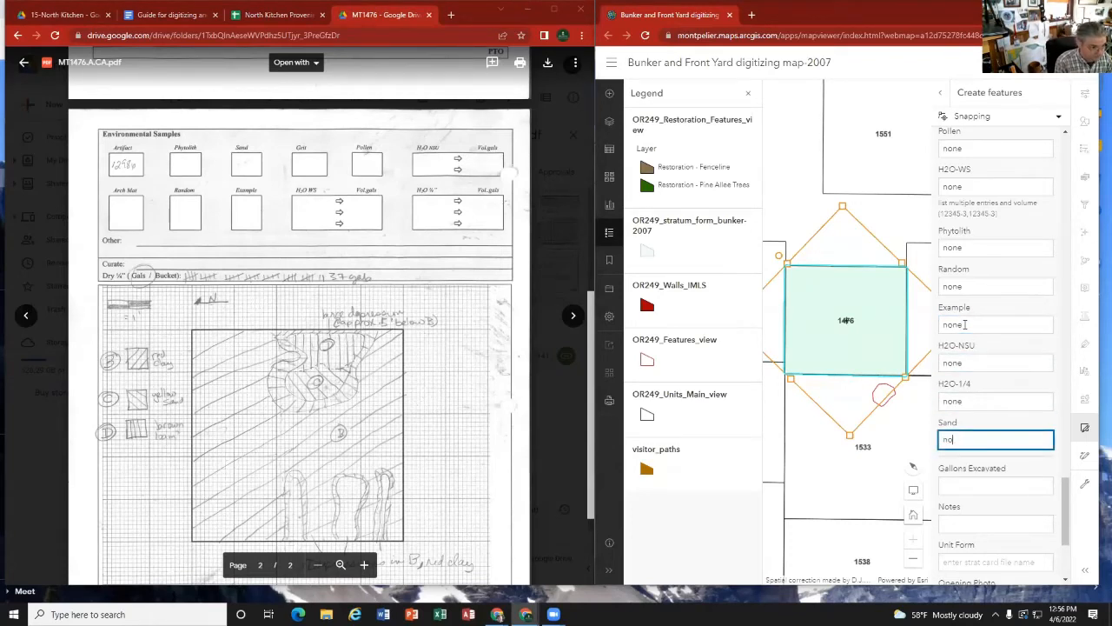
text(ne)
key(Tab)
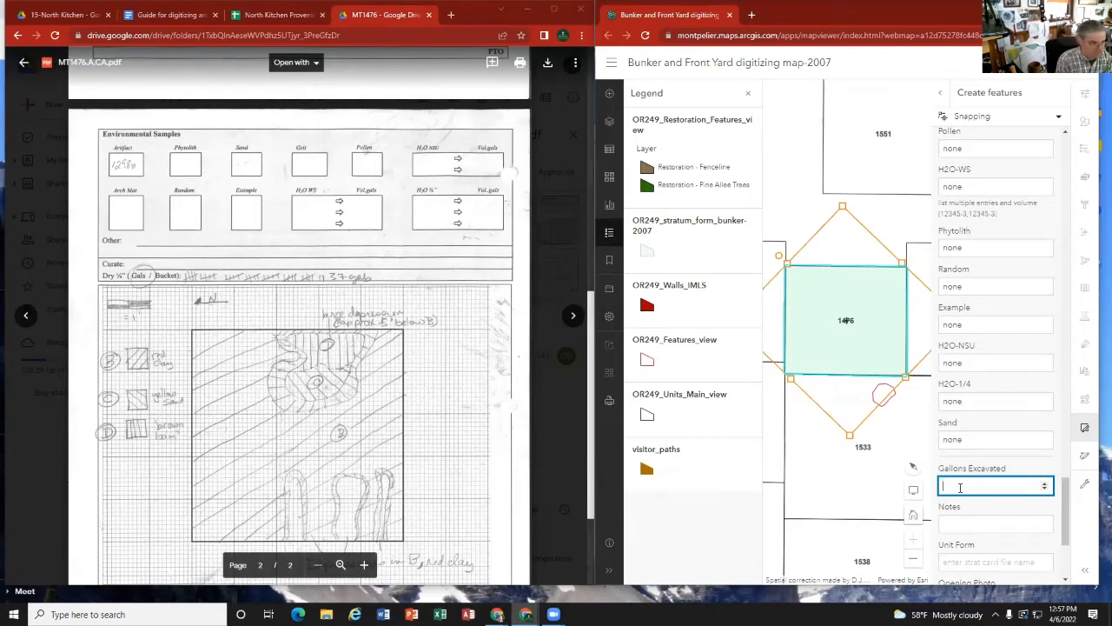
text(37)
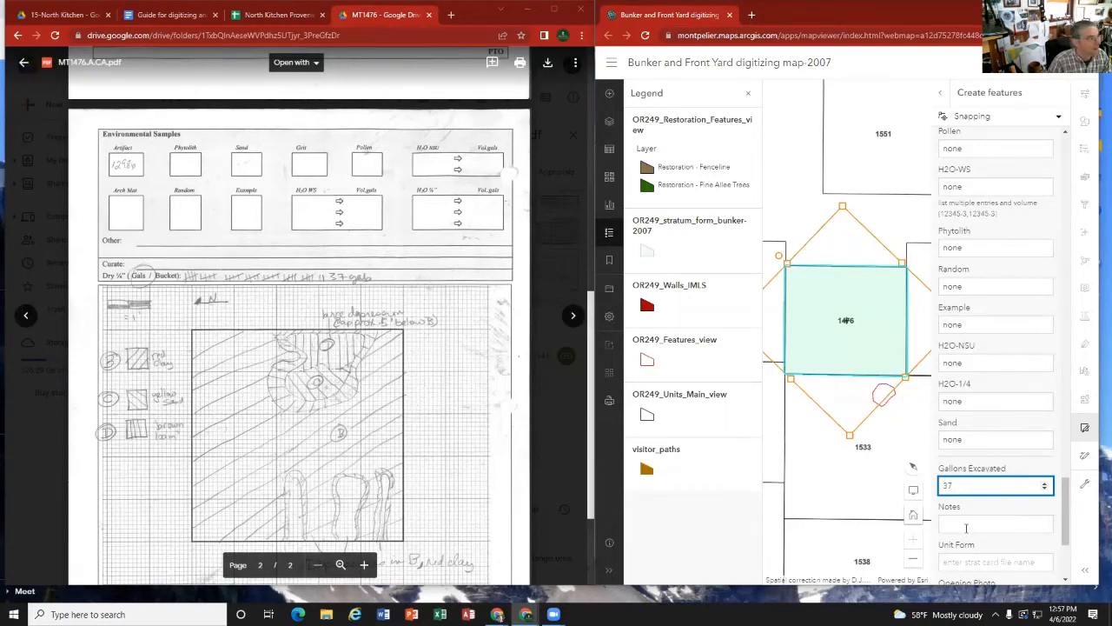
Step: Consult the digitizing guide's instructions on what belongs in the Notes field
click(964, 526)
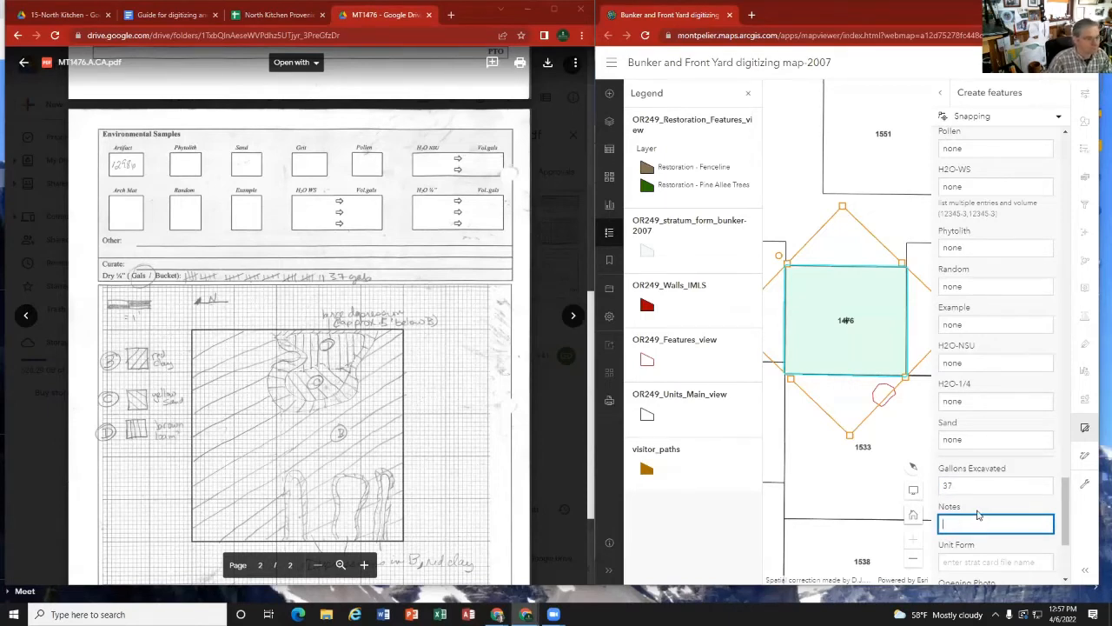
scroll(978, 512, down, 1)
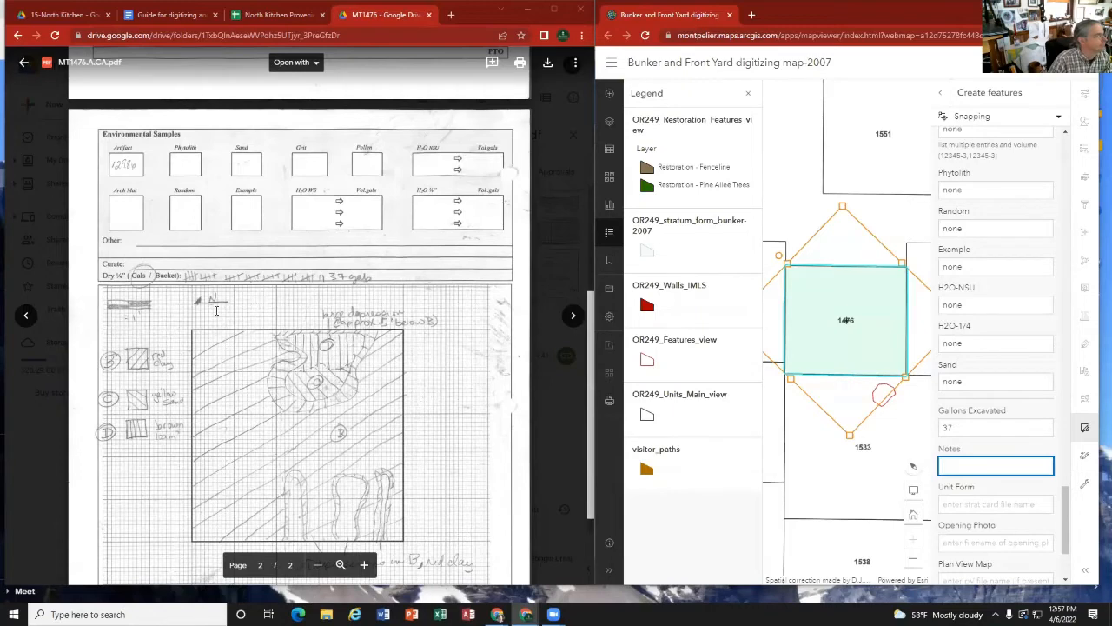
click(157, 15)
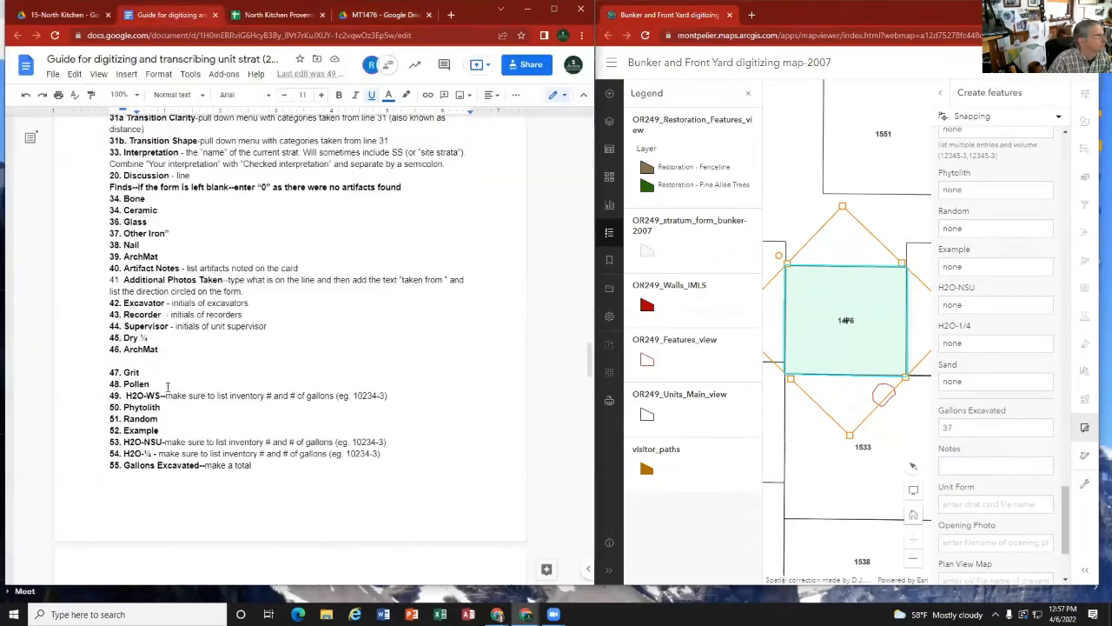
scroll(168, 386, down, 3)
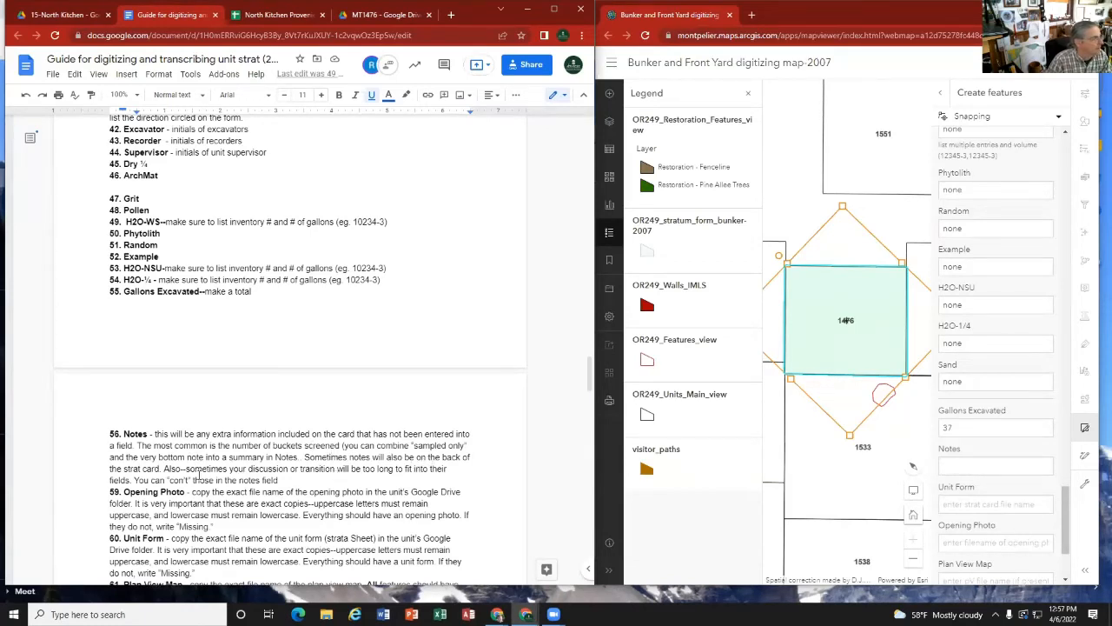
click(975, 467)
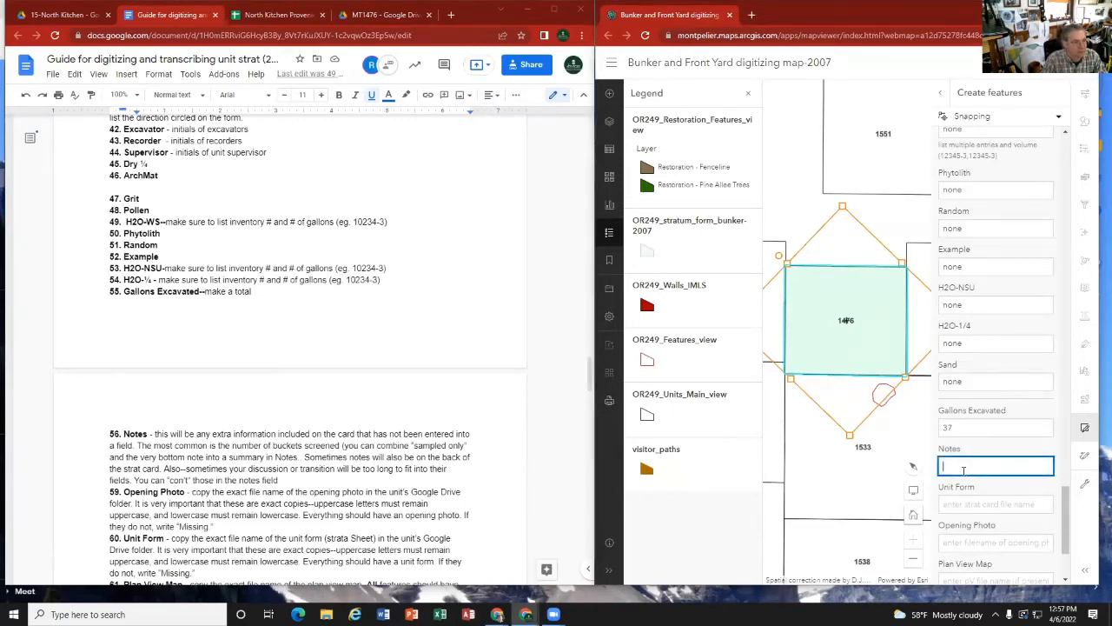
scroll(348, 260, up, 4)
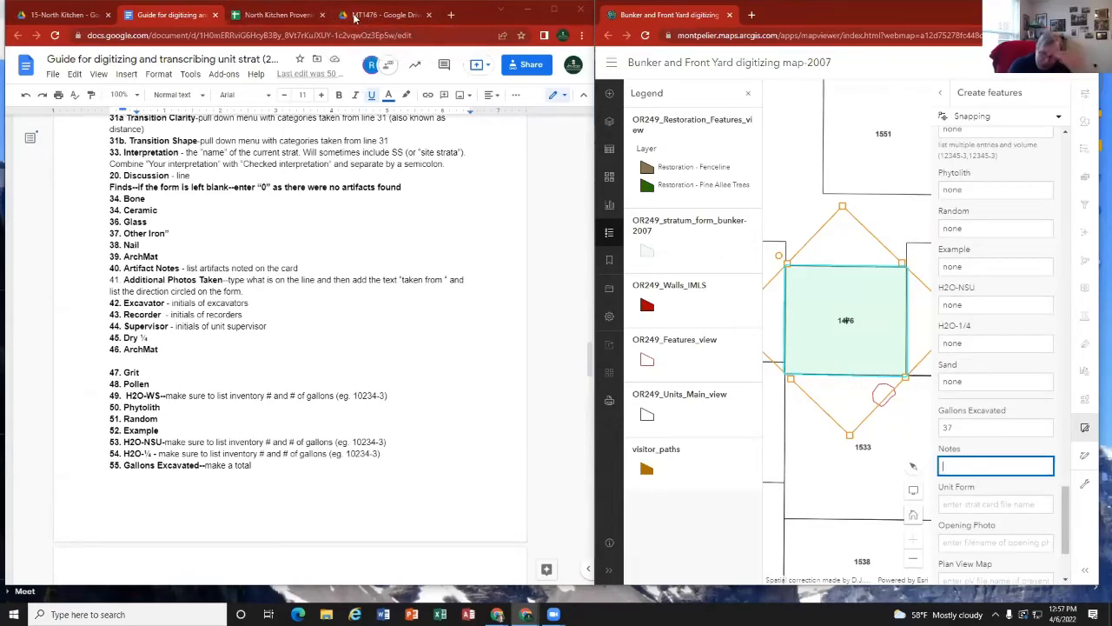
Step: Transcribe the excavation conditions from the MT1476.A strat card into the stratum's Notes as "Condition: hot humid"
click(354, 24)
scroll(215, 259, up, 15)
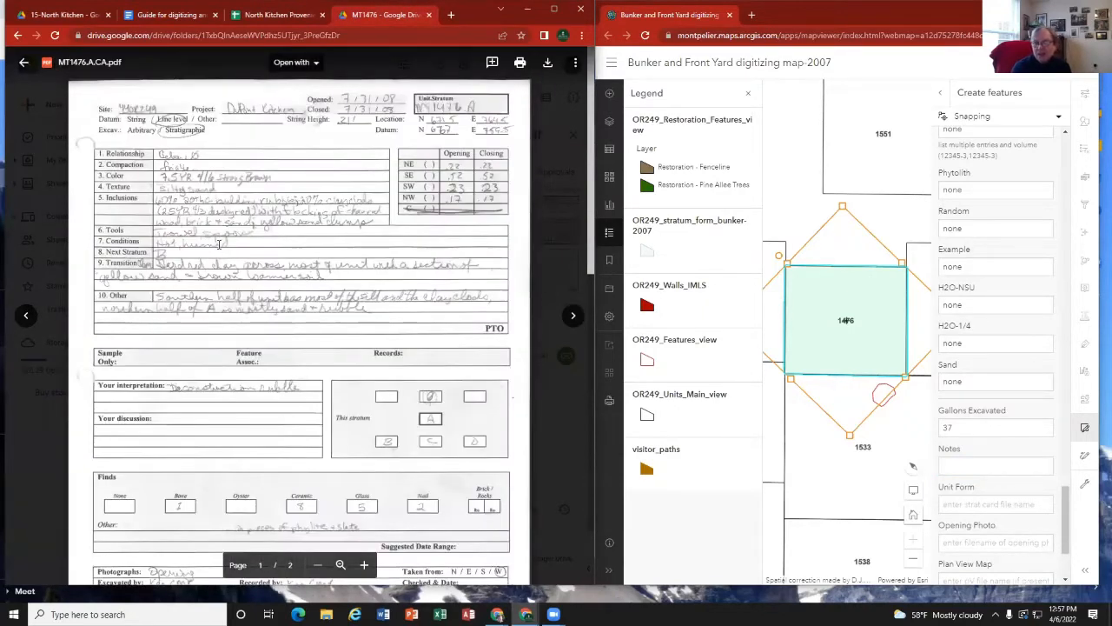
click(974, 464)
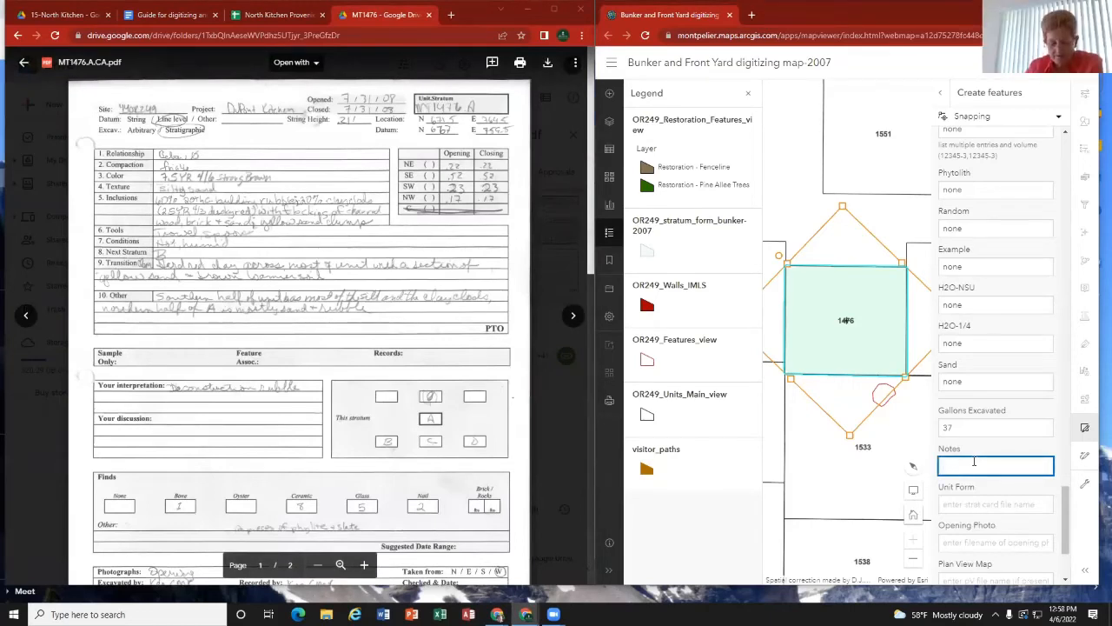
text(Conditions)
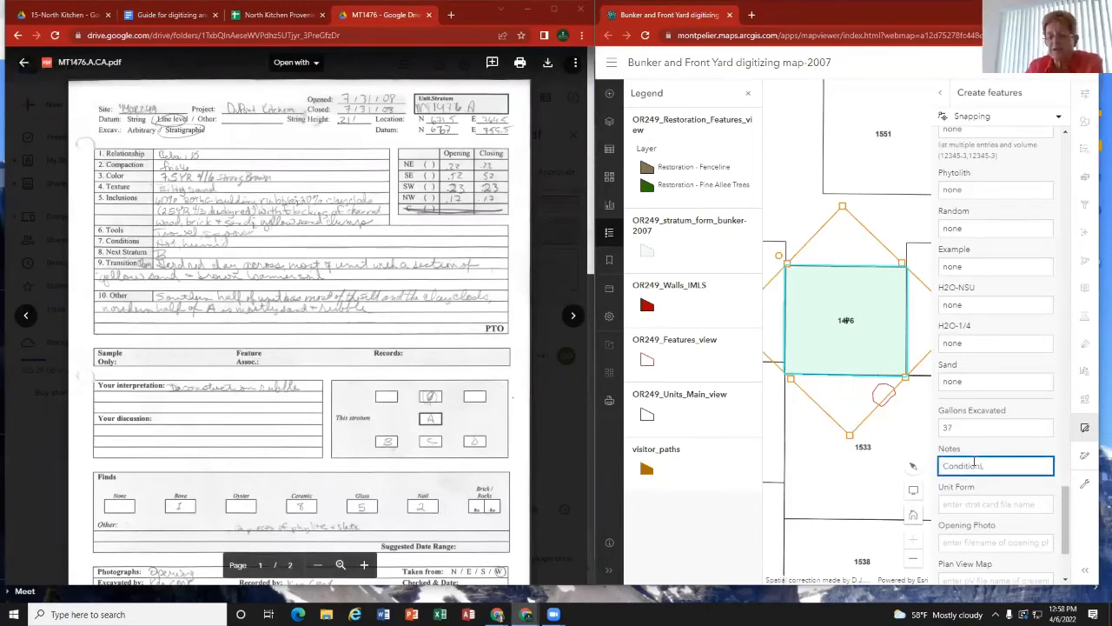
text( hot hu)
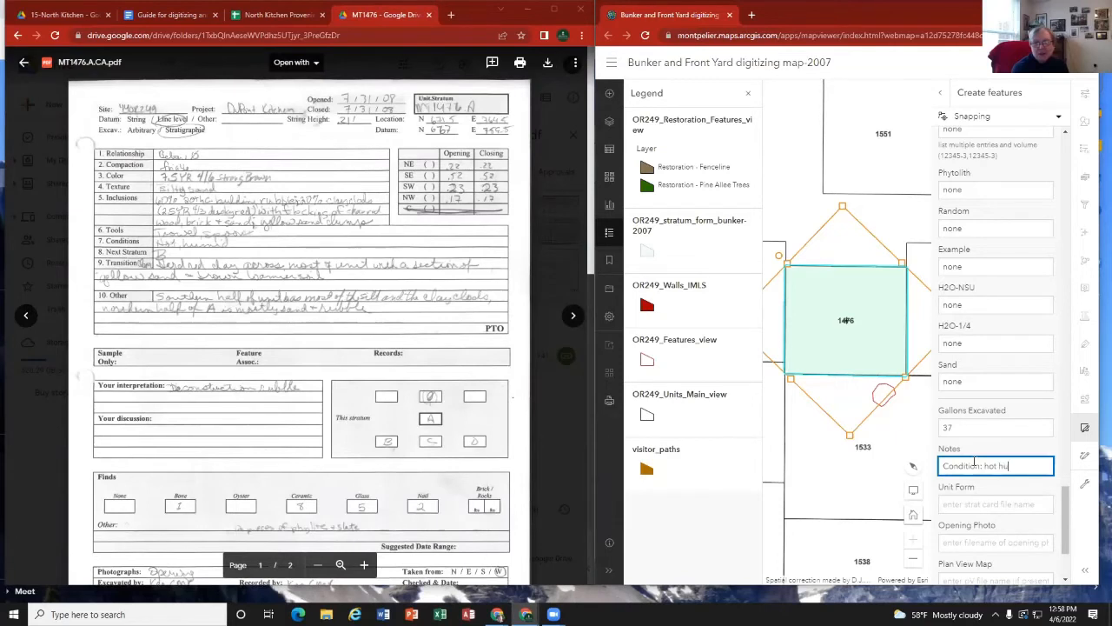
text(mid)
key(BackSpace)
key(BackSpace)
key(BackSpace)
key(BackSpace)
text(id)
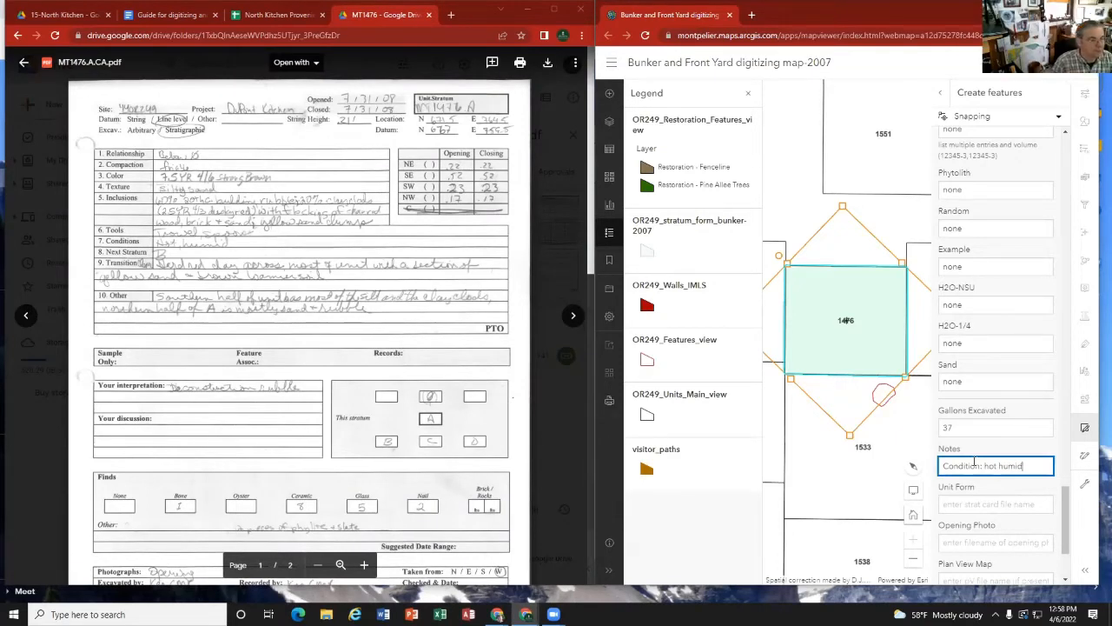
Step: Add "Add condition (line 7)" to the end of the digitizing guide's Notes entry, checking the line number on the illustrated strata card
click(178, 17)
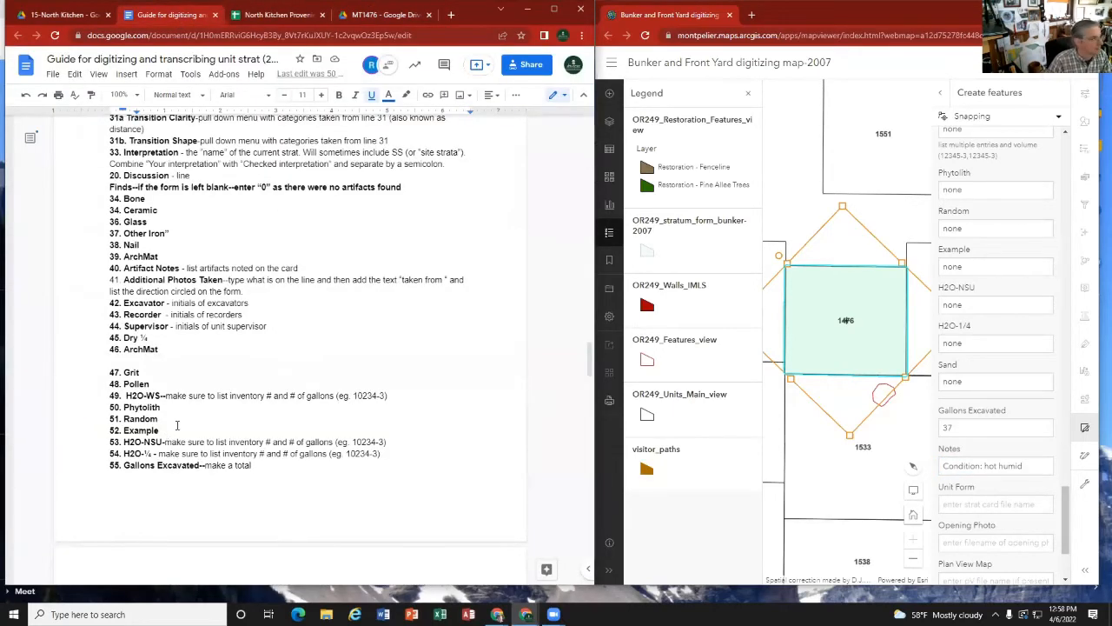
scroll(177, 425, down, 3)
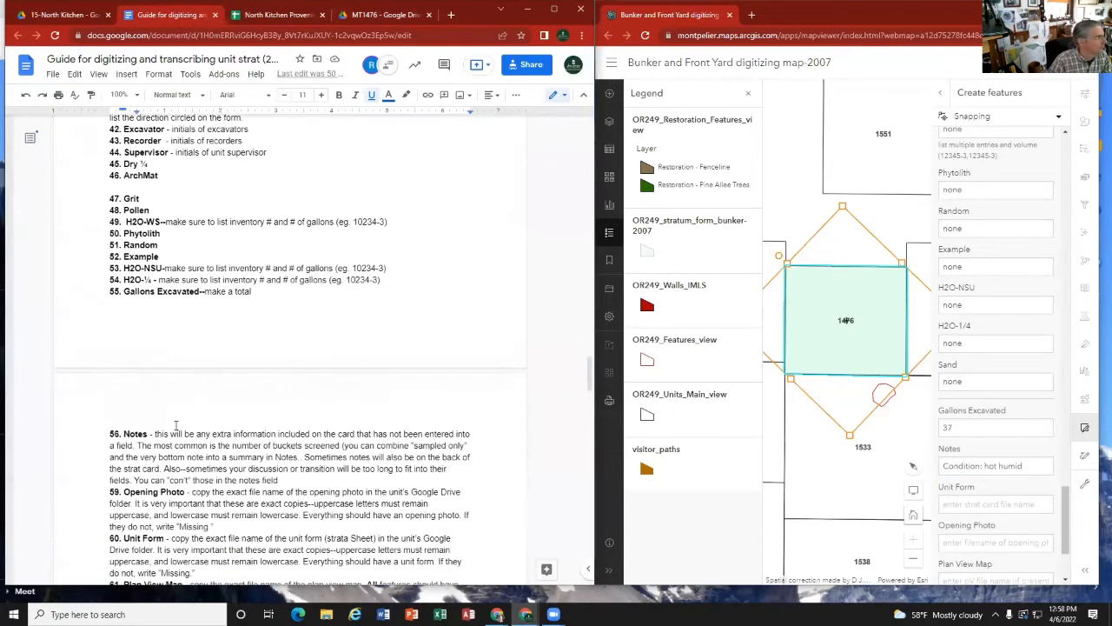
click(308, 485)
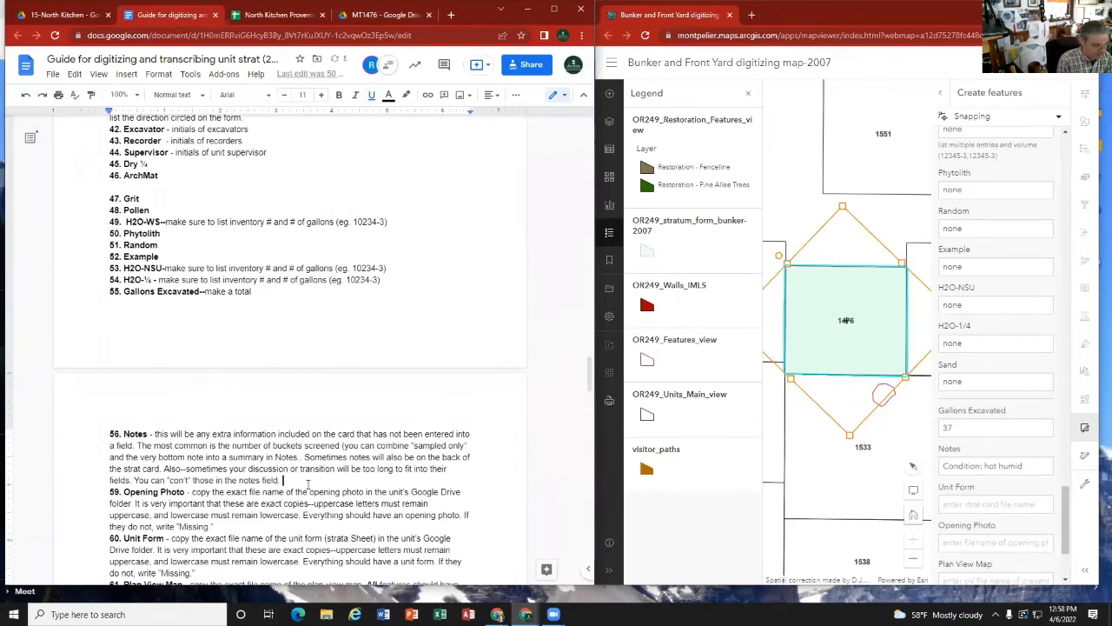
key(BackSpace)
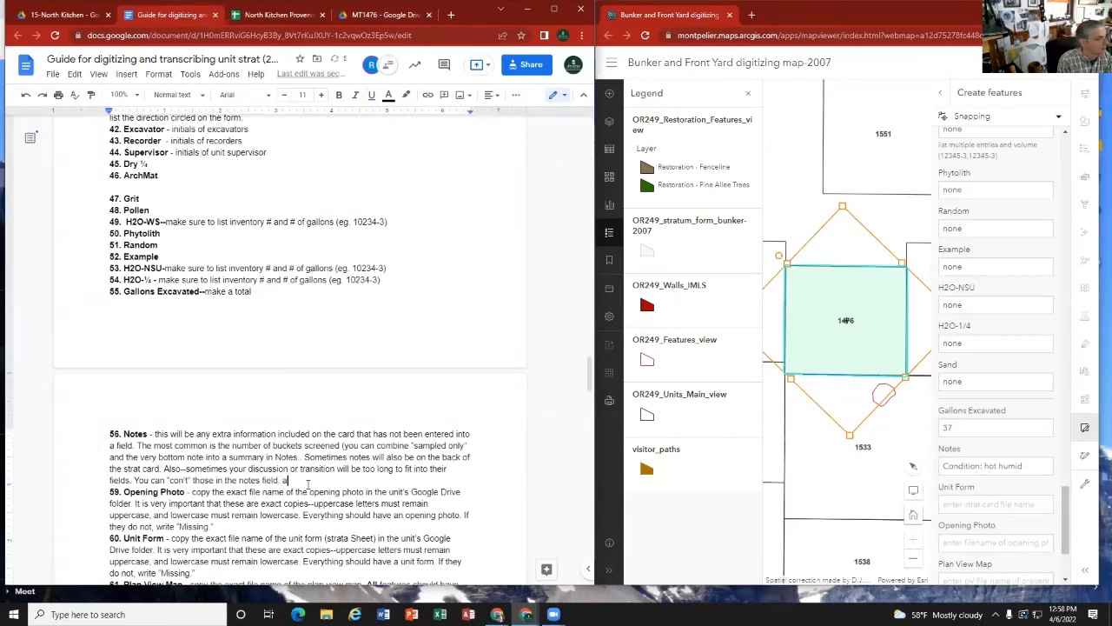
text(Add condit)
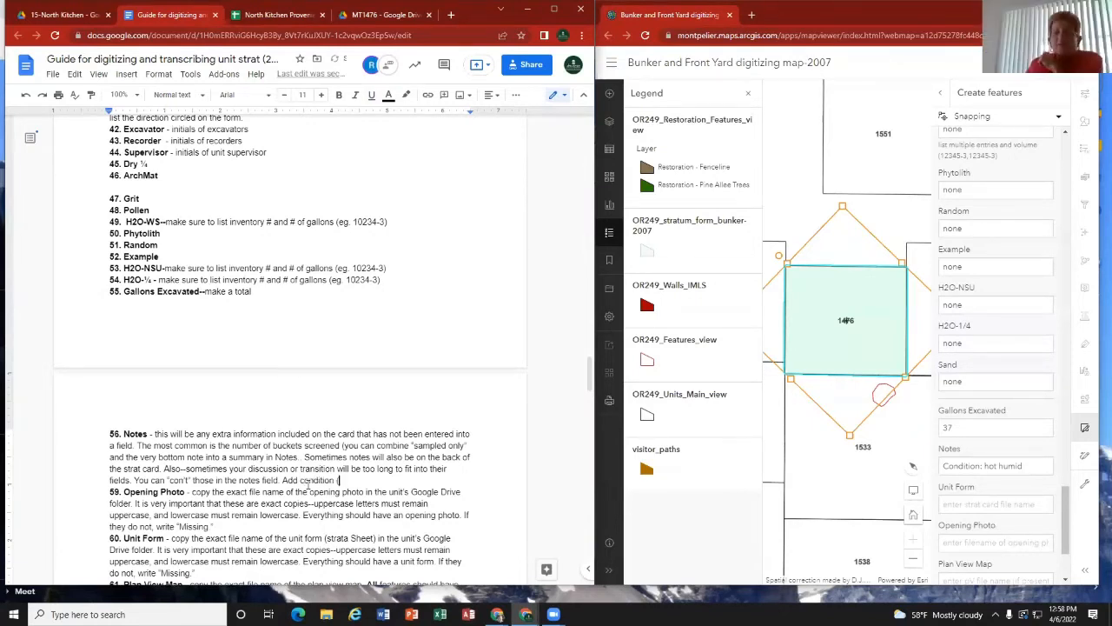
text(ion (line)
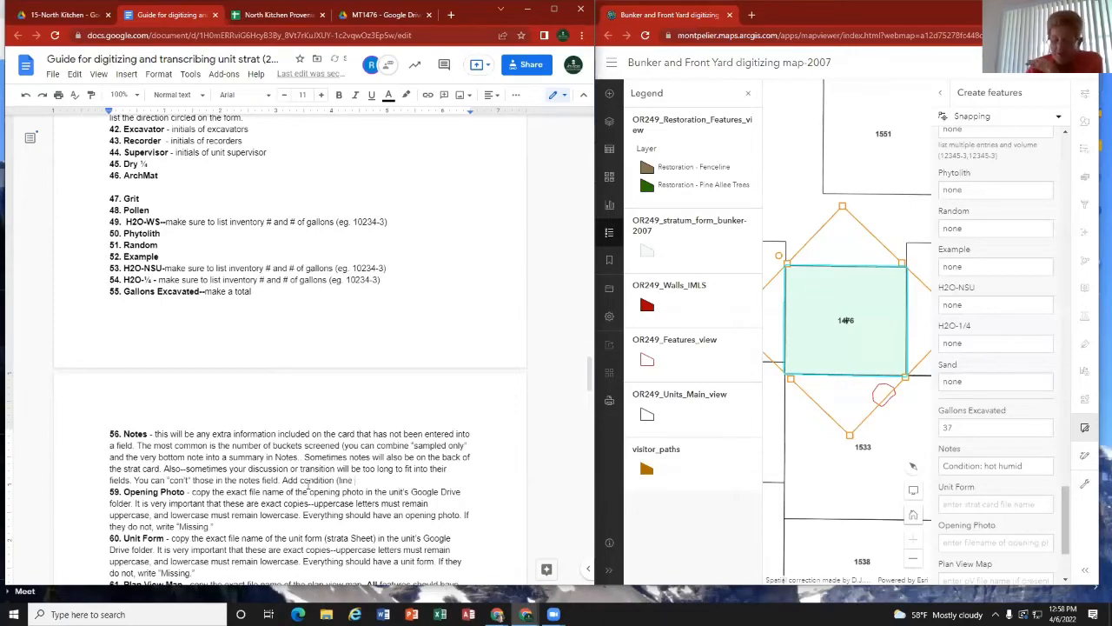
scroll(217, 376, up, 20)
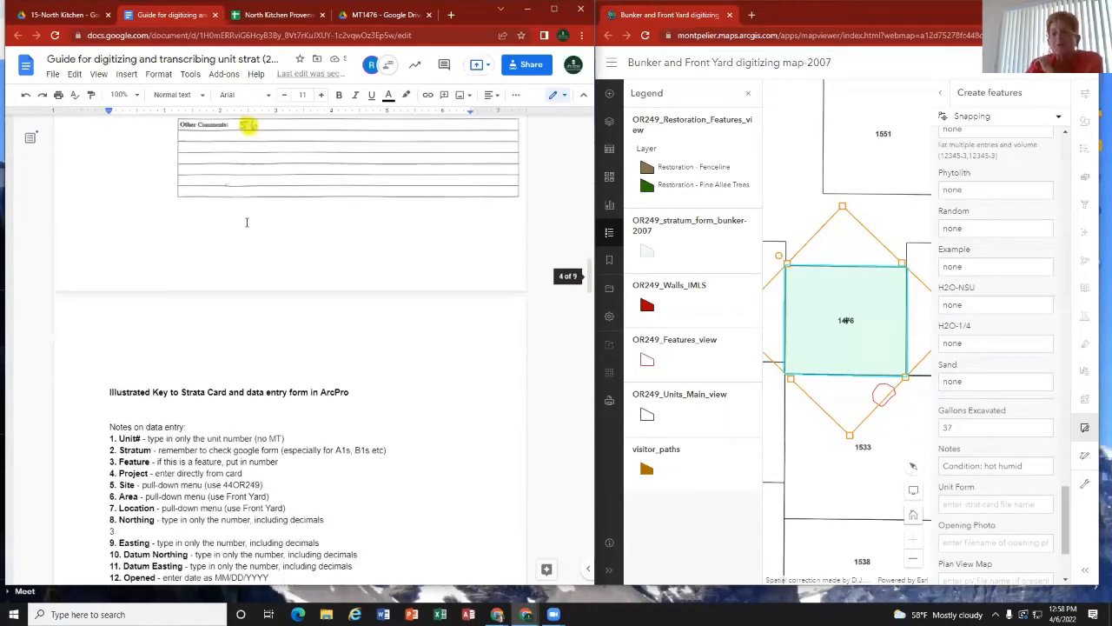
scroll(245, 221, up, 15)
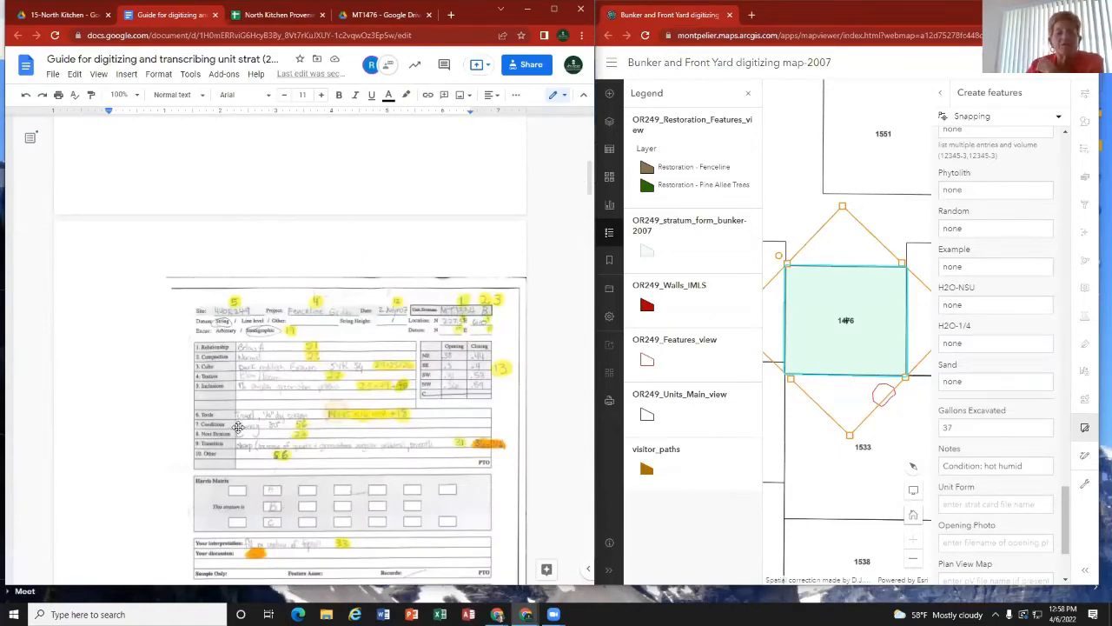
scroll(269, 439, down, 5)
scroll(271, 433, down, 20)
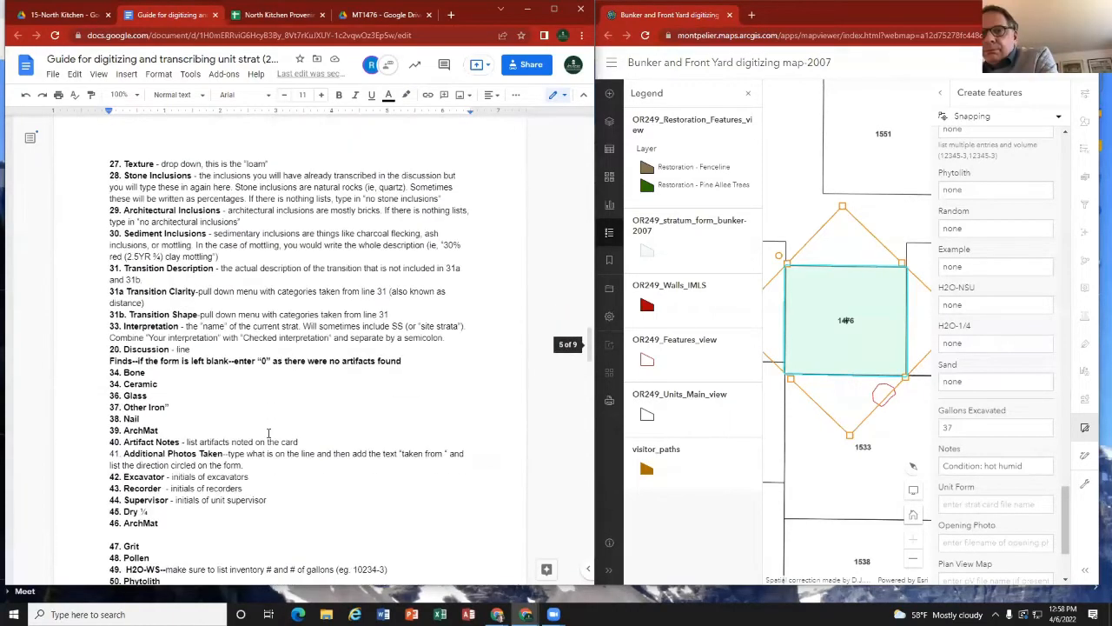
scroll(268, 433, down, 6)
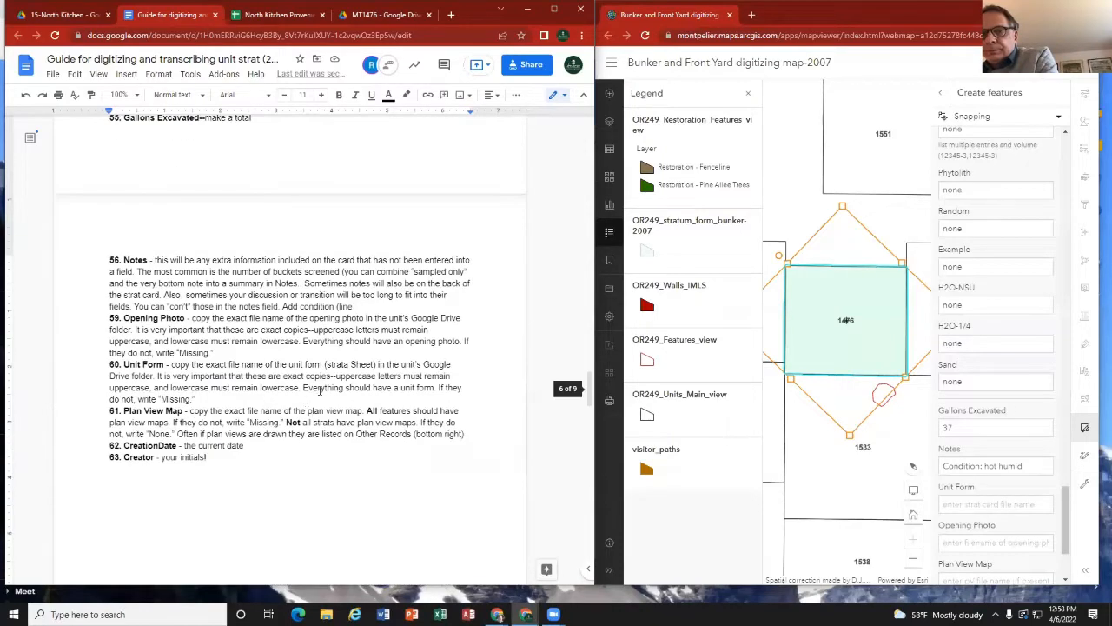
text(")
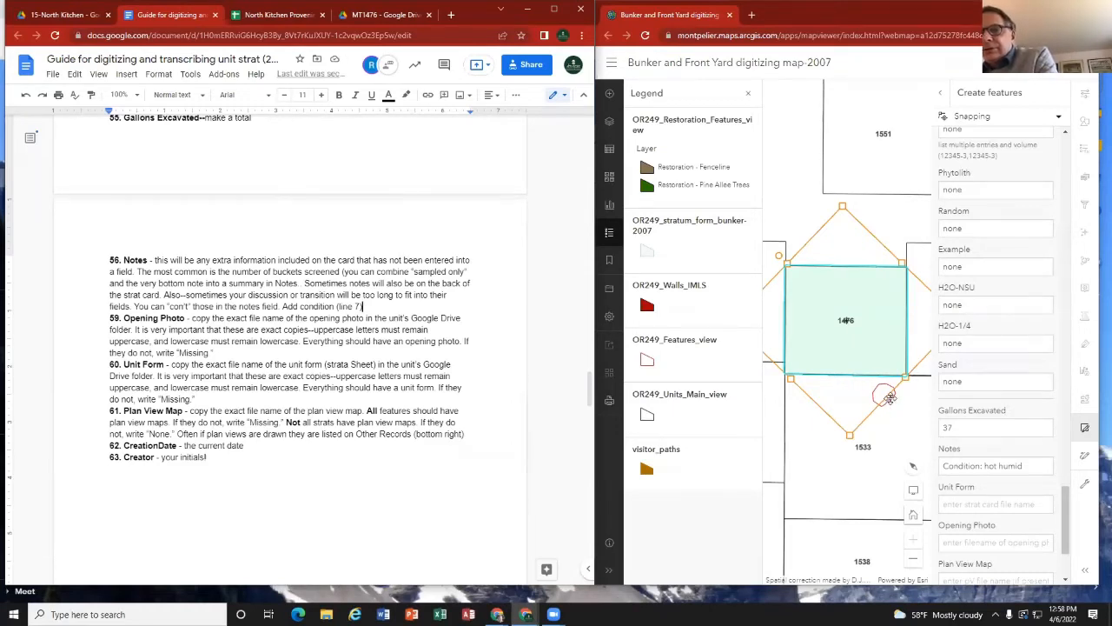
Step: Fill in the stratum's Unit Form with the strat card's exact file name, MT1476.A.CA.pdf, copied from Google Drive
click(1037, 466)
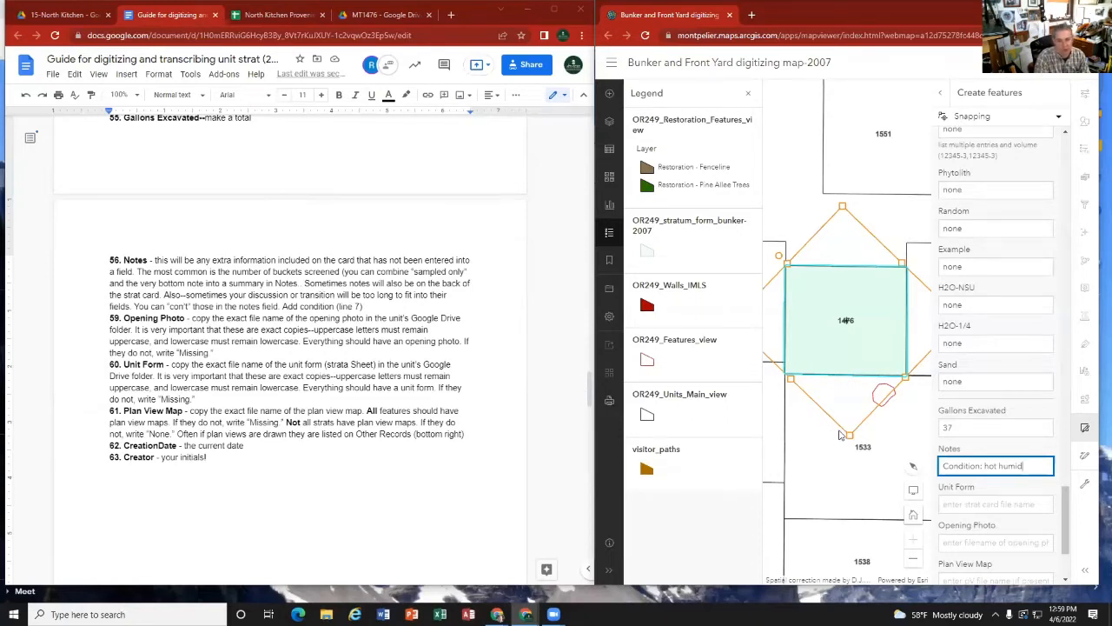
click(965, 505)
scroll(973, 505, down, 2)
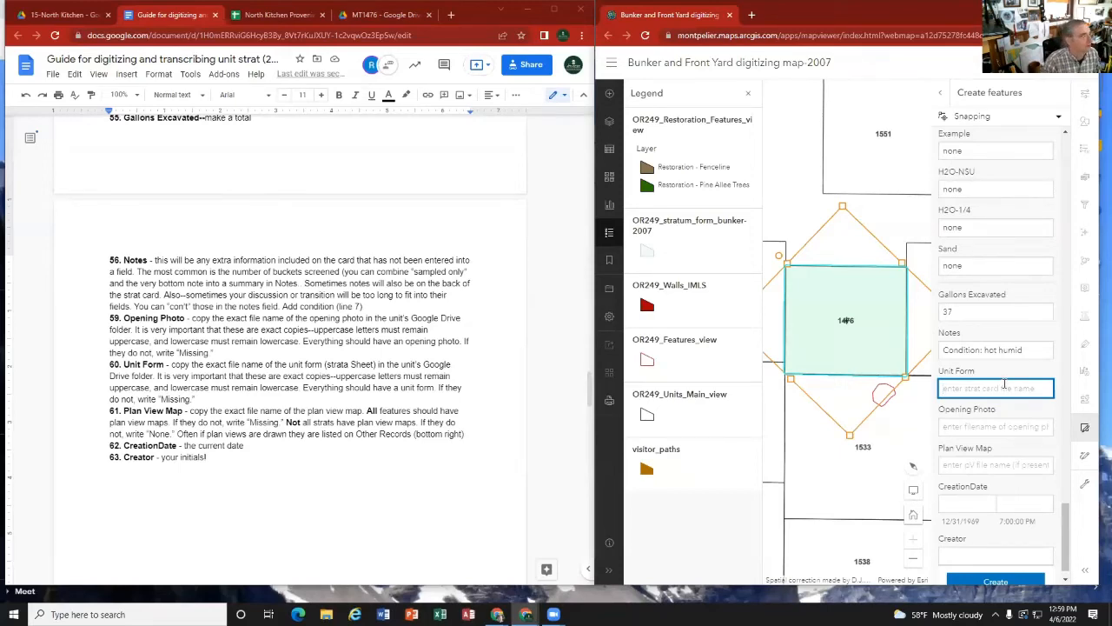
click(368, 12)
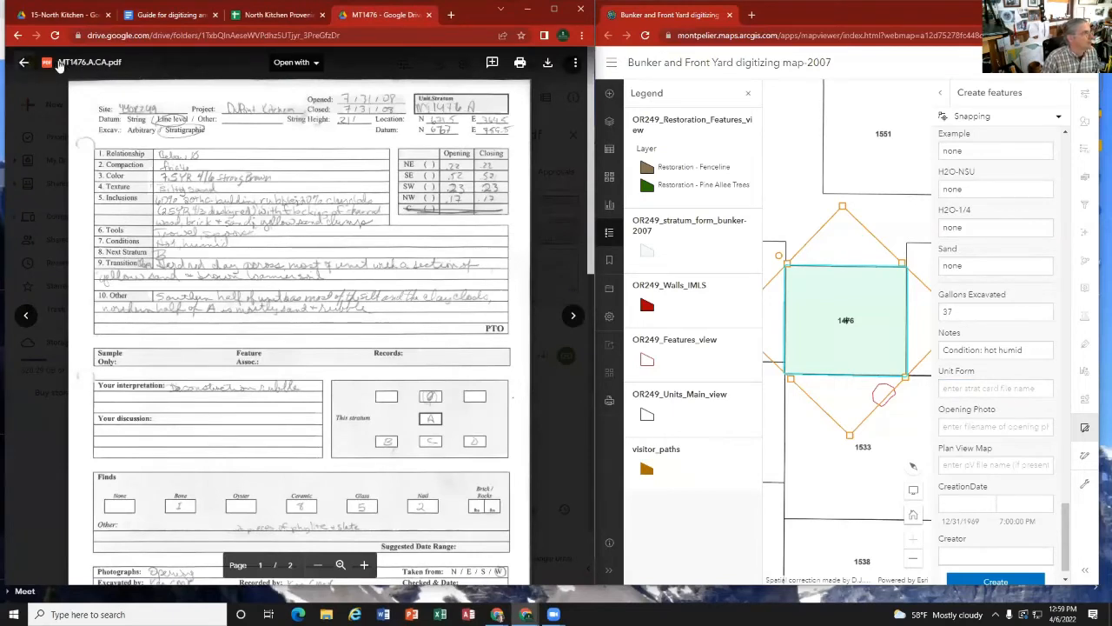
click(103, 67)
drag(273, 326, 206, 324)
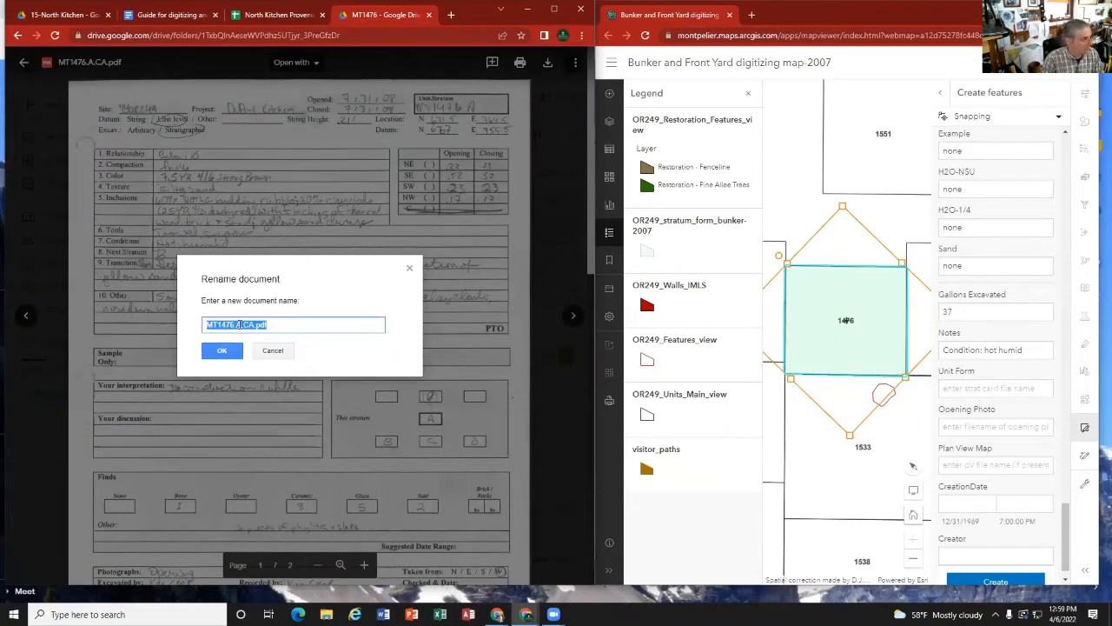
right_click(238, 324)
click(257, 360)
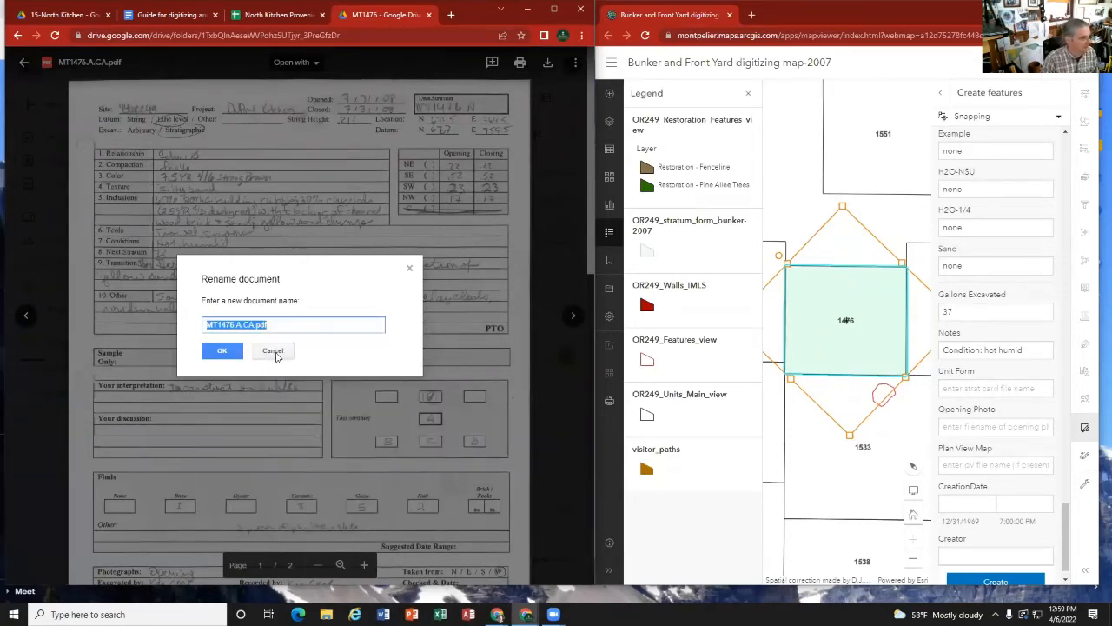
click(273, 351)
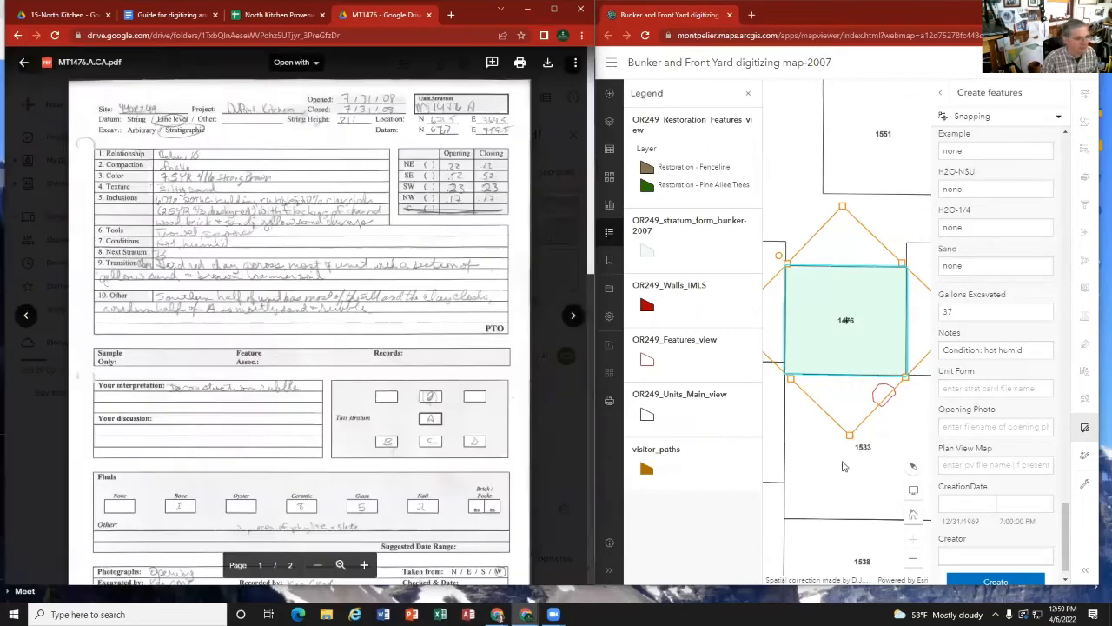
click(966, 388)
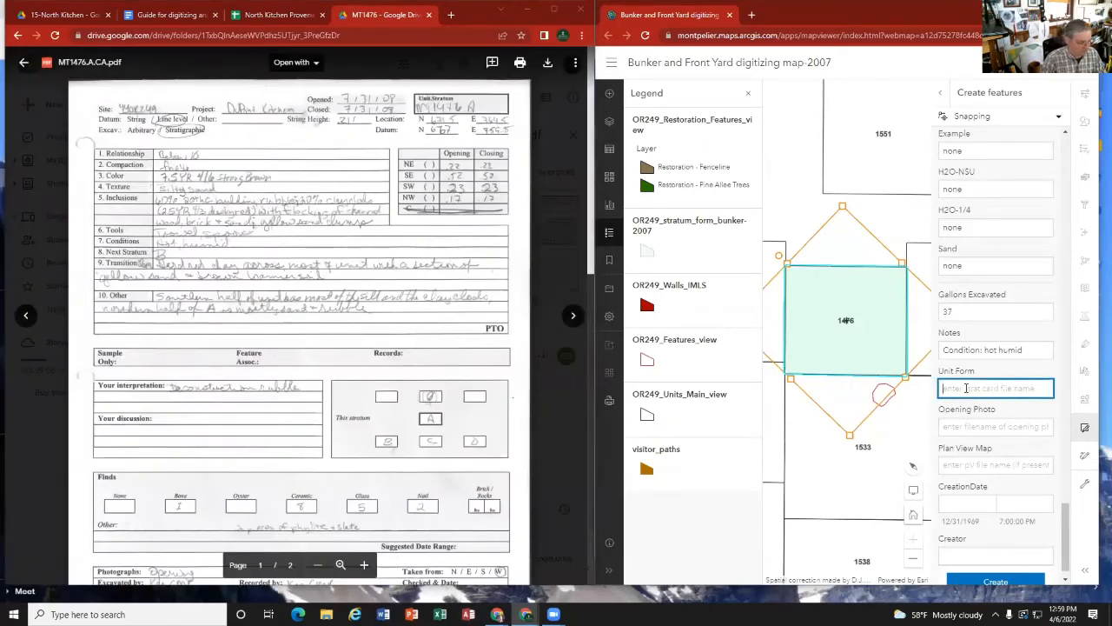
key(ctrl+v)
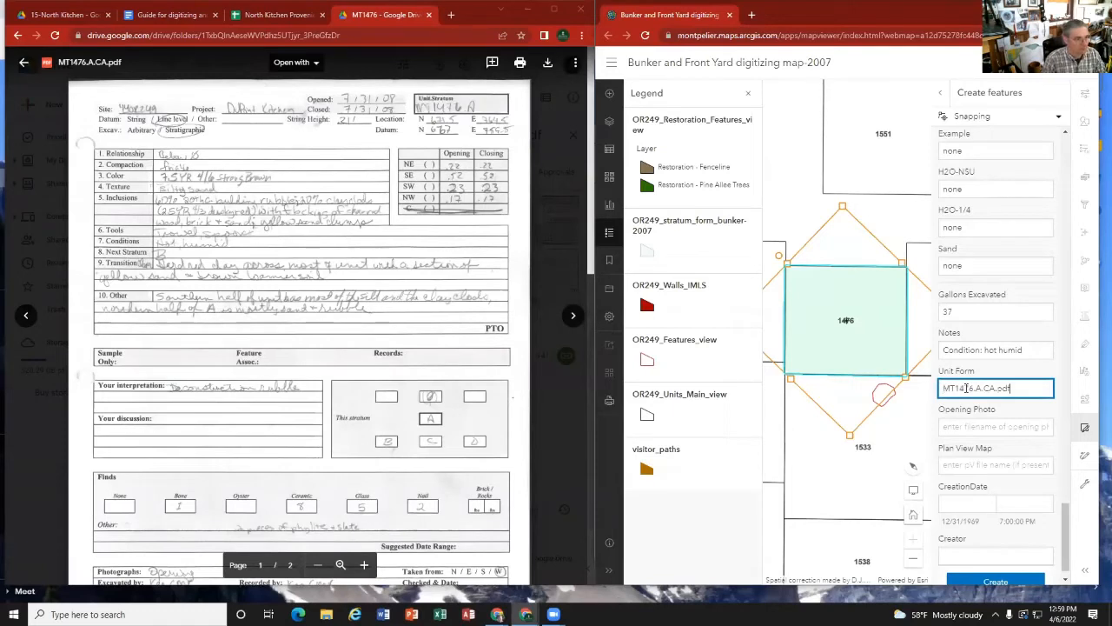
Step: Find stratum A's opening photo in the MT1476 Drive folder and copy its exact file name, MT1476.A.PH.JPG, into Opening Photo
click(1015, 426)
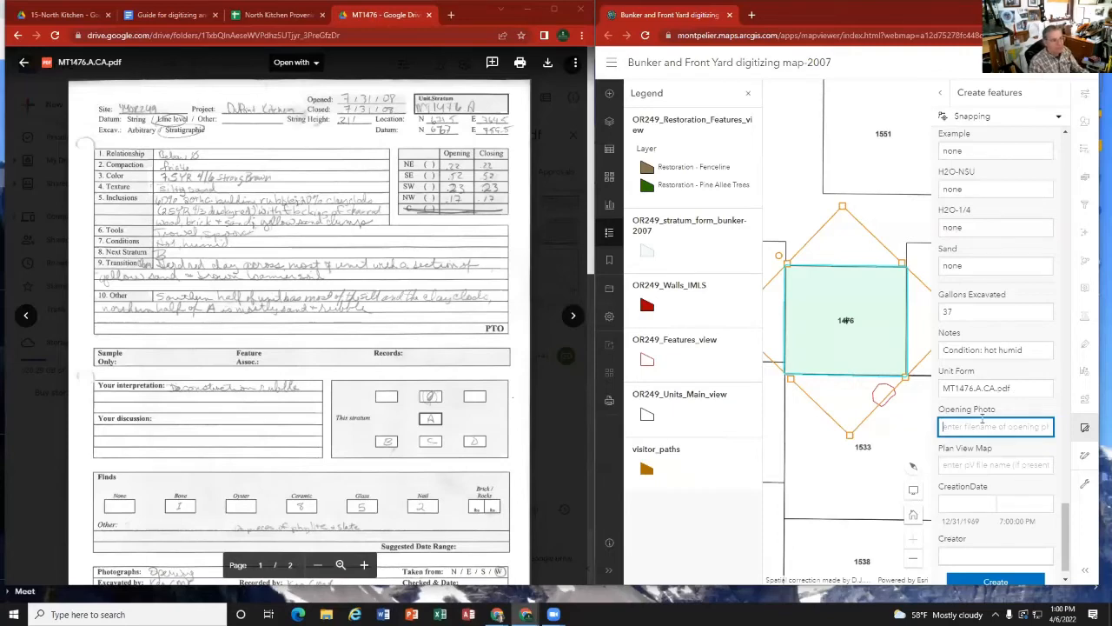
click(23, 62)
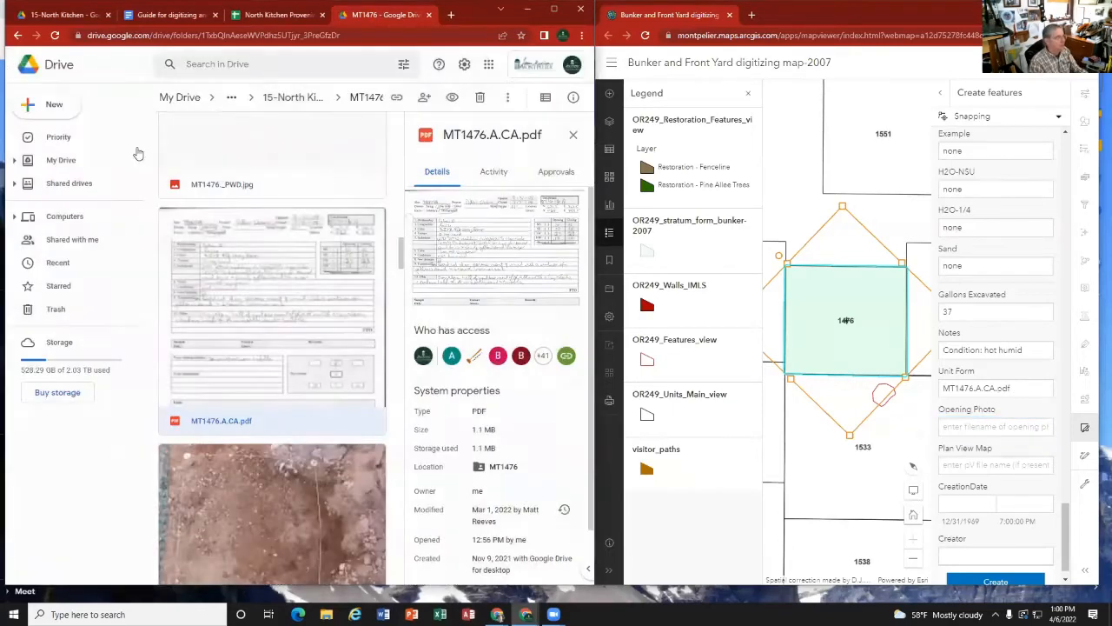
scroll(244, 420, down, 2)
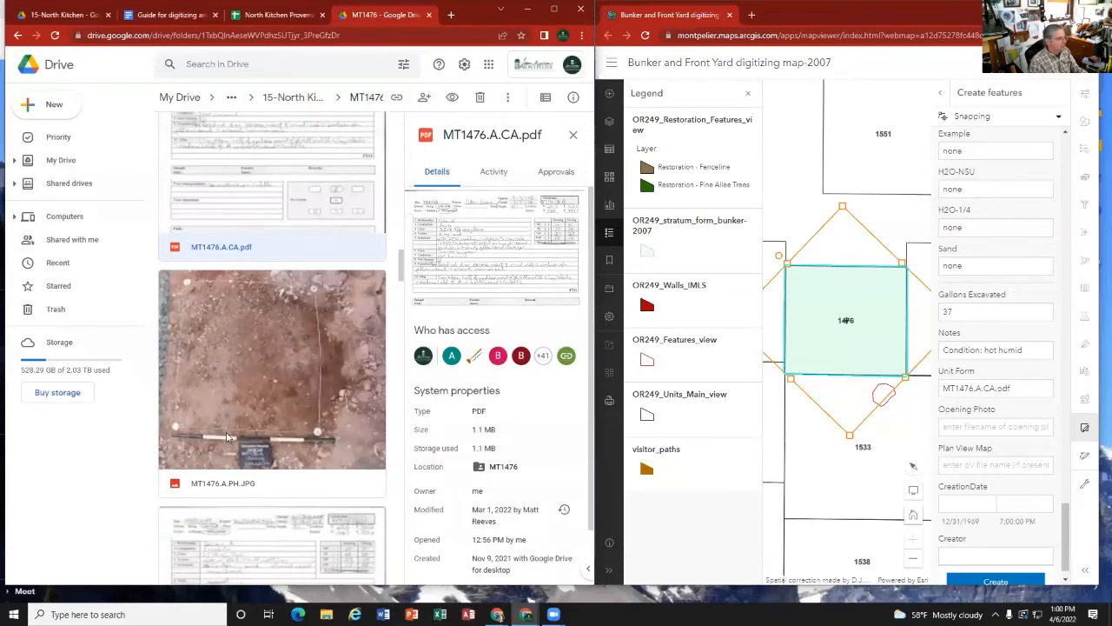
double_click(244, 375)
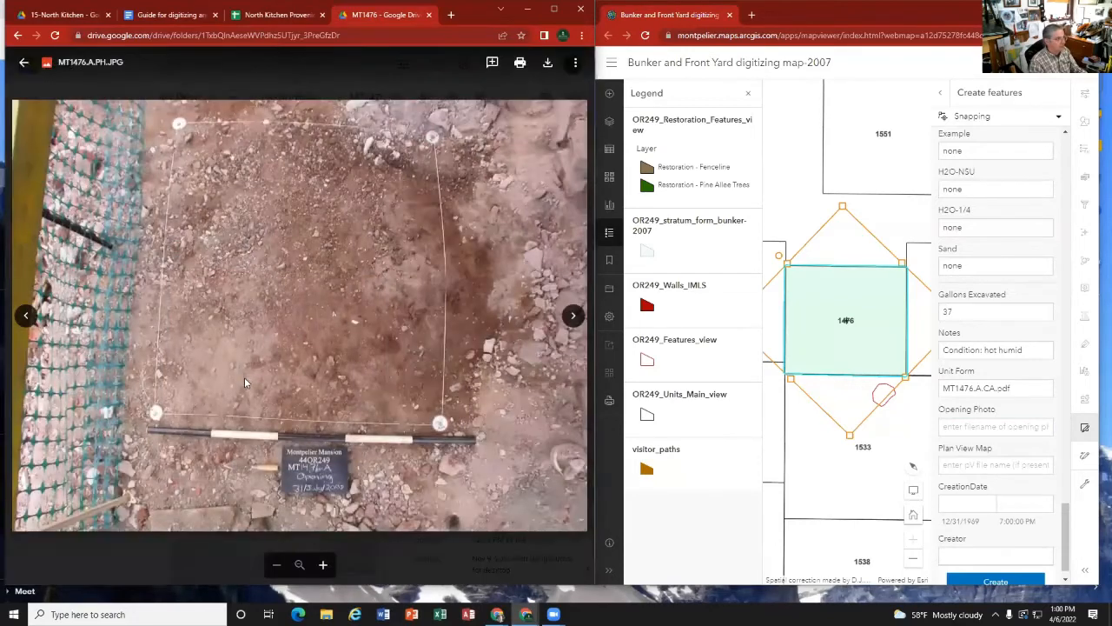
click(80, 63)
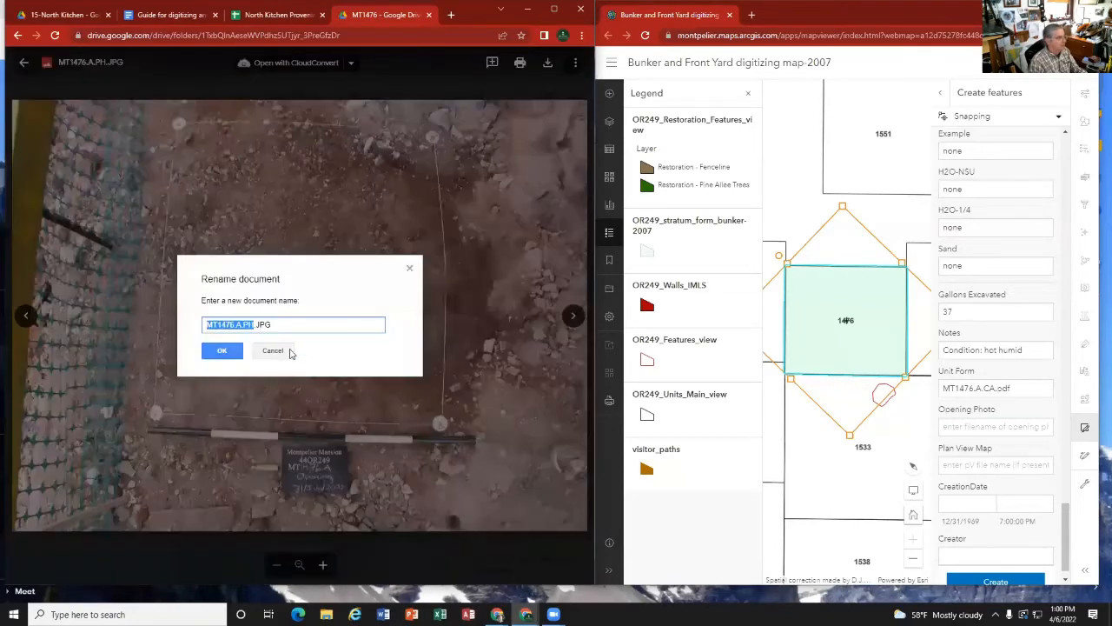
drag(276, 324, 205, 324)
right_click(224, 327)
click(257, 375)
click(272, 351)
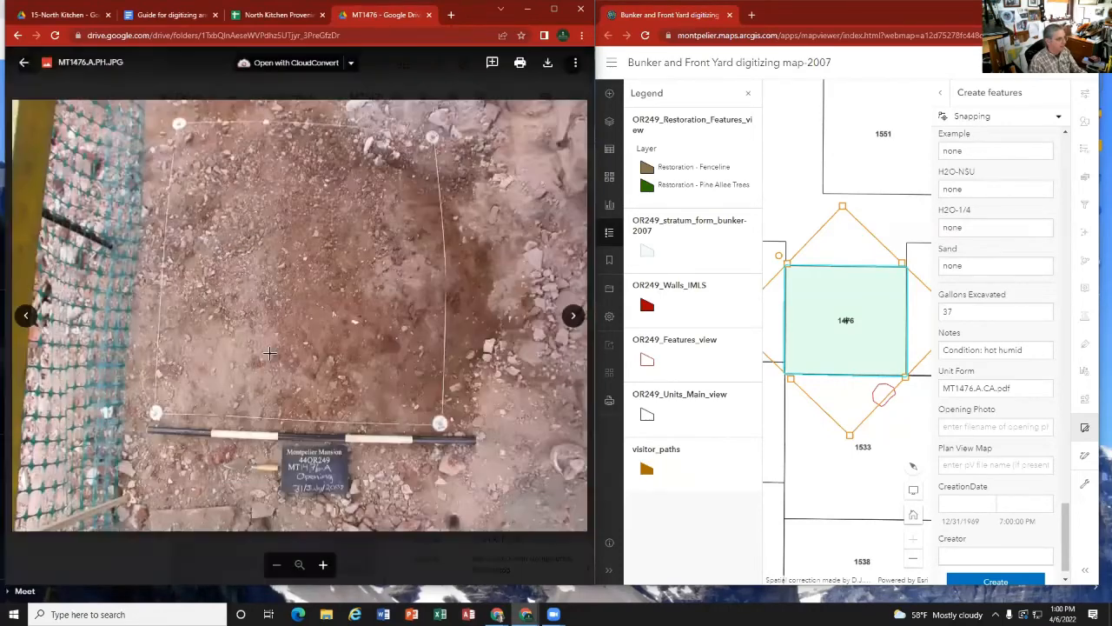
right_click(961, 425)
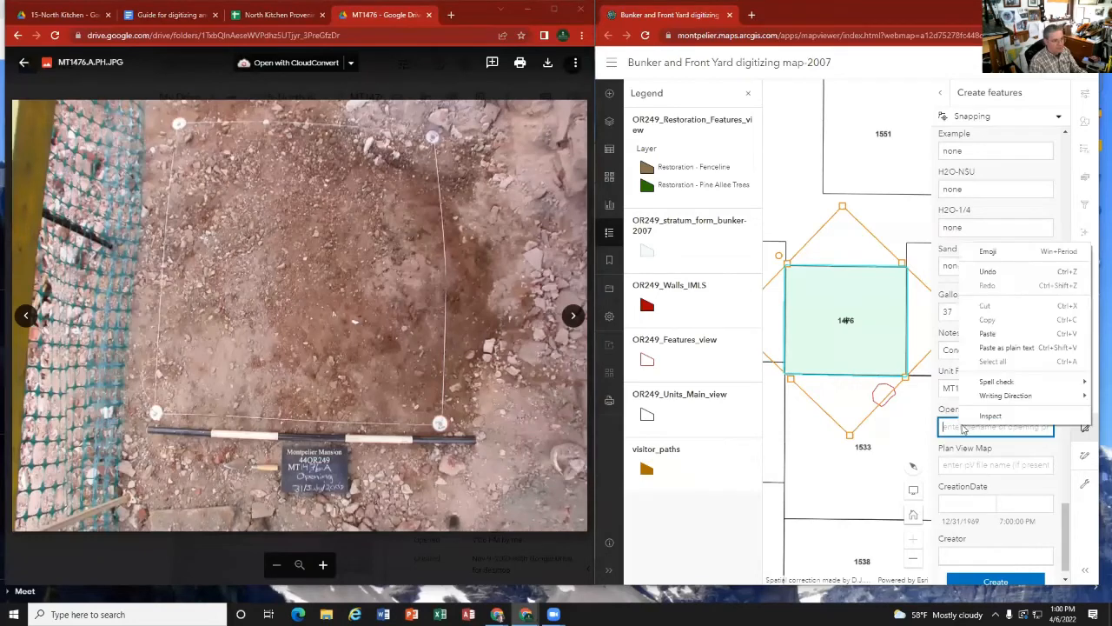
click(988, 334)
Step: Check the MT1476 Drive folder for a plan view map of stratum A for the Plan View Map entry
click(998, 463)
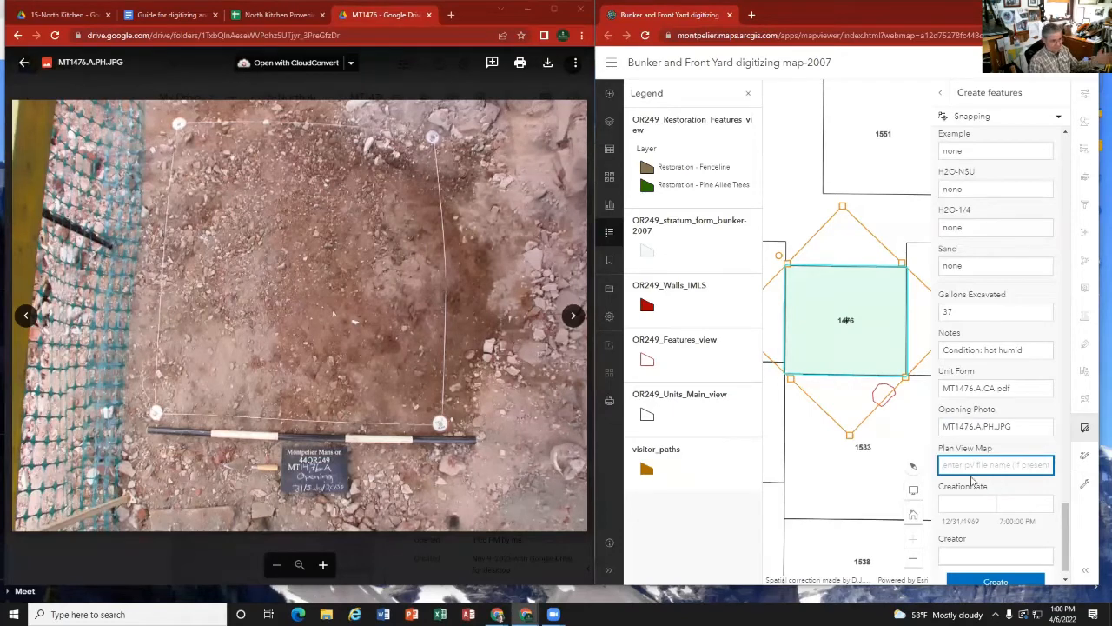
click(23, 62)
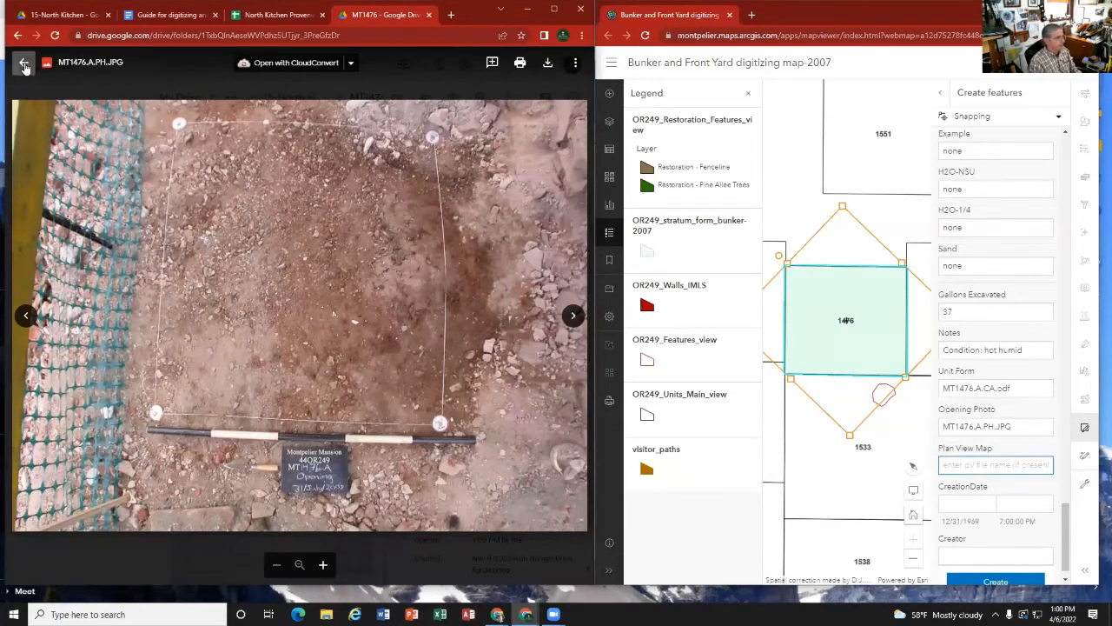
scroll(270, 414, up, 1)
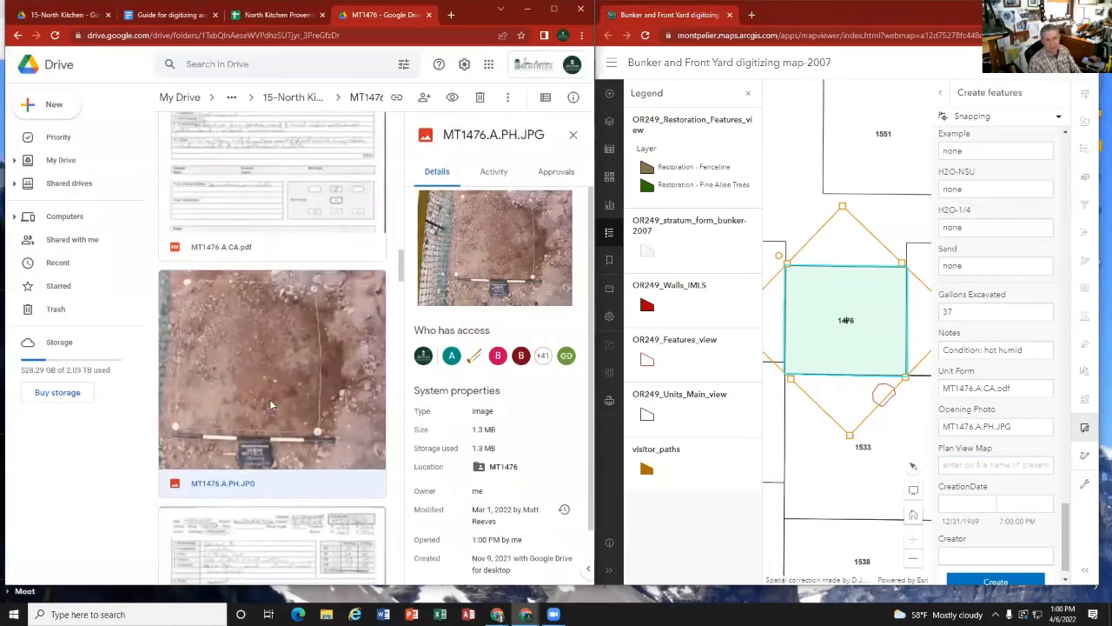
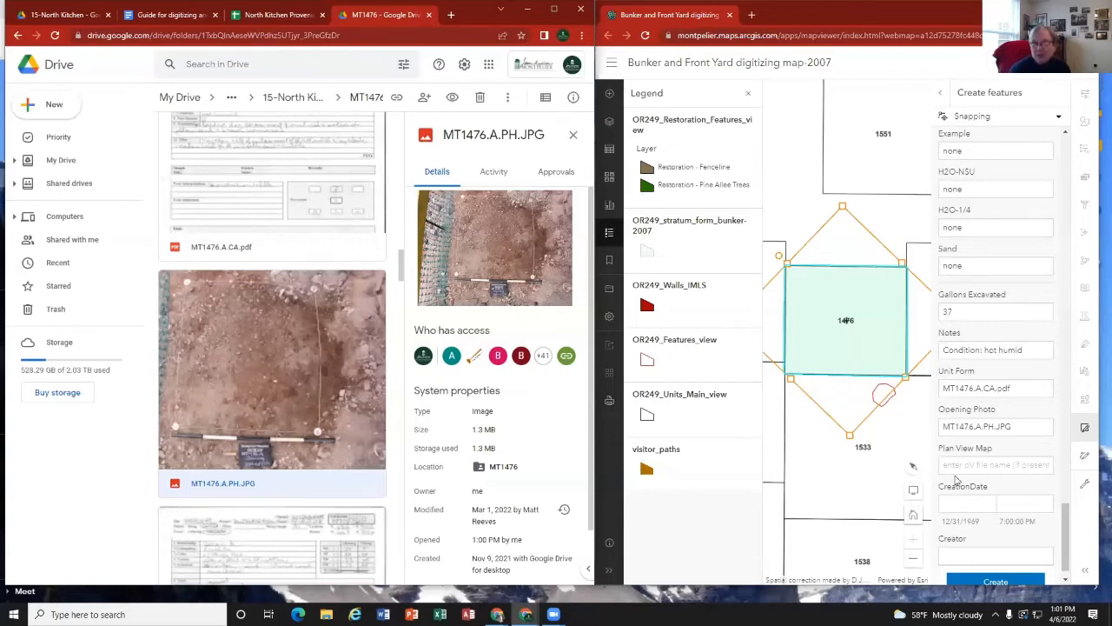
Step: Enter "none" as the Plan View Map entry for stratum A of unit 1476
click(960, 465)
text(non)
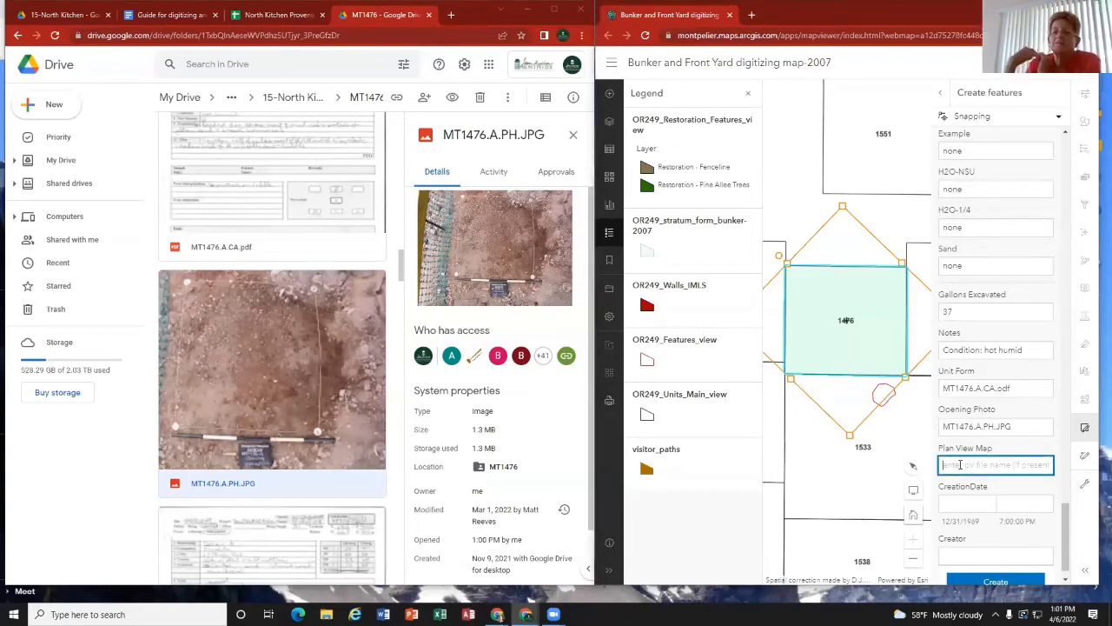
text(e)
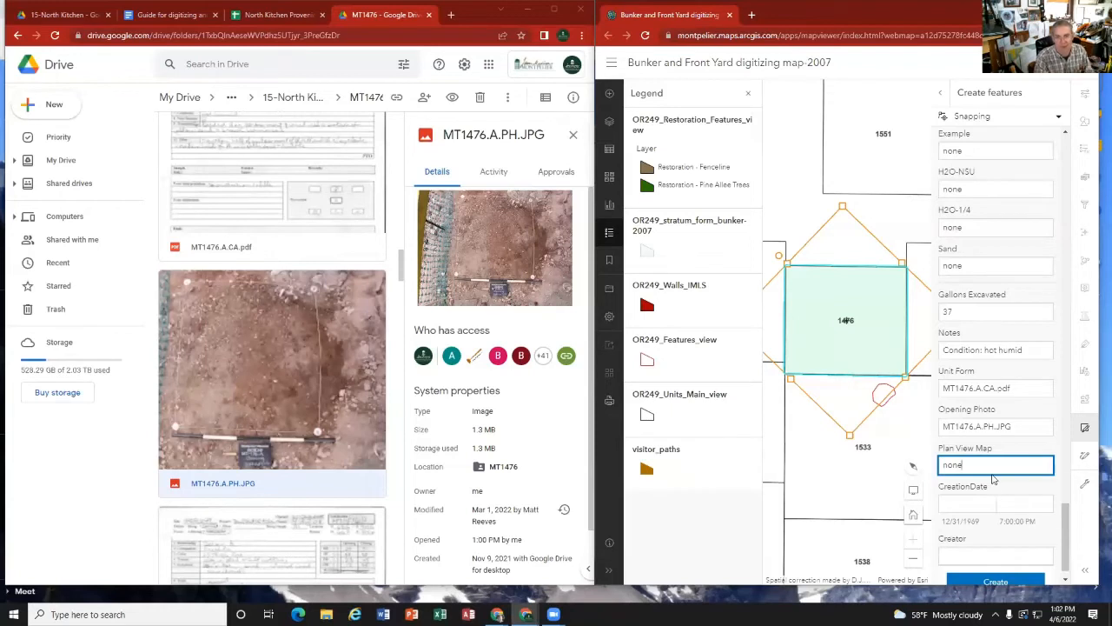
Step: Set the stratum form's CreationDate to 4/6/2022 and let the time entry take the current time
scroll(1006, 532, down, 1)
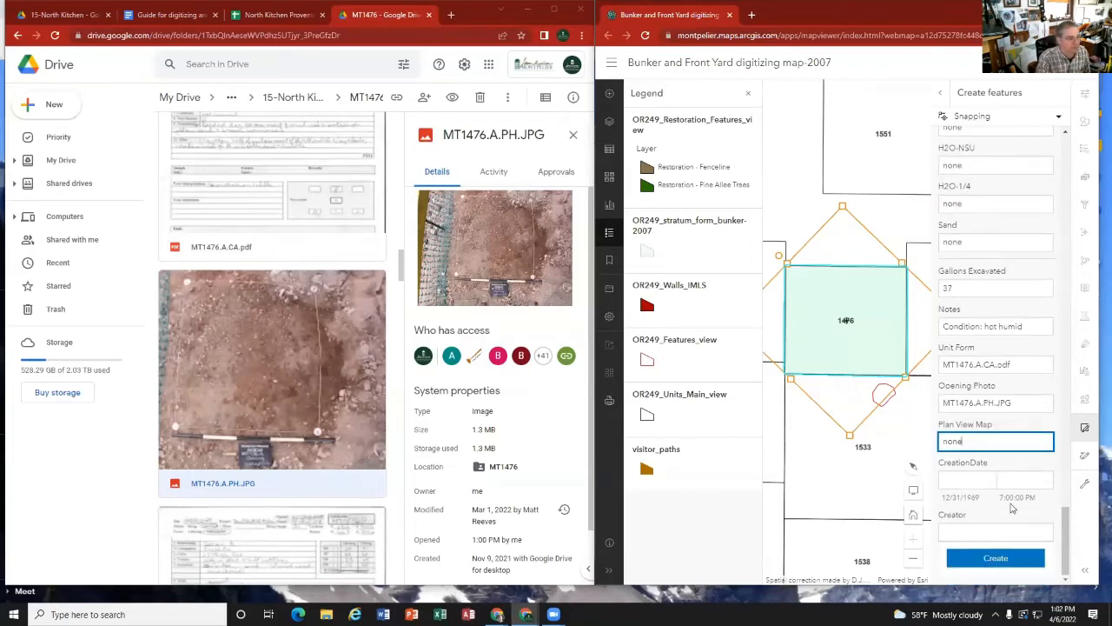
click(978, 478)
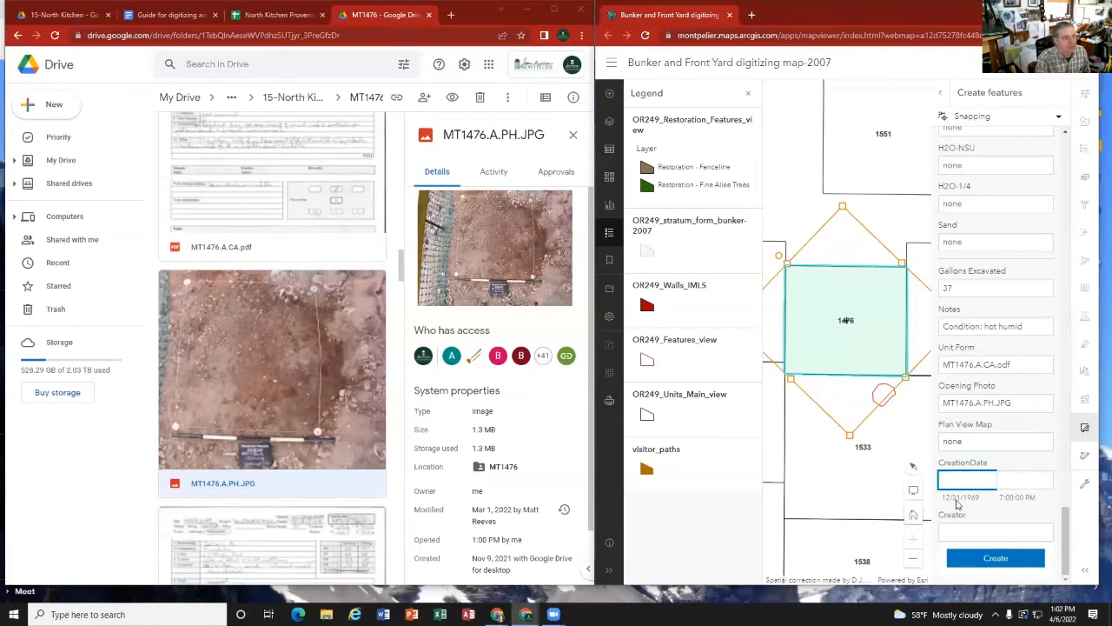
right_click(957, 479)
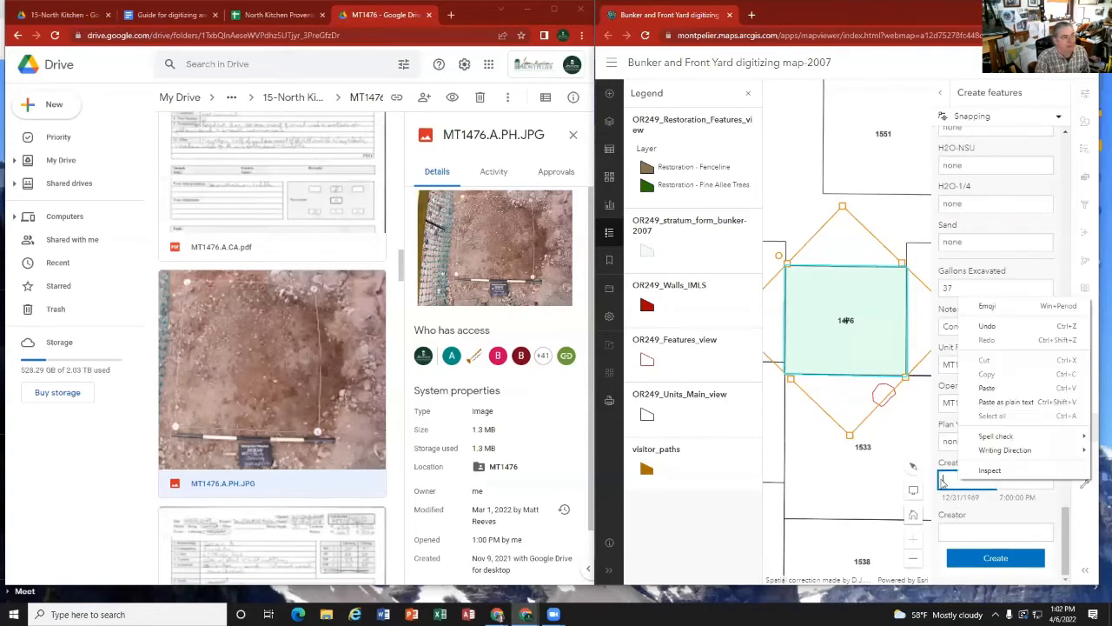
click(946, 479)
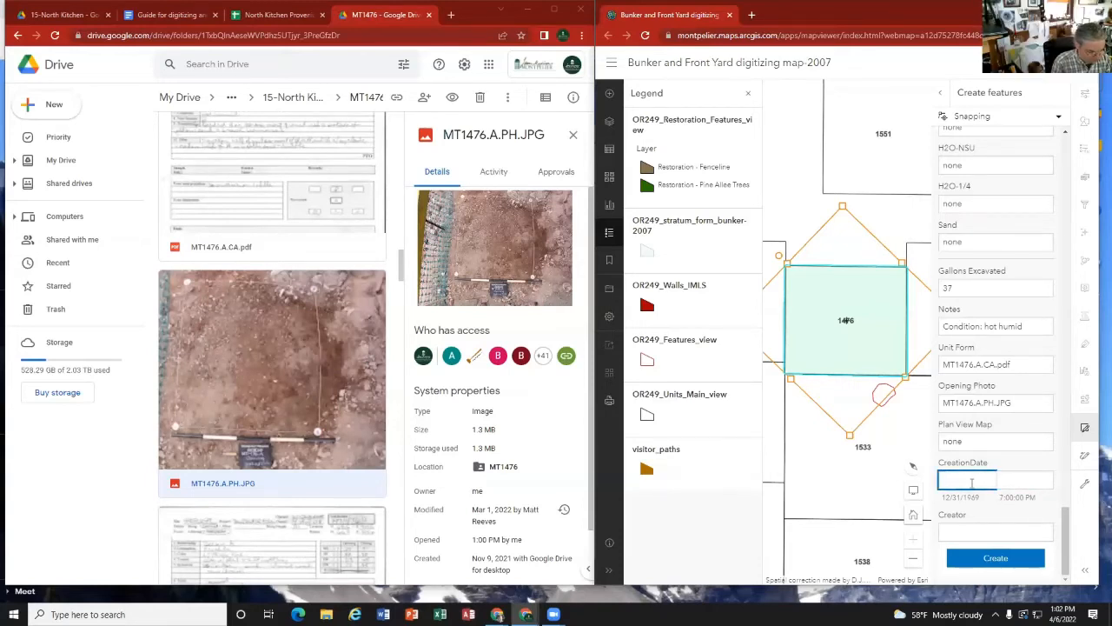
text(4/6/)
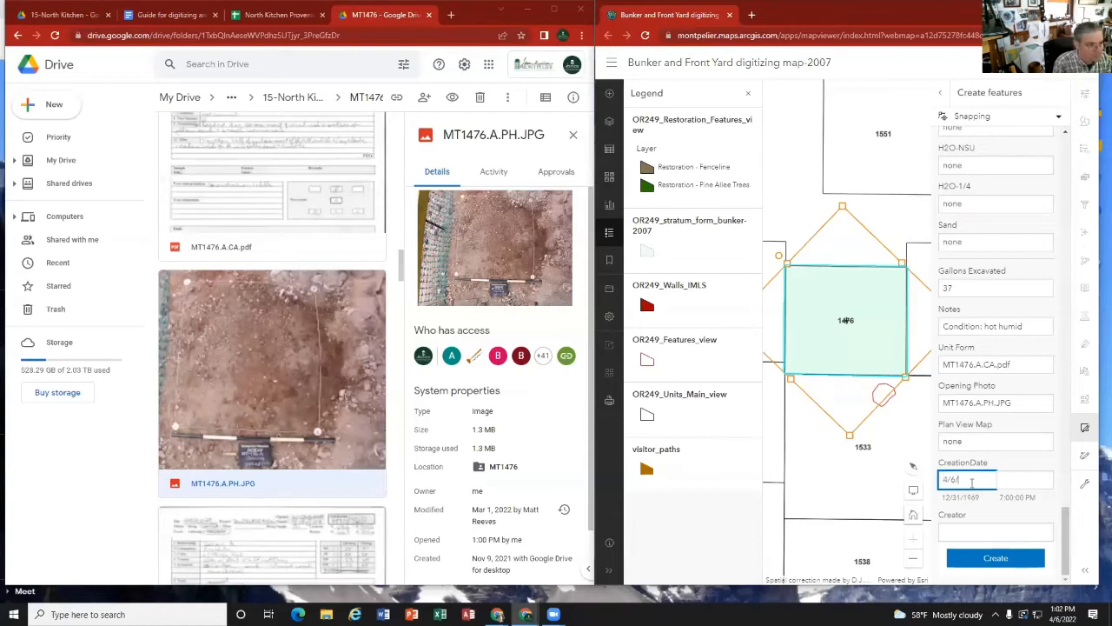
text(2022)
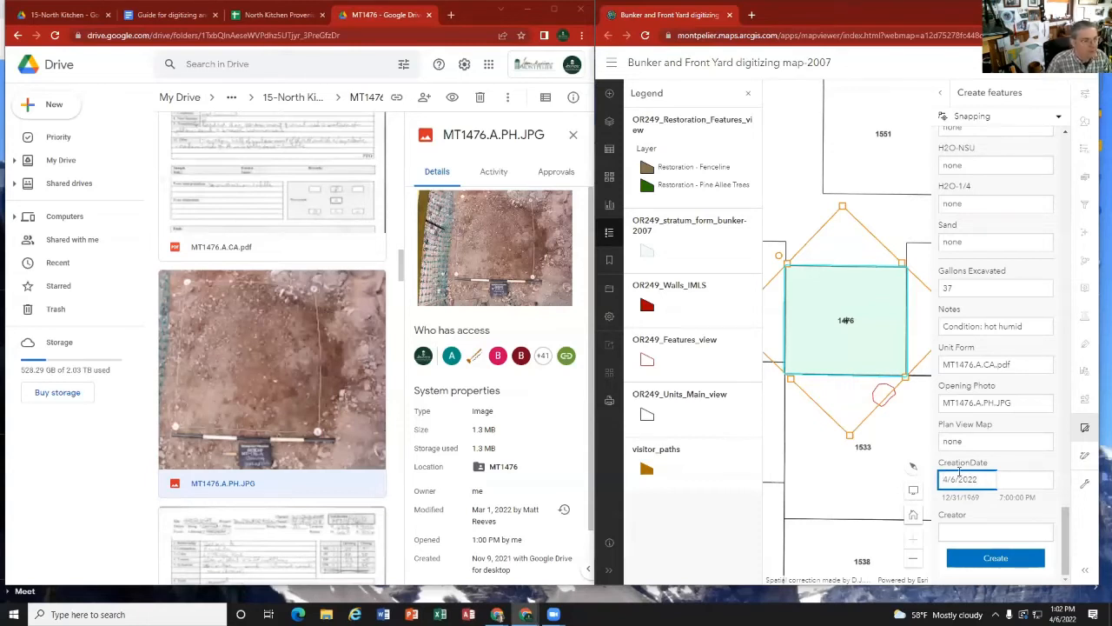
click(1010, 479)
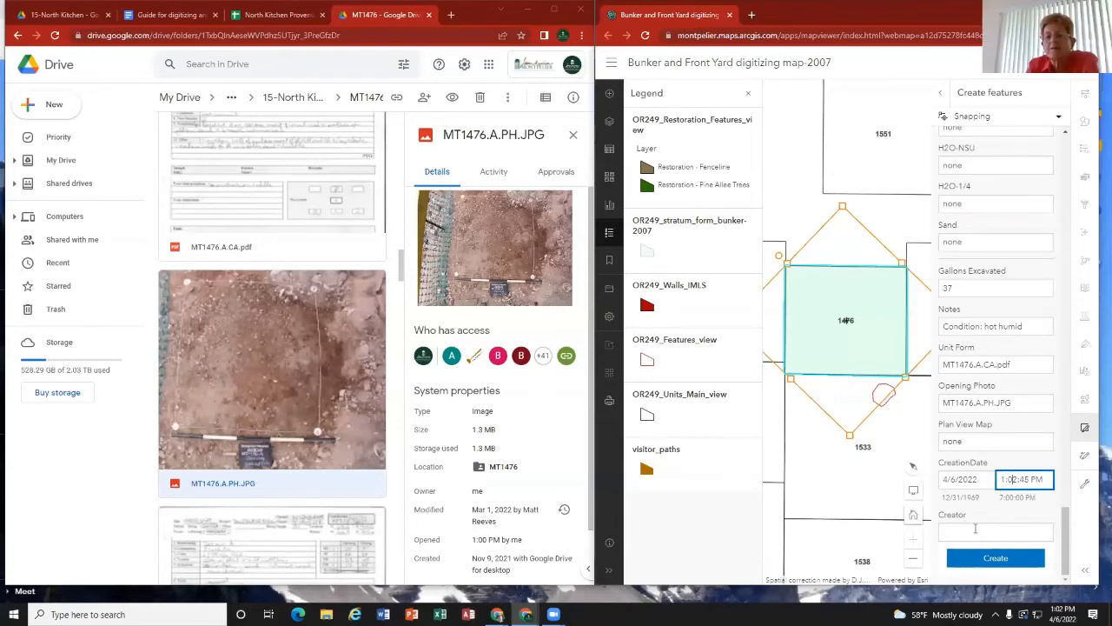
Step: Enter the digitizer's initials as Creator, create the stratum A feature for unit 1476, and close the editor
click(975, 528)
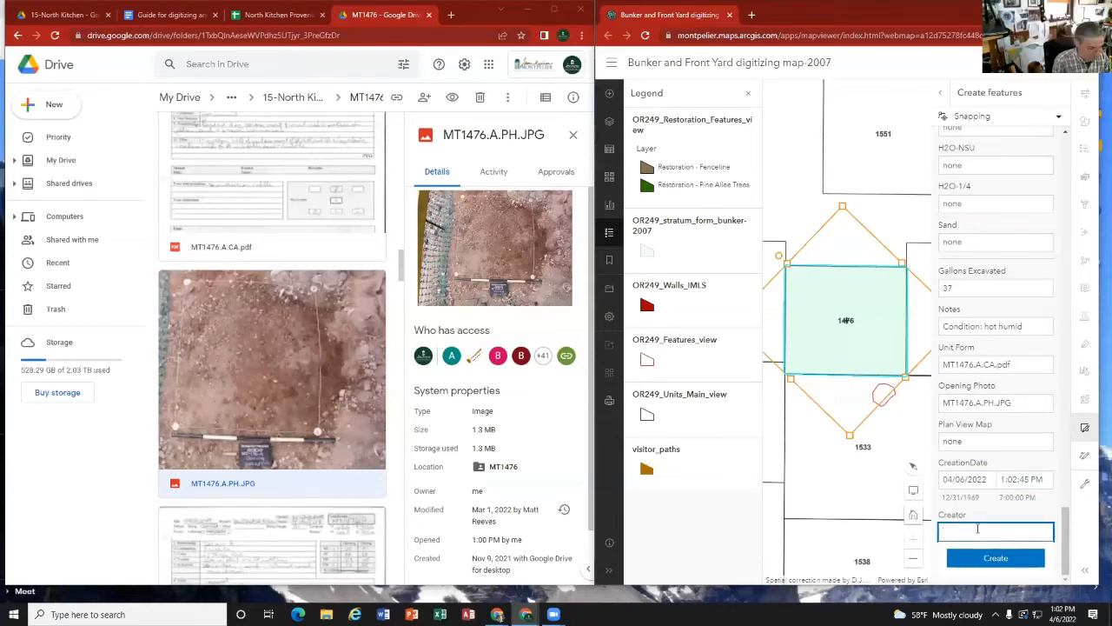
text(MBR)
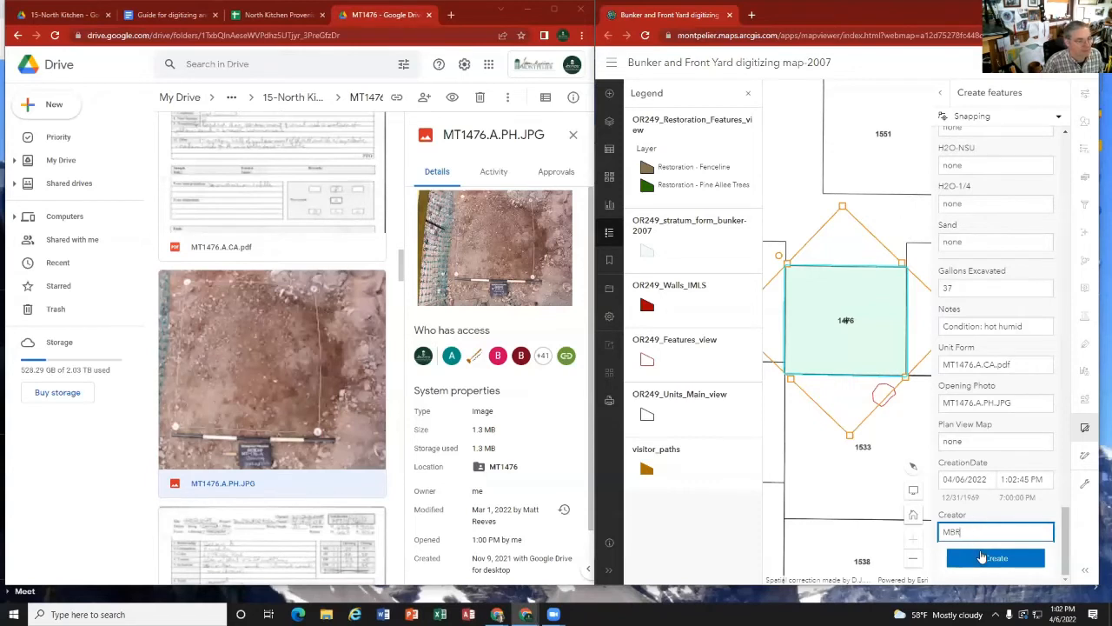
click(985, 558)
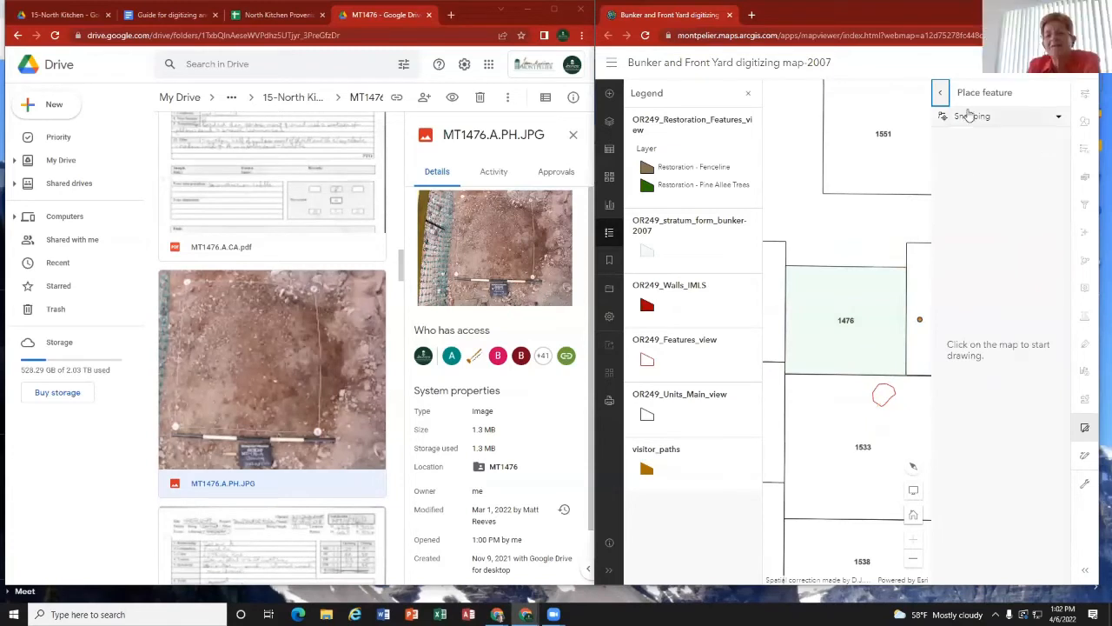
click(940, 93)
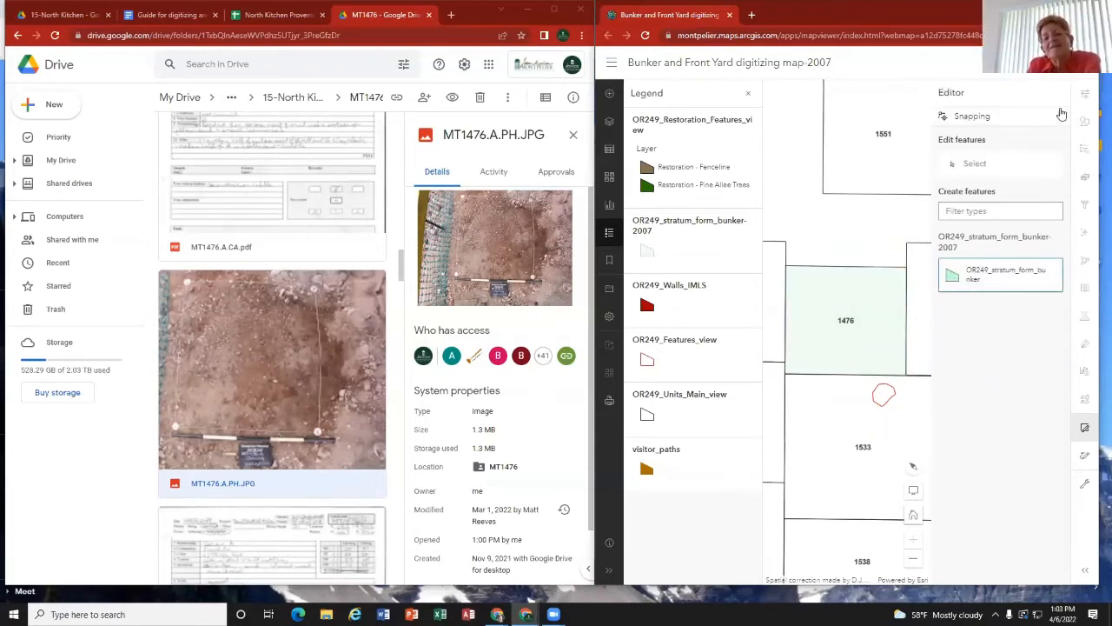
click(1085, 429)
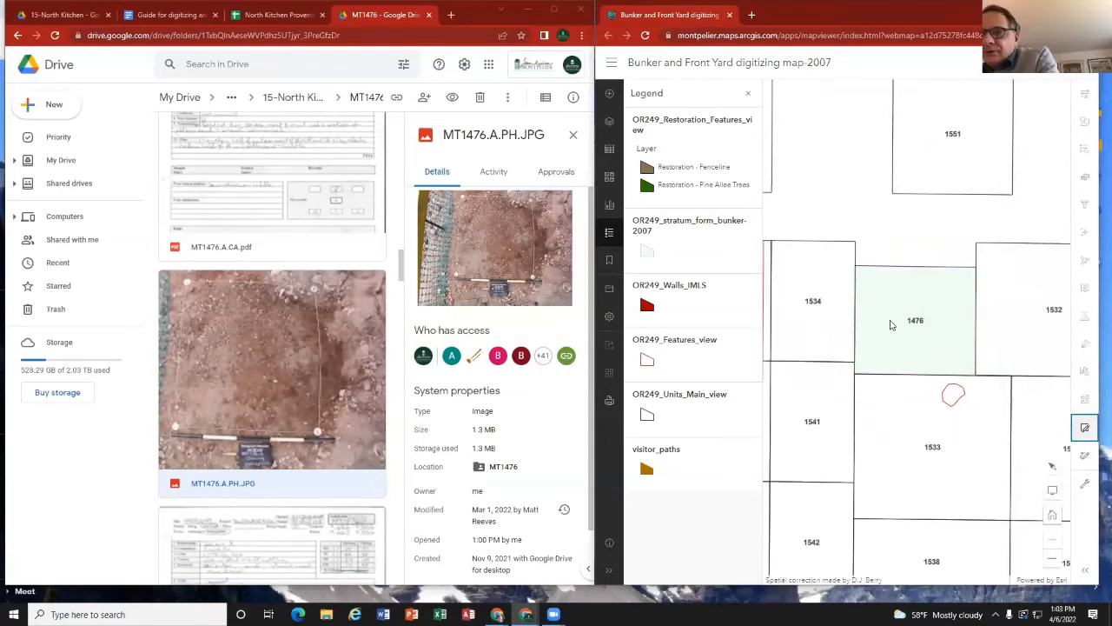
Step: Review the saved attributes of the unit 1476 polygon on the map, from the unit number through the file names and photo entries
click(890, 325)
scroll(880, 300, down, 5)
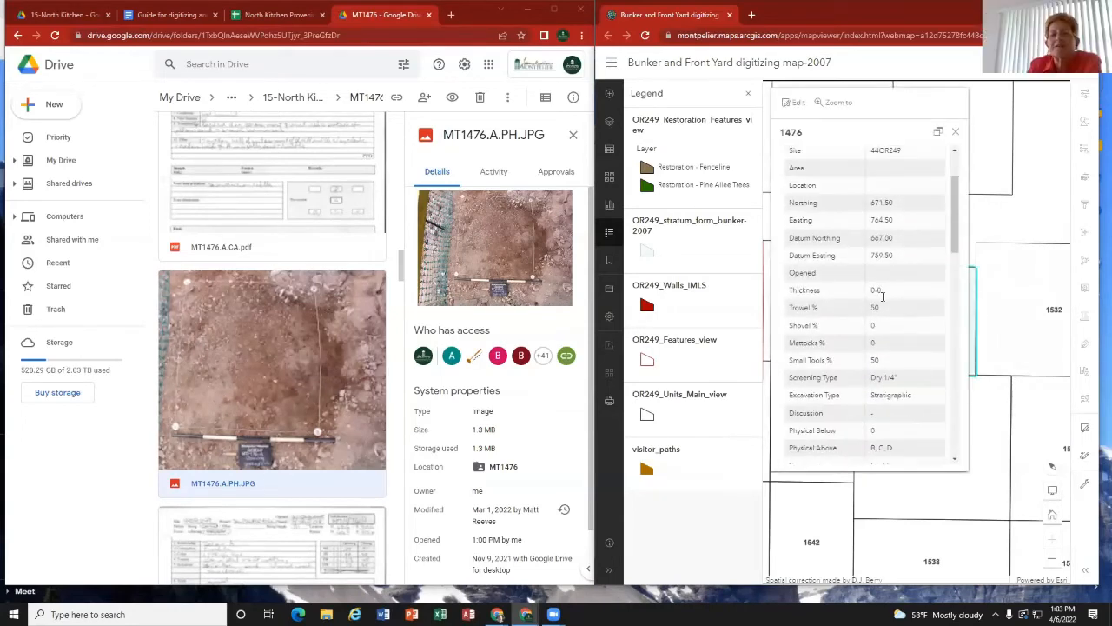
scroll(880, 300, down, 5)
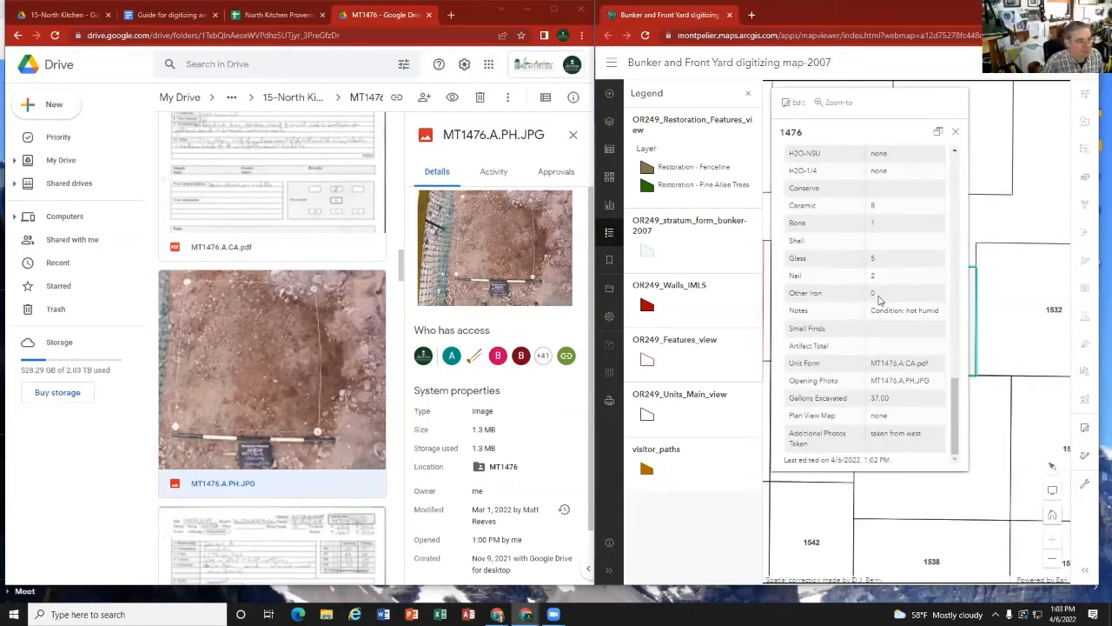
scroll(881, 300, up, 10)
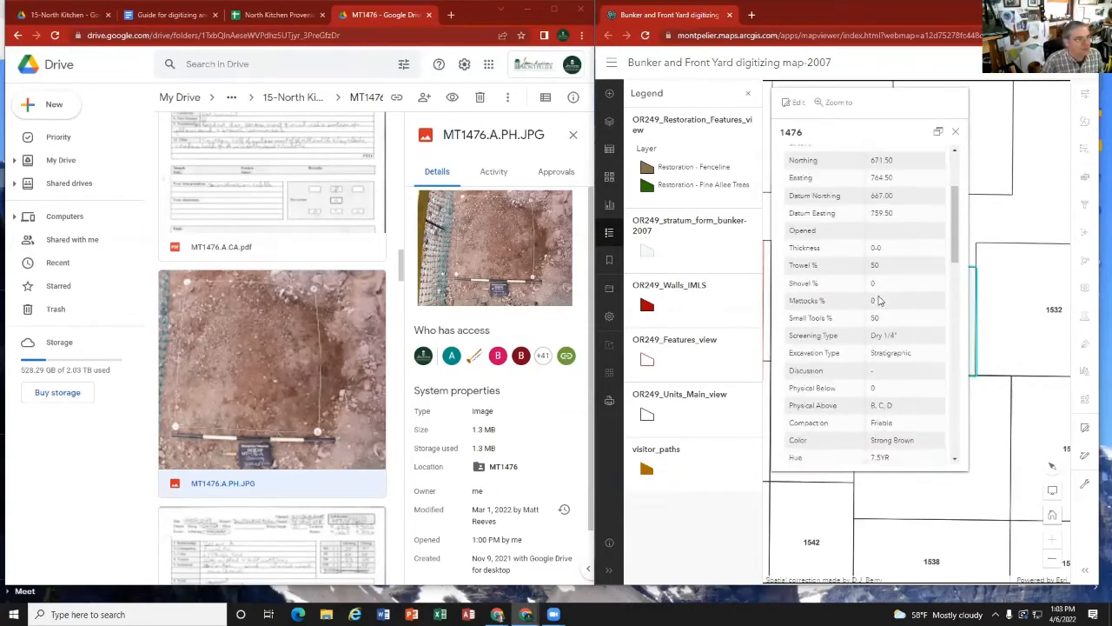
click(955, 131)
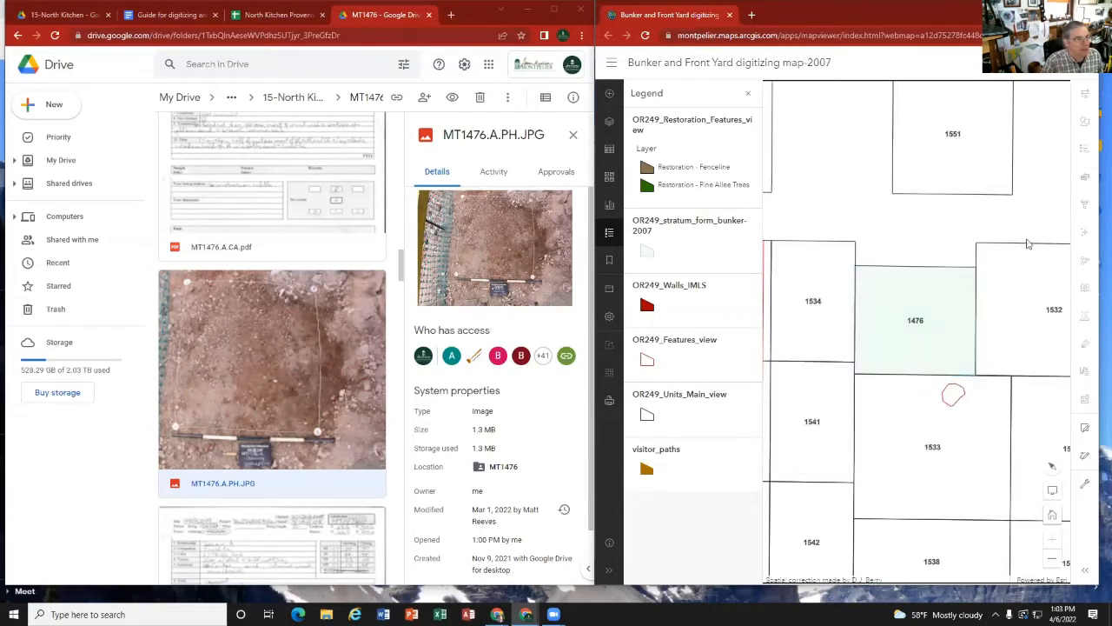
click(912, 299)
scroll(909, 176, down, 1)
scroll(910, 176, down, 5)
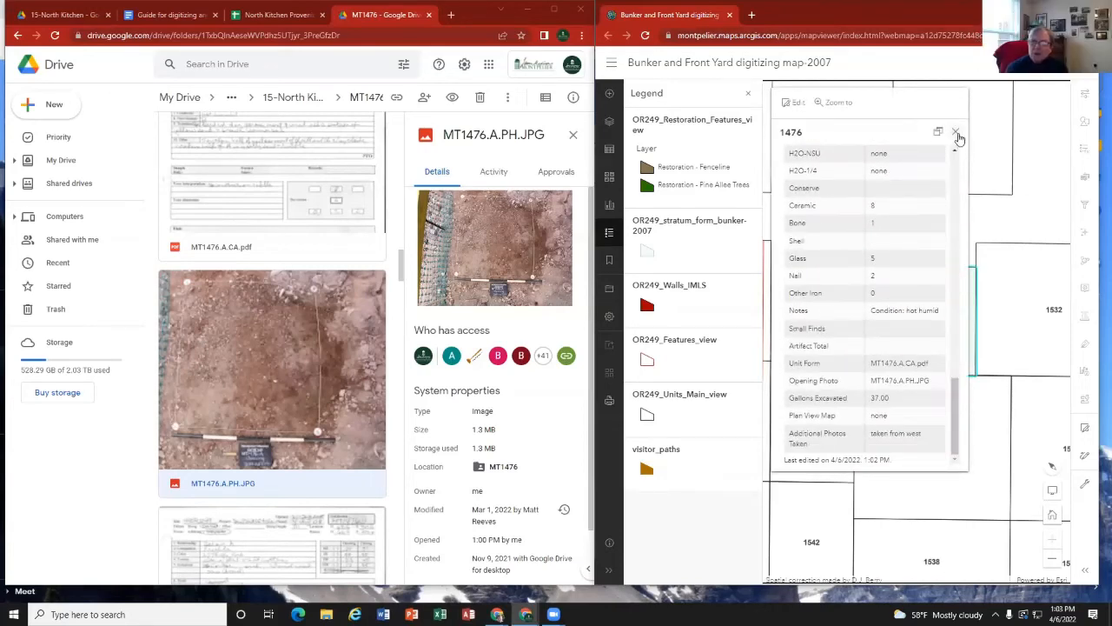
click(955, 132)
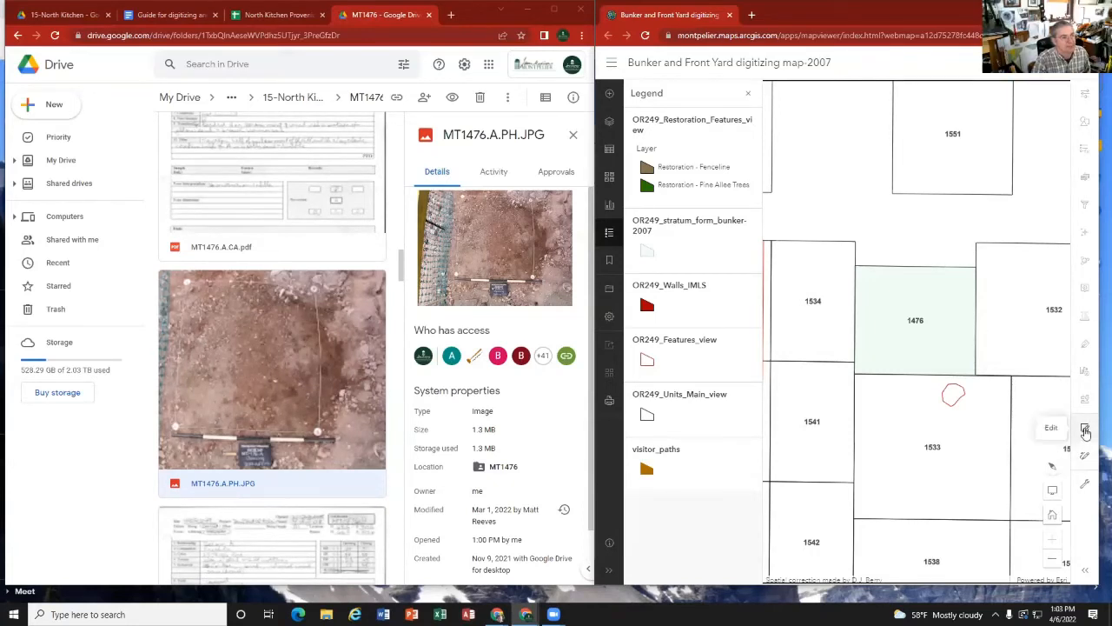
Step: Select the unit 1476 polygon for editing, look through its form down to the Update and Delete options, and leave it without changes
click(1085, 429)
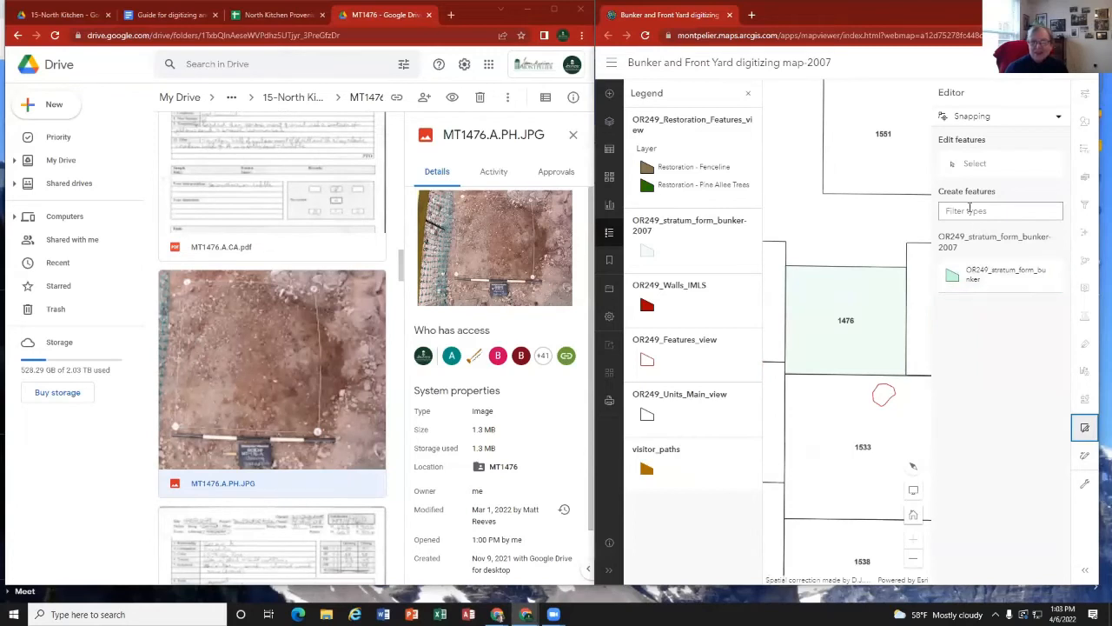
click(974, 163)
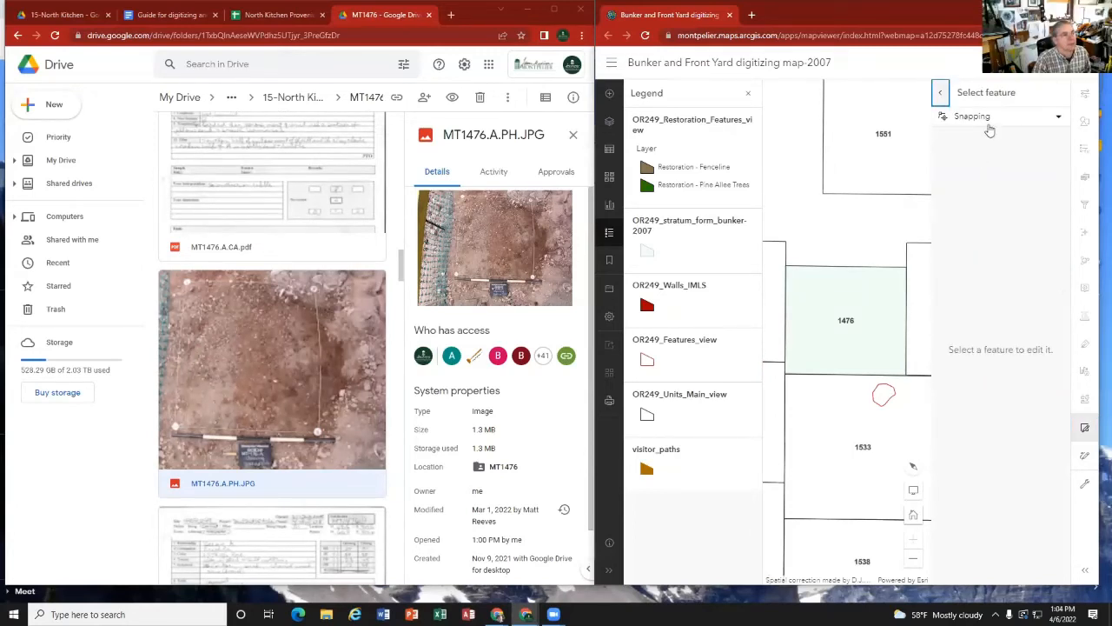
click(847, 291)
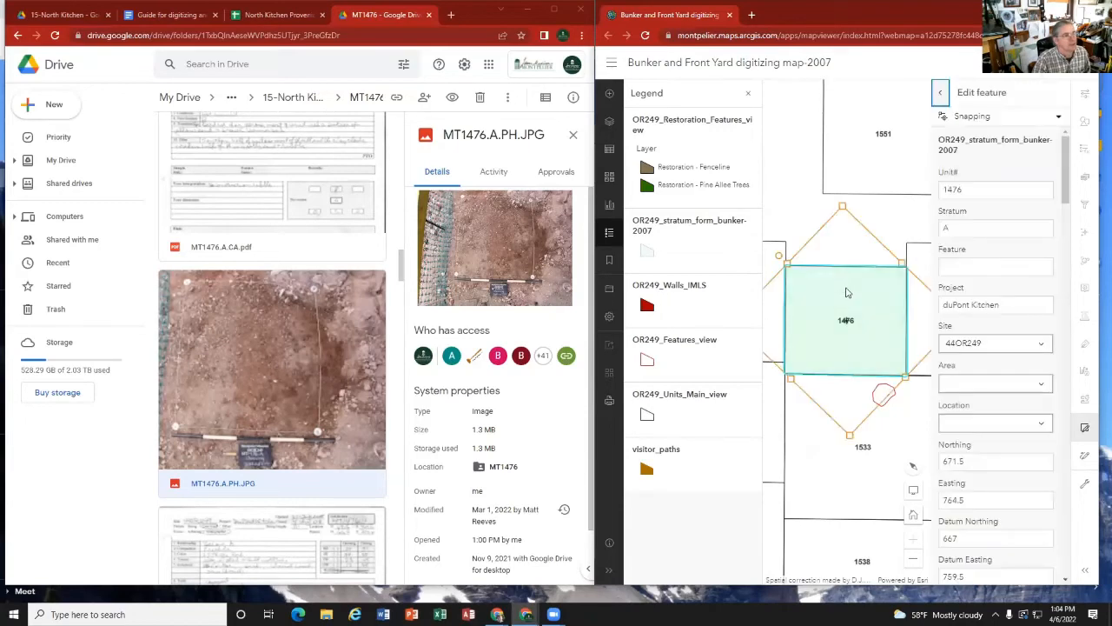
scroll(1002, 285, down, 5)
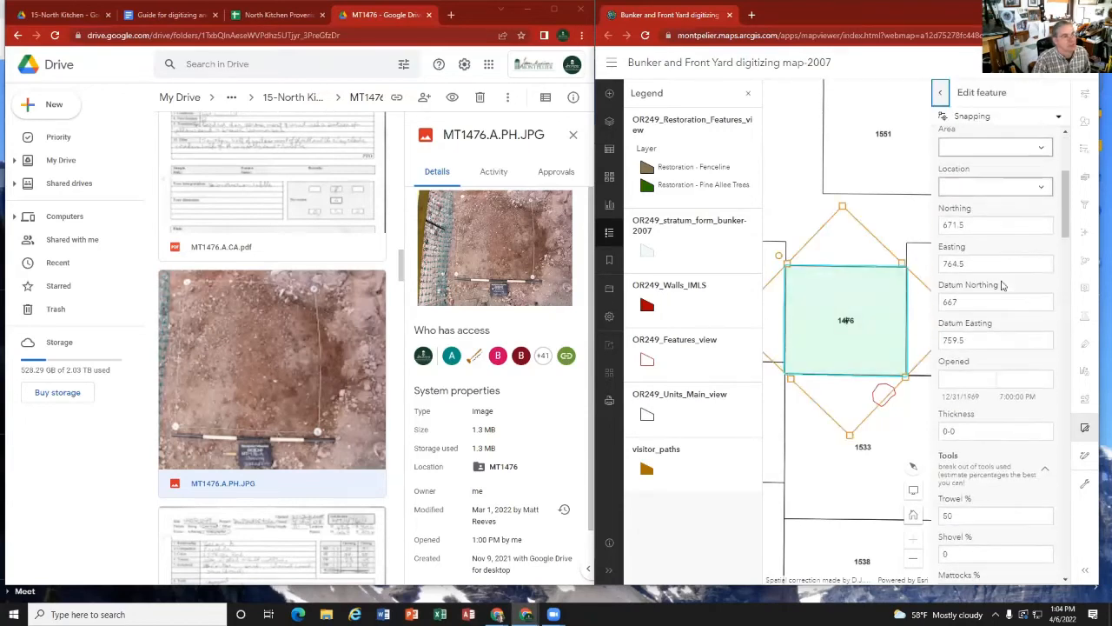
scroll(1003, 285, up, 5)
scroll(1000, 291, down, 15)
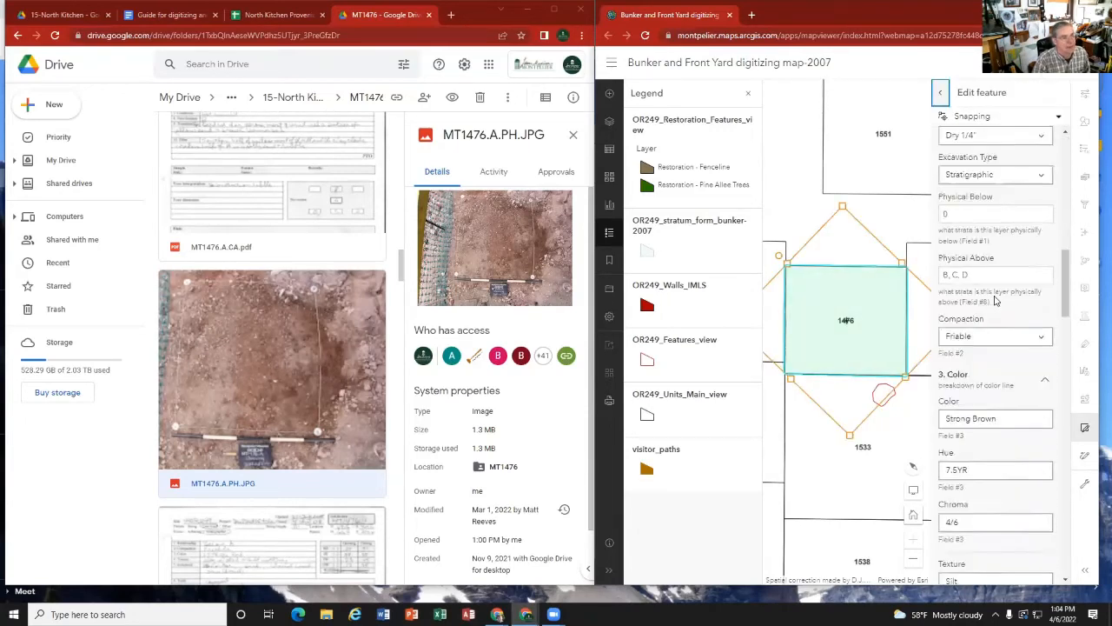
scroll(991, 302, down, 3)
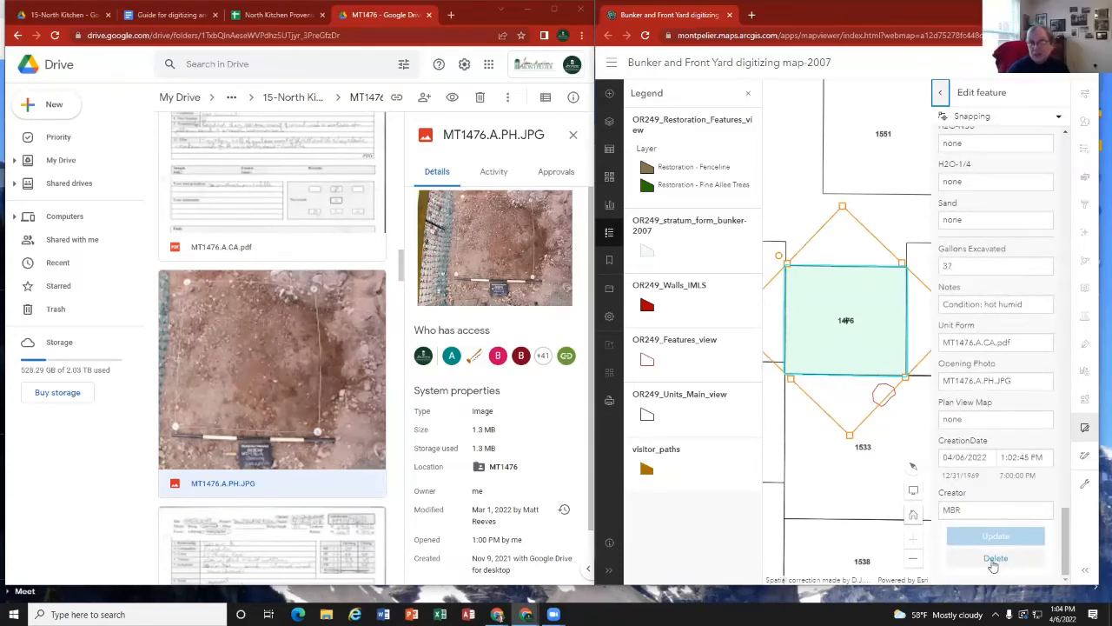
click(940, 93)
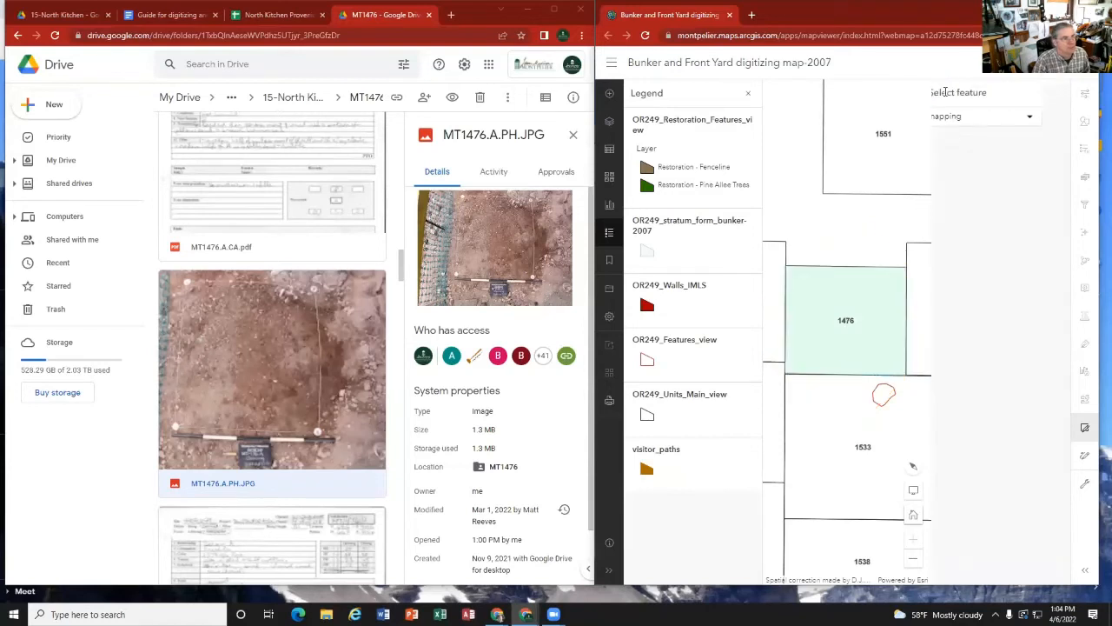
click(943, 94)
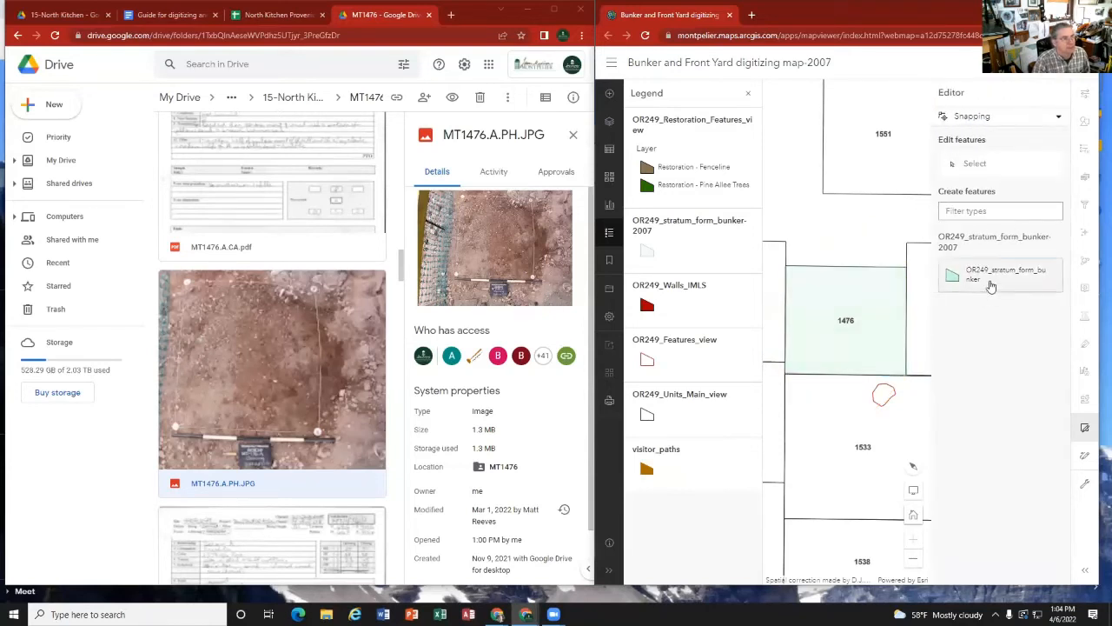
Step: Draw a small four-sided OR249_stratum_form_bunker test polygon in the empty space between units 1551 and 1476
click(991, 276)
click(827, 209)
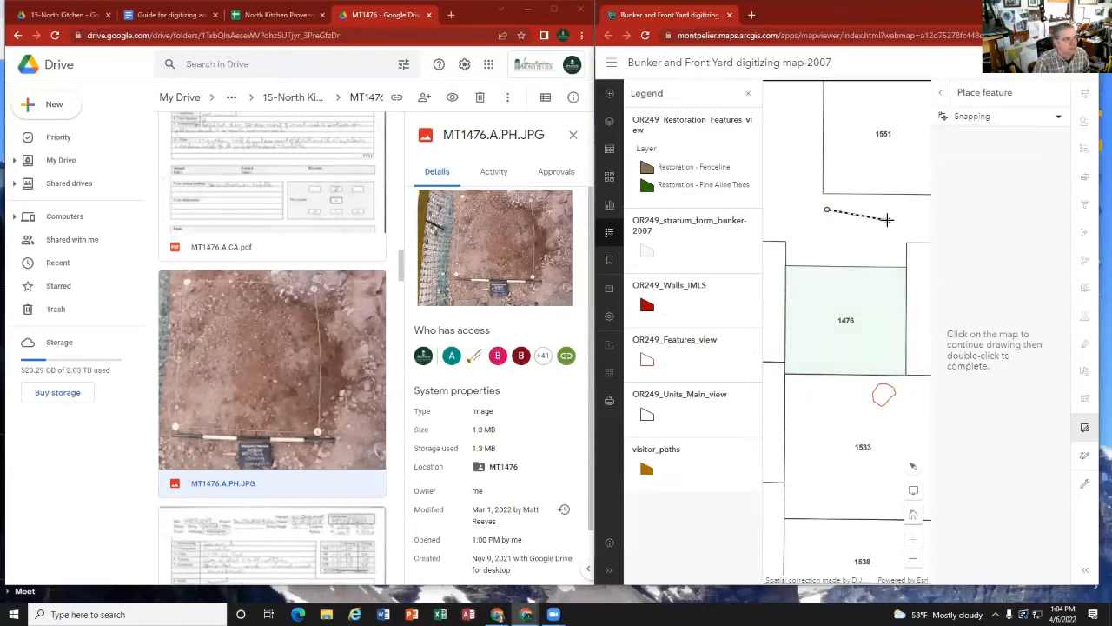
click(887, 220)
click(859, 248)
double_click(820, 248)
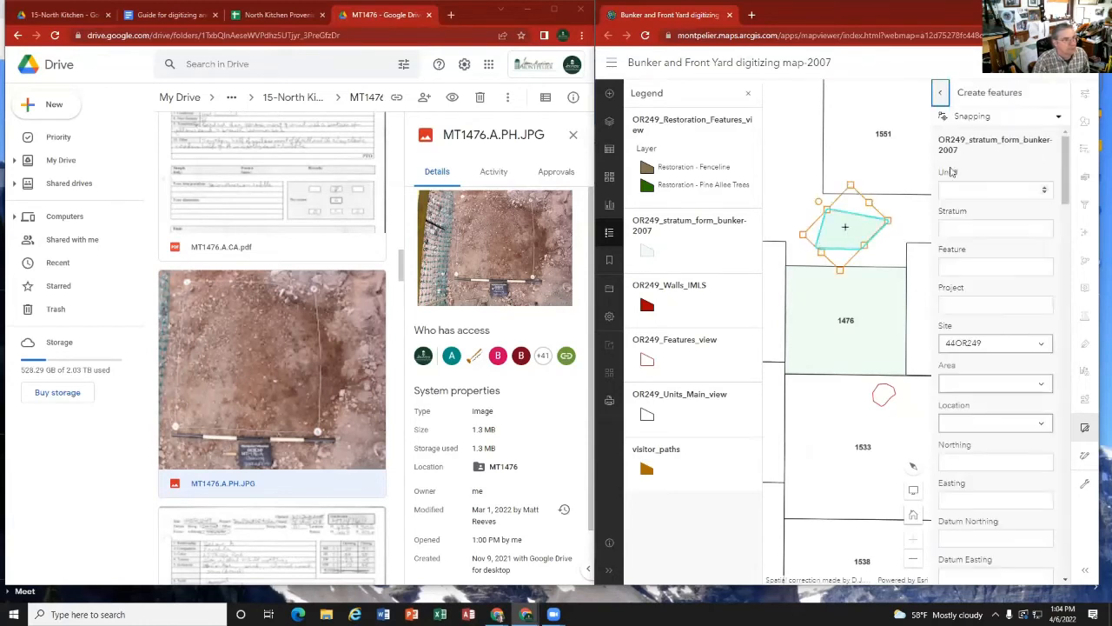
Step: Fill in Unit#, Stratum and Project with 456 for the test polygon and create the feature
click(968, 193)
text(456)
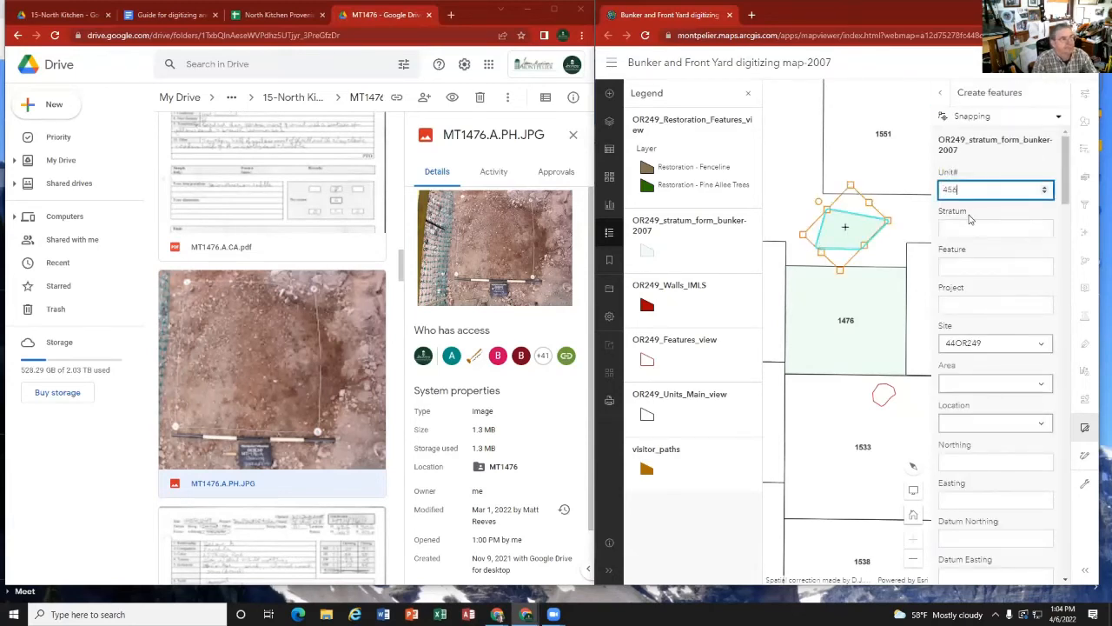
click(971, 219)
text(456)
click(956, 265)
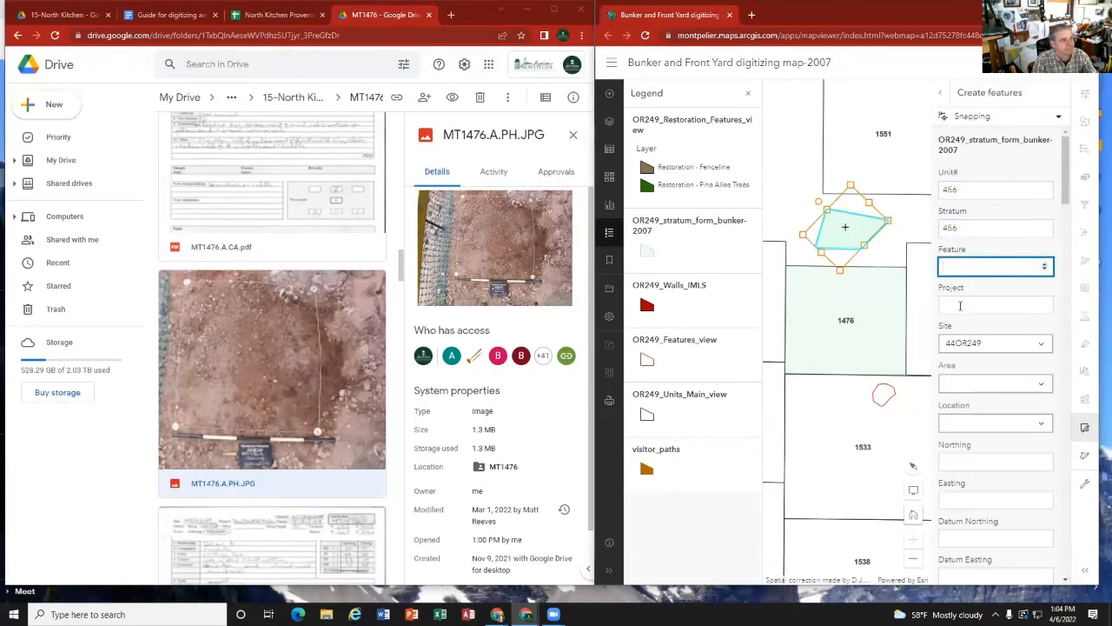
click(960, 306)
text(456)
scroll(969, 422, down, 7)
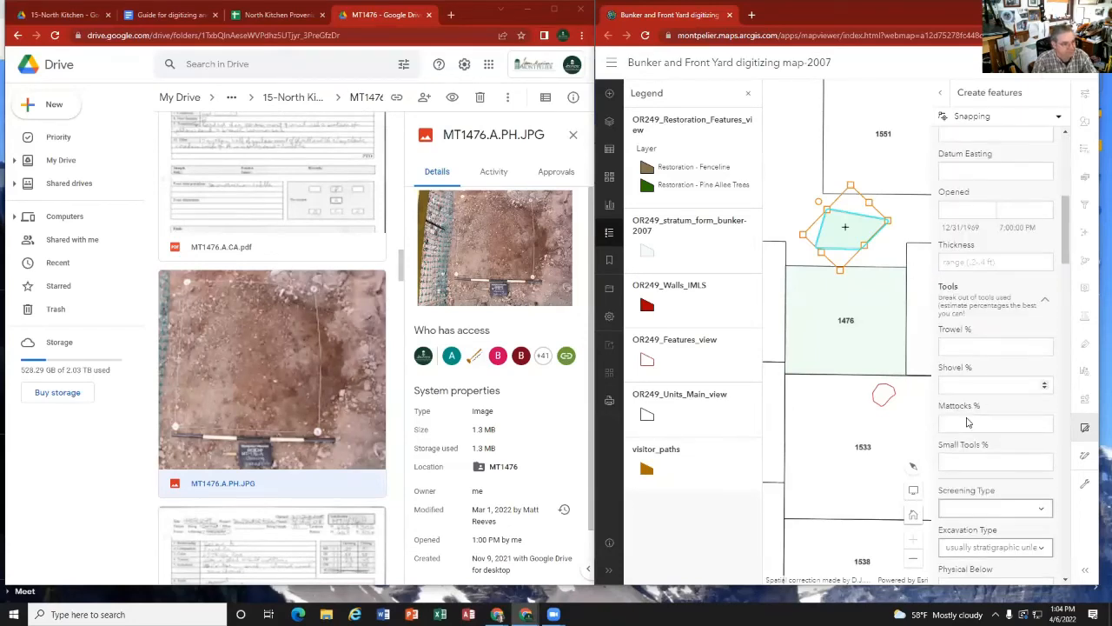
scroll(968, 423, down, 10)
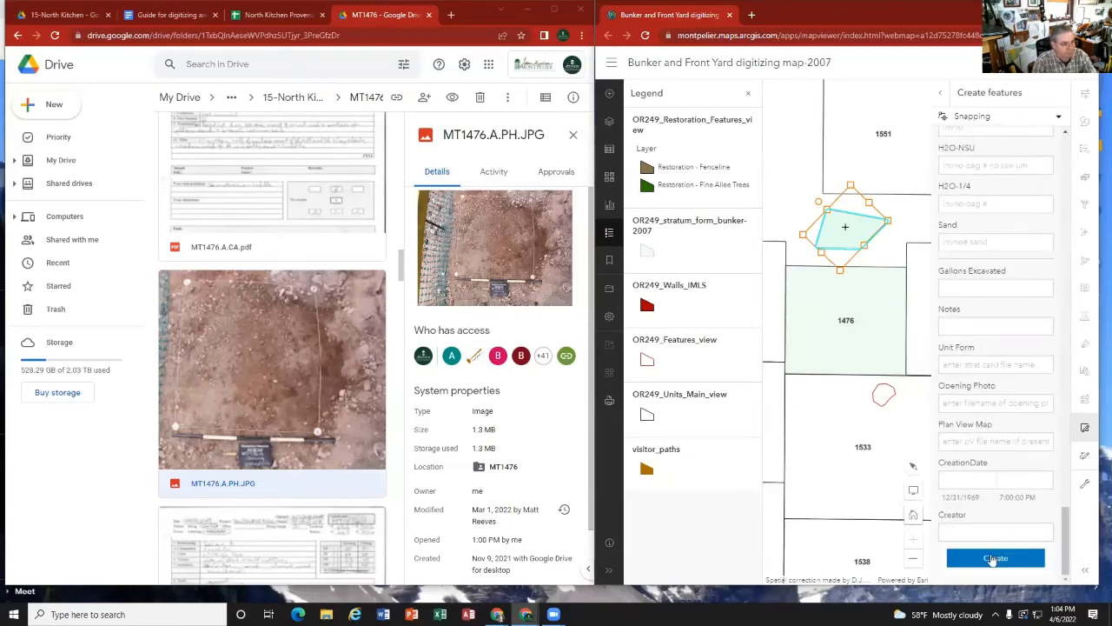
click(994, 559)
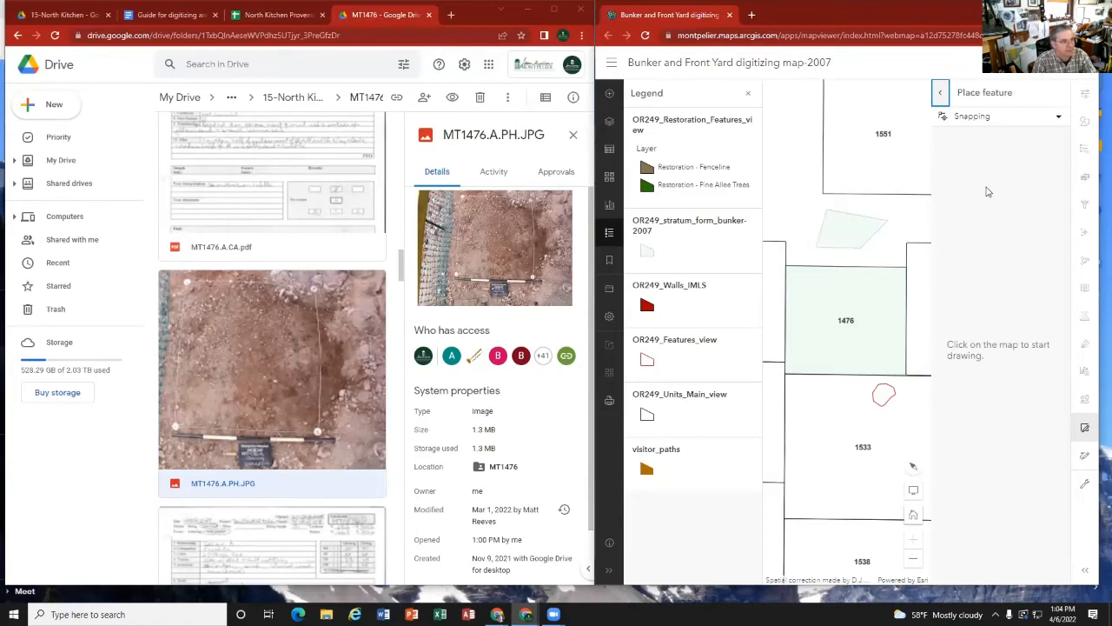
Step: Select the test polygon between units 1551 and 1476 for editing and permanently delete it
click(940, 92)
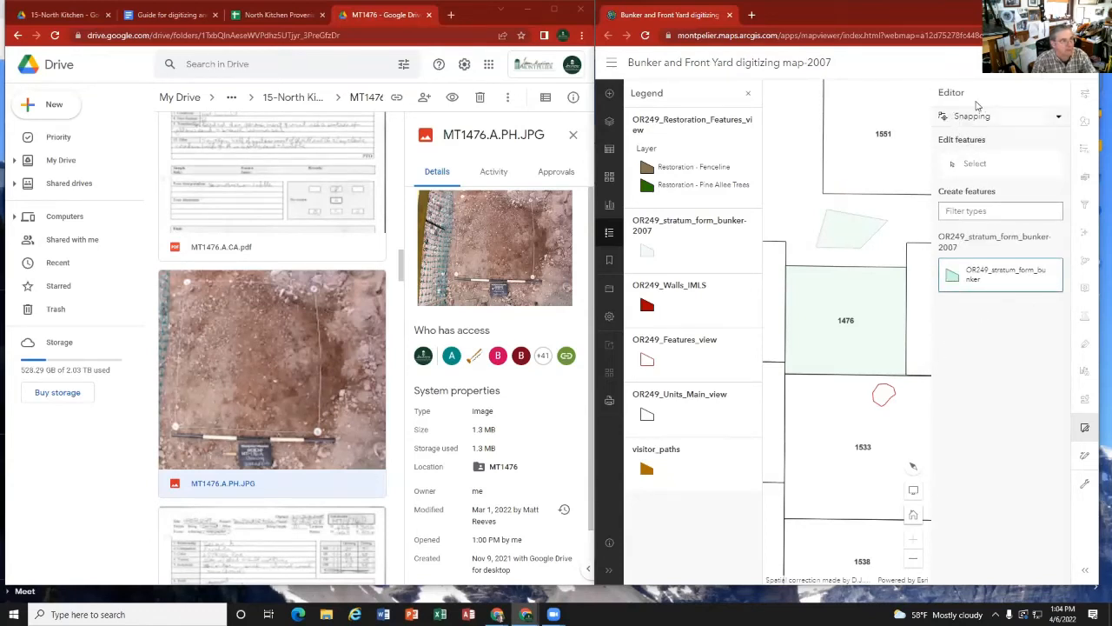
click(1085, 427)
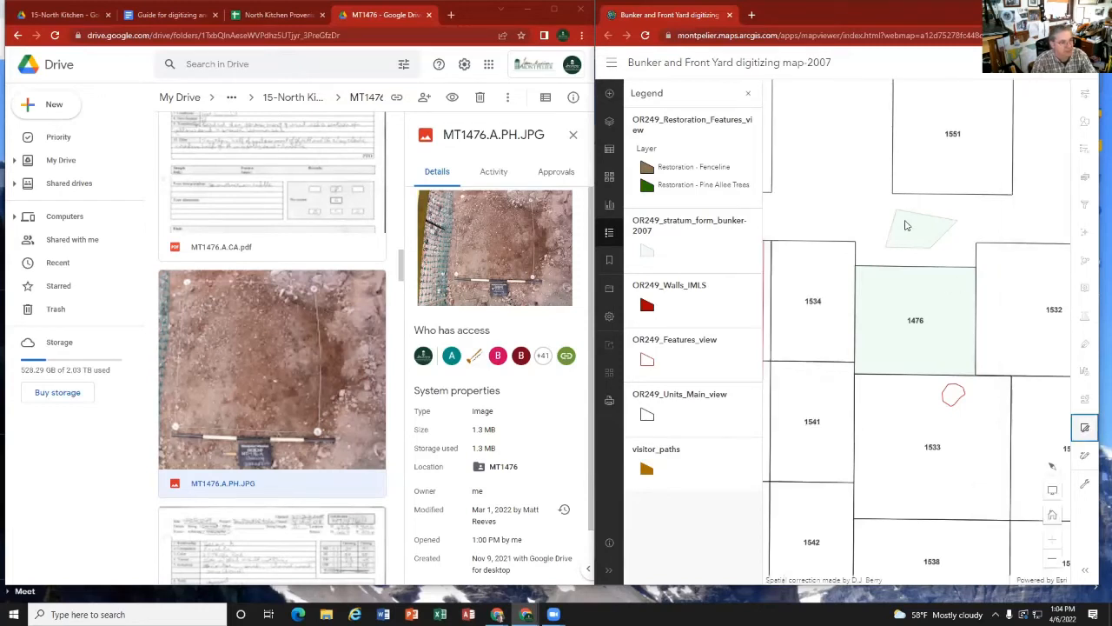
click(1084, 427)
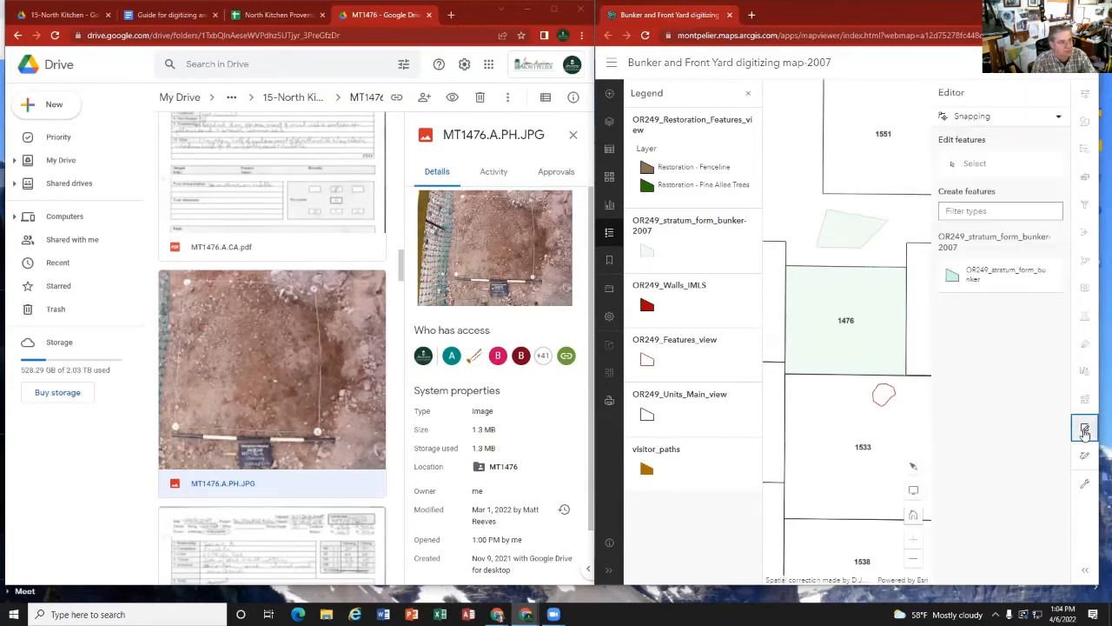
click(974, 165)
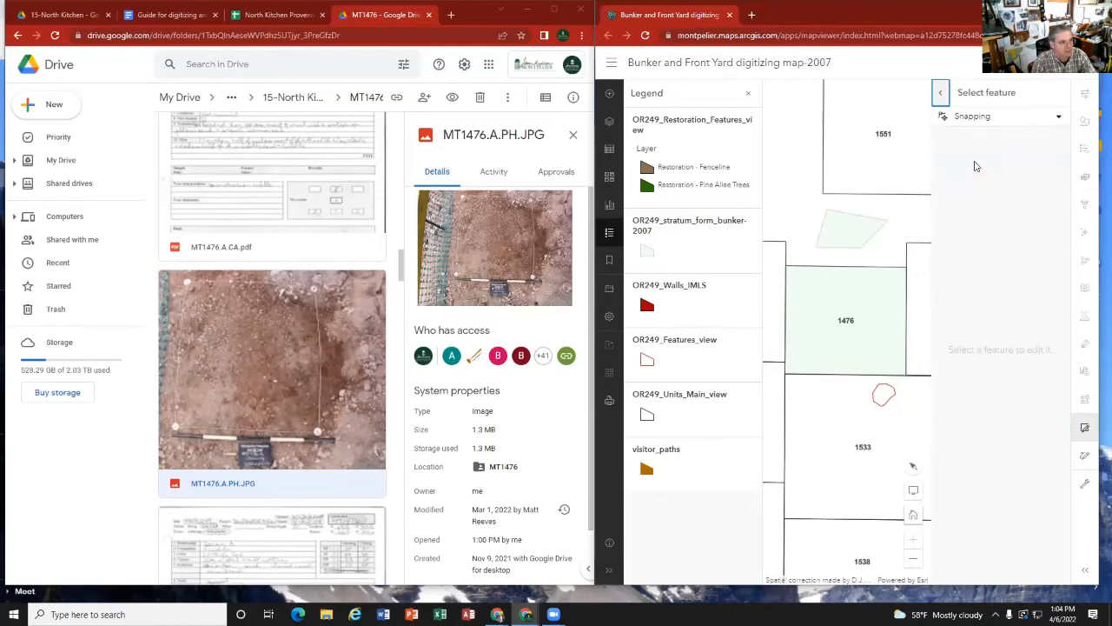
click(856, 233)
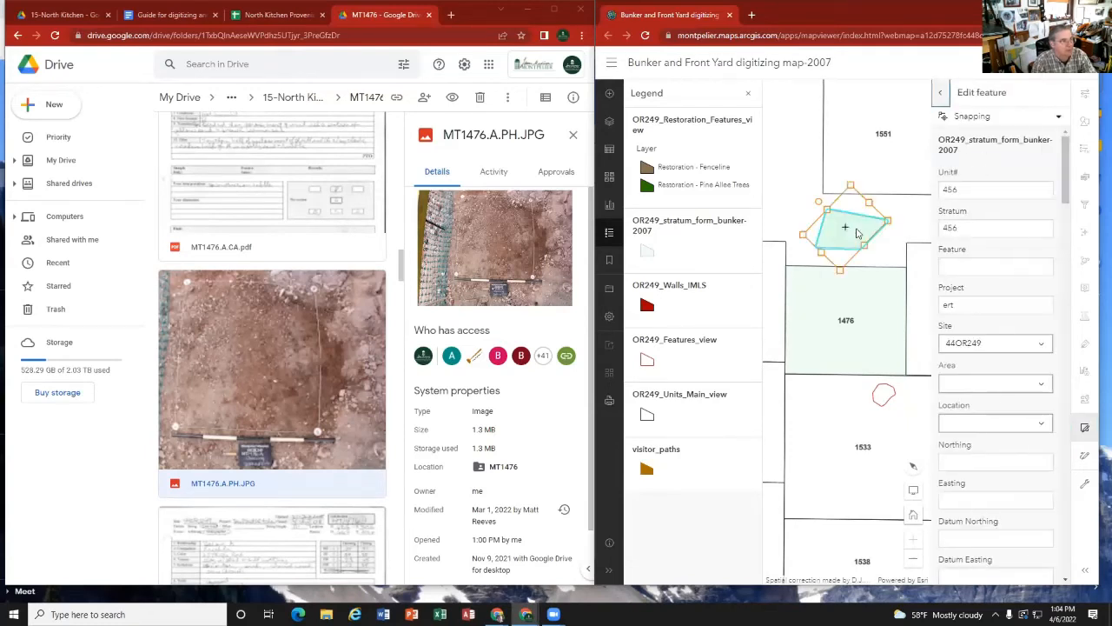
scroll(944, 309, down, 15)
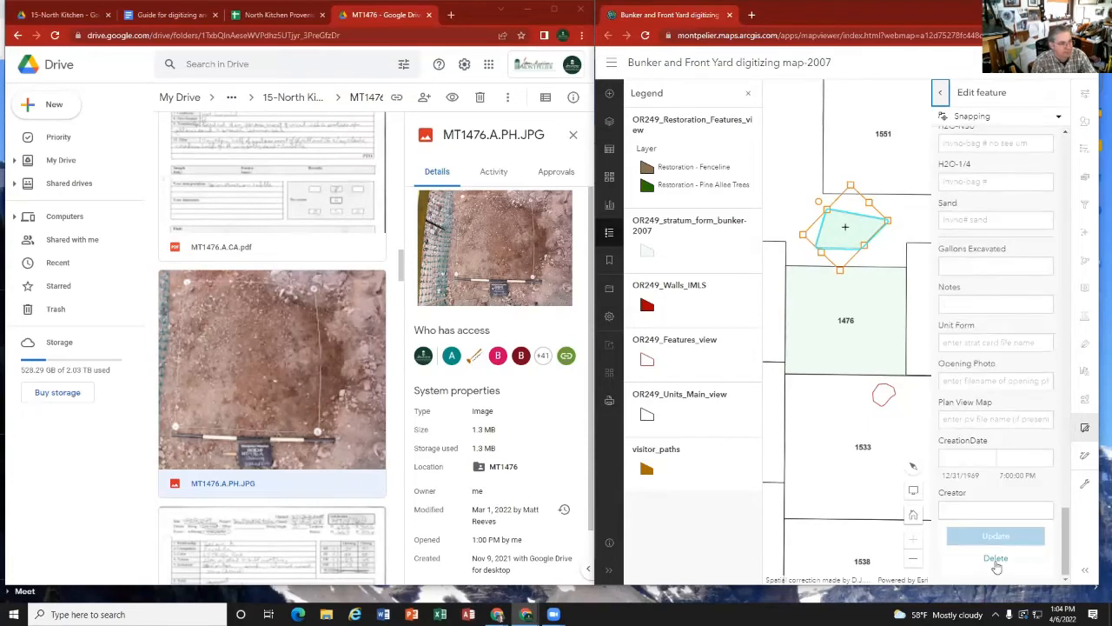
click(996, 559)
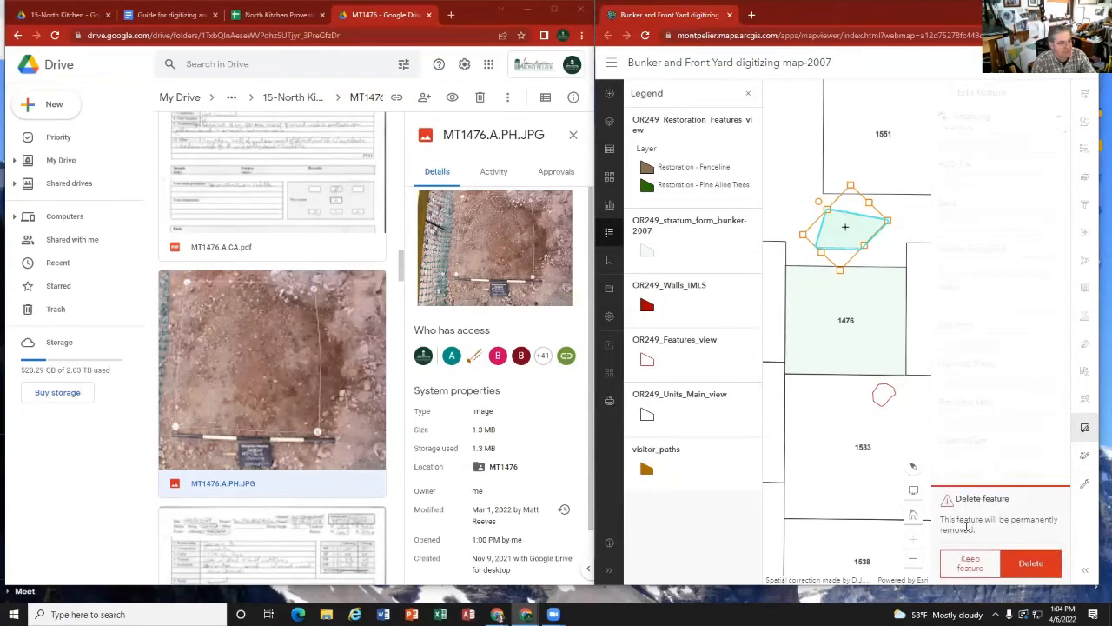
click(1028, 564)
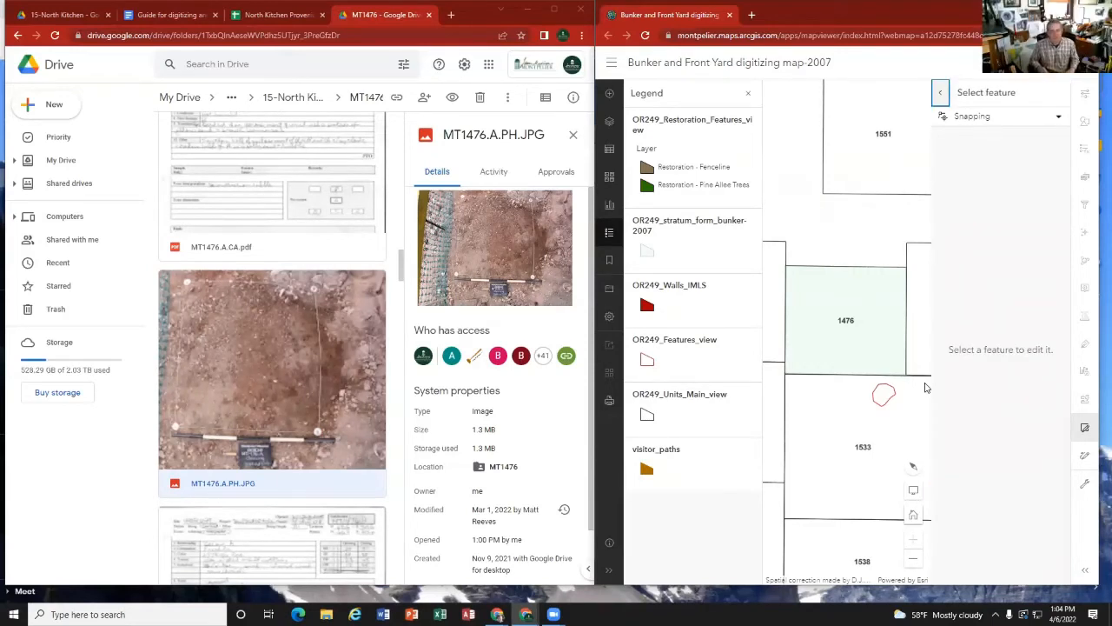
Step: Check the unit 1476 polygon's form without changes, look over the unit layout across the wider site, and return to unit 1476
click(832, 295)
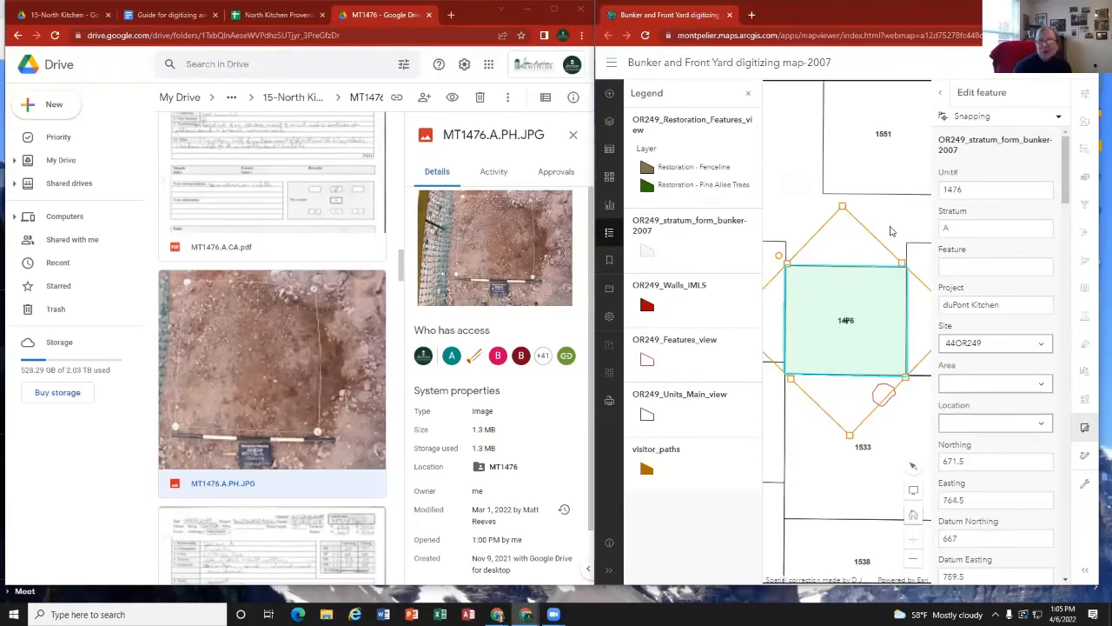
click(940, 92)
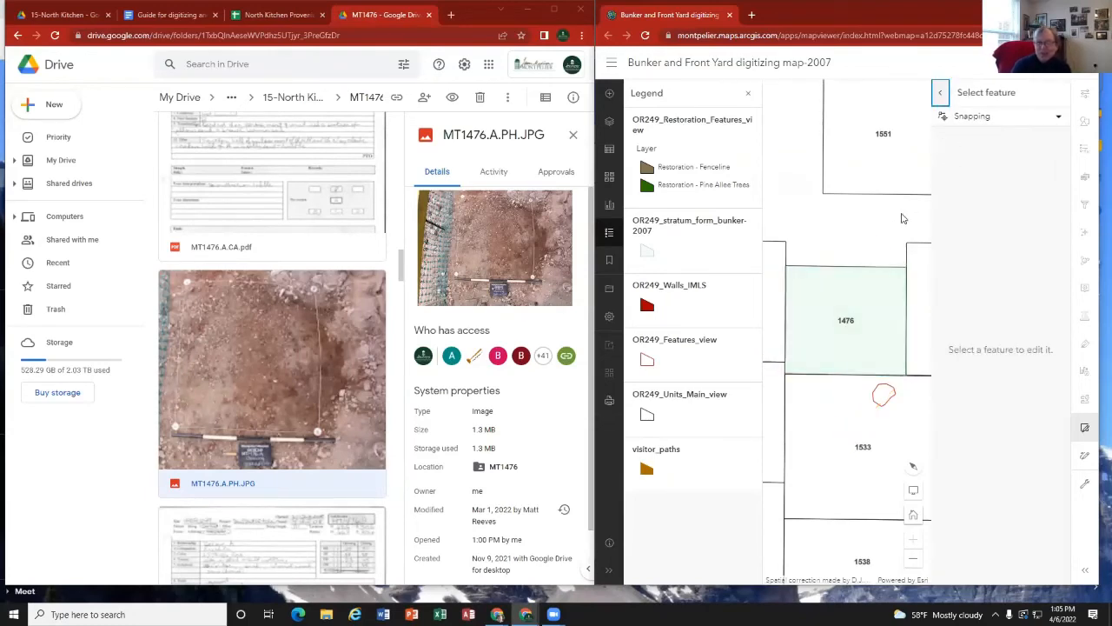
scroll(863, 226, down, 2)
scroll(860, 213, up, 4)
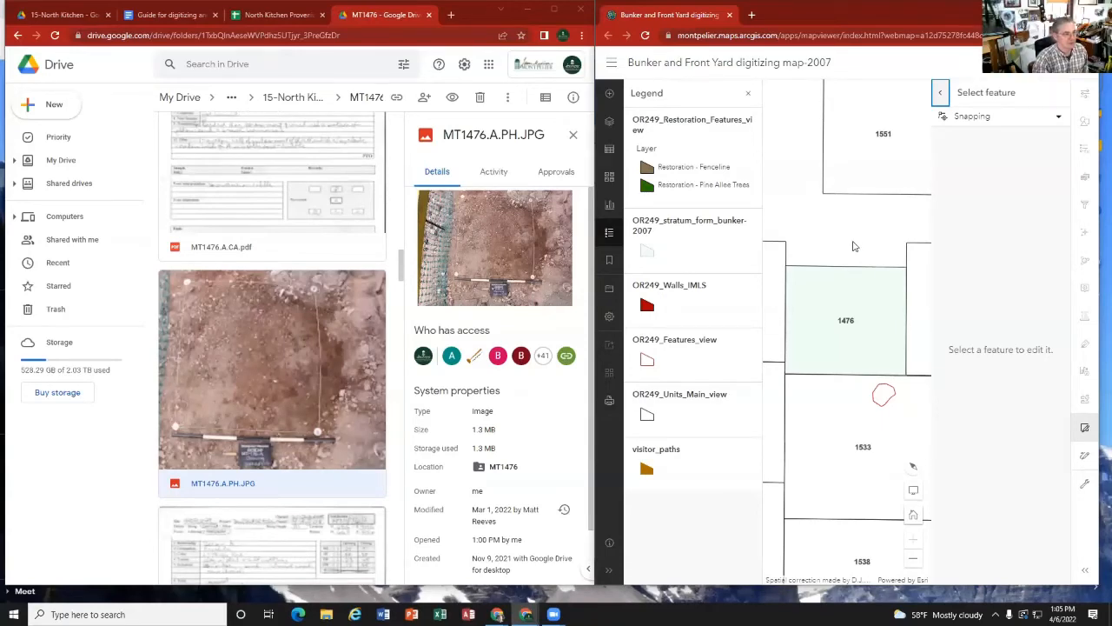
scroll(854, 245, down, 4)
scroll(845, 250, down, 3)
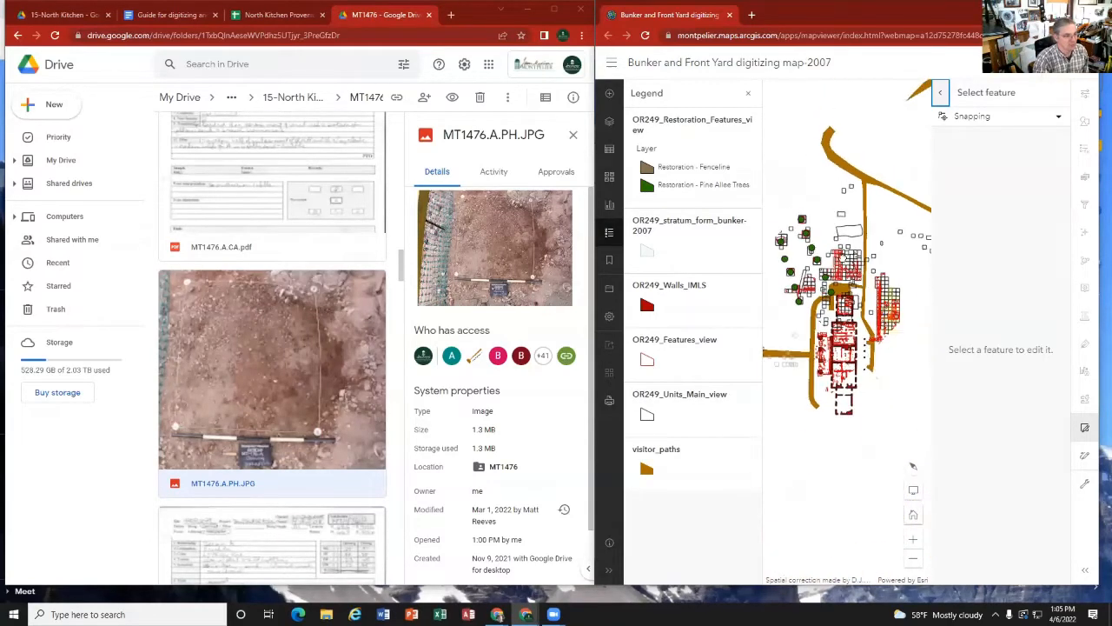
scroll(869, 339, up, 6)
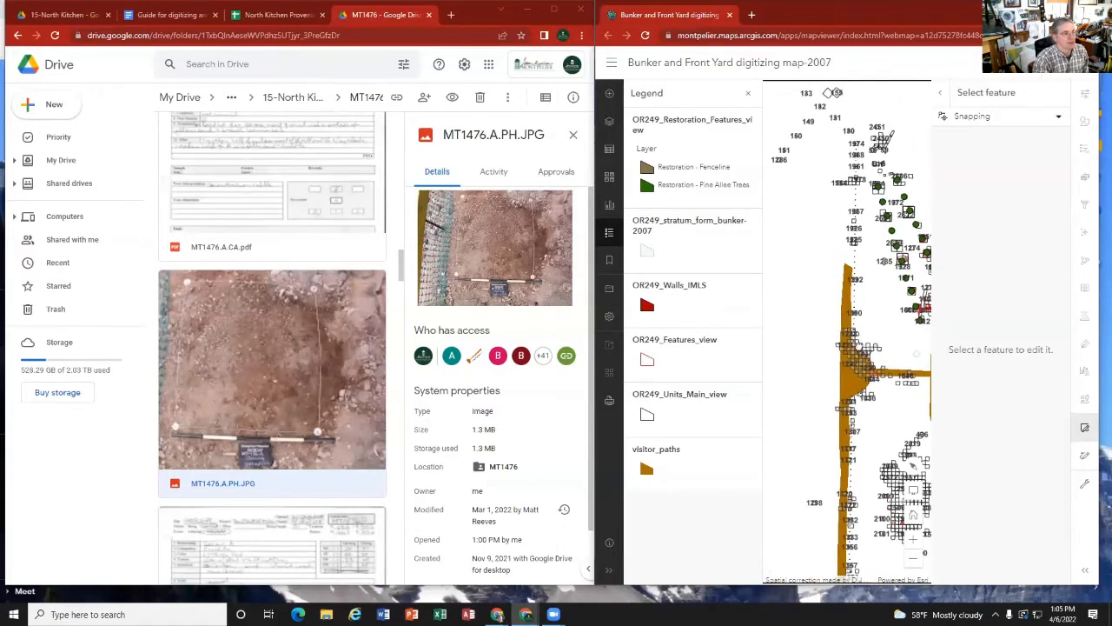
scroll(859, 346, up, 1)
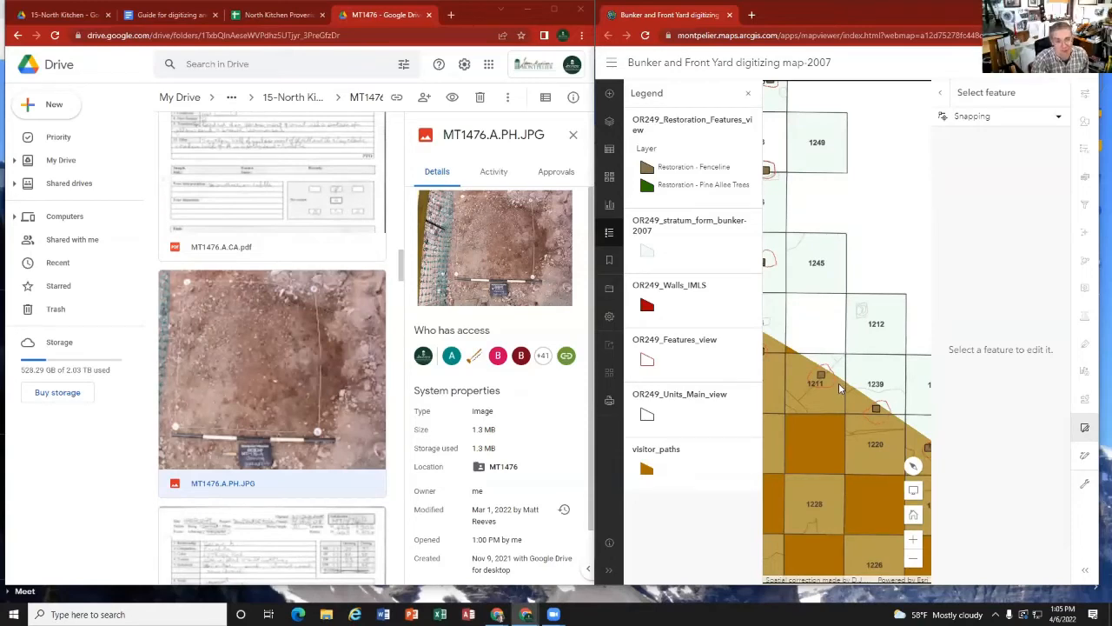
scroll(839, 383, down, 4)
scroll(863, 306, up, 3)
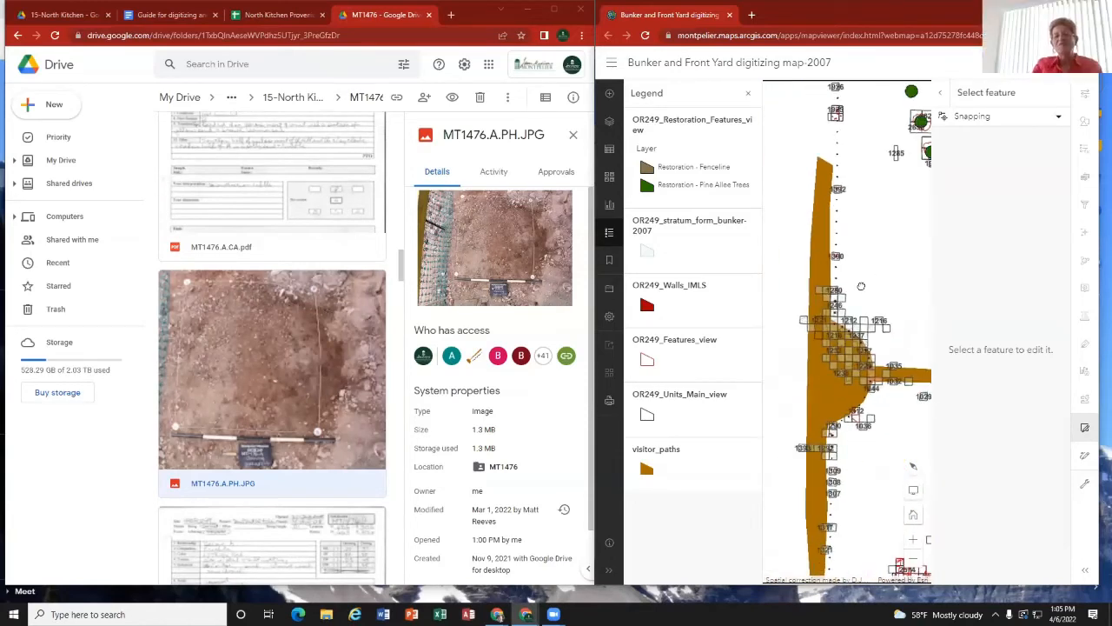
scroll(859, 297, up, 3)
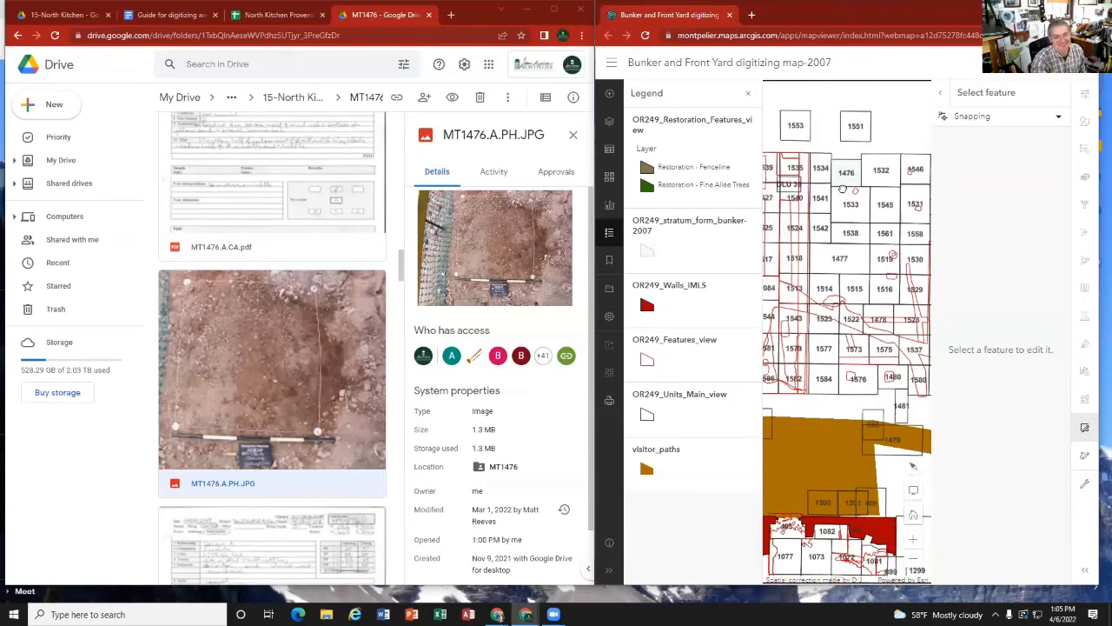
scroll(843, 193, up, 2)
scroll(866, 296, up, 3)
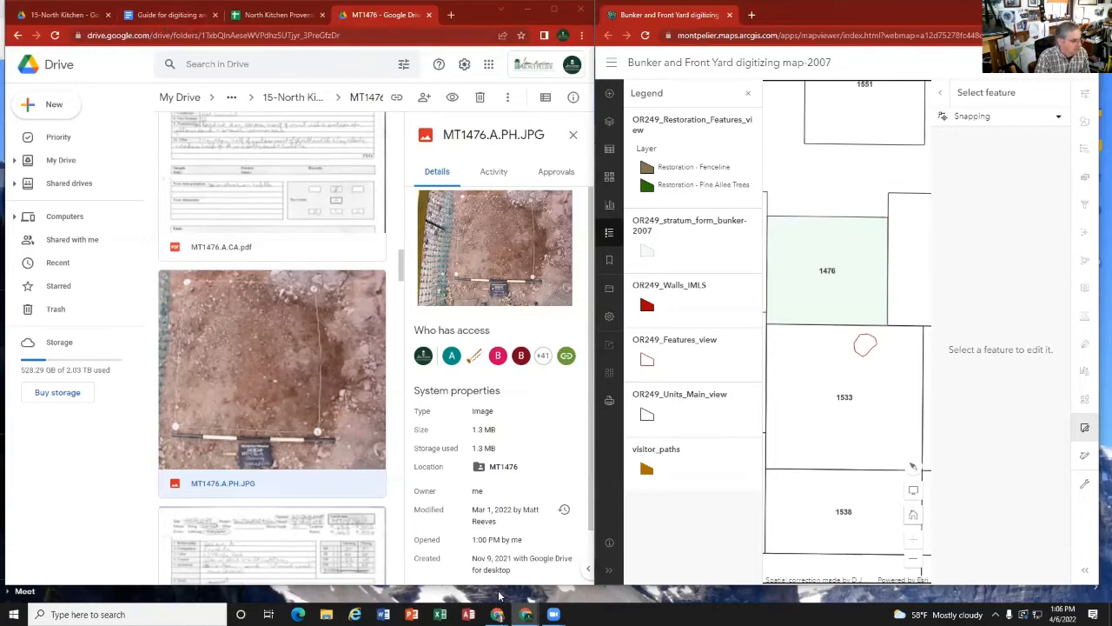
Step: Switch to the MontpelierVolunteers workspace in Slack and open the digitize channel
mouse_move(497, 613)
click(452, 560)
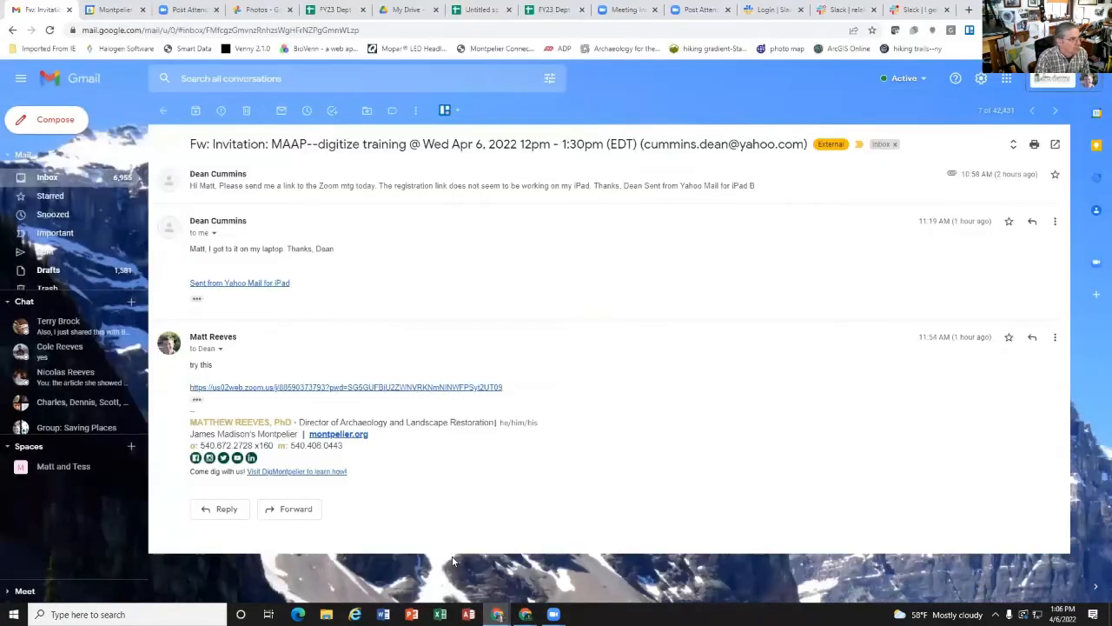
click(840, 12)
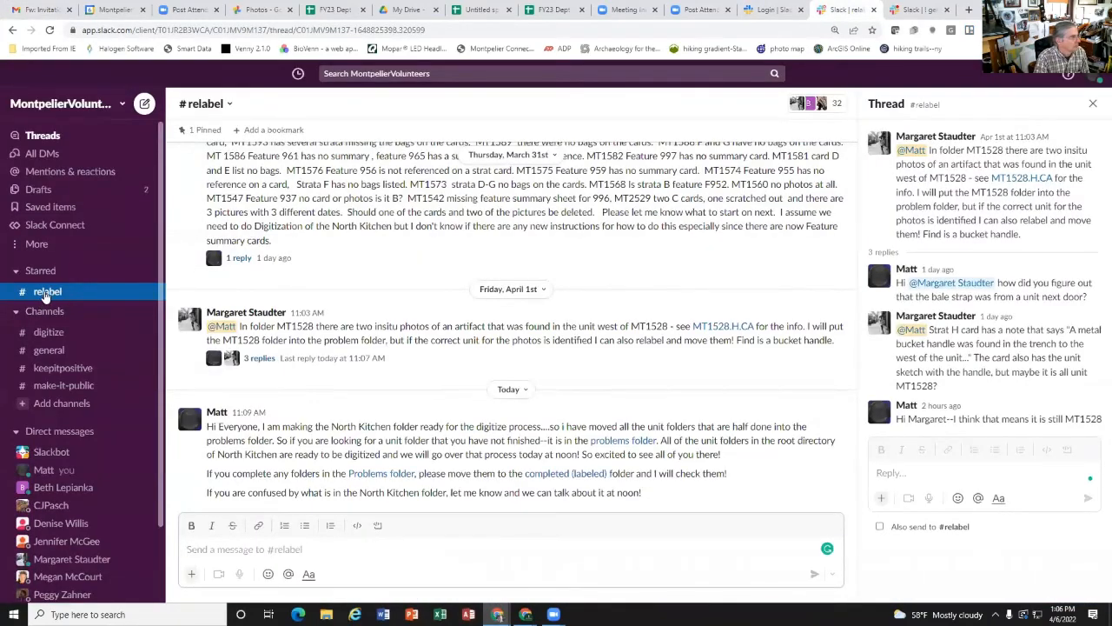
click(48, 333)
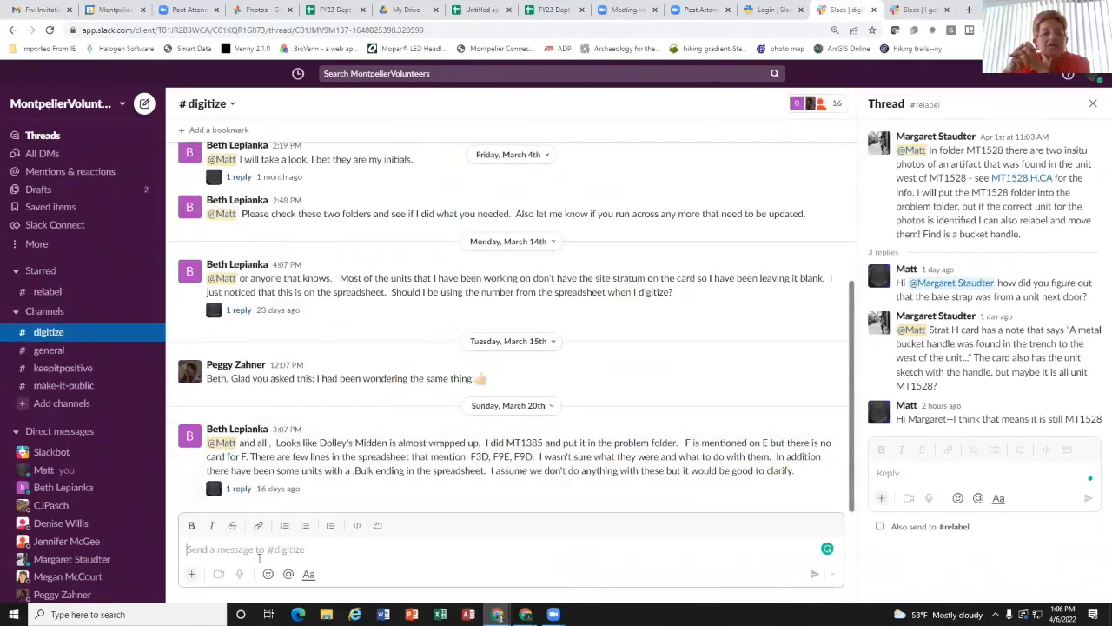
Step: Post "Hi Everyone, we are officially starting to digitize the North Kitchen! We had a training today and are rocking this out!" to the channel
text(H)
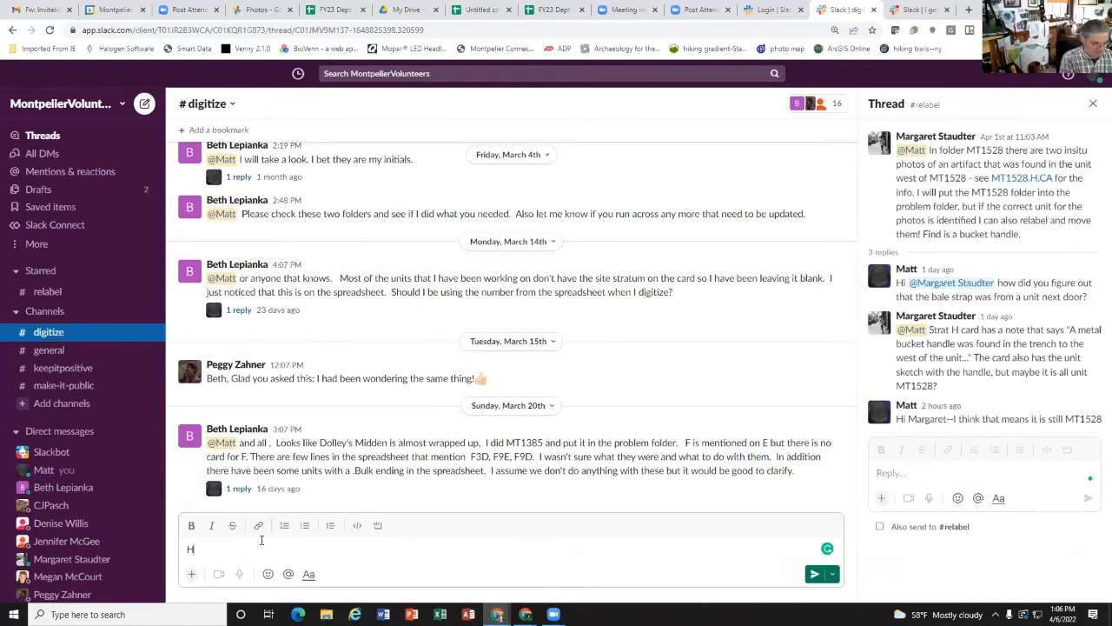
text(i Everyone, we are officiall)
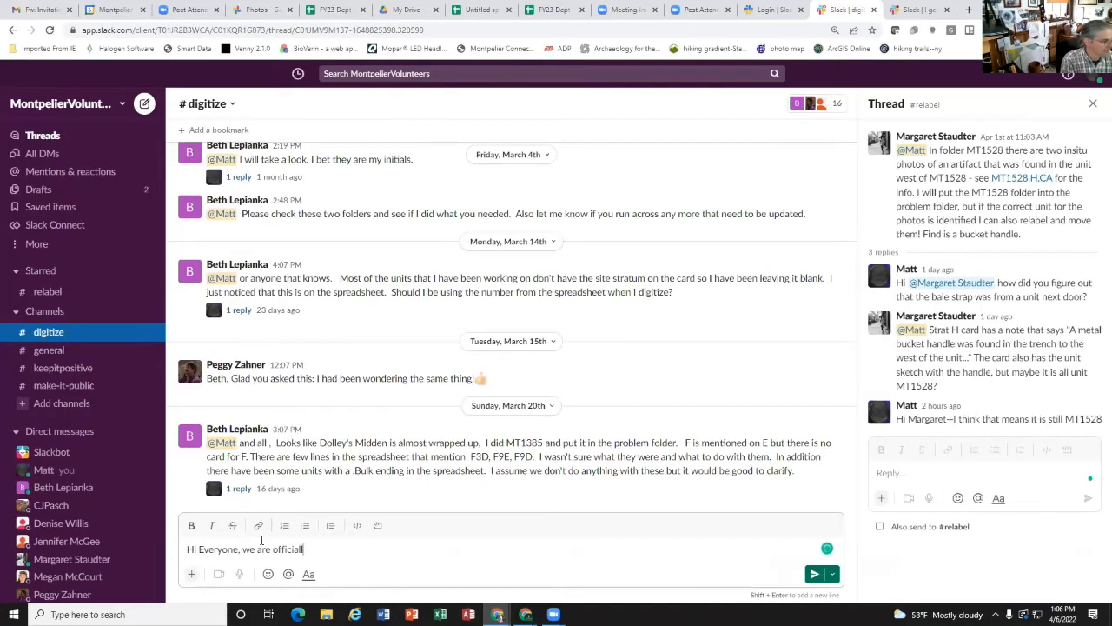
text(y starting to dig)
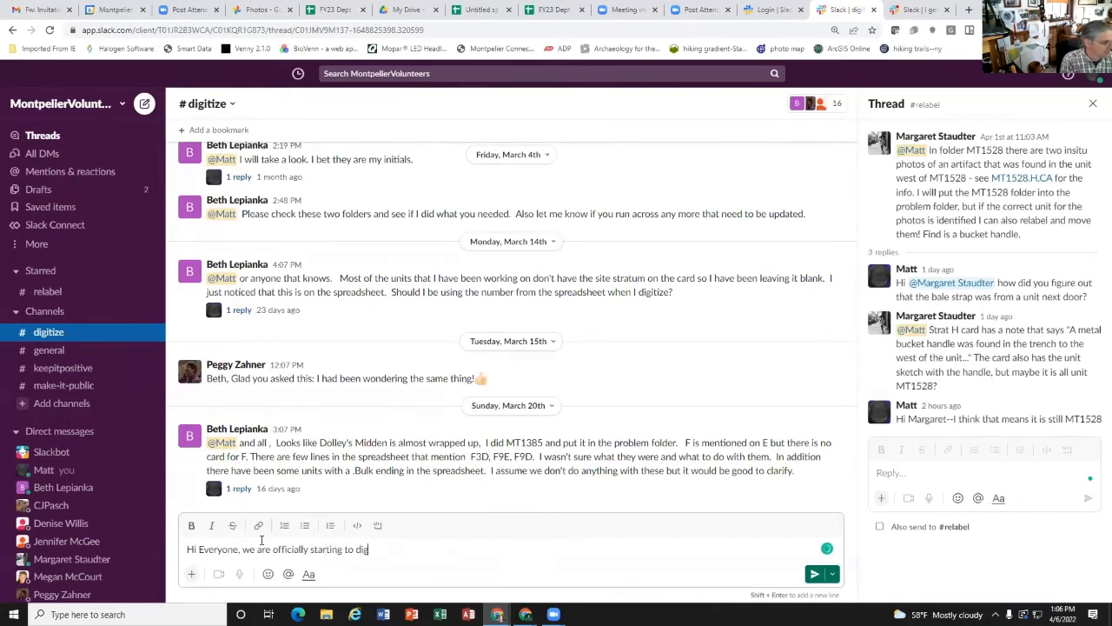
text(itize the North Kitchen! We had a training)
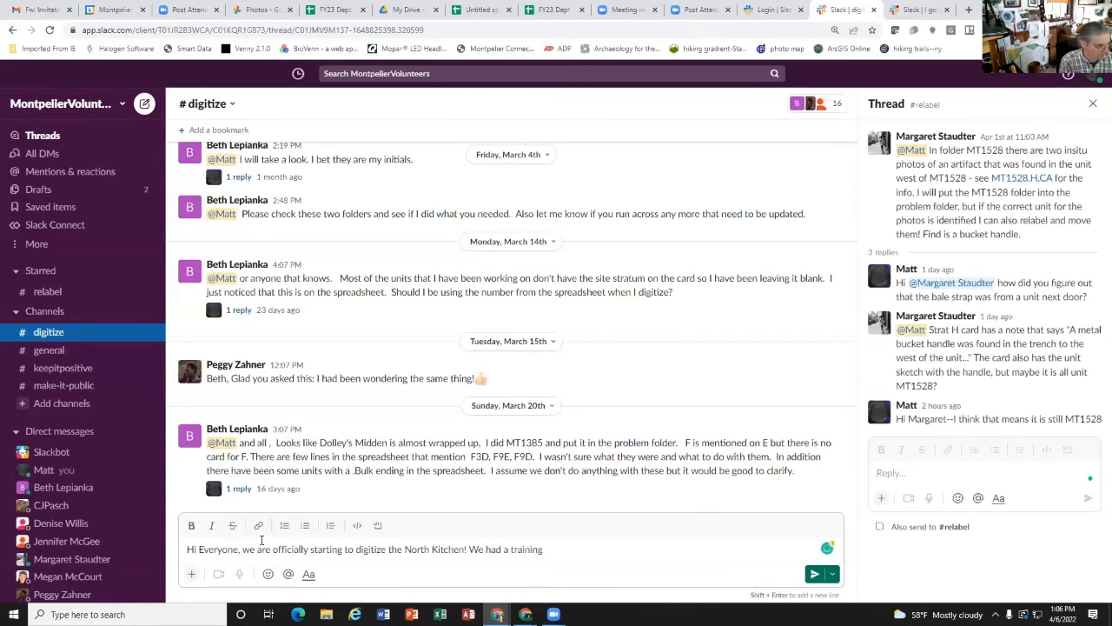
text(today and are rocking)
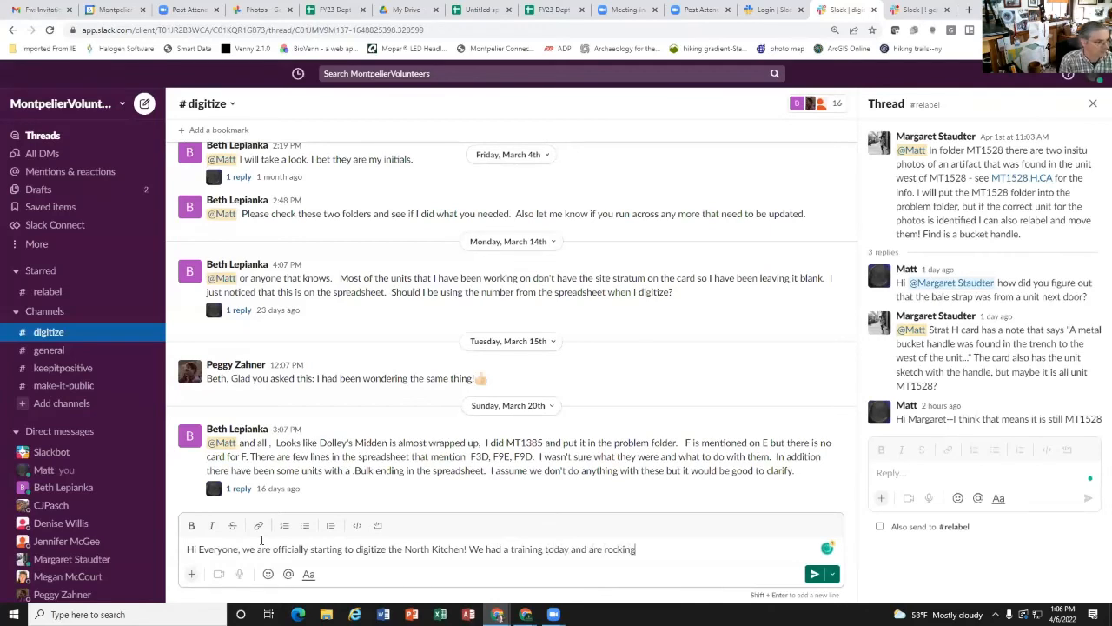
text( this out!)
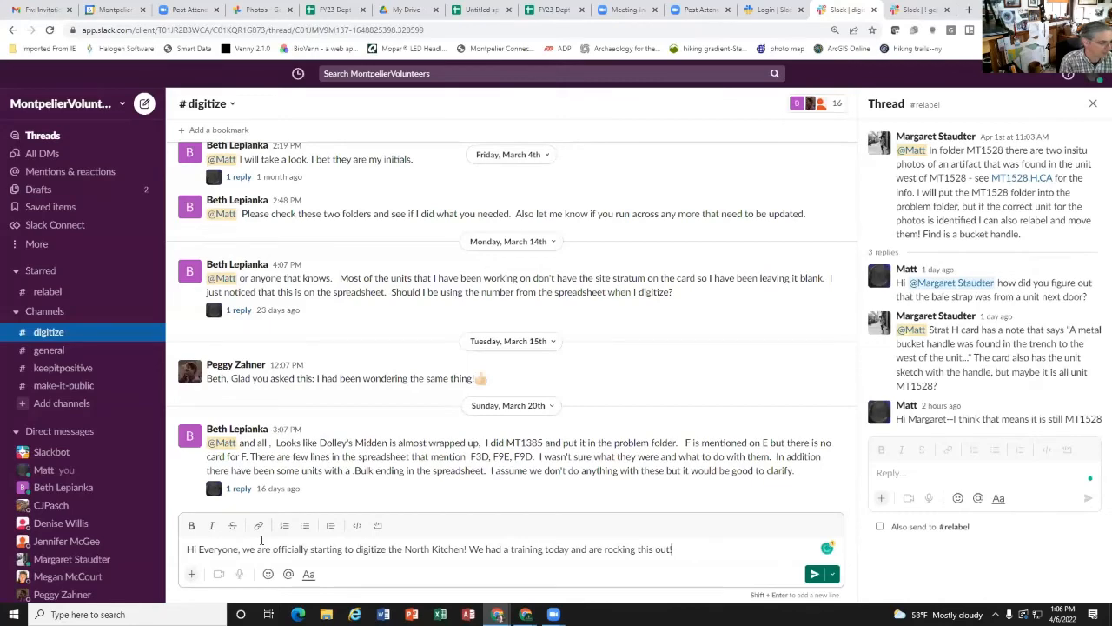
key(Return)
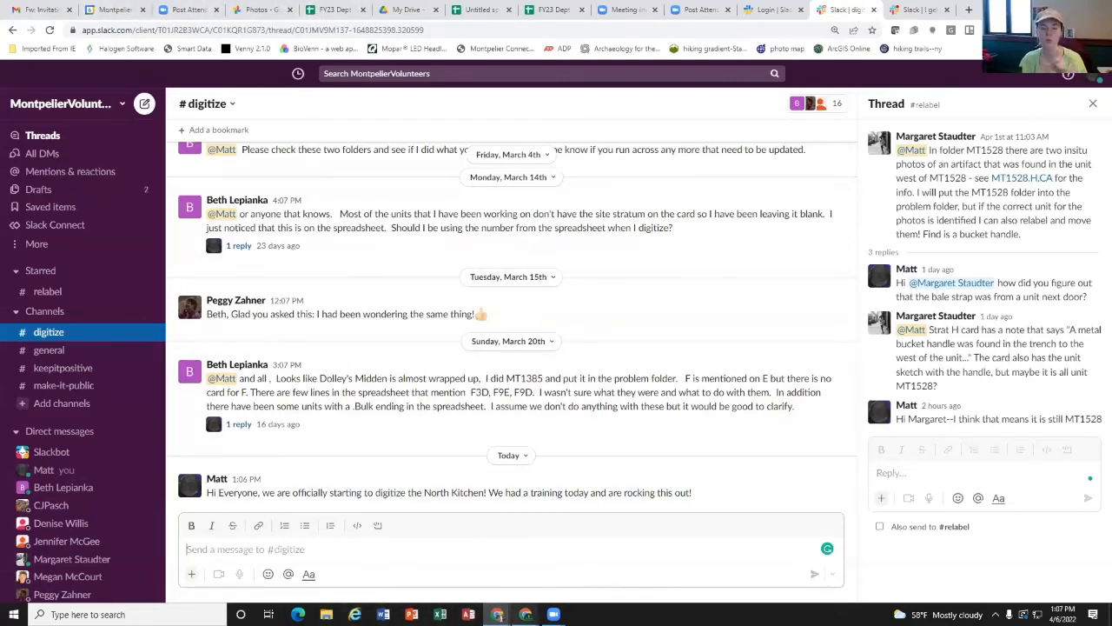
Step: Switch back to the MT1476 Google Drive folder and the ArcGIS digitizing map, showing both windows side by side
mouse_move(525, 615)
click(494, 563)
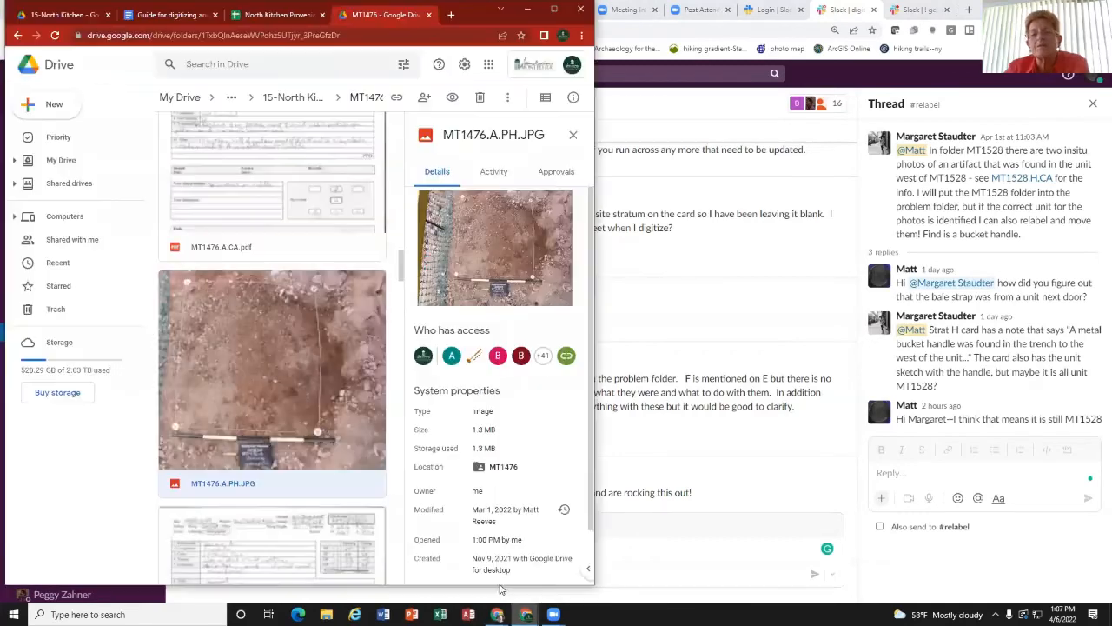
mouse_move(525, 615)
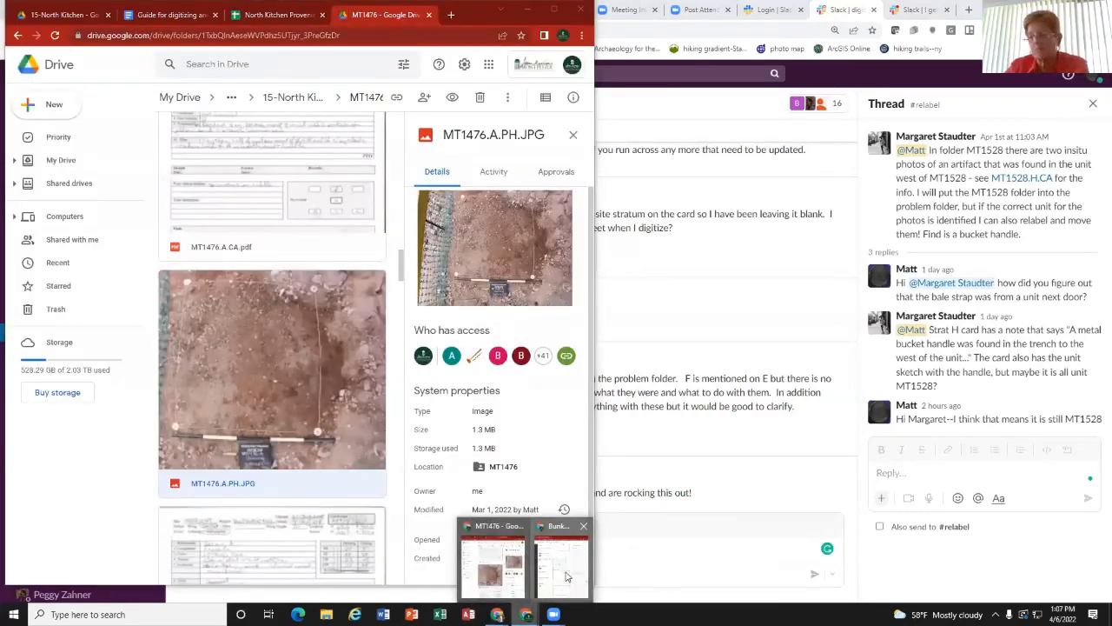
click(565, 561)
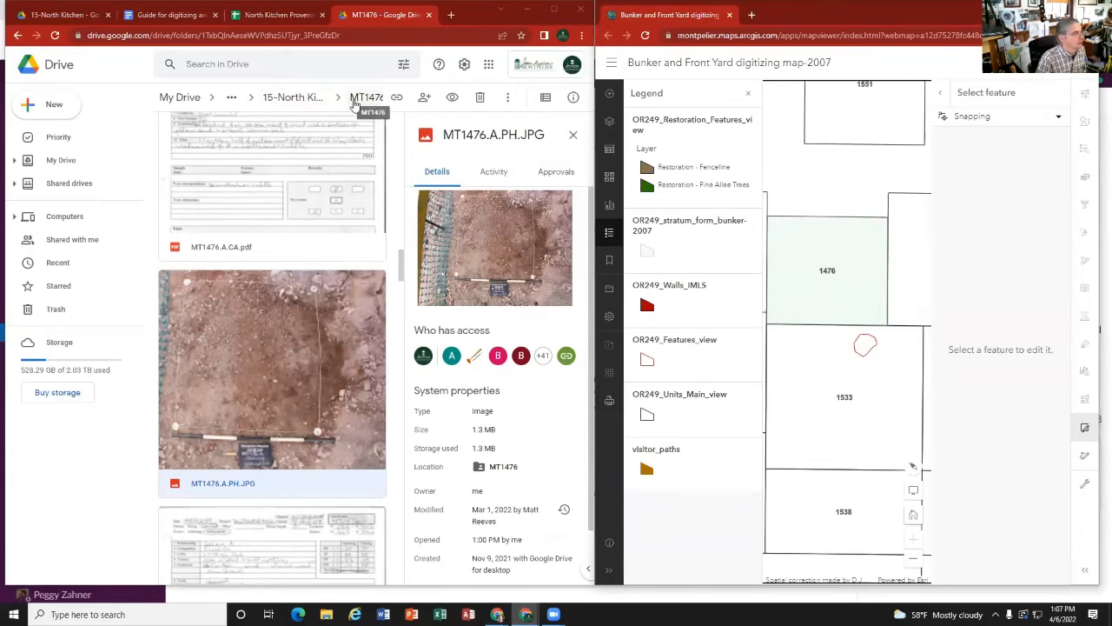
Step: Open MT1476.B.CA.pdf and examine the stratum B card, from the recorded details to the plan sketch on page 2
scroll(303, 346, down, 4)
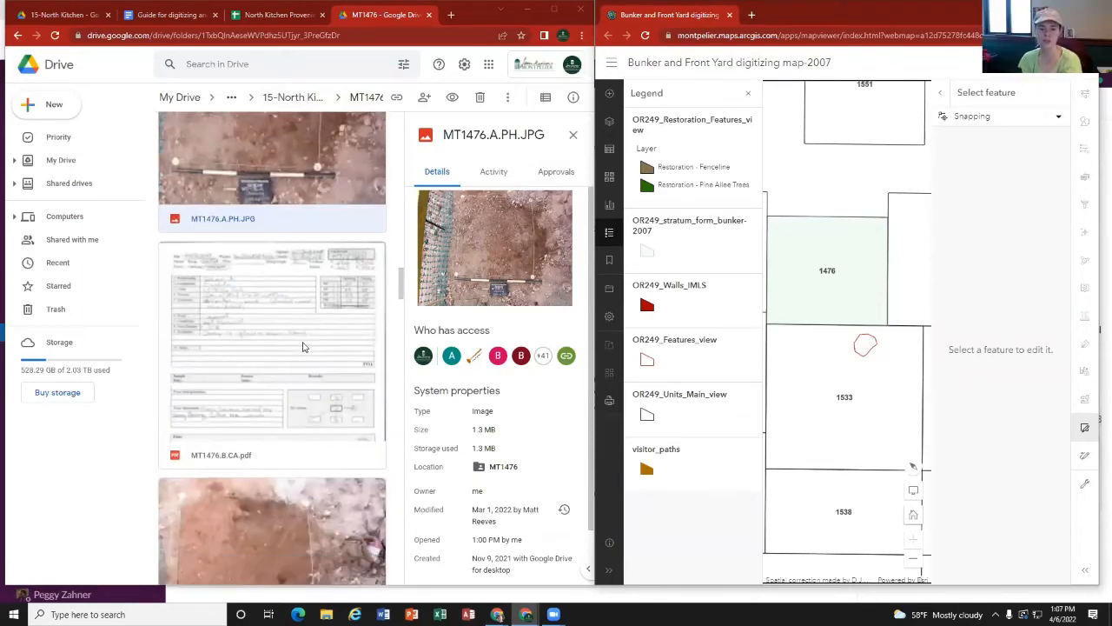
click(295, 269)
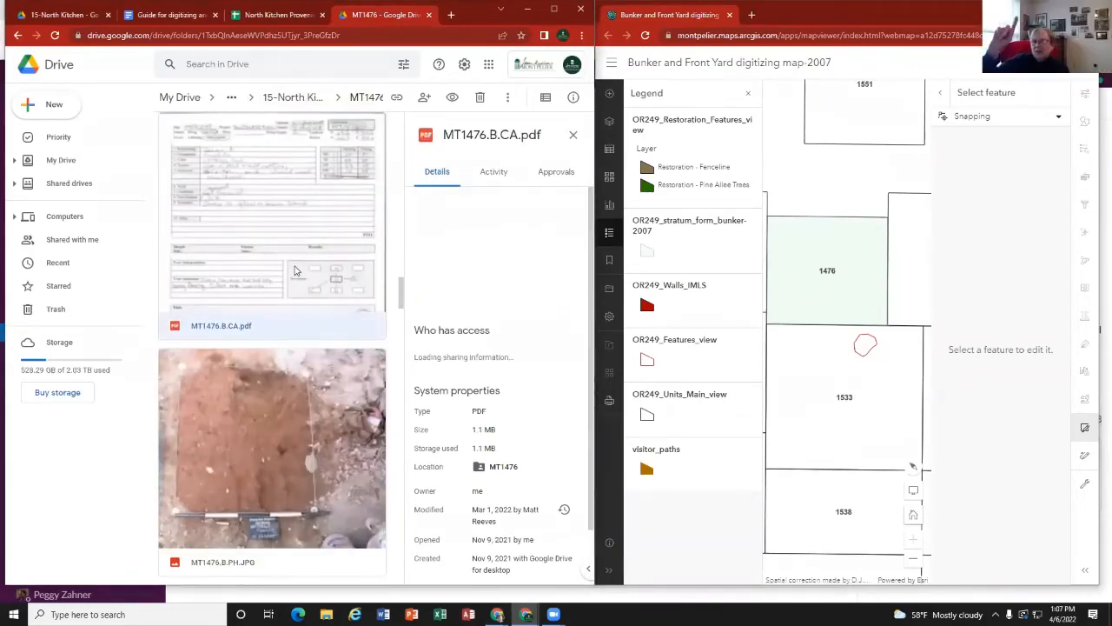
double_click(284, 240)
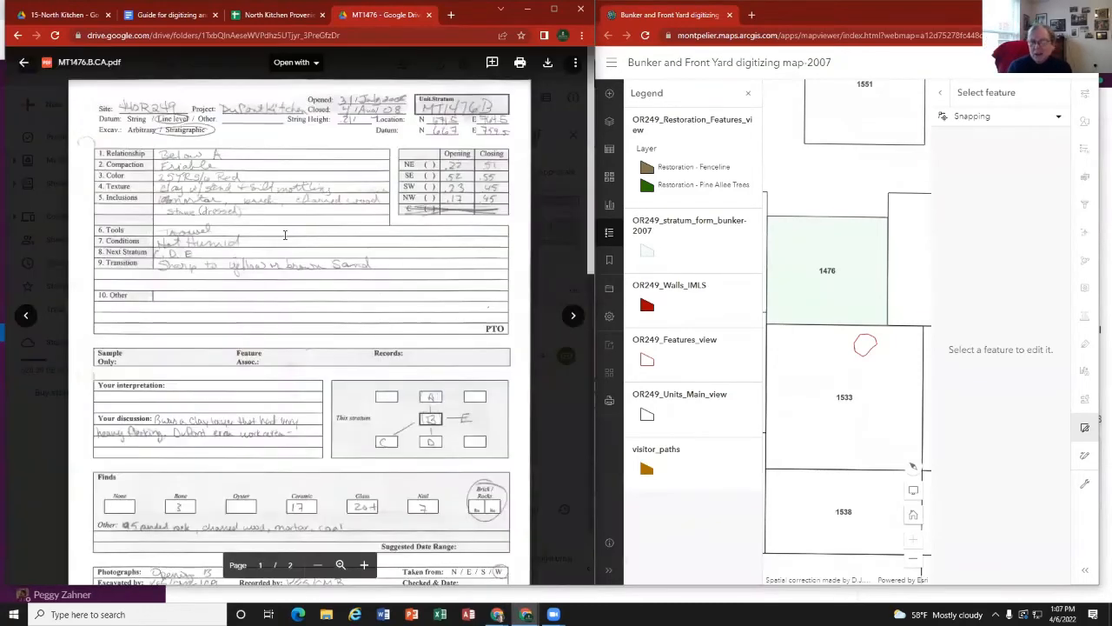
scroll(296, 317, down, 7)
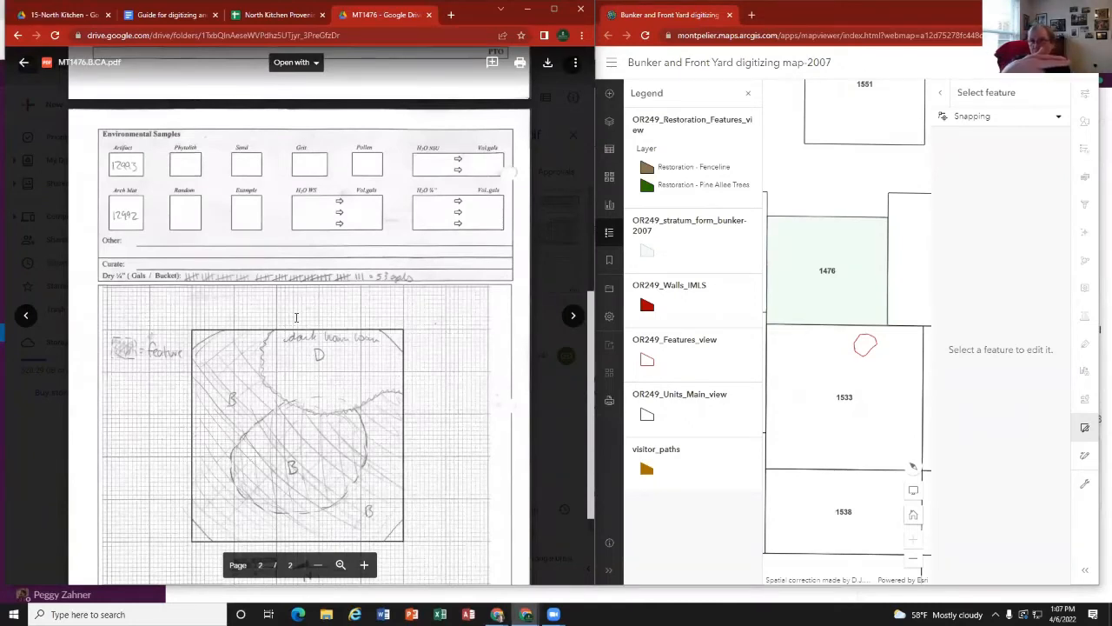
scroll(297, 318, down, 3)
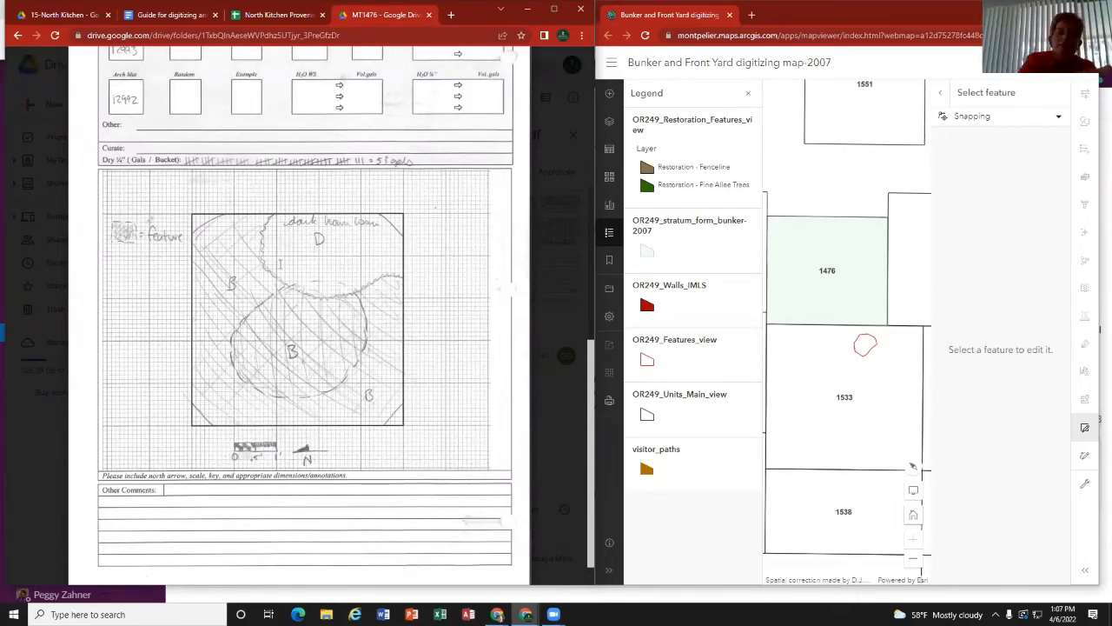
Step: Compare the recorded details on the stratum B card with its plan sketch on page 2
scroll(272, 285, up, 5)
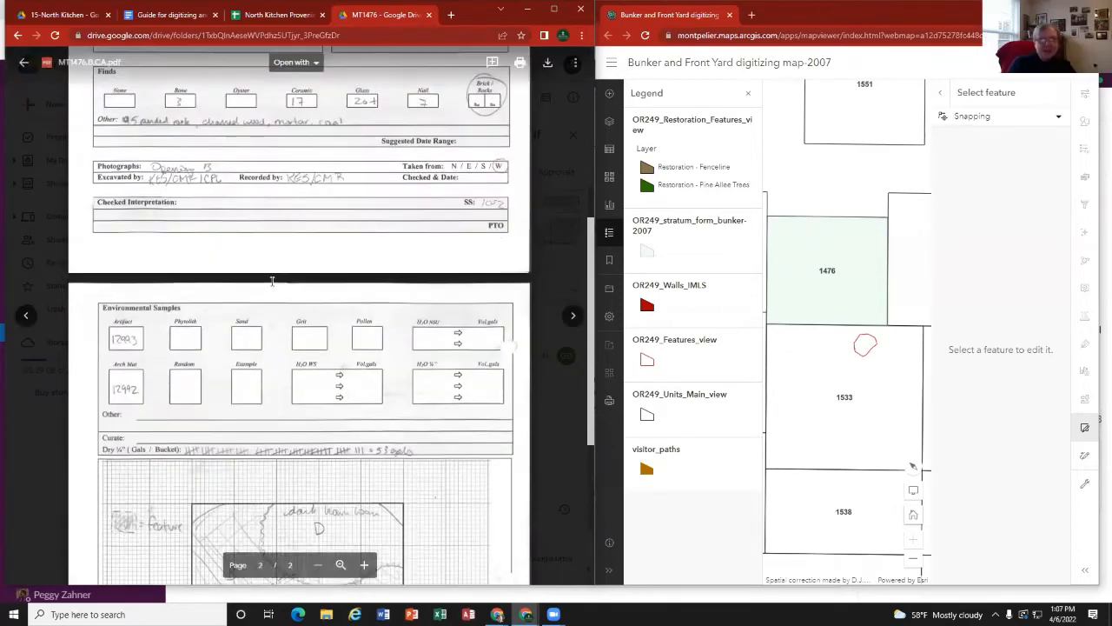
scroll(272, 286, down, 3)
scroll(272, 287, down, 1)
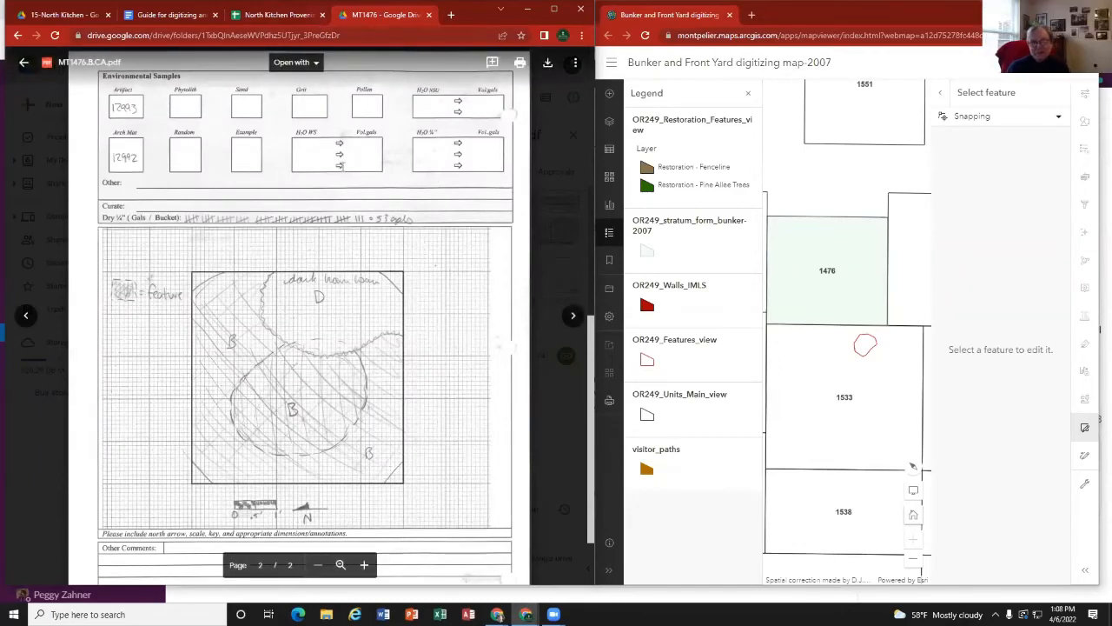
scroll(339, 165, up, 10)
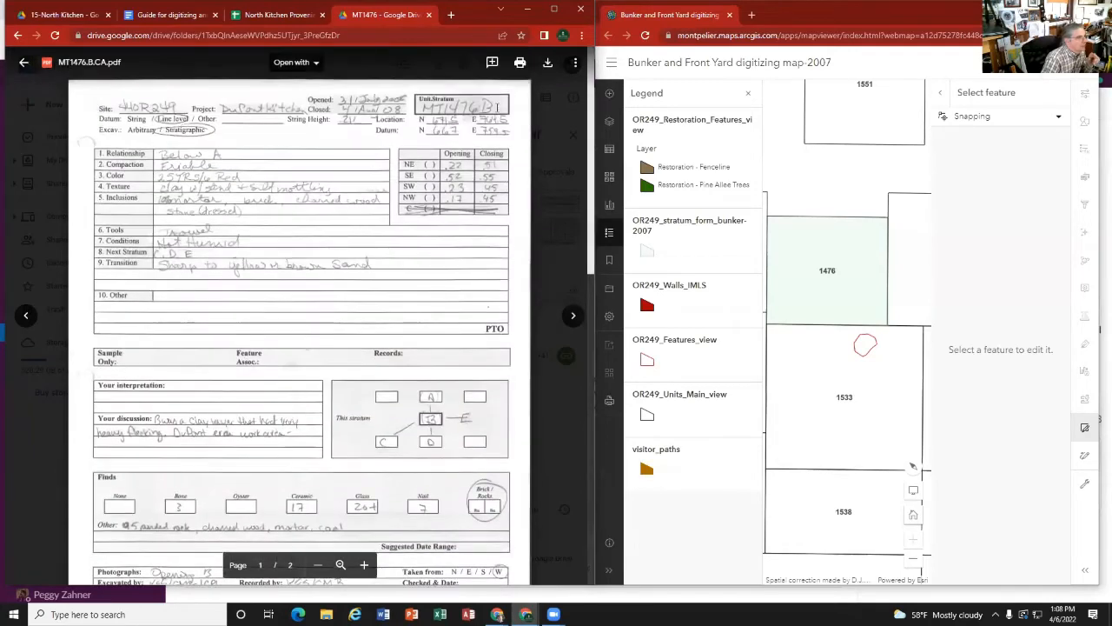
scroll(291, 317, down, 10)
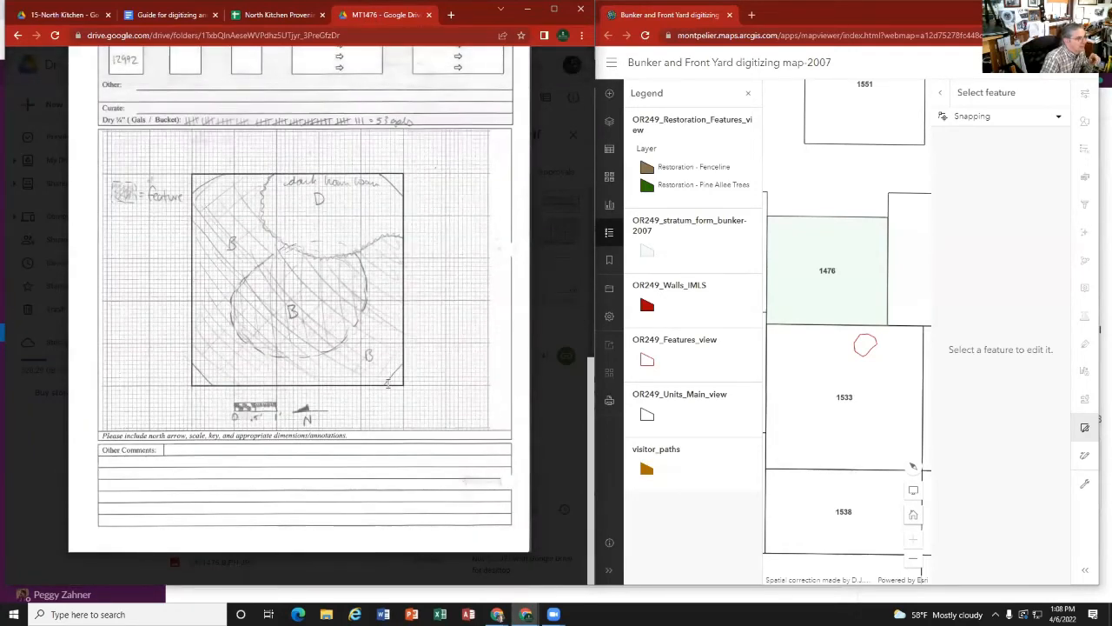
scroll(261, 217, up, 1)
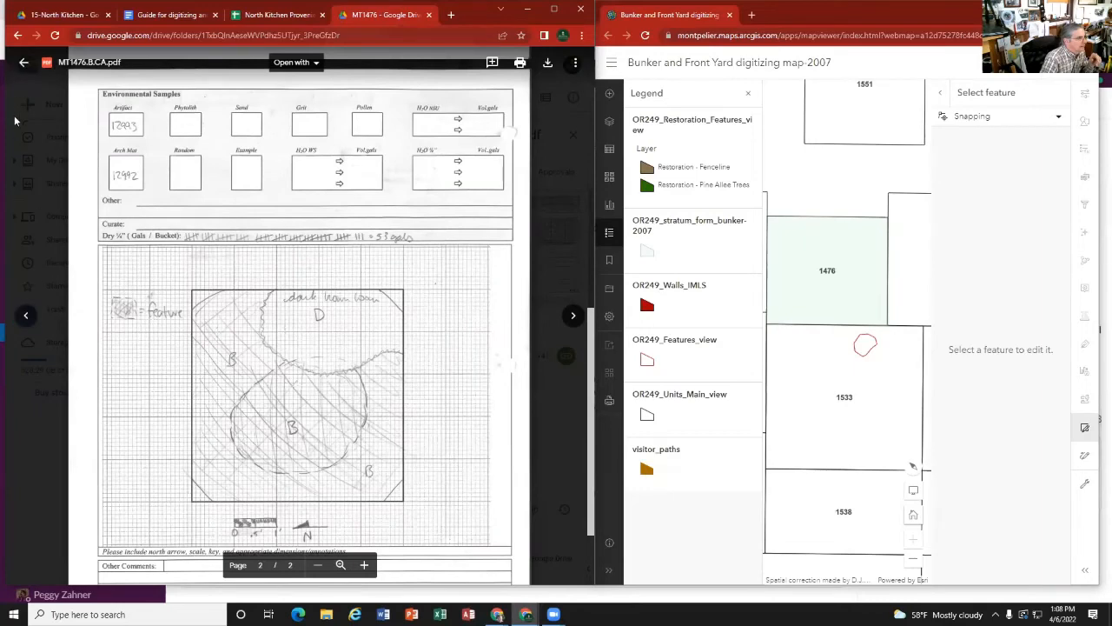
Step: Return to the MT1476 folder and open the stratum B opening photo, MT1476.B.PH.JPG
click(21, 64)
scroll(196, 361, down, 1)
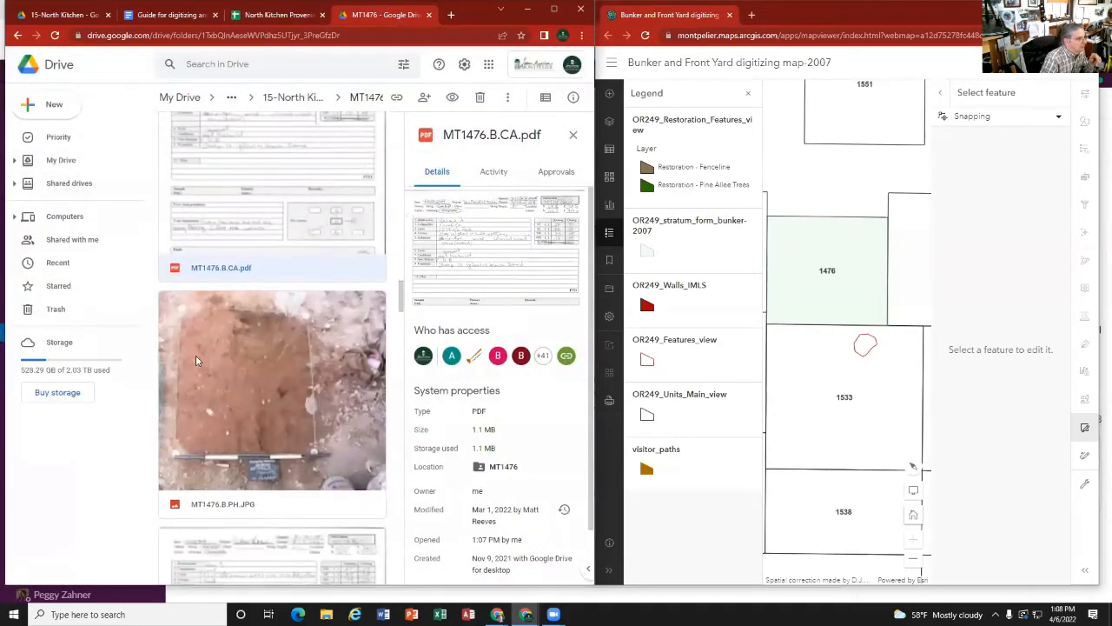
double_click(233, 365)
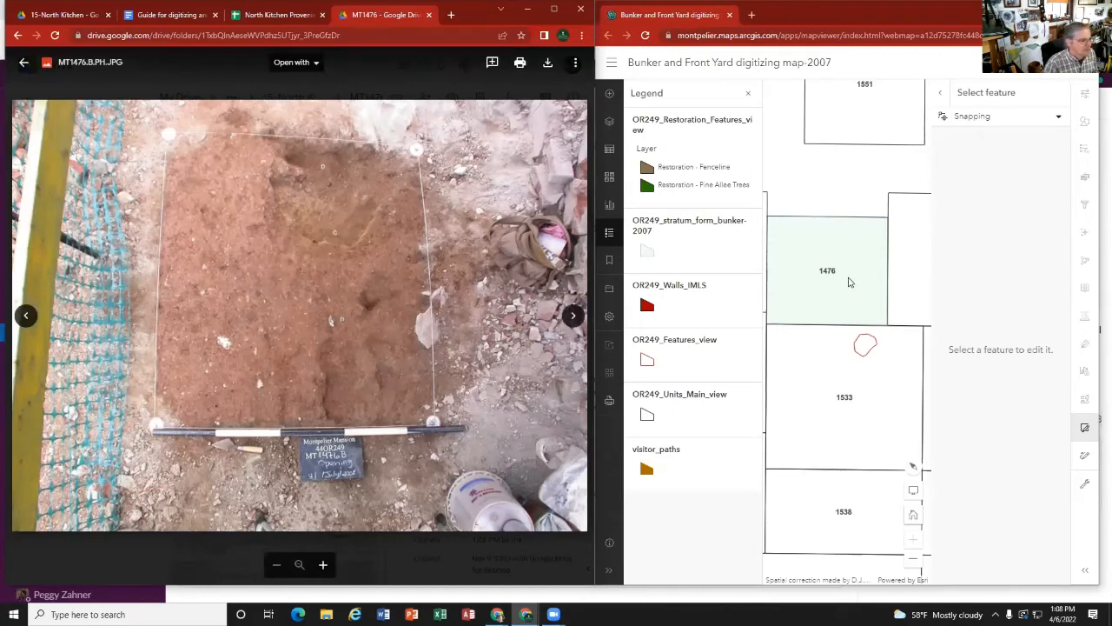
Step: Rotate the map to match the photo's orientation, center unit 1476 at close range, and hide the legend
scroll(849, 281, down, 4)
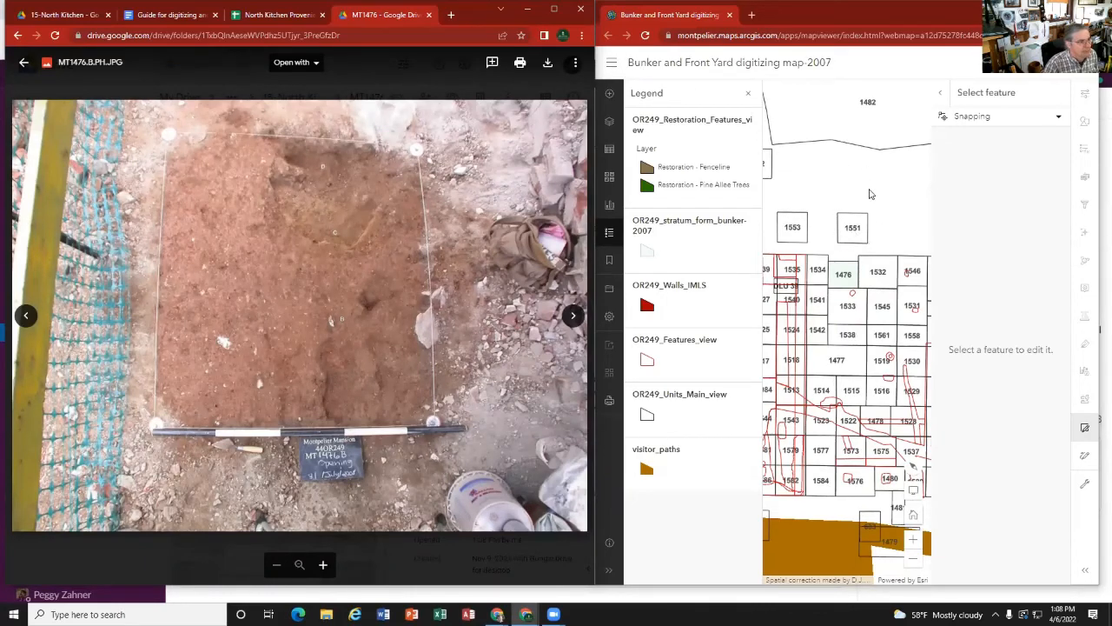
drag(870, 191, 809, 219)
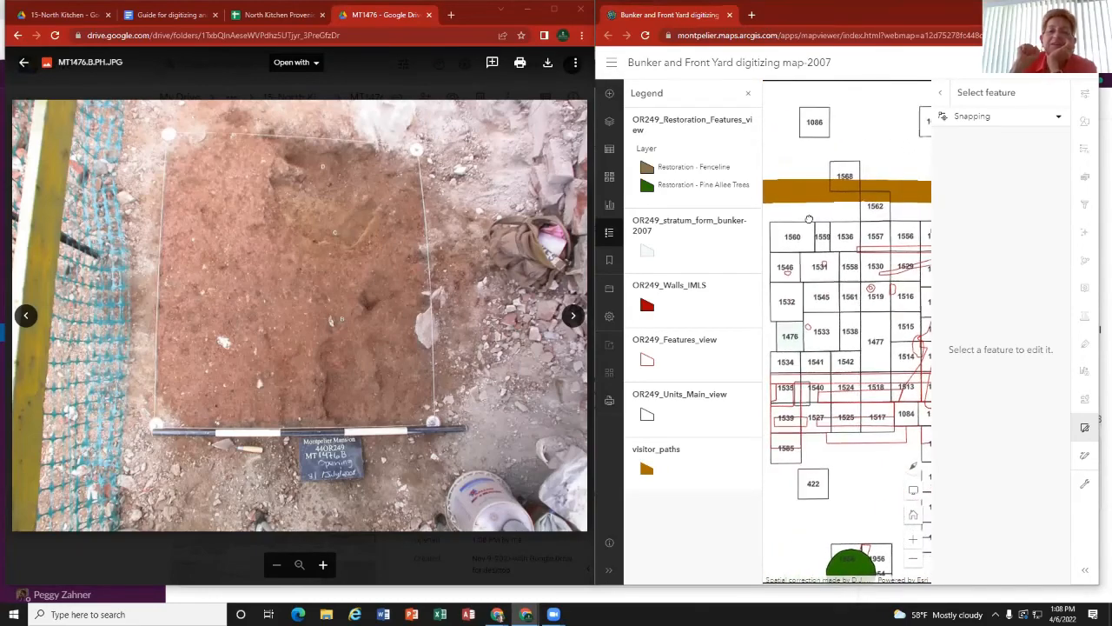
scroll(797, 345, up, 2)
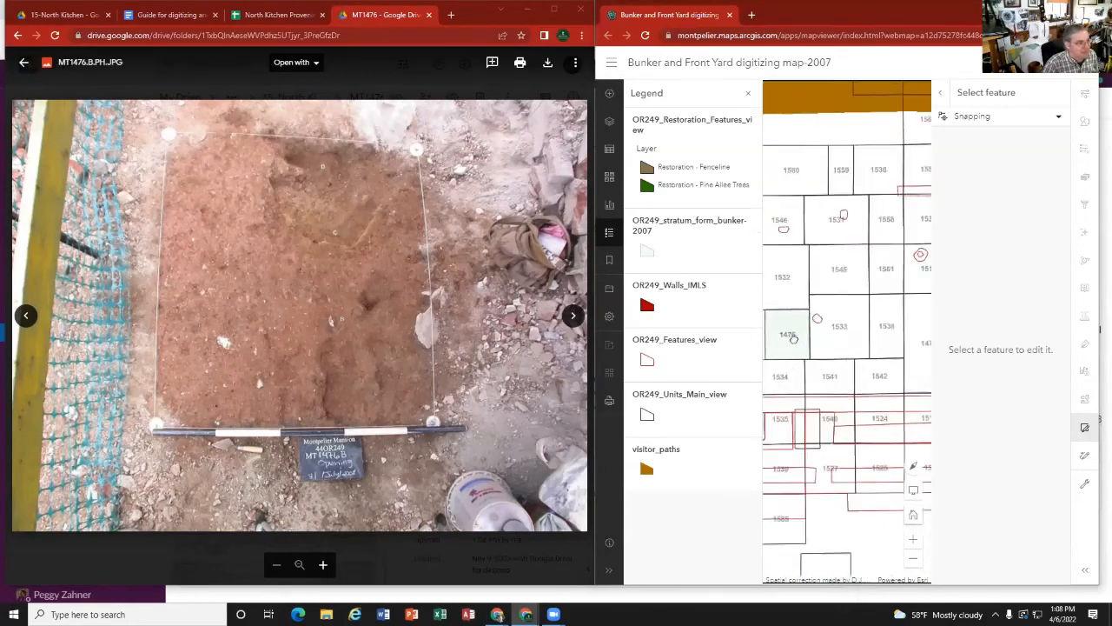
drag(797, 345, 853, 324)
scroll(853, 324, up, 2)
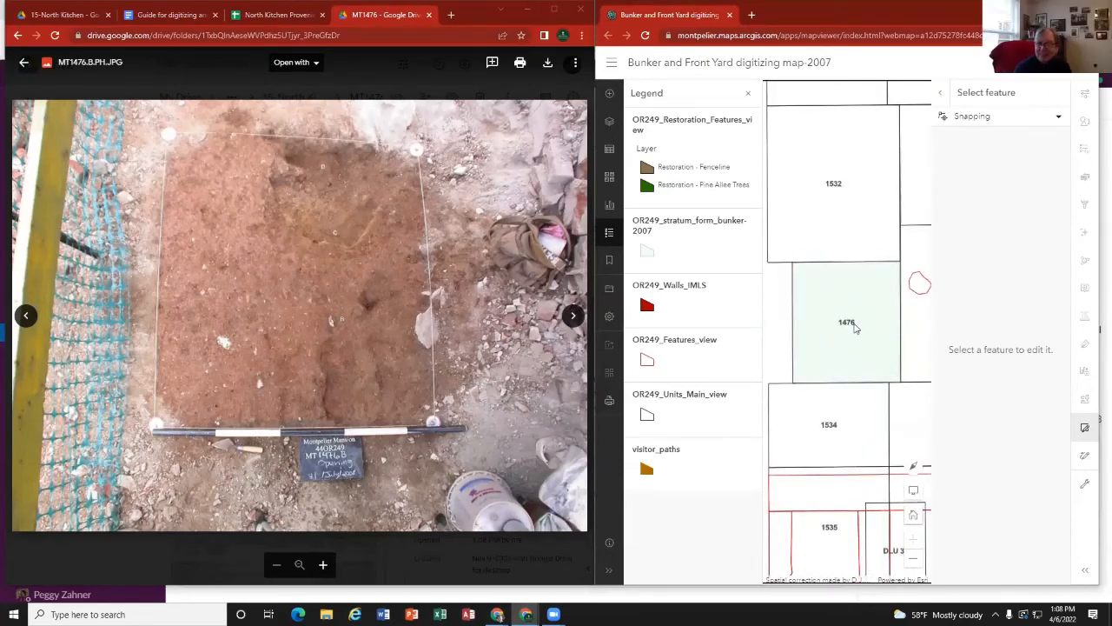
click(748, 92)
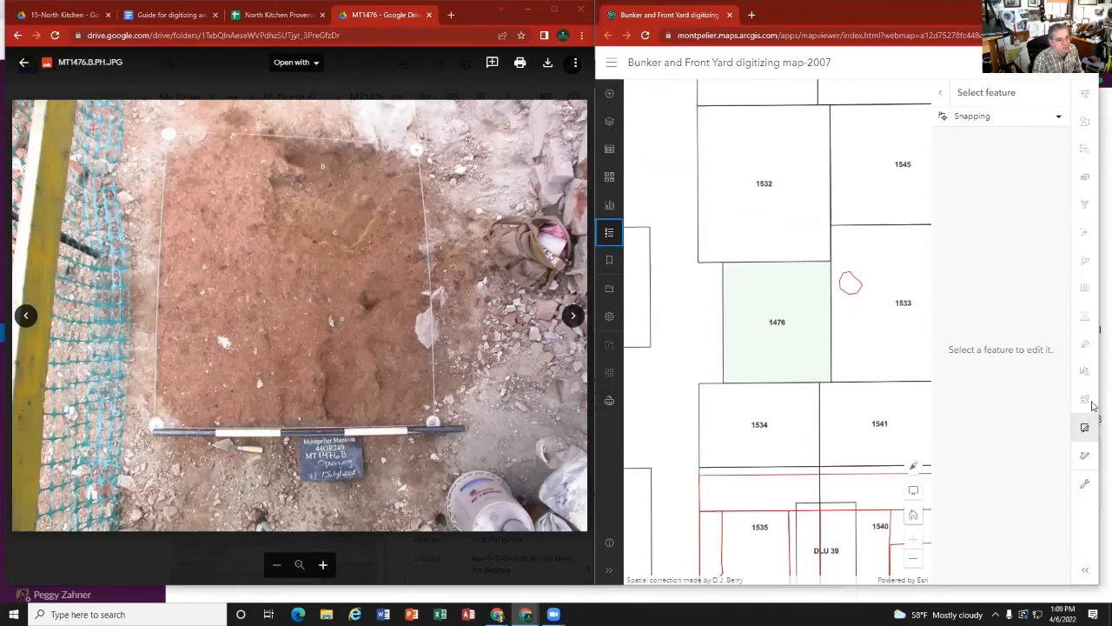
Step: Draw a new OR249_stratum_form_bunker polygon along unit 1476's boundary, cutting out the curved area beside unit 1532 as in the photo
click(1084, 427)
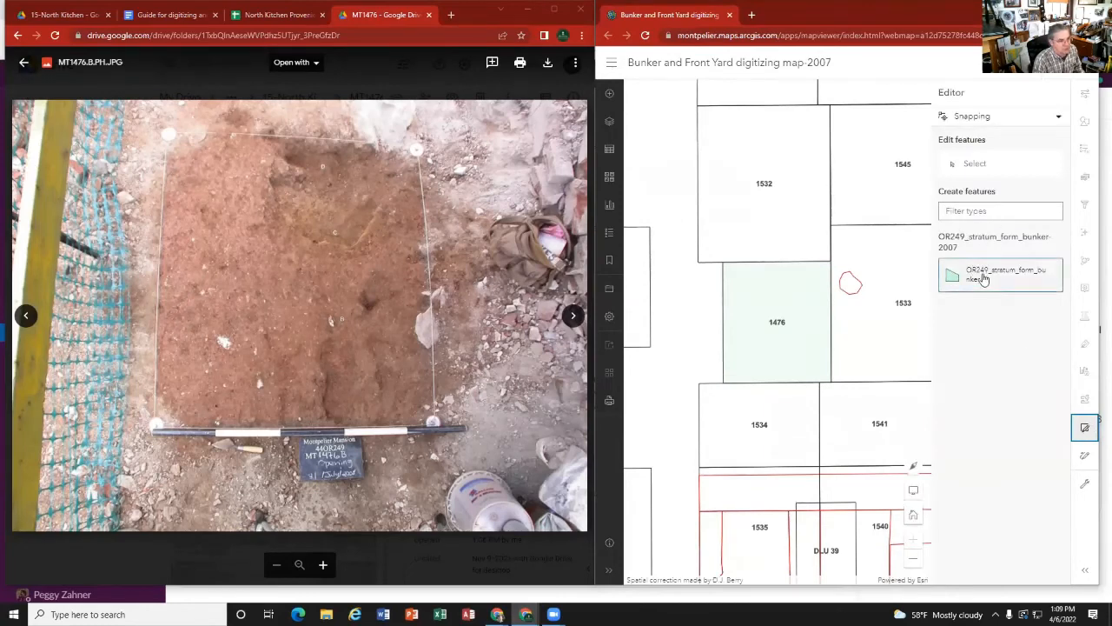
click(983, 278)
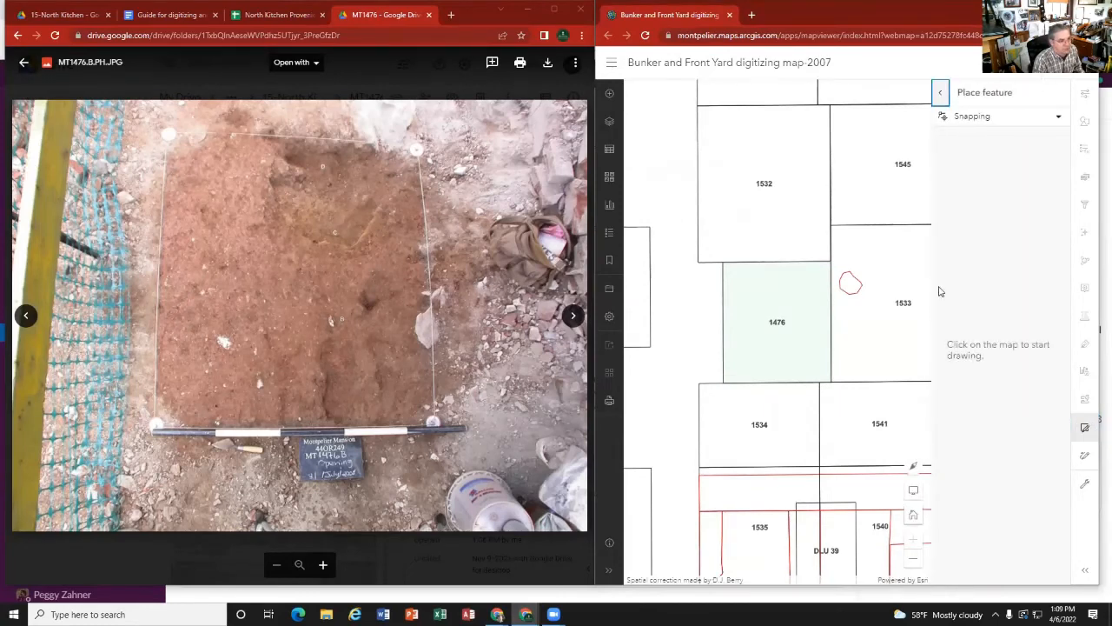
click(722, 261)
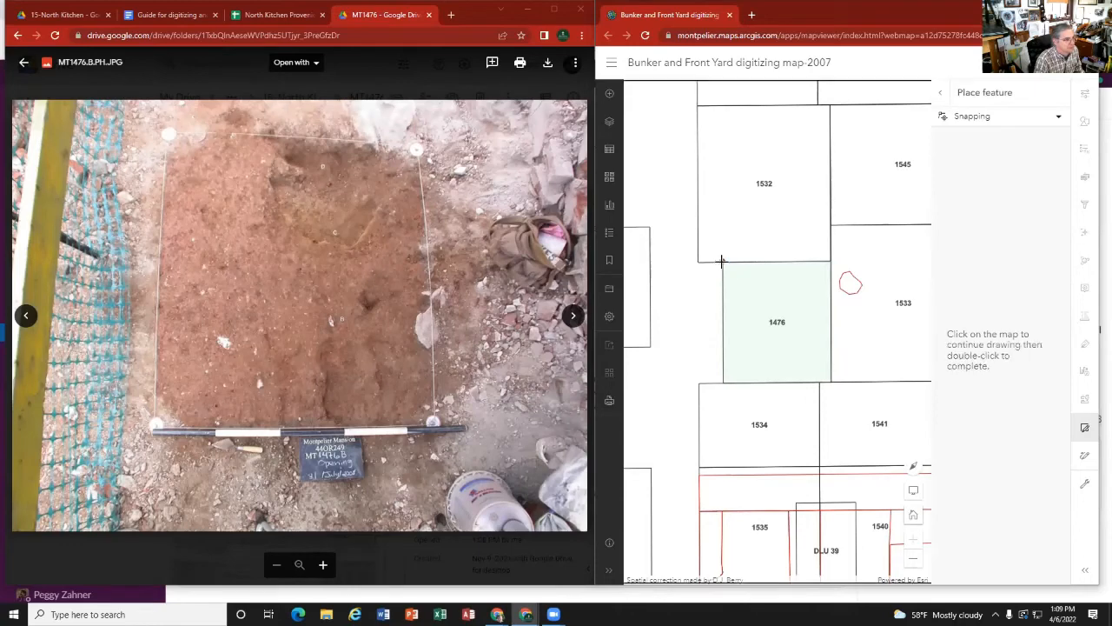
click(723, 382)
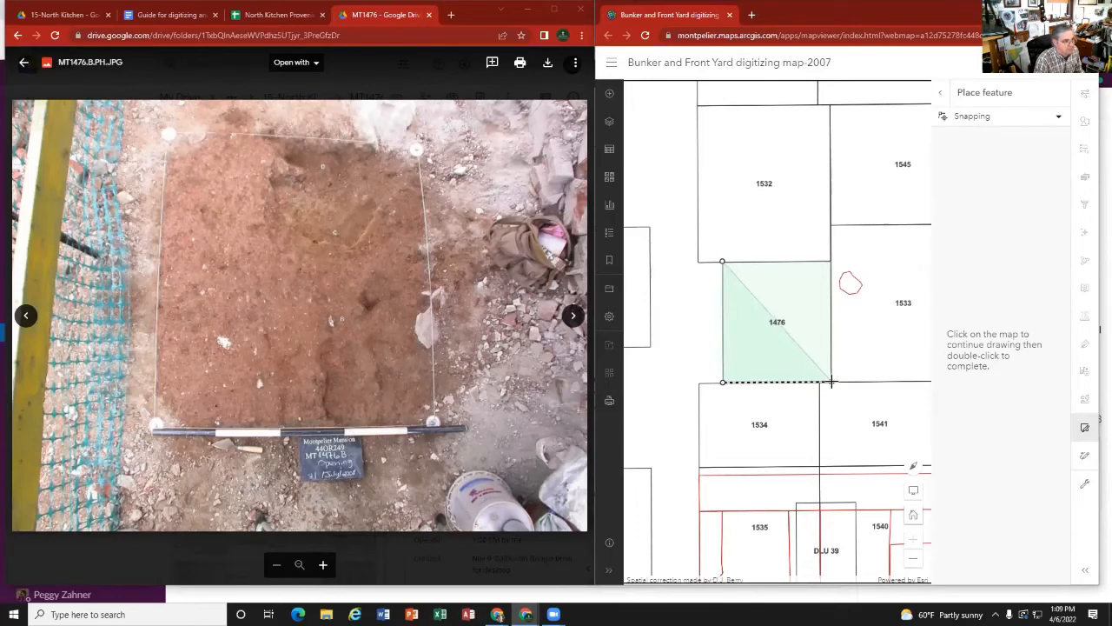
click(832, 381)
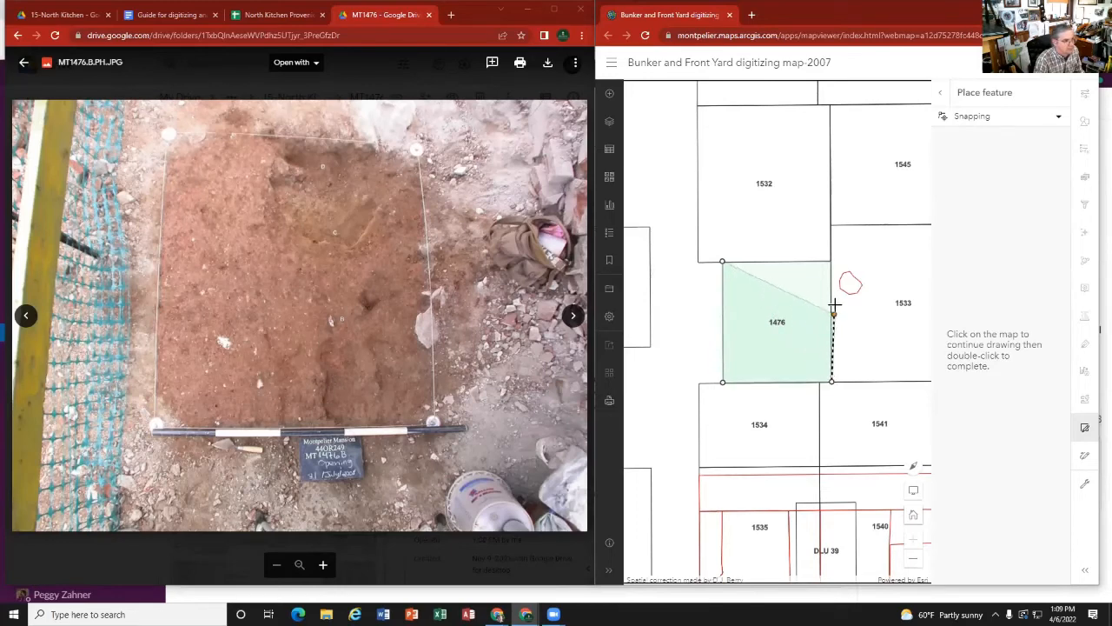
click(831, 262)
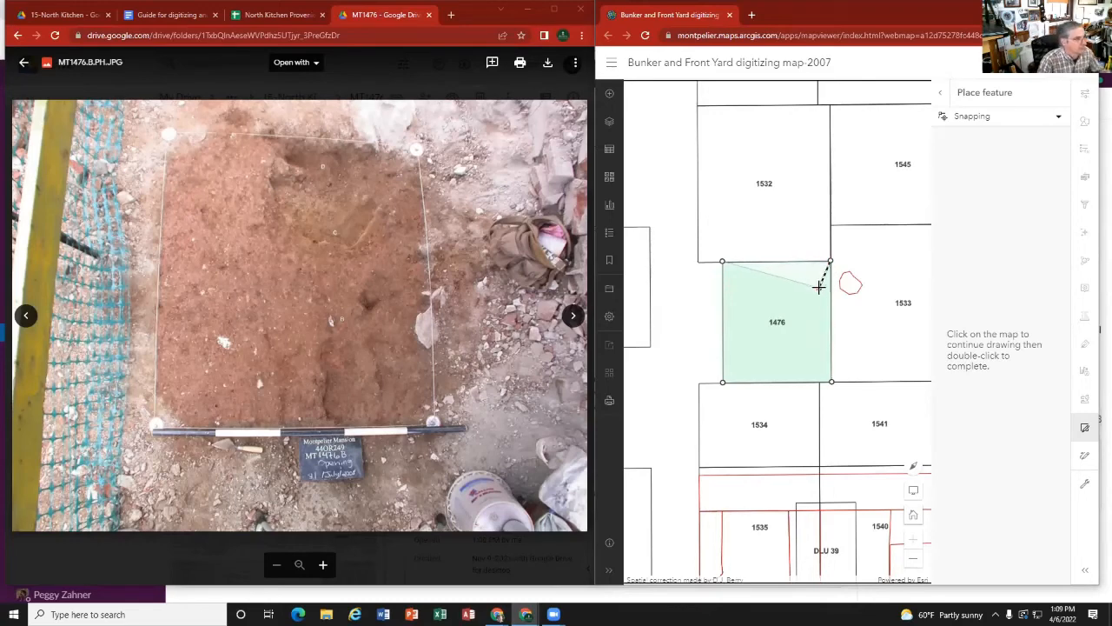
click(818, 294)
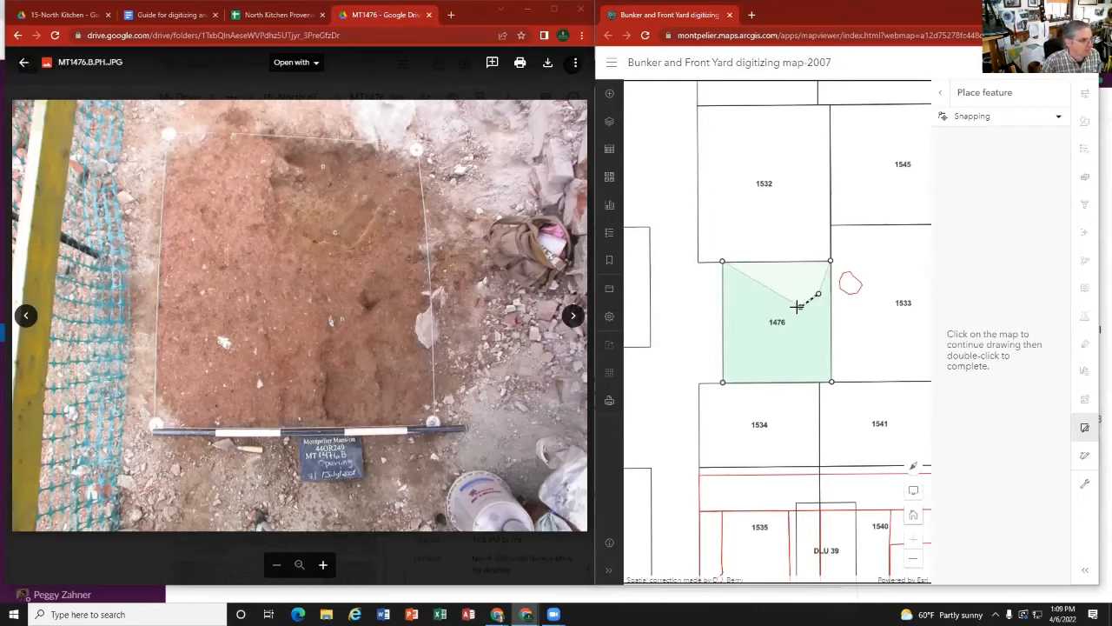
click(800, 307)
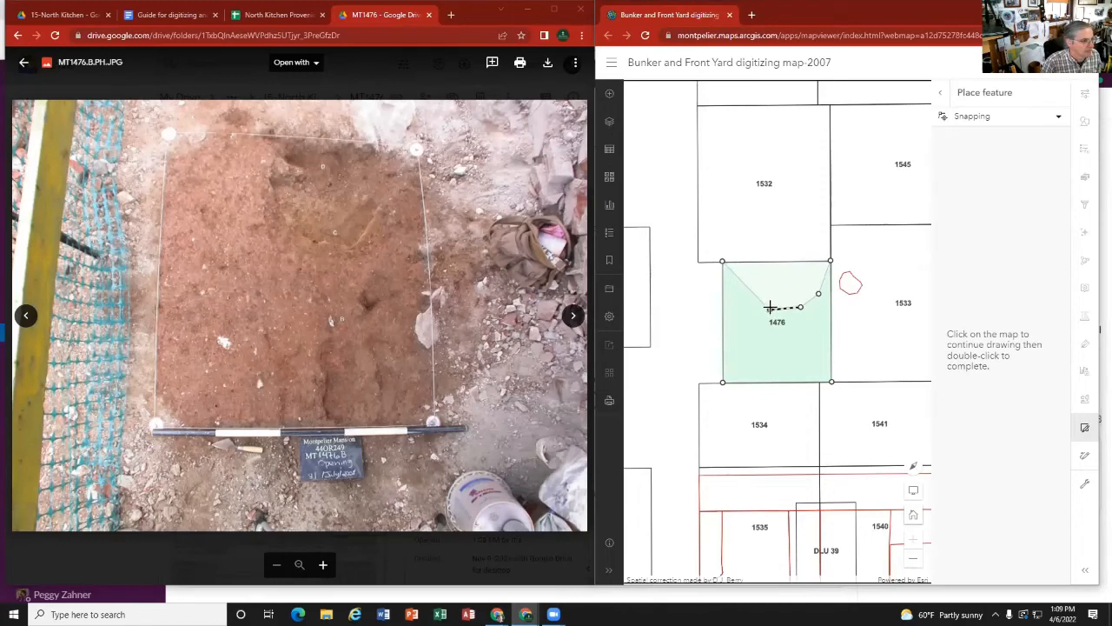
click(769, 307)
click(765, 285)
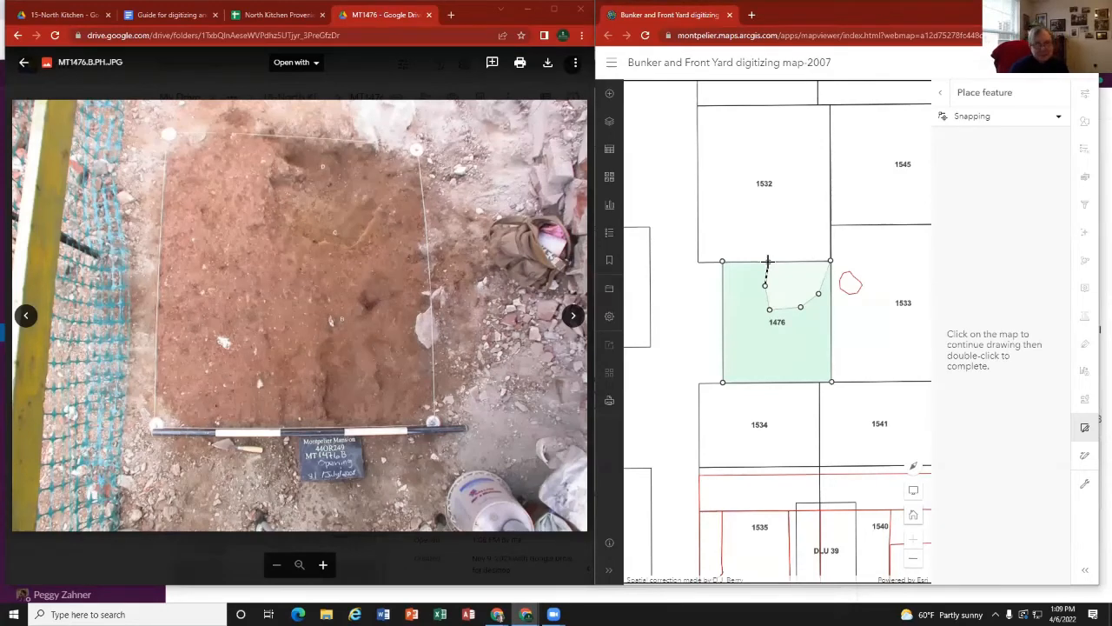
double_click(767, 261)
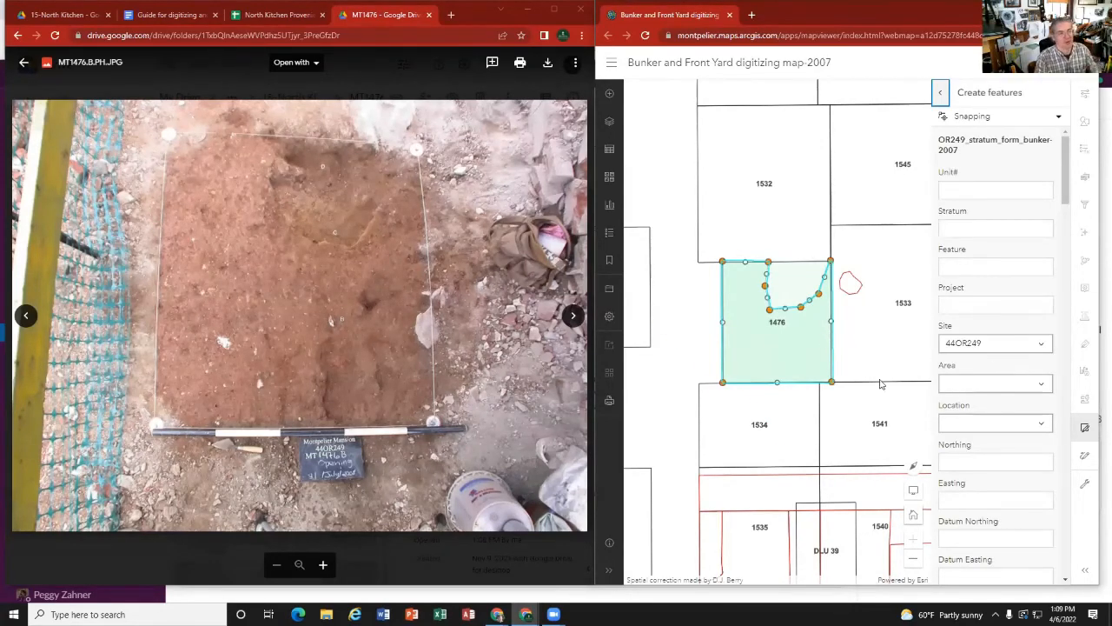
Step: Set the new polygon's Unit# to 1476 and Stratum to B, leave Feature and Project blank, and create the feature
click(968, 188)
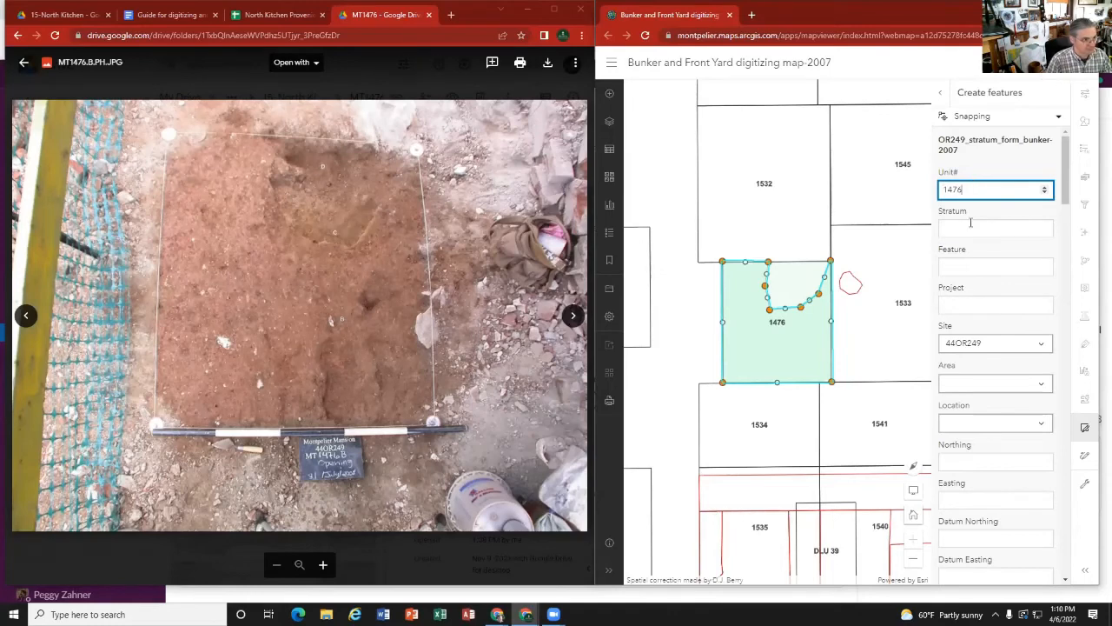
click(971, 225)
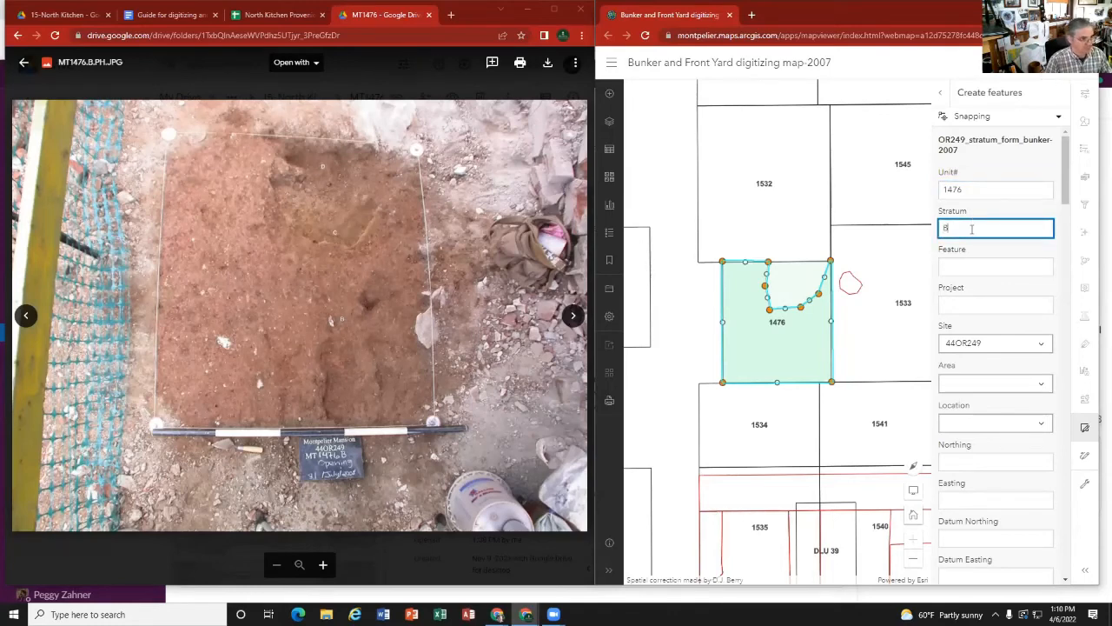
click(991, 268)
click(981, 303)
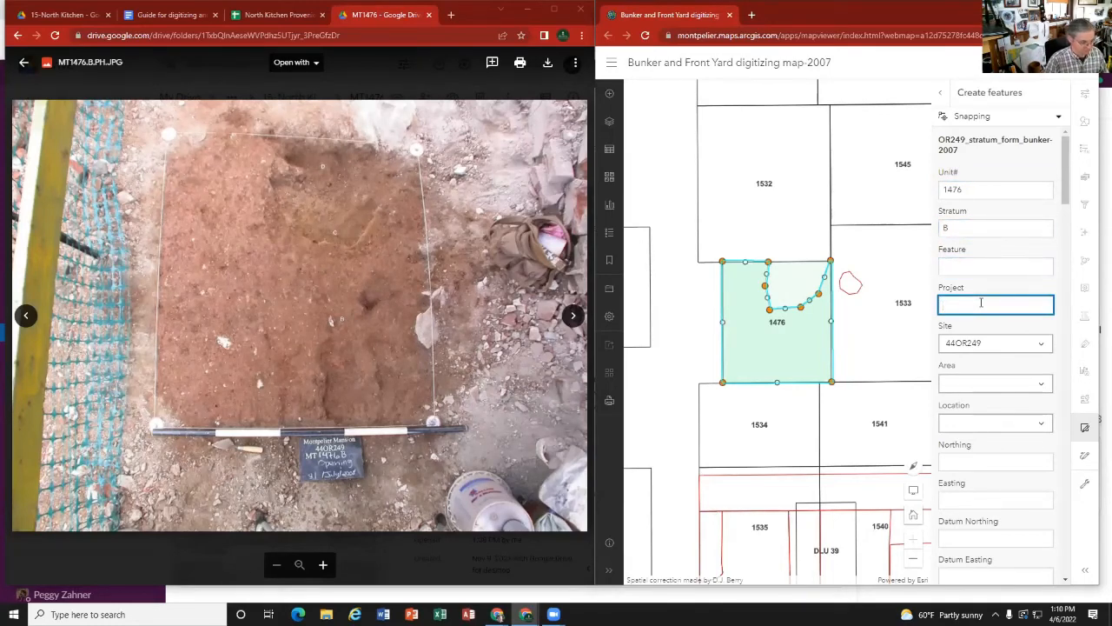
click(26, 313)
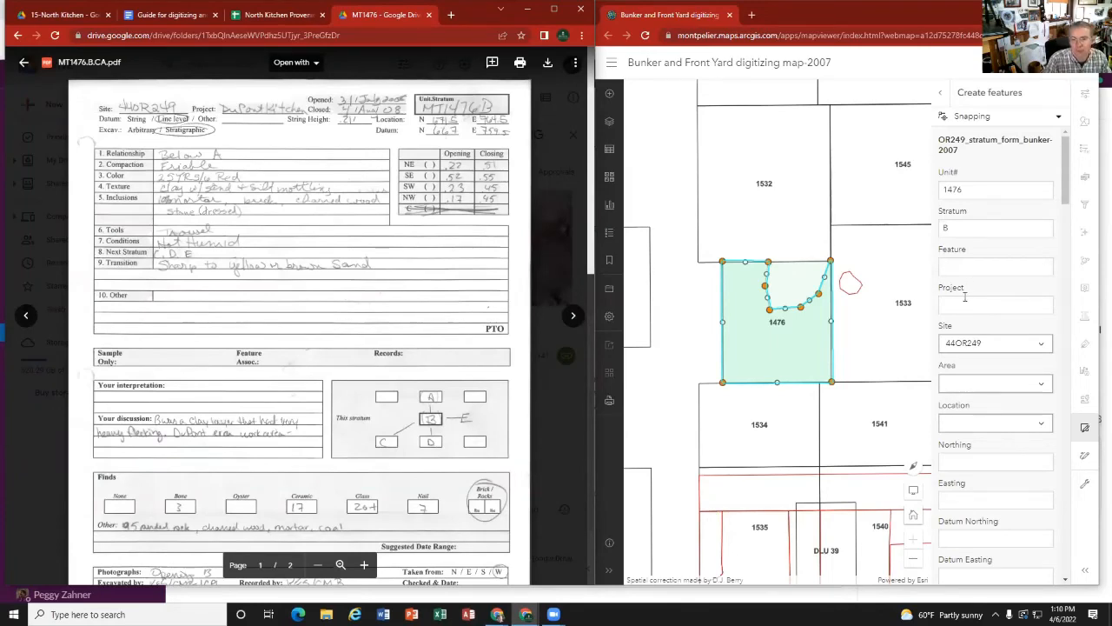
scroll(979, 405, down, 20)
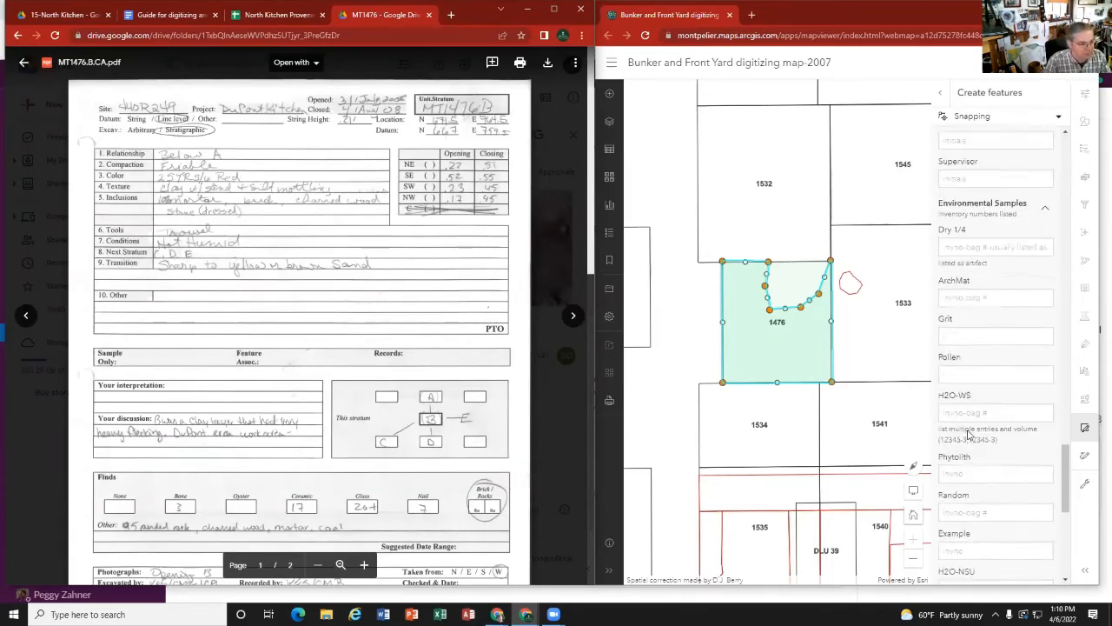
click(980, 560)
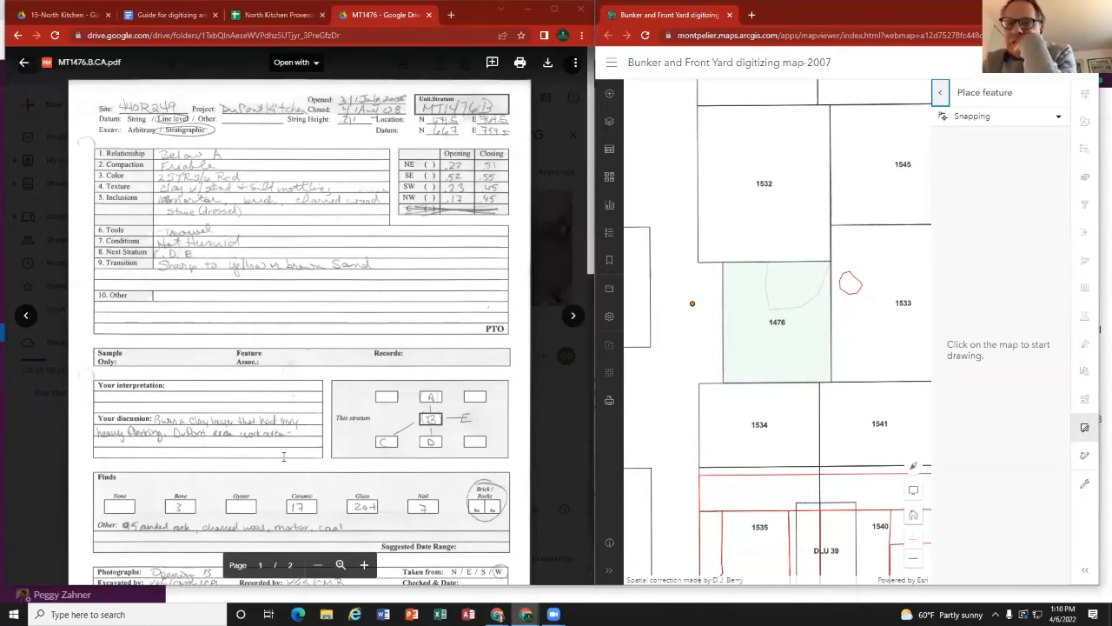
Step: Bring up the plan drawing on the MT1476.B card and select unit 1476's stratum B polygon for editing
scroll(487, 346, down, 10)
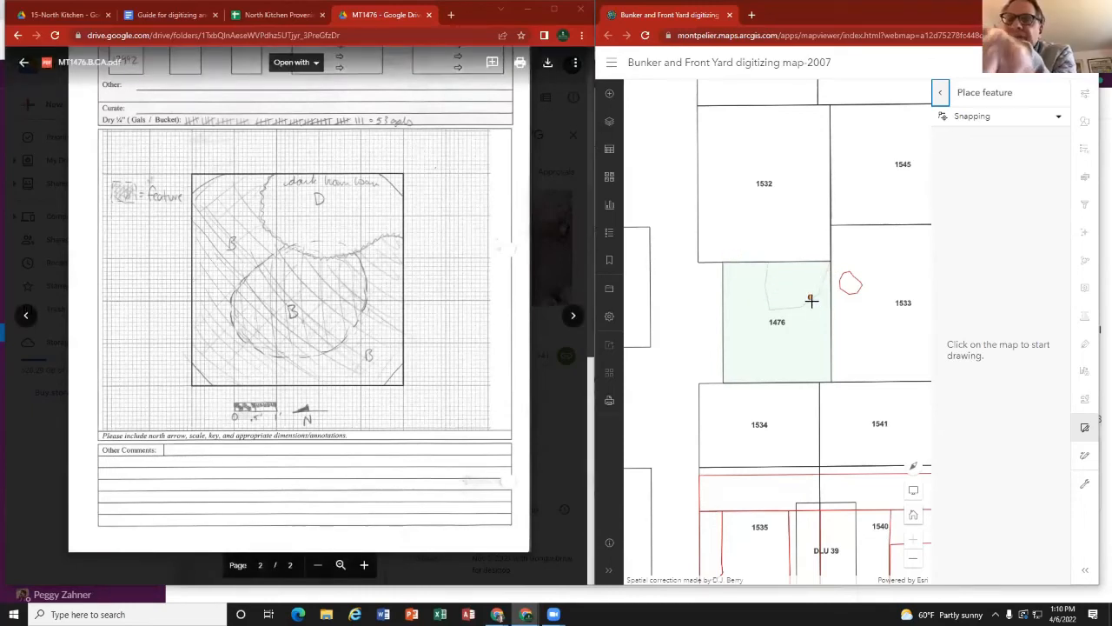
click(1085, 429)
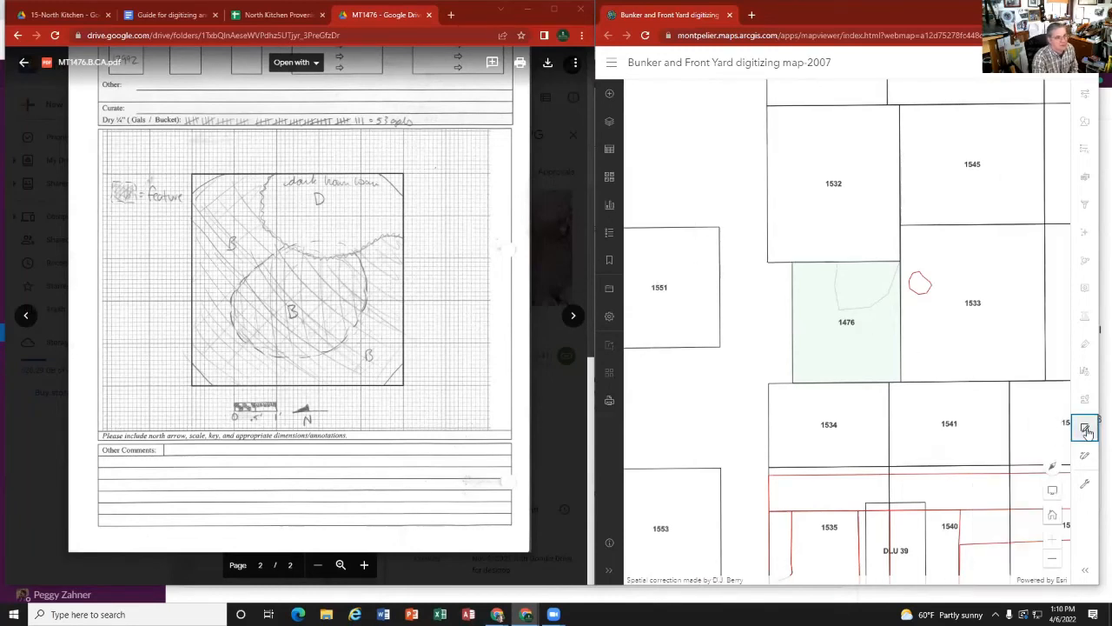
click(1086, 428)
click(1086, 429)
click(1085, 430)
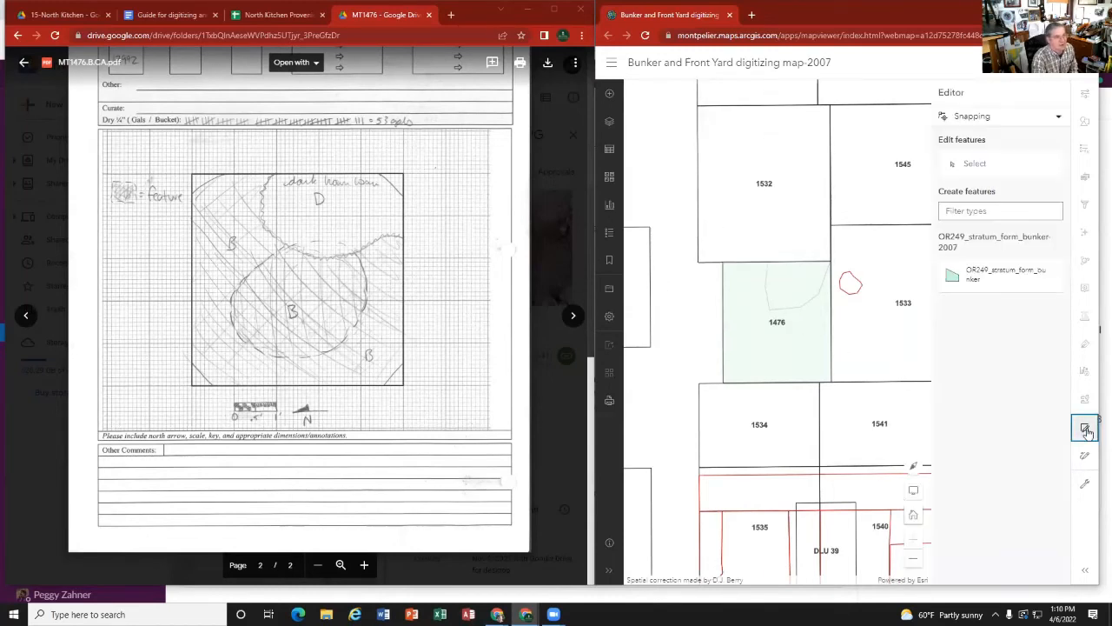
click(974, 164)
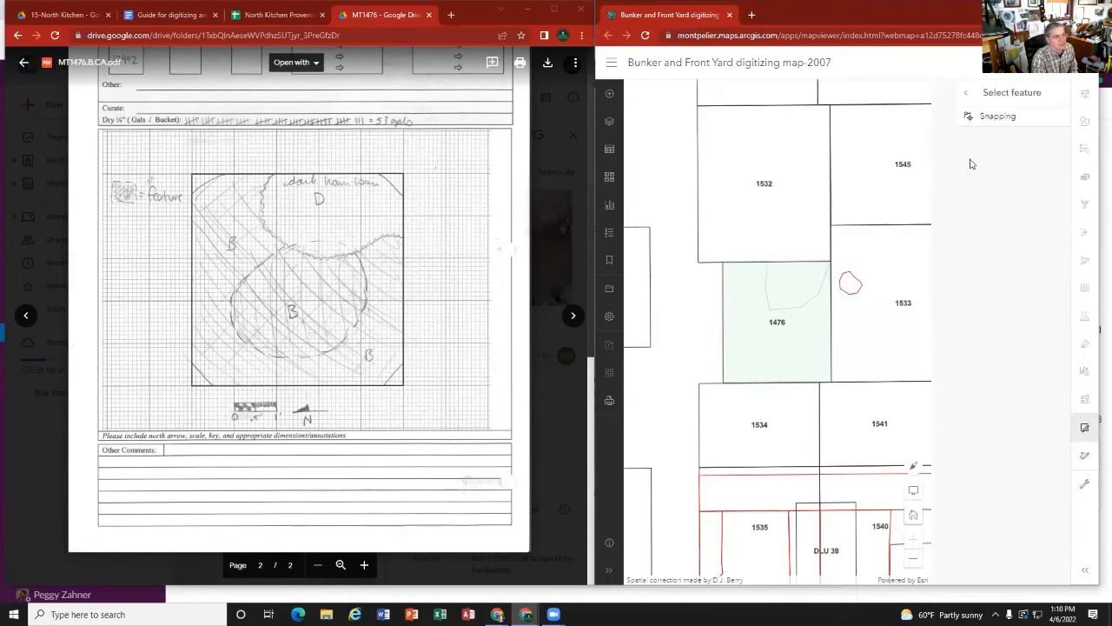
click(801, 342)
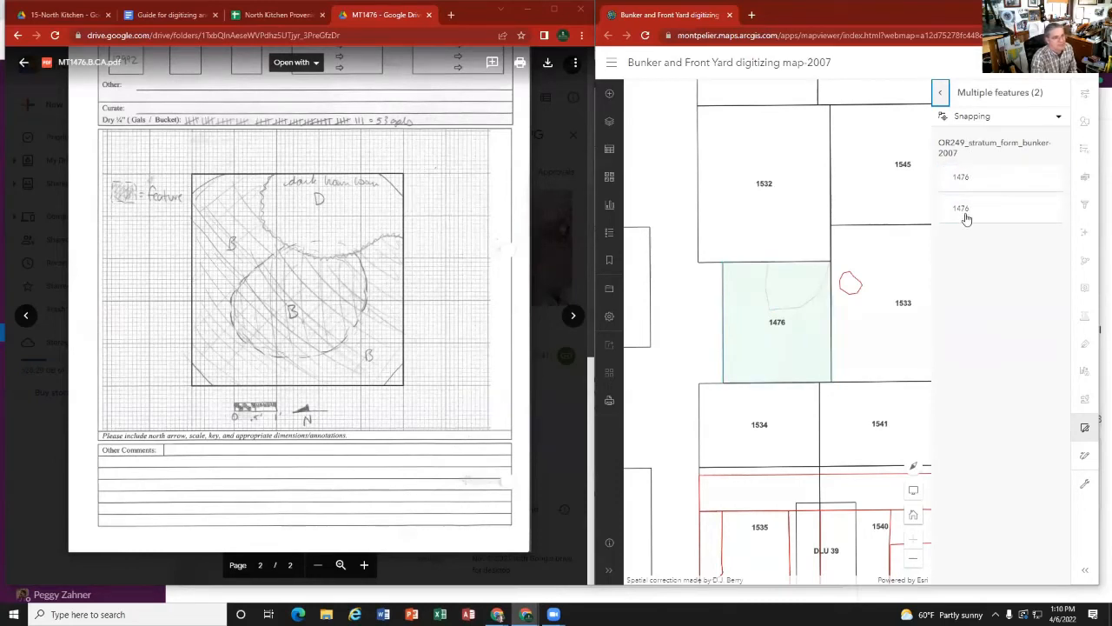
click(967, 177)
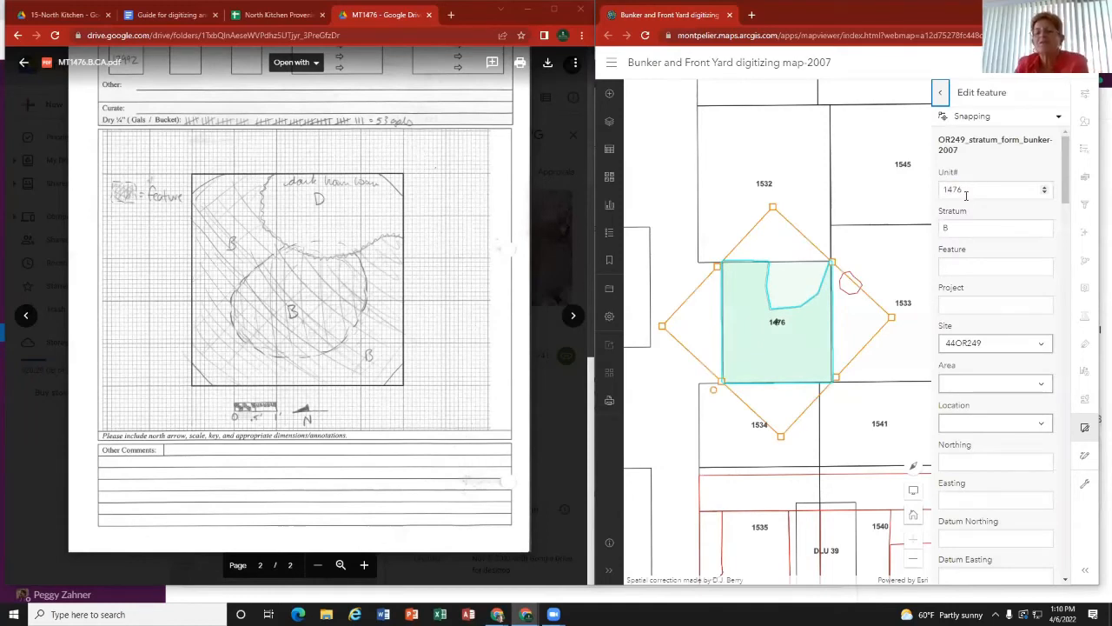
Step: Move the stratum B polygon's vertex at the corner beside unit 1532 along the unit 1533 boundary, matching the card's B/D line
click(815, 311)
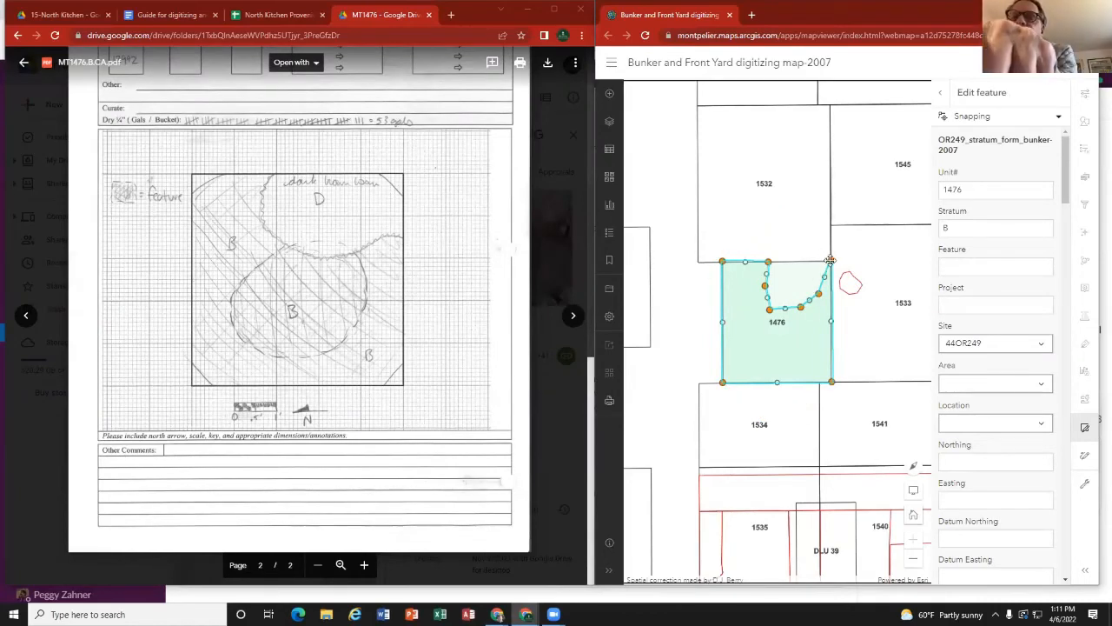
drag(831, 261, 832, 300)
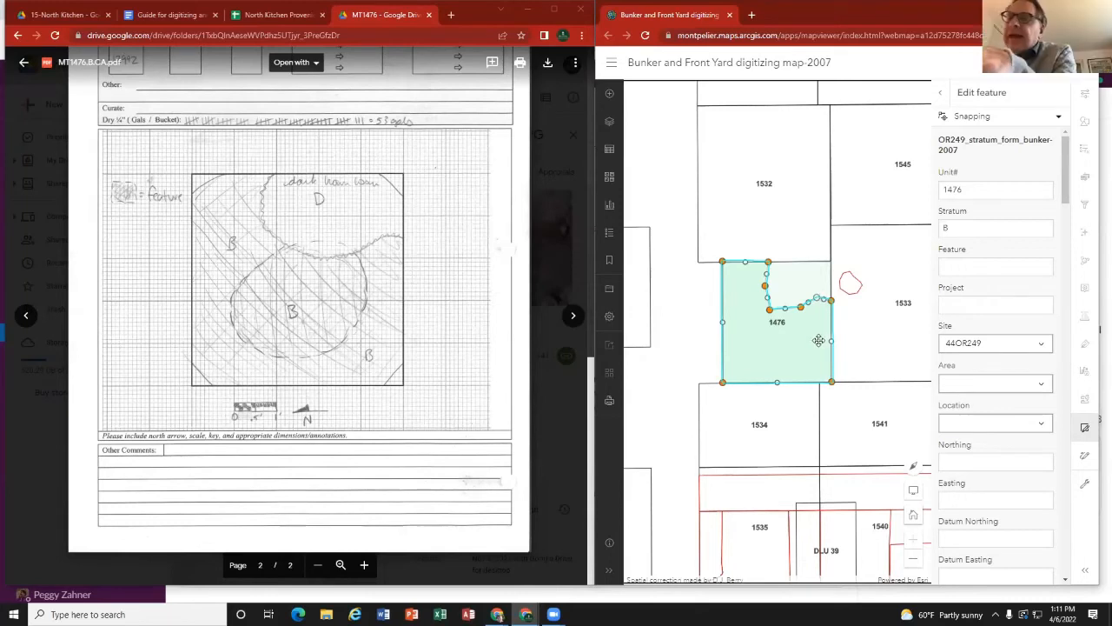
click(799, 278)
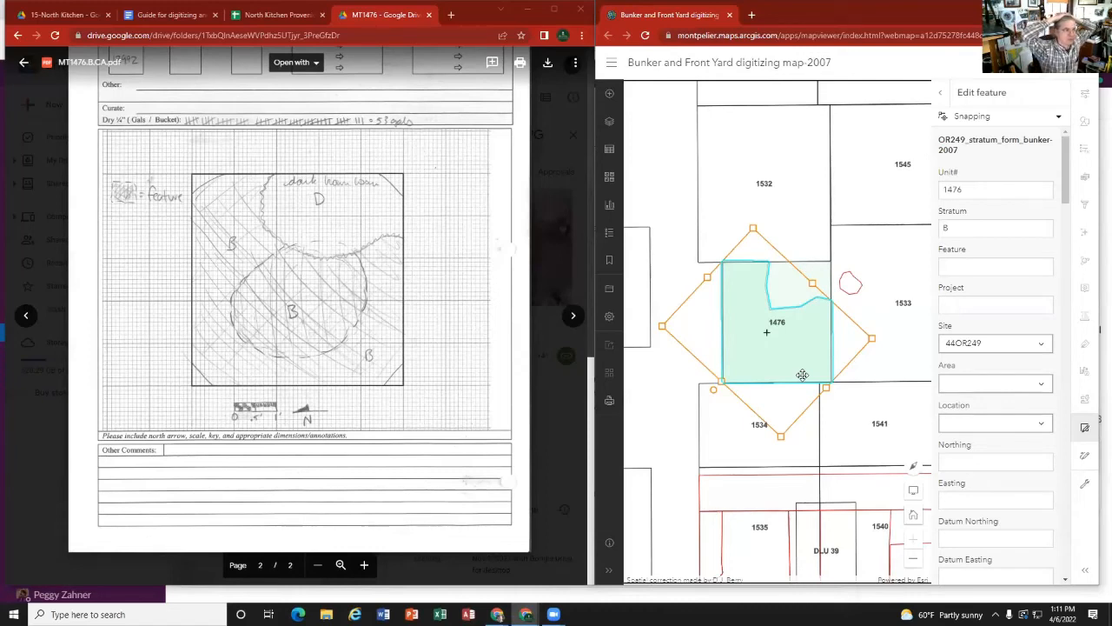
Step: Shift the cut-out's vertex on the unit 1532 boundary toward unit 1533 and bow the cut-out's lower edge outward toward unit 1534
click(748, 285)
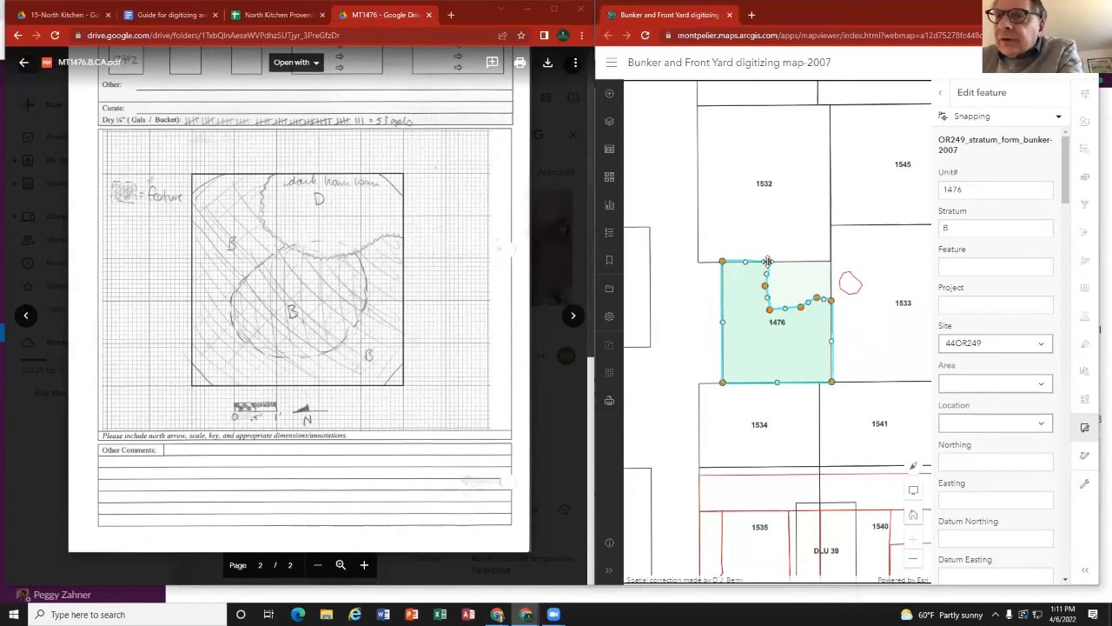
drag(767, 261, 777, 261)
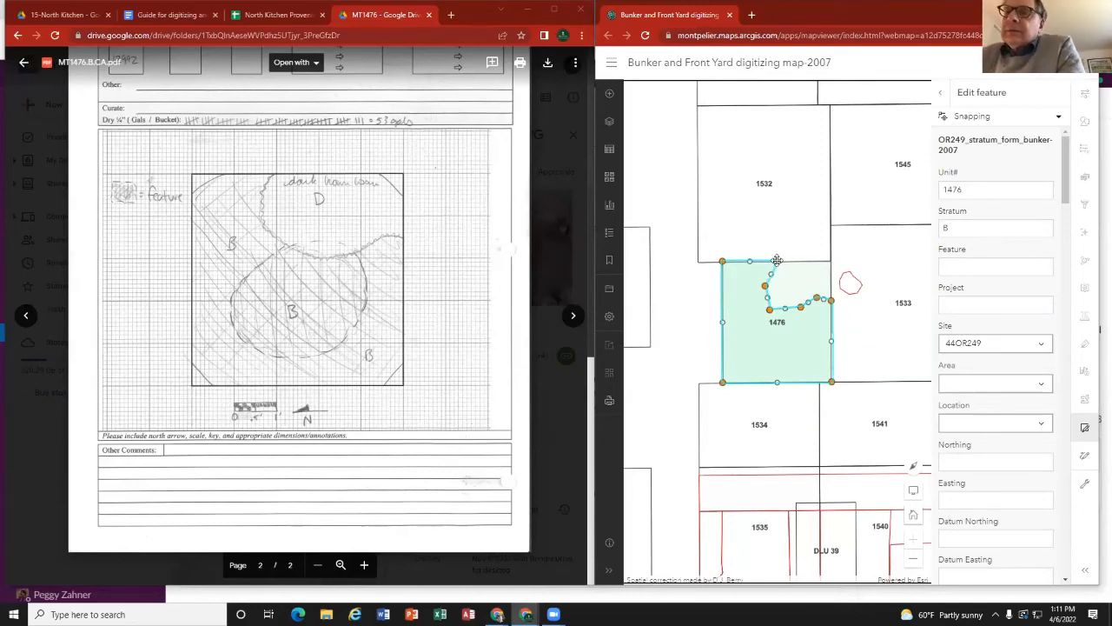
click(800, 350)
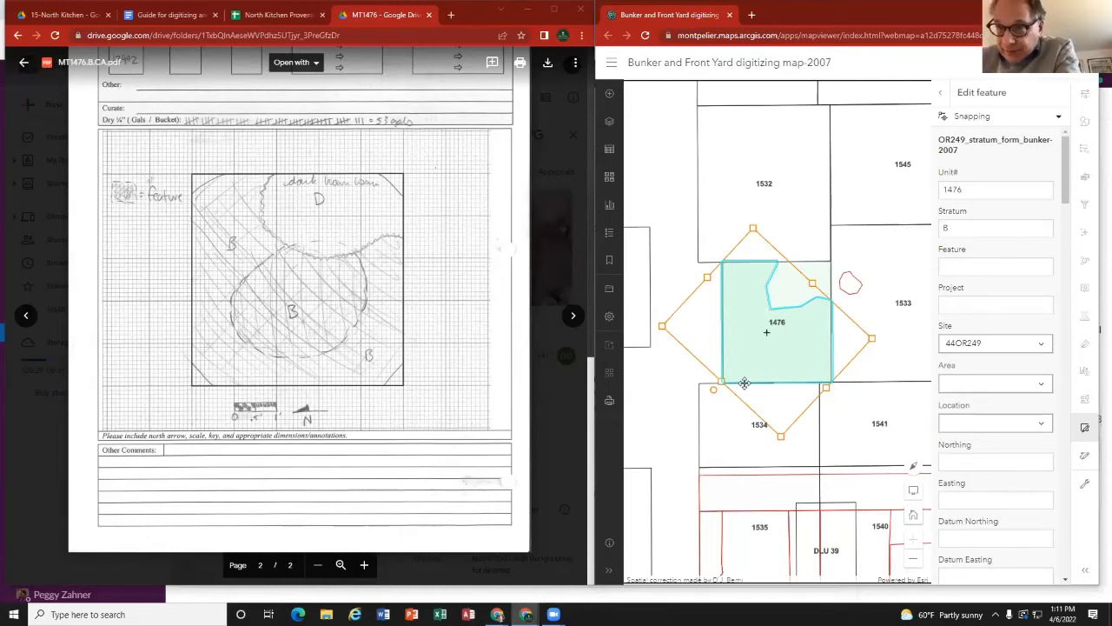
click(787, 309)
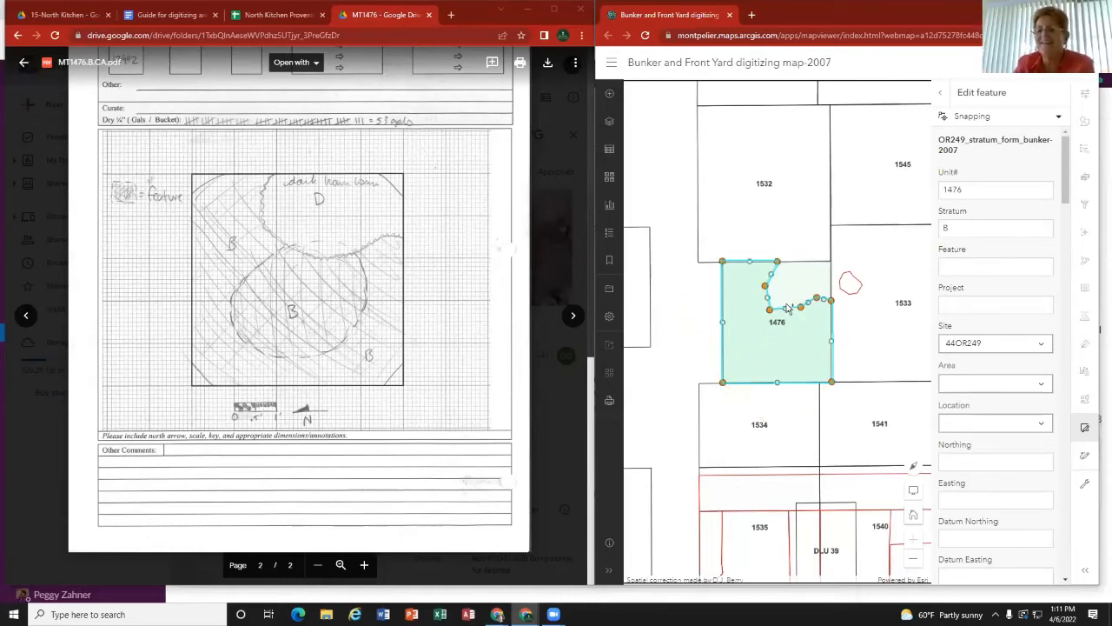
drag(788, 311, 793, 319)
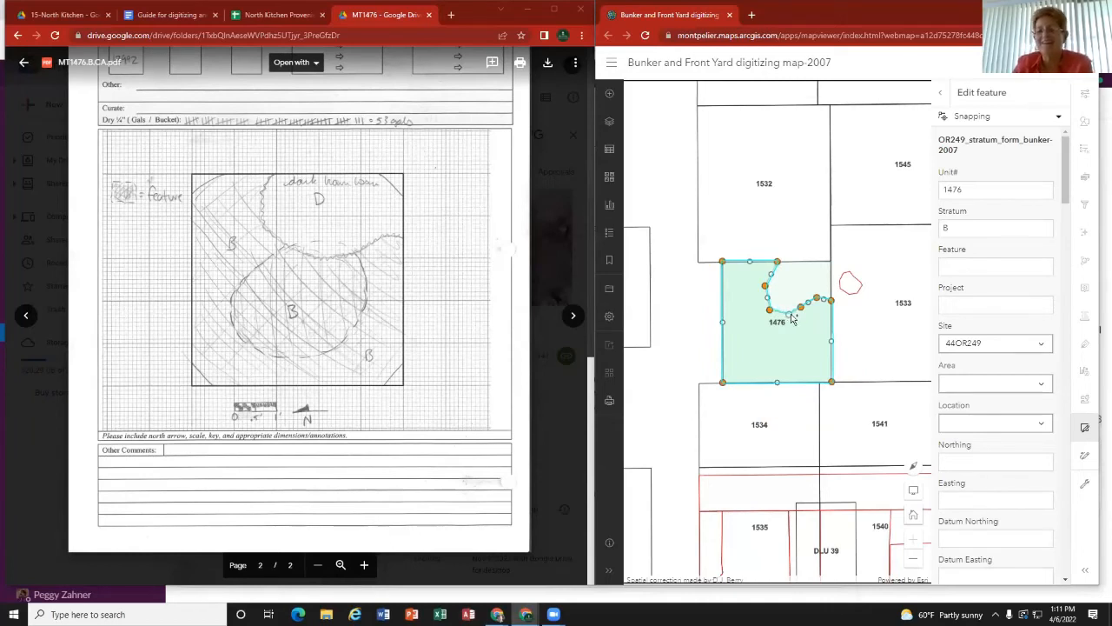
click(784, 340)
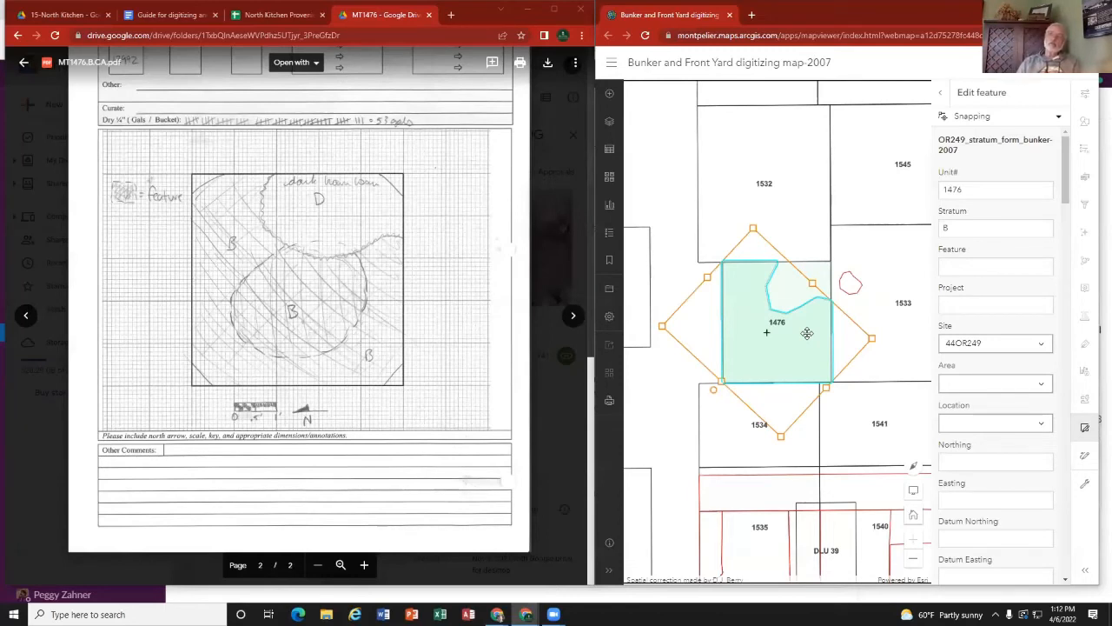
Step: Update the stratum B feature of unit 1476 to save its reshaped outline
click(611, 294)
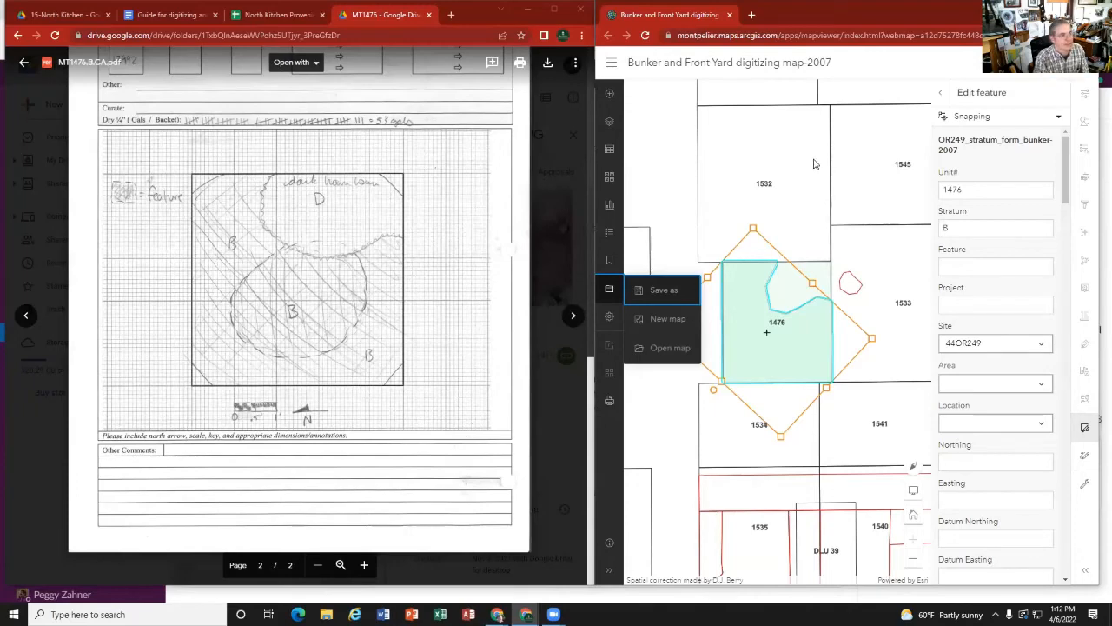
click(680, 201)
scroll(709, 221, down, 1)
scroll(709, 221, down, 1)
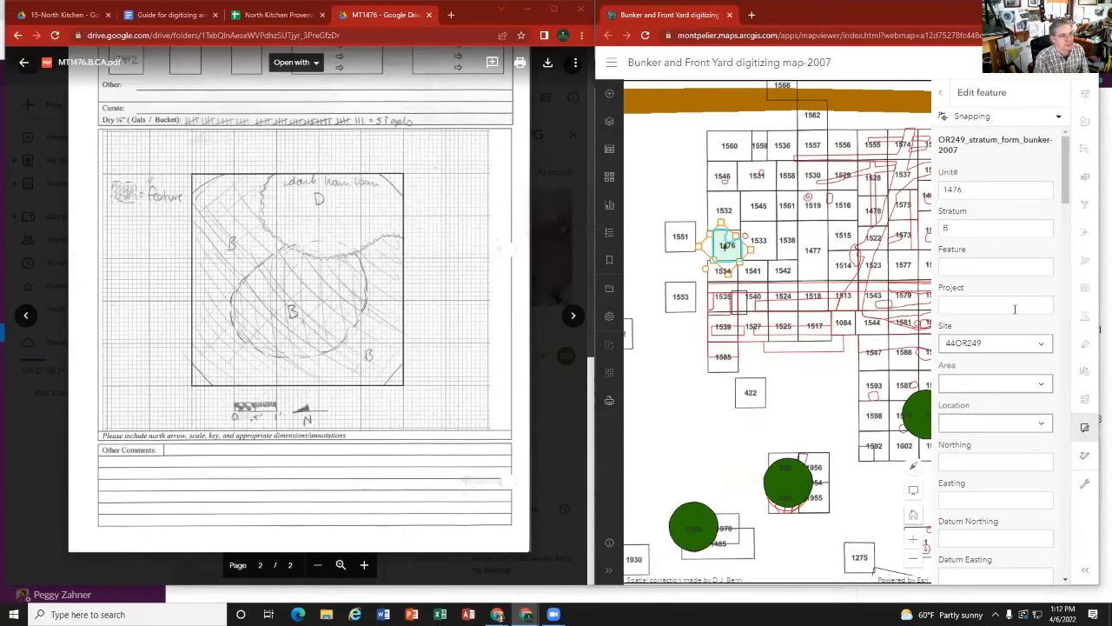
scroll(1003, 320, down, 10)
scroll(1003, 320, down, 5)
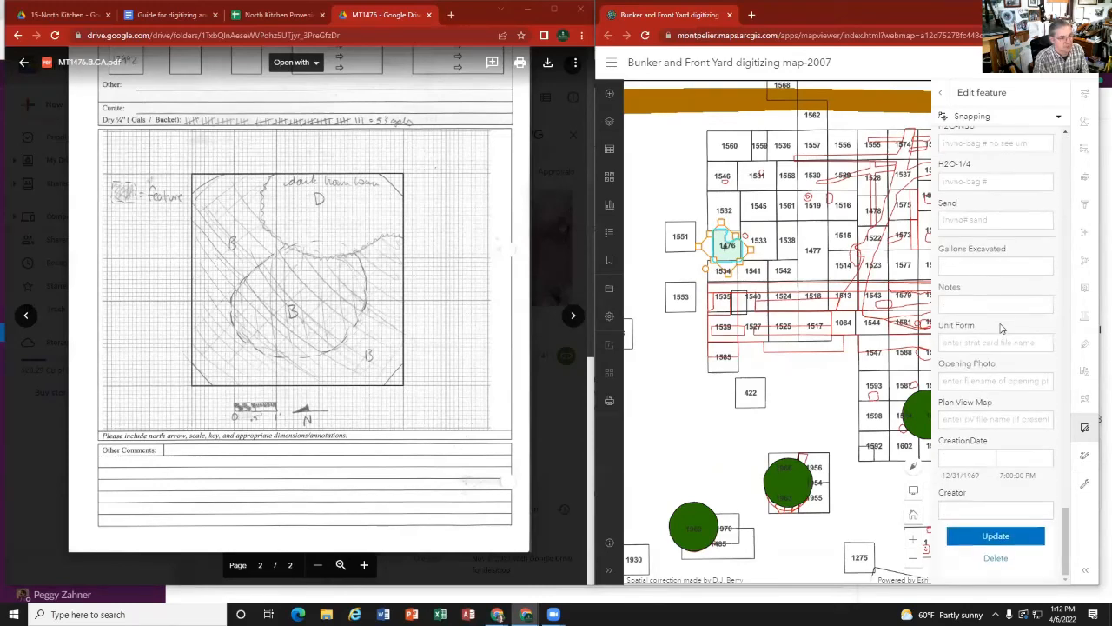
click(1020, 537)
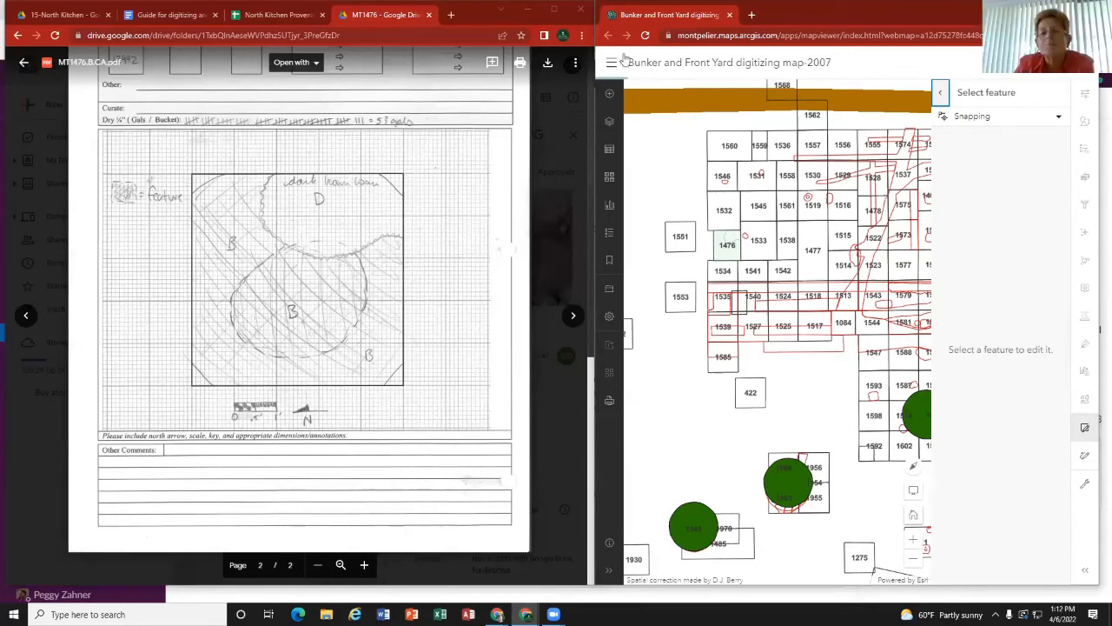
Step: Reload the Bunker and Front Yard digitizing map and bring unit 1476 and the surrounding North Kitchen units back into view
click(646, 36)
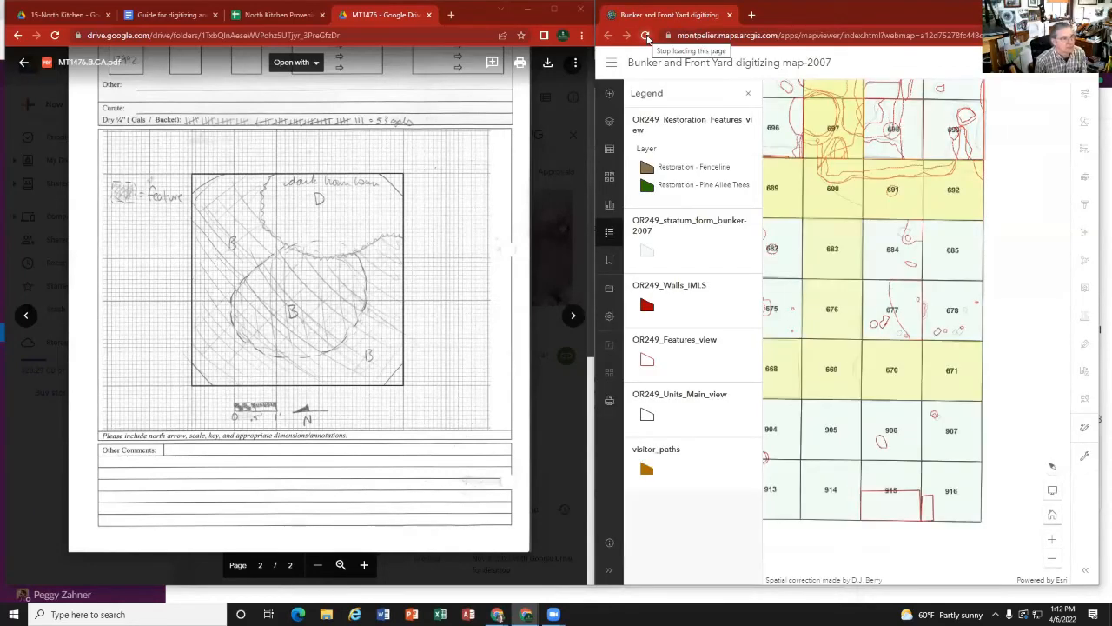
drag(839, 165, 939, 382)
scroll(886, 348, down, 3)
drag(826, 177, 968, 345)
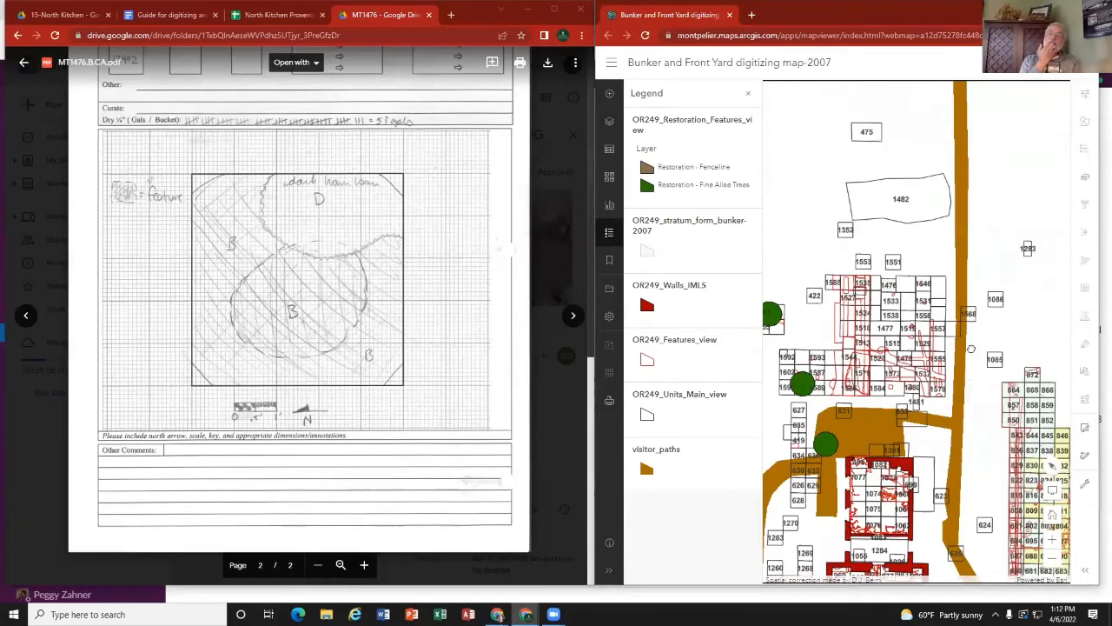
drag(883, 336, 942, 292)
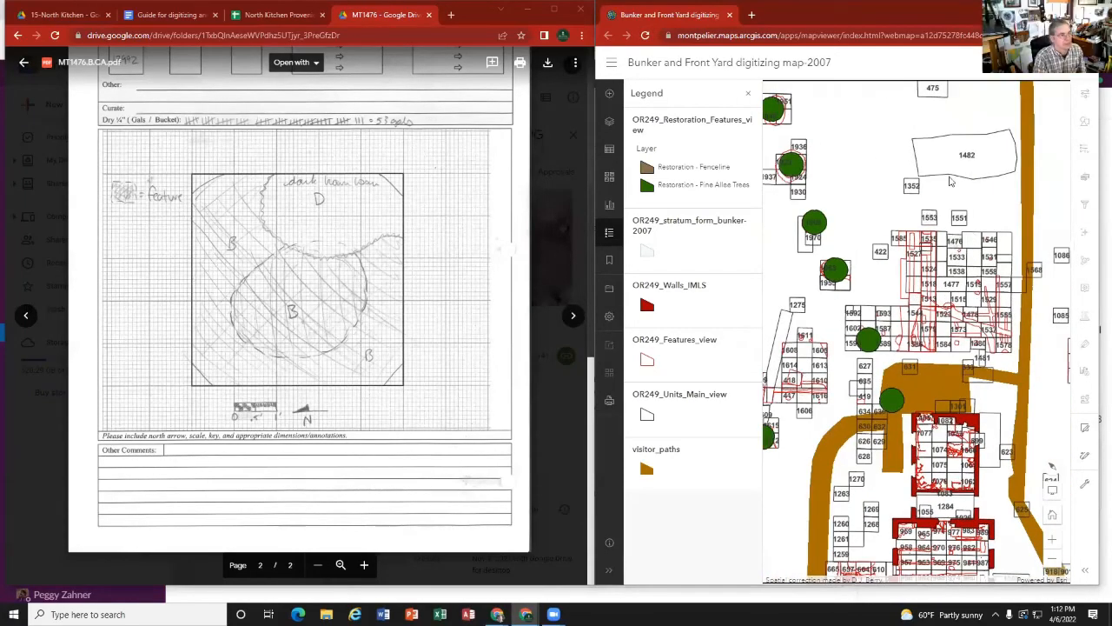
mouse_move(876, 190)
mouse_down()
mouse_move(1024, 299)
mouse_move(881, 207)
mouse_up()
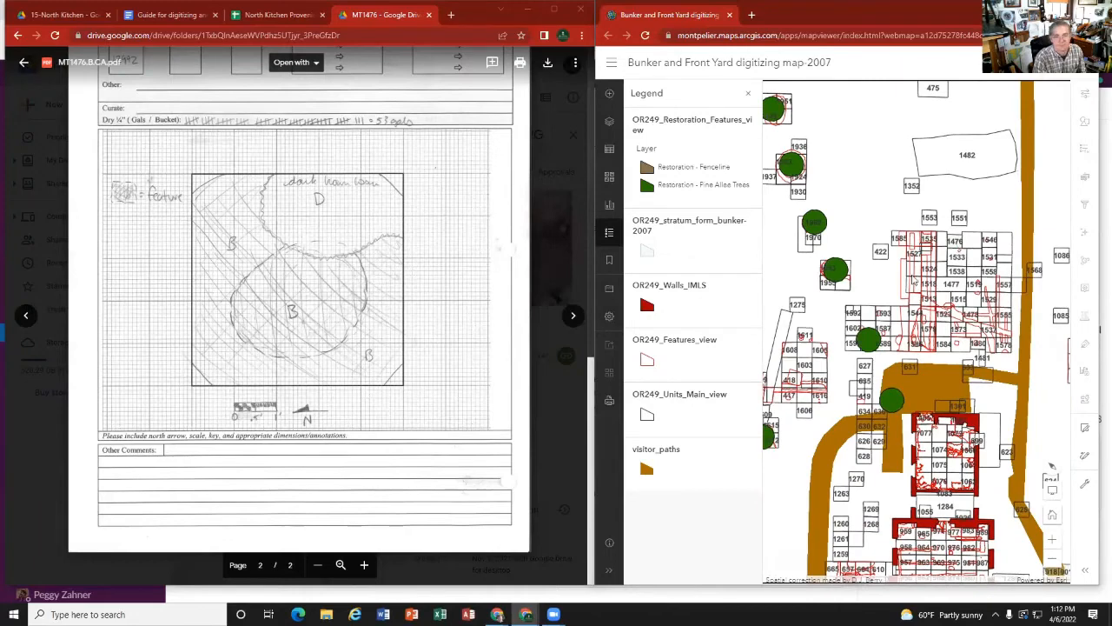
scroll(987, 307, up, 1)
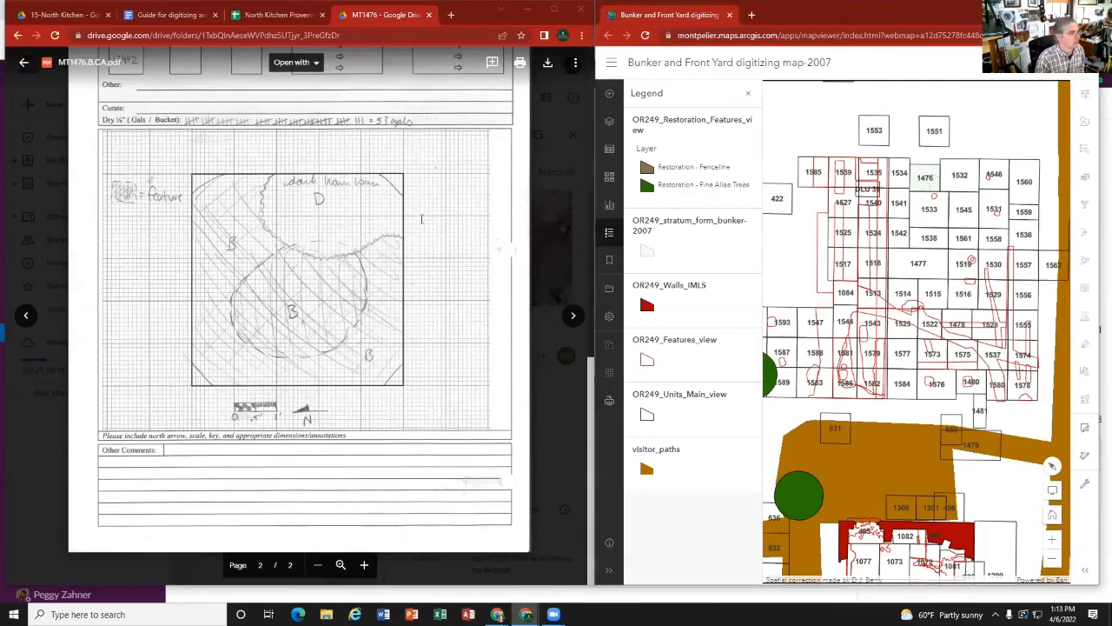
Step: Return to the MT1476 folder, look through its stratum cards and photos, and select MT1476._ASummary.pdf
click(23, 62)
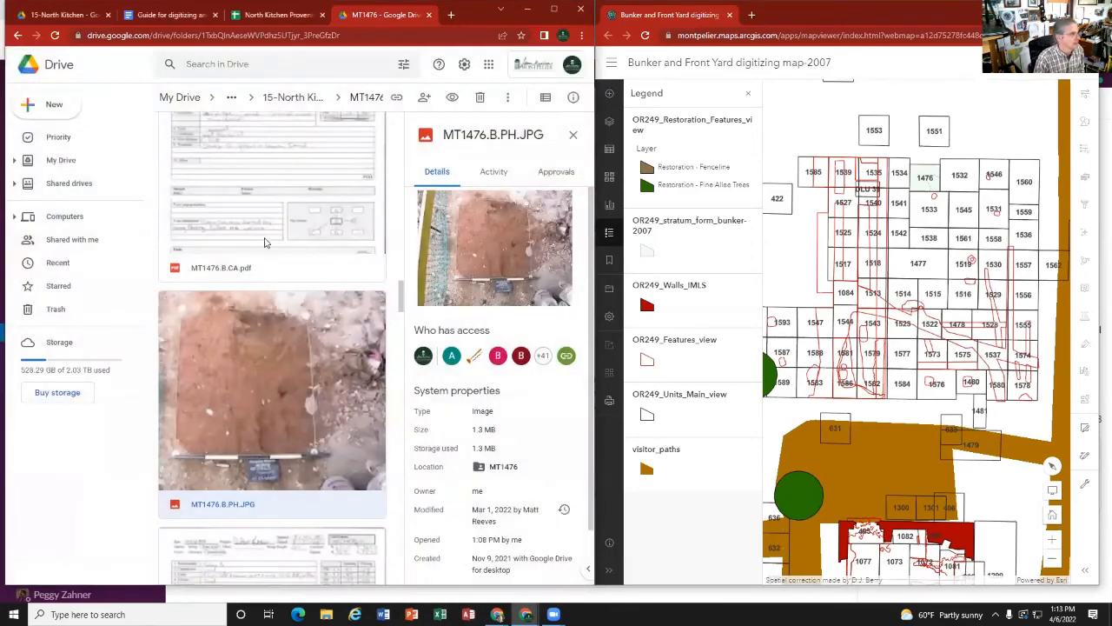
scroll(260, 247, down, 1)
scroll(255, 252, down, 10)
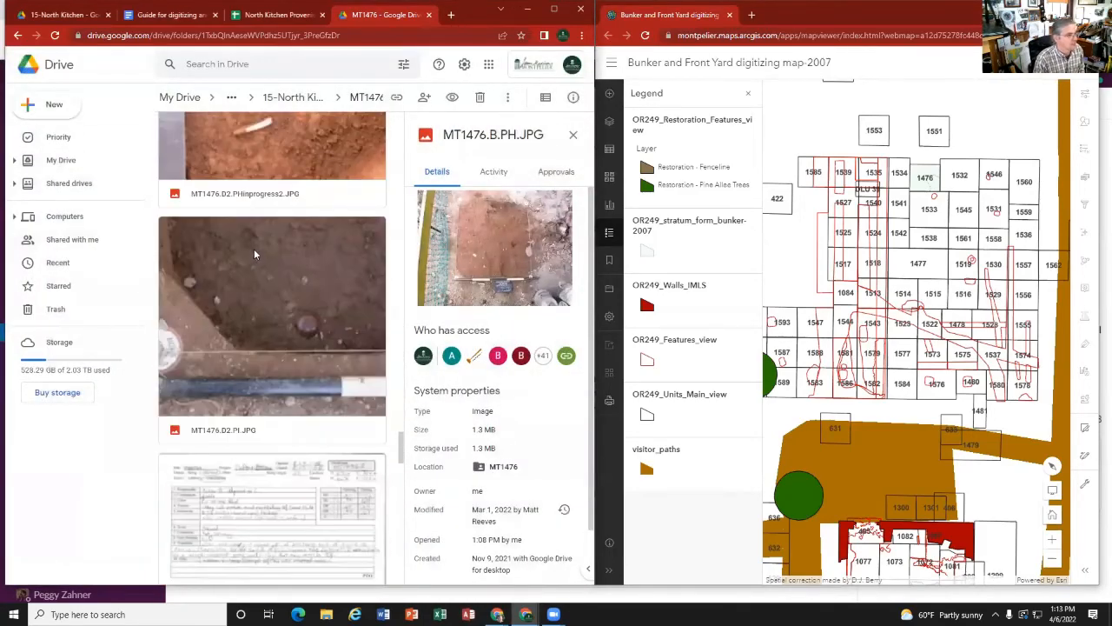
scroll(267, 207, up, 2)
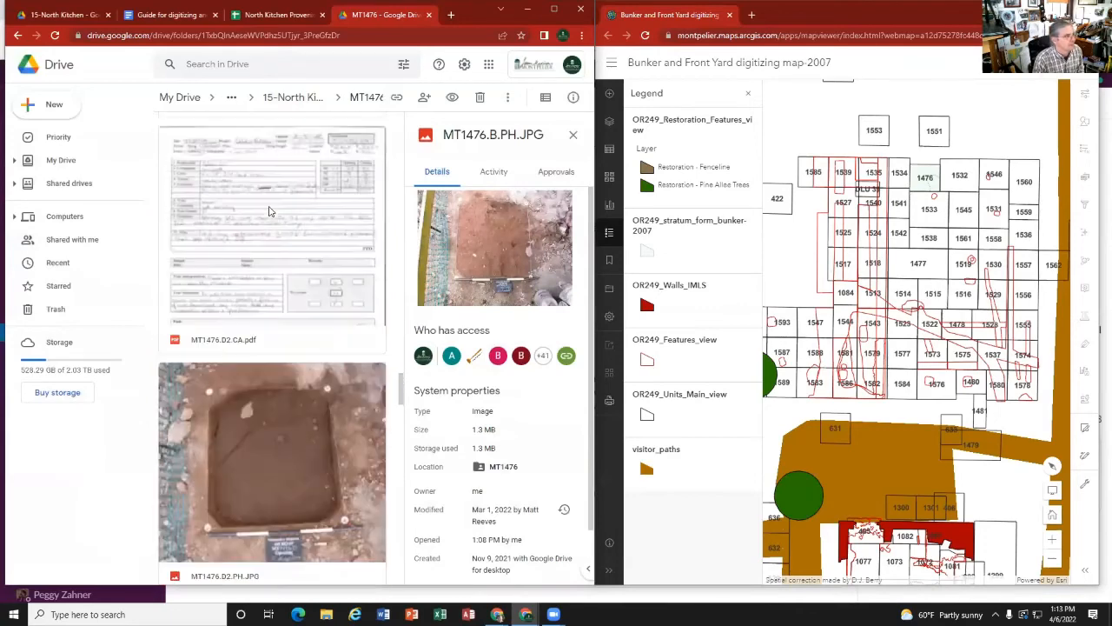
scroll(252, 261, down, 10)
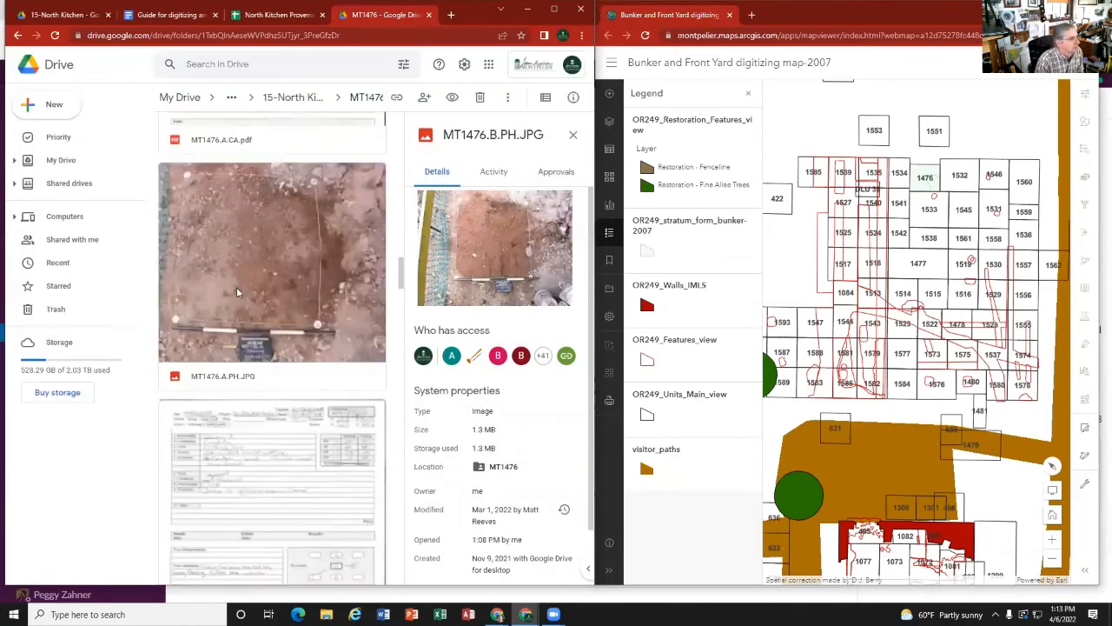
scroll(245, 272, up, 15)
click(258, 242)
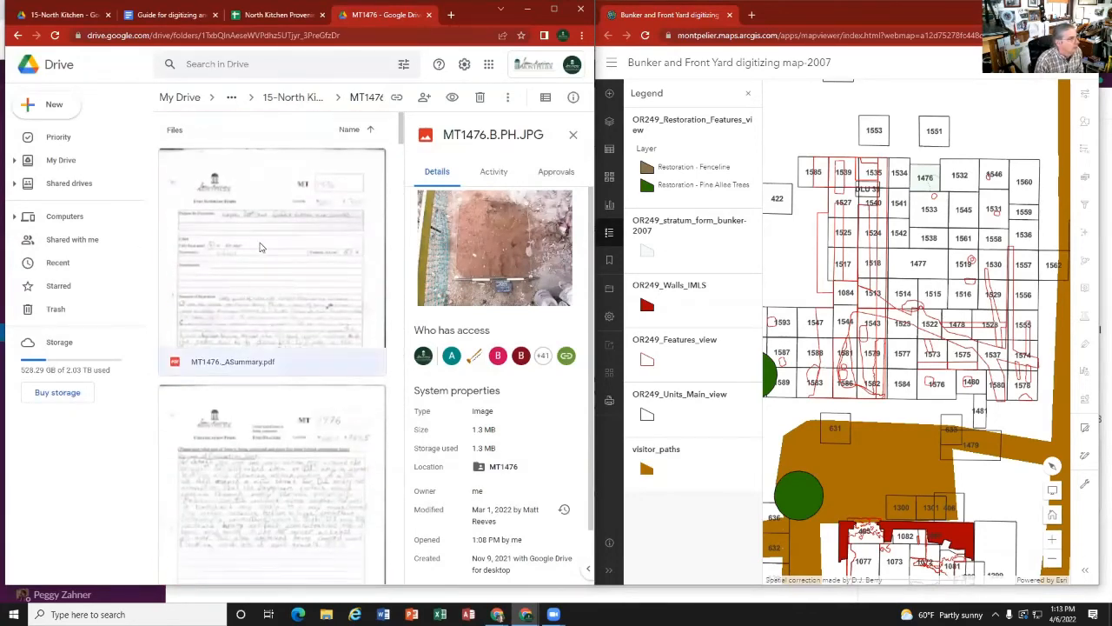
scroll(254, 465, down, 1)
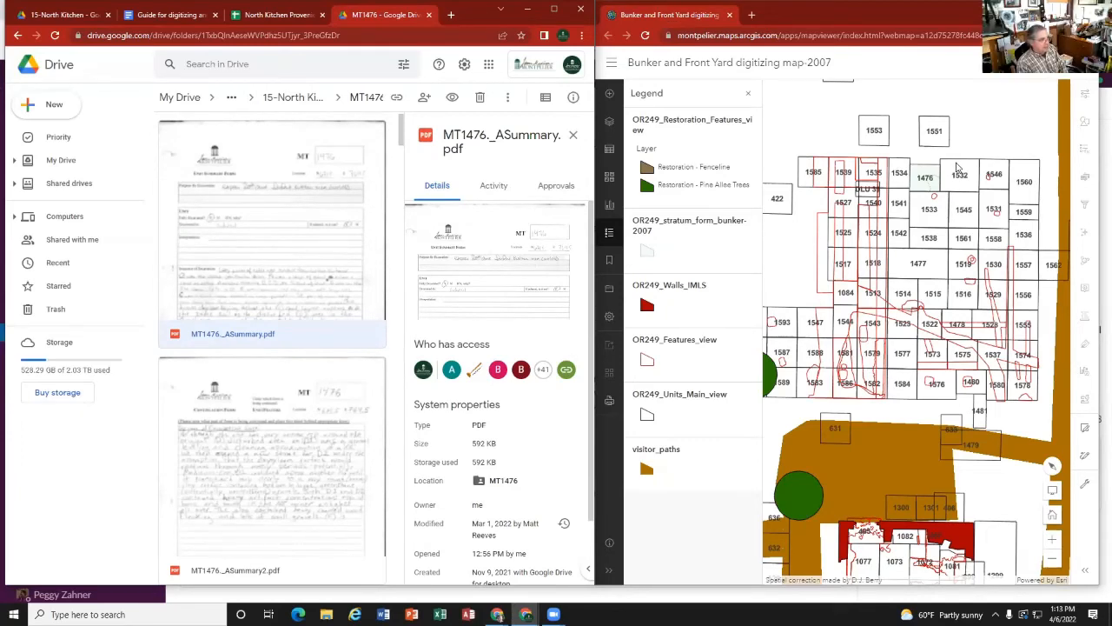
Step: Switch to the North Kitchen Proveniences spreadsheet and examine its sample, excavation date, site_stratum, DESCRIPTION and area columns
click(285, 15)
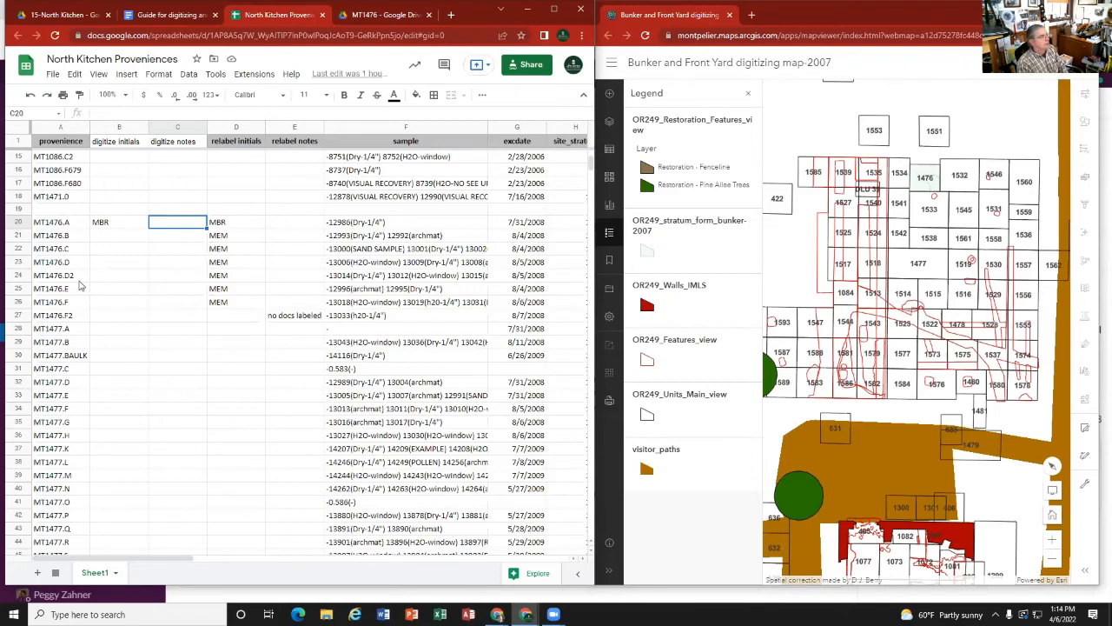
scroll(79, 285, down, 3)
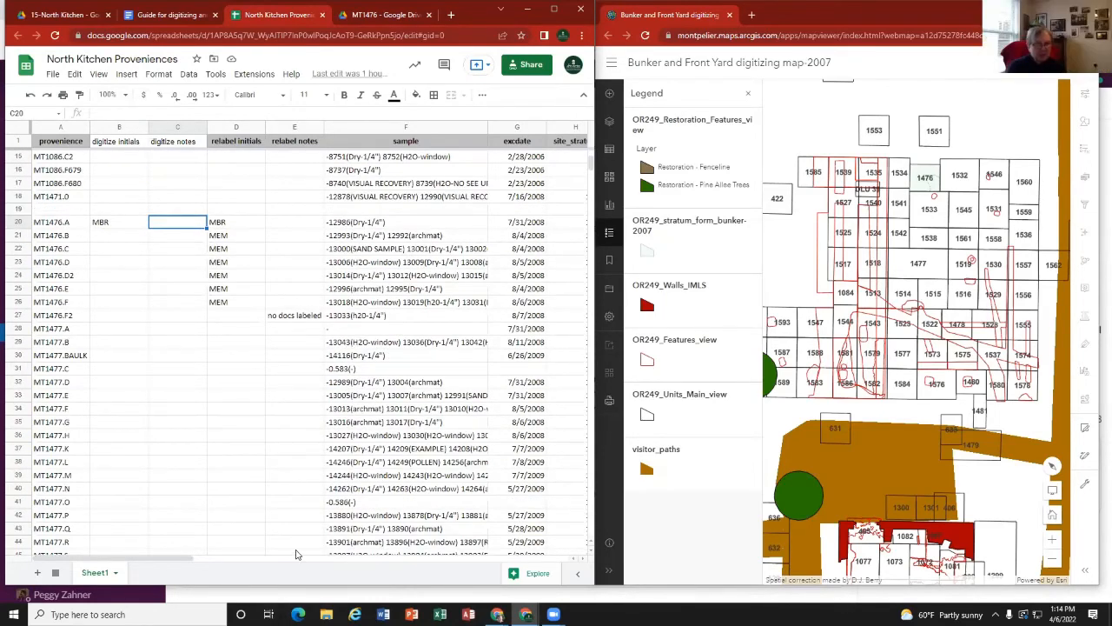
click(221, 564)
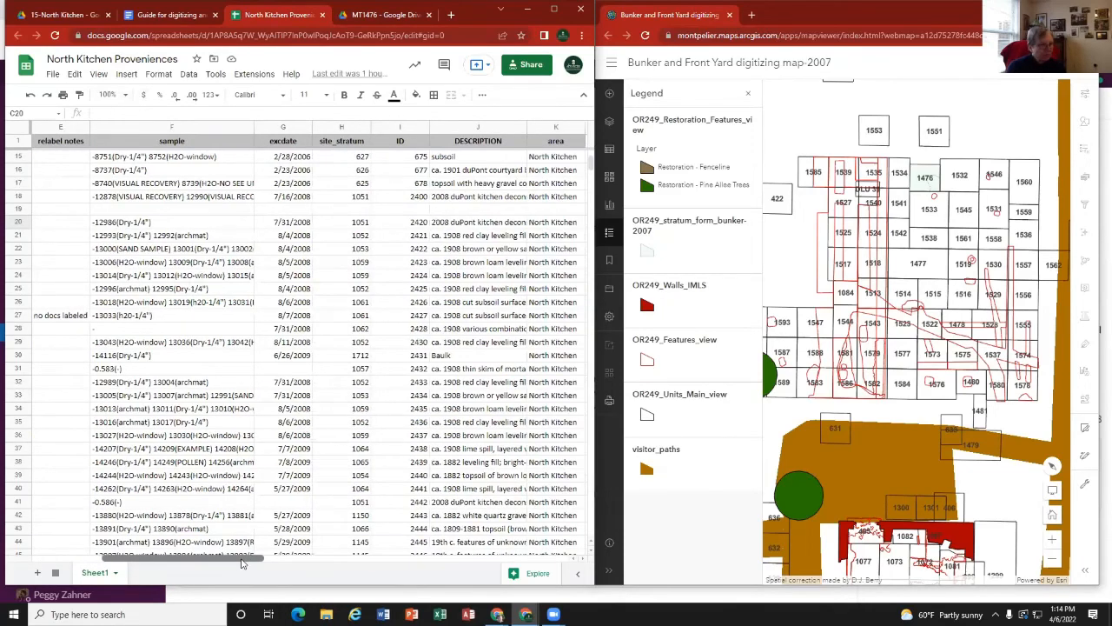
drag(243, 563, 199, 559)
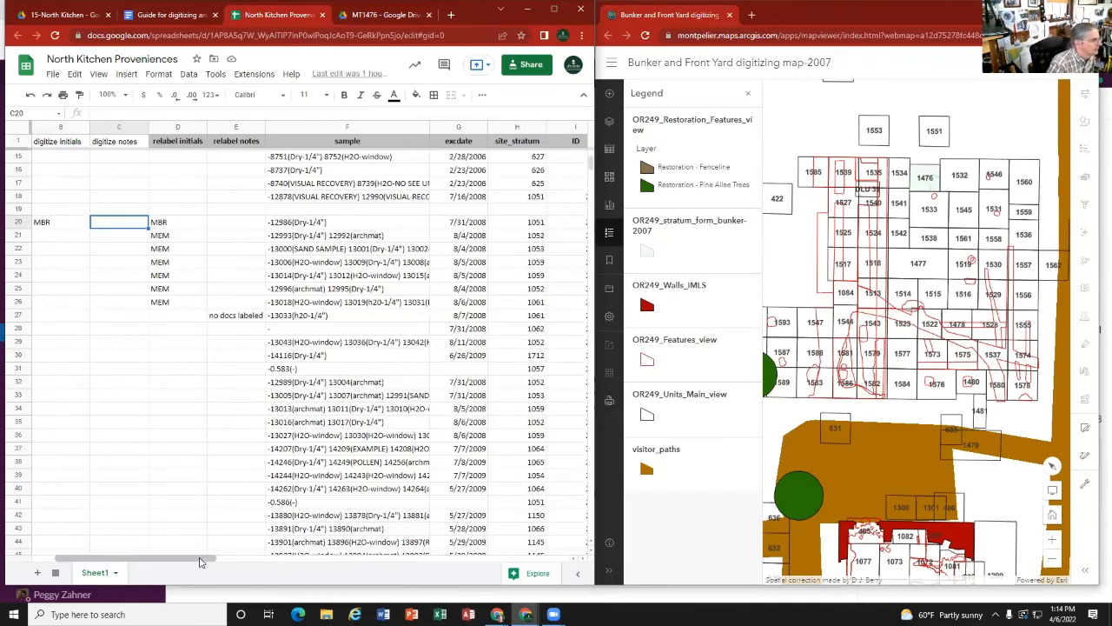
drag(199, 561, 177, 561)
Step: Look through the provenience rows as far as MT1530, return to the MT1527 rows, and select the MT1527.YY entry
scroll(136, 348, down, 5)
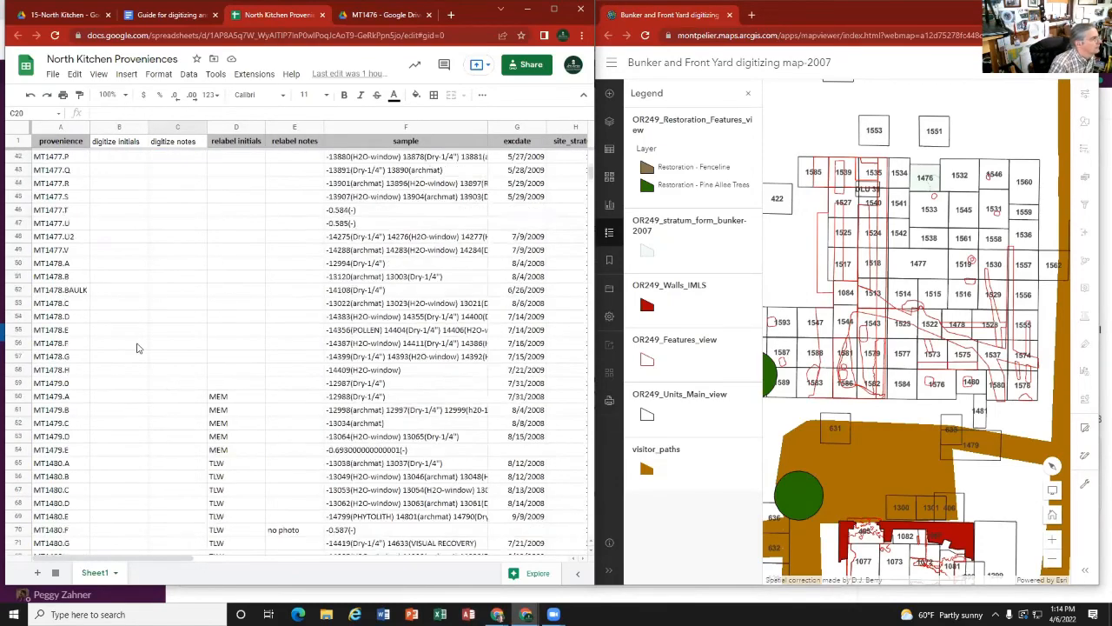
scroll(137, 347, down, 10)
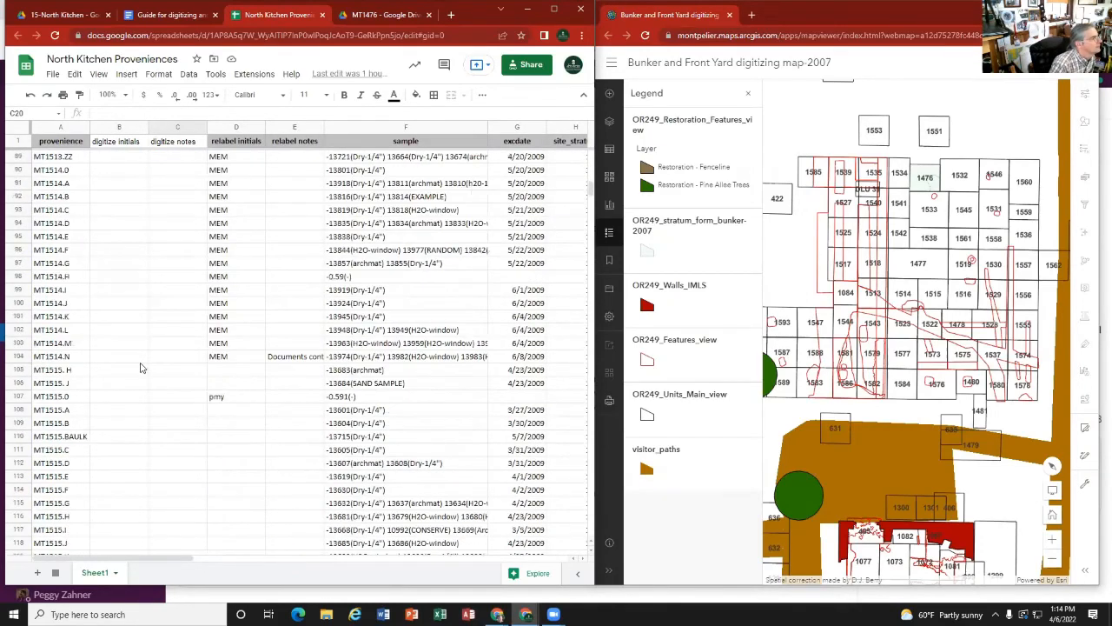
scroll(142, 368, down, 15)
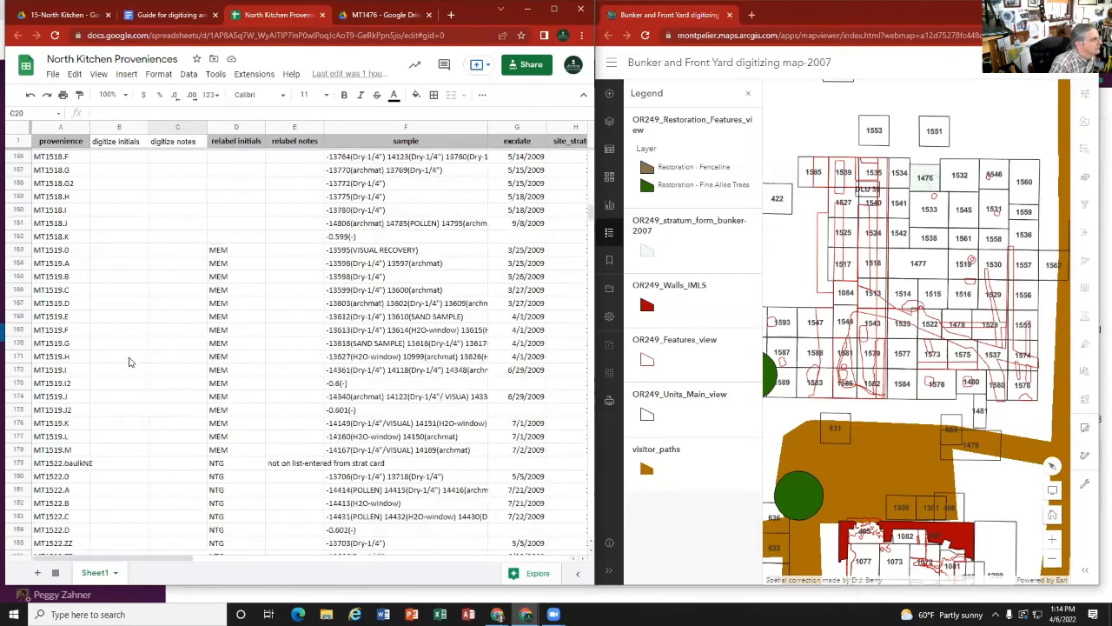
scroll(129, 362, down, 9)
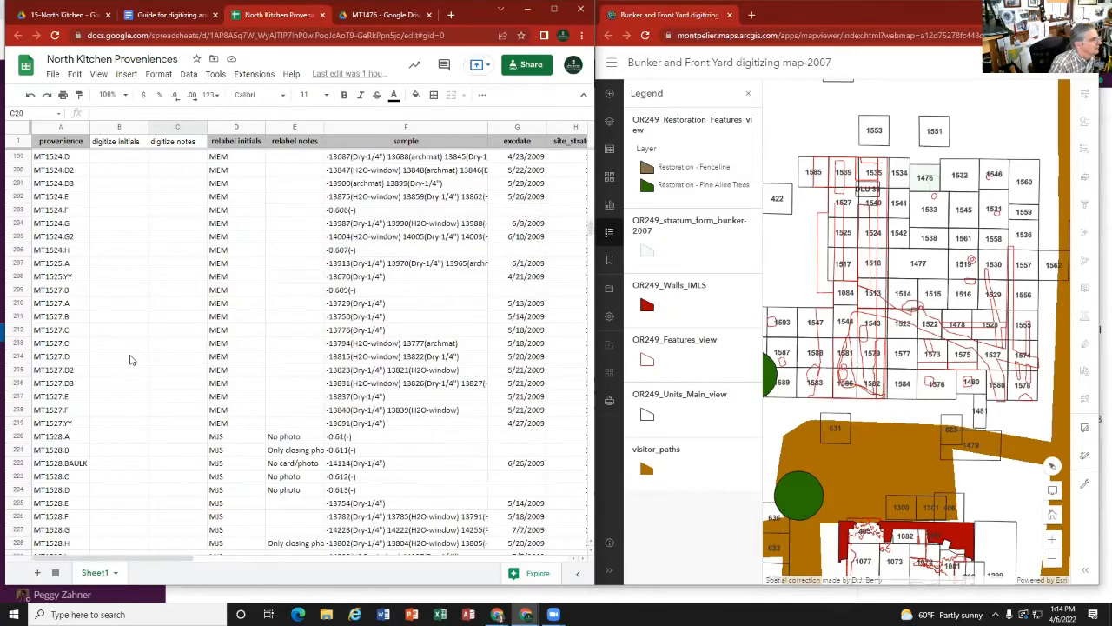
scroll(129, 358, down, 6)
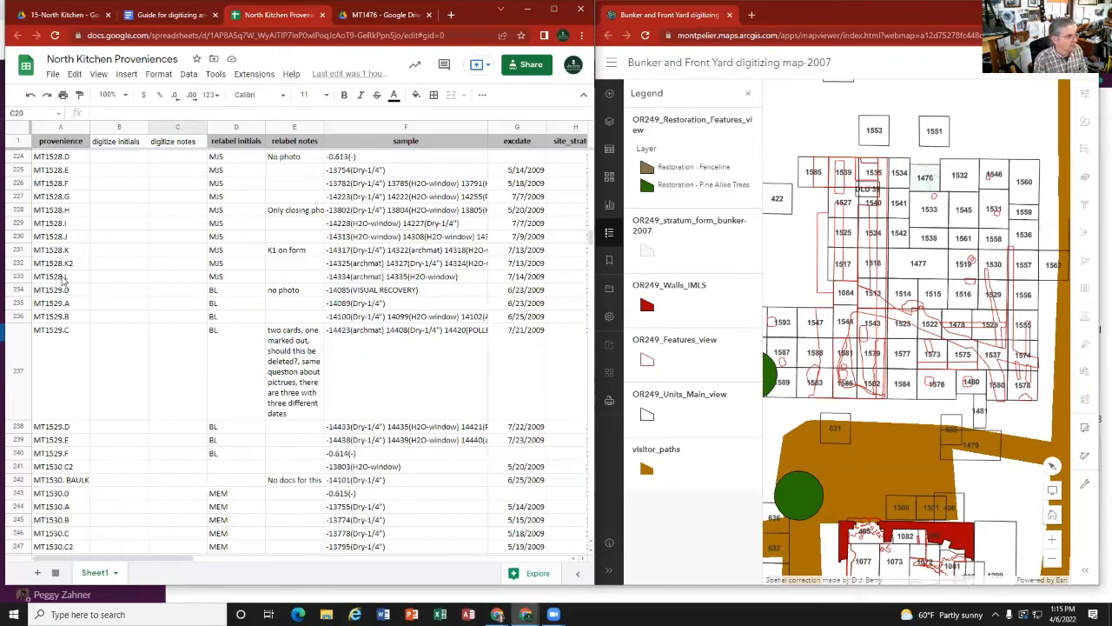
scroll(65, 260, up, 5)
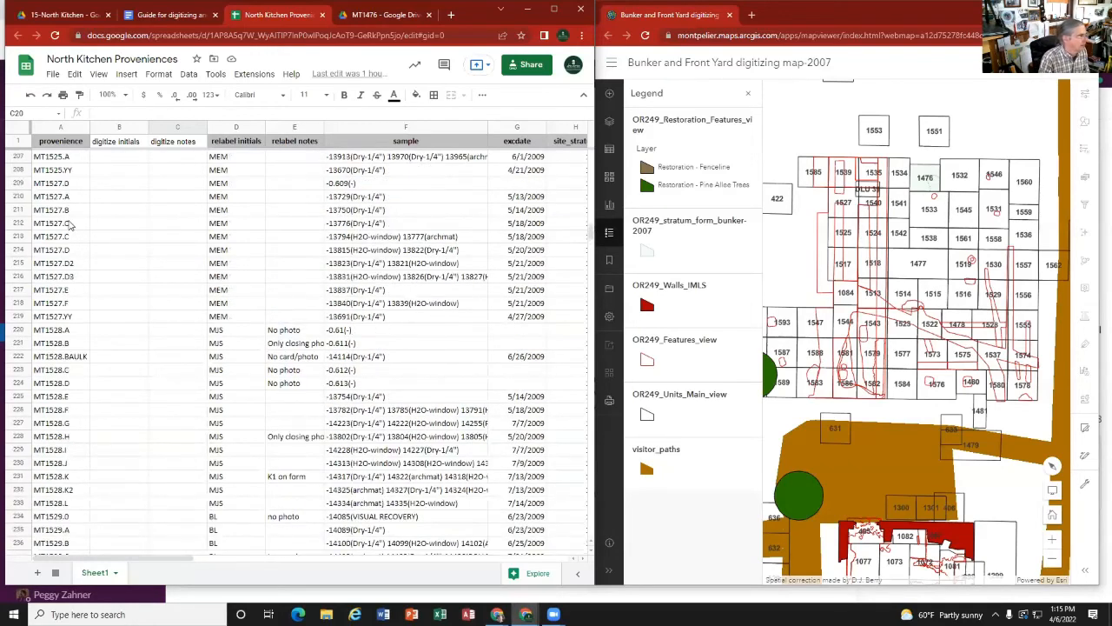
click(70, 226)
click(63, 263)
click(61, 316)
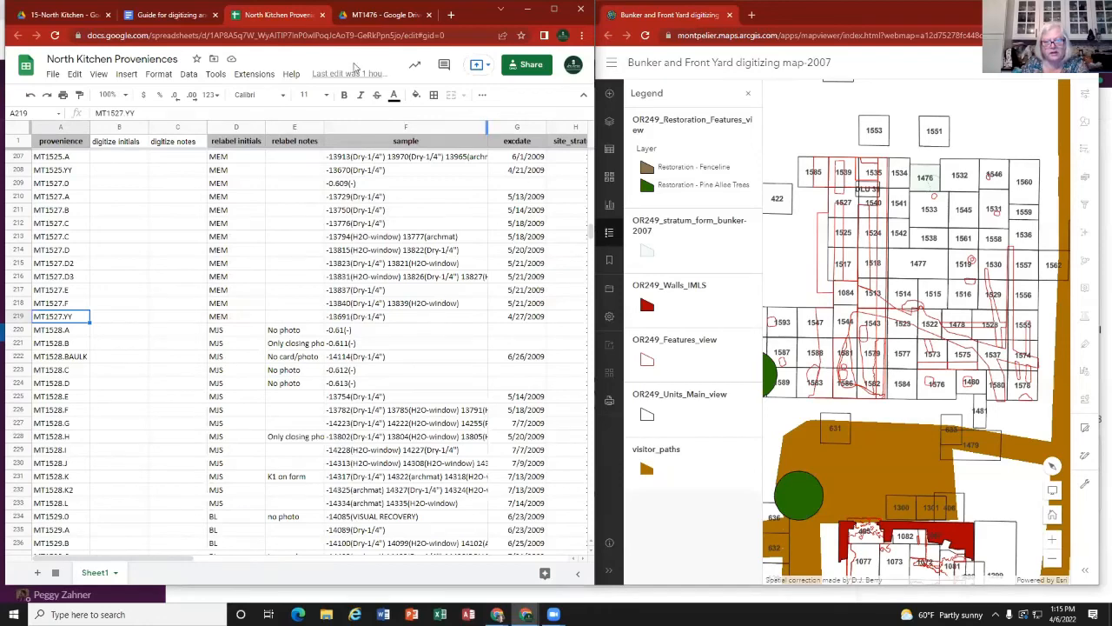
Step: Return to the MT1476 folder, look through its profile photos and stratum files, and open the card MT1476.E.CA.pdf
click(355, 19)
scroll(265, 318, down, 5)
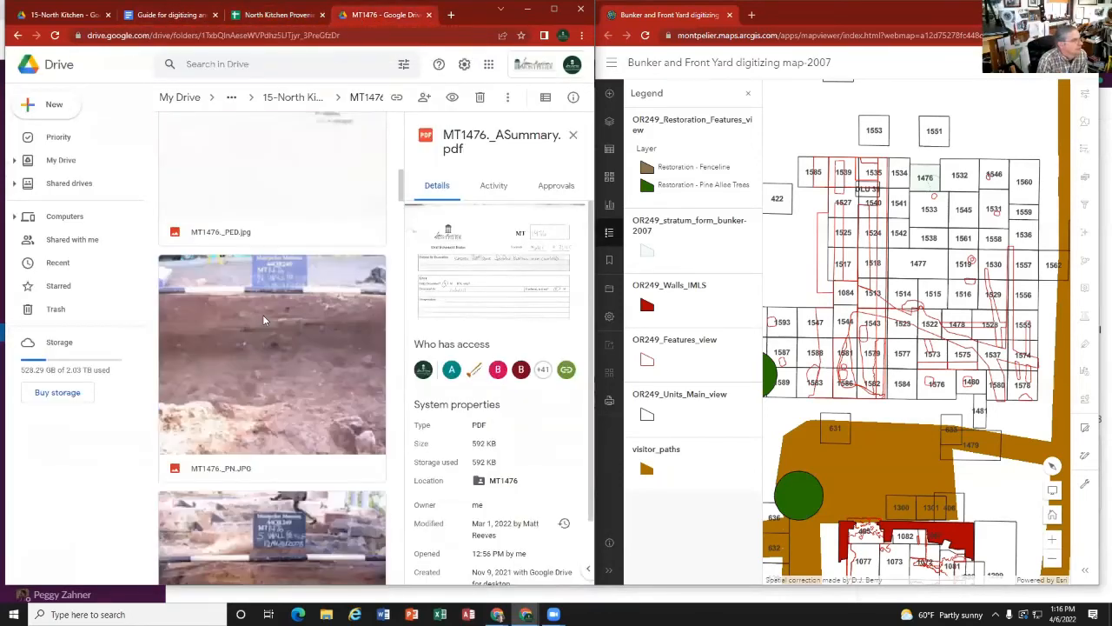
scroll(264, 318, down, 4)
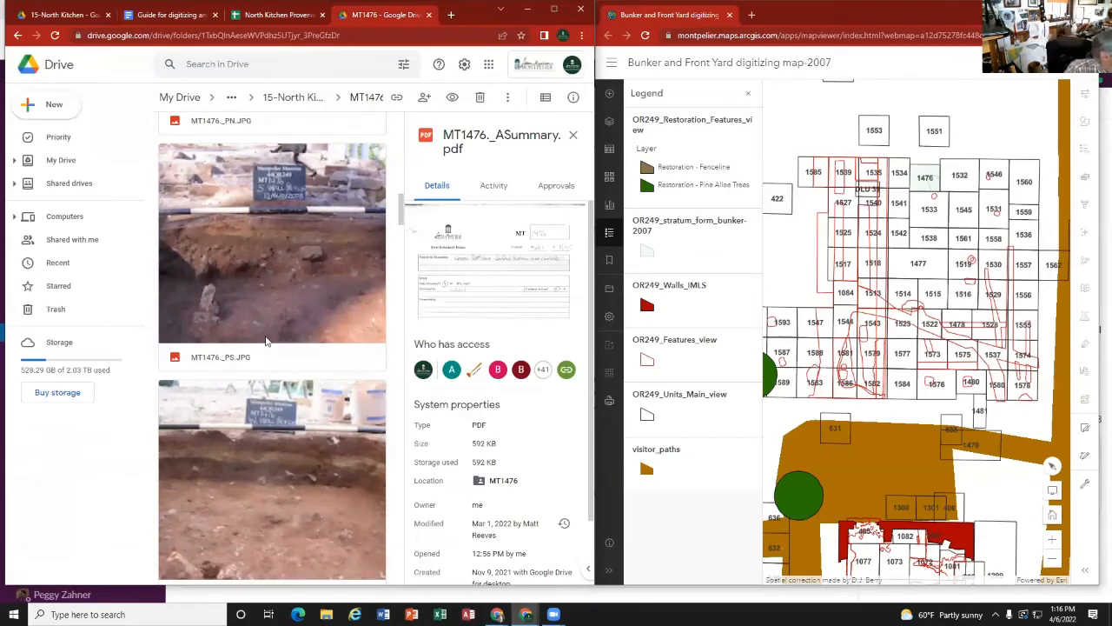
scroll(265, 341, down, 10)
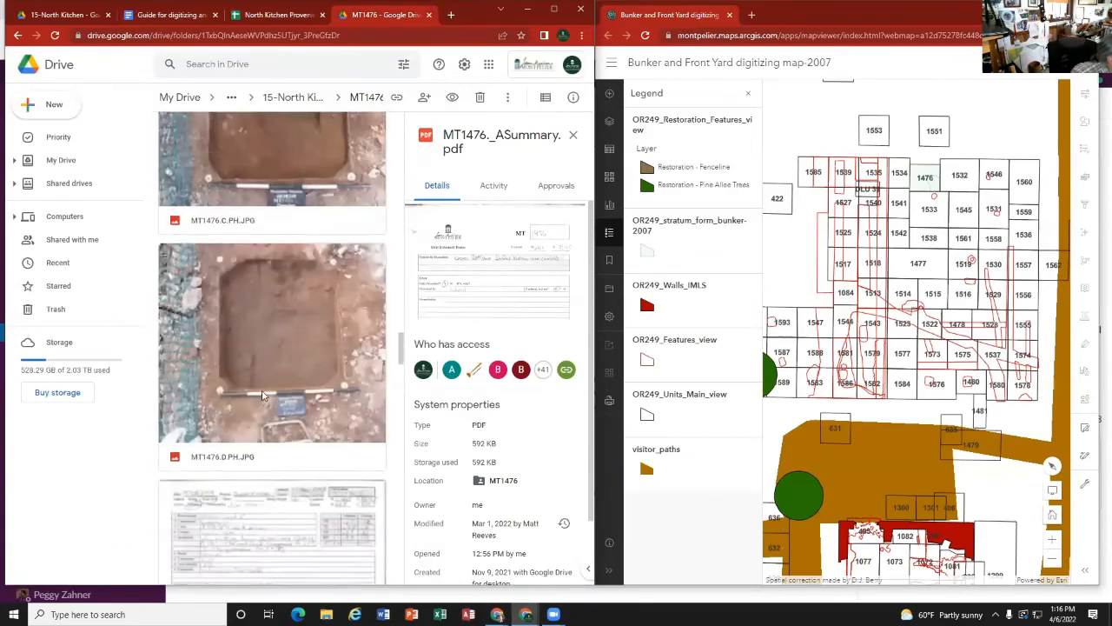
scroll(260, 393, down, 8)
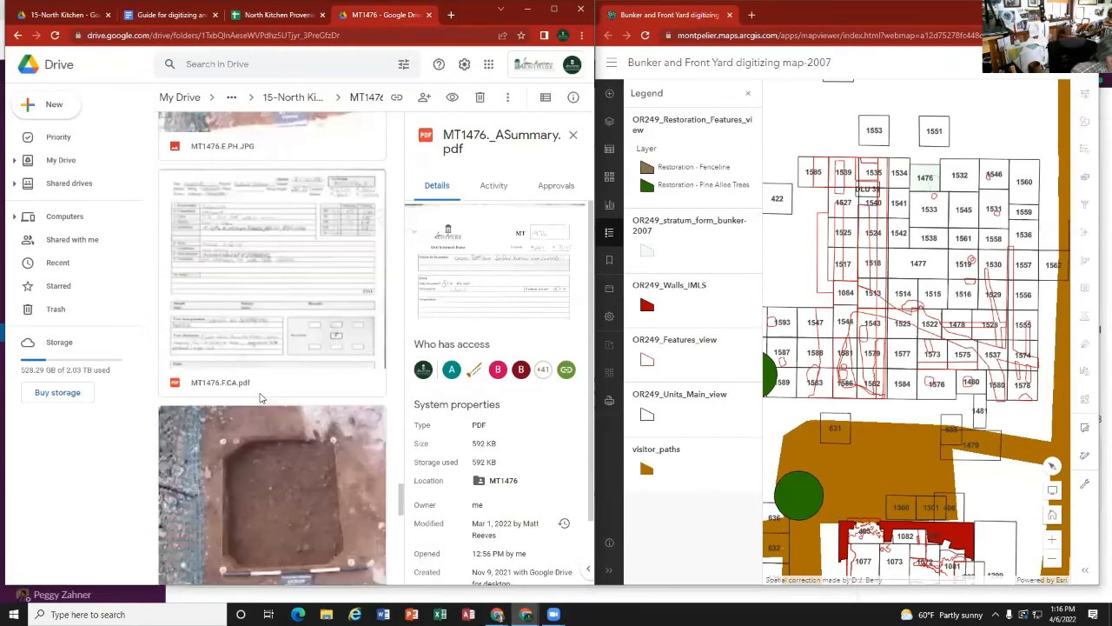
scroll(259, 397, down, 10)
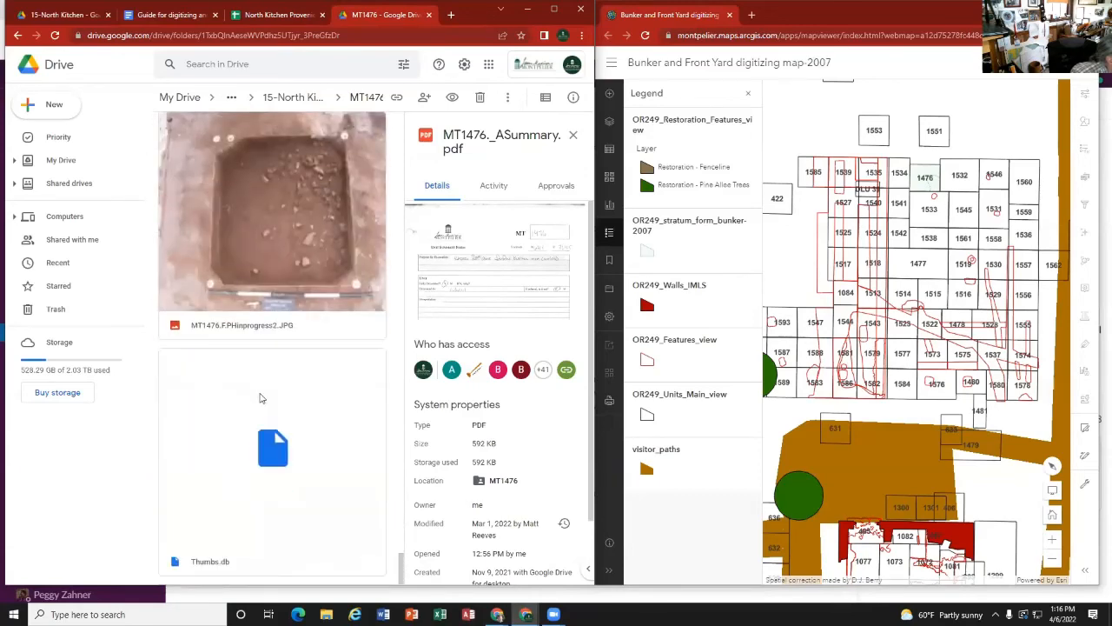
scroll(259, 398, up, 10)
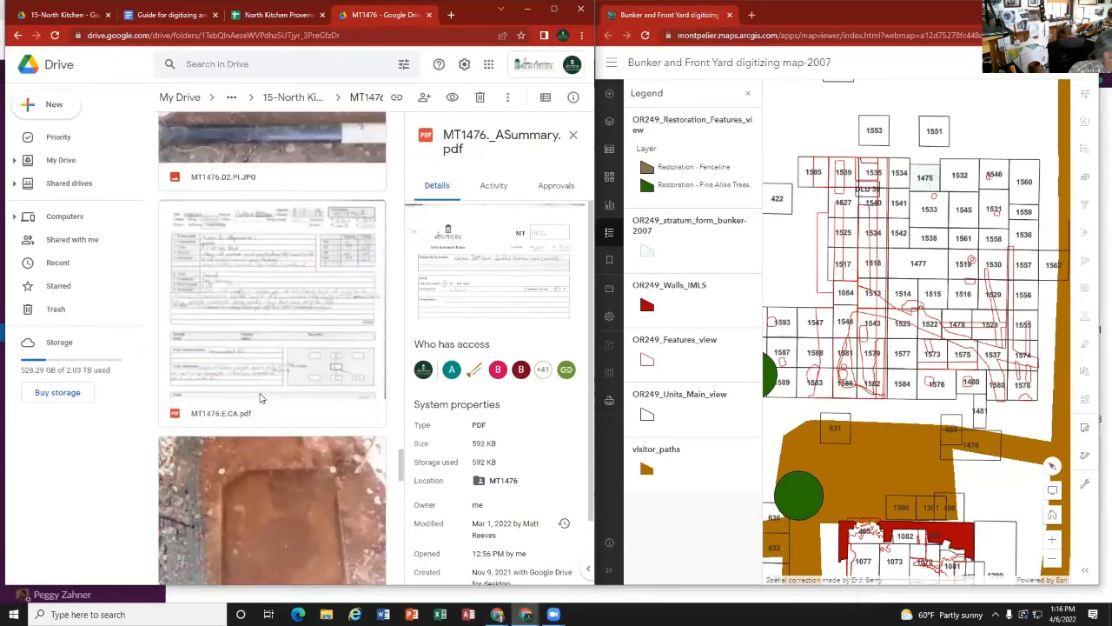
double_click(297, 329)
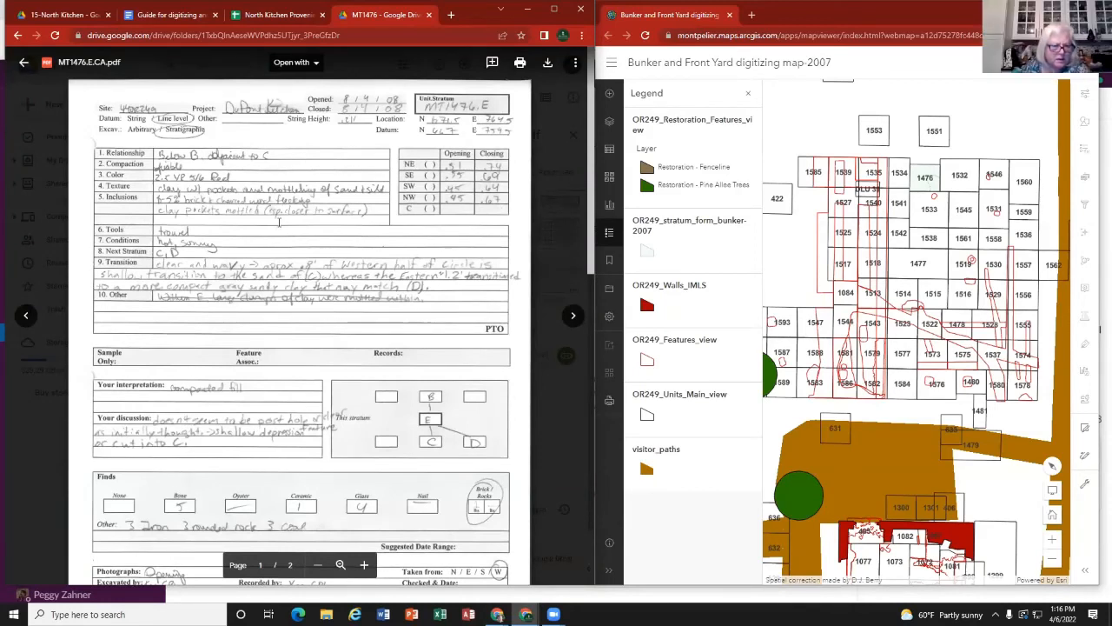
Step: Switch to the digitizing and transcribing guide and review its data entry notes and the numbered example strata card
click(179, 15)
scroll(247, 269, up, 15)
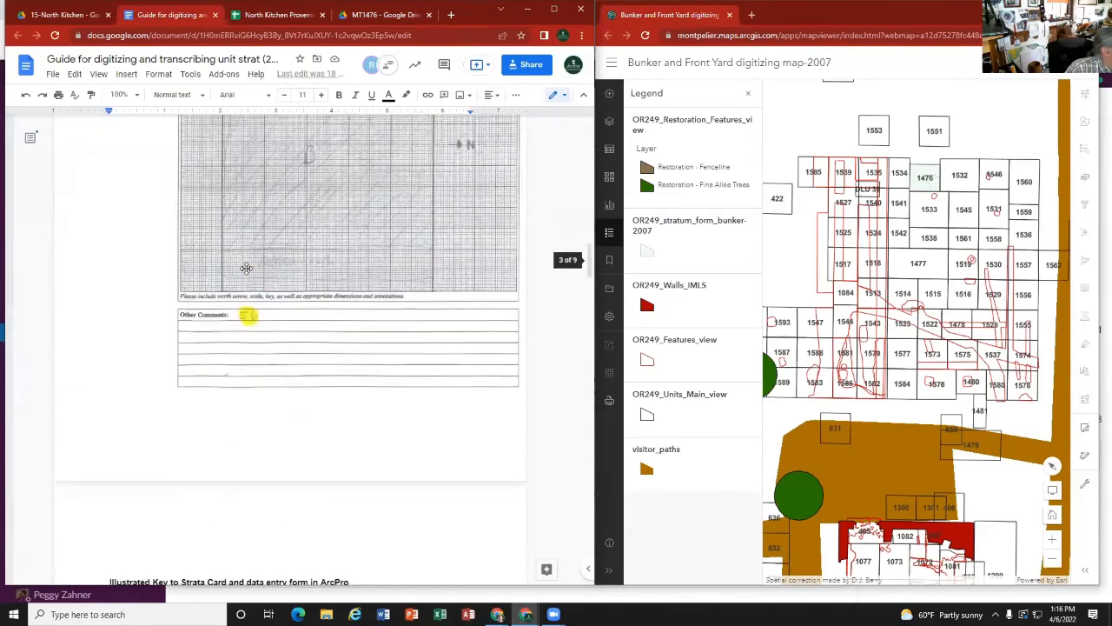
scroll(83, 446, down, 5)
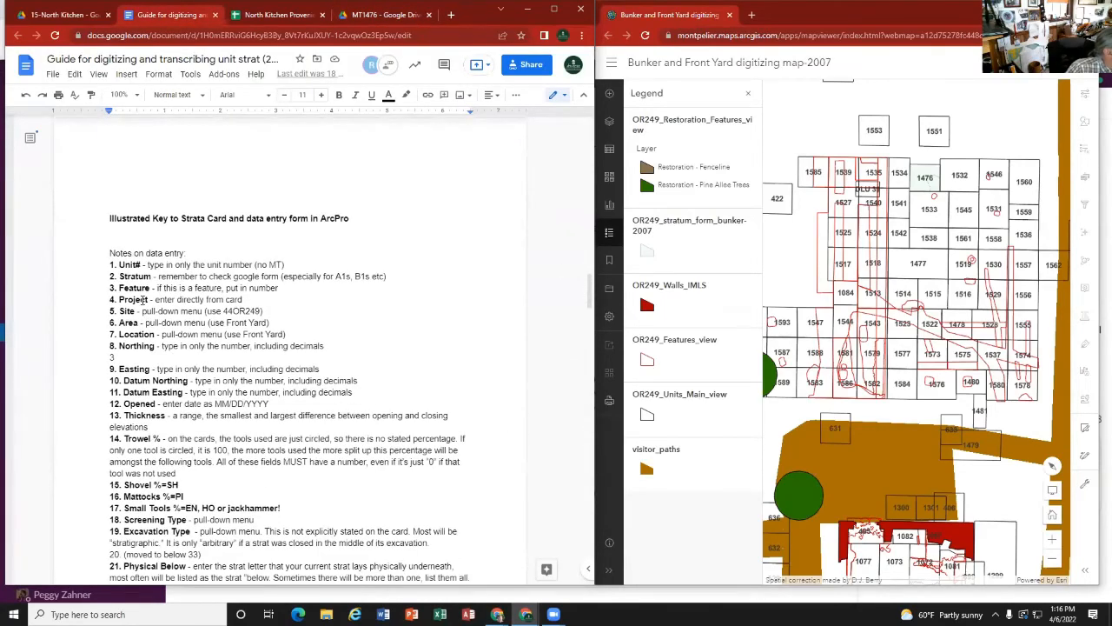
scroll(314, 374, up, 20)
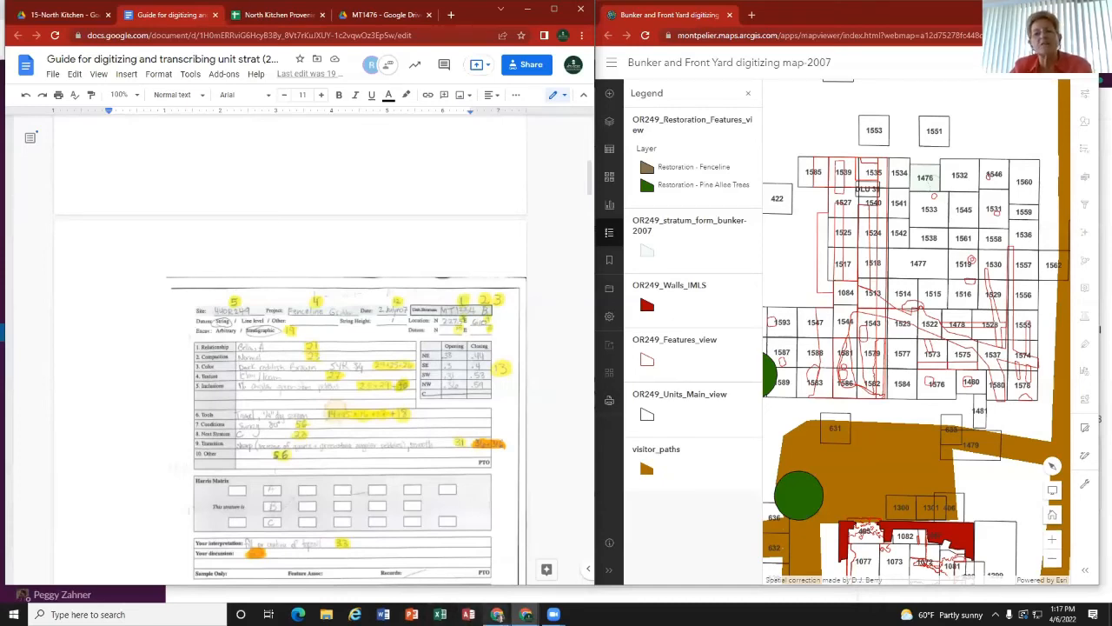
Step: In a new tab of the other browser window, open the Bunker and Front Yard digitizing profiles and features map-2004-2007-IMLS in Map Viewer
mouse_move(497, 614)
click(433, 564)
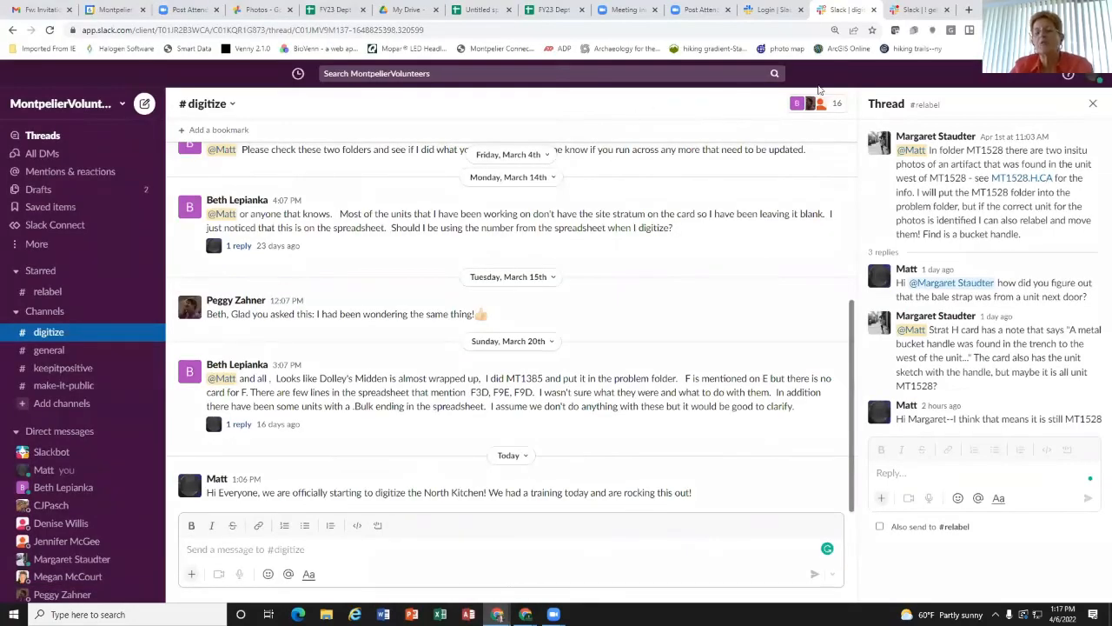
click(969, 10)
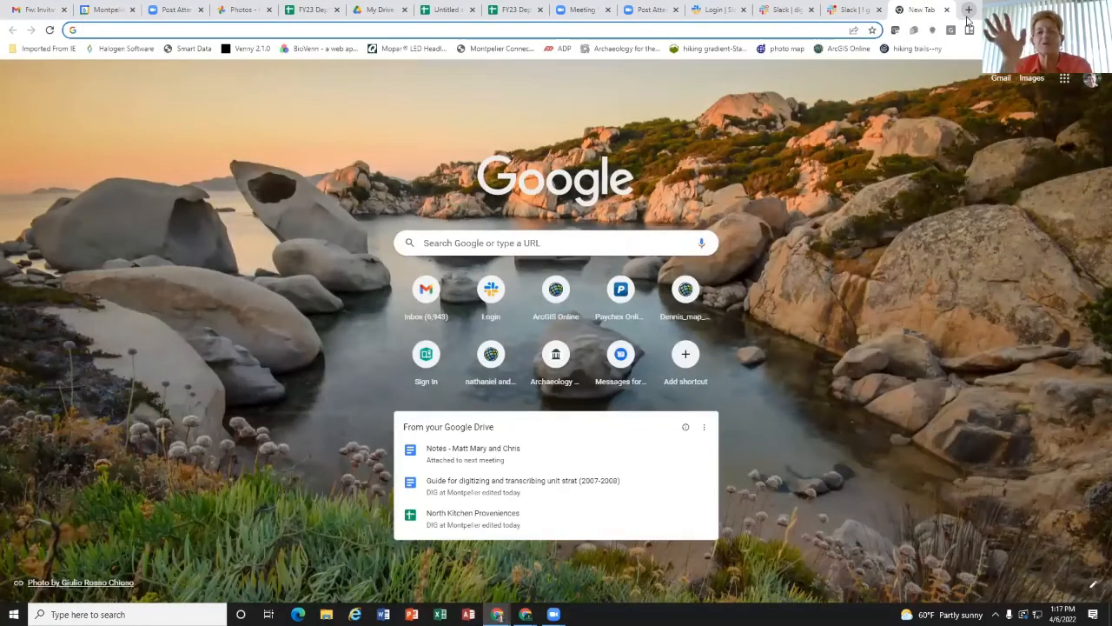
text(nathan)
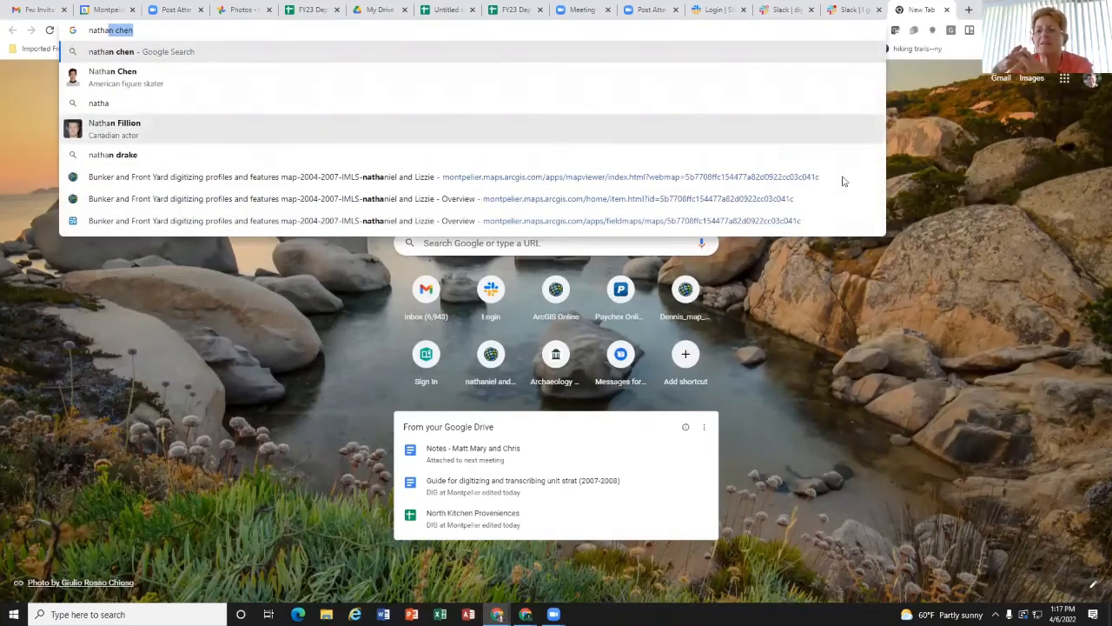
click(287, 199)
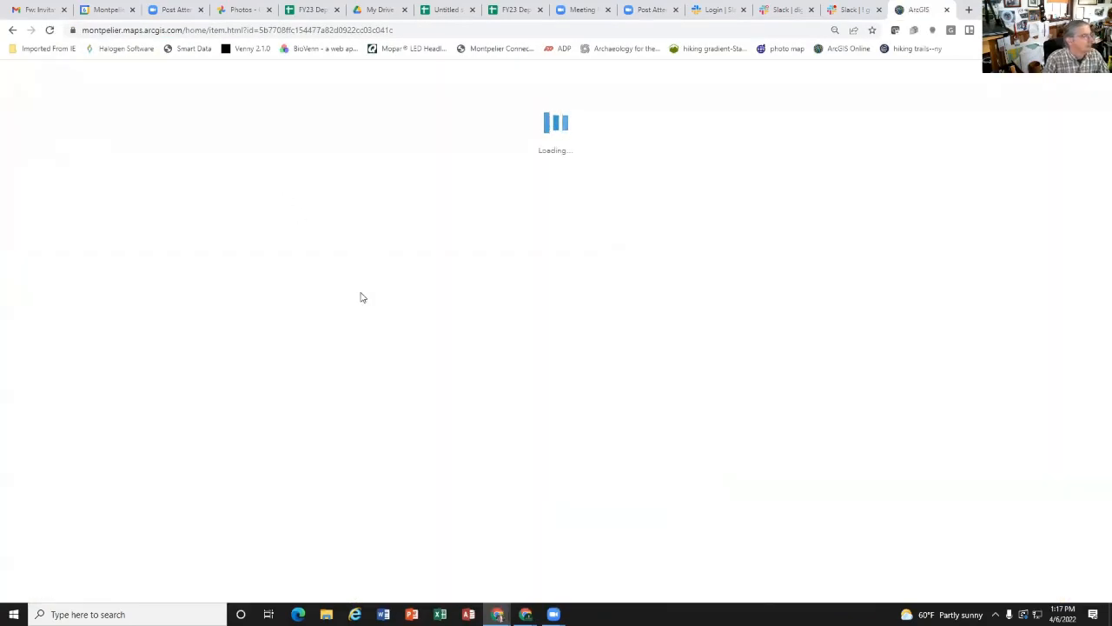
click(268, 200)
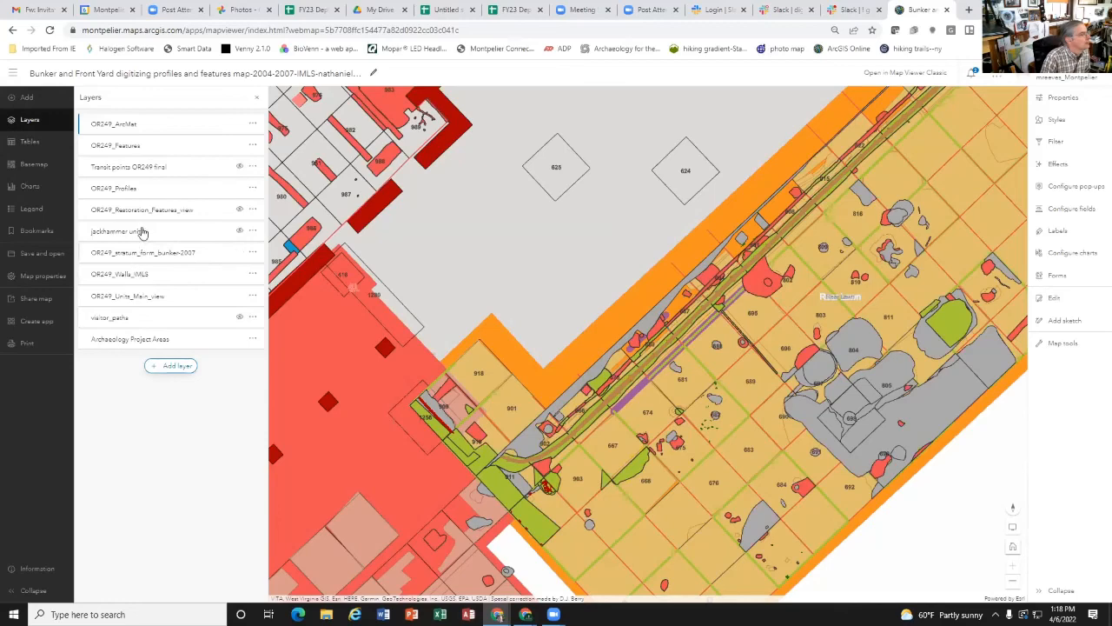
Step: Toggle the OR249_Profiles layer off, rotate the map so the unit grid stands upright, and show the profiles again
click(240, 188)
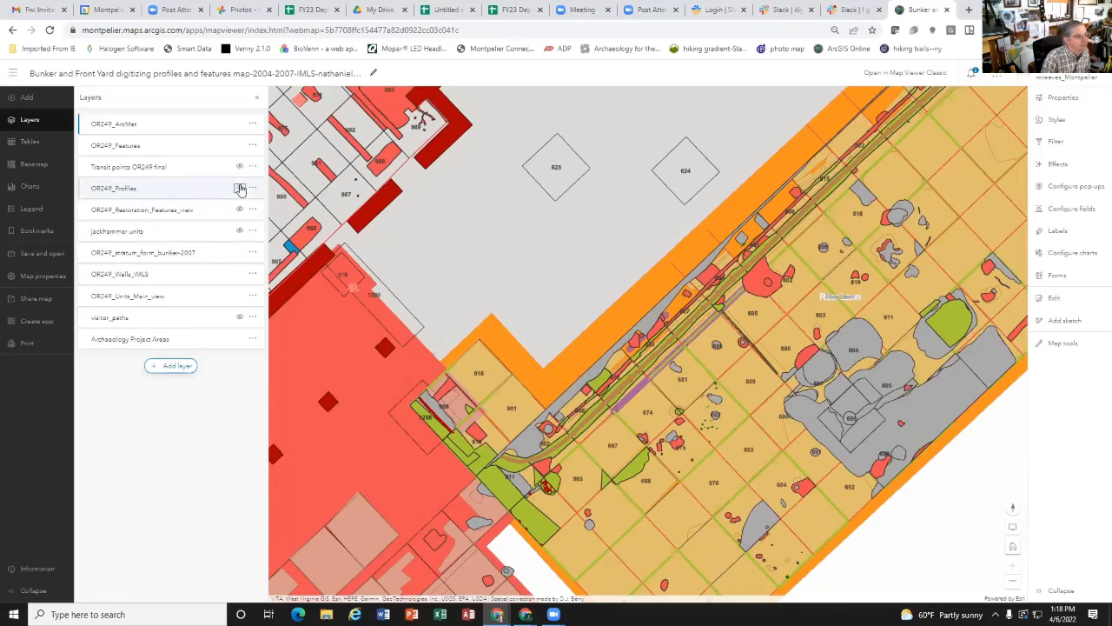
click(241, 189)
click(241, 189)
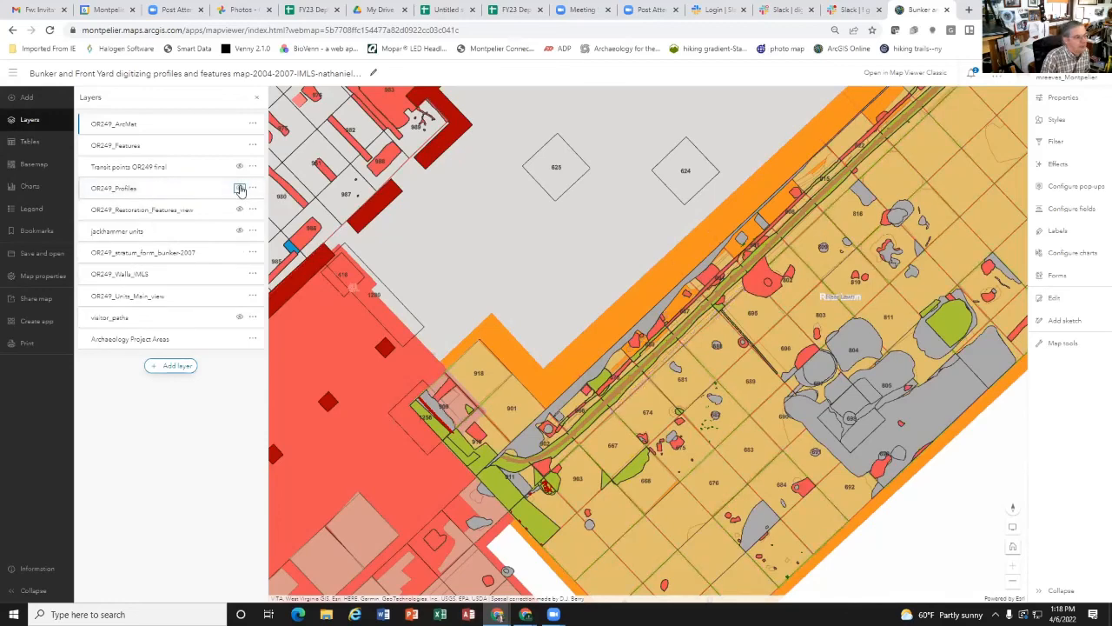
scroll(723, 457, down, 3)
scroll(723, 458, up, 3)
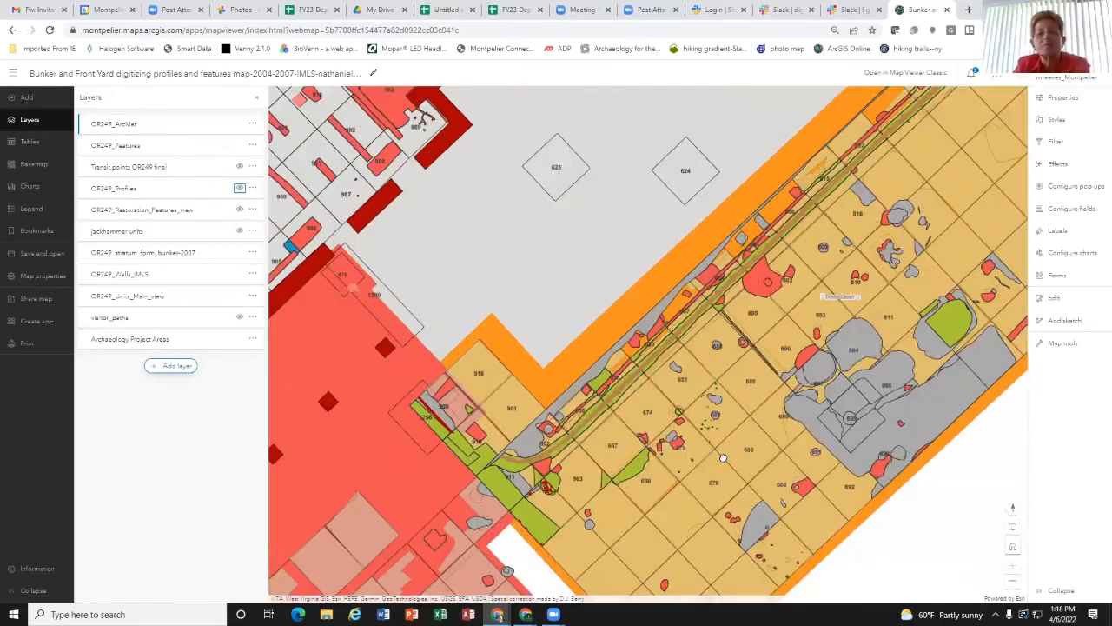
drag(707, 412, 762, 431)
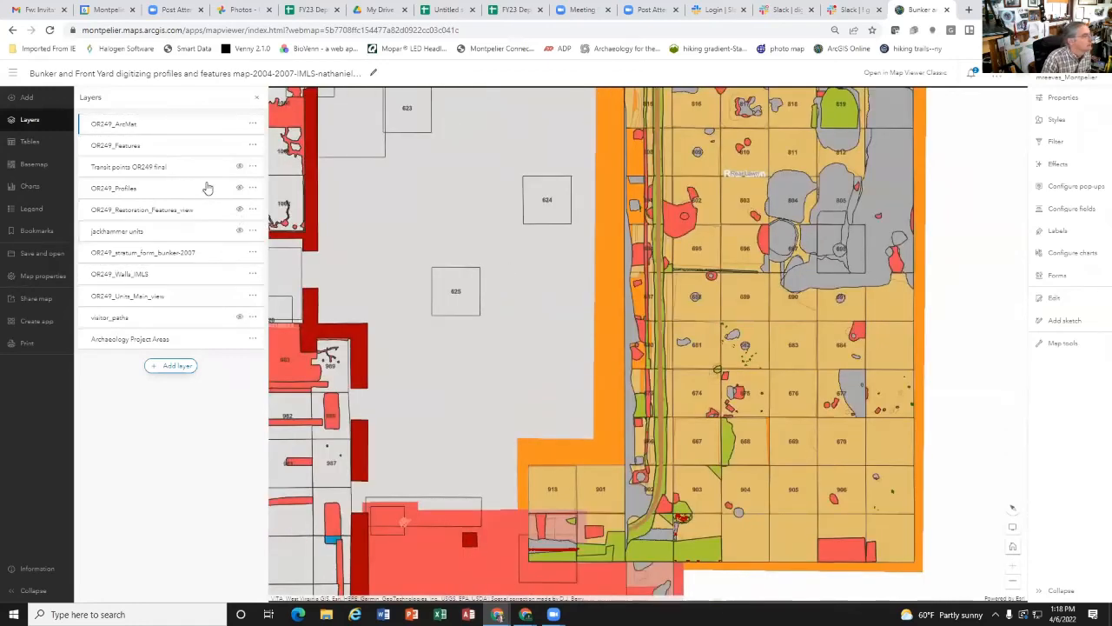
click(239, 187)
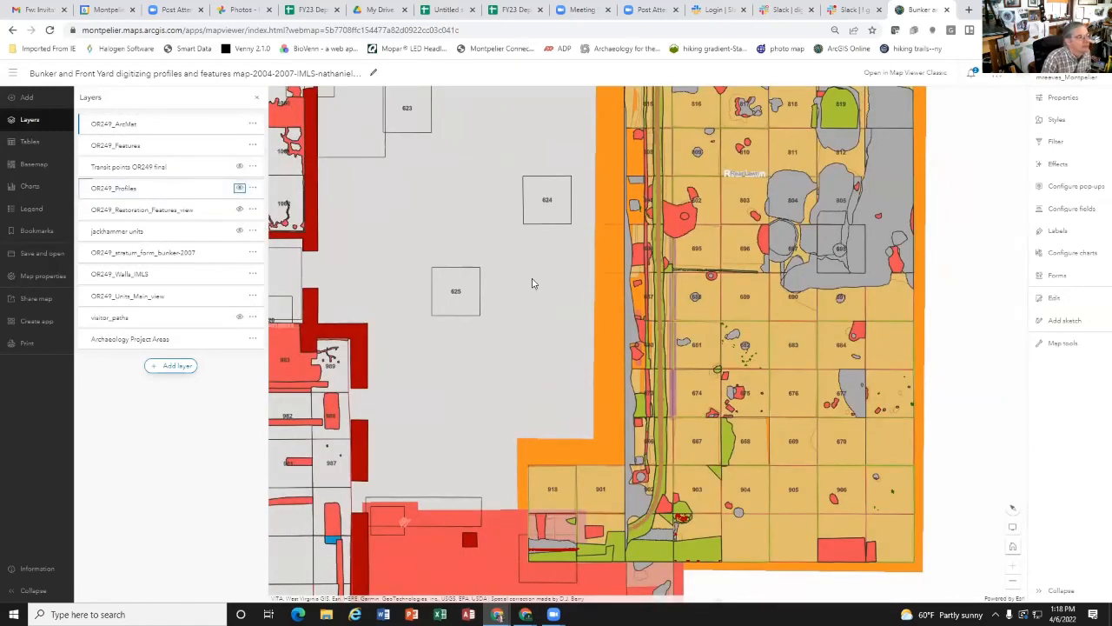
Step: Open the pop-up for unit 682 and page through its stratum records as far as the Rear Lawn project area record
click(737, 325)
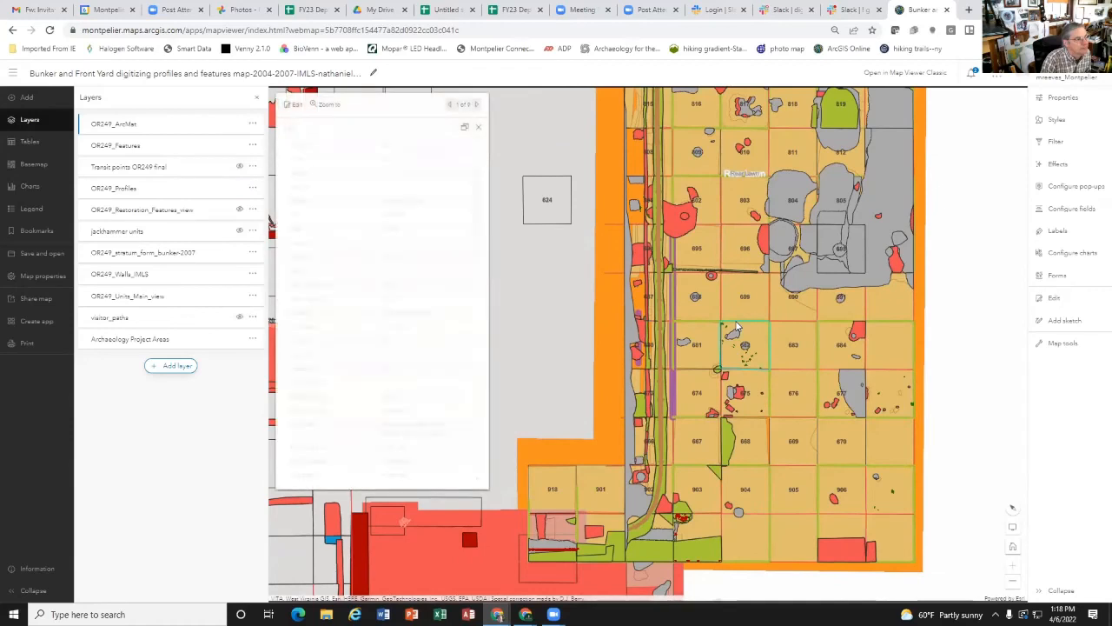
click(477, 104)
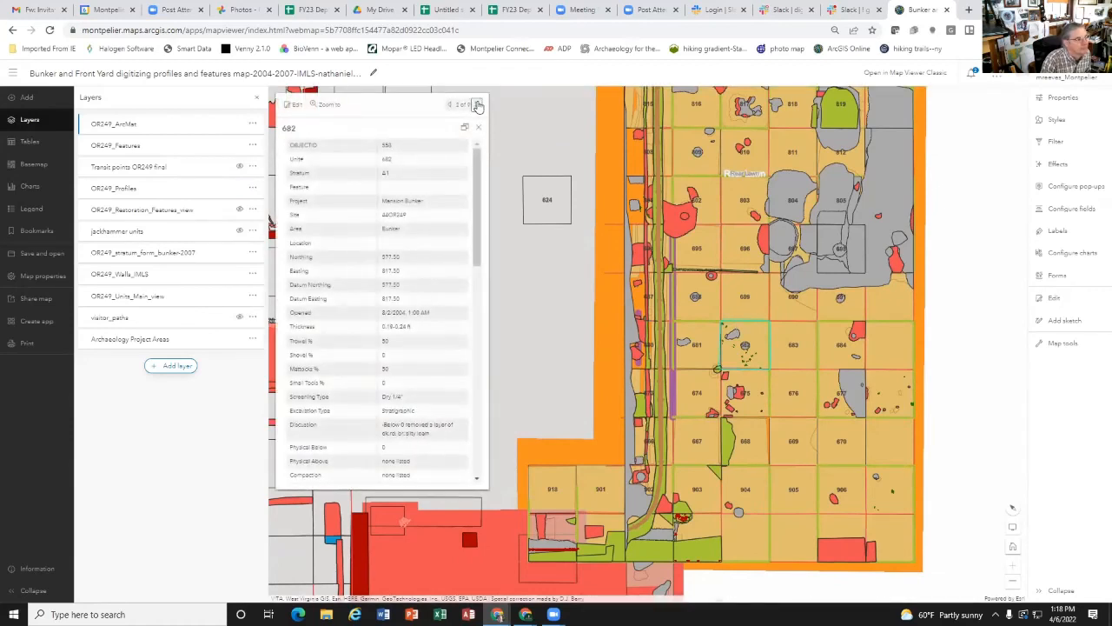
click(478, 106)
click(478, 106)
click(478, 106)
click(478, 106)
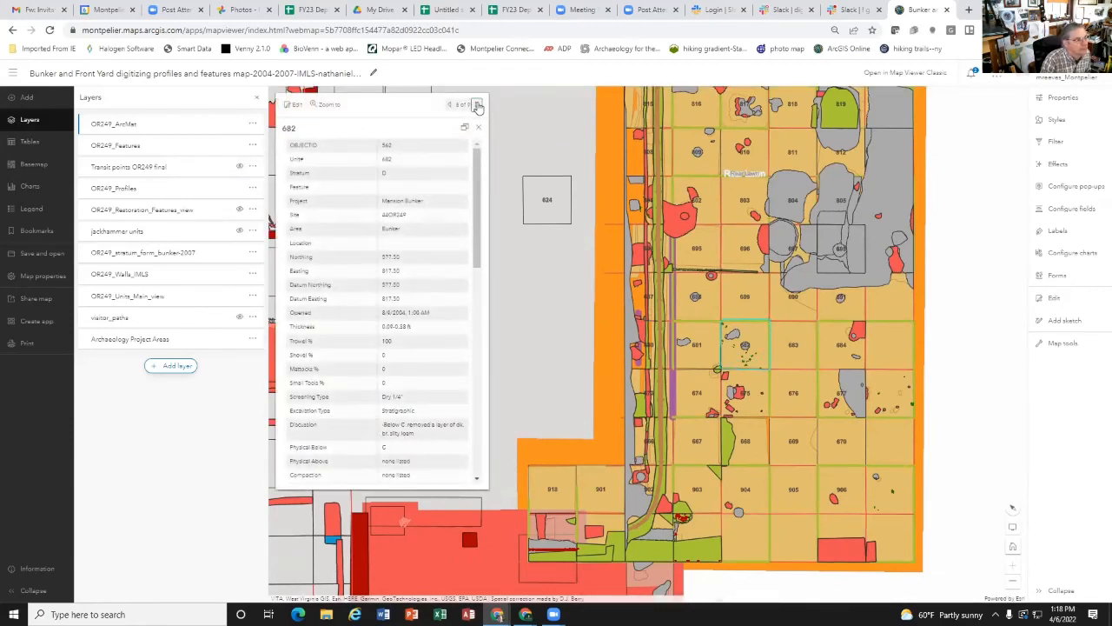
click(478, 106)
click(478, 105)
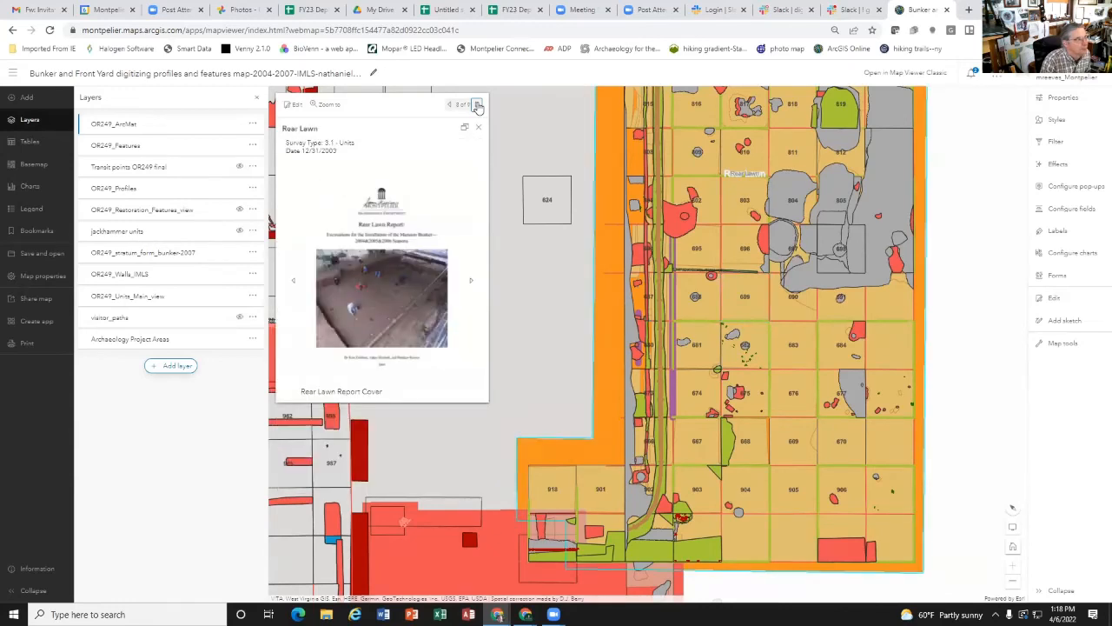
Step: Advance to the Bunker profile record of unit 682 and review its fields from the project name to the digitized date
click(477, 105)
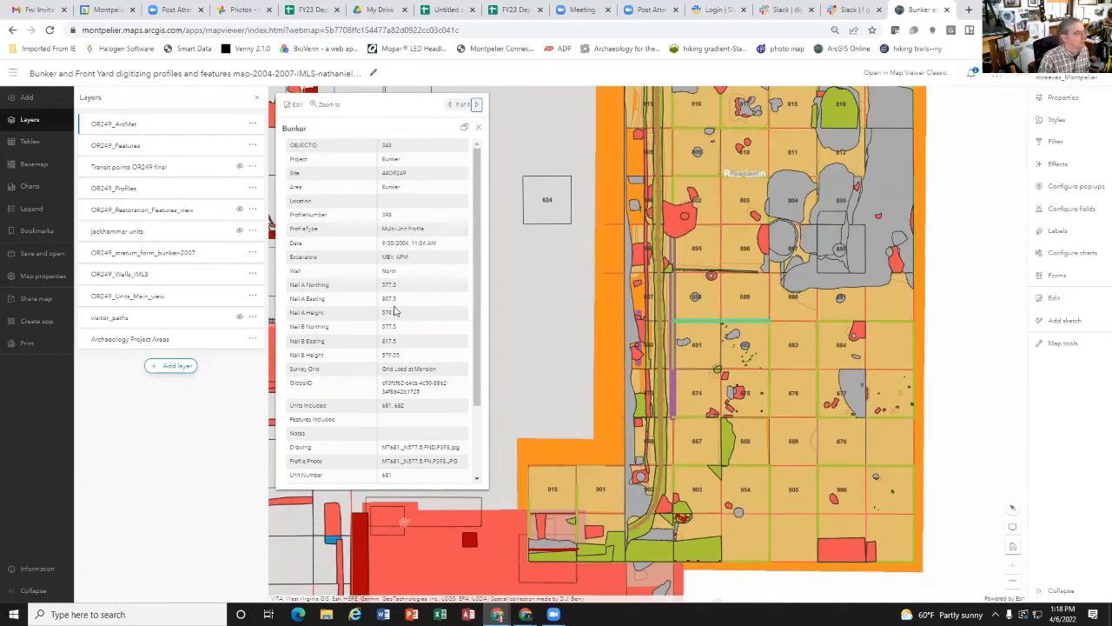
scroll(395, 311, down, 2)
scroll(404, 345, up, 2)
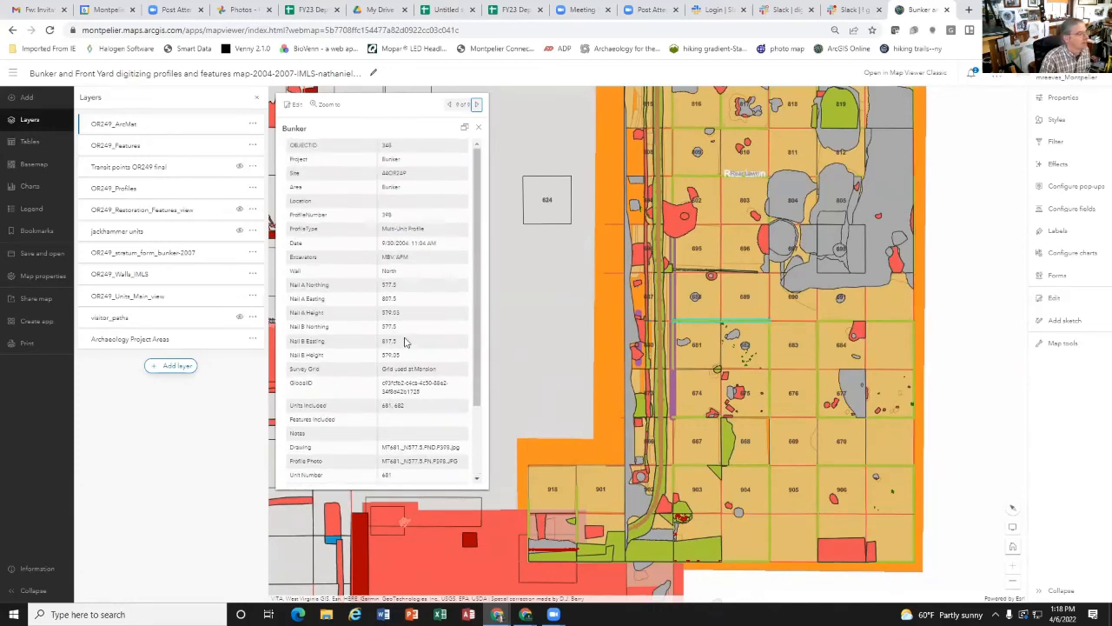
scroll(405, 344, down, 2)
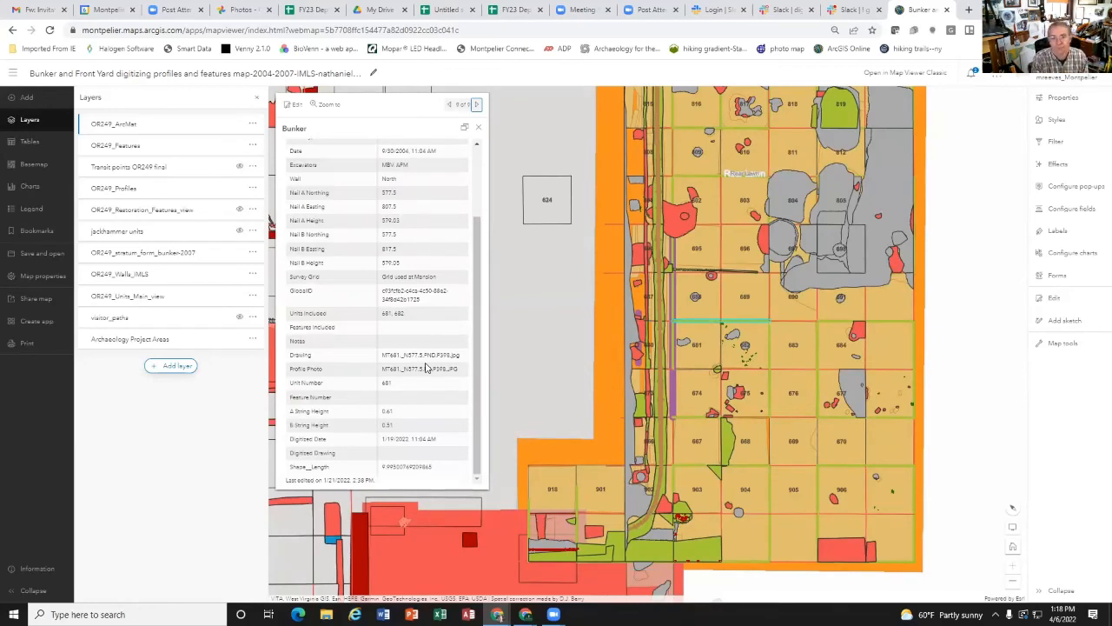
Step: Open ArcGIS StoryMaps in a new browser tab and open the published story Bringing the Archaeology of the Main House On-Line
click(969, 10)
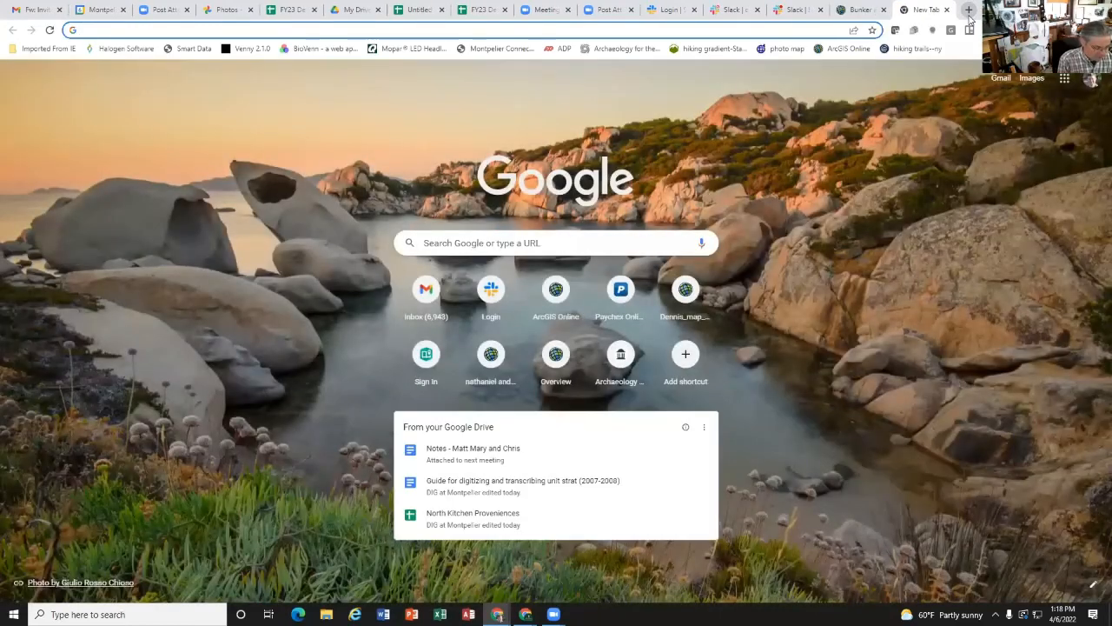
text(storymaps.arcgis.com/stories)
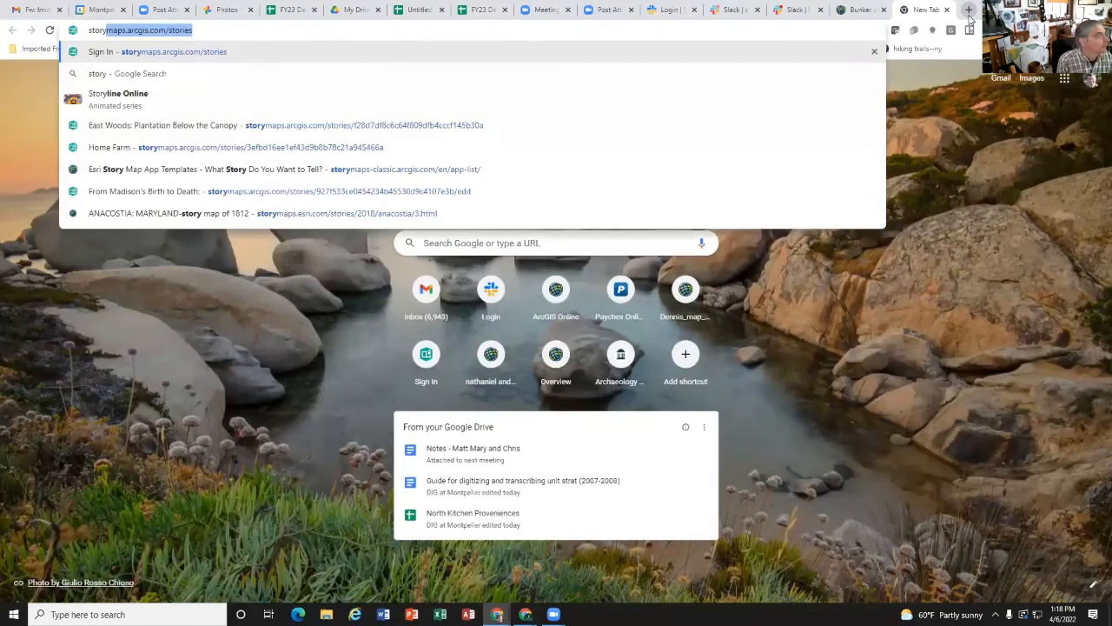
key(Return)
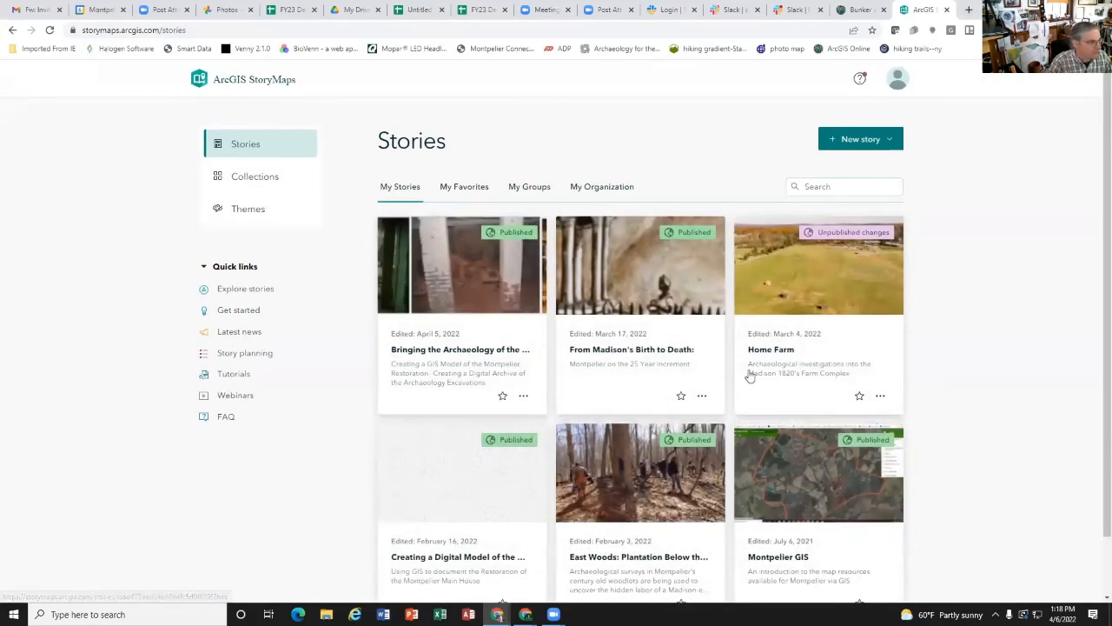
scroll(662, 393, down, 1)
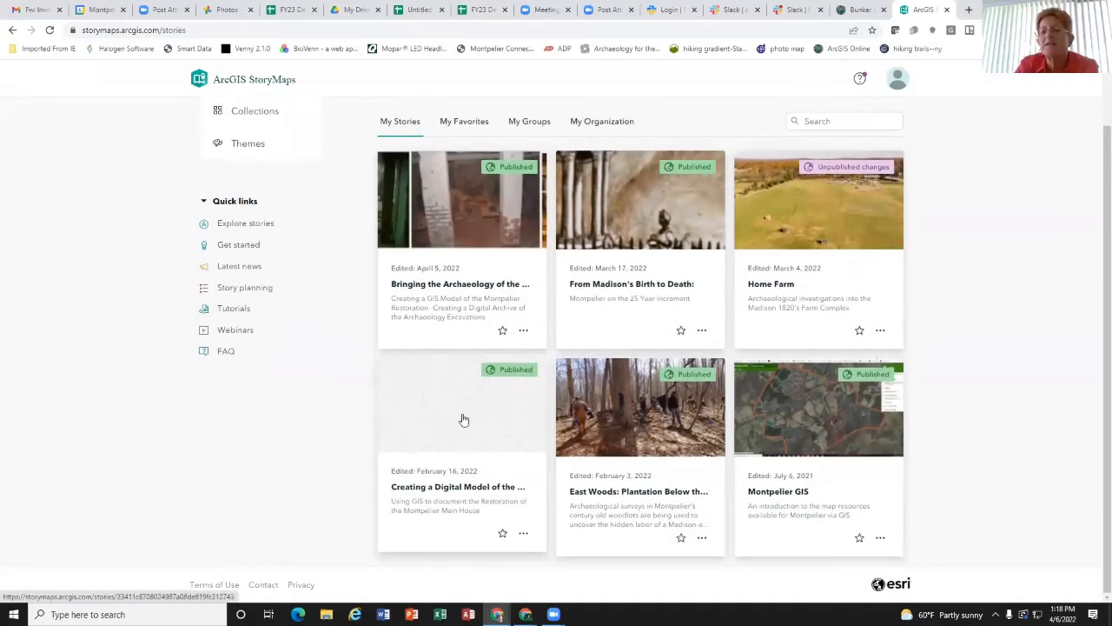
click(458, 266)
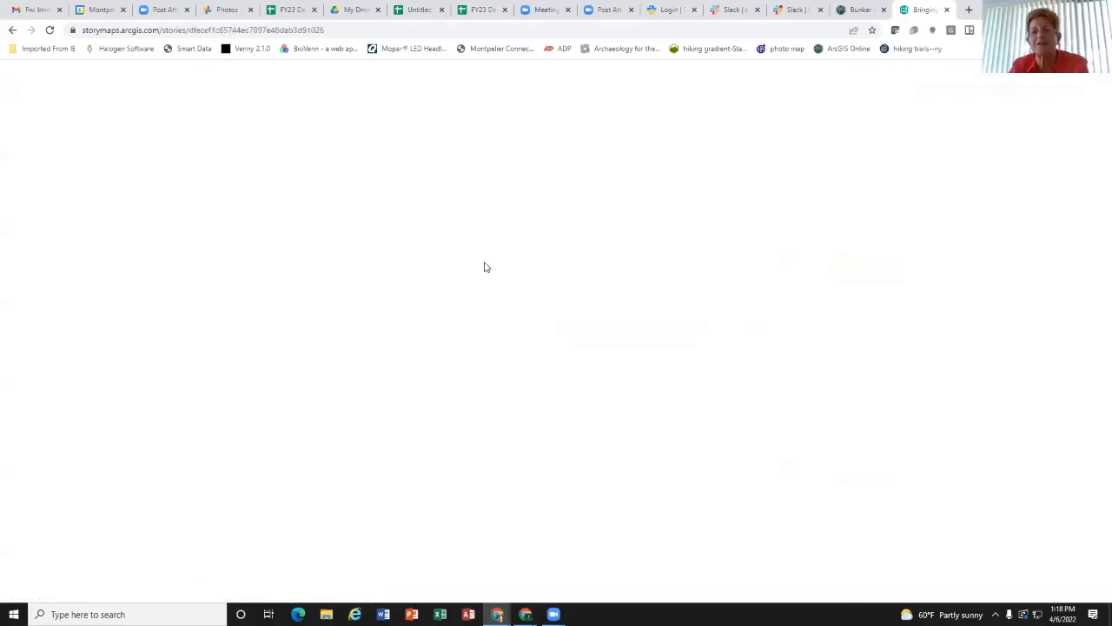
Step: Go to the story's Profiles and Elevations section and view the Feature Cross Section pop-up of a green profile line in the 1797 Cellar
scroll(427, 315, down, 15)
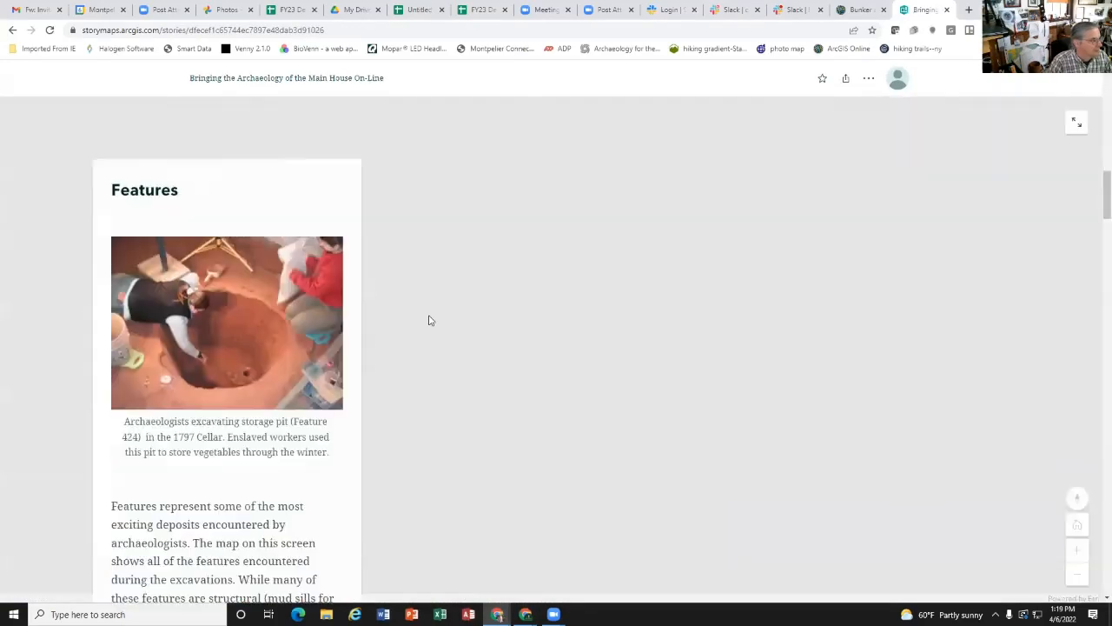
scroll(426, 318, down, 10)
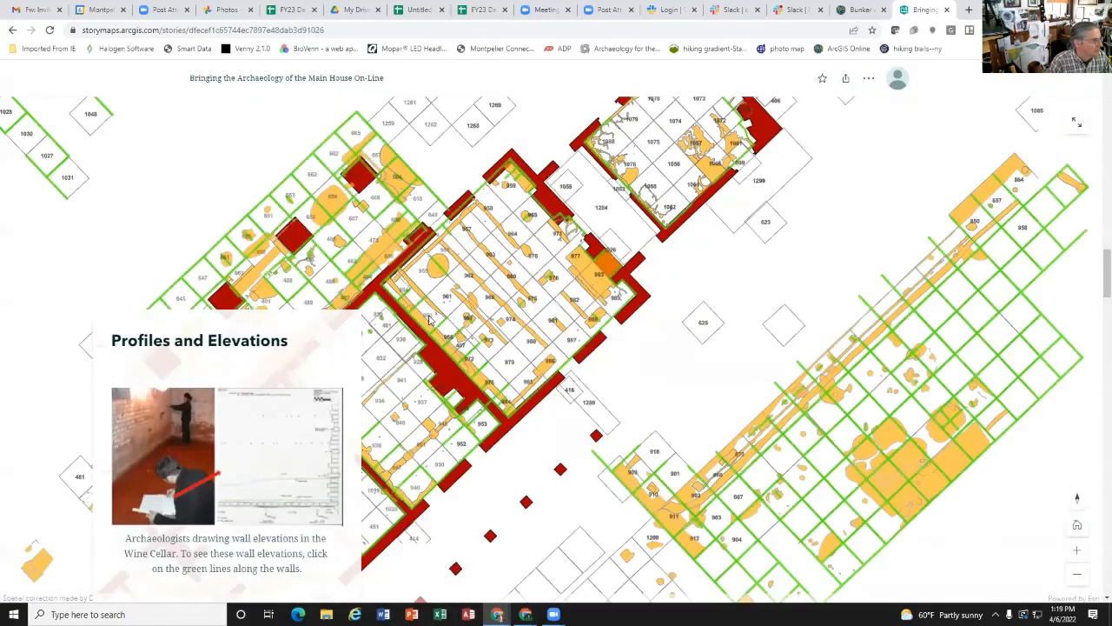
click(479, 372)
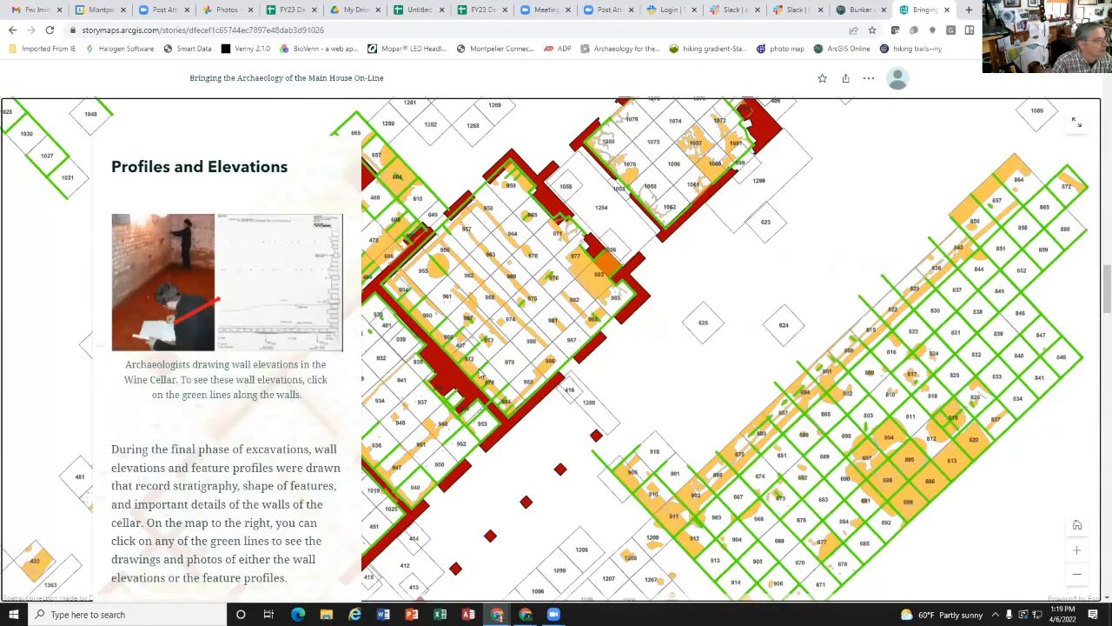
click(481, 374)
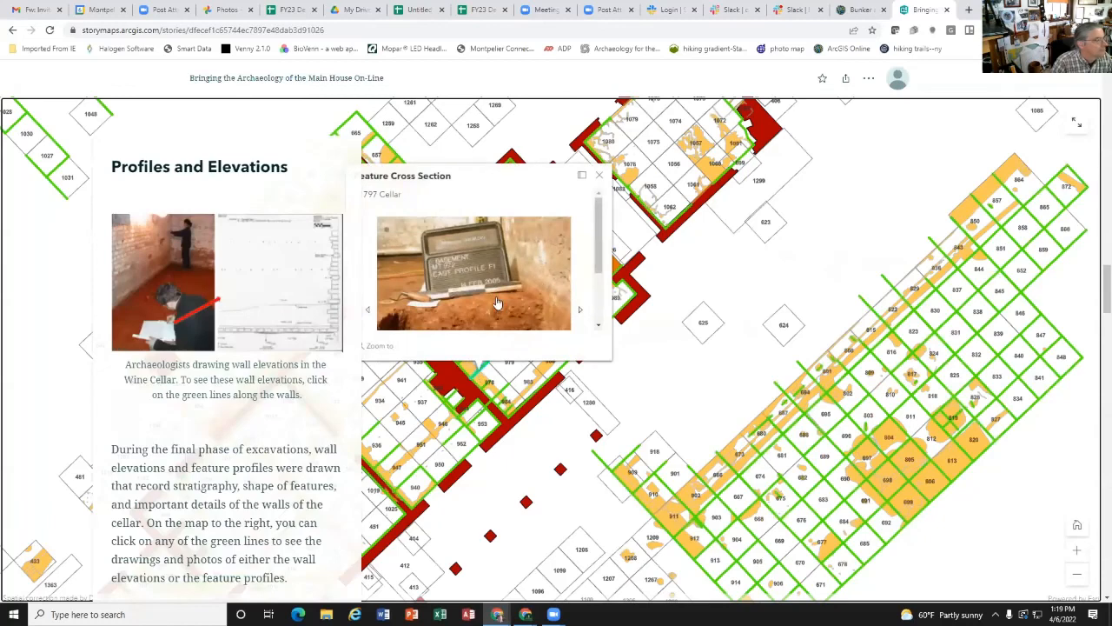
scroll(498, 302, down, 2)
scroll(498, 303, down, 2)
scroll(498, 301, up, 2)
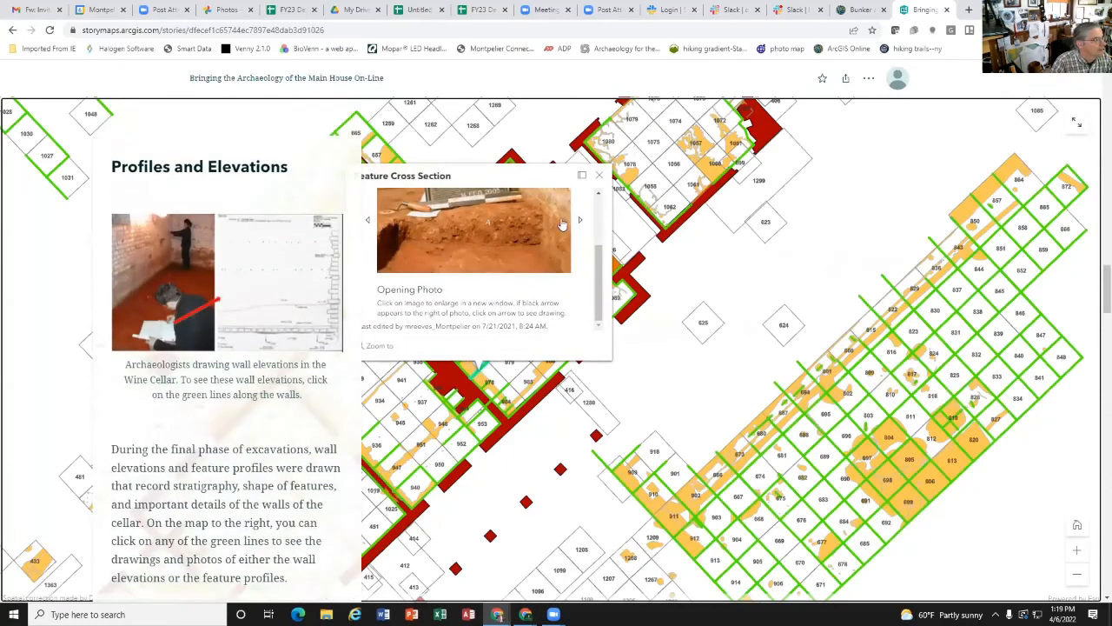
Step: Switch between the opening photo and the profile drawing in the Feature Cross Section pop-up and examine the drawing
click(581, 222)
click(581, 223)
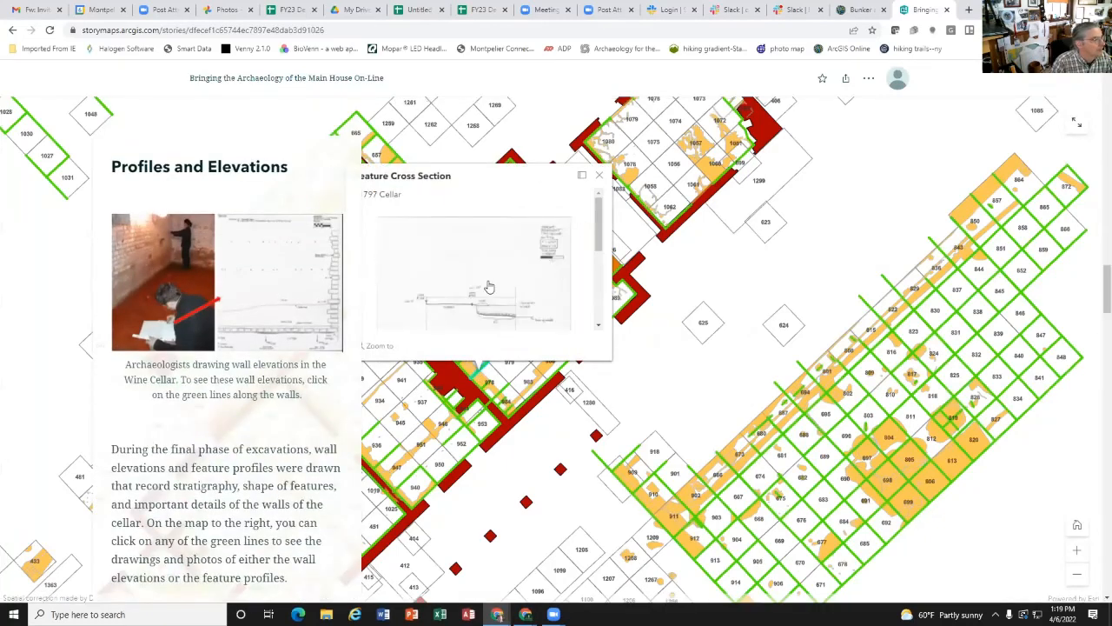
scroll(496, 276, down, 1)
click(369, 305)
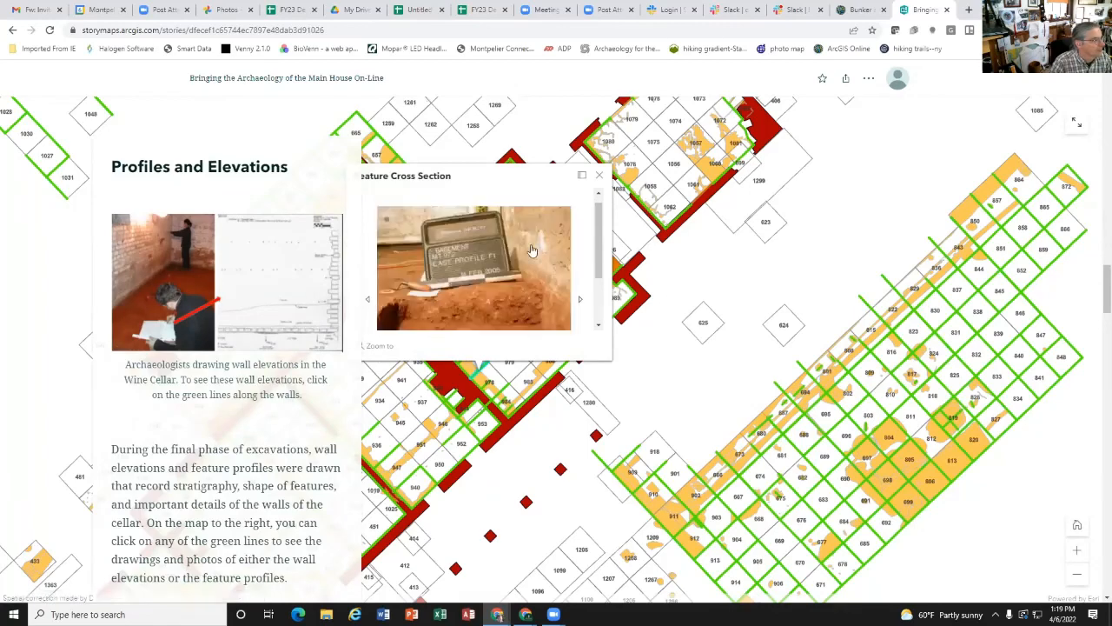
click(580, 301)
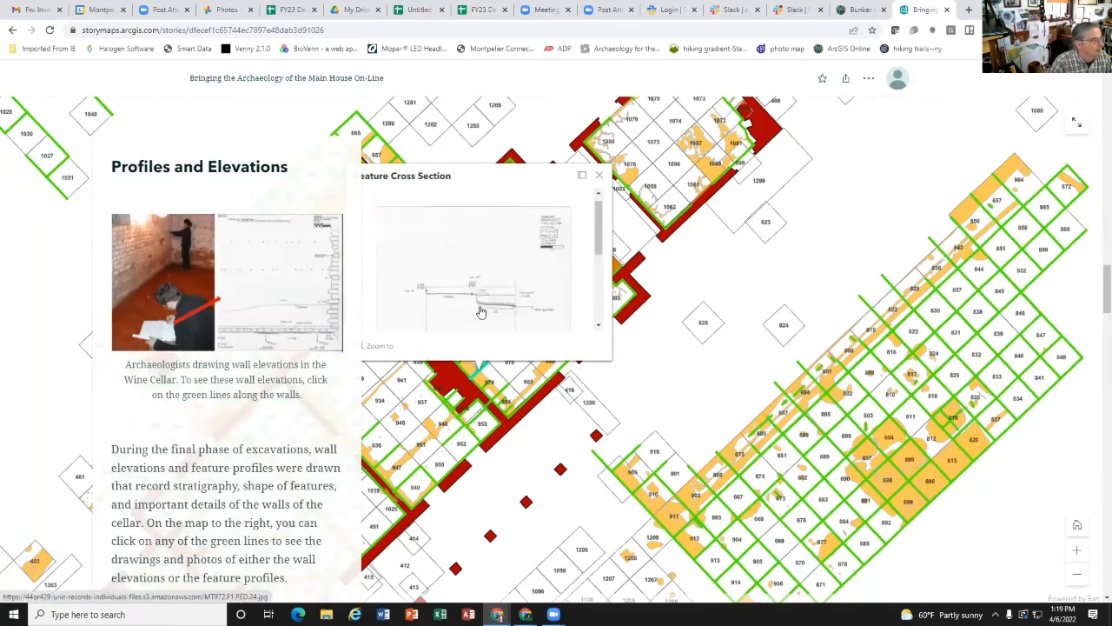
scroll(482, 299, down, 1)
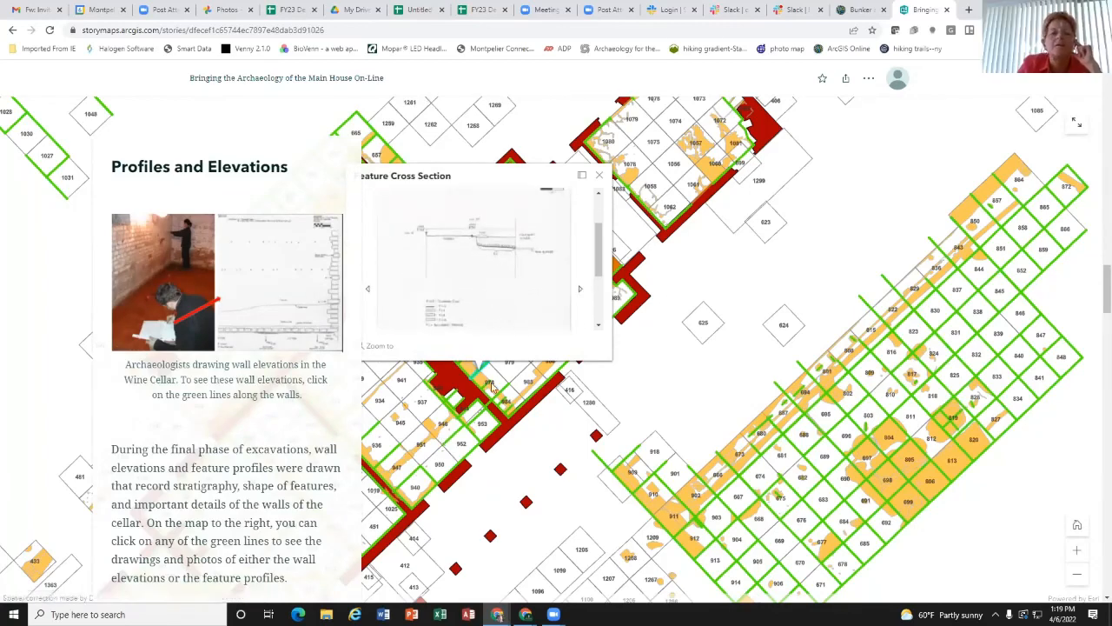
Step: Close the Feature Cross Section pop-up and open the story's share options
click(601, 175)
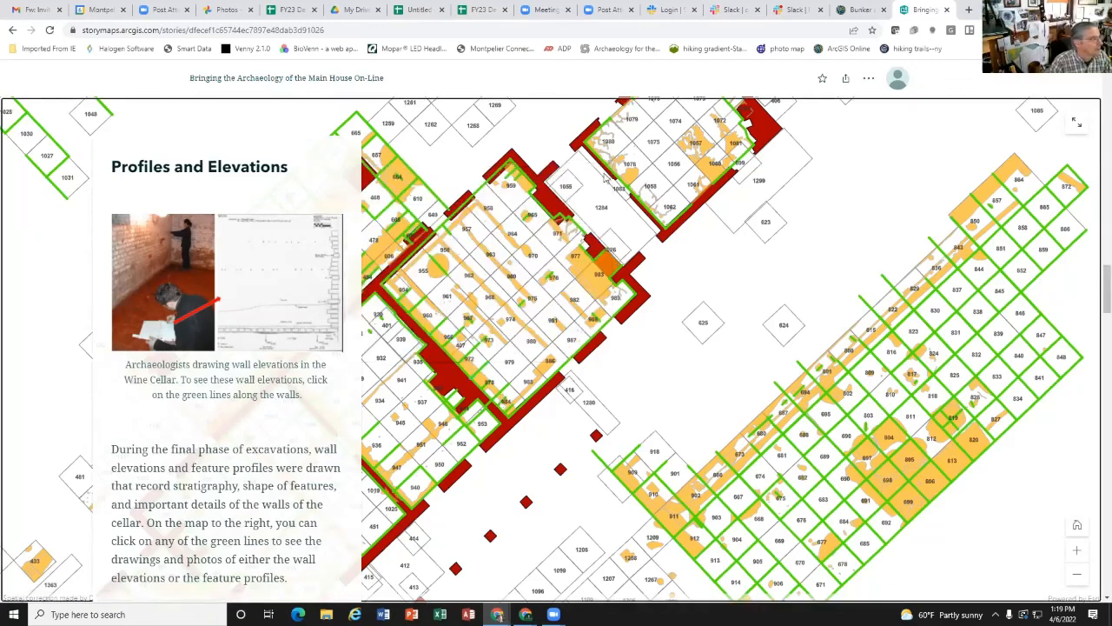
click(845, 78)
click(776, 111)
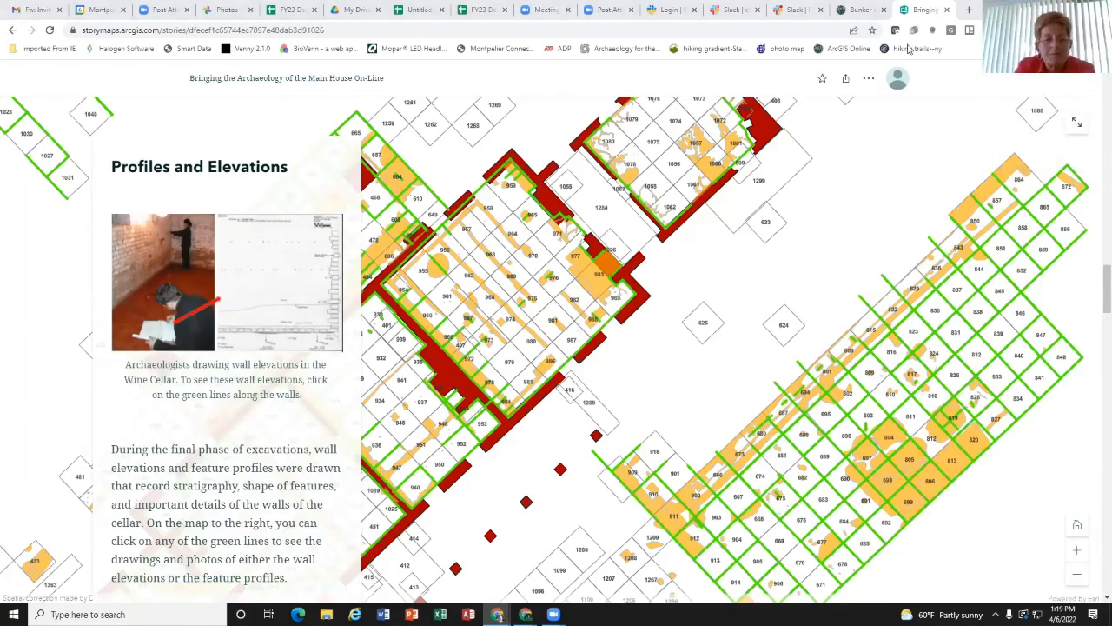
Step: View the multi-unit profile pop-up beside unit 824 and continue to the story's section on excavated strata
click(948, 348)
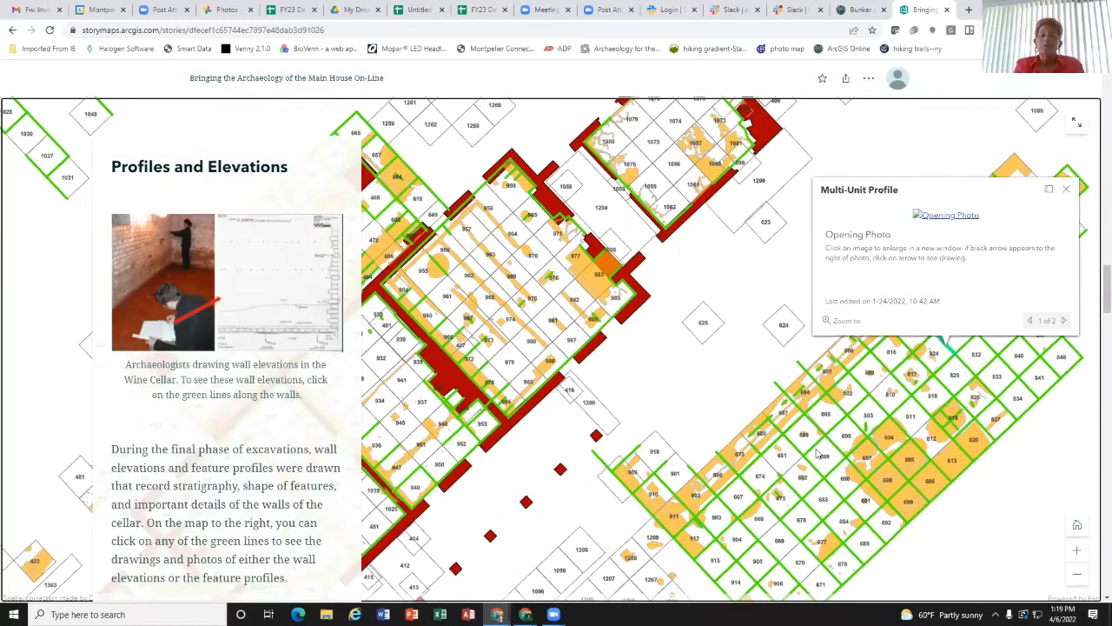
scroll(782, 434, down, 4)
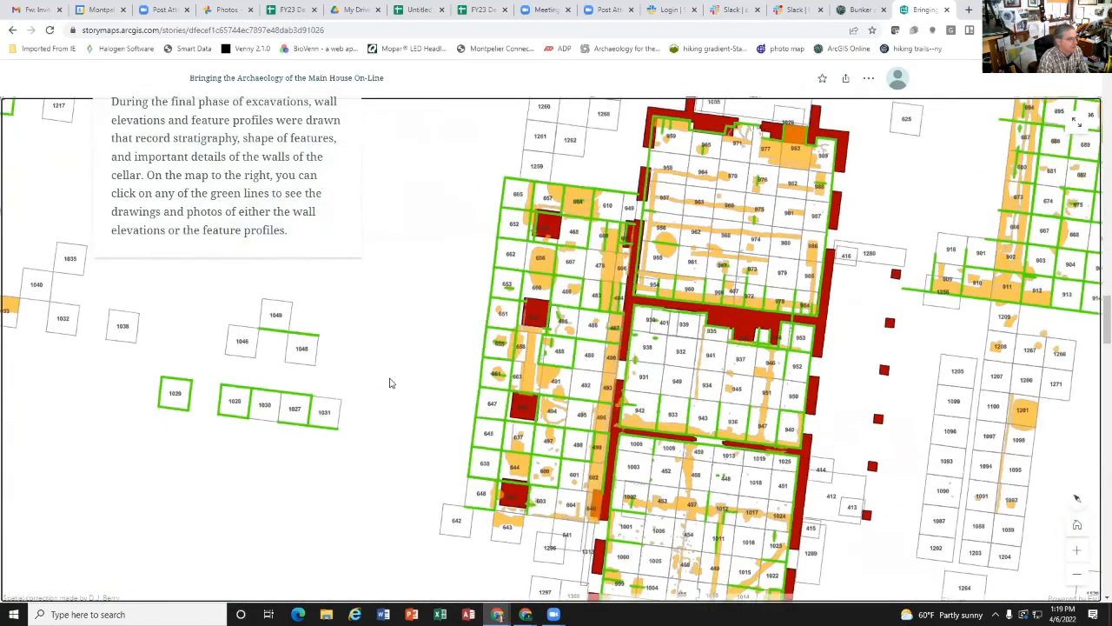
scroll(391, 382, down, 5)
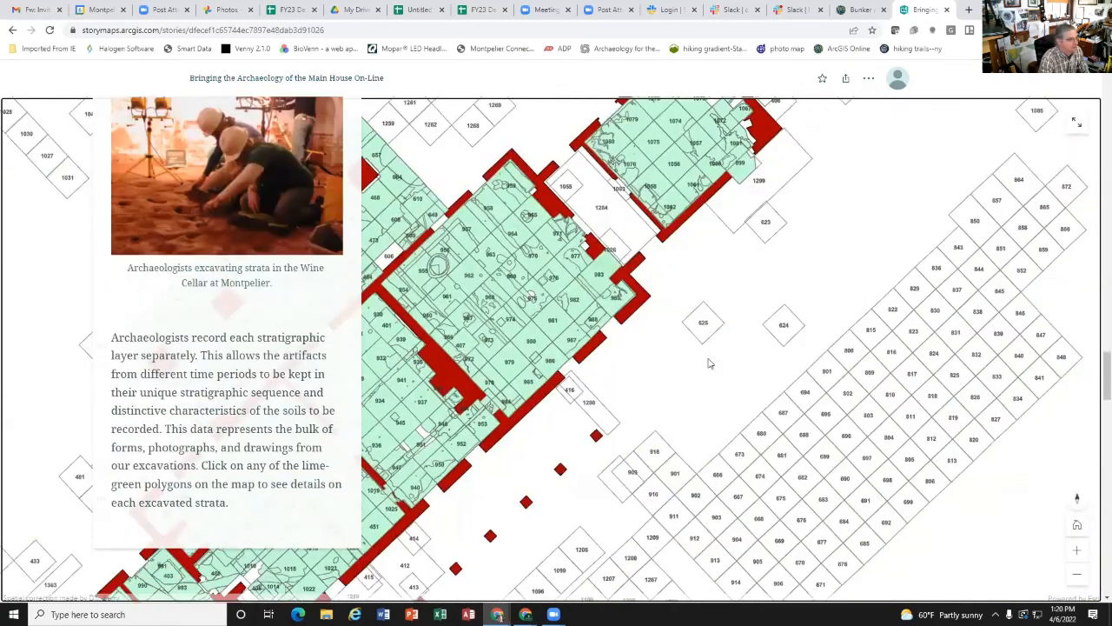
Step: Return to the Bunker and Front Yard map, close the Bunker profile pop-up, and bring the Front Yard units into view
click(863, 10)
scroll(556, 261, down, 4)
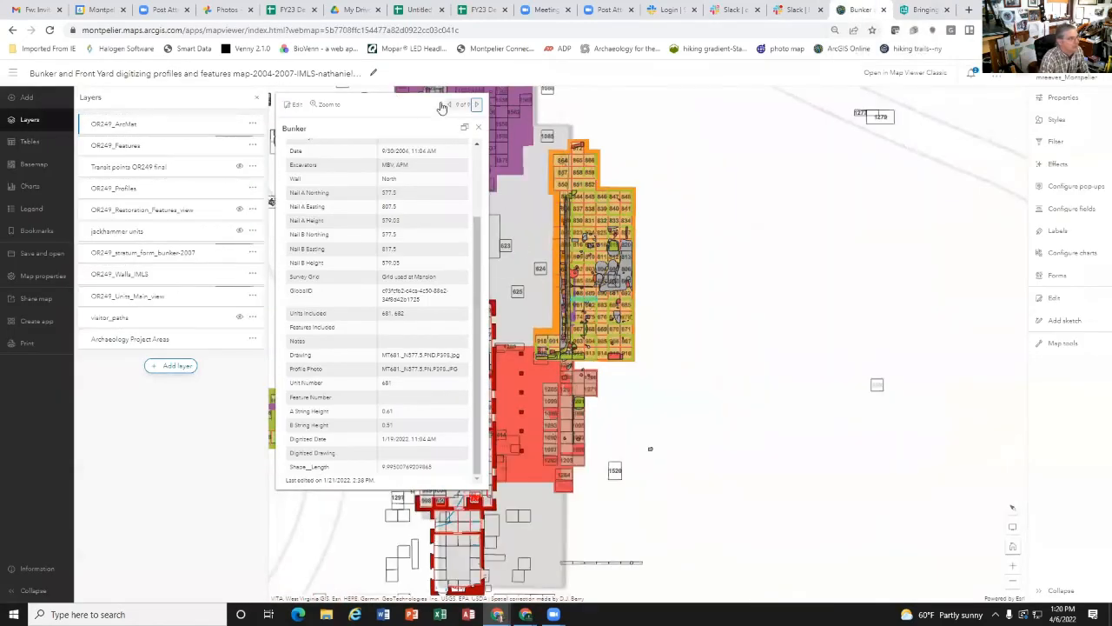
click(478, 127)
drag(671, 302, 1017, 298)
scroll(474, 365, up, 4)
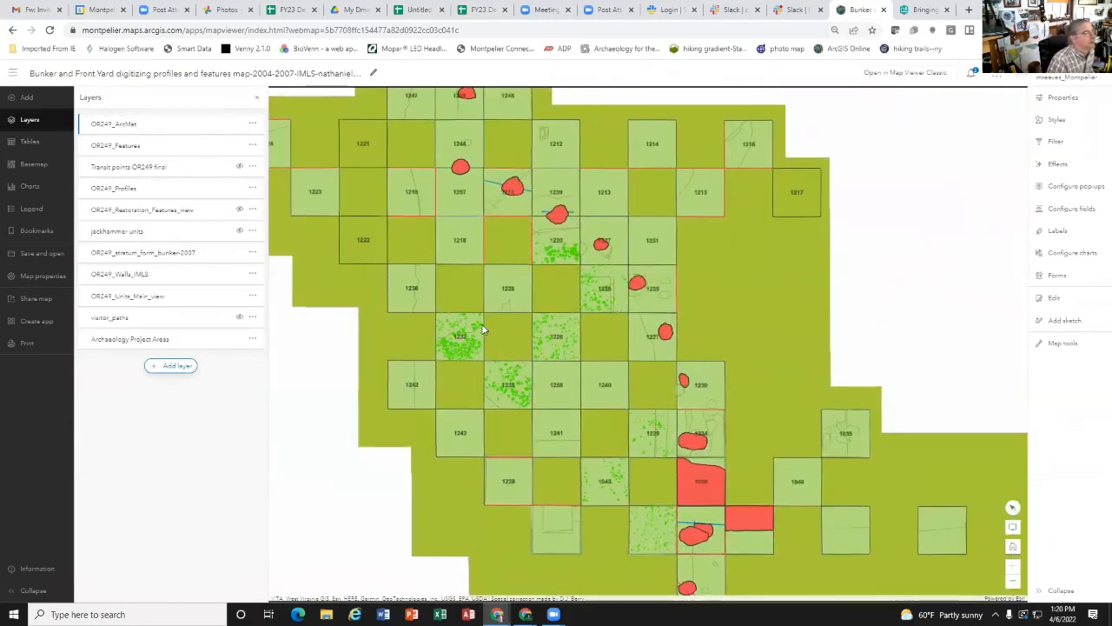
scroll(587, 392, down, 2)
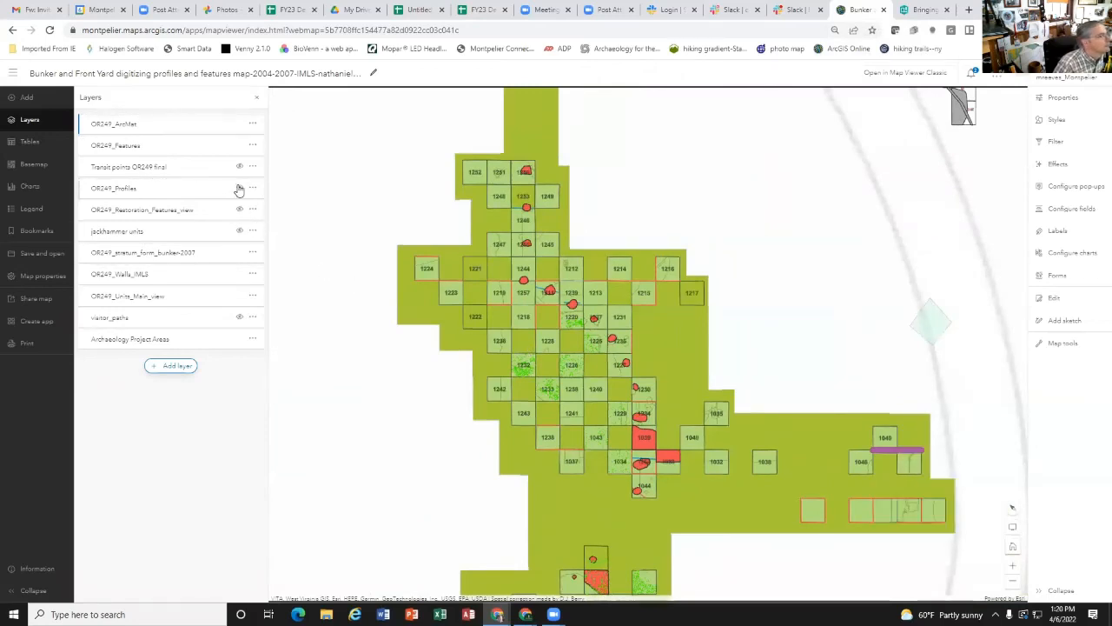
scroll(503, 285, up, 2)
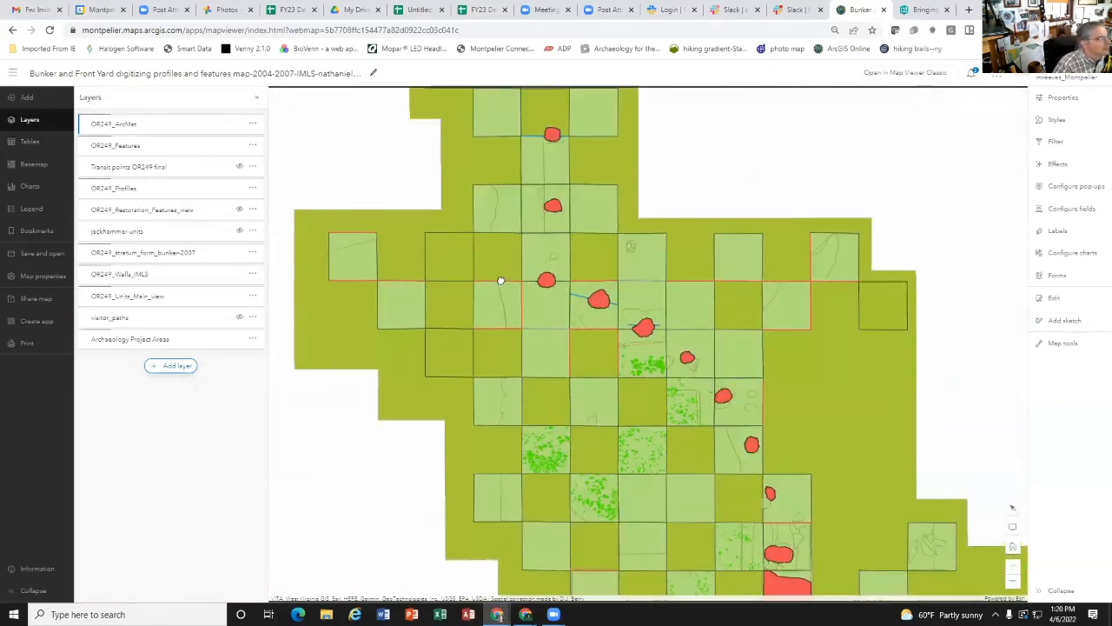
Step: Check the Front Yard pop-up at the edge of unit 1219, close it, and survey the rest of the Front Yard units
click(509, 285)
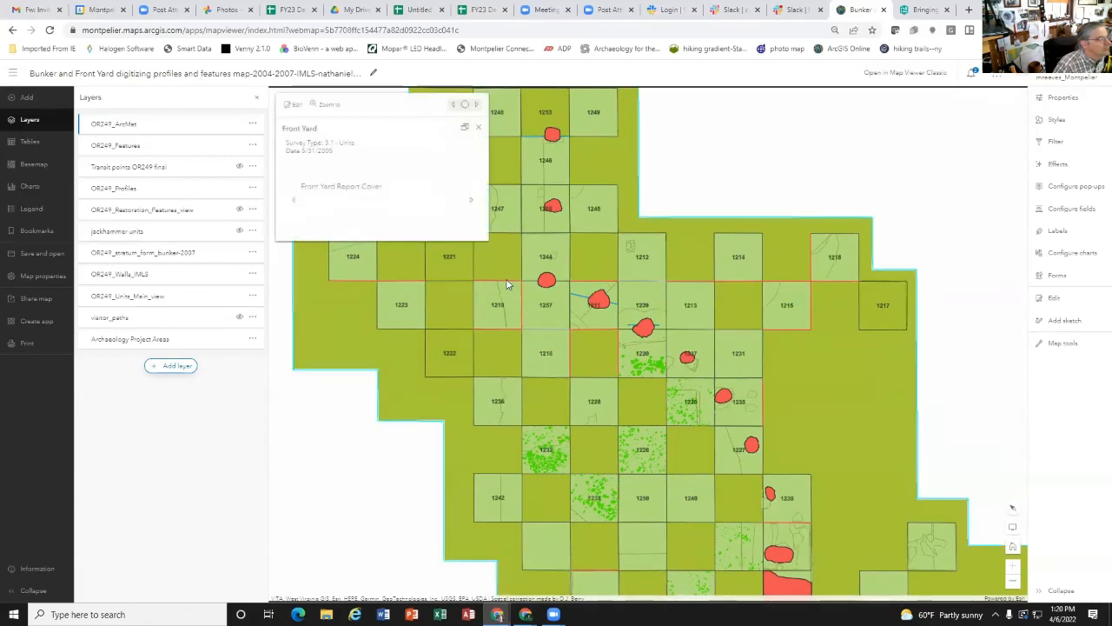
click(480, 127)
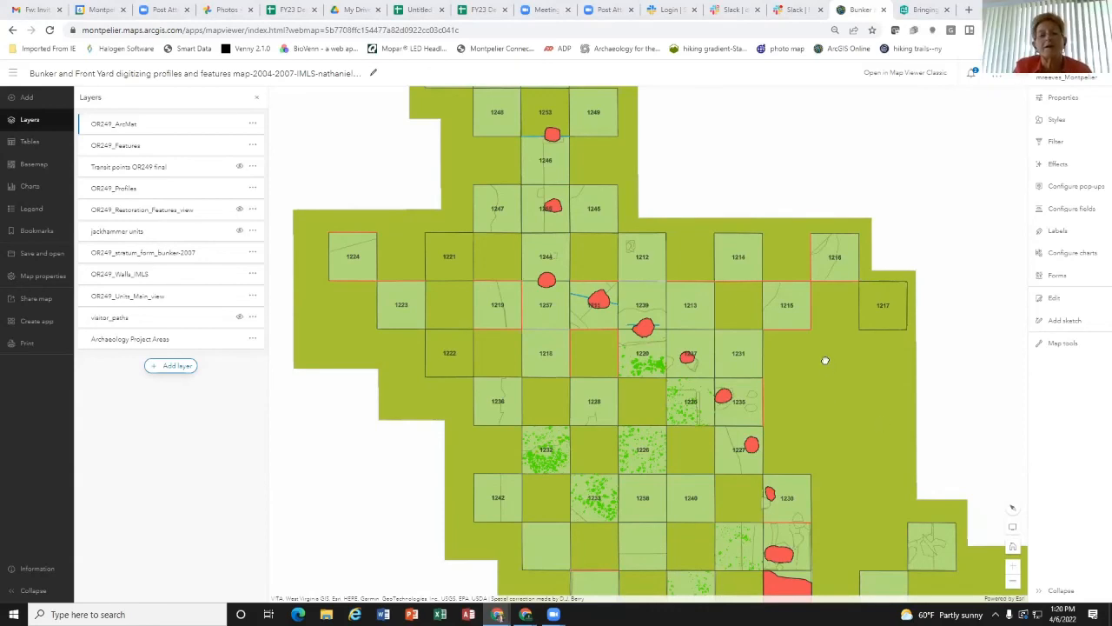
scroll(823, 363, down, 2)
drag(919, 388, 706, 299)
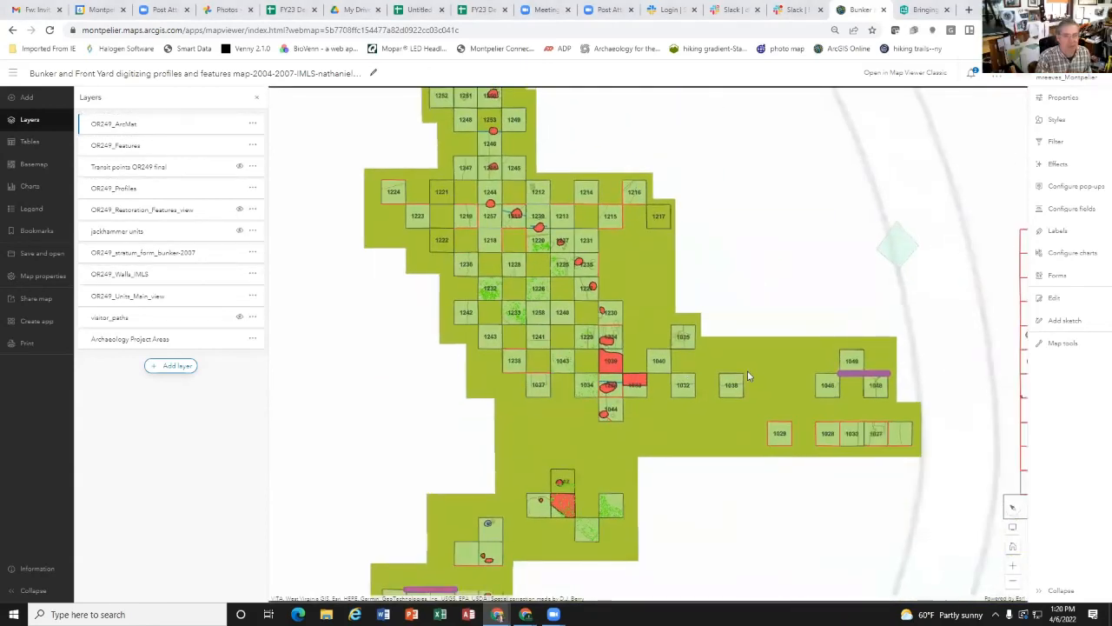